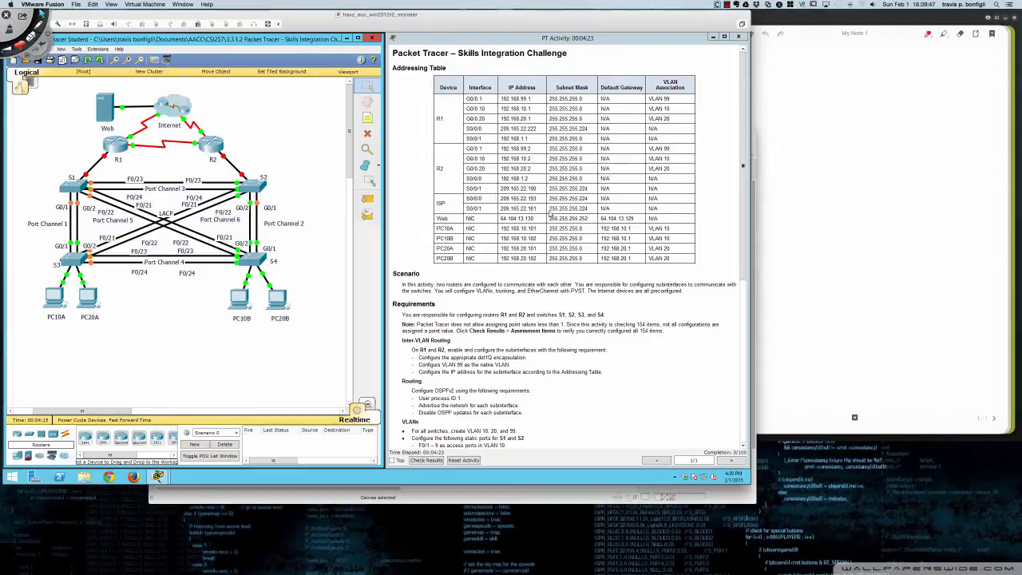
# Read through the activity's scenario, addressing table and requirements, focusing on the inter-VLAN routing items for R1 and R2
pyautogui.scroll(-1, 548, 223)
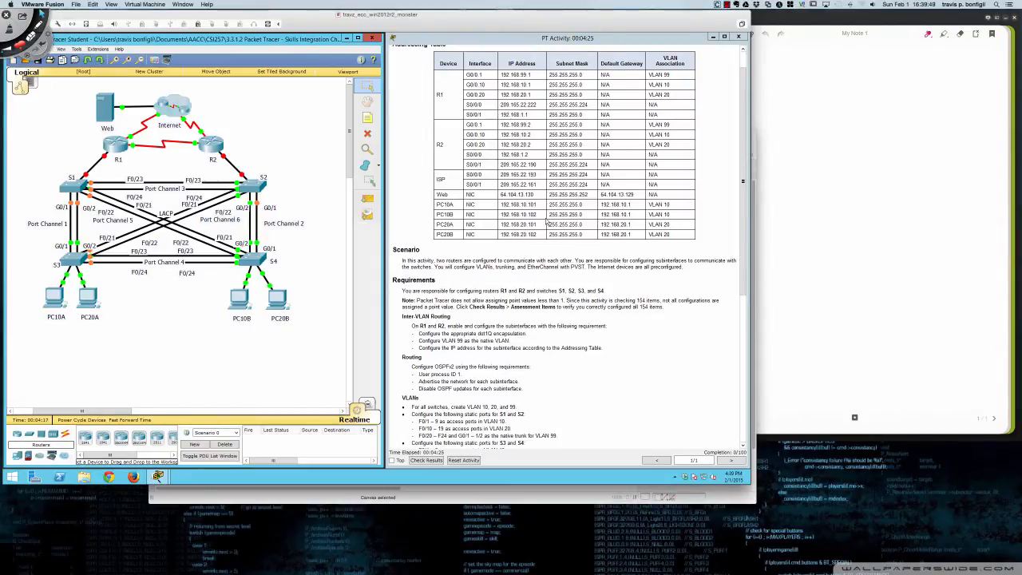
pyautogui.scroll(-1, 548, 223)
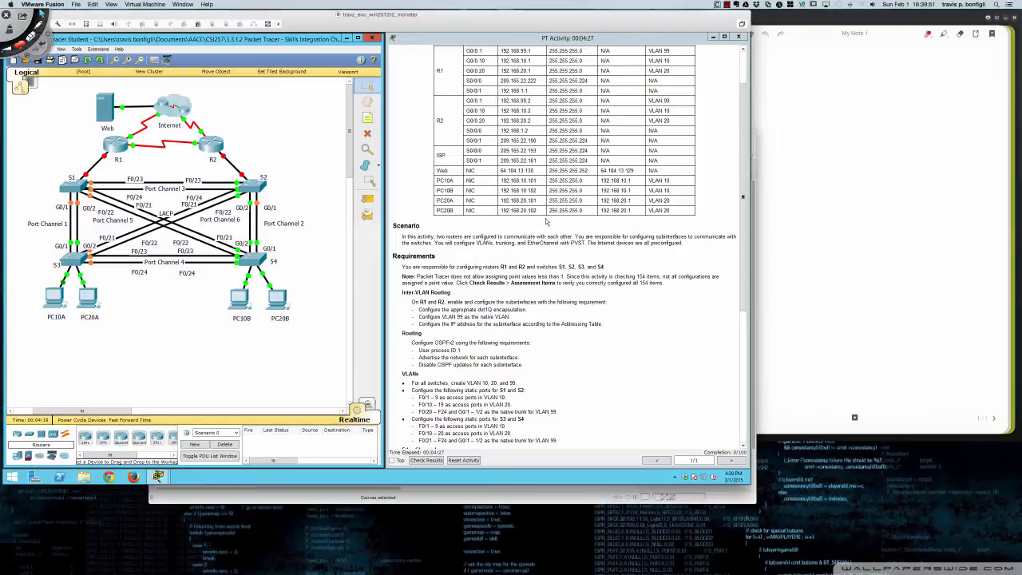
pyautogui.scroll(-1, 548, 223)
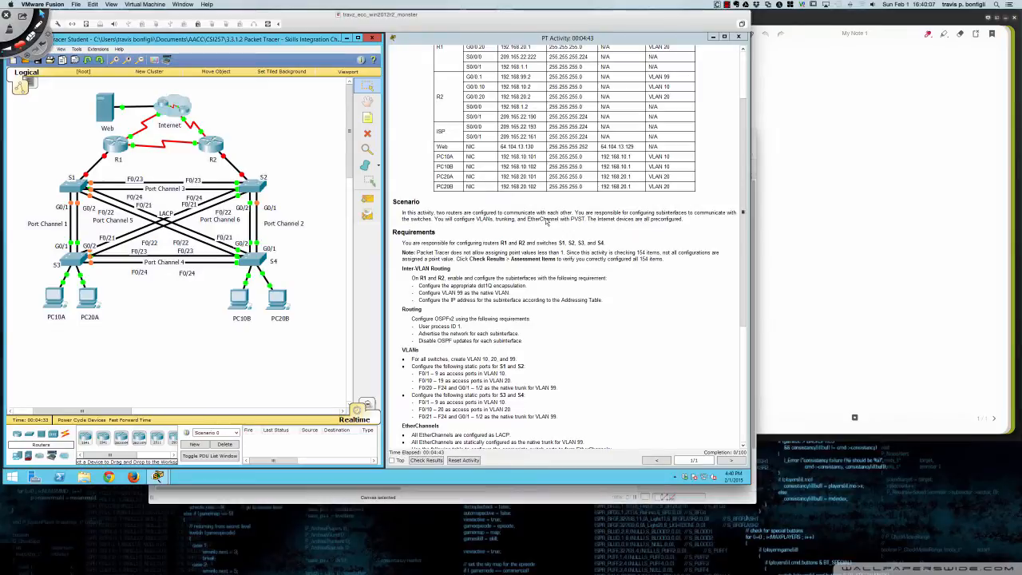
pyautogui.scroll(-1, 547, 223)
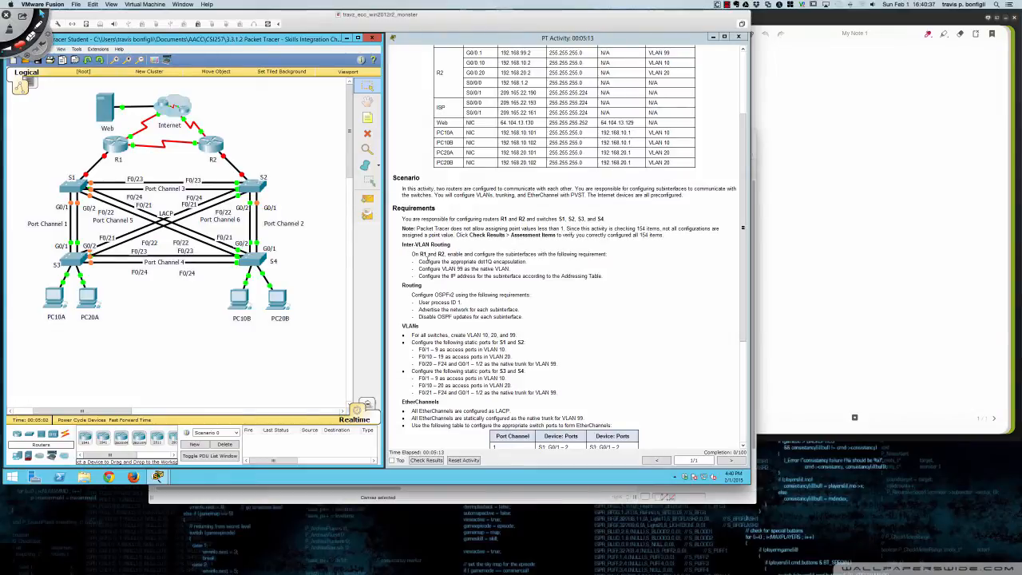
pyautogui.scroll(4, 428, 260)
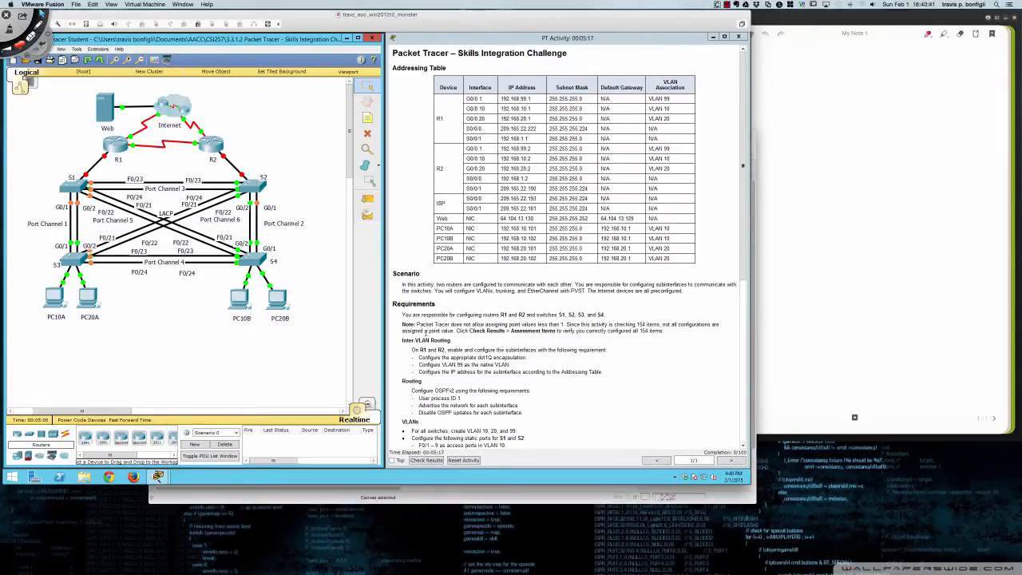
pyautogui.moveTo(423, 364); pyautogui.dragTo(488, 359)
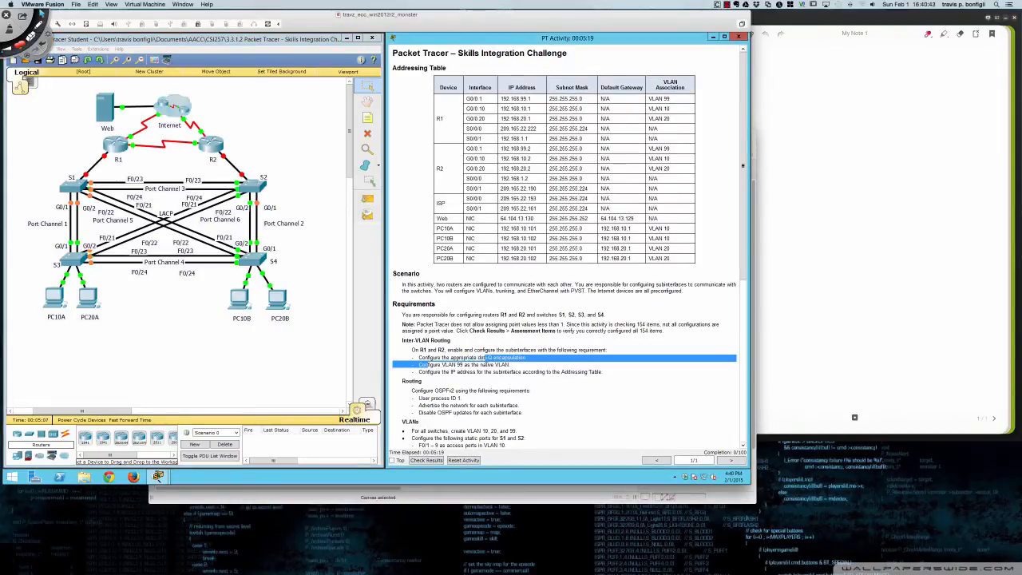
pyautogui.click(489, 359)
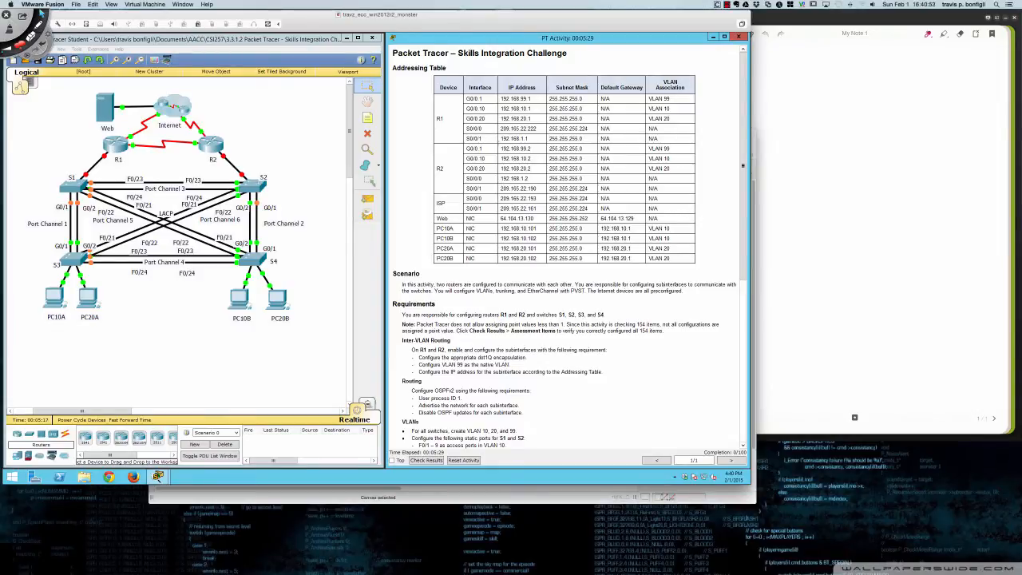
# Open router R1's command line and fit its window beside the instructions, beneath the upper part of the topology
pyautogui.click(114, 145)
pyautogui.moveTo(317, 157); pyautogui.dragTo(70, 243)
pyautogui.moveTo(261, 328); pyautogui.dragTo(390, 337)
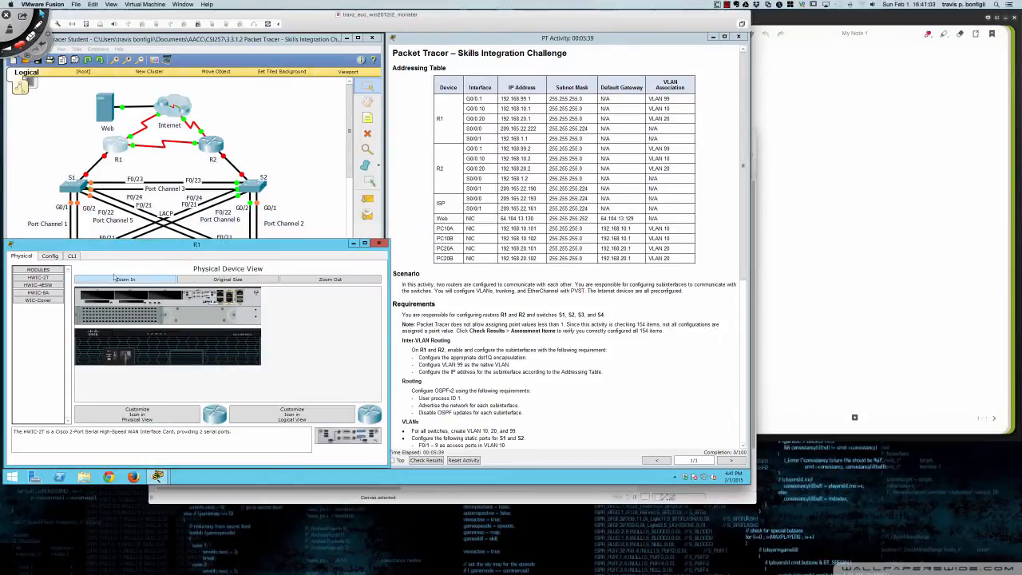
pyautogui.click(72, 257)
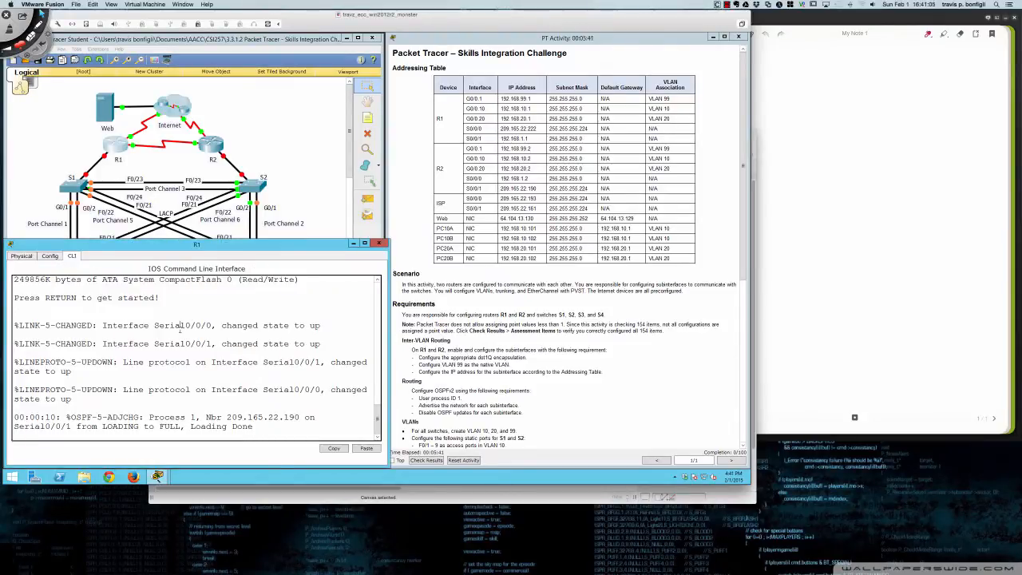
# Start the R1 console session and enter privileged mode, followed by global configuration mode
pyautogui.press('Return')
pyautogui.press('Return')
pyautogui.press('Return')
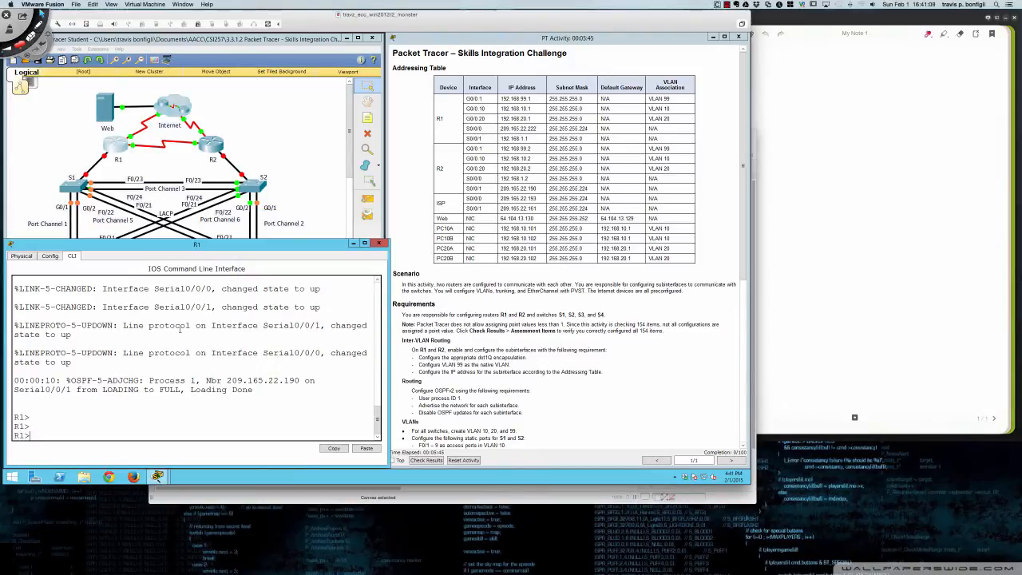
pyautogui.write('en')
pyautogui.press('Return')
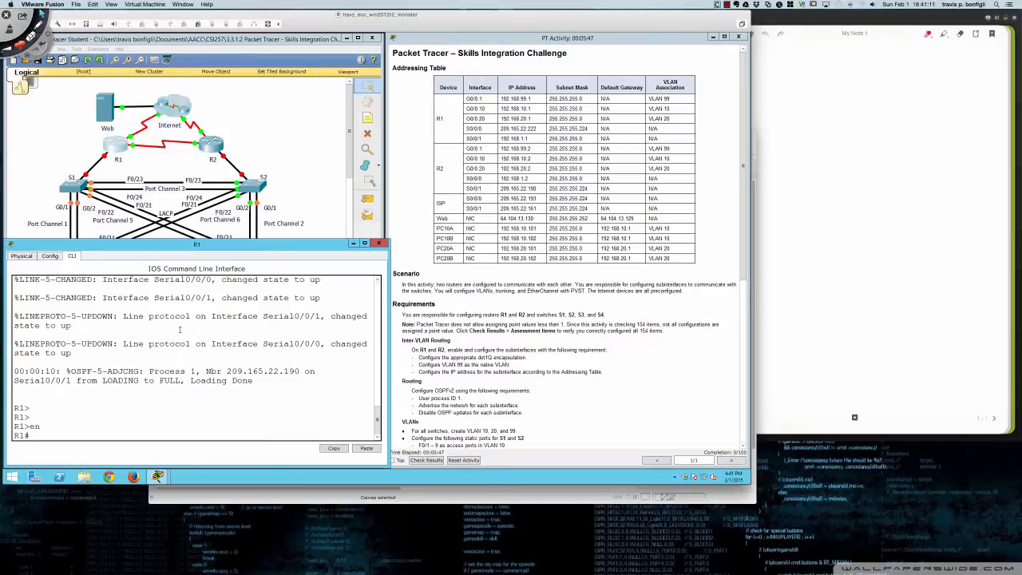
pyautogui.write('conf t')
pyautogui.press('Return')
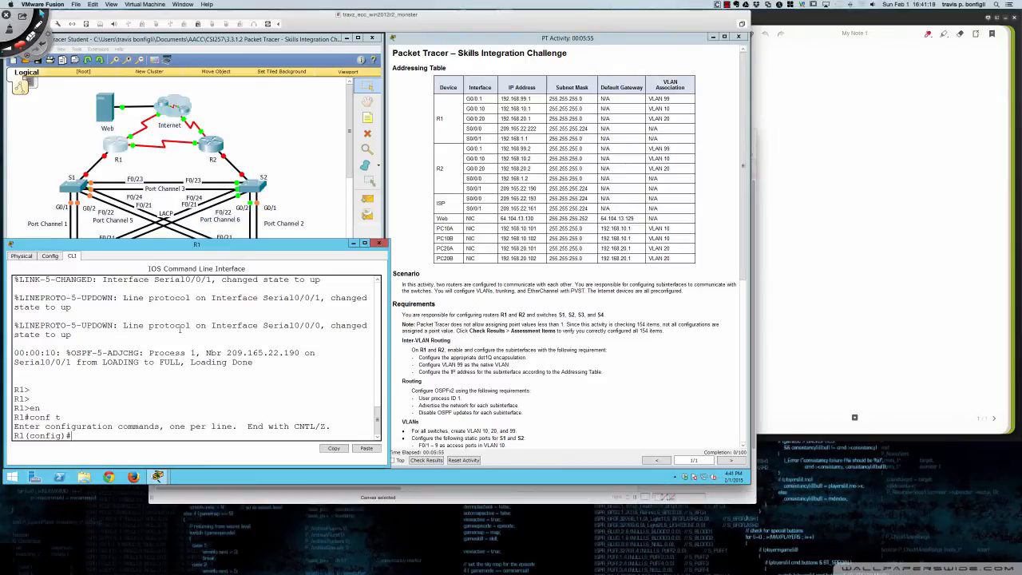
# Check R1's subinterface rows in the addressing table and enter configuration of subinterface gi0/0.1
pyautogui.write('int gi0/0.1')
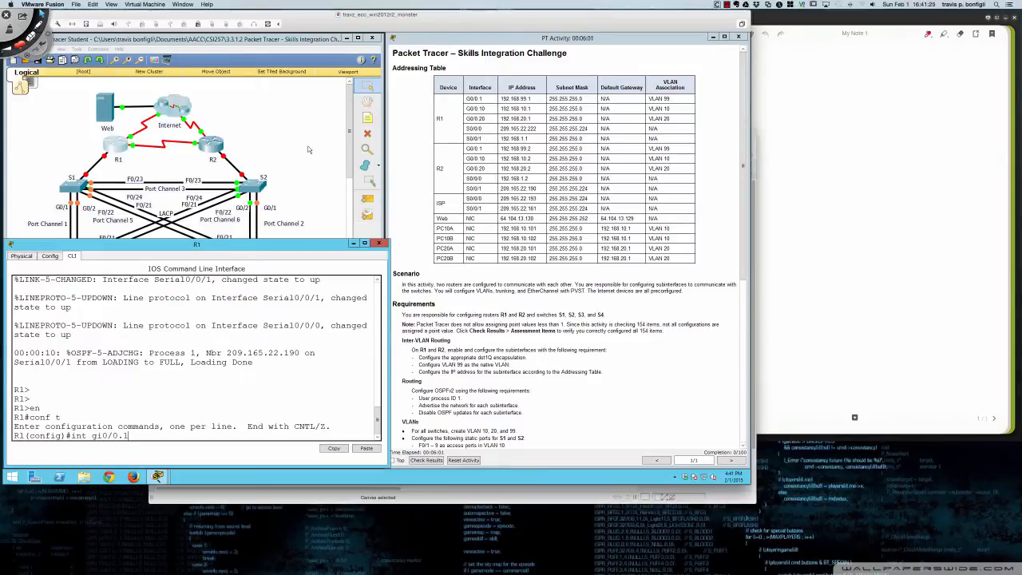
pyautogui.moveTo(468, 98); pyautogui.dragTo(684, 120)
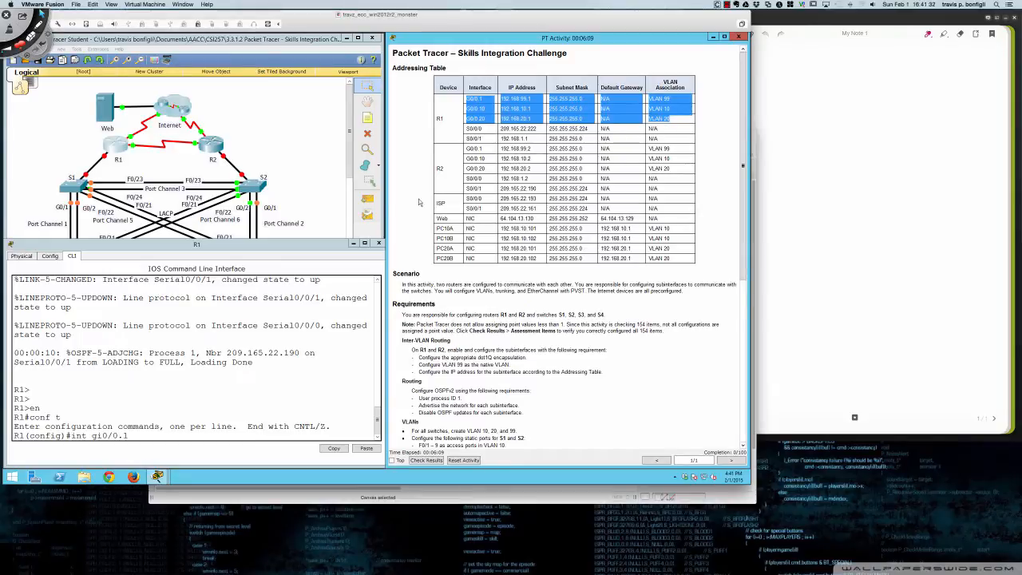
pyautogui.click(245, 311)
pyautogui.press('Return')
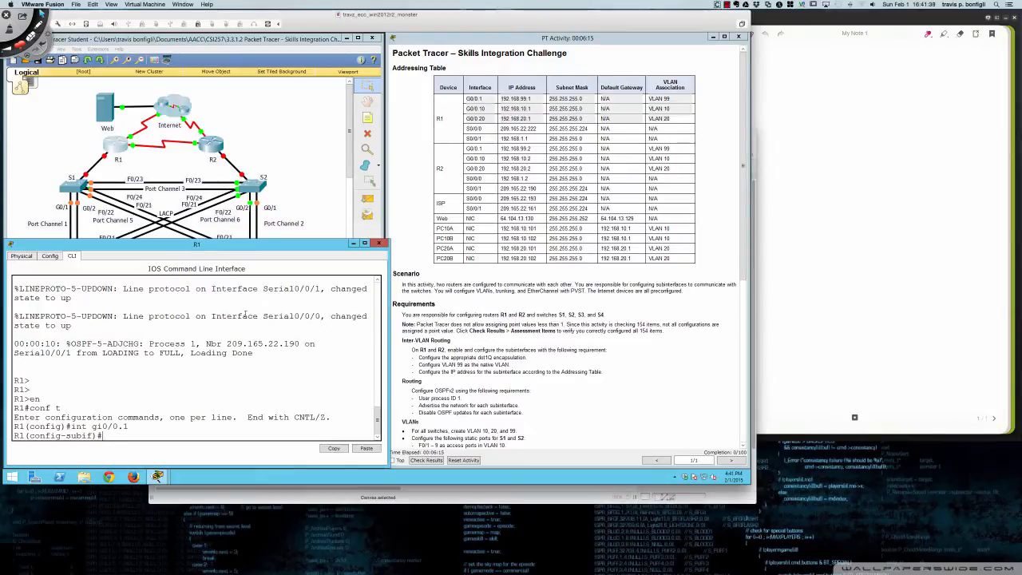
pyautogui.press('Return')
pyautogui.press('Return')
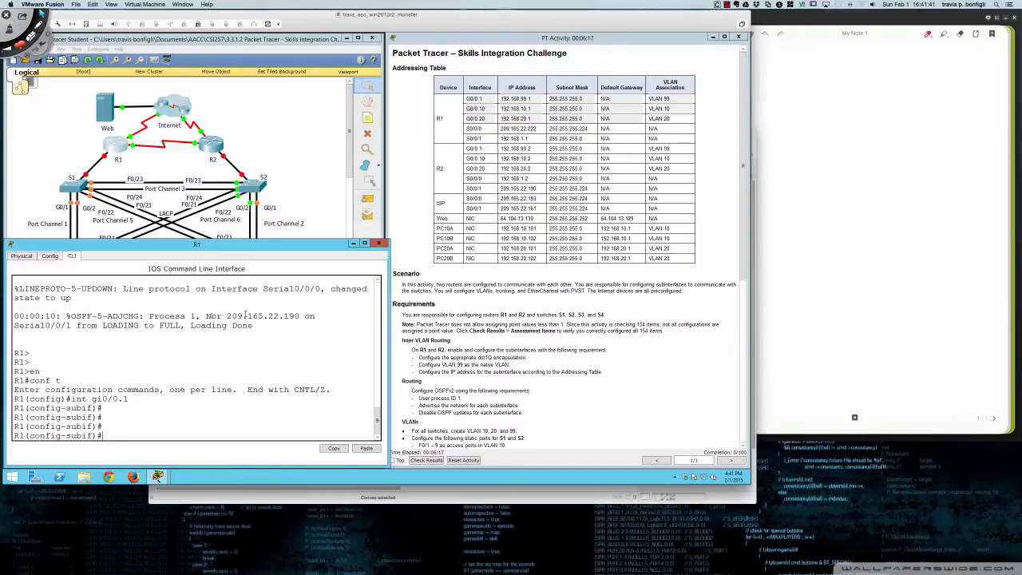
# Try to assign IP address 192.168.99.1 with mask 255.255.255.0 to gi0/0.1 before any encapsulation is set
pyautogui.write('ip add 192.168.99.1 255.255.255.0')
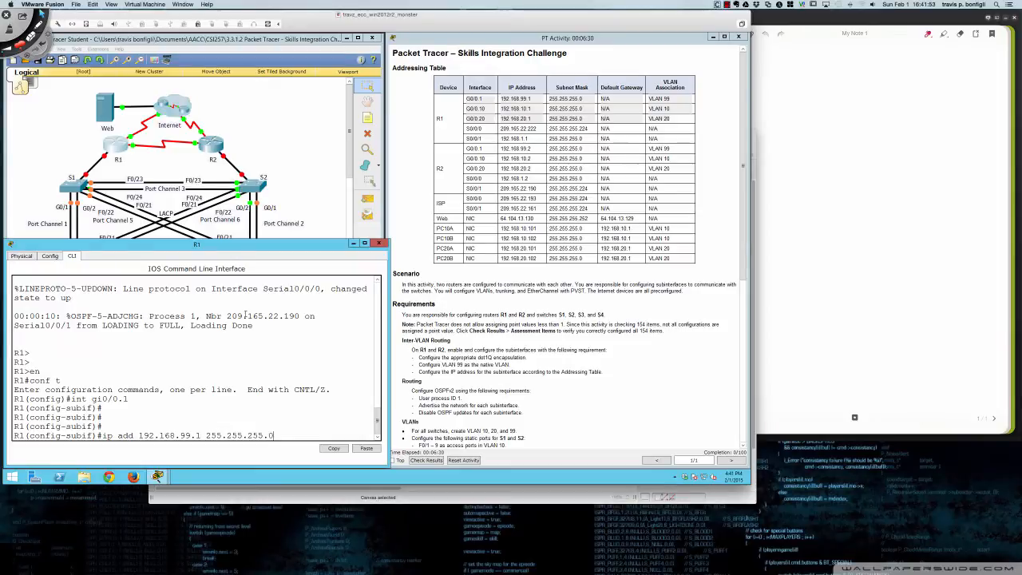
pyautogui.press('Return')
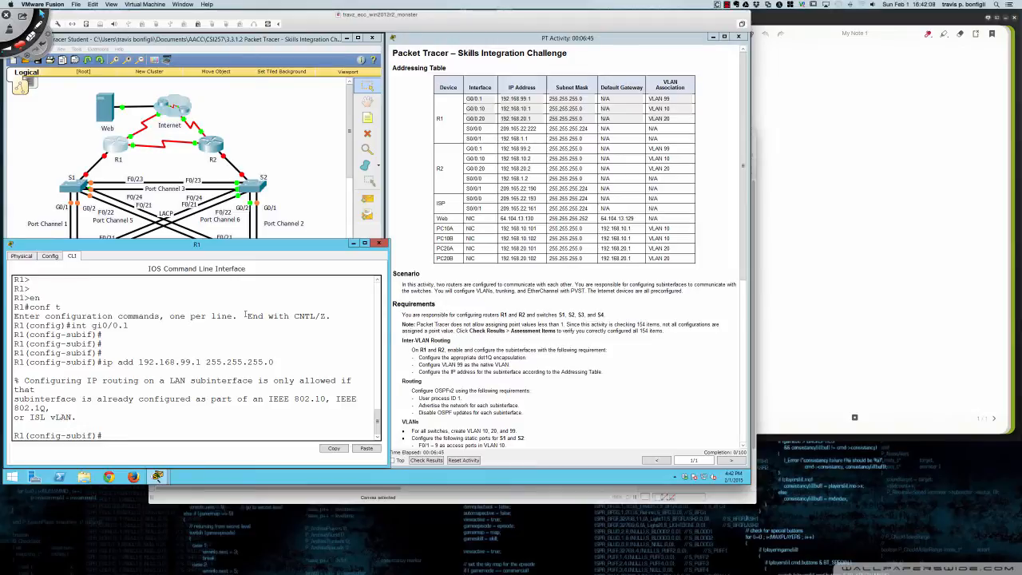
pyautogui.press('Return')
pyautogui.press('Return')
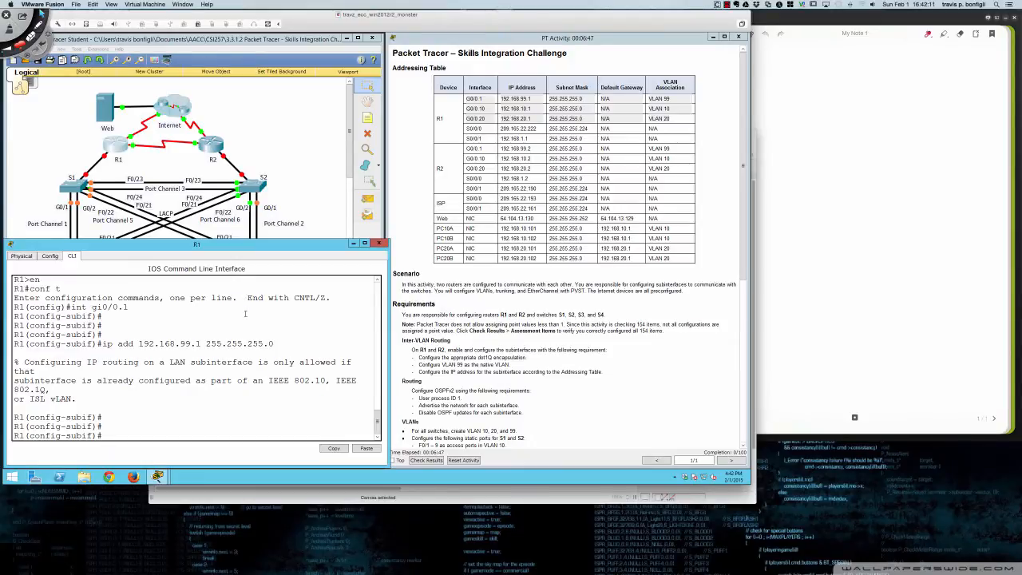
# Set dot1Q encapsulation with VLAN 99 as the native VLAN on R1's gi0/0.1, checking the VLAN ID argument with command help
pyautogui.write('enc')
pyautogui.press('Tab')
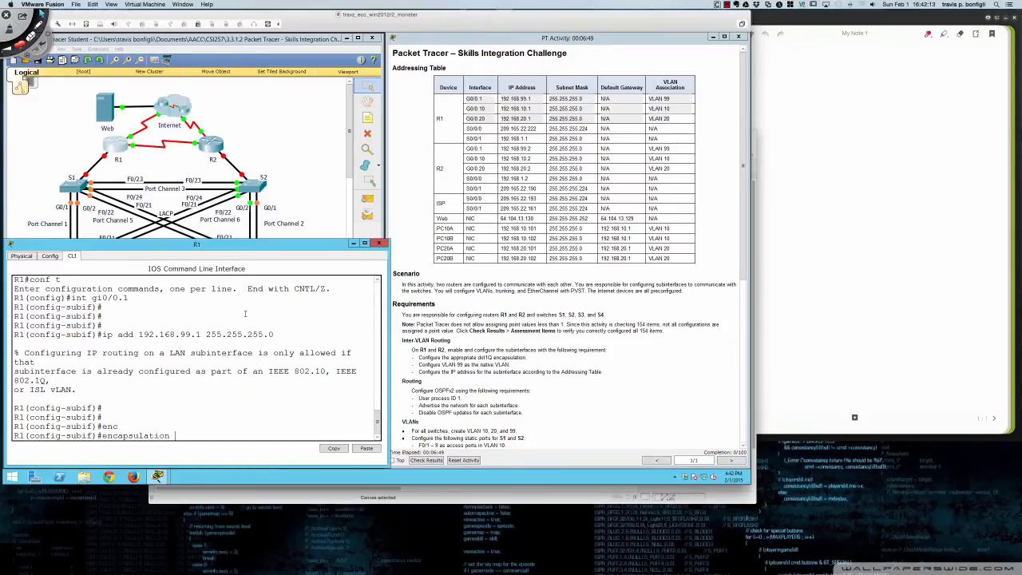
pyautogui.write('dot')
pyautogui.press('Tab')
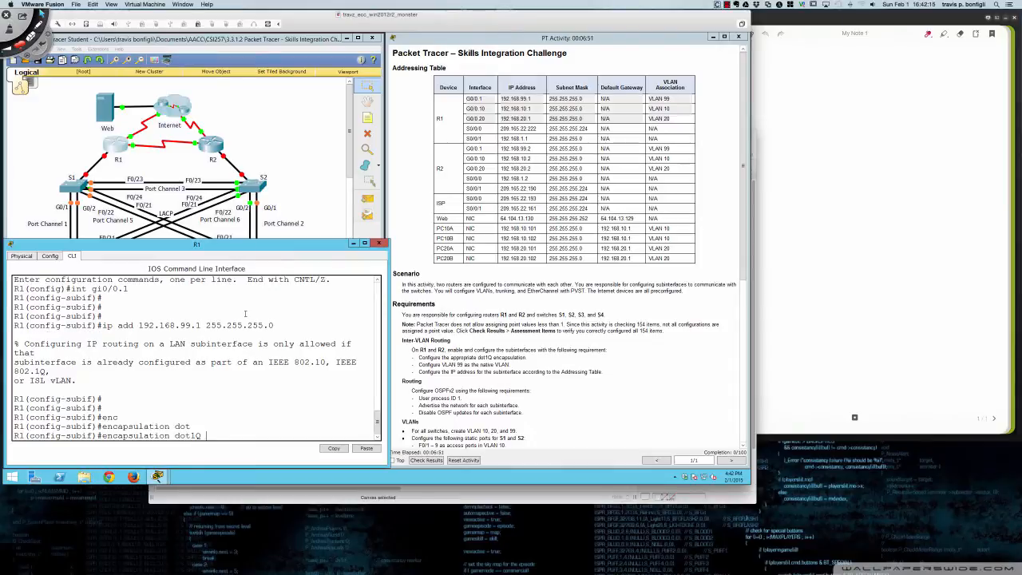
pyautogui.write('?')
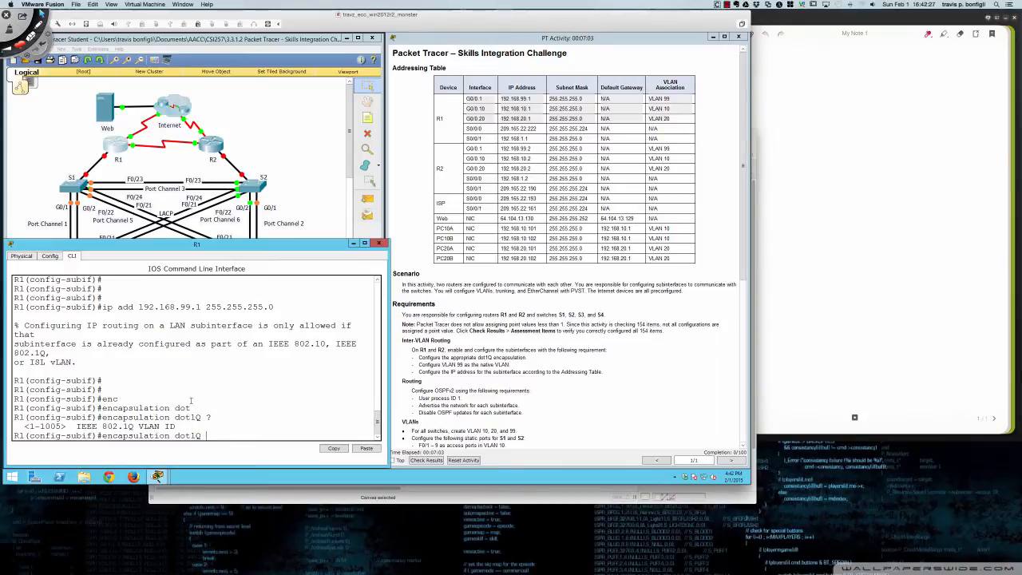
pyautogui.write('99 nat')
pyautogui.press('Tab')
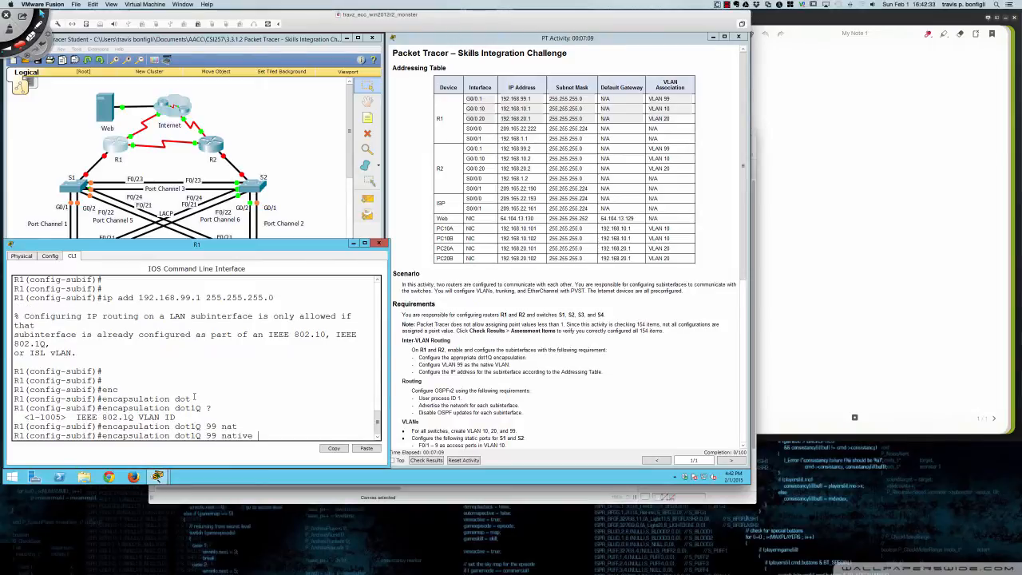
pyautogui.press('Return')
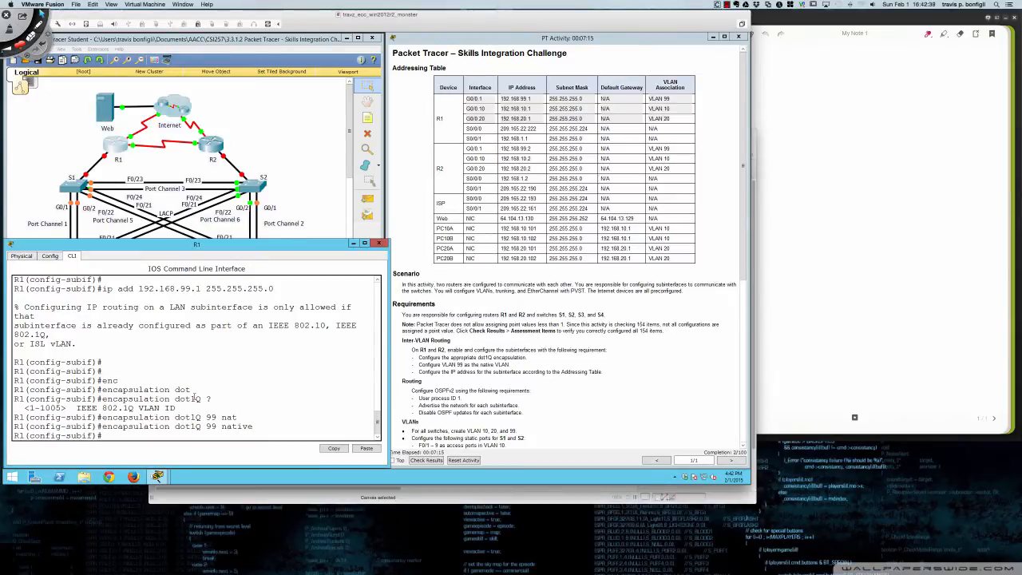
# Reissue the earlier address command to give gi0/0.1 the IP address 192.168.99.1 with mask 255.255.255.0
pyautogui.press('Up')
pyautogui.press('Up')
pyautogui.press('Return')
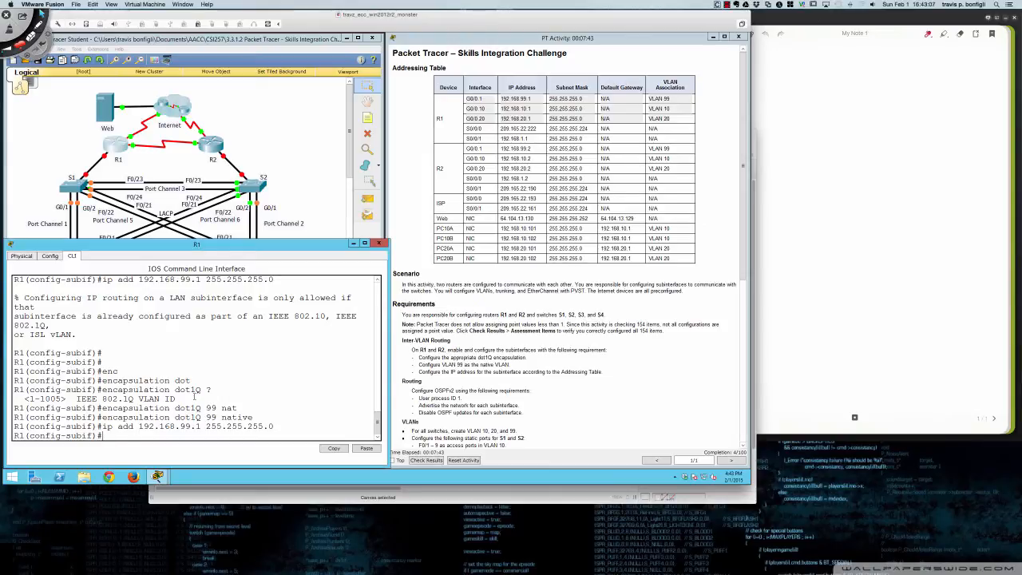
# Create subinterface gi0/0.10 on R1 and set its encapsulation to dot1Q VLAN 10
pyautogui.write('int gi0/0.10')
pyautogui.press('Return')
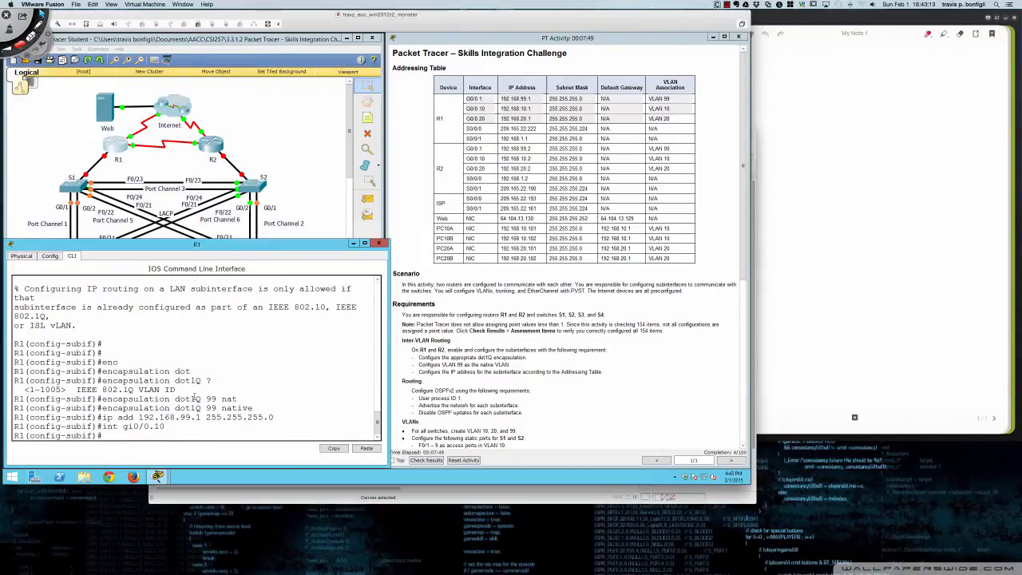
pyautogui.write('enc')
pyautogui.press('Tab')
pyautogui.write('do')
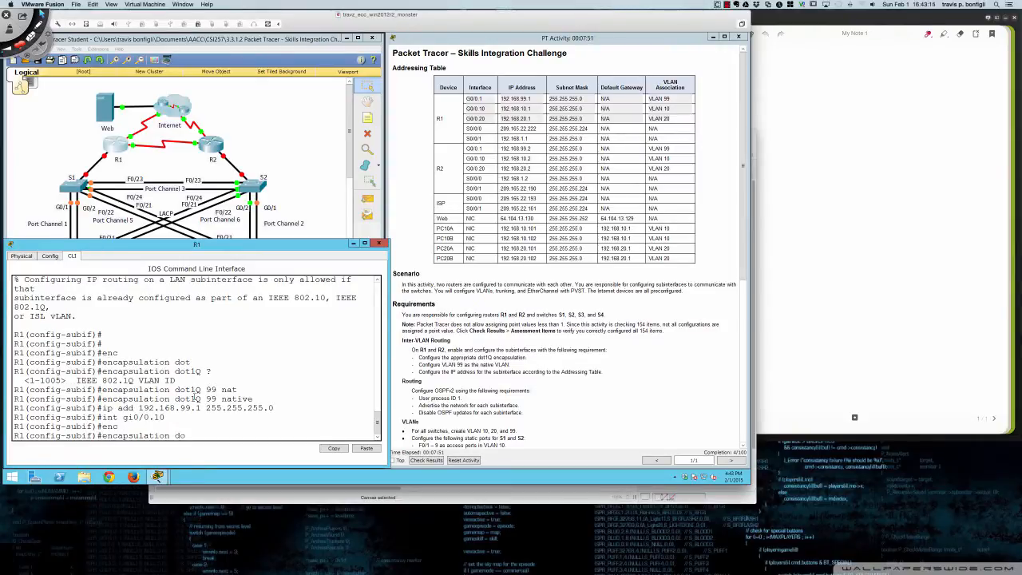
pyautogui.press('Tab')
pyautogui.write('10')
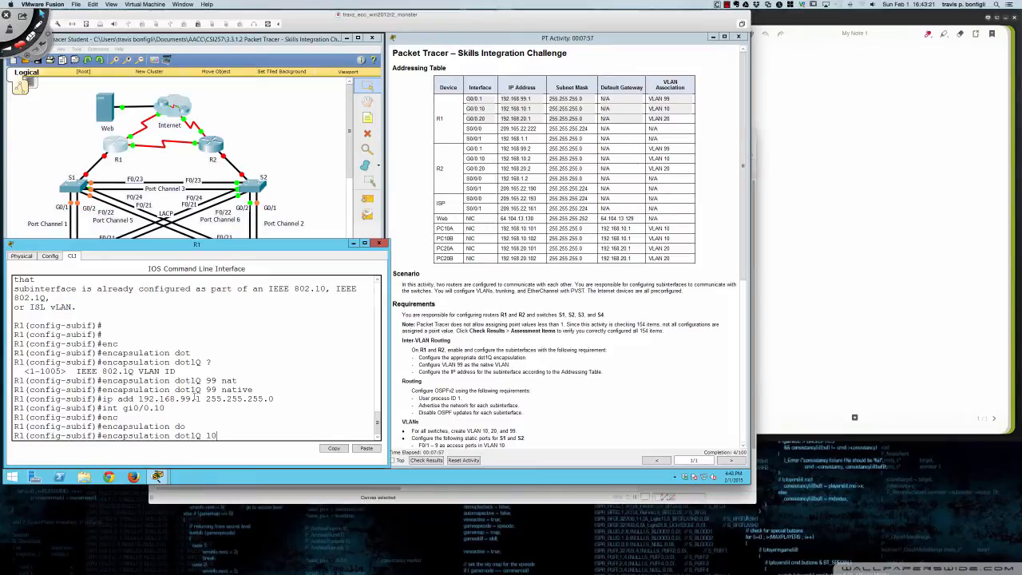
pyautogui.press('Return')
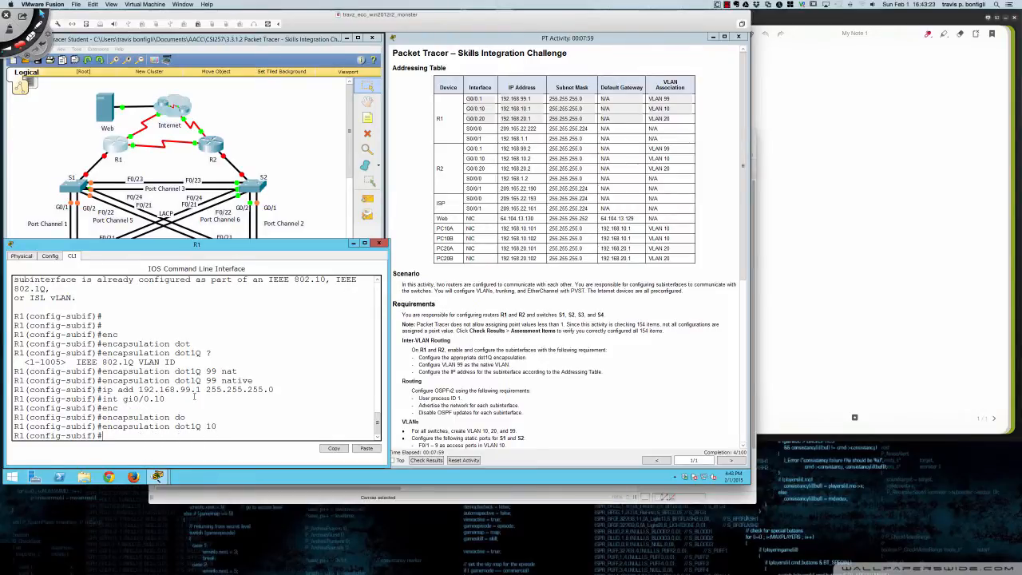
# Assign IP address 192.168.10.1 with mask 255.255.255.0 to subinterface gi0/0.10
pyautogui.write('ip add192.168.10.1 2555.255.255.0')
pyautogui.press('Return')
pyautogui.press('Return')
pyautogui.press('Return')
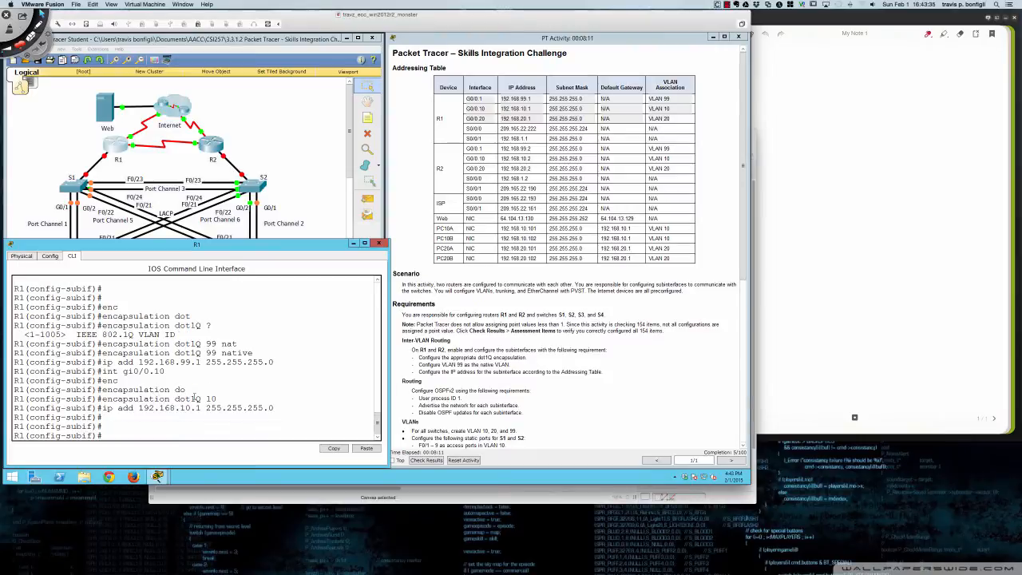
# Create subinterface gi0/0.20 on R1 and set its encapsulation to dot1Q VLAN 20
pyautogui.write('int gi0/0.')
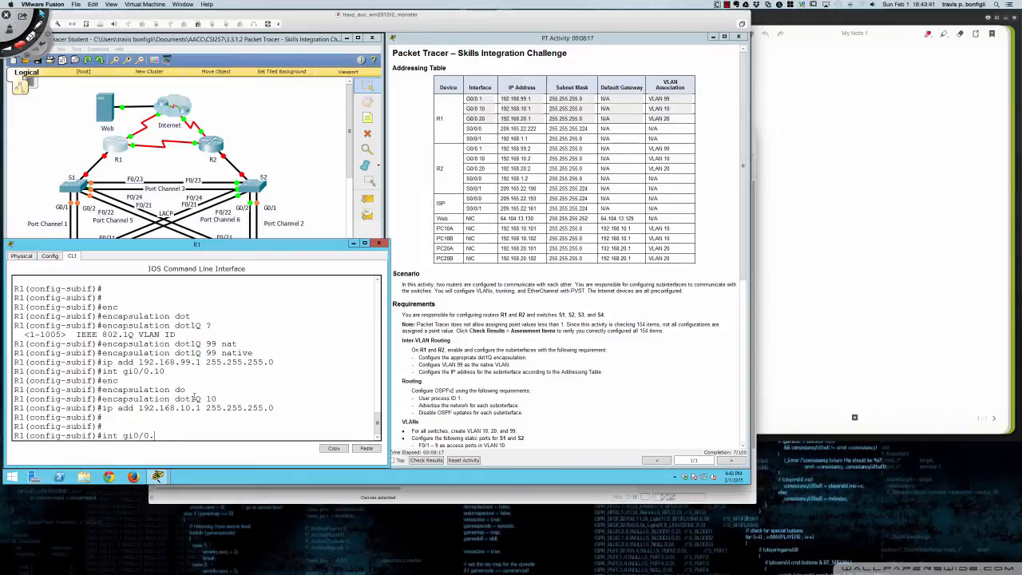
pyautogui.write('20')
pyautogui.press('Return')
pyautogui.write('enc')
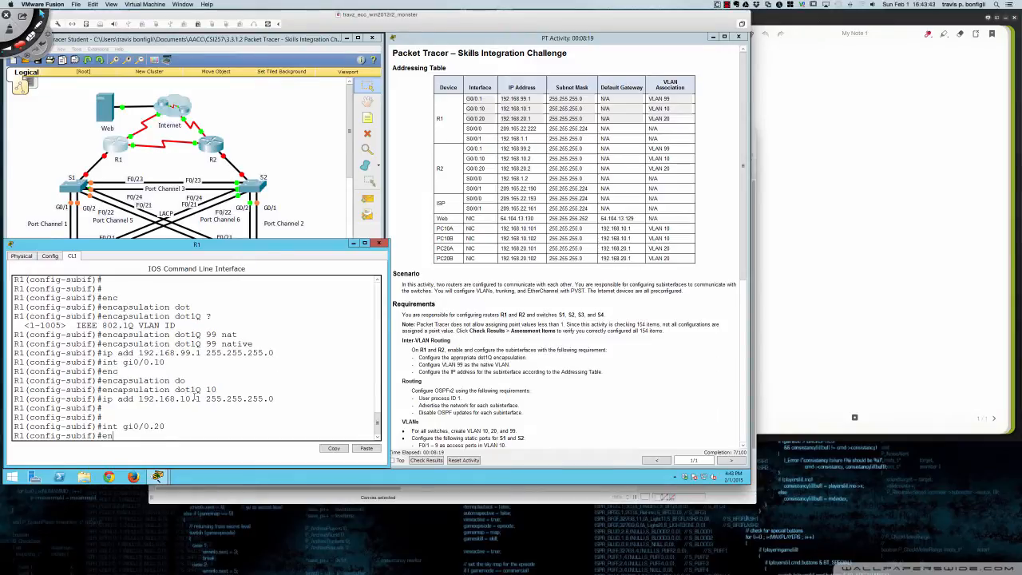
pyautogui.press('Tab')
pyautogui.write('dot')
pyautogui.press('Tab')
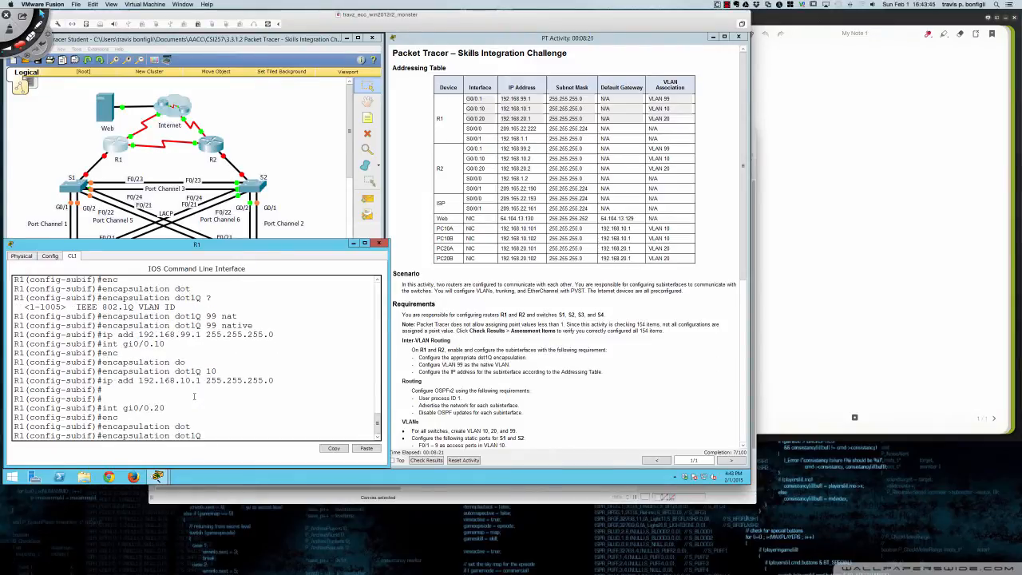
pyautogui.write('20')
pyautogui.press('Return')
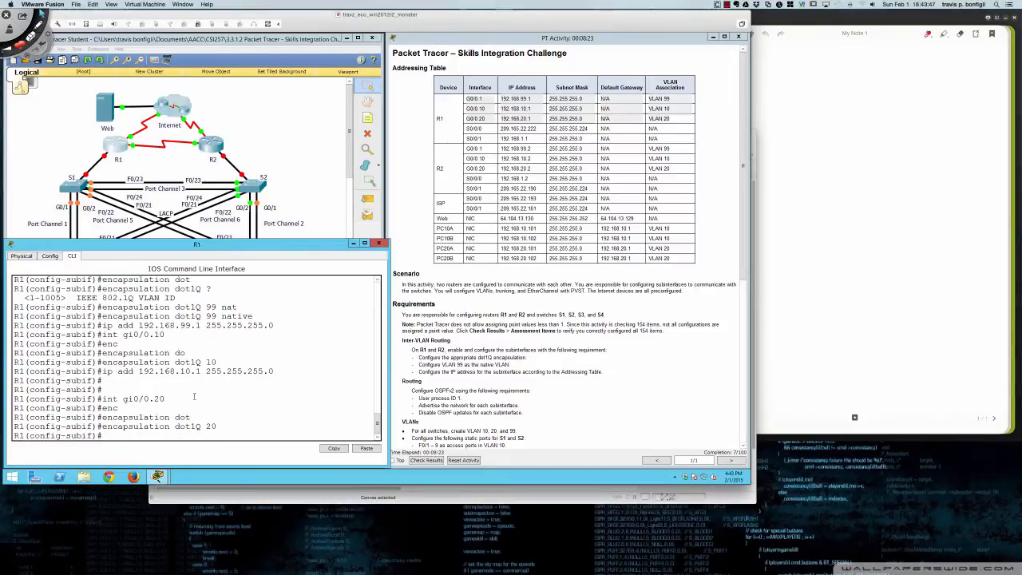
# Assign IP address 192.168.20.1 with mask 255.255.255.0 to subinterface gi0/0.20 on R1
pyautogui.write('ip add 19')
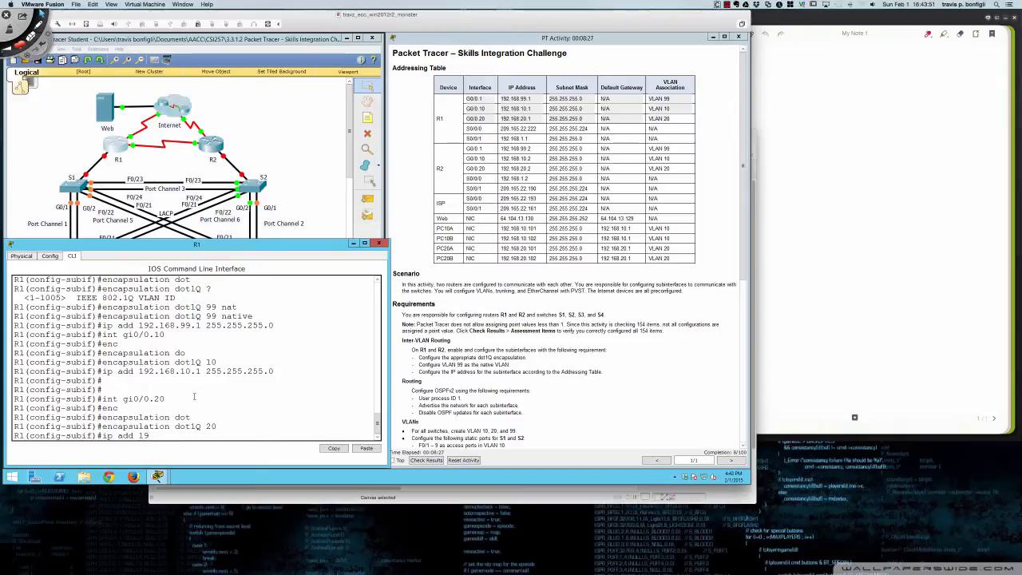
pyautogui.write('2.168.20.1 255.255.255.0')
pyautogui.press('Return')
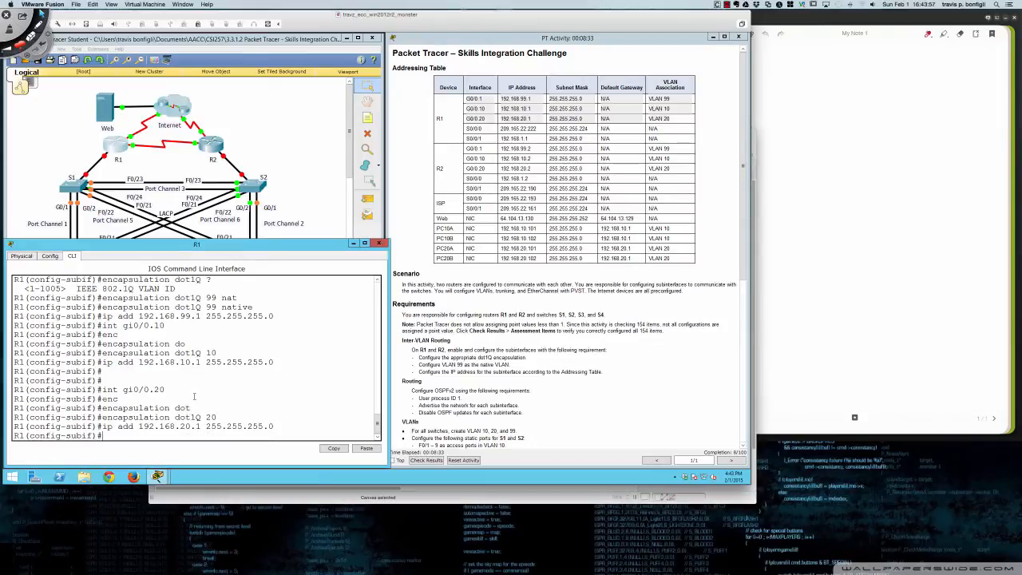
pyautogui.press('Return')
pyautogui.press('Return')
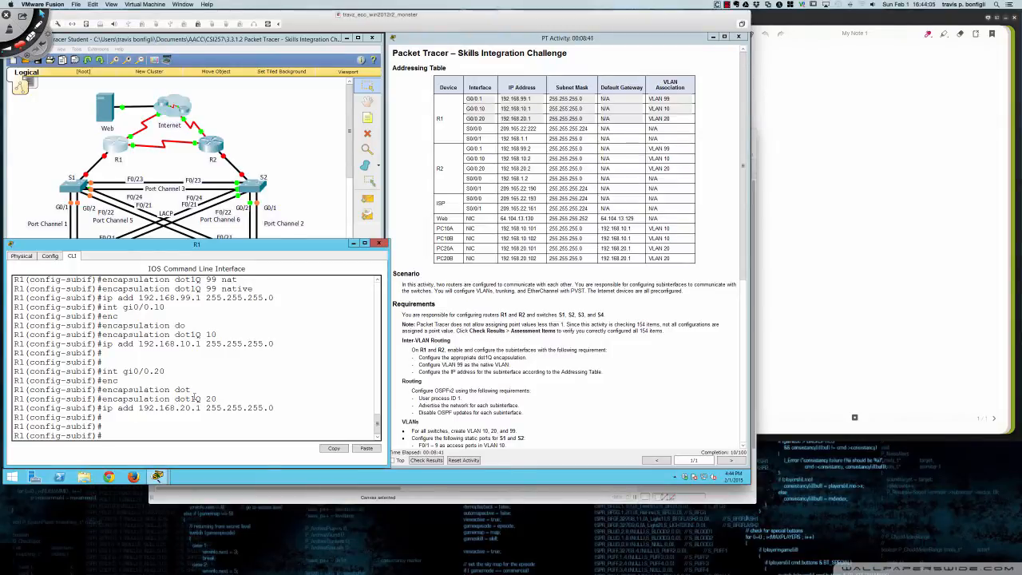
# Display R1's running configuration and review the subinterface encapsulation and address entries through to the end
pyautogui.write('do sh run')
pyautogui.press('Return')
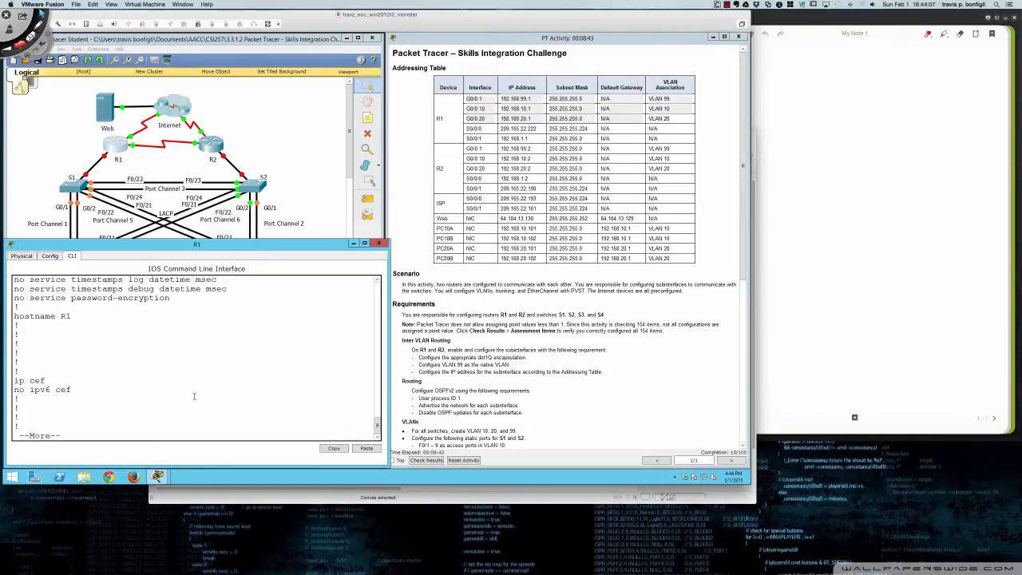
pyautogui.press('space')
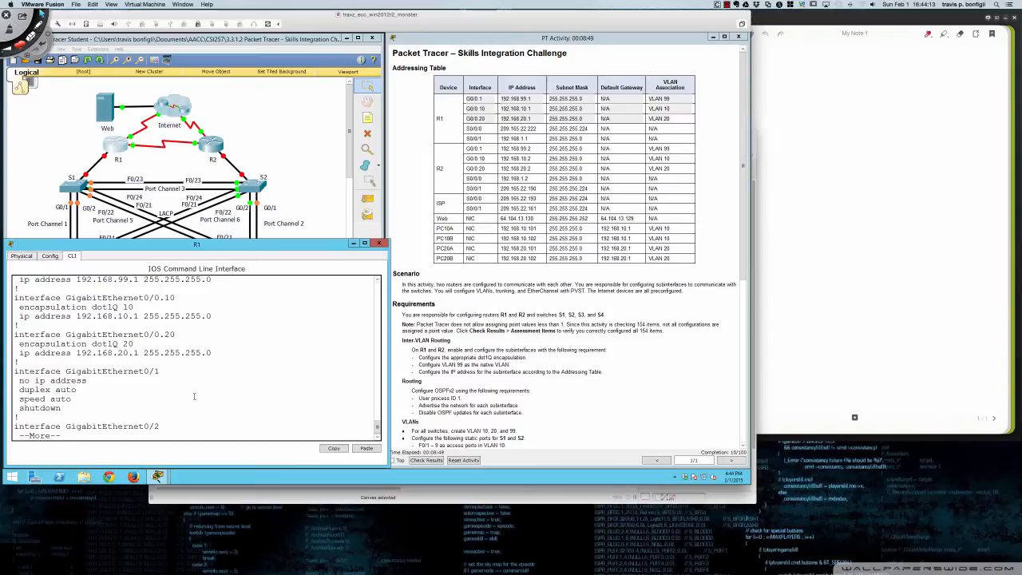
pyautogui.scroll(2, 194, 396)
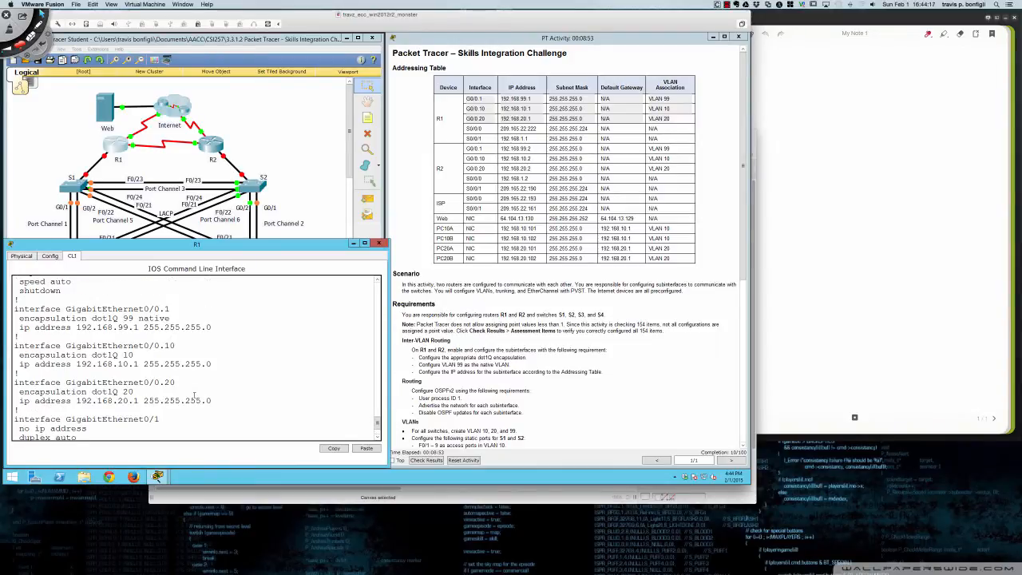
pyautogui.scroll(-5, 194, 394)
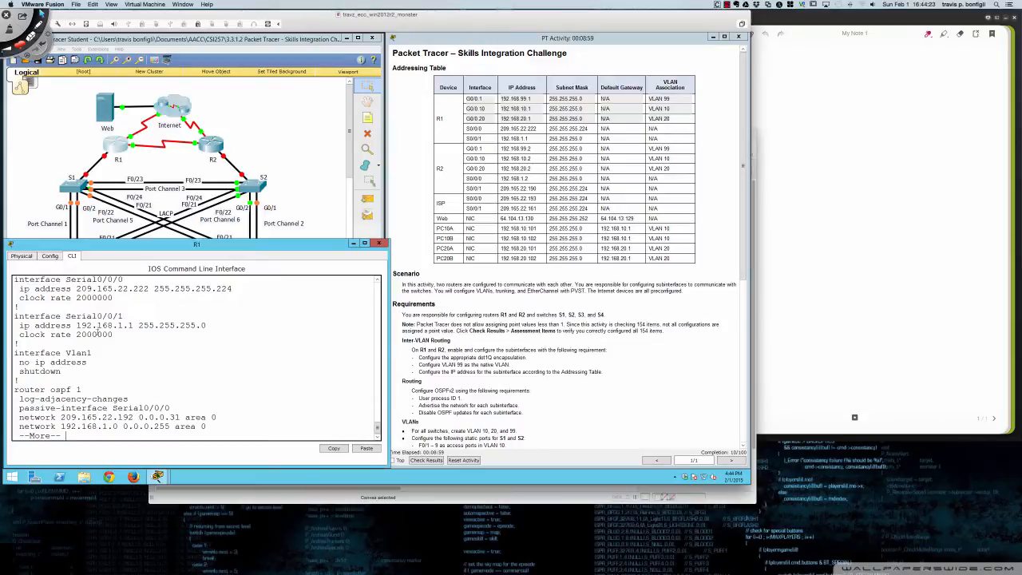
pyautogui.press('space')
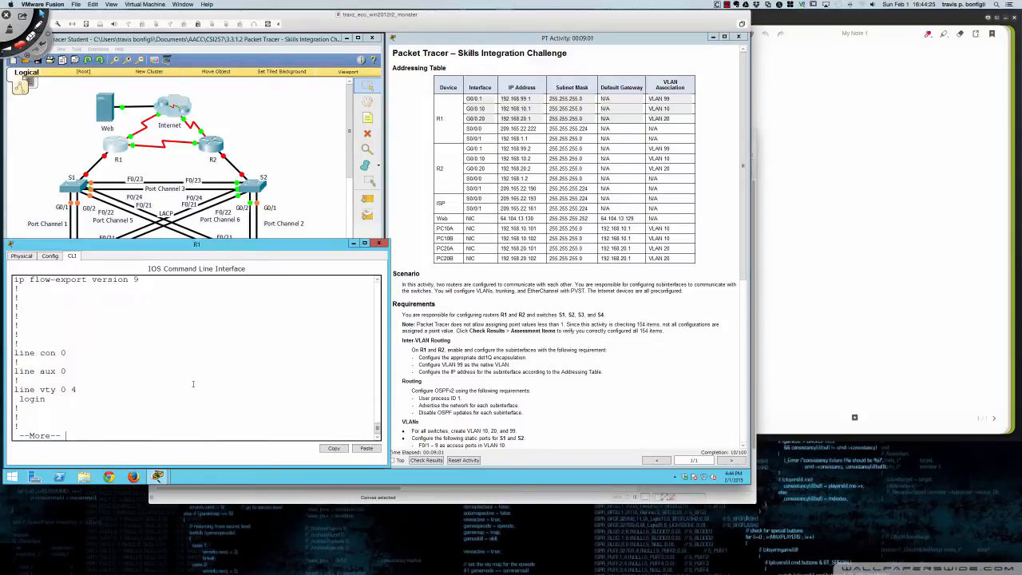
pyautogui.press('space')
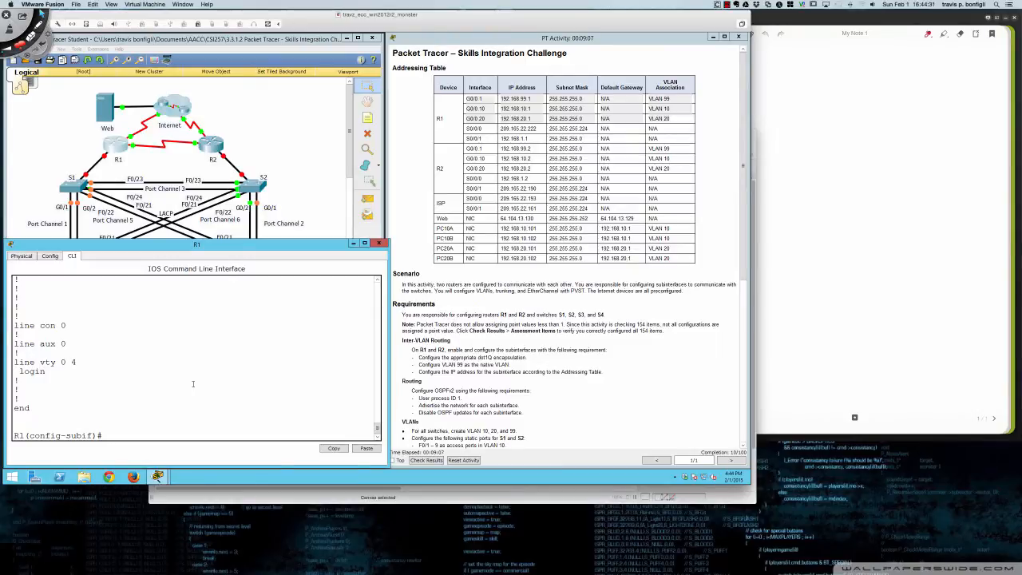
# Leave subinterface configuration on R1 and enable the physical interface gi0/0 with no shutdown
pyautogui.write('exit')
pyautogui.press('Return')
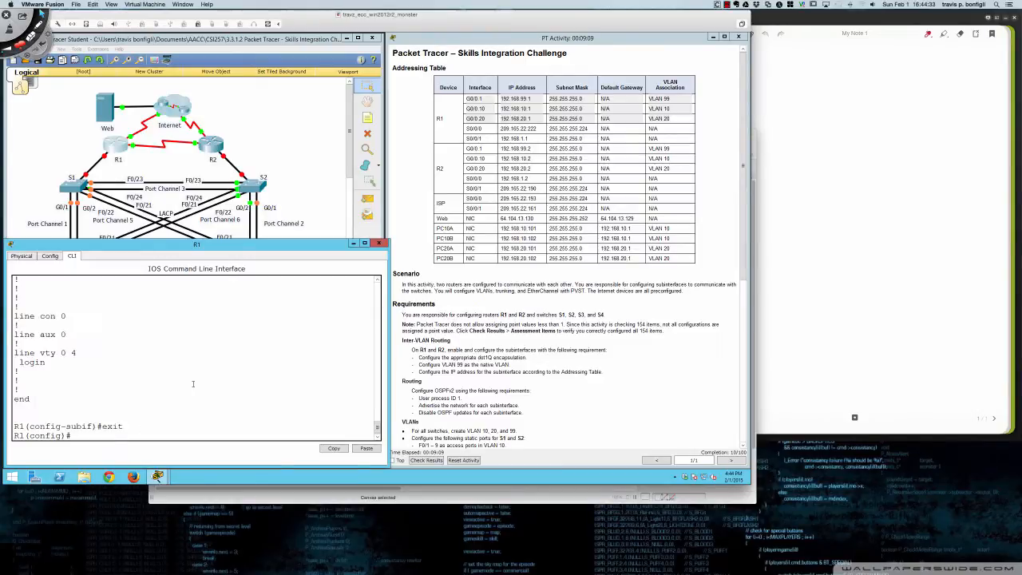
pyautogui.write('int gi0/0')
pyautogui.press('Return')
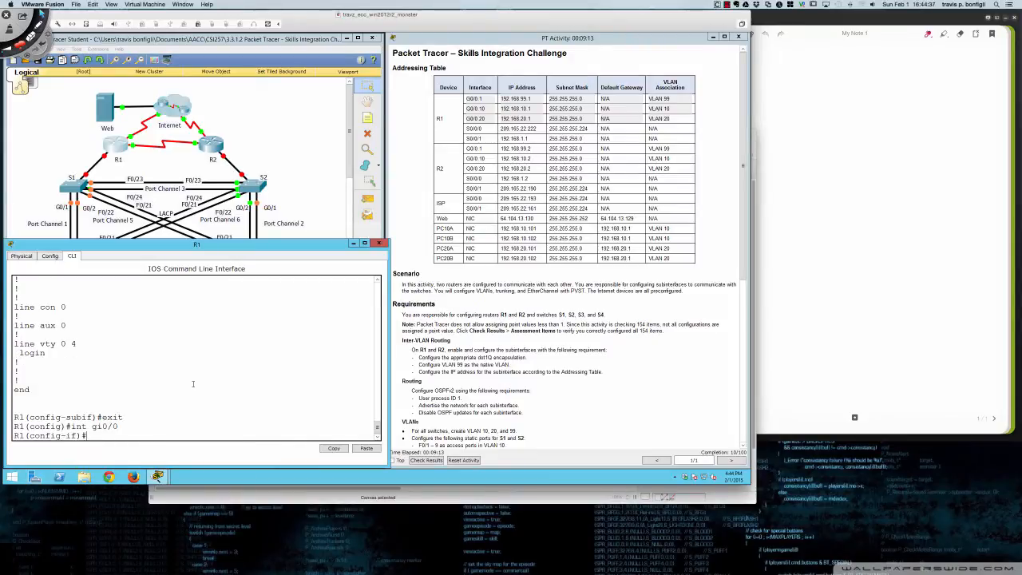
pyautogui.write('no shut')
pyautogui.press('Return')
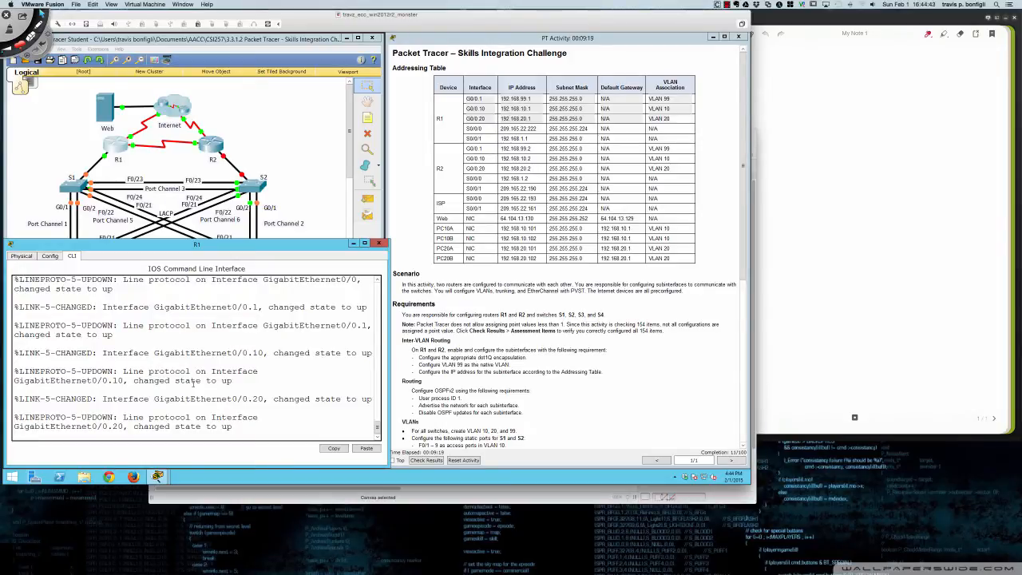
pyautogui.press('Return')
pyautogui.press('Return')
pyautogui.press('Return')
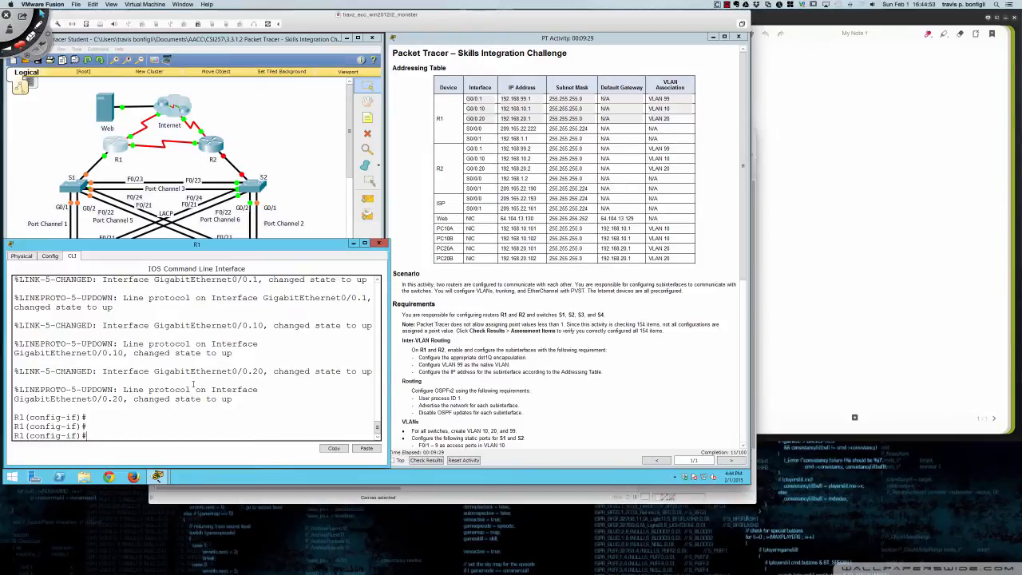
# Open R2's command line, with its window moved and widened to cover the R1 window
pyautogui.click(213, 144)
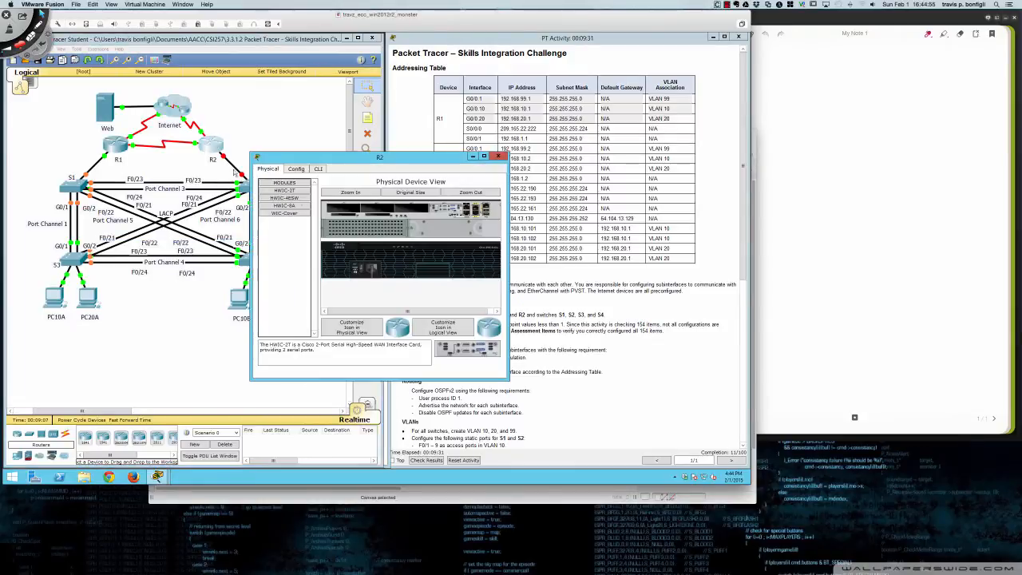
pyautogui.moveTo(329, 157); pyautogui.dragTo(84, 243)
pyautogui.moveTo(262, 349); pyautogui.dragTo(386, 349)
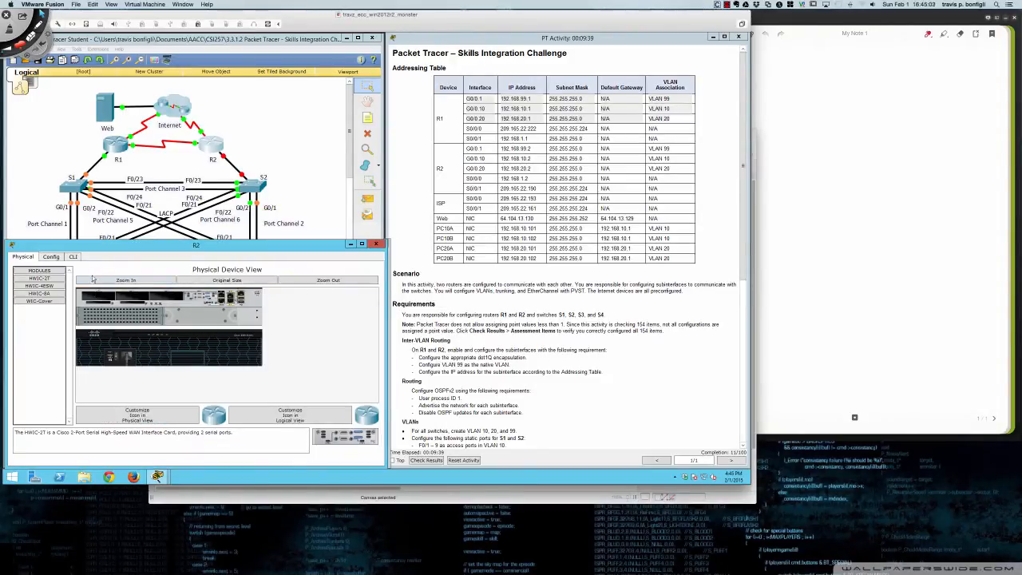
pyautogui.click(73, 258)
pyautogui.press('Return')
pyautogui.press('Return')
pyautogui.press('Return')
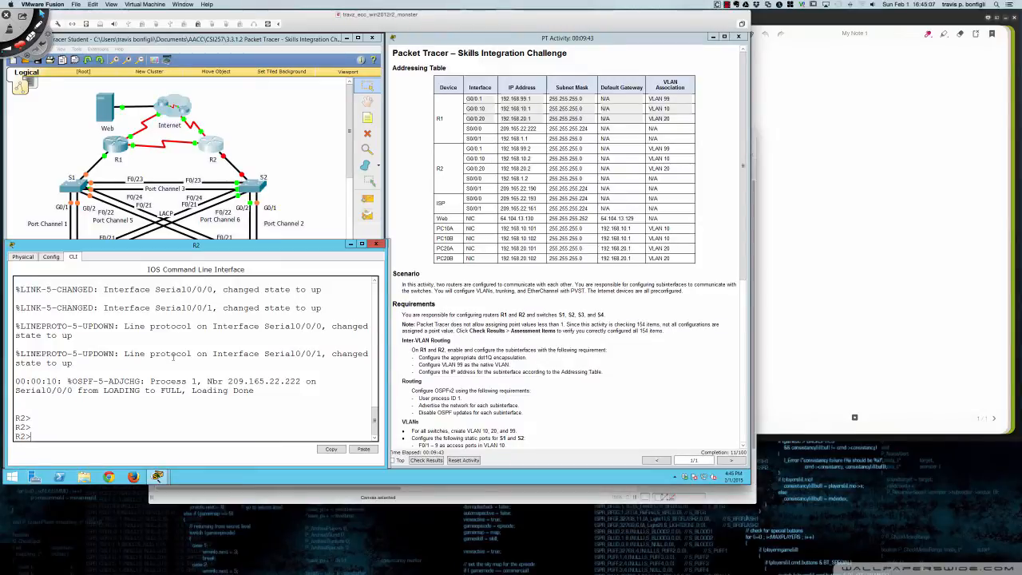
# Enter privileged mode and then global configuration mode on R2
pyautogui.write('en')
pyautogui.press('Return')
pyautogui.press('Return')
pyautogui.press('Return')
pyautogui.press('Return')
pyautogui.write('conf t')
pyautogui.press('Return')
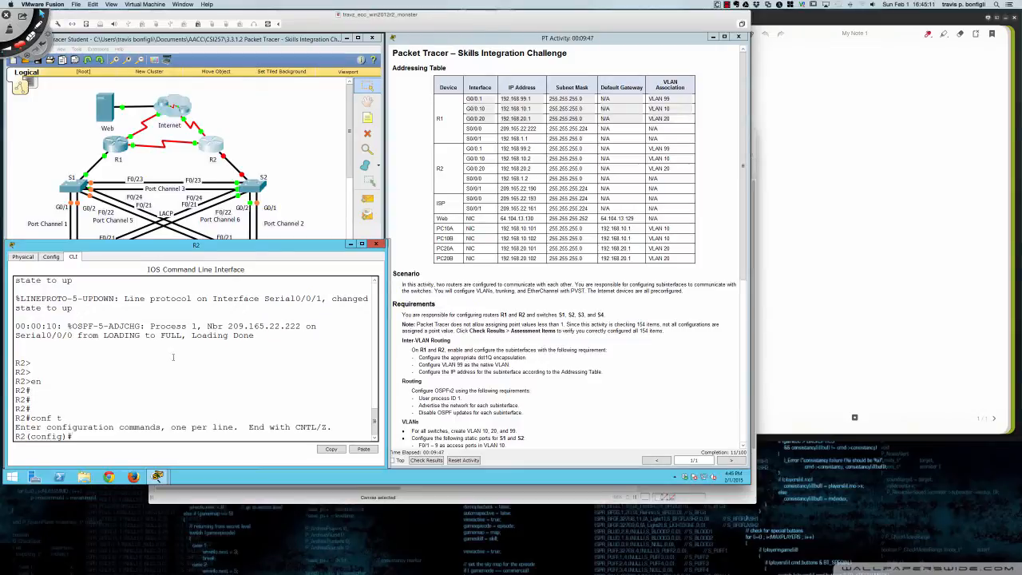
pyautogui.press('Return')
pyautogui.press('Return')
pyautogui.press('Return')
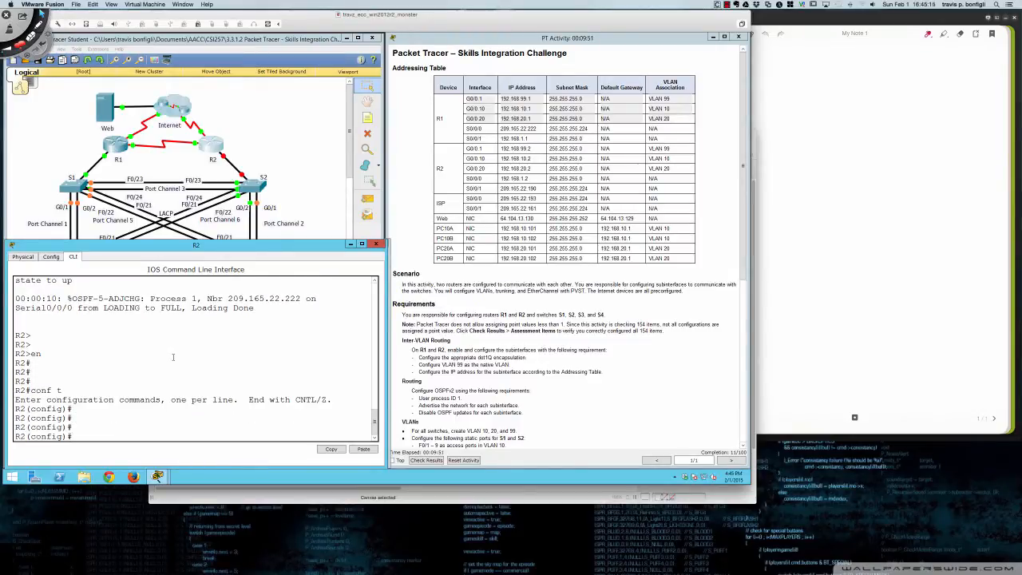
# Create subinterface gi0/0.1 on R2 and set its encapsulation to dot1Q VLAN 99 as the native VLAN
pyautogui.write('int gi0/0.1')
pyautogui.press('Return')
pyautogui.write('ip')
pyautogui.press('BackSpace')
pyautogui.press('BackSpace')
pyautogui.press('BackSpace')
pyautogui.write('enc')
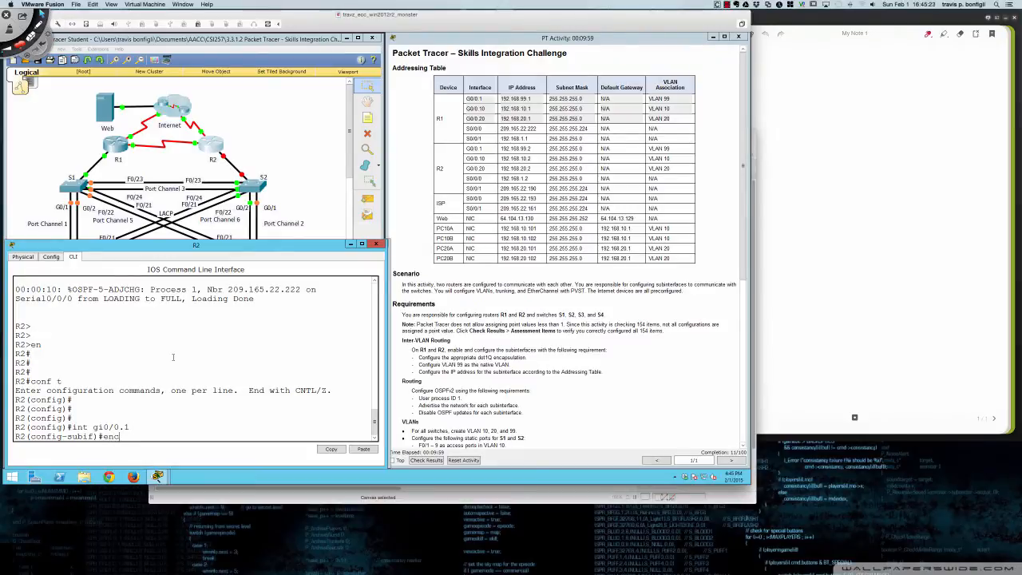
pyautogui.press('Tab')
pyautogui.write('dot')
pyautogui.press('Tab')
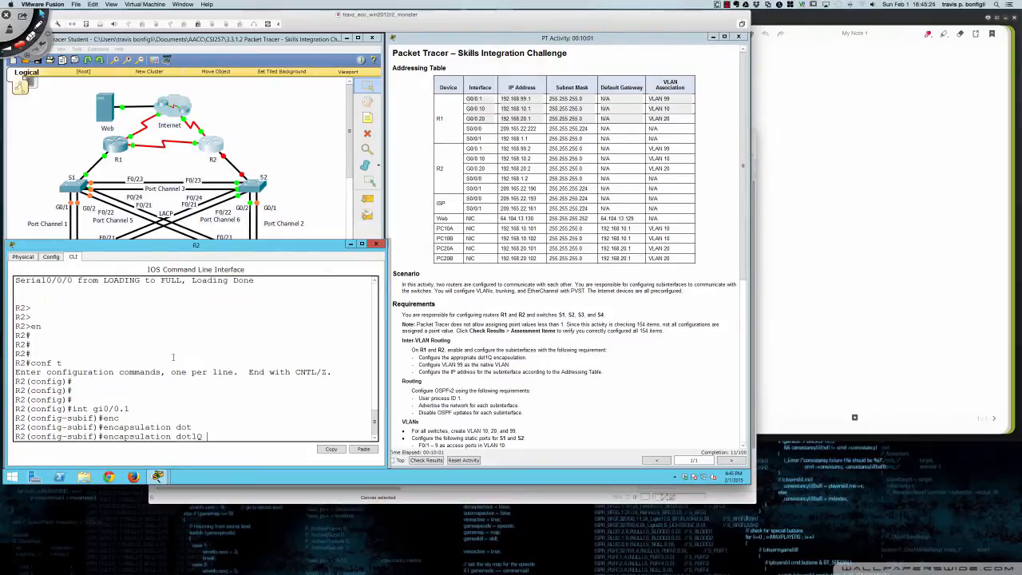
pyautogui.write('99 nati')
pyautogui.press('Return')
# Assign IP address 192.168.99.2 with mask 255.255.255.0 to subinterface gi0/0.1 on R2
pyautogui.write('ip ad')
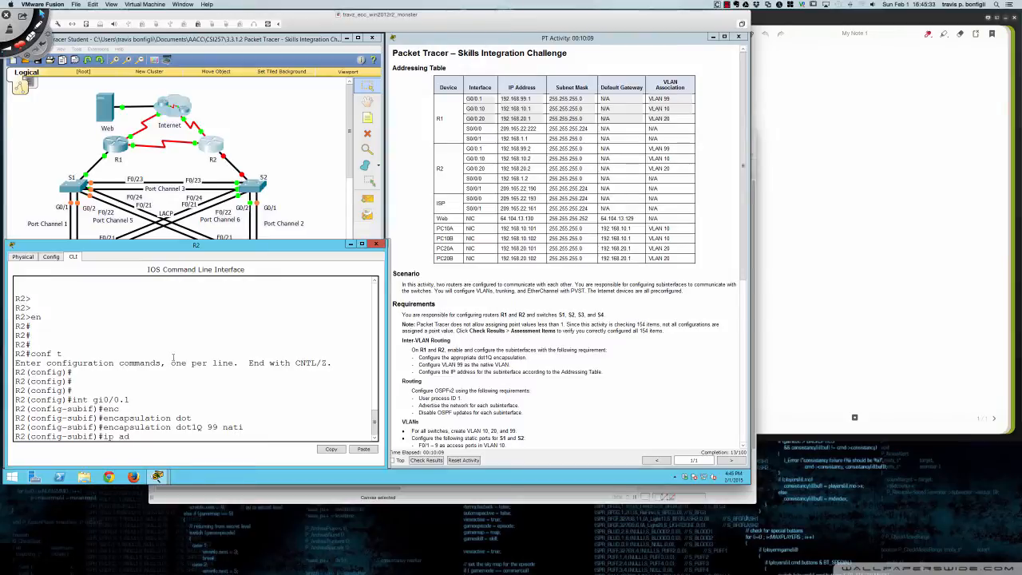
pyautogui.write('d 192.168.99.2 255.255.255.0')
pyautogui.press('Return')
# Create subinterface gi0/0.10 on R2 and set its encapsulation to dot1Q VLAN 10
pyautogui.write('int ')
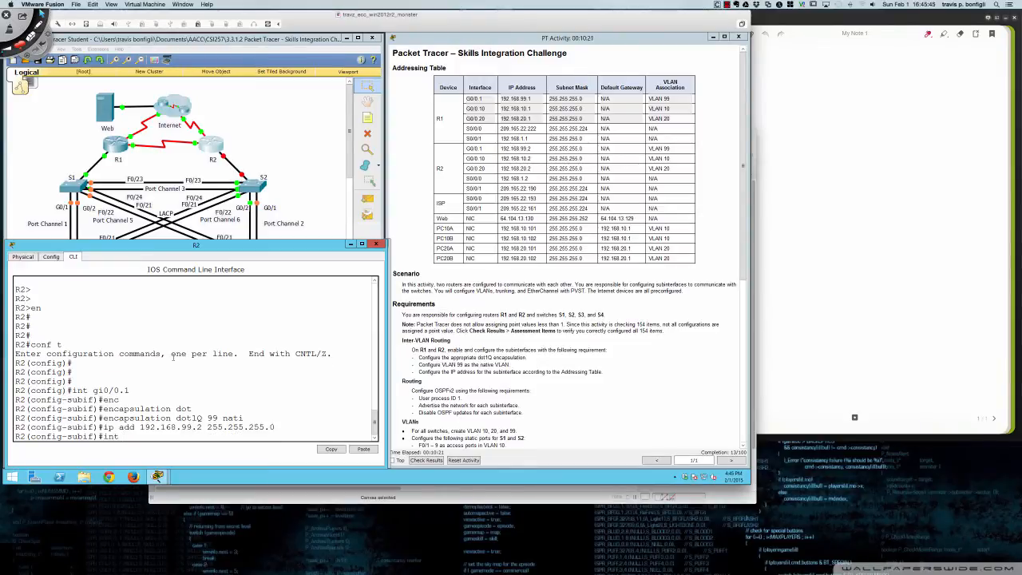
pyautogui.write('gi0/0.10')
pyautogui.press('Return')
pyautogui.write('enc')
pyautogui.press('Tab')
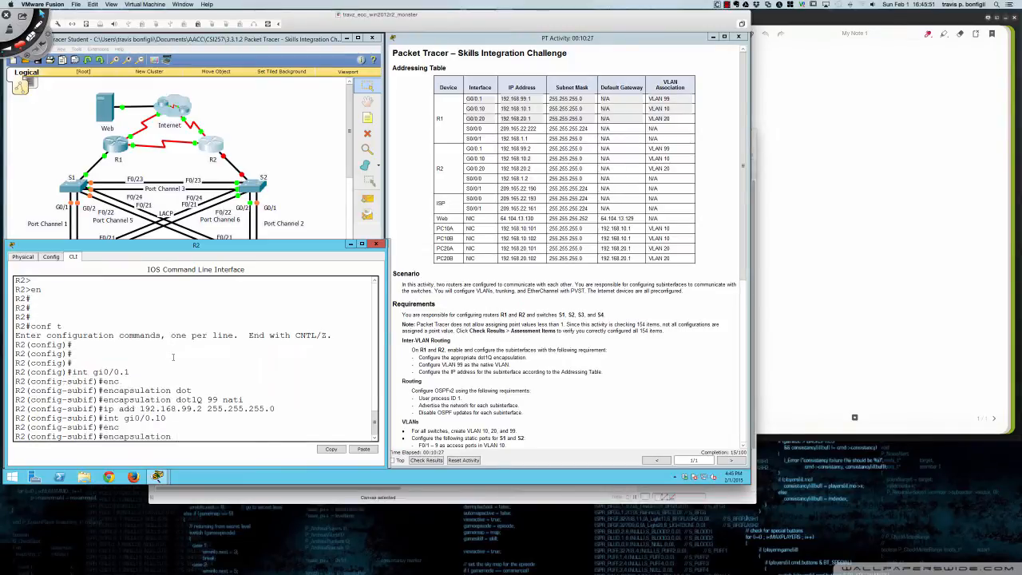
pyautogui.write('dot')
pyautogui.press('Tab')
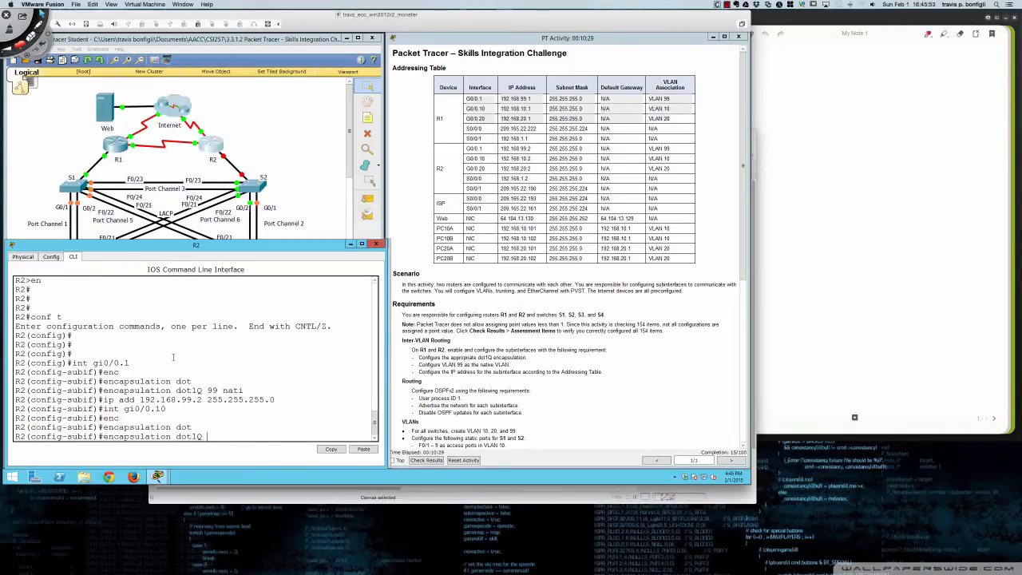
pyautogui.write('10')
pyautogui.press('Return')
pyautogui.write('int gi0/0.2')
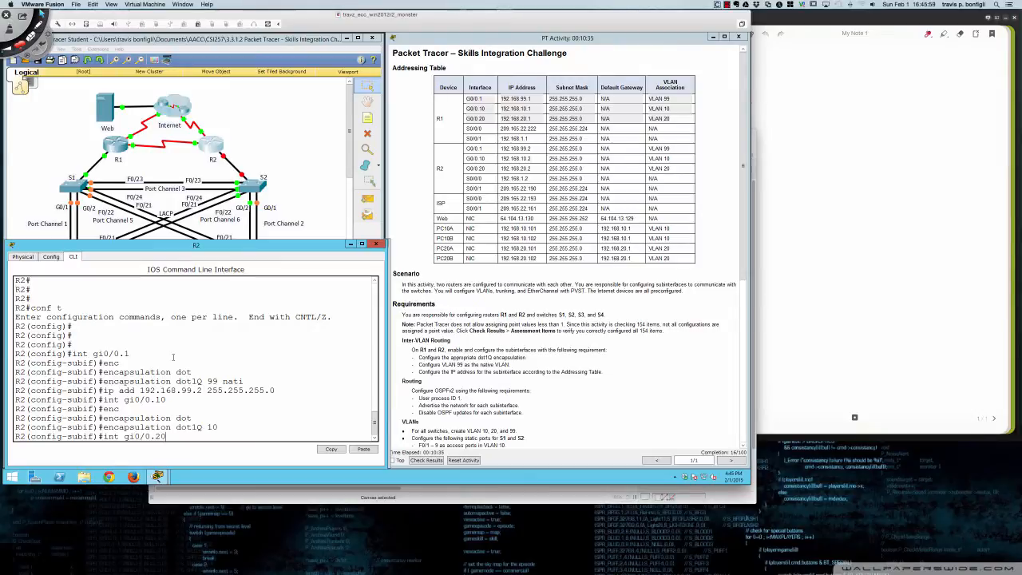
pyautogui.write('0')
pyautogui.press('Return')
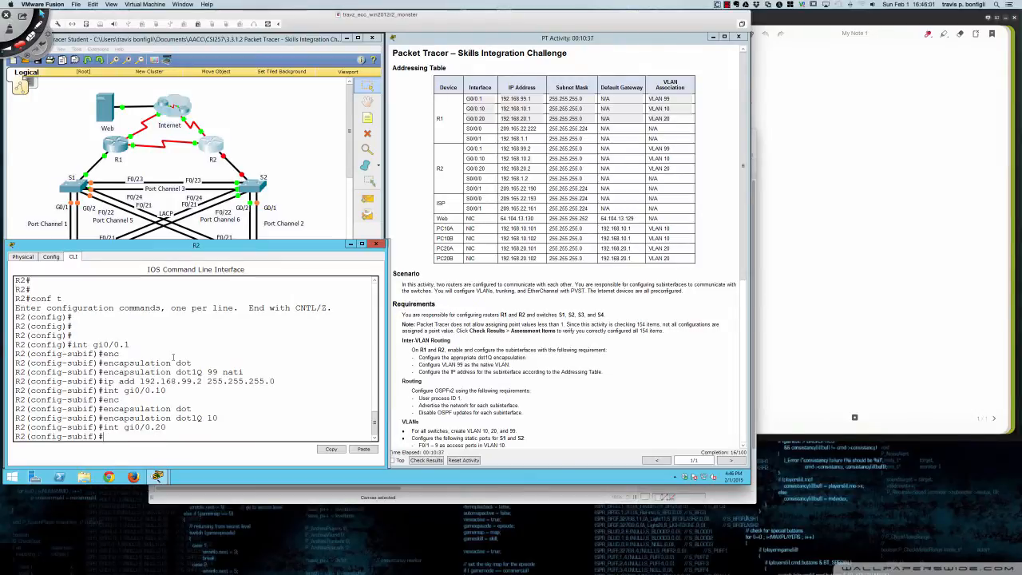
# Return to subinterface gi0/0.10 on R2 and assign it IP address 192.168.10.1 with mask 255.255.255.0
pyautogui.write('int gi0/0.10')
pyautogui.press('Return')
pyautogui.write('ip ')
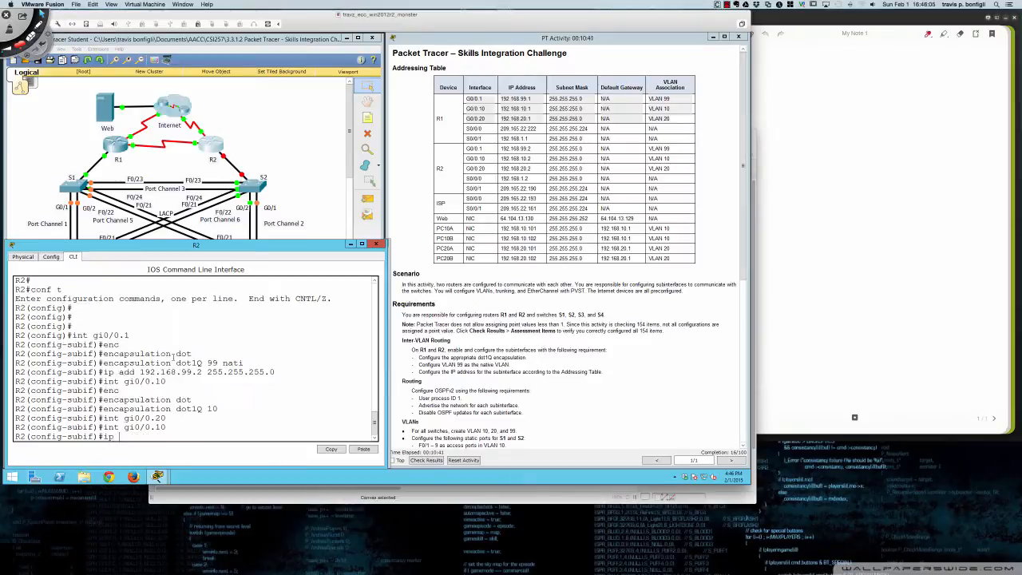
pyautogui.write('add 192.168.10.1 255.255.255.0')
pyautogui.press('Return')
# Enter subinterface gi0/0.20 on R2 and set its encapsulation to dot1Q VLAN 20, reusing the earlier commands
pyautogui.press('Up')
pyautogui.press('Up')
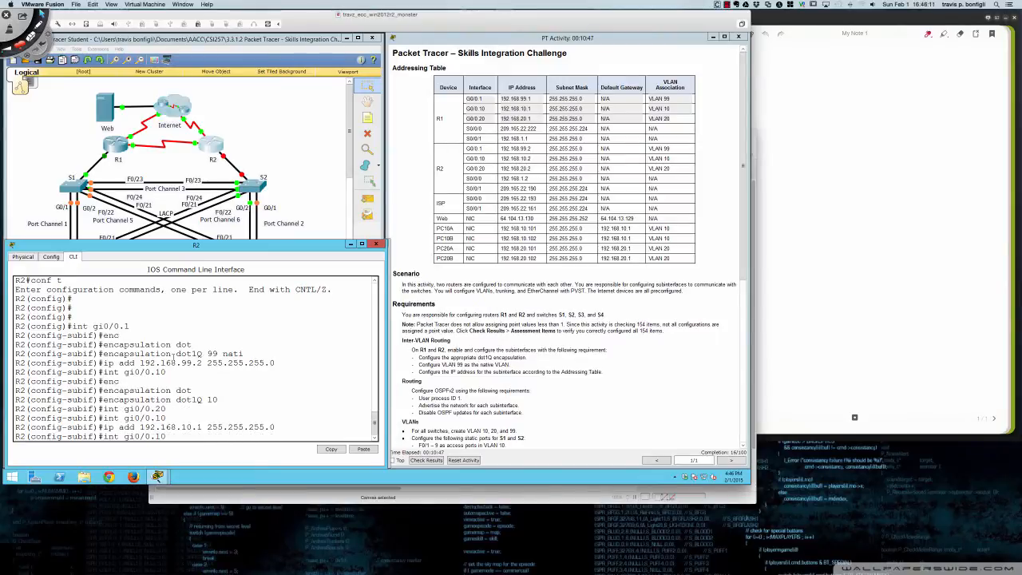
pyautogui.press('Return')
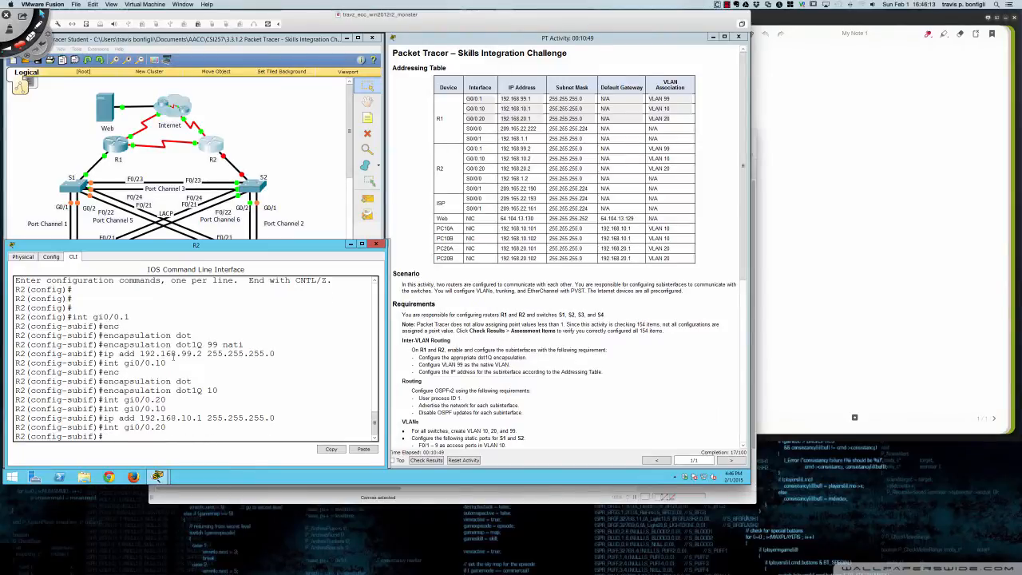
pyautogui.press('Up')
pyautogui.press('Up')
pyautogui.press('Up')
pyautogui.press('Up')
pyautogui.press('Up')
pyautogui.press('BackSpace')
pyautogui.press('BackSpace')
pyautogui.write('20')
pyautogui.press('Return')
# Assign IP address 192.168.20.1 with mask 255.255.255.0 to subinterface gi0/0.20 on R2
pyautogui.write('ip add')
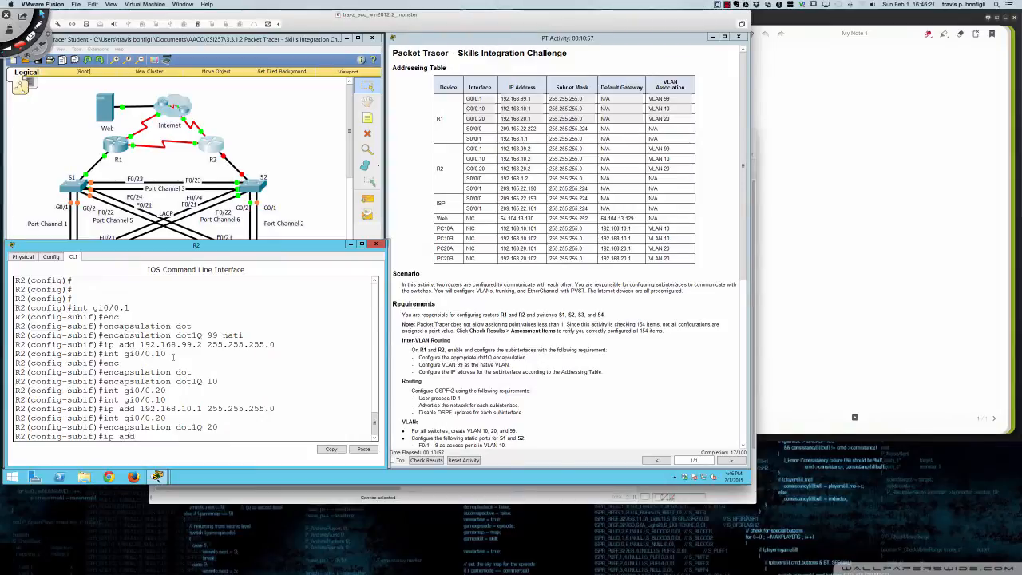
pyautogui.write(' 192.168.20.1 255.255.255.0')
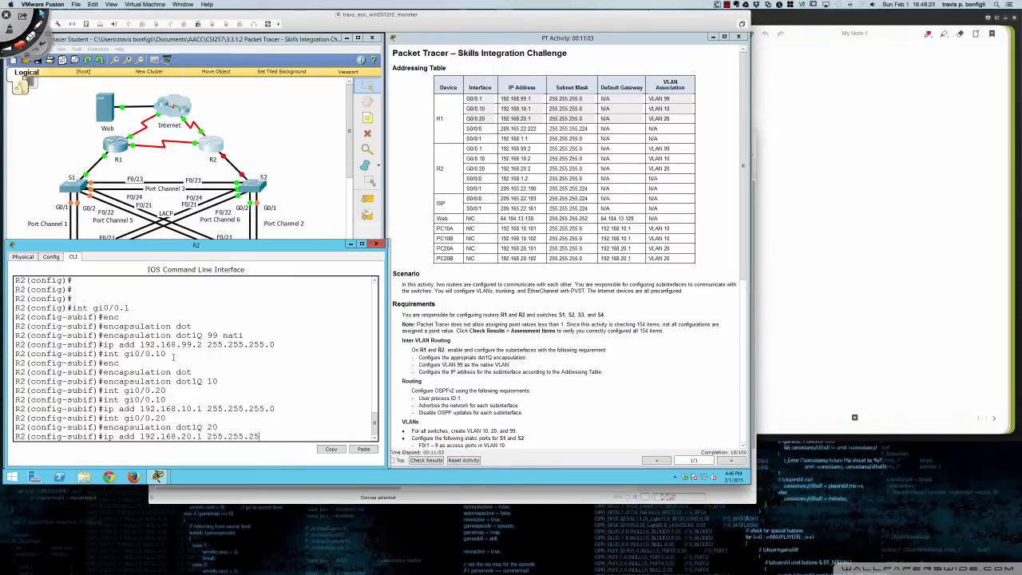
pyautogui.press('Return')
pyautogui.press('Return')
pyautogui.press('Return')
pyautogui.press('Return')
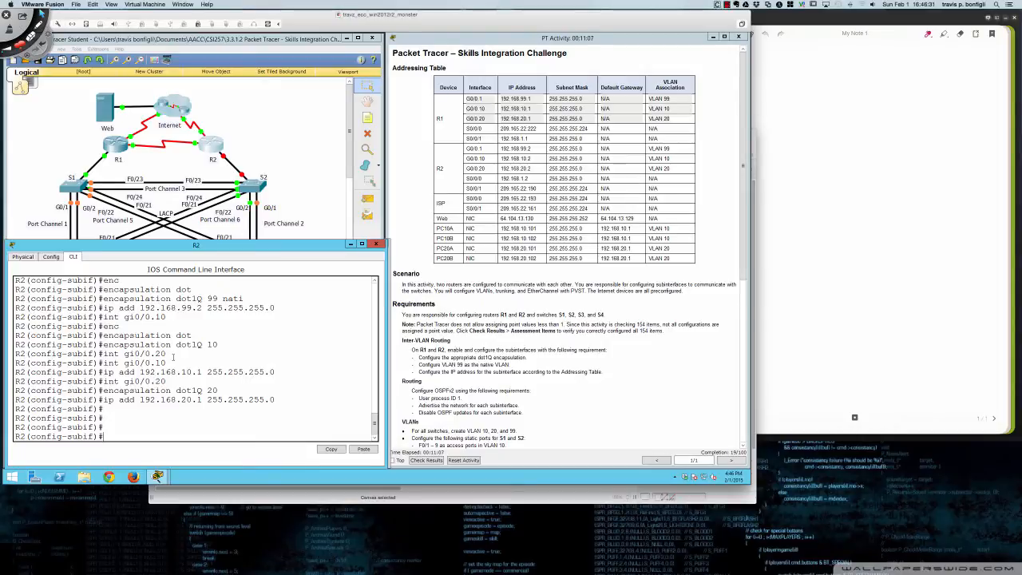
# Leave subinterface configuration on R2 and enable the physical interface gi0/0 with no shutdown
pyautogui.write('exit')
pyautogui.press('Return')
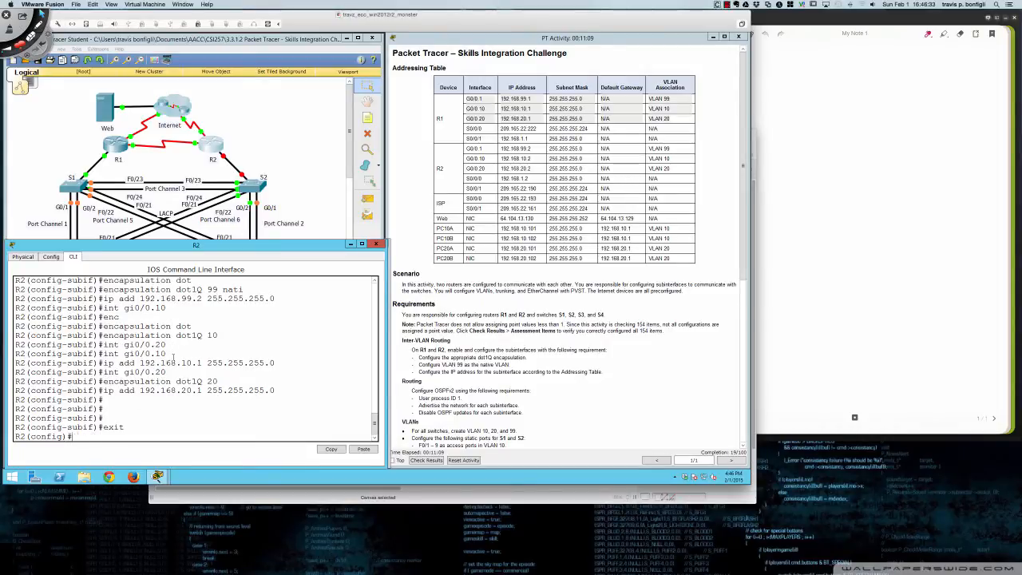
pyautogui.write('int gi0/0')
pyautogui.press('Return')
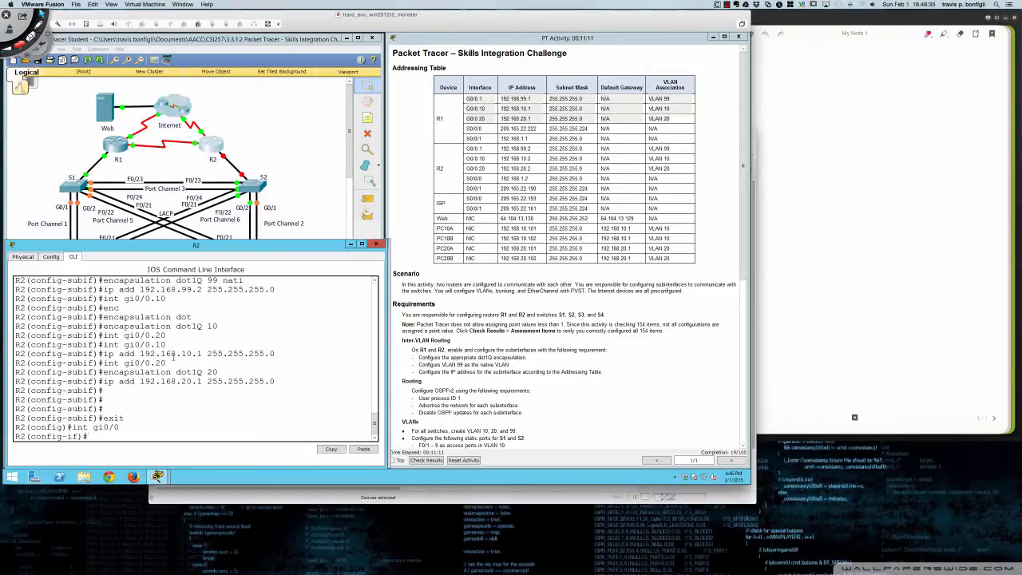
pyautogui.write('no shut')
pyautogui.press('Return')
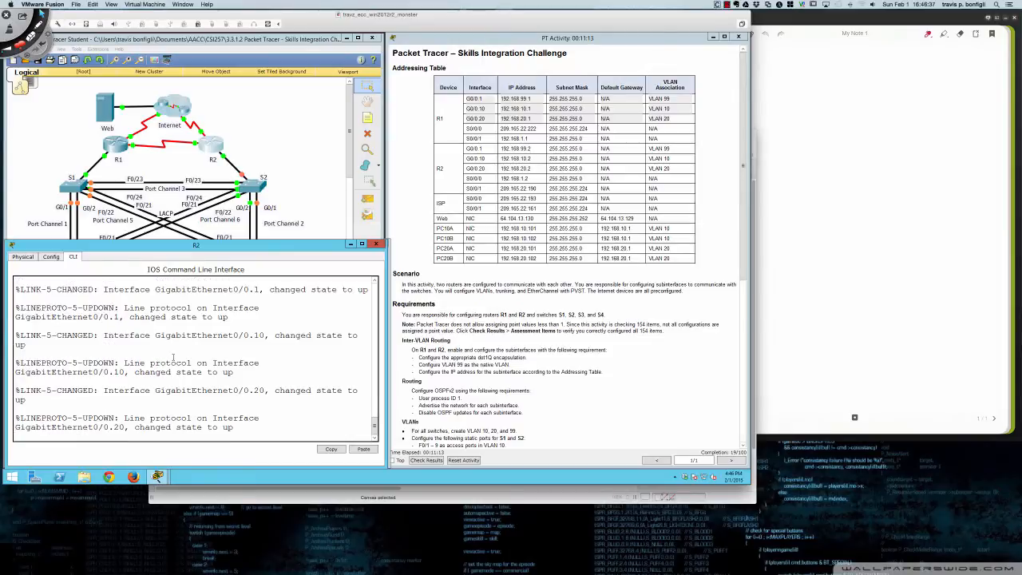
pyautogui.press('Return')
pyautogui.press('Return')
pyautogui.press('Return')
pyautogui.press('Return')
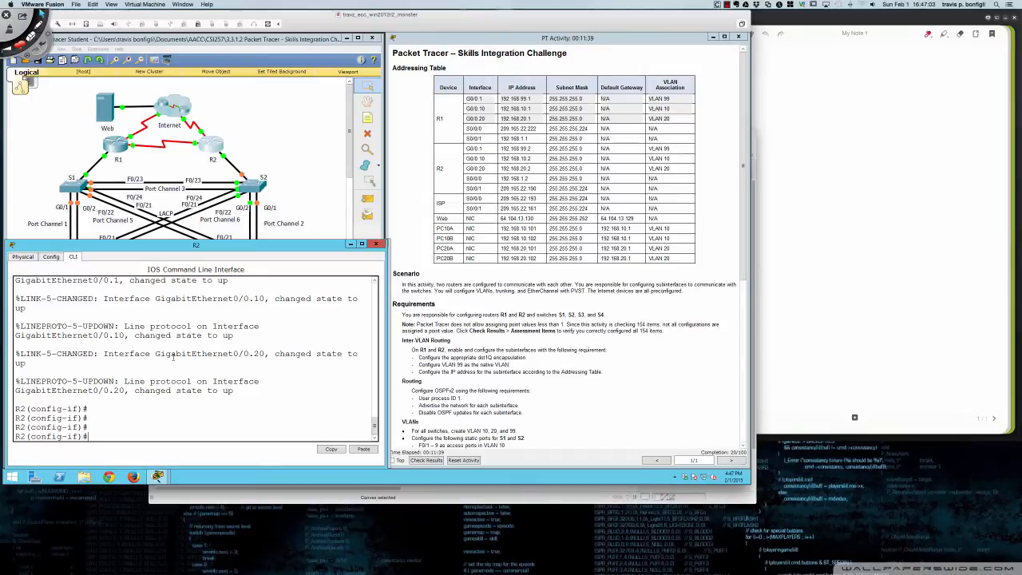
pyautogui.press('Return')
pyautogui.press('Return')
pyautogui.press('Return')
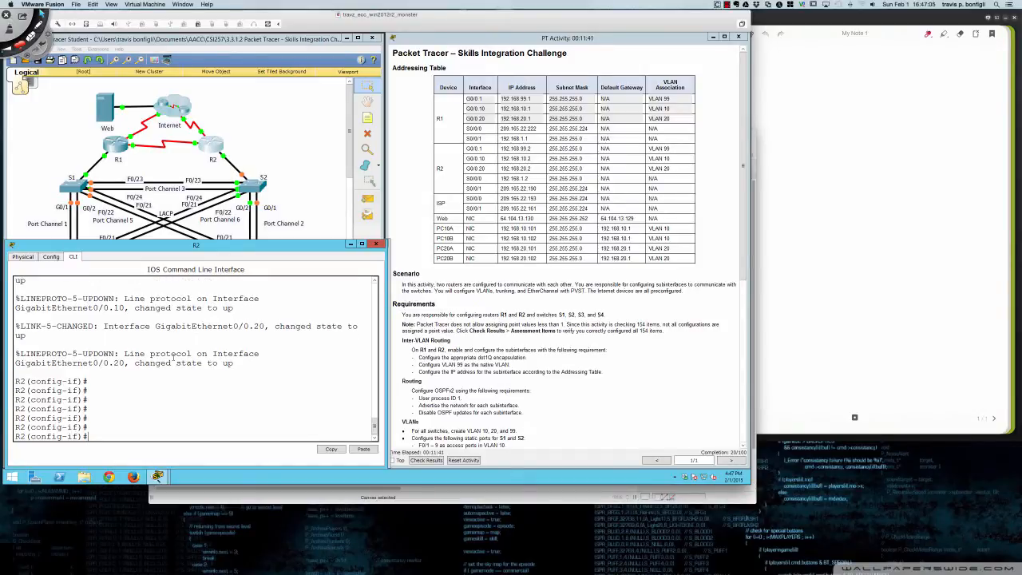
pyautogui.write('router ospf')
pyautogui.press('BackSpace')
pyautogui.press('BackSpace')
pyautogui.press('BackSpace')
pyautogui.press('BackSpace')
pyautogui.press('BackSpace')
pyautogui.press('BackSpace')
pyautogui.press('BackSpace')
pyautogui.press('BackSpace')
pyautogui.press('BackSpace')
pyautogui.press('BackSpace')
pyautogui.press('BackSpace')
pyautogui.press('BackSpace')
# Show R2's running configuration and page through to its router ospf section before leaving the listing
pyautogui.write('do sh run')
pyautogui.press('Return')
pyautogui.press('space')
pyautogui.press('space')
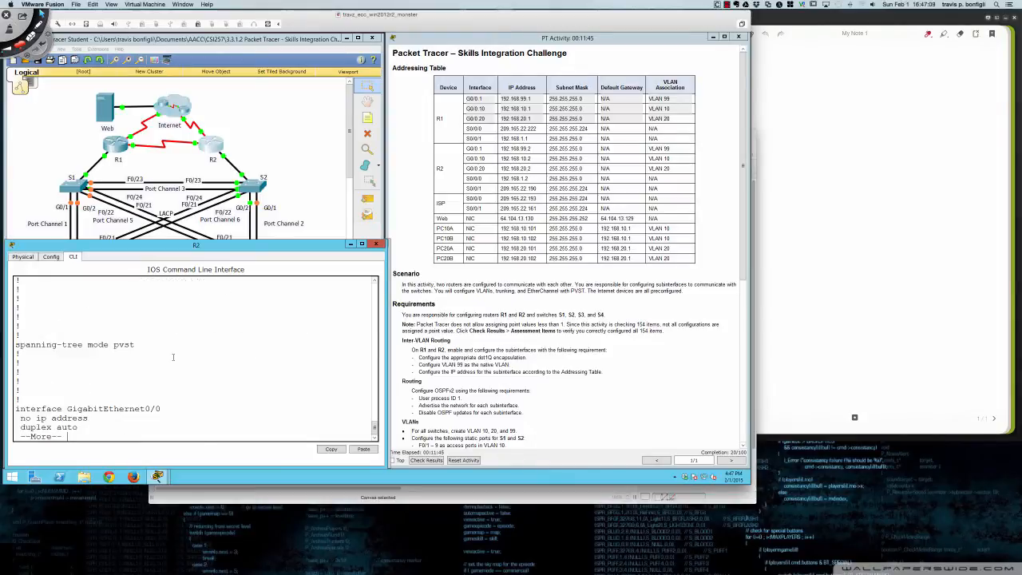
pyautogui.press('space')
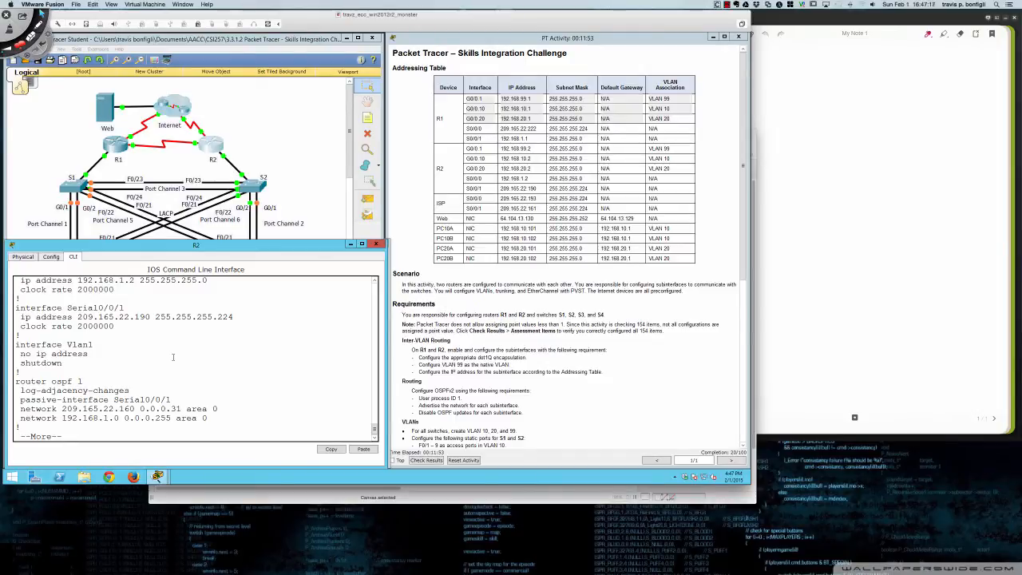
pyautogui.press('Return')
pyautogui.press('Return')
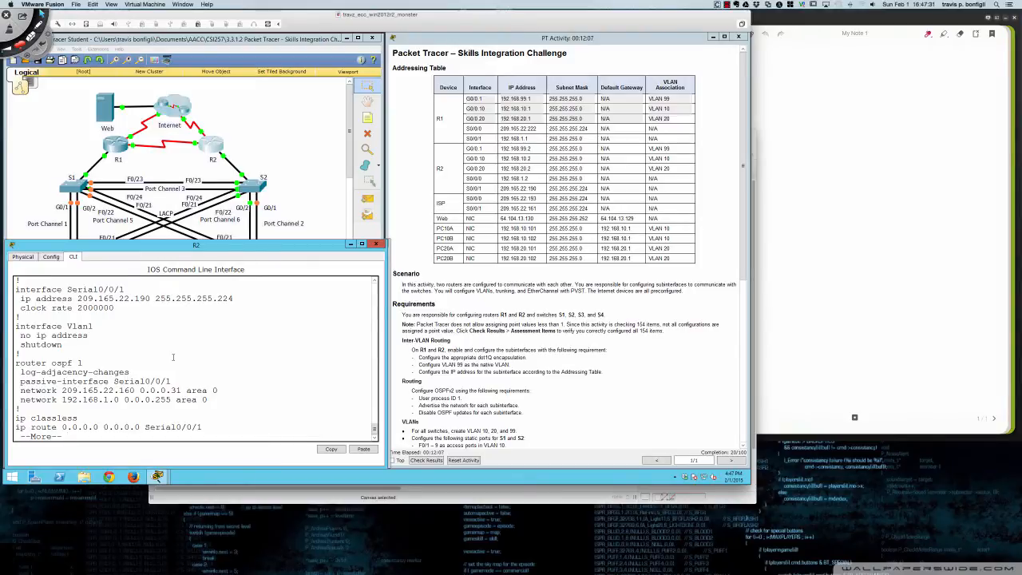
pyautogui.write('q')
# Enter OSPF process 1 on R2 and write a network statement for 192.168.99.0 0.0.0.255 up to the area keyword
pyautogui.write('router o')
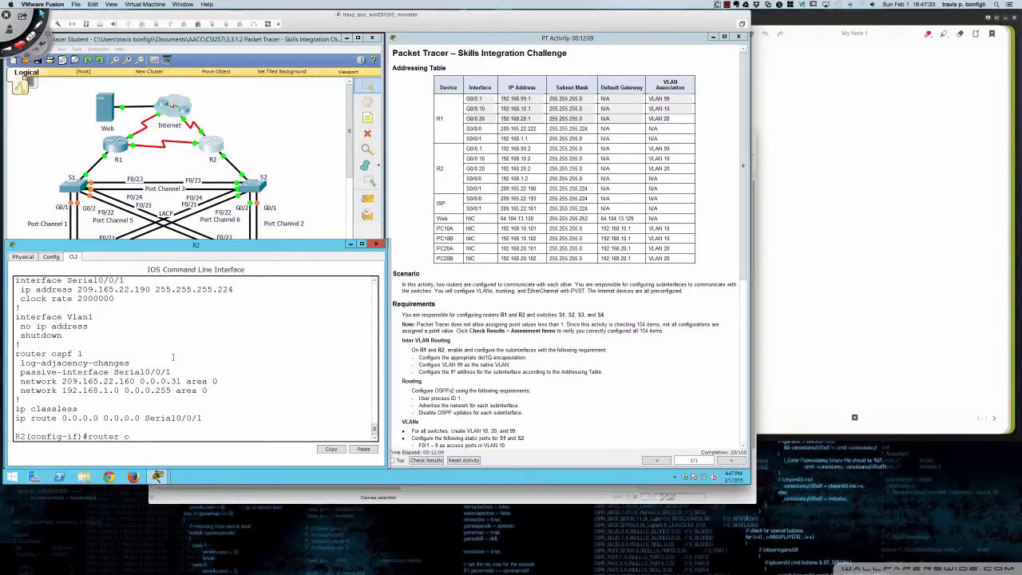
pyautogui.write('spf 1')
pyautogui.press('Return')
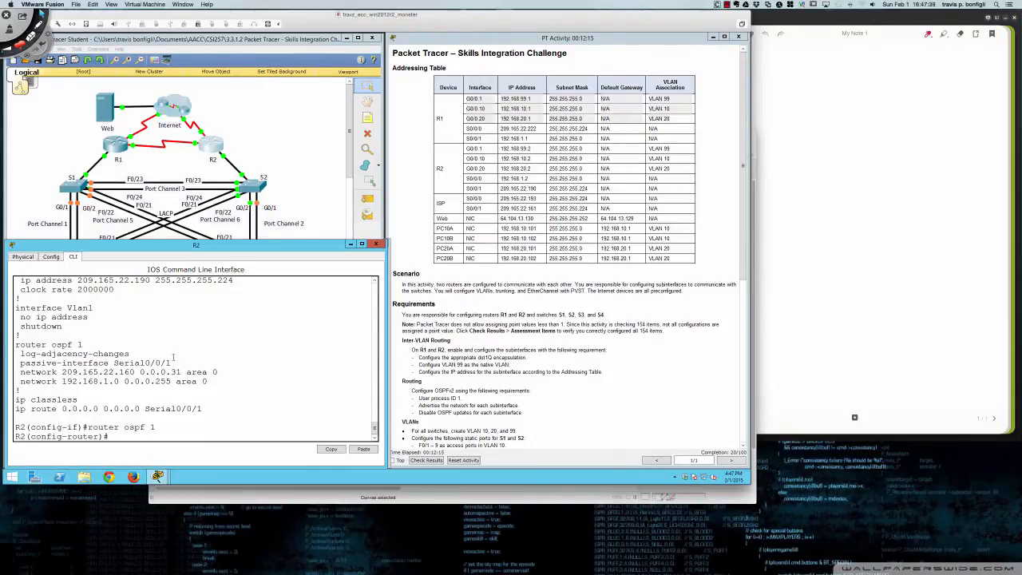
pyautogui.write('net')
pyautogui.press('Tab')
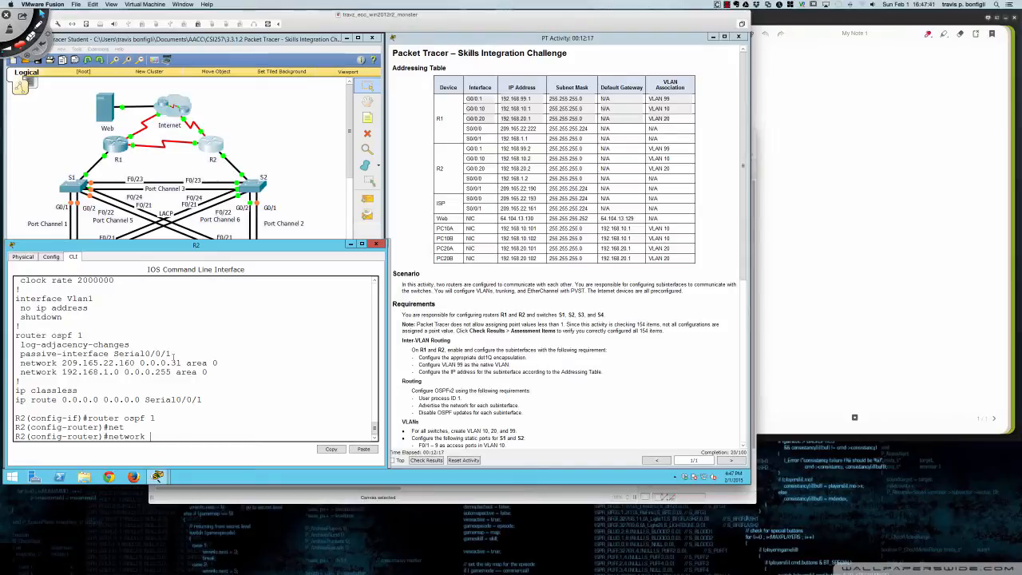
pyautogui.write('192.168.99.0 0.0.0.255')
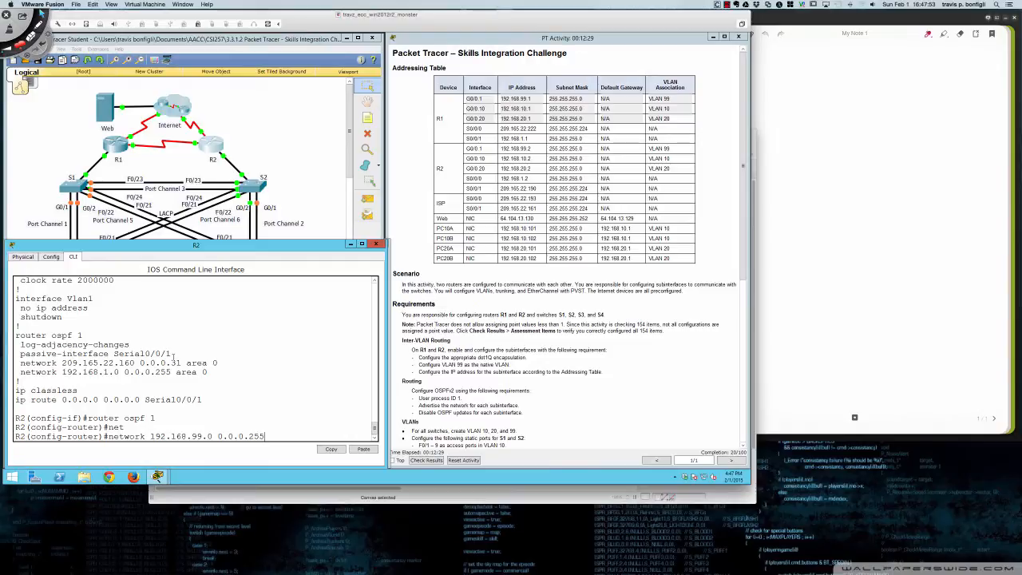
pyautogui.write('area')
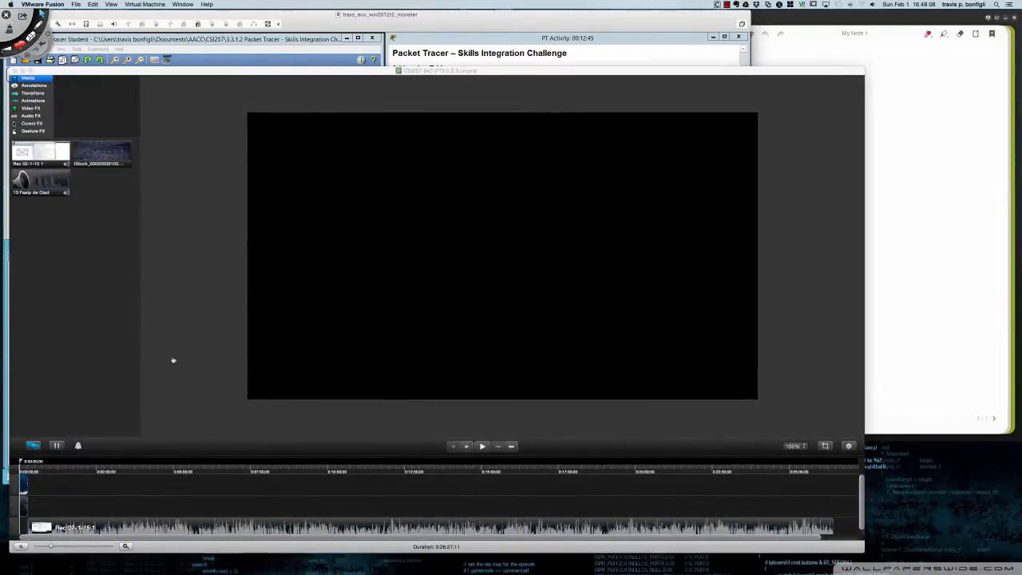
# Switch to Camtasia, dismiss its export message and minimize its window
pyautogui.press('super+Tab')
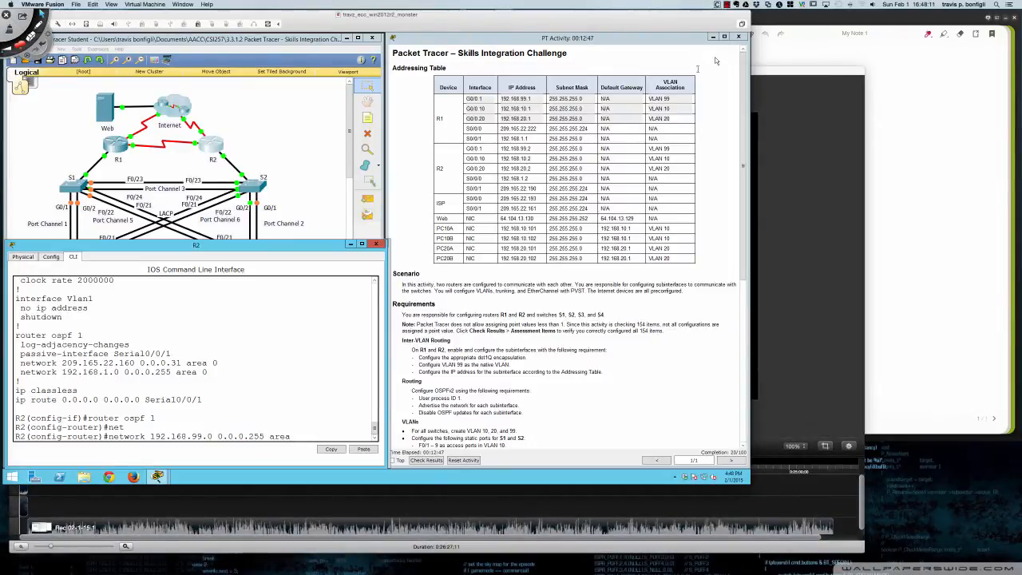
pyautogui.click(762, 67)
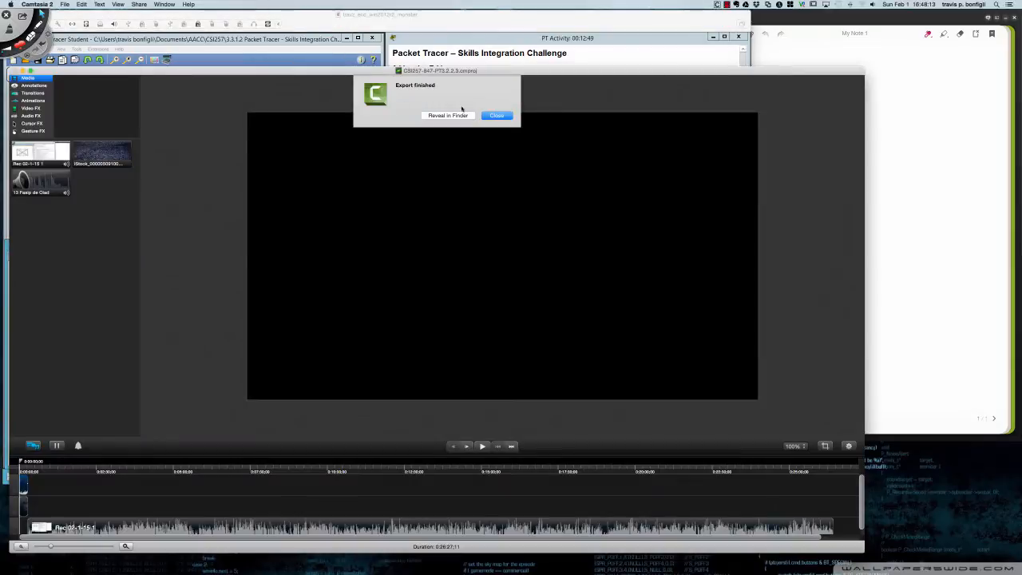
pyautogui.click(496, 115)
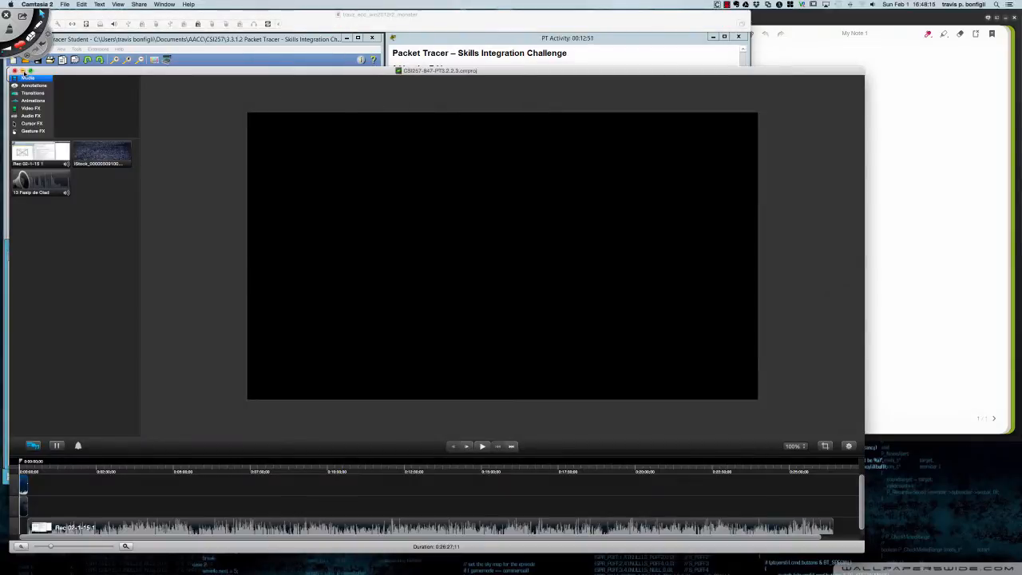
pyautogui.click(23, 71)
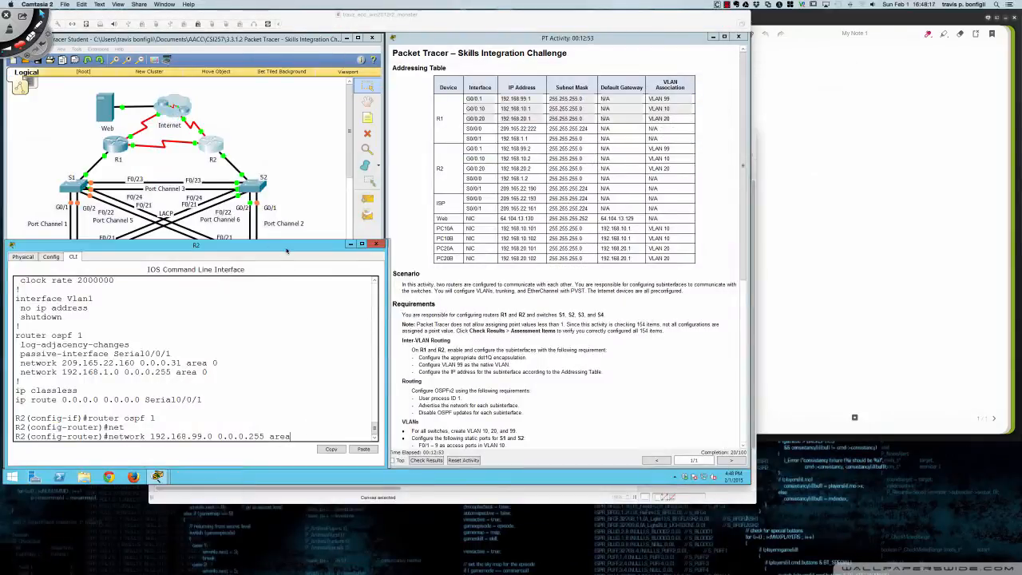
# Return to R2's command line and complete the 192.168.99.0 network statement with area 0
pyautogui.click(286, 251)
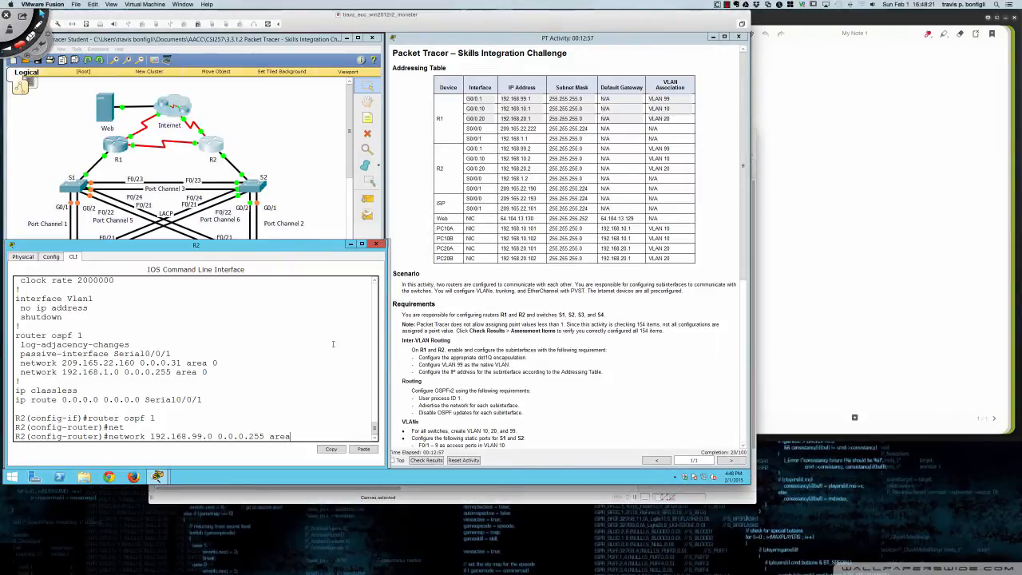
pyautogui.write('0')
pyautogui.press('Return')
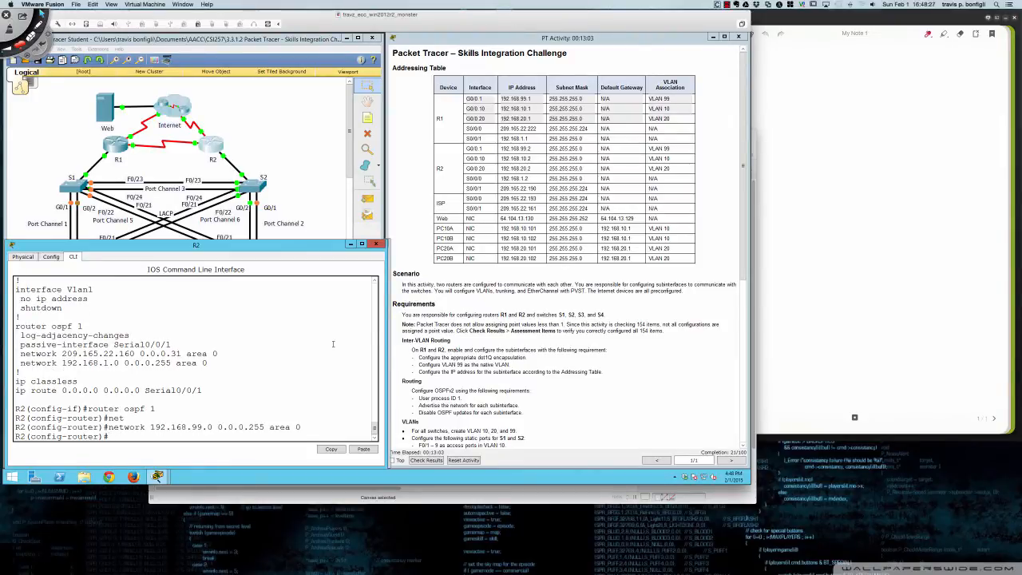
# Advertise network 192.168.10.0 0.0.0.255 in OSPF area 0 on R2, reusing the previous statement
pyautogui.press('Up')
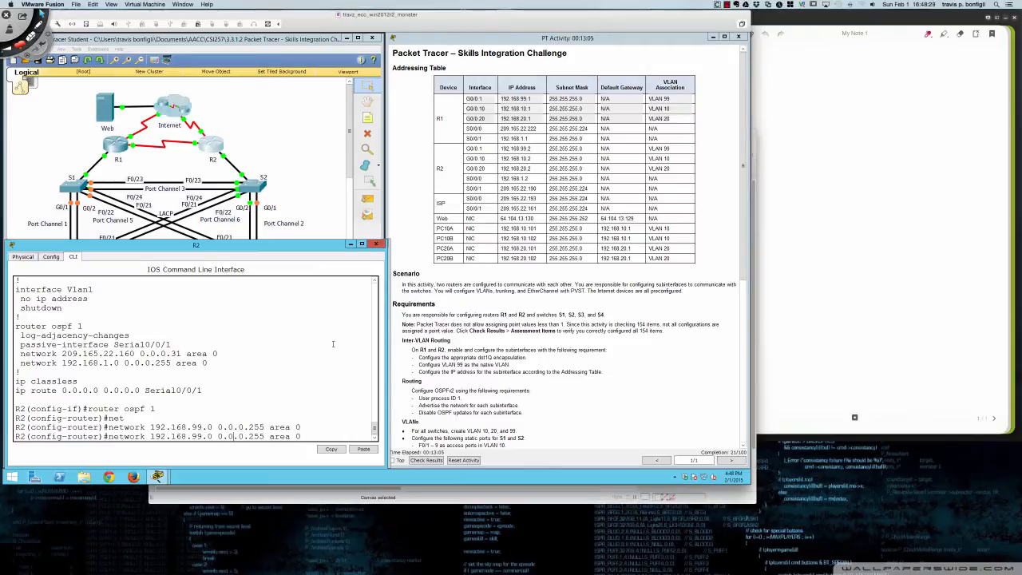
pyautogui.press('BackSpace')
pyautogui.press('BackSpace')
pyautogui.write('10')
pyautogui.press('Return')
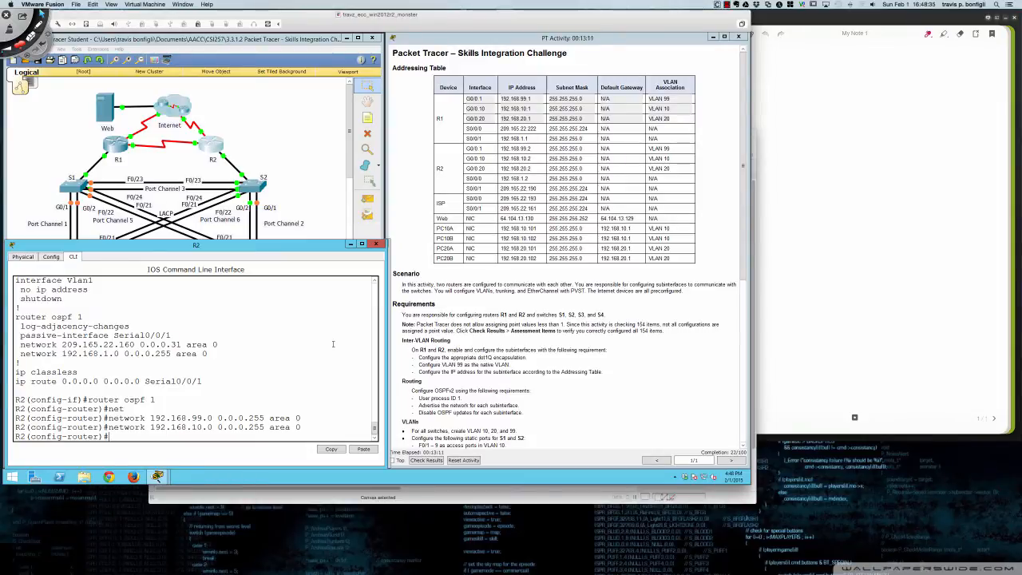
# Advertise network 192.168.20.0 0.0.0.255 in OSPF area 0 on R2, reusing the previous statement
pyautogui.press('Up')
pyautogui.press('BackSpace')
pyautogui.press('BackSpace')
pyautogui.write('20')
pyautogui.press('Return')
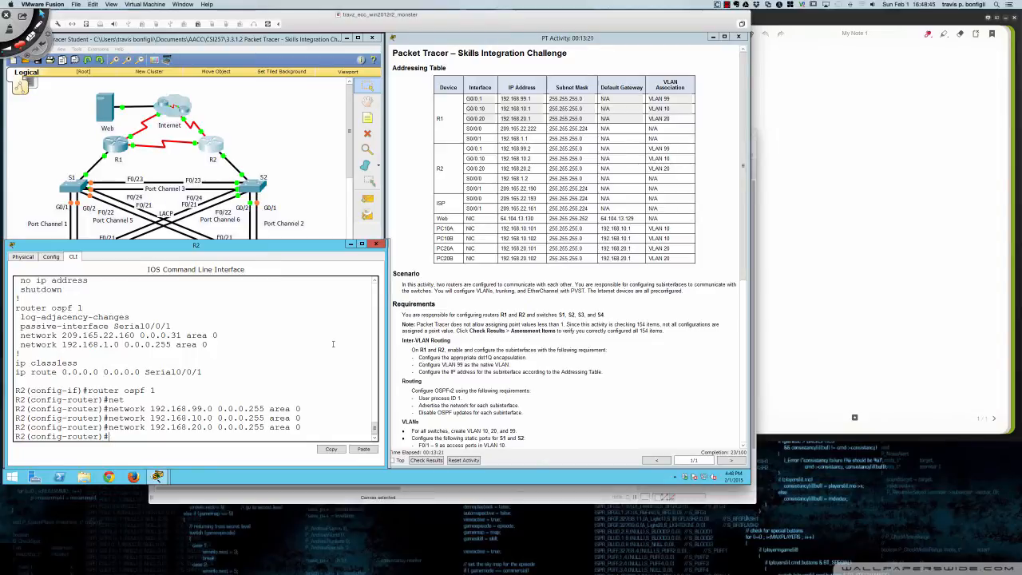
# Disable OSPF updates on R2's subinterface gi0/0.1 with the passive-interface command
pyautogui.press('Return')
pyautogui.press('Return')
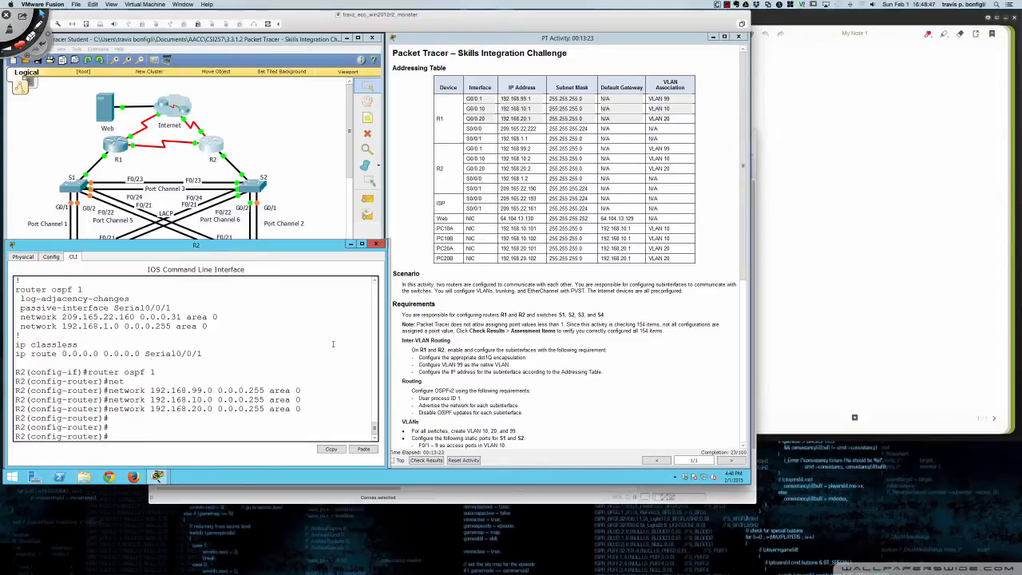
pyautogui.write('pas')
pyautogui.press('Tab')
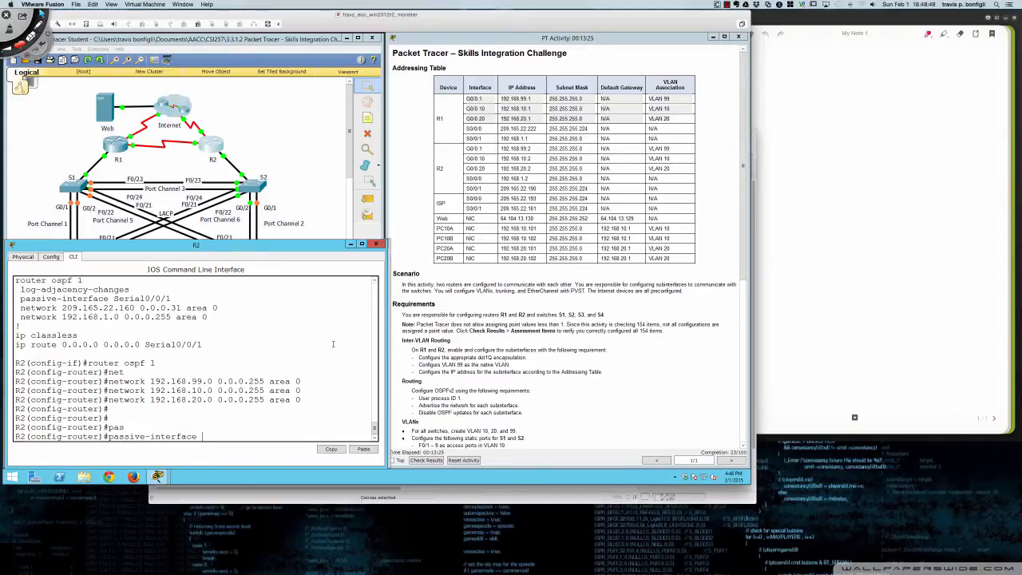
pyautogui.write('gi0/0.1')
pyautogui.press('Return')
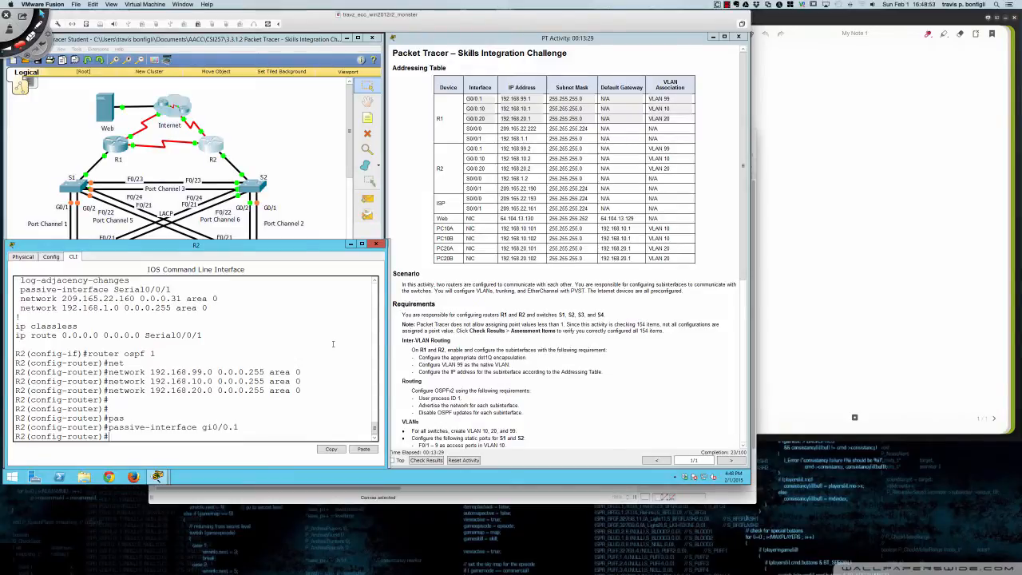
# Make R2's subinterfaces gi0/0.10 and gi0/0.20 passive in OSPF, reusing the previous command
pyautogui.press('Up')
pyautogui.write('10')
pyautogui.press('Return')
pyautogui.press('Up')
pyautogui.press('BackSpace')
pyautogui.write('20')
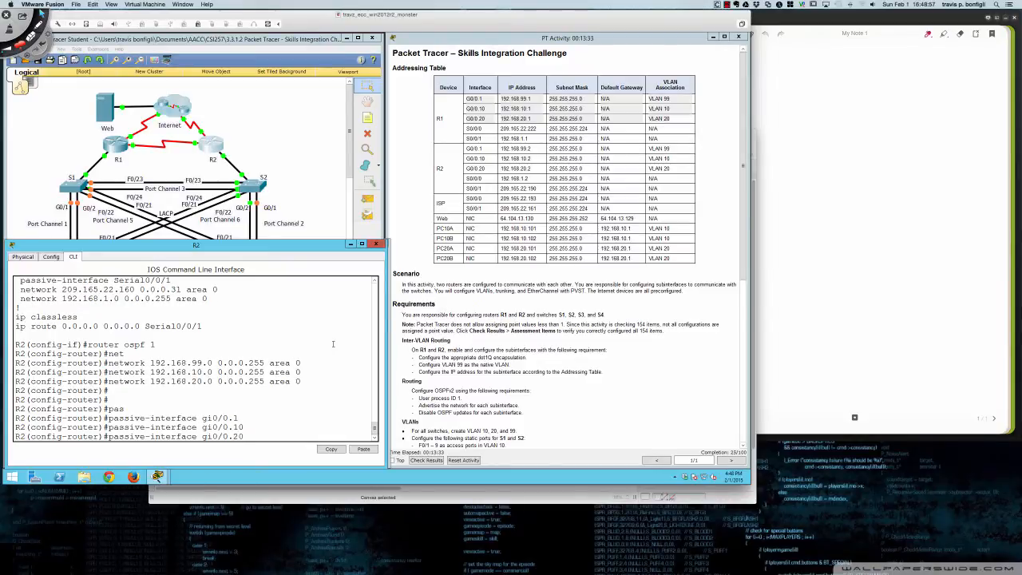
pyautogui.press('Return')
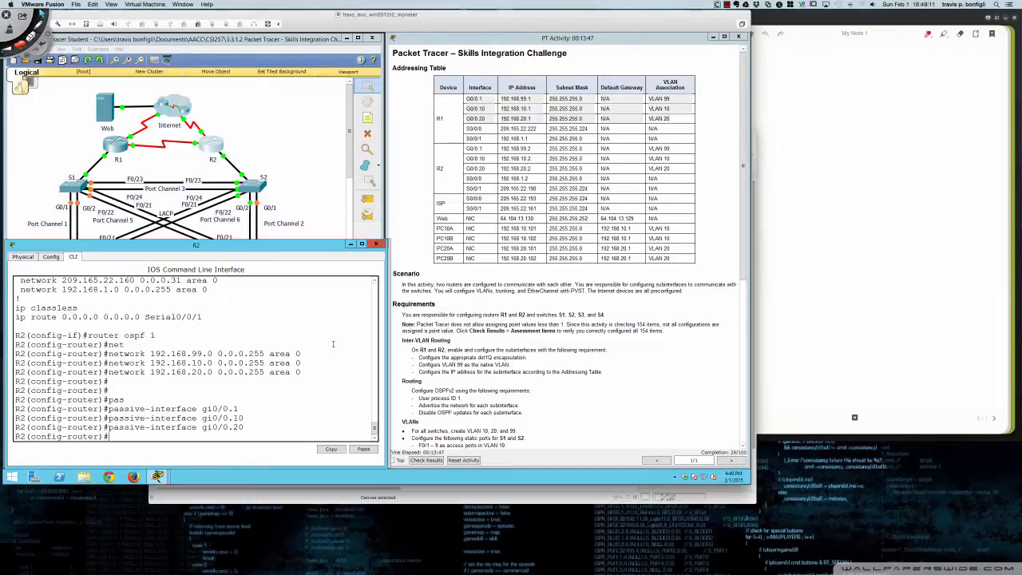
# Switch to Deskscribble, mark R2's link toward S2 with an arrow and the note "NOT OSPF", and clear the drawing
pyautogui.press('super+Tab')
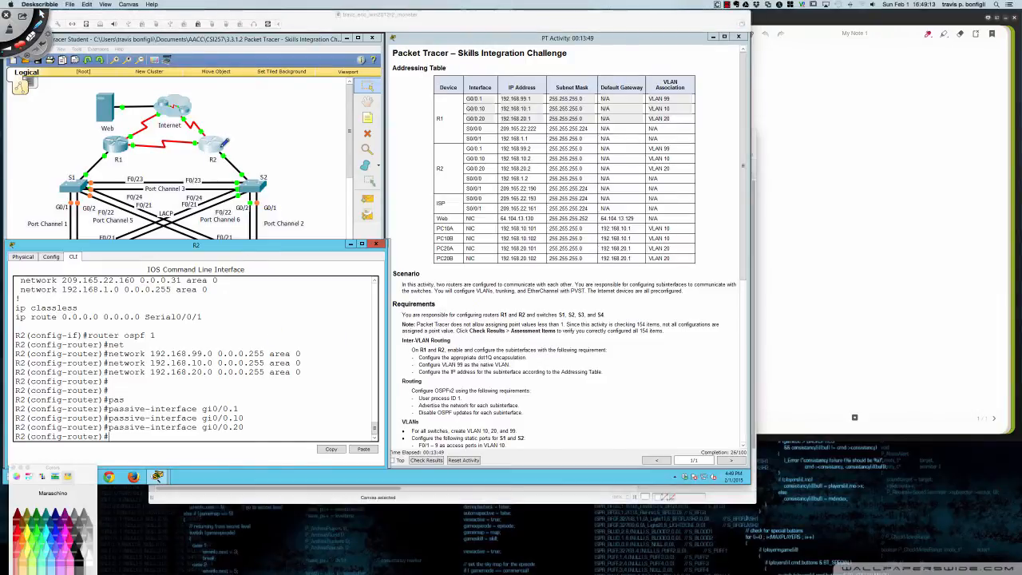
pyautogui.moveTo(221, 150)
pyautogui.mouseDown()
pyautogui.moveTo(249, 151)
pyautogui.moveTo(261, 171)
pyautogui.moveTo(251, 168)
pyautogui.mouseUp()
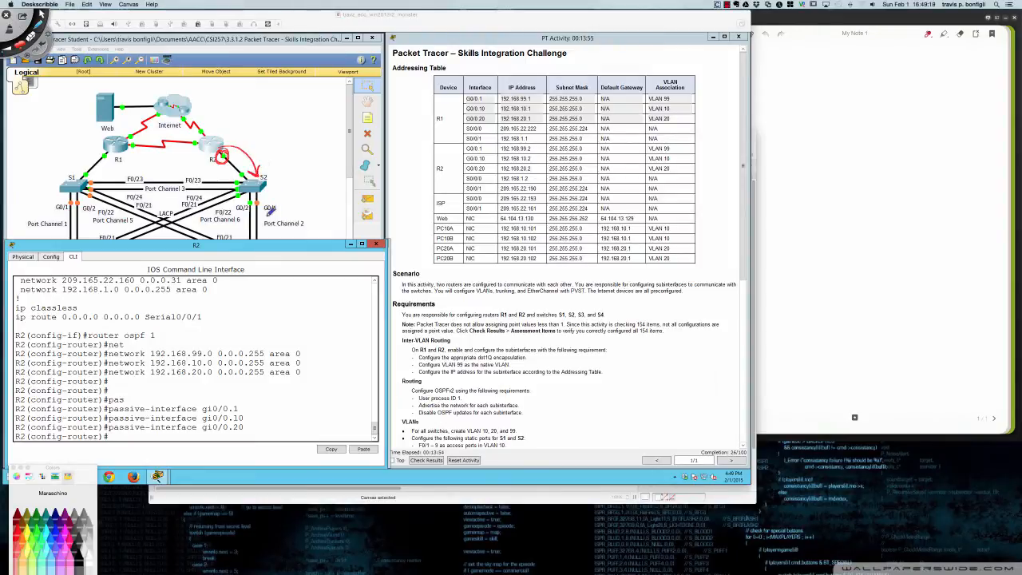
pyautogui.moveTo(255, 166)
pyautogui.mouseDown()
pyautogui.moveTo(238, 198)
pyautogui.moveTo(276, 177)
pyautogui.moveTo(257, 160)
pyautogui.moveTo(283, 171)
pyautogui.moveTo(298, 157)
pyautogui.moveTo(291, 182)
pyautogui.moveTo(316, 165)
pyautogui.moveTo(304, 192)
pyautogui.moveTo(321, 185)
pyautogui.mouseUp()
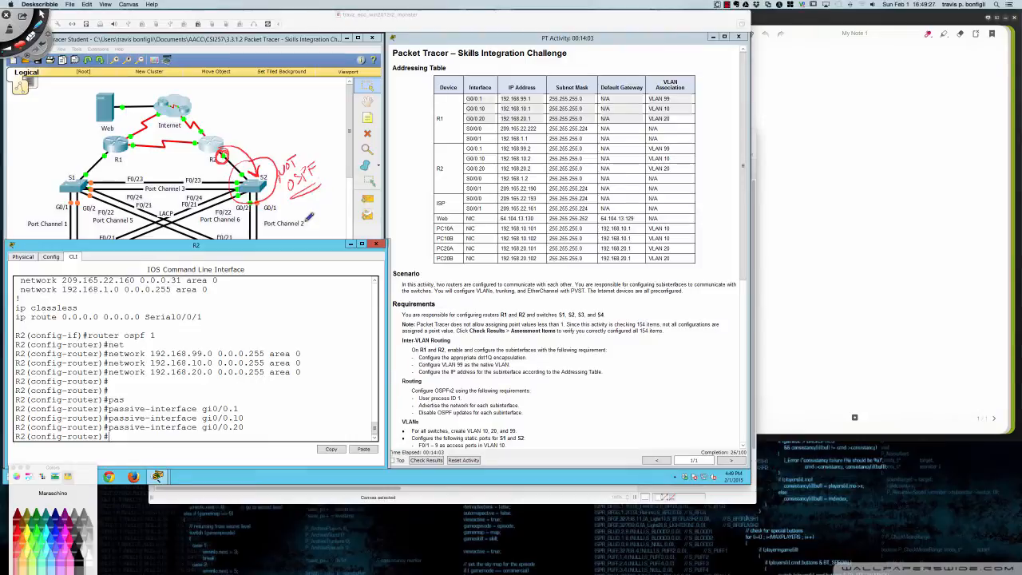
pyautogui.moveTo(242, 140)
pyautogui.mouseDown()
pyautogui.moveTo(261, 171)
pyautogui.moveTo(269, 163)
pyautogui.mouseUp()
pyautogui.press('Delete')
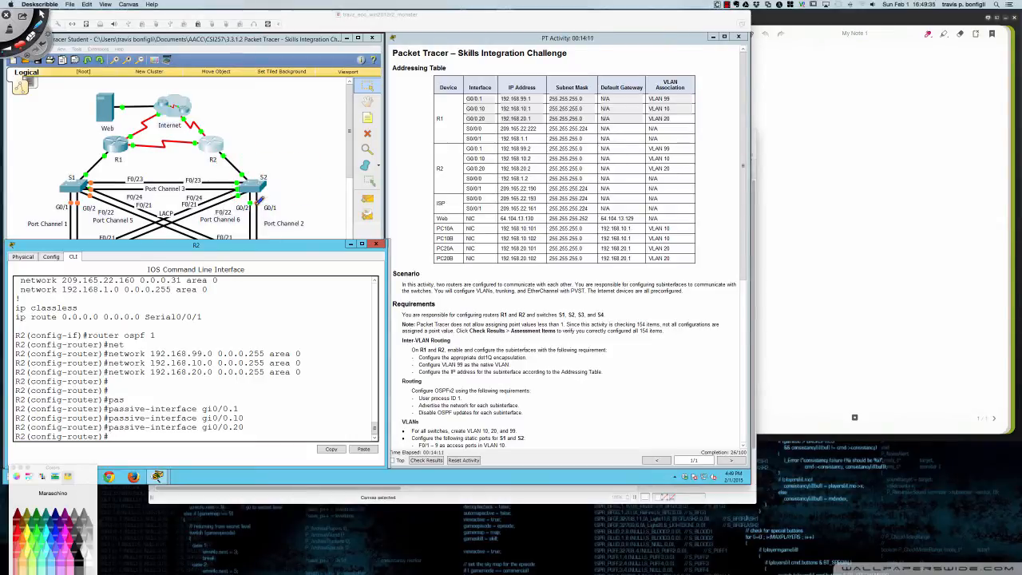
pyautogui.press('Escape')
pyautogui.click(281, 284)
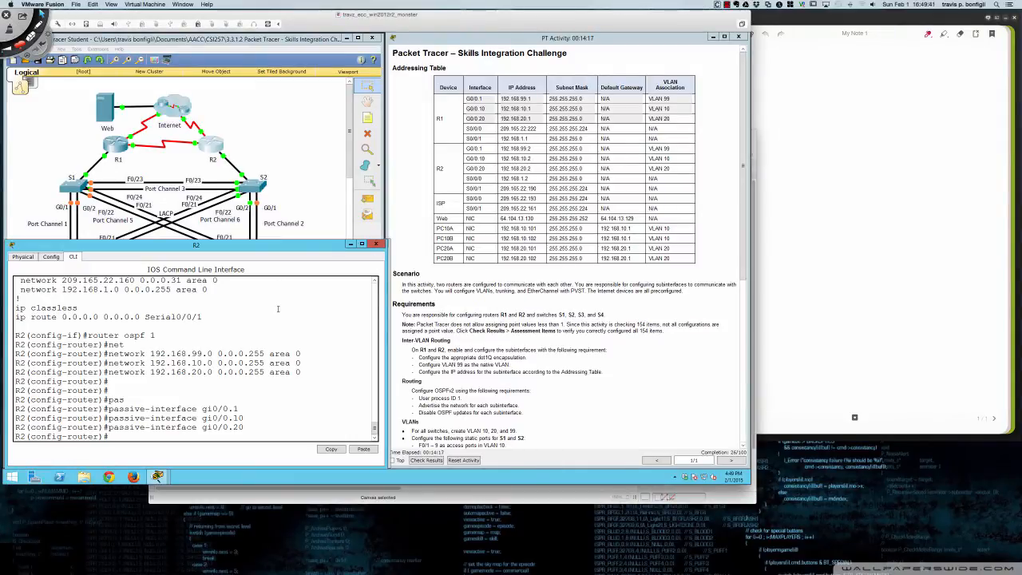
# Open R1's command line, show its running configuration and page through to the router ospf section
pyautogui.click(116, 145)
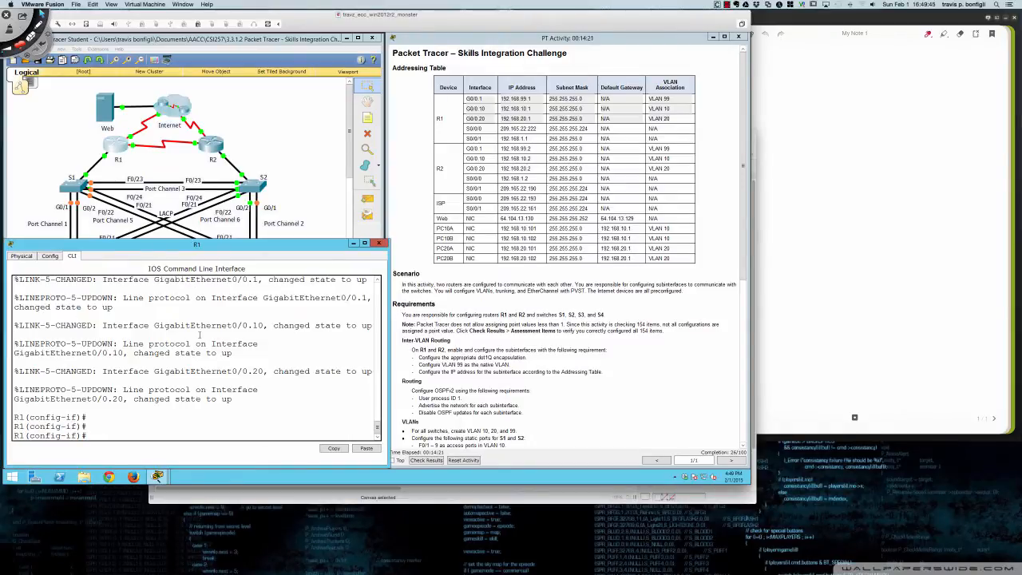
pyautogui.press('Return')
pyautogui.press('Return')
pyautogui.press('Return')
pyautogui.press('Return')
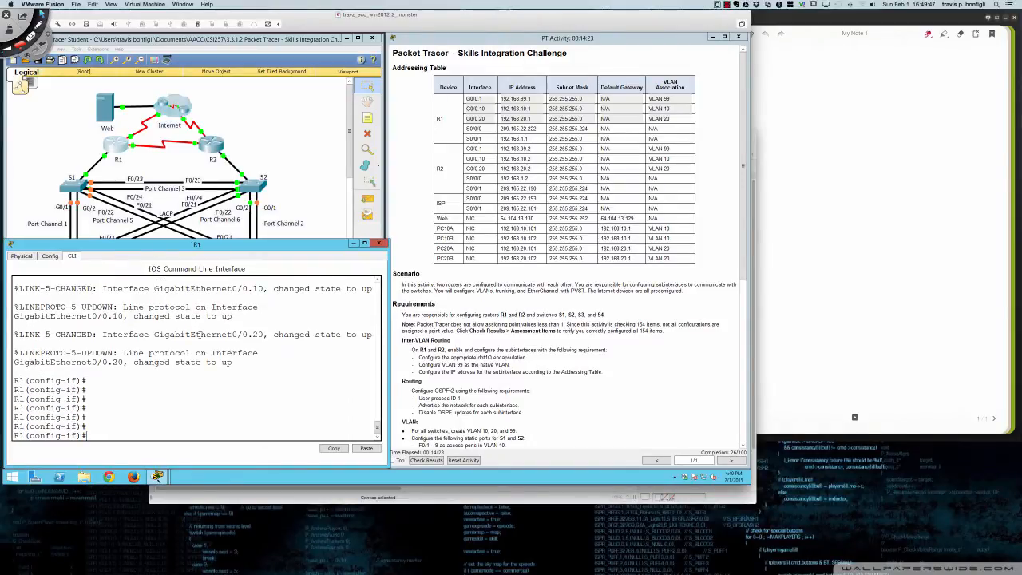
pyautogui.write('do sh run')
pyautogui.press('Return')
pyautogui.press('space')
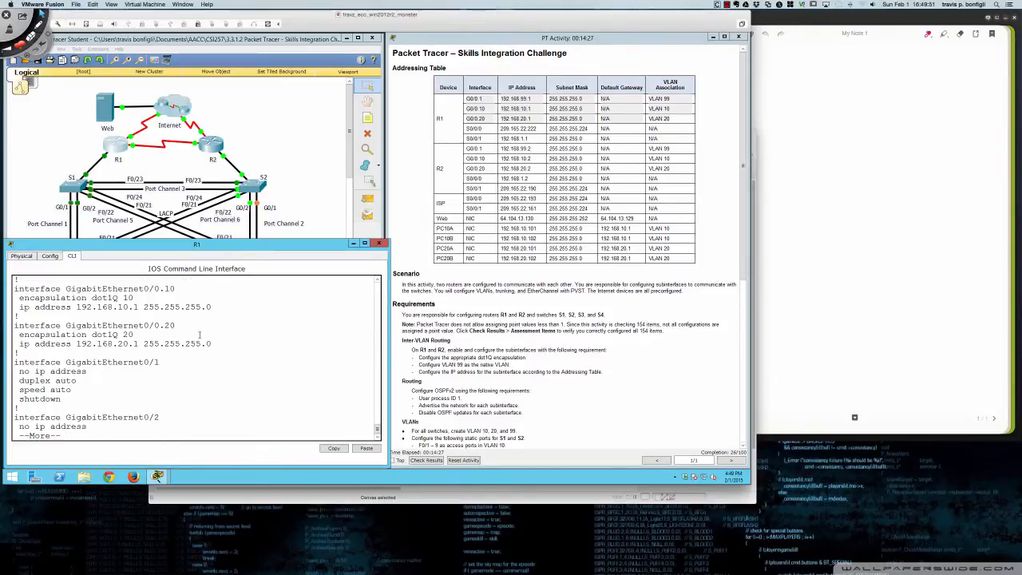
pyautogui.press('space')
pyautogui.press('space')
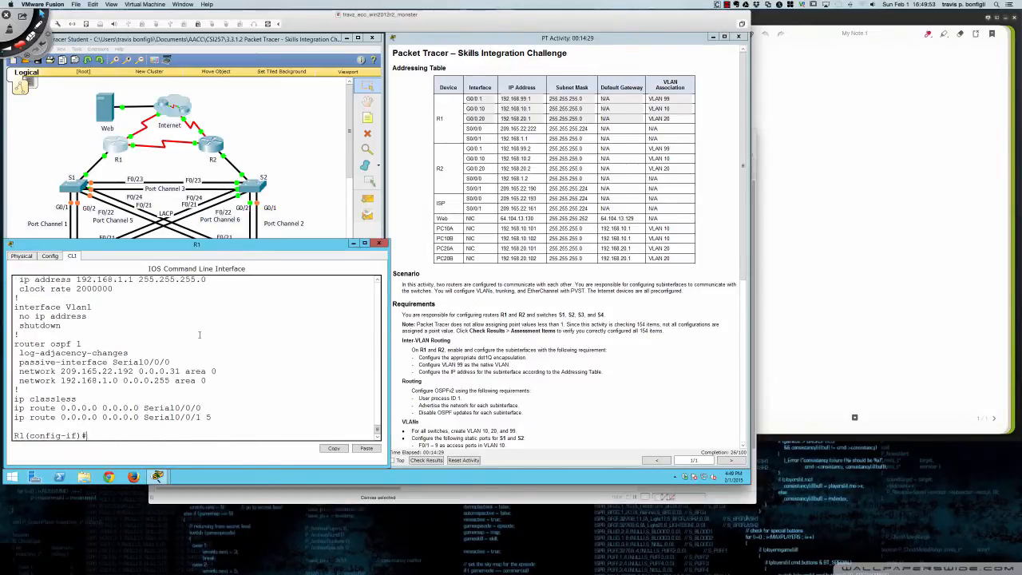
# Enter OSPF process 1 on R1 and advertise network 192.168.99.0 with wildcard 0.0.0.255 in area 0
pyautogui.write('router ospf 1 area')
pyautogui.press('BackSpace')
pyautogui.press('BackSpace')
pyautogui.press('BackSpace')
pyautogui.press('BackSpace')
pyautogui.press('BackSpace')
pyautogui.press('Return')
pyautogui.write('net')
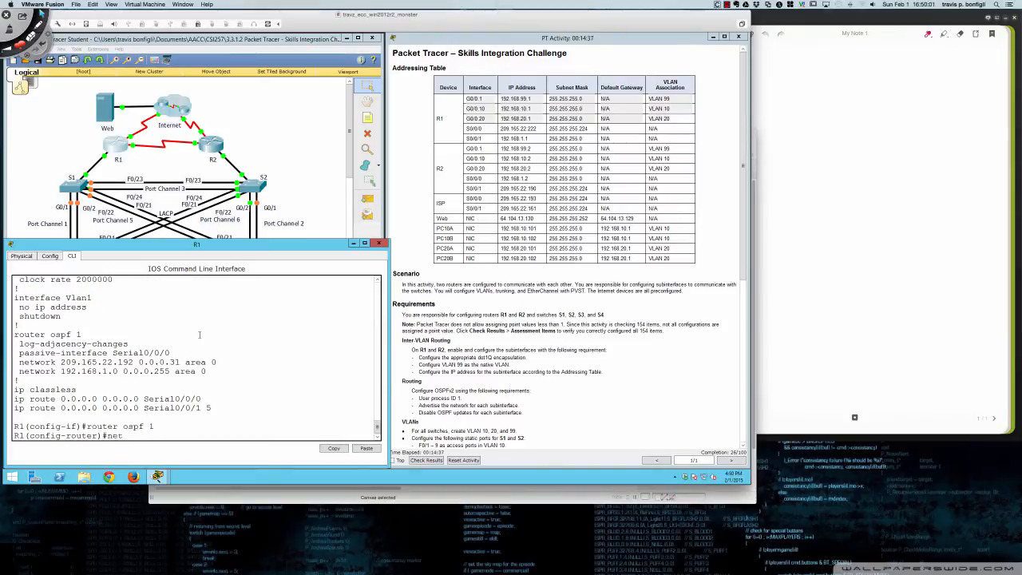
pyautogui.press('Tab')
pyautogui.write('1')
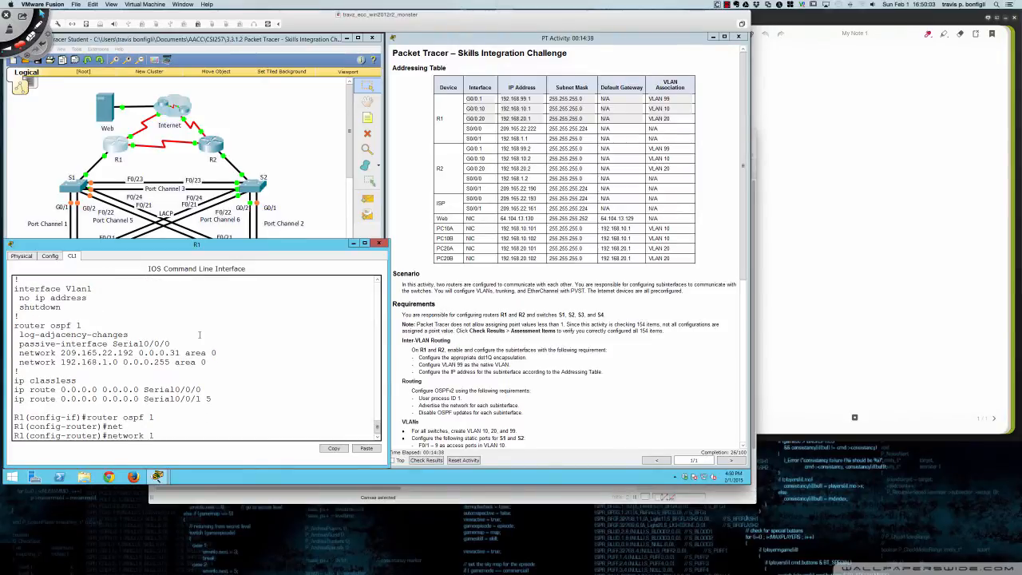
pyautogui.write('92.168')
pyautogui.write('.99.0 0.0.0.255 area 0')
pyautogui.press('Return')
# Advertise network 192.168.10.0 0.0.0.255 in area 0 on R1, reusing the previous network command
pyautogui.press('Up')
pyautogui.press('Left')
pyautogui.press('Left')
pyautogui.press('Left')
pyautogui.press('Left')
pyautogui.press('Left')
pyautogui.press('Left')
pyautogui.press('Left')
pyautogui.press('Left')
pyautogui.press('Left')
pyautogui.press('Left')
pyautogui.press('Left')
pyautogui.press('Left')
pyautogui.press('Left')
pyautogui.press('Left')
pyautogui.press('Left')
pyautogui.press('Left')
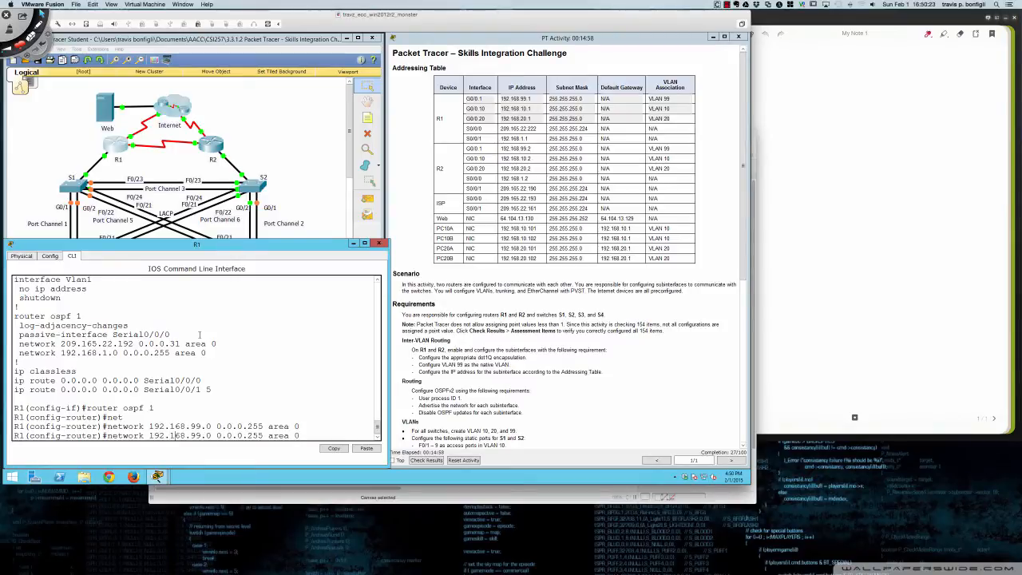
pyautogui.press('Delete')
pyautogui.press('Delete')
pyautogui.write('10')
pyautogui.press('Return')
# Advertise network 192.168.20.0 0.0.0.255 in area 0 on R1 by editing the recalled network command
pyautogui.press('Up')
pyautogui.press('Left')
pyautogui.press('Left')
pyautogui.press('Left')
pyautogui.press('Left')
pyautogui.press('Left')
pyautogui.press('Left')
pyautogui.press('Left')
pyautogui.press('Left')
pyautogui.press('Left')
pyautogui.press('Left')
pyautogui.press('Left')
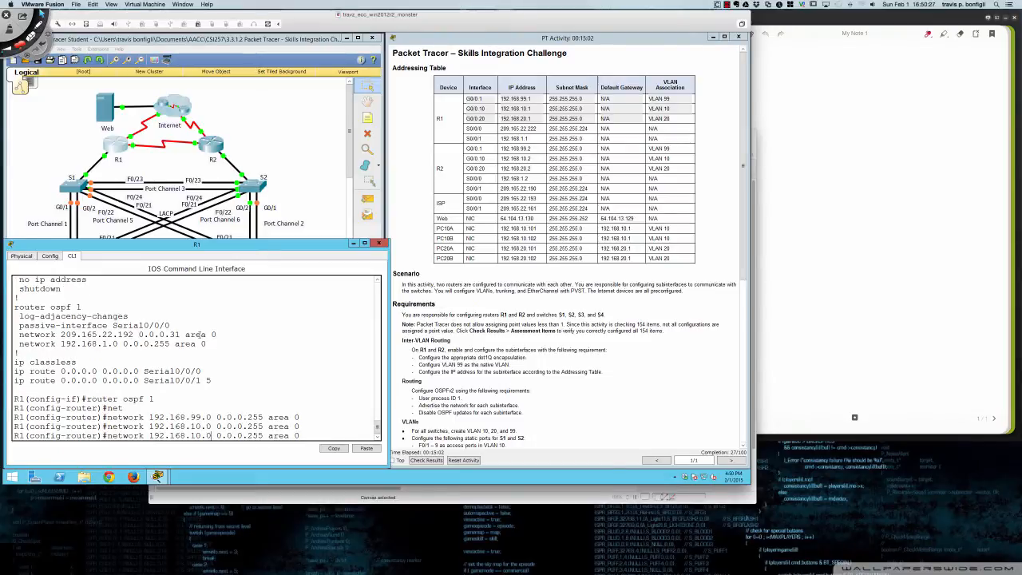
pyautogui.press('BackSpace')
pyautogui.press('BackSpace')
pyautogui.write('20')
pyautogui.press('Return')
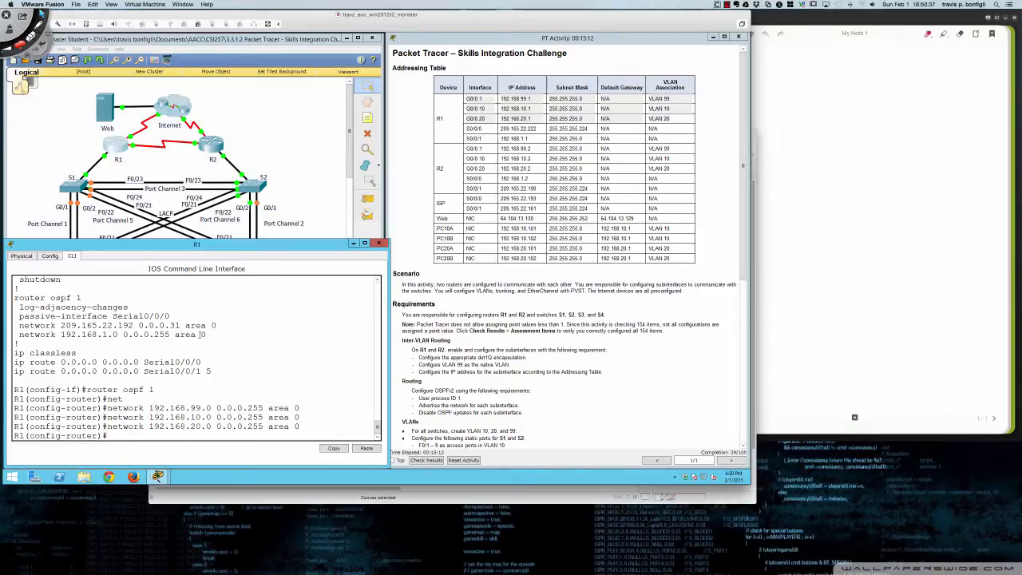
pyautogui.press('Return')
pyautogui.press('Return')
pyautogui.press('Return')
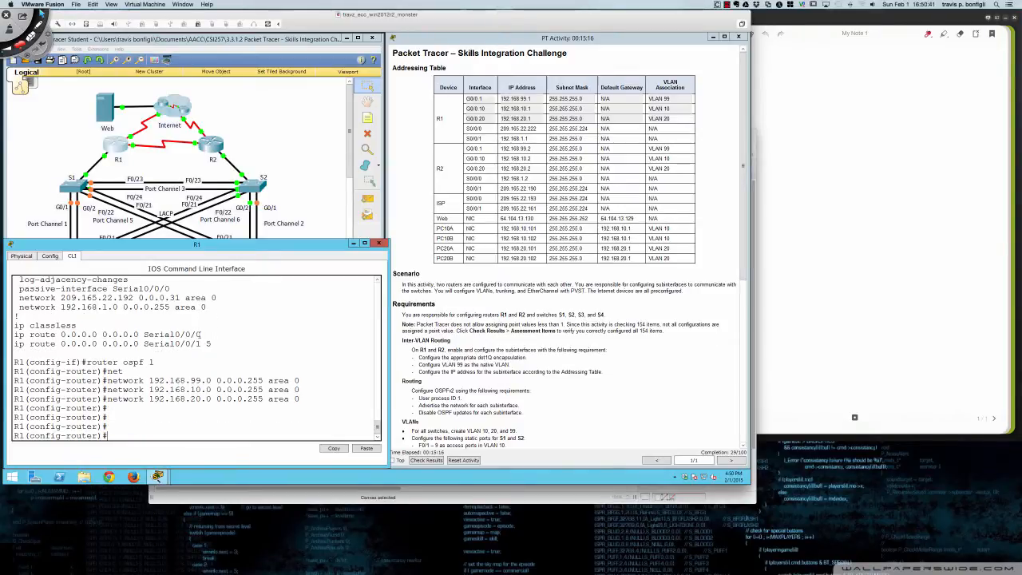
# Disable OSPF updates on R1's subinterface gi0/0.1 with the passive-interface command
pyautogui.write('pas')
pyautogui.press('Tab')
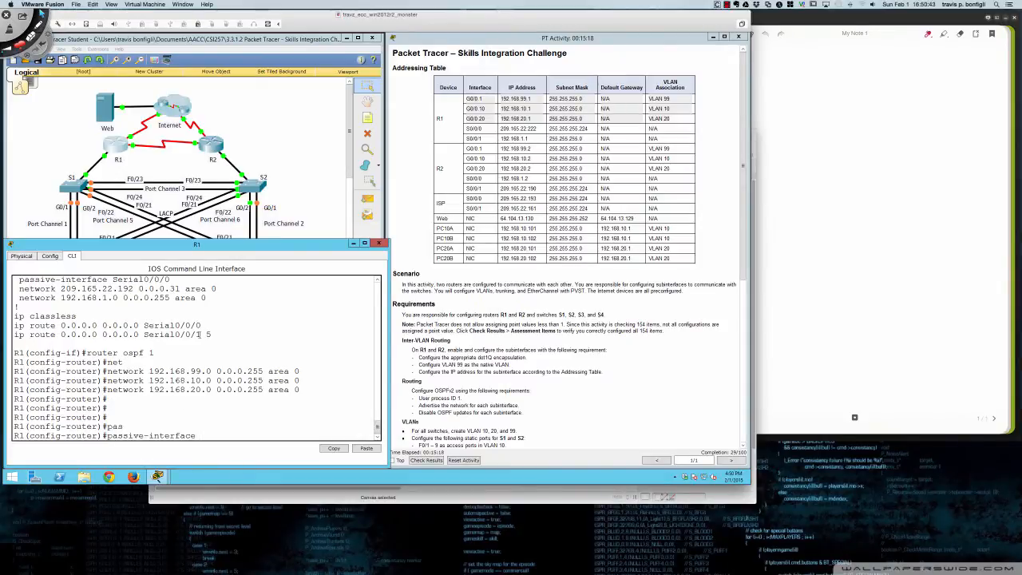
pyautogui.write('gi0/0.1')
pyautogui.press('Return')
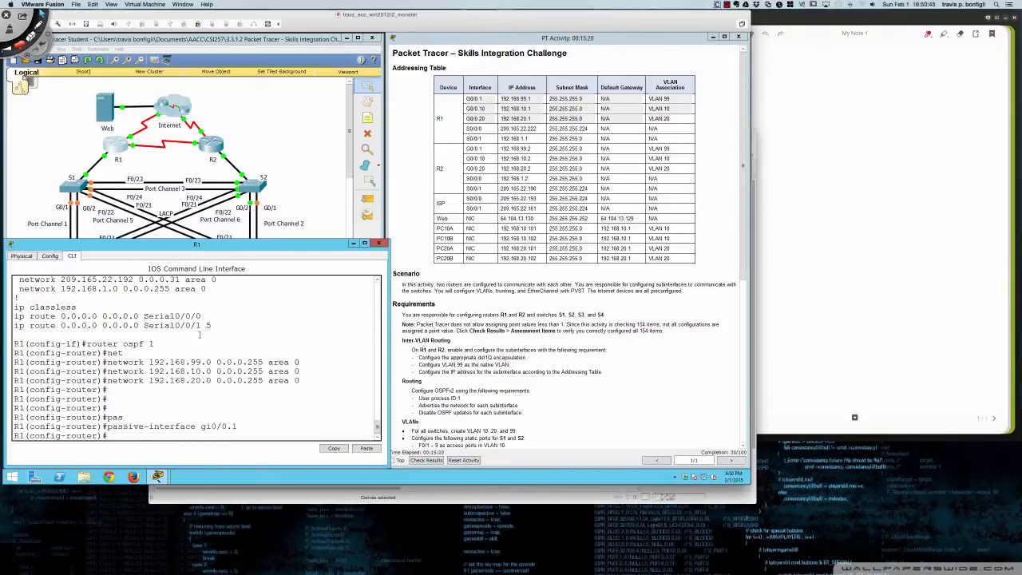
# Make R1's subinterfaces gi0/0.10 and gi0/0.20 passive in OSPF, reusing the previous command
pyautogui.press('Up')
pyautogui.press('BackSpace')
pyautogui.write('10')
pyautogui.press('Return')
pyautogui.press('Up')
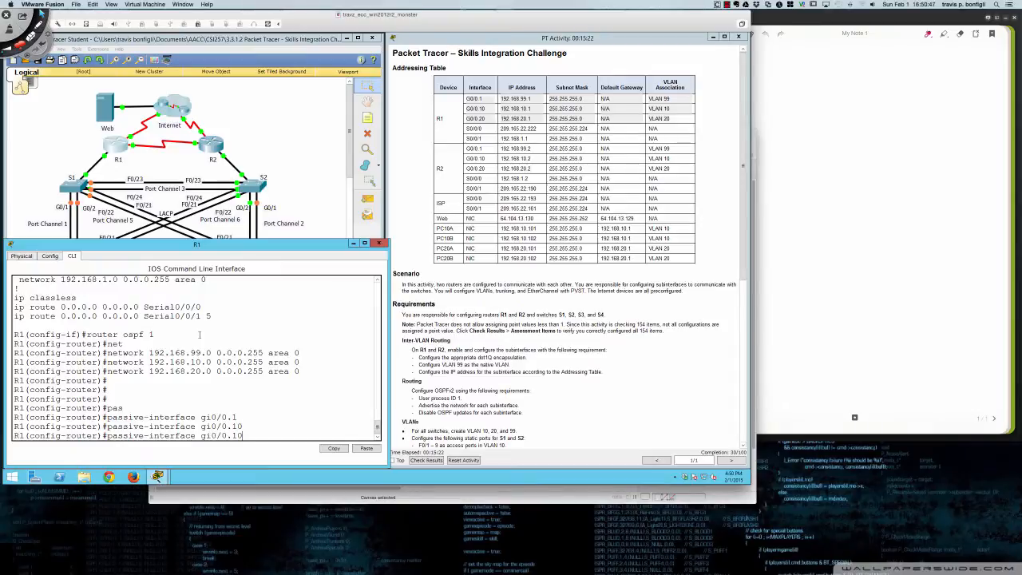
pyautogui.press('BackSpace')
pyautogui.press('BackSpace')
pyautogui.write('20')
pyautogui.press('Return')
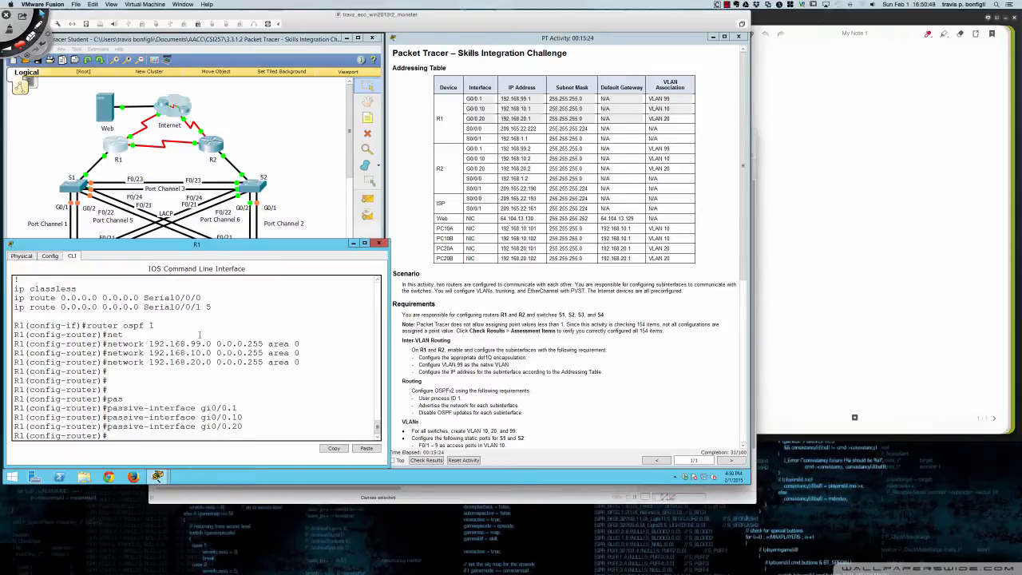
pyautogui.press('Return')
pyautogui.press('Return')
pyautogui.press('Return')
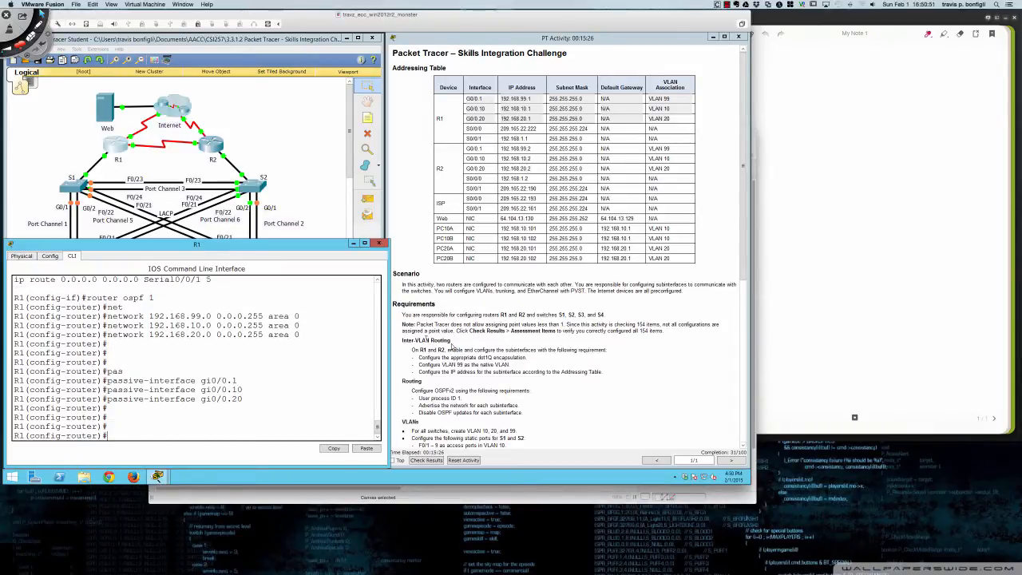
# Review the VLAN requirements, then open switch S1's command line in a widened window placed below the topology
pyautogui.scroll(-1, 452, 349)
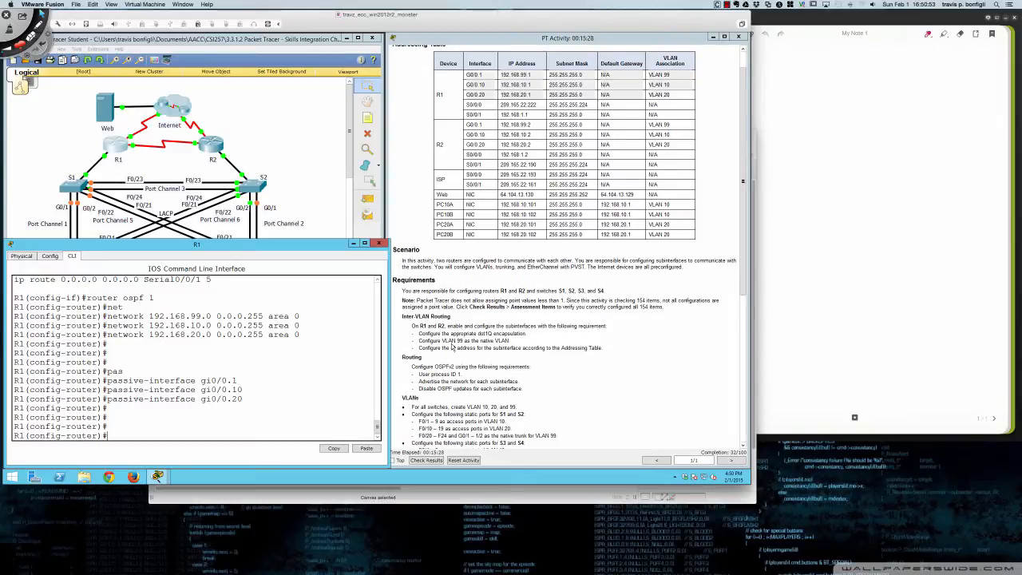
pyautogui.scroll(-4, 452, 349)
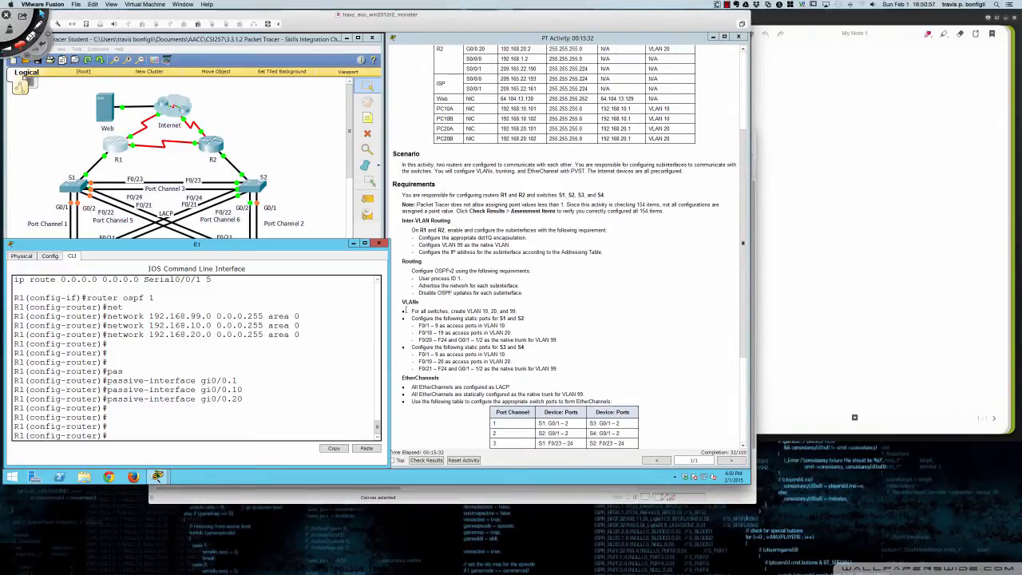
pyautogui.scroll(-1, 423, 319)
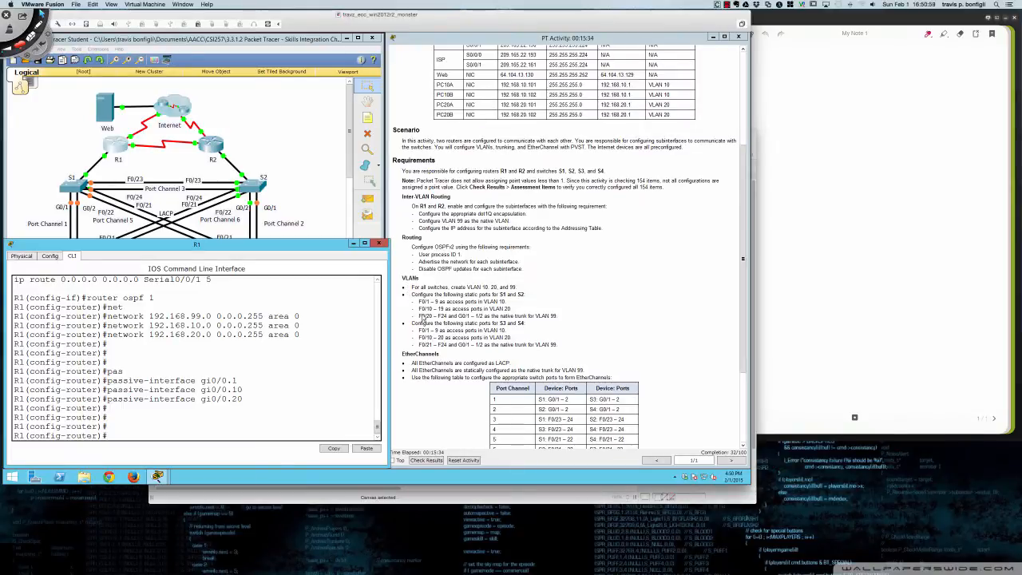
pyautogui.scroll(-1, 423, 319)
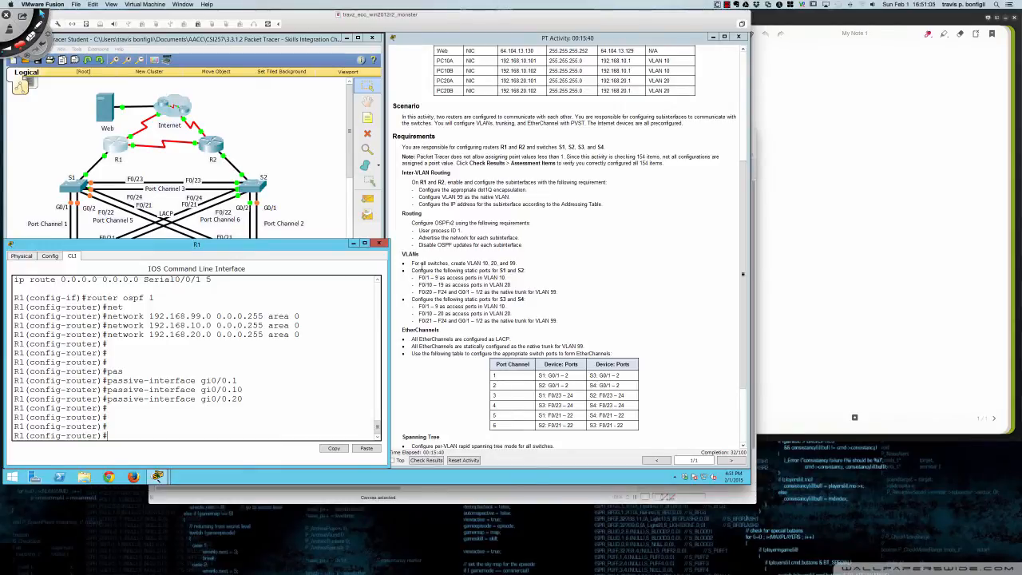
pyautogui.click(71, 186)
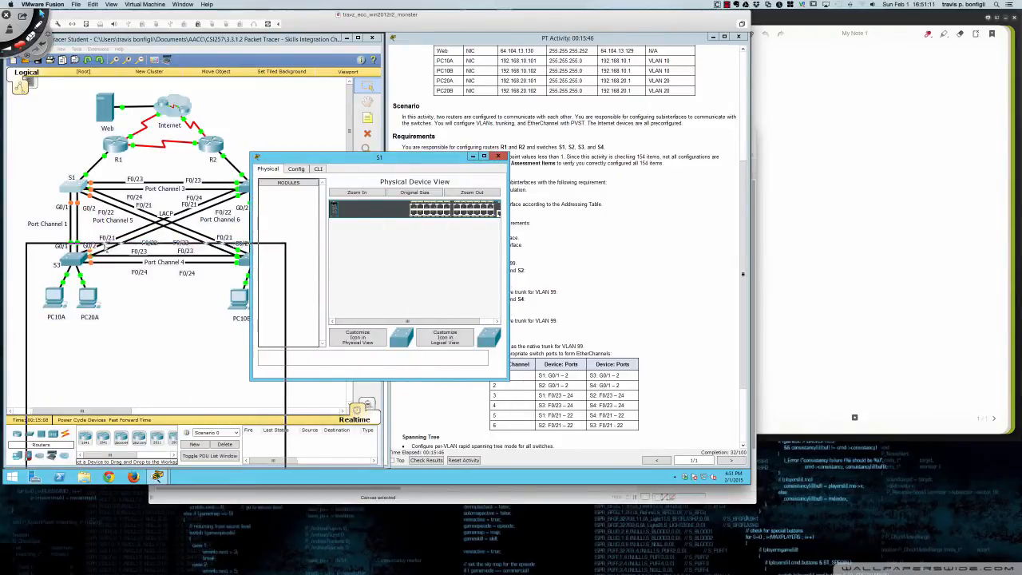
pyautogui.moveTo(104, 246); pyautogui.dragTo(85, 241)
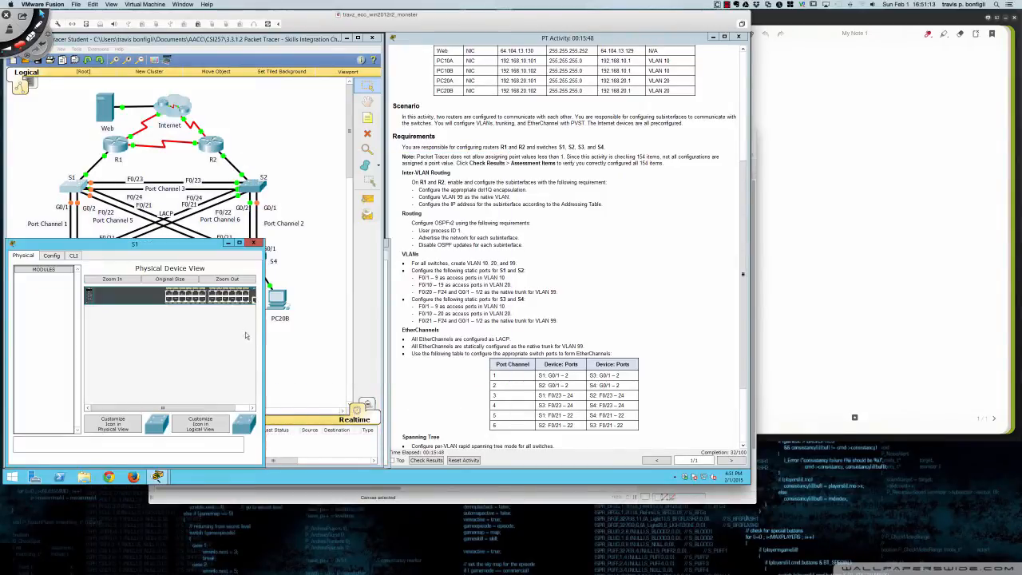
pyautogui.moveTo(347, 172); pyautogui.dragTo(347, 192)
pyautogui.click(71, 128)
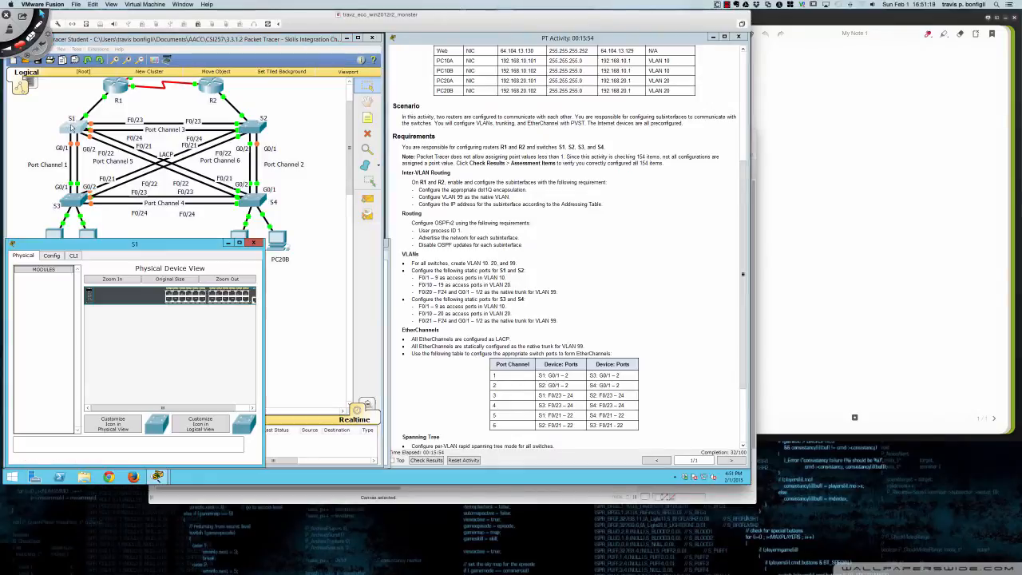
pyautogui.moveTo(265, 345); pyautogui.dragTo(385, 346)
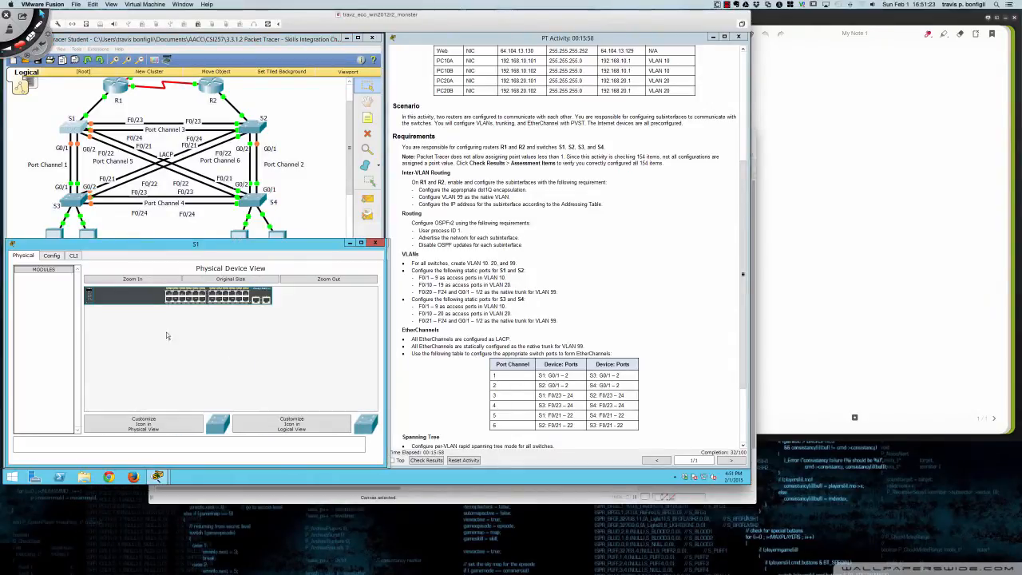
pyautogui.click(74, 256)
pyautogui.press('Return')
pyautogui.press('Return')
pyautogui.press('Return')
pyautogui.press('Return')
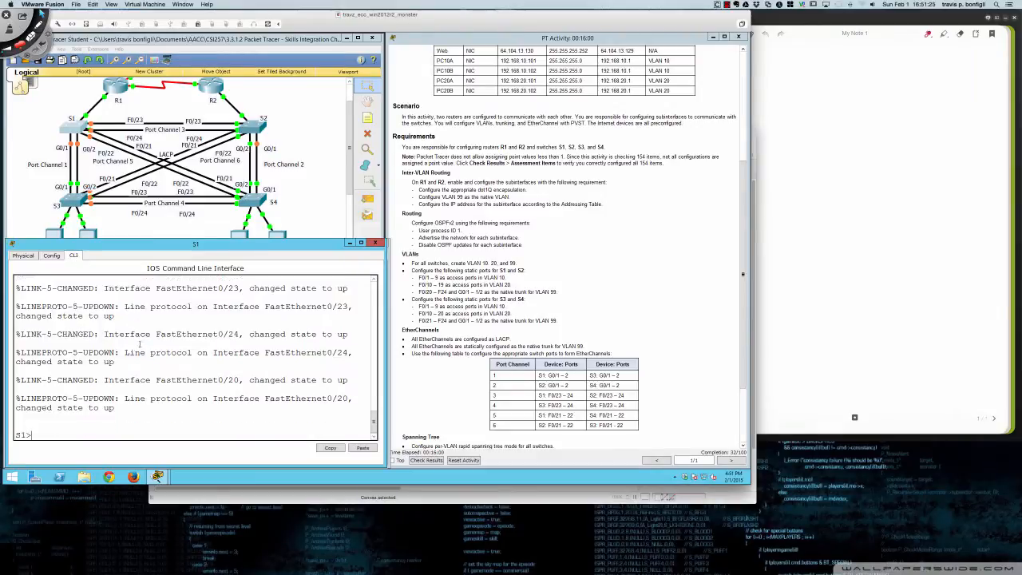
# Enter global configuration mode on S1 and create VLANs 10, 20 and 99
pyautogui.write('en')
pyautogui.press('Return')
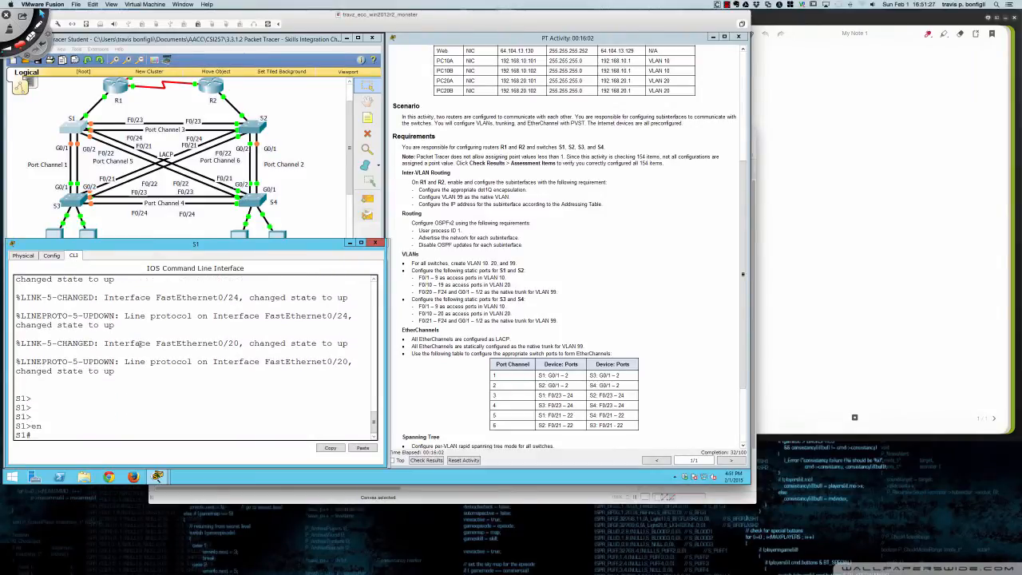
pyautogui.write('conf t')
pyautogui.press('Return')
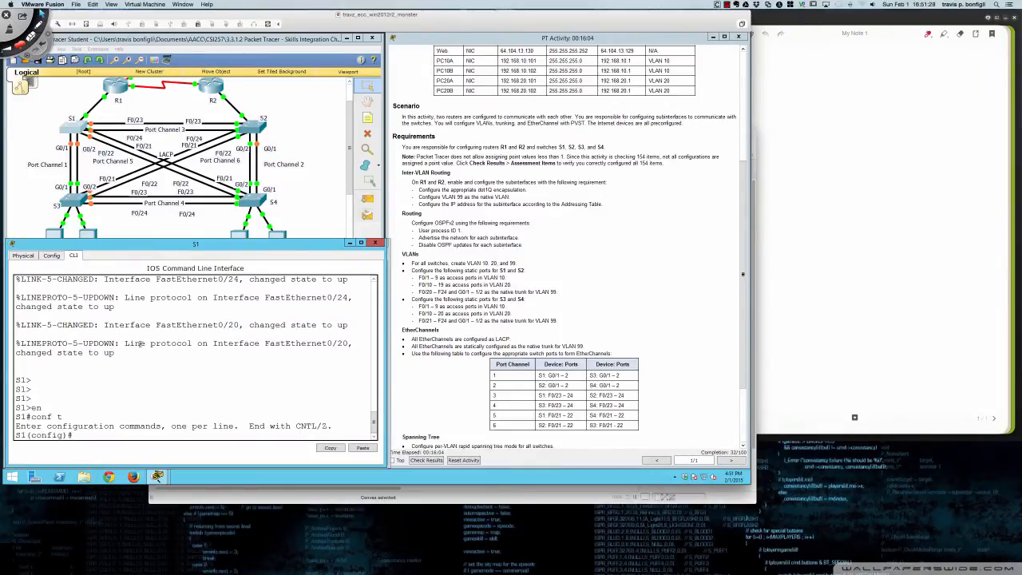
pyautogui.write('vlan 10')
pyautogui.press('Return')
pyautogui.write('vlan 20')
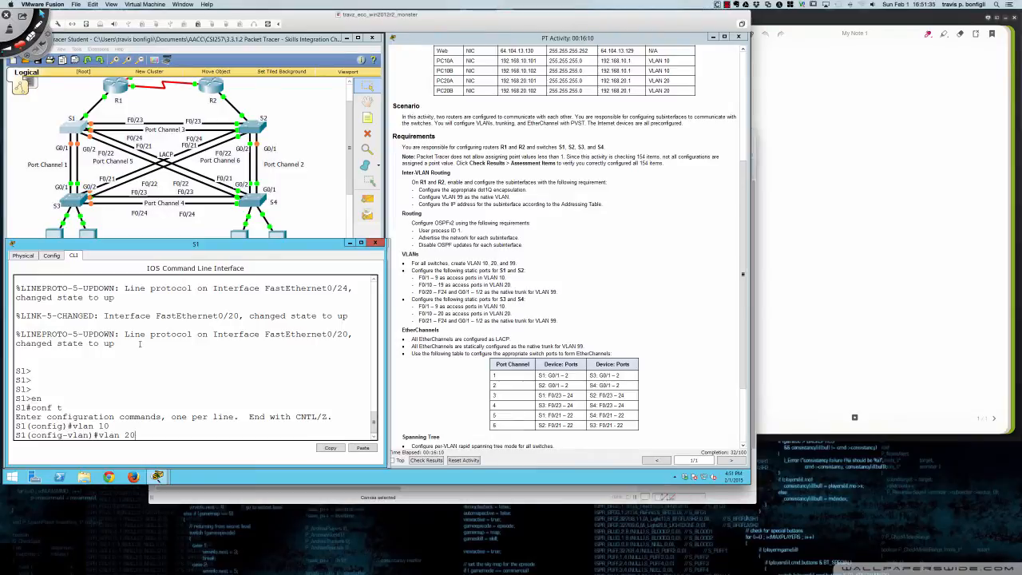
pyautogui.press('Return')
pyautogui.write('vlan 99')
pyautogui.press('Return')
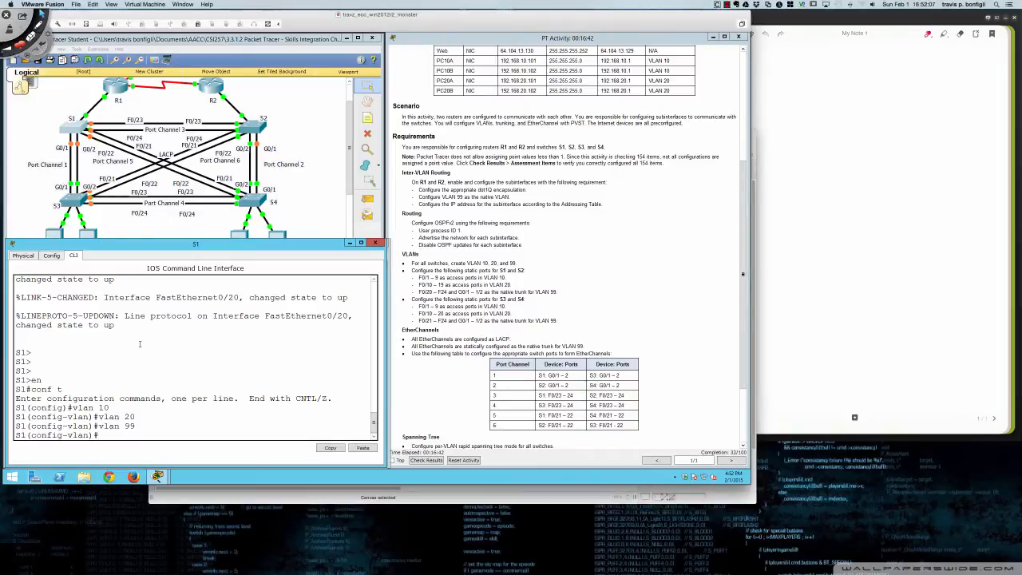
pyautogui.press('Return')
pyautogui.press('Return')
pyautogui.press('Return')
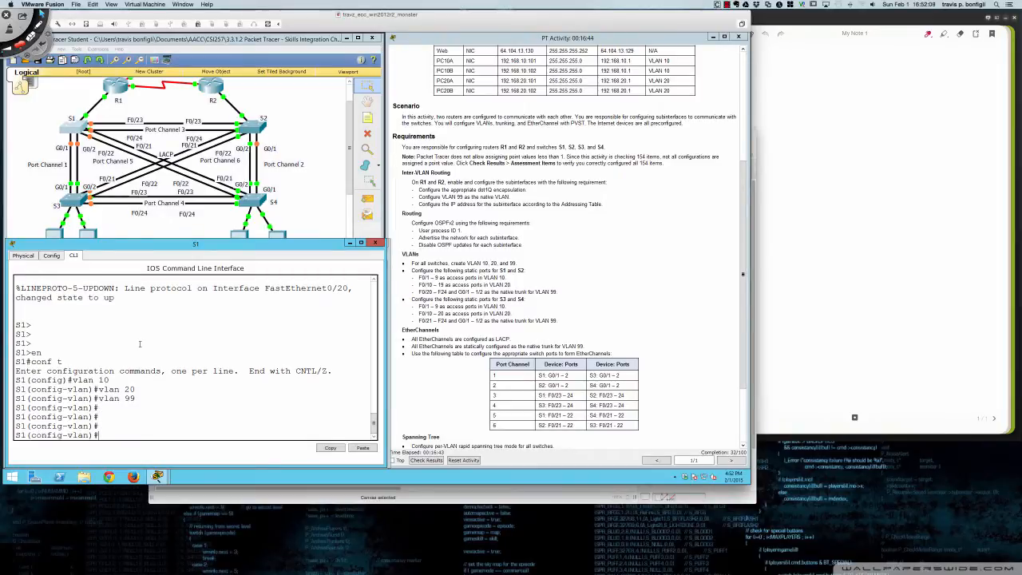
# Enable S1's interface range fa0/1 - 9 and set these ports to access mode
pyautogui.write('int ra fa0/1 - 9')
pyautogui.press('Return')
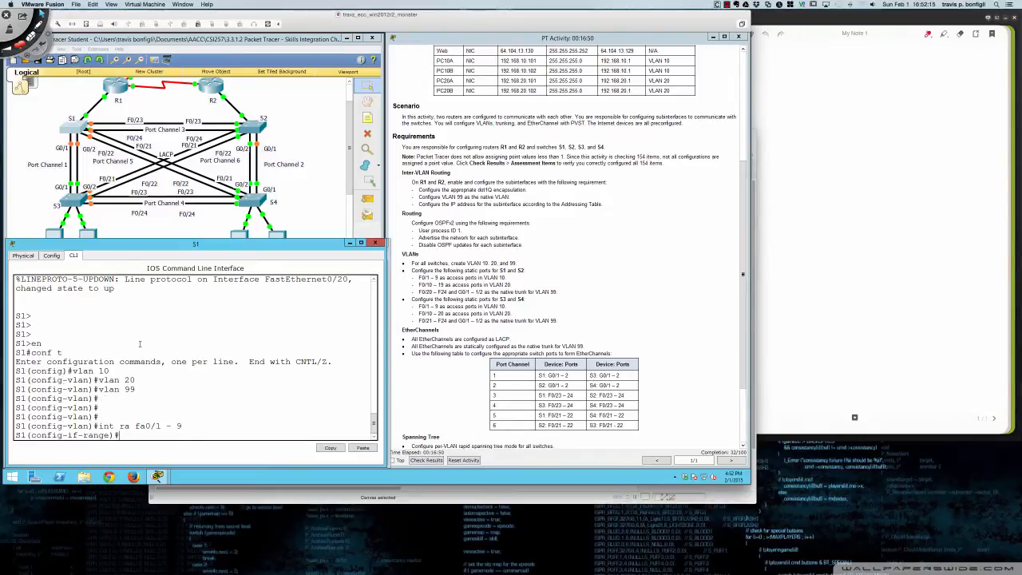
pyautogui.write('no shut')
pyautogui.press('Return')
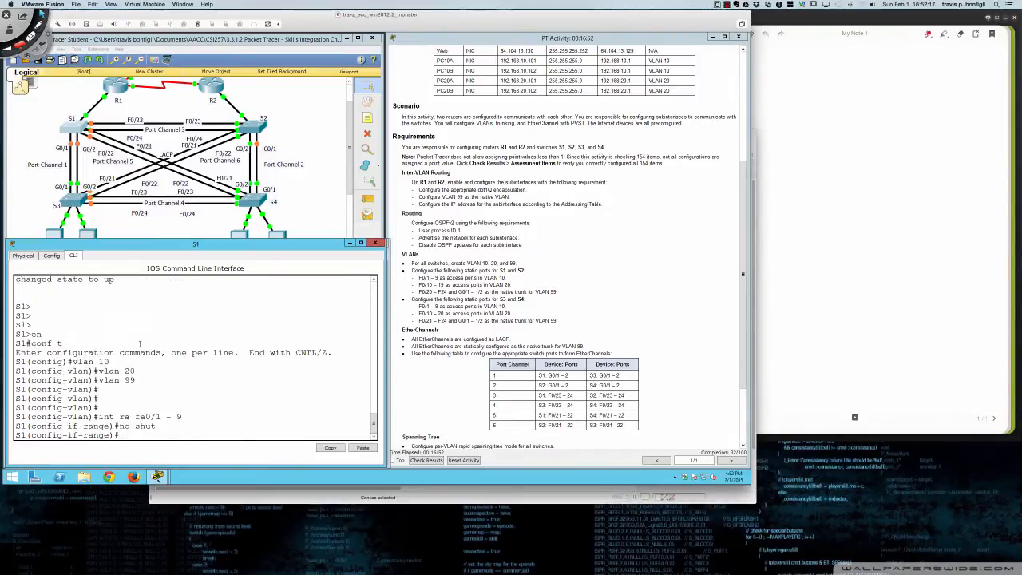
pyautogui.write('swi')
pyautogui.press('Tab')
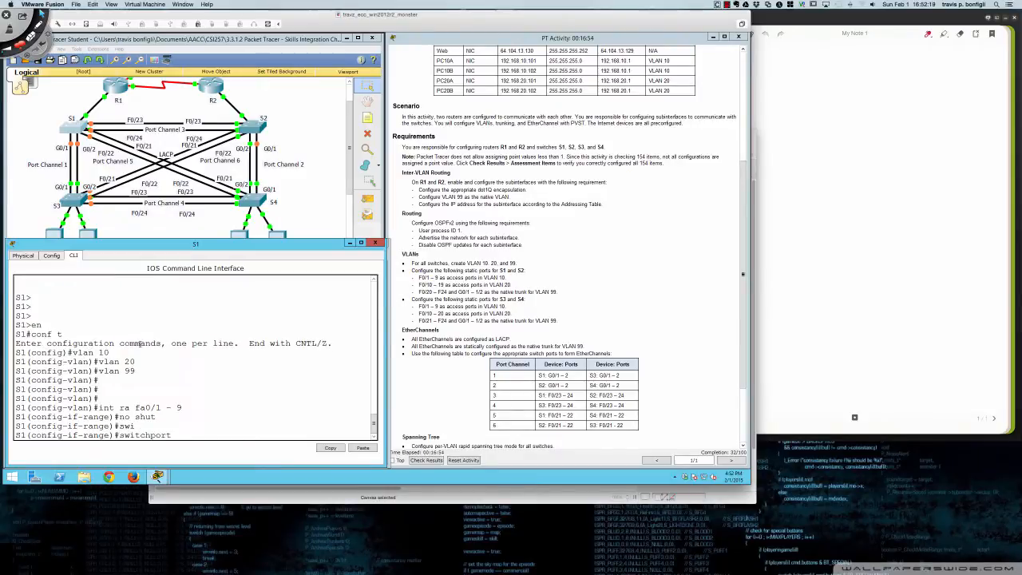
pyautogui.write('mode acc')
pyautogui.press('Return')
# Assign S1's ports fa0/1 - 9 to access VLAN 10
pyautogui.write('swi')
pyautogui.press('Tab')
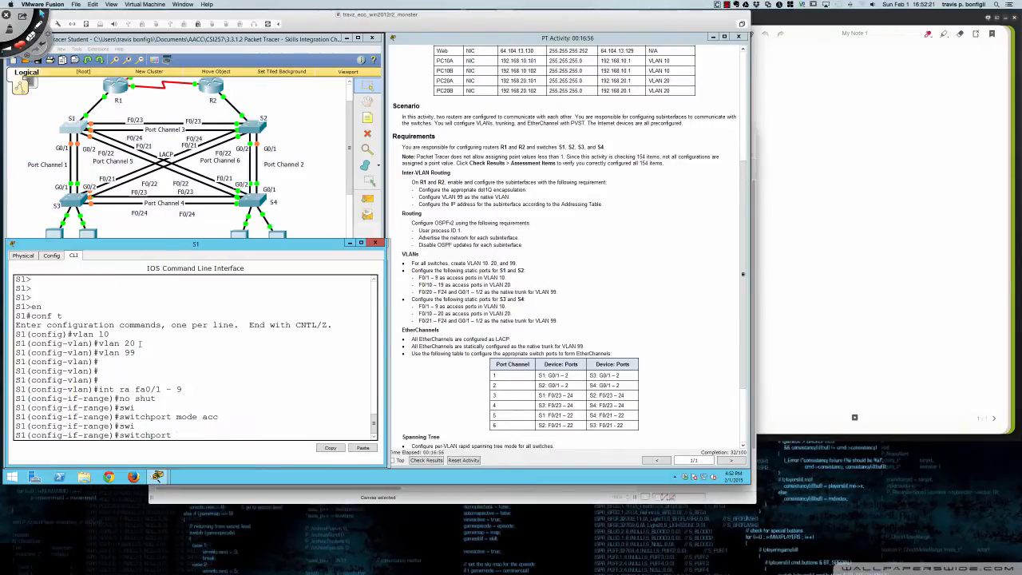
pyautogui.write('acce')
pyautogui.press('Tab')
pyautogui.write('vlan')
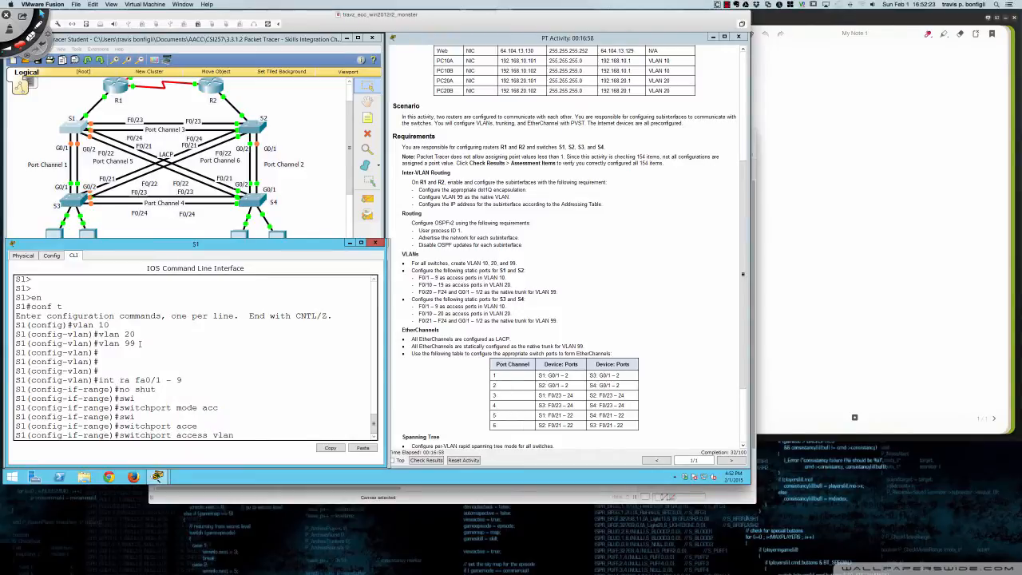
pyautogui.write(' 10')
pyautogui.press('Return')
pyautogui.press('Return')
pyautogui.press('Return')
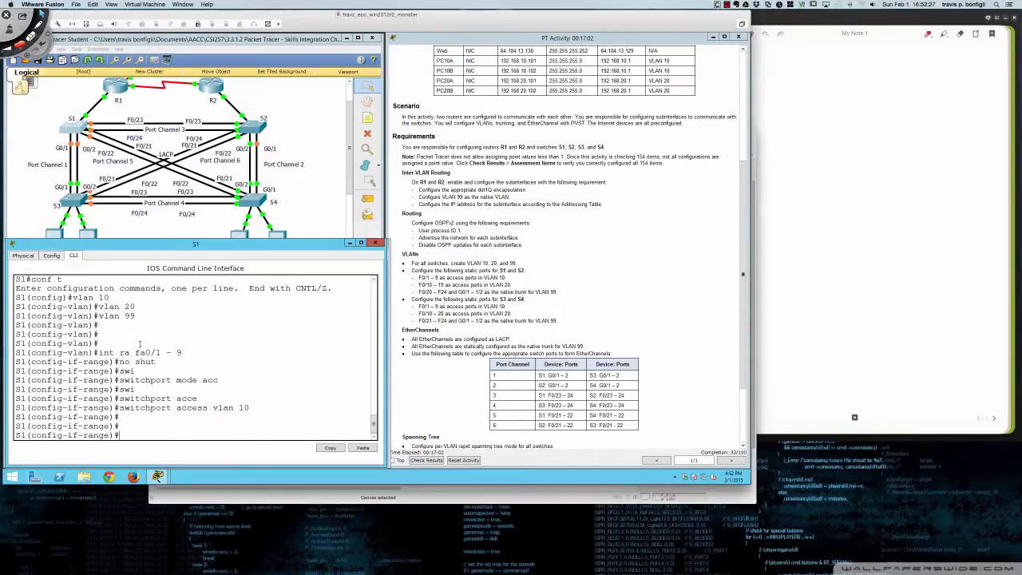
# Enable S1's interface range fa0/10 - 19 and set these ports to access mode
pyautogui.write('int ra fa0/10 - 19')
pyautogui.press('Return')
pyautogui.write('no shut')
pyautogui.press('Return')
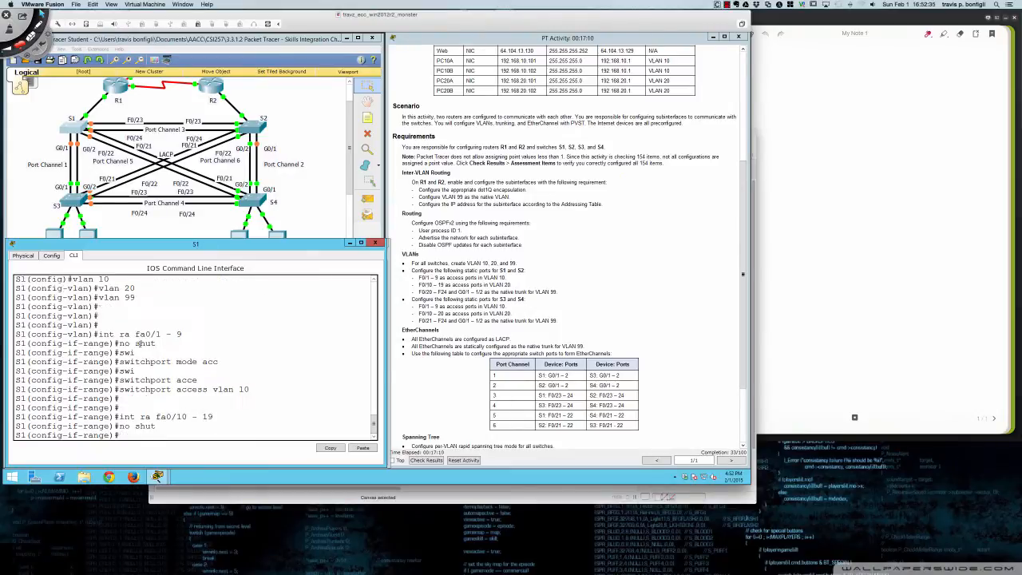
pyautogui.press('Return')
pyautogui.press('Return')
pyautogui.press('Return')
pyautogui.write('swi')
pyautogui.press('Tab')
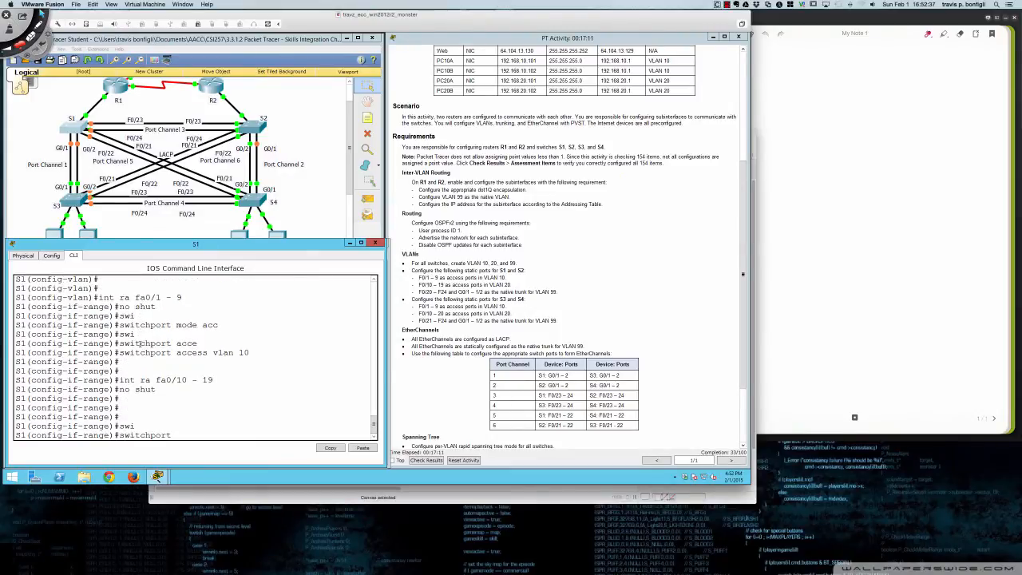
pyautogui.write('mode ac')
pyautogui.press('Return')
# Assign S1's ports fa0/10 - 19 to access VLAN 20
pyautogui.write('swi')
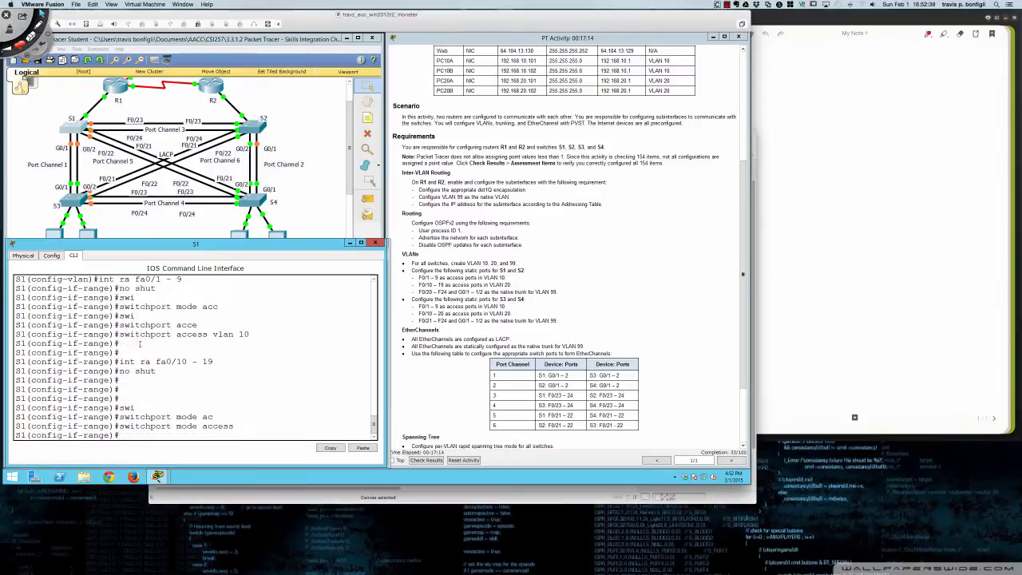
pyautogui.press('Tab')
pyautogui.write('acc')
pyautogui.press('Tab')
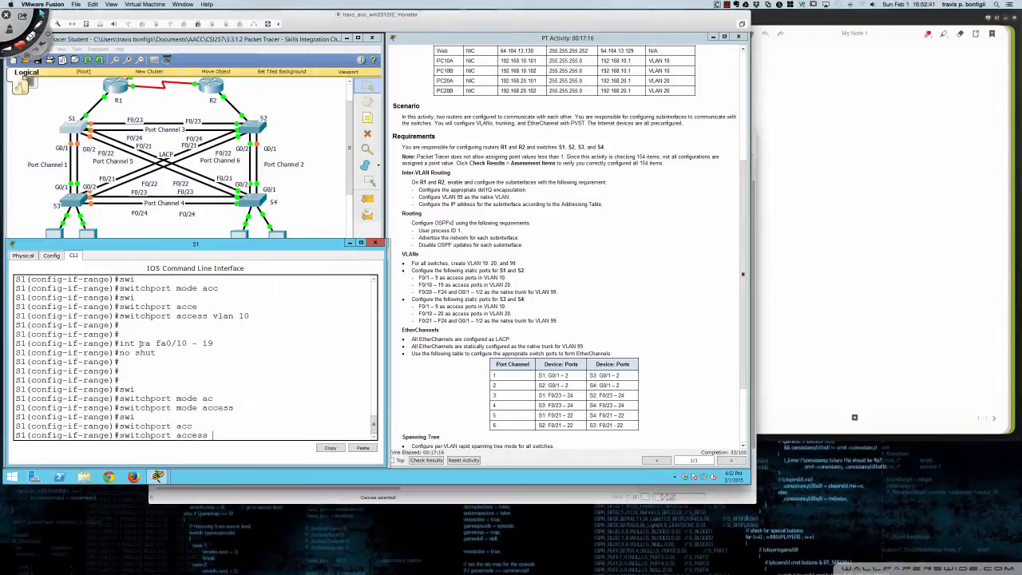
pyautogui.write('vlan 20')
pyautogui.press('Return')
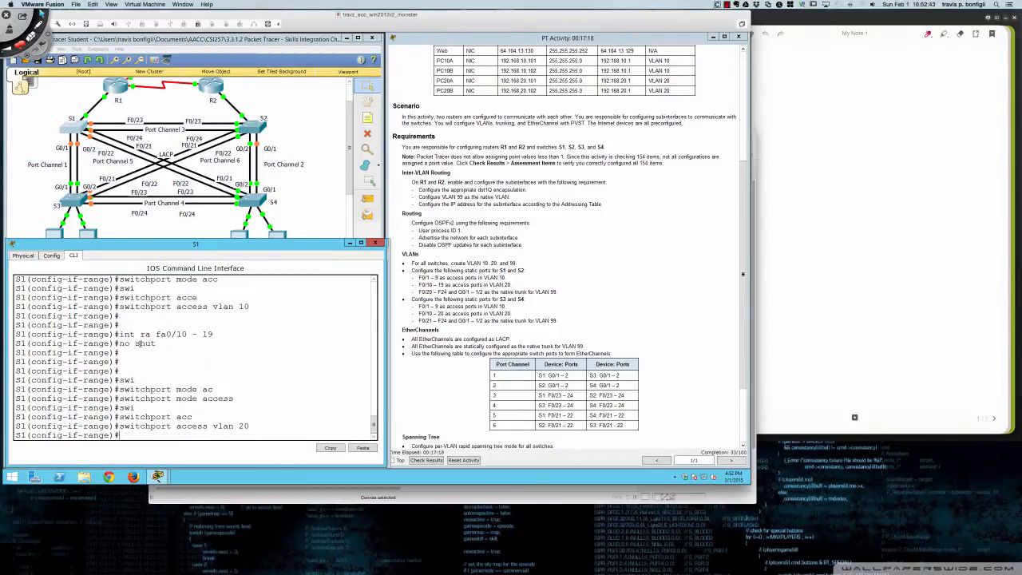
pyautogui.press('Return')
pyautogui.press('Return')
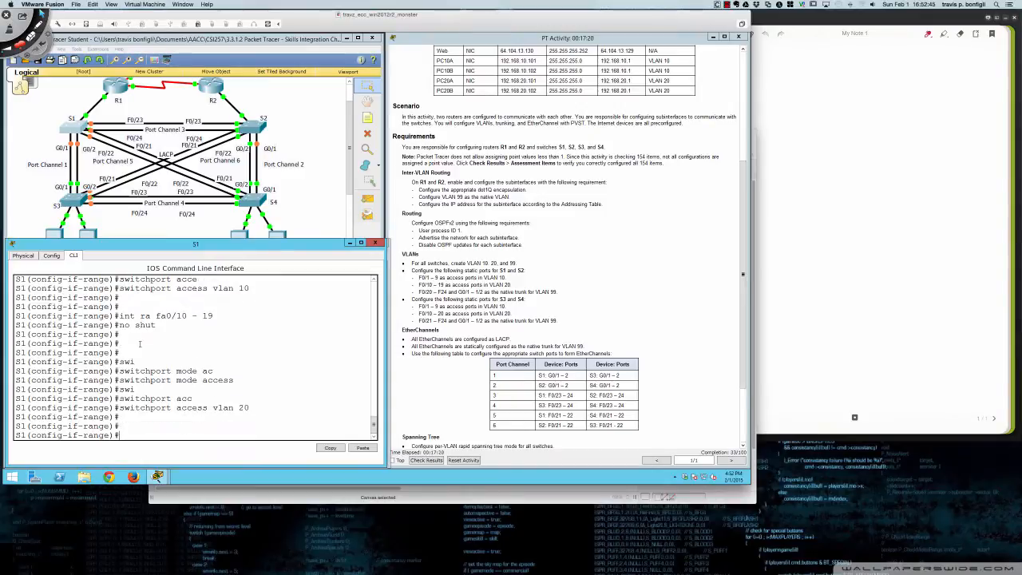
# Try to enter range configuration for S1's ports fa0/20 - 24 and gi0/1 - 2
pyautogui.write('itn fa0/')
pyautogui.press('BackSpace')
pyautogui.press('BackSpace')
pyautogui.press('BackSpace')
pyautogui.press('BackSpace')
pyautogui.write('ra fa0/20 - 24, gi0/1')
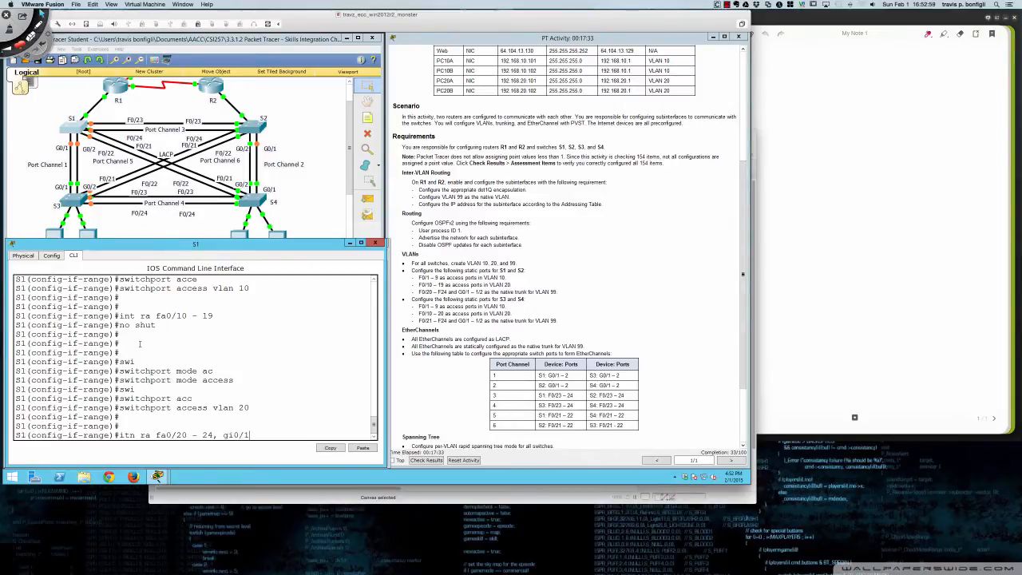
pyautogui.write(' - 2')
pyautogui.press('Return')
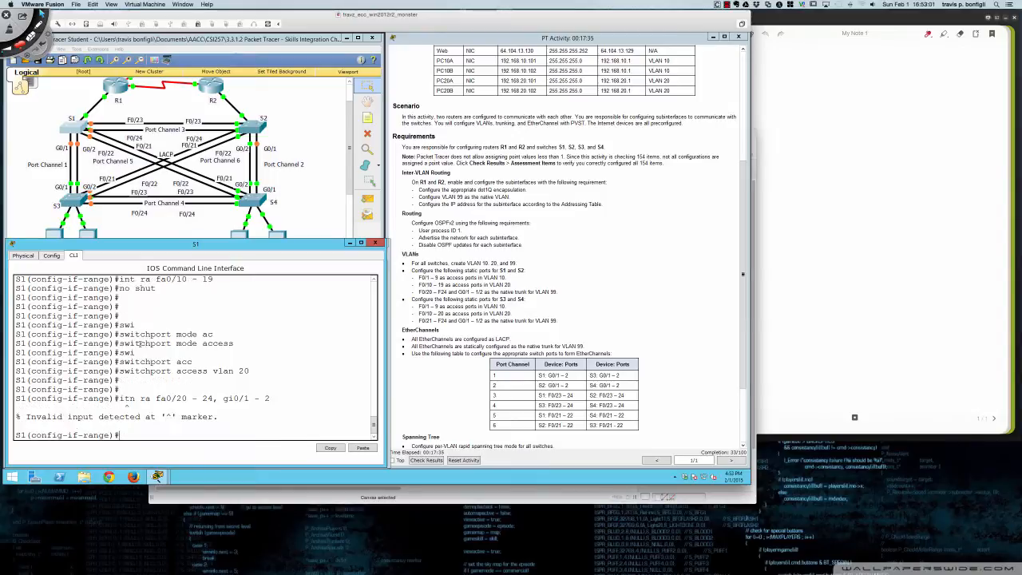
# Correct the misspelled keyword to int in the last command and select S1's interface range fa0/20 - 24, gi0/1 - 2
pyautogui.press('Up')
pyautogui.press('Right')
pyautogui.press('Right')
pyautogui.press('BackSpace')
pyautogui.press('BackSpace')
pyautogui.press('BackSpace')
pyautogui.write('int')
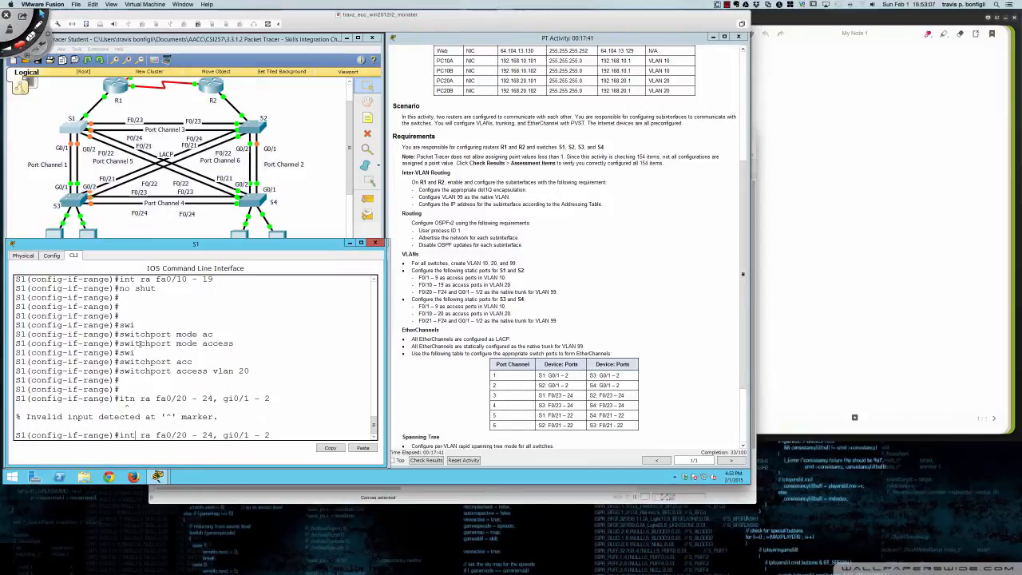
pyautogui.press('Return')
pyautogui.press('Return')
pyautogui.press('Return')
pyautogui.press('Return')
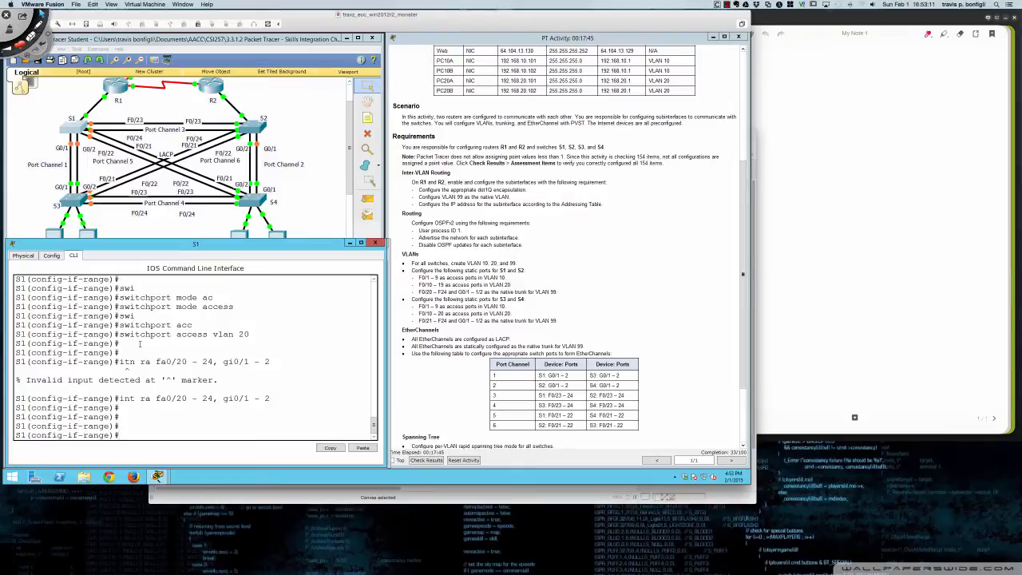
# Enable S1's ports fa0/20 - 24 and gi0/1 - 2
pyautogui.write('no shut')
pyautogui.press('Return')
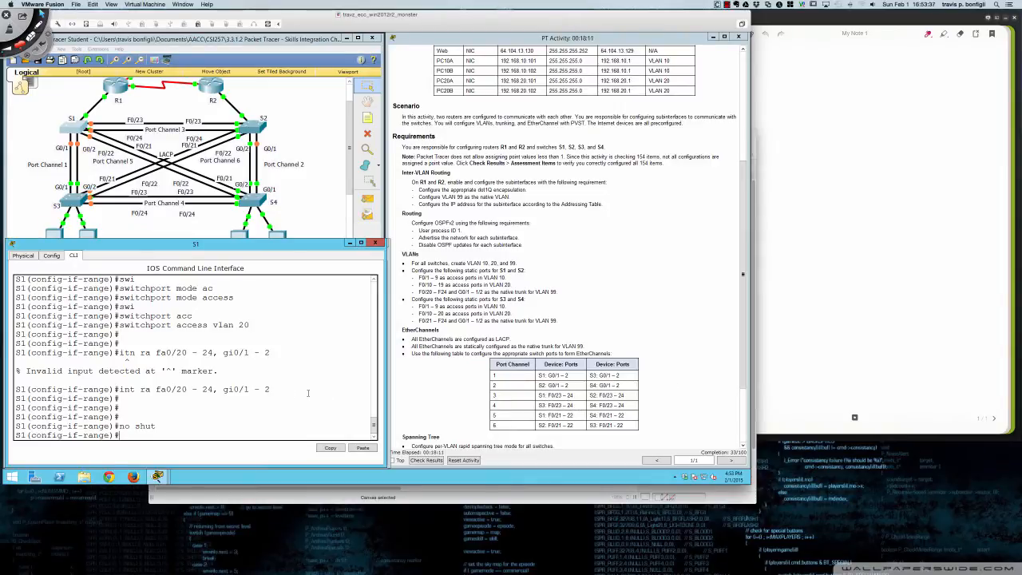
pyautogui.write('no shut')
pyautogui.press('Return')
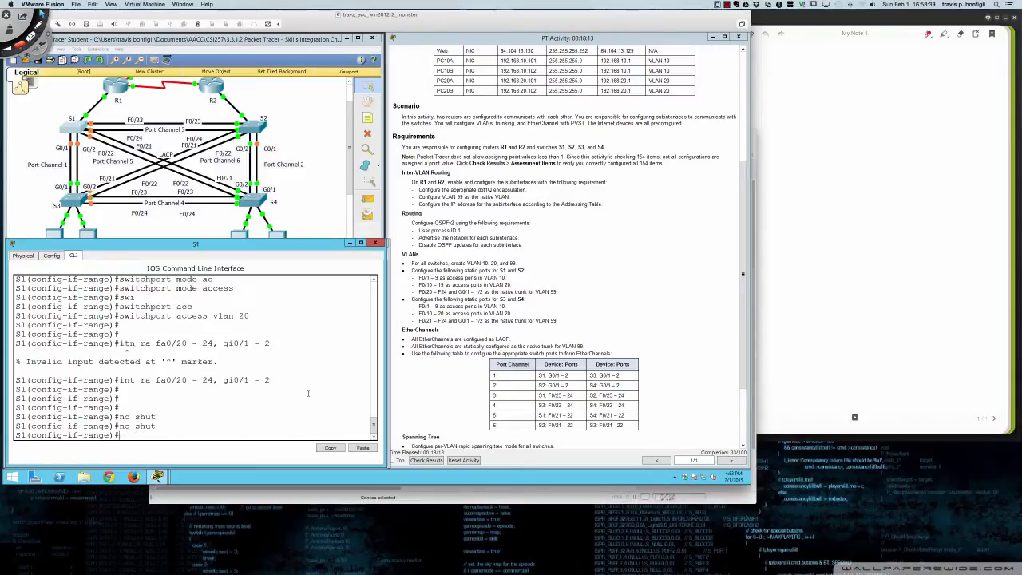
# Set S1's ports fa0/20 - 24 and gi0/1 - 2 to trunk mode
pyautogui.write('swi')
pyautogui.press('Tab')
pyautogui.write('mode t')
pyautogui.press('Return')
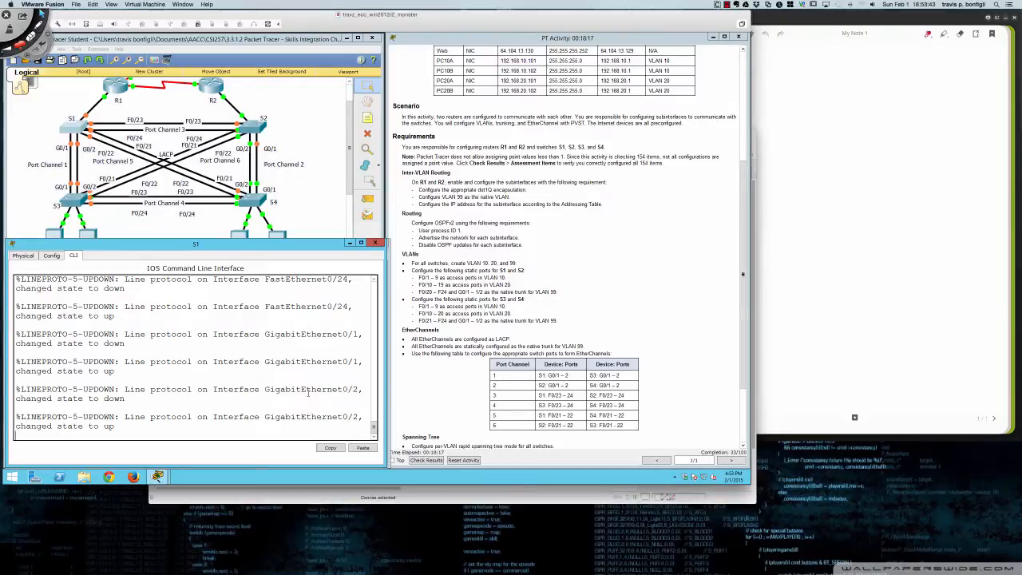
pyautogui.press('Return')
pyautogui.press('Return')
pyautogui.press('Return')
pyautogui.press('Return')
pyautogui.press('Return')
pyautogui.press('Return')
pyautogui.press('Return')
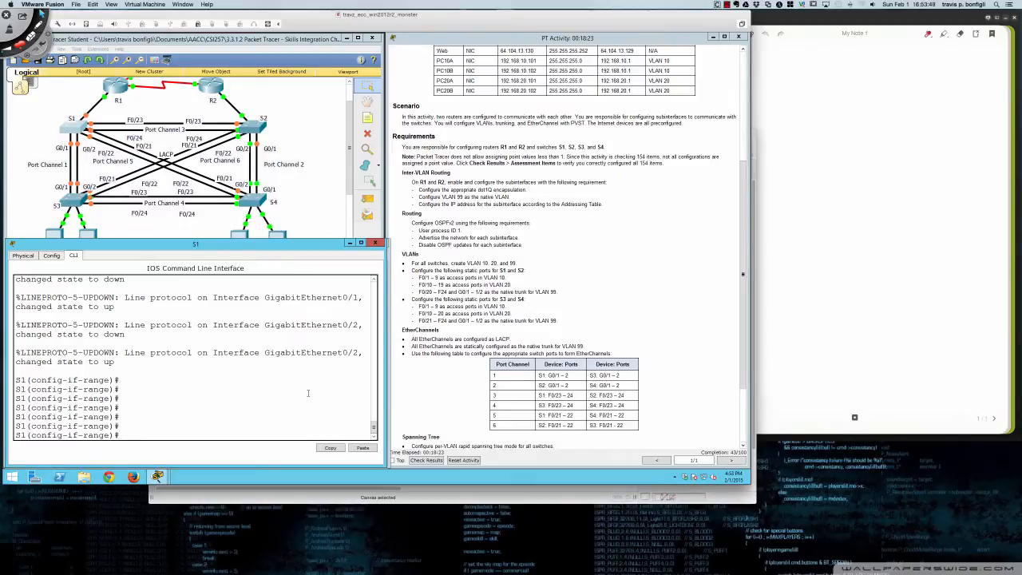
# Set VLAN 99 as the native trunk VLAN on S1's ports fa0/20 - 24 and gi0/1 - 2
pyautogui.write('swi')
pyautogui.press('Tab')
pyautogui.write('trun')
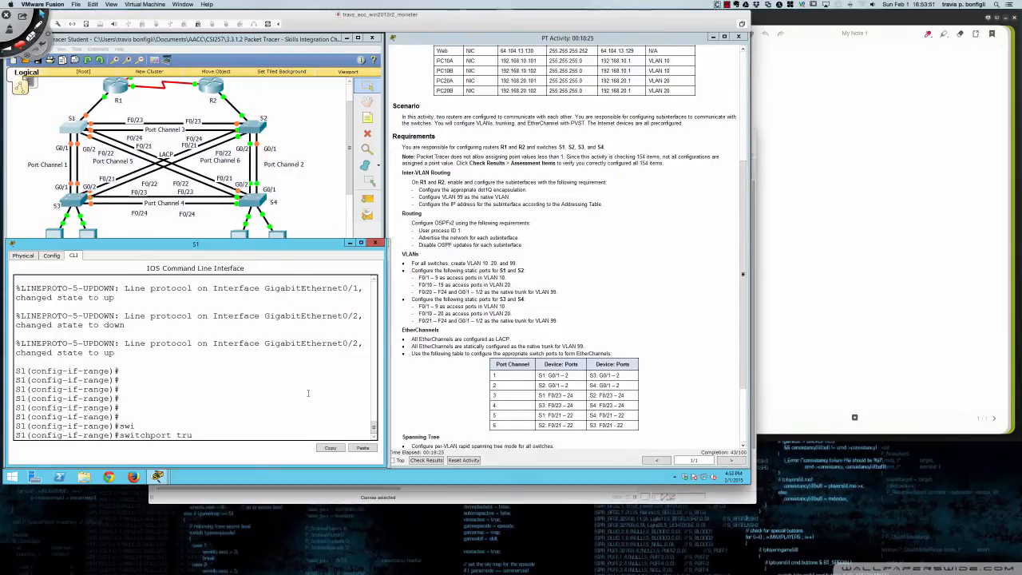
pyautogui.press('Tab')
pyautogui.write('nat')
pyautogui.press('Tab')
pyautogui.write('vlan 99')
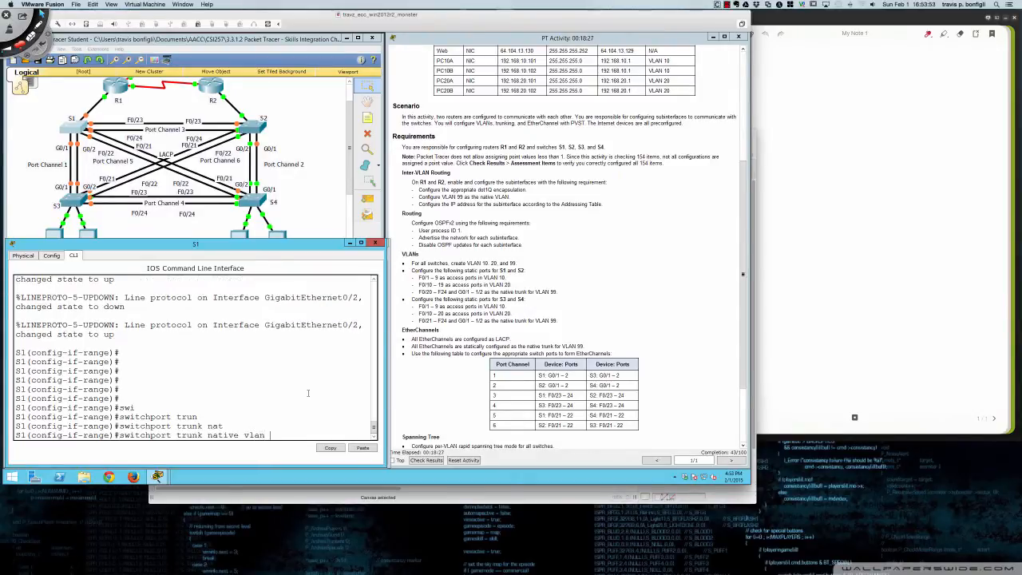
pyautogui.press('Return')
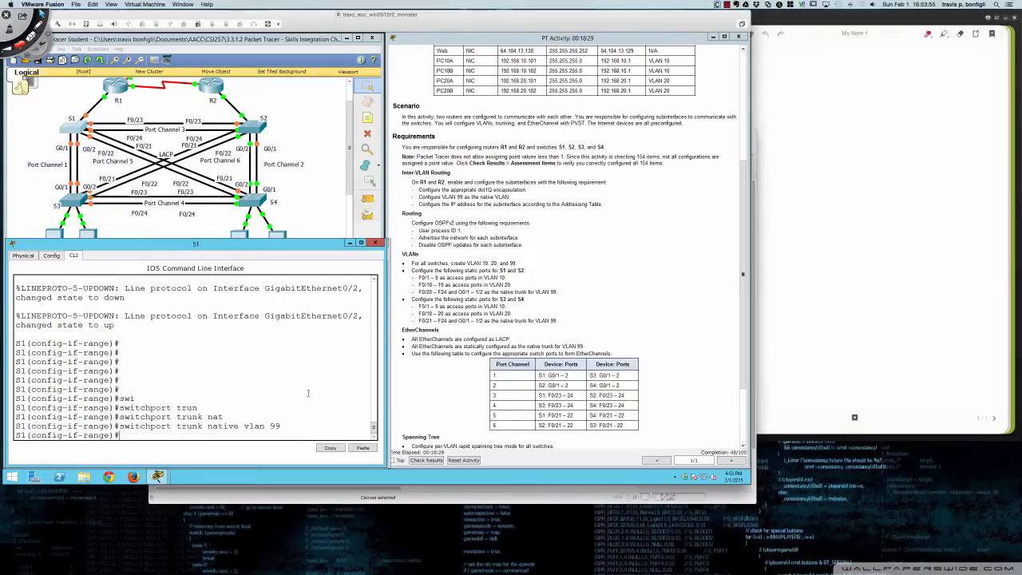
pyautogui.press('Return')
pyautogui.press('Return')
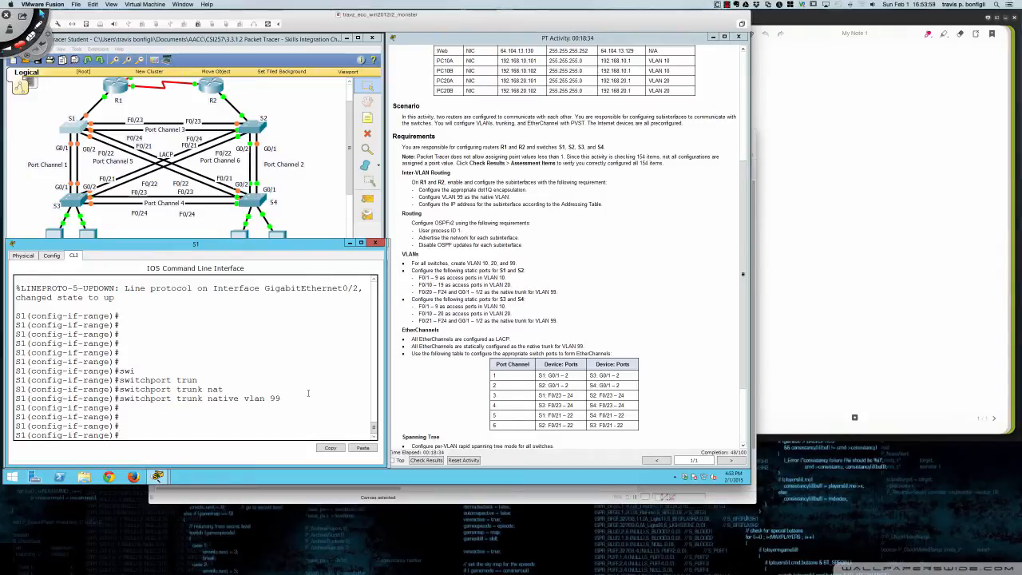
# Open switch S2's command line beside the instructions and bring up its user prompt
pyautogui.click(254, 129)
pyautogui.moveTo(346, 161); pyautogui.dragTo(99, 250)
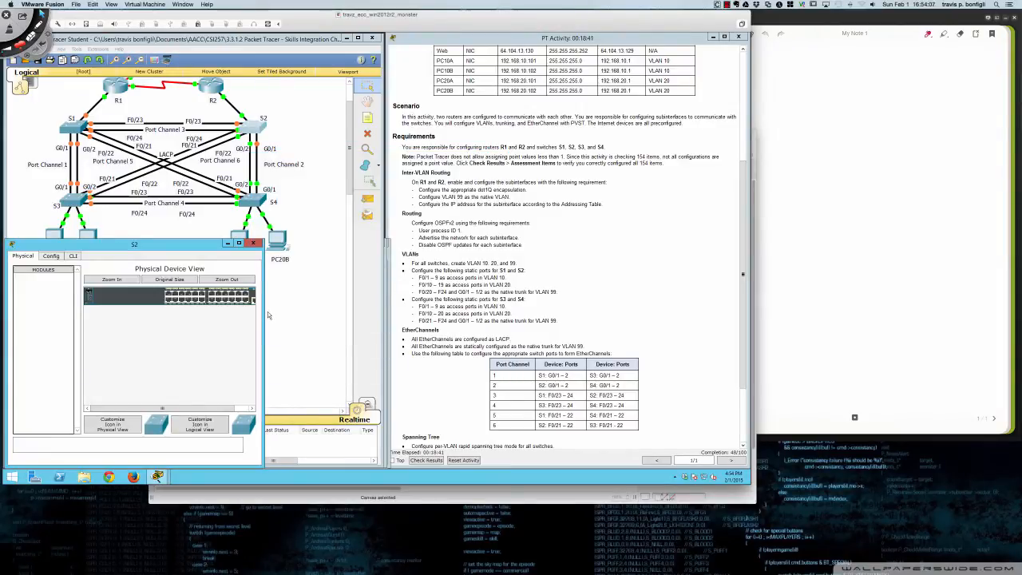
pyautogui.moveTo(263, 310); pyautogui.dragTo(394, 310)
pyautogui.click(72, 257)
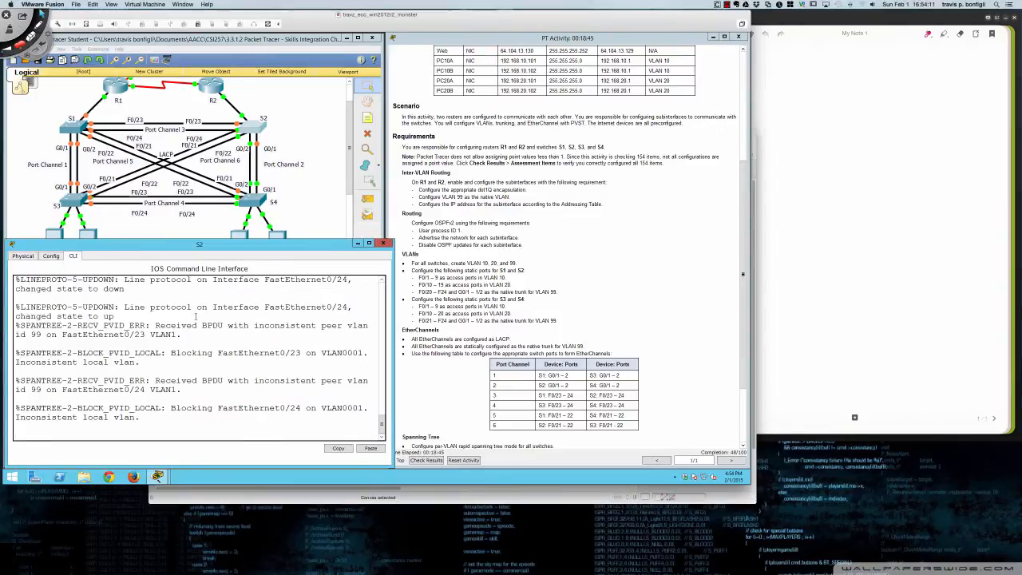
pyautogui.press('Return')
pyautogui.press('Return')
pyautogui.press('Return')
pyautogui.press('Return')
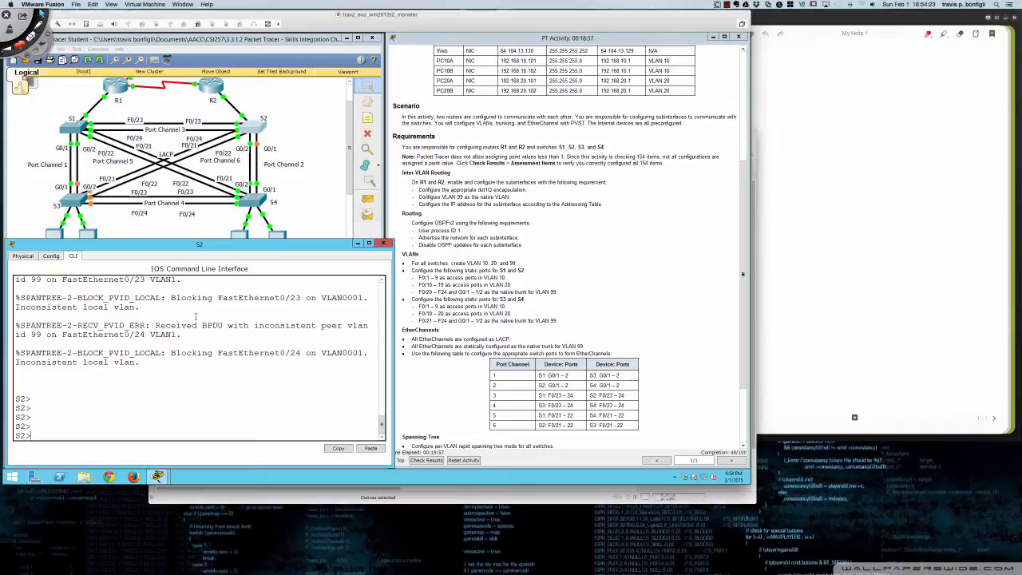
pyautogui.press('Return')
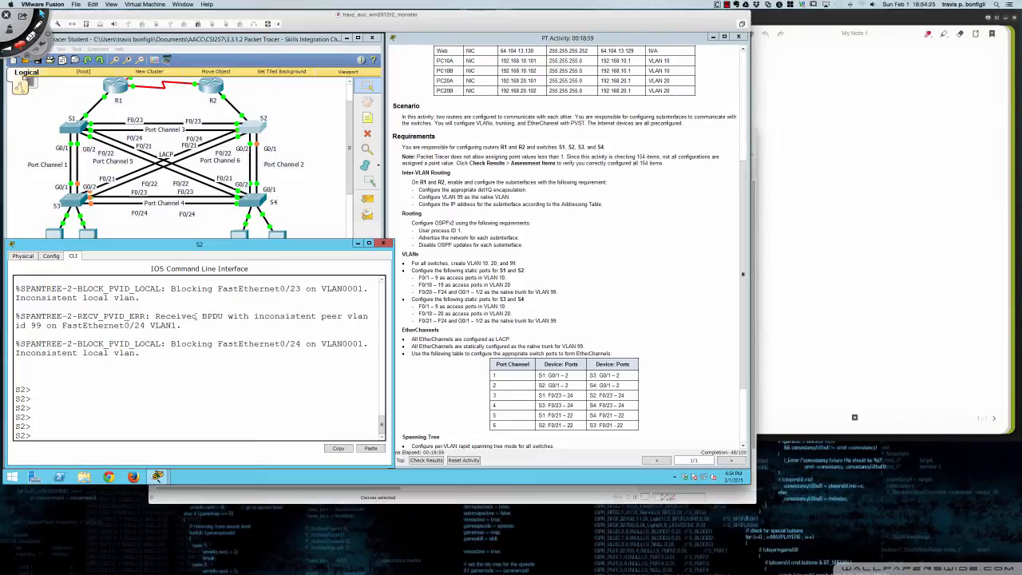
# Enter privileged mode and global configuration mode on S2
pyautogui.write('en')
pyautogui.press('Return')
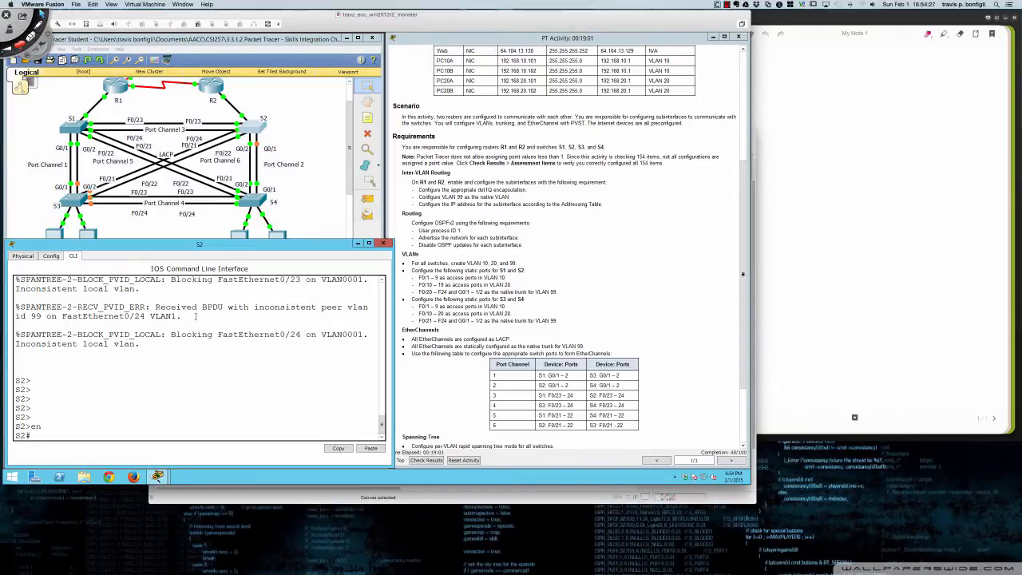
pyautogui.write('conf t')
pyautogui.press('Return')
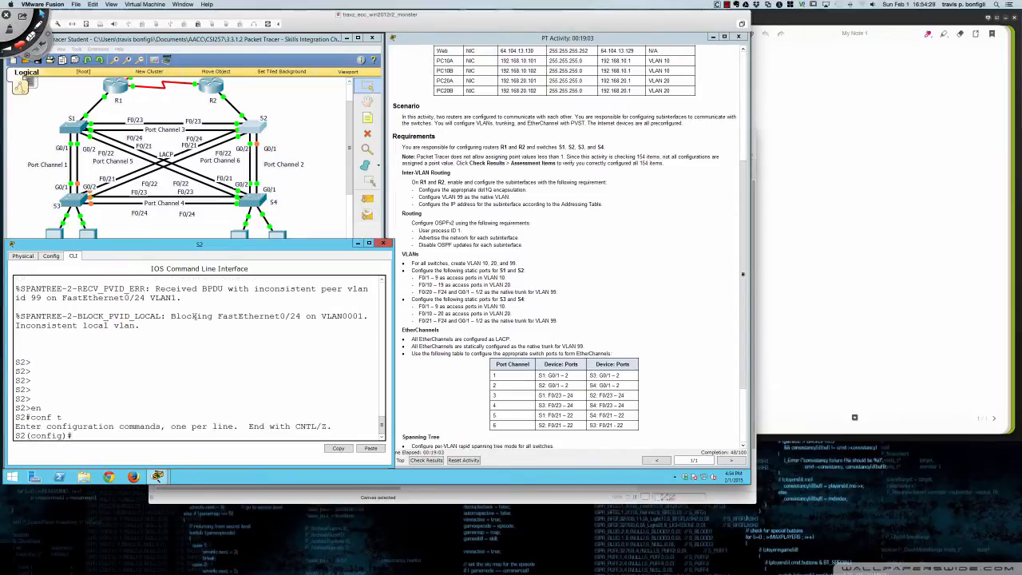
pyautogui.press('Return')
pyautogui.press('Return')
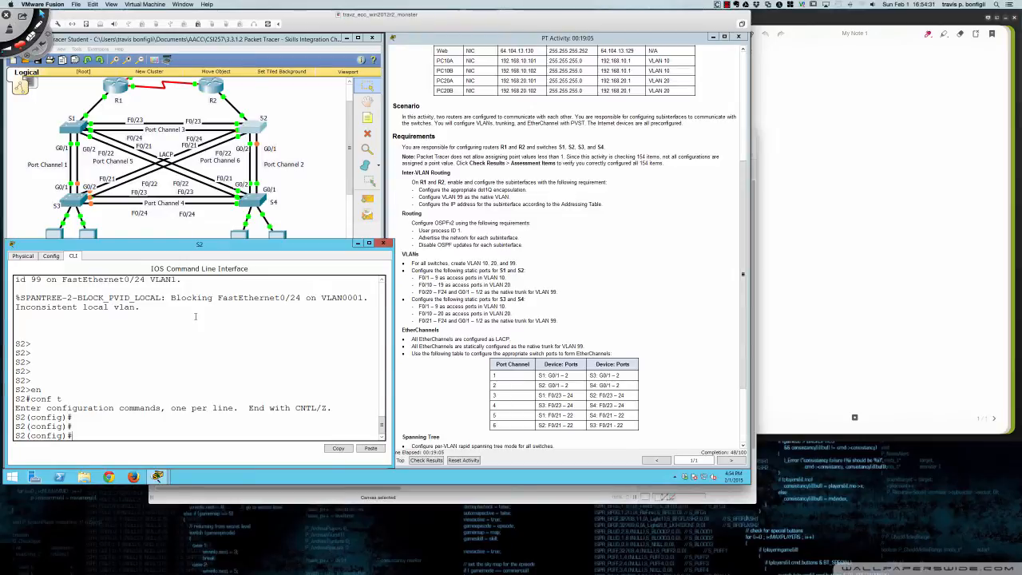
# Create VLANs 10, 20 and 99 on S2
pyautogui.write('vlan 10')
pyautogui.press('Return')
pyautogui.write('vlan 20')
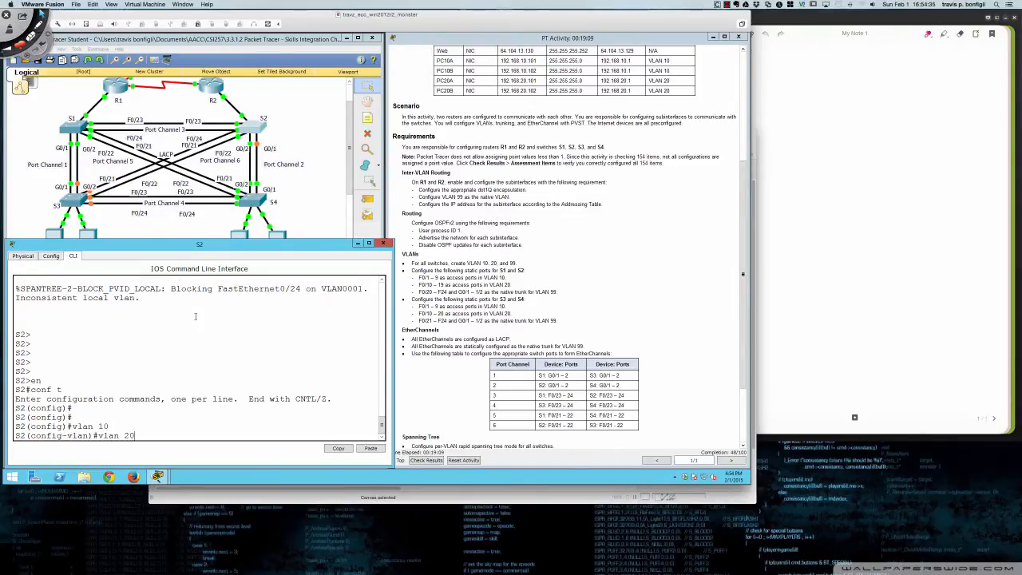
pyautogui.press('Return')
pyautogui.write('vlan 99')
pyautogui.press('Return')
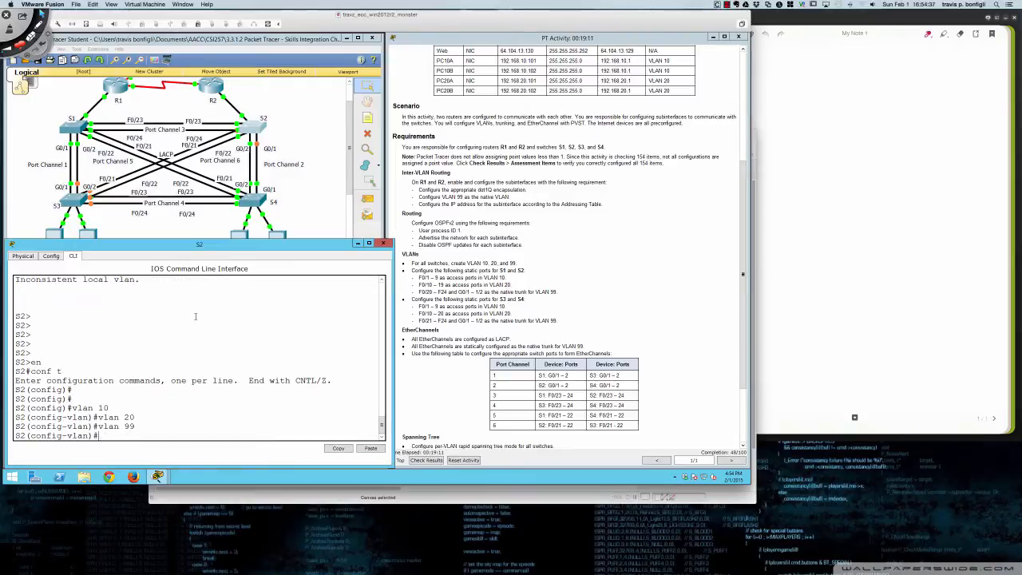
pyautogui.press('Return')
pyautogui.press('Return')
pyautogui.press('Return')
# Select S2's interface range fa0/1 - 9 and enable these ports
pyautogui.write('i')
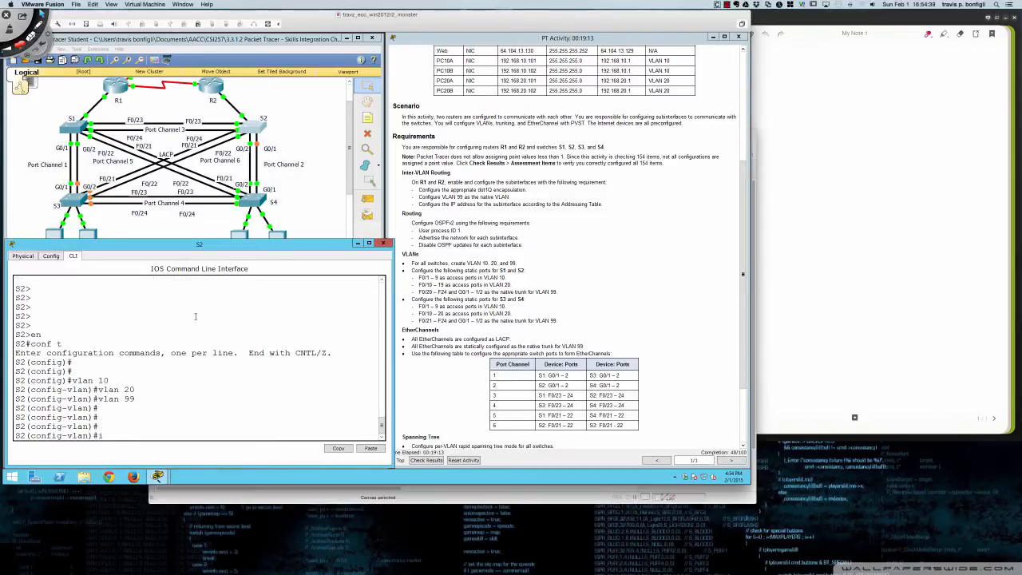
pyautogui.write('nt ro')
pyautogui.write(' fa0/1 - 9')
pyautogui.press('Return')
pyautogui.press('Return')
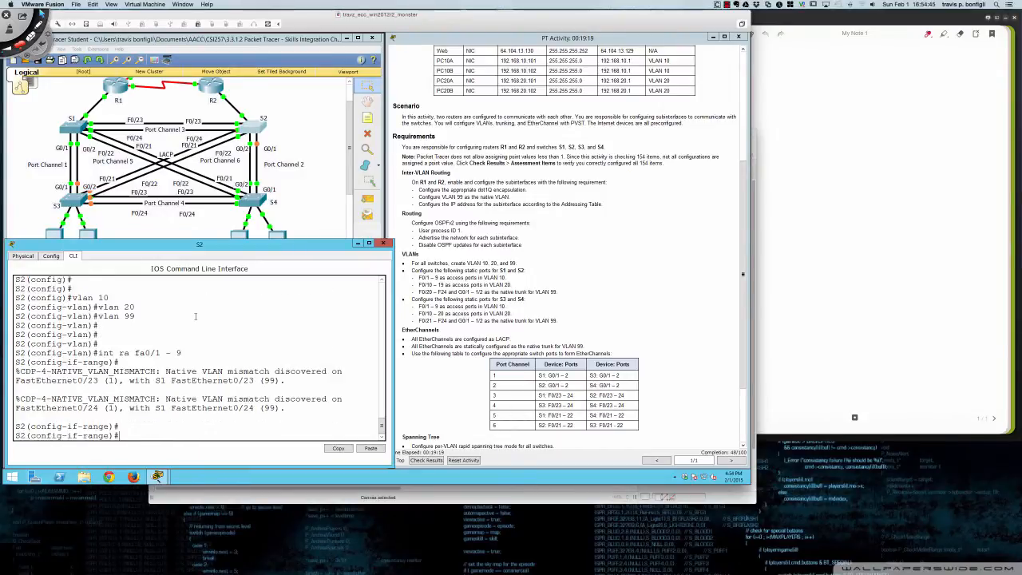
pyautogui.write('no shut')
pyautogui.press('Return')
# Set S2's ports fa0/1 - 9 to access mode
pyautogui.write('swi')
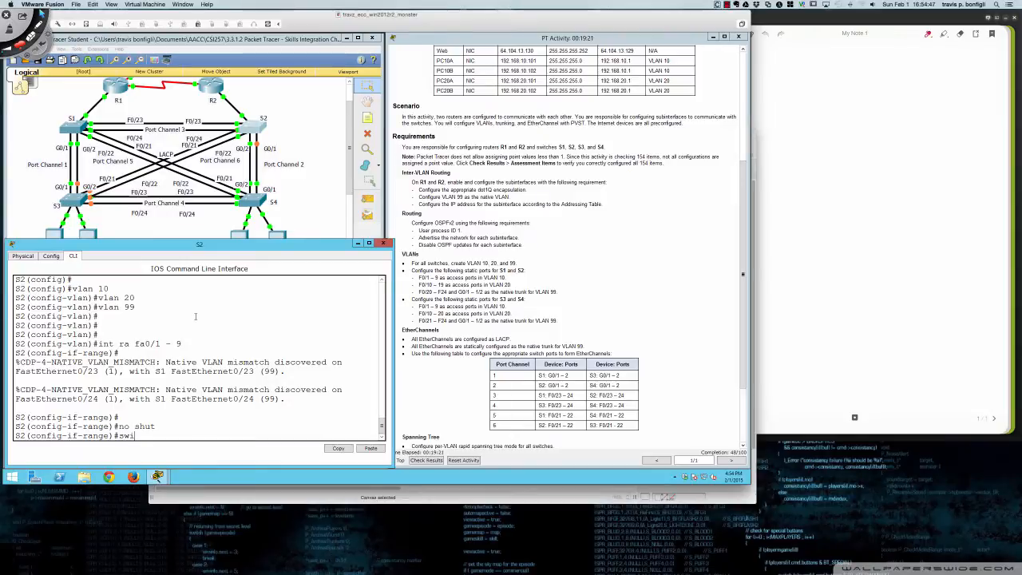
pyautogui.press('Tab')
pyautogui.write('mode acces')
pyautogui.write('s')
pyautogui.press('Tab')
pyautogui.press('Return')
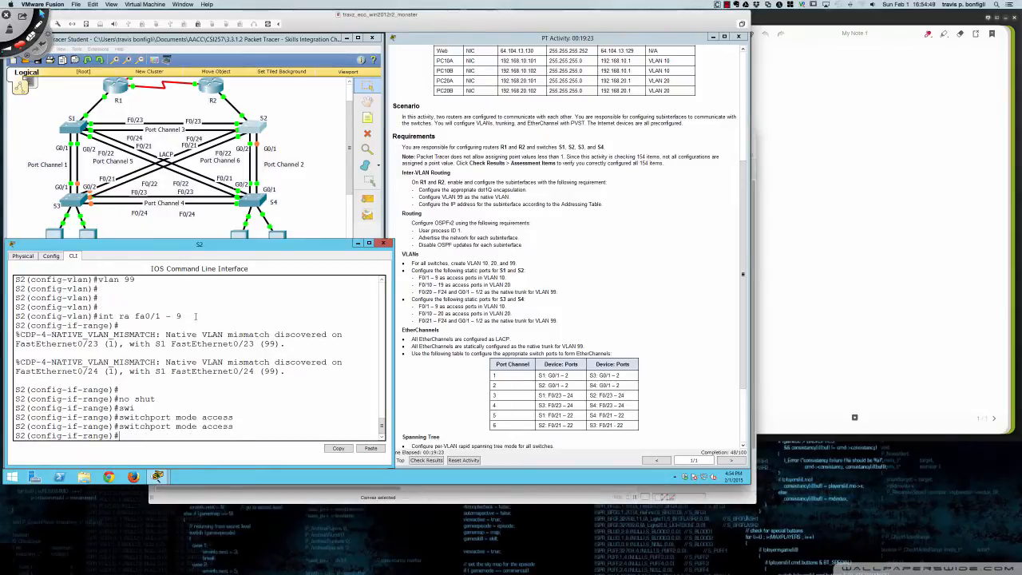
# Assign S2's ports fa0/1 - 9 to access VLAN 10
pyautogui.write('swi')
pyautogui.press('Tab')
pyautogui.write('access')
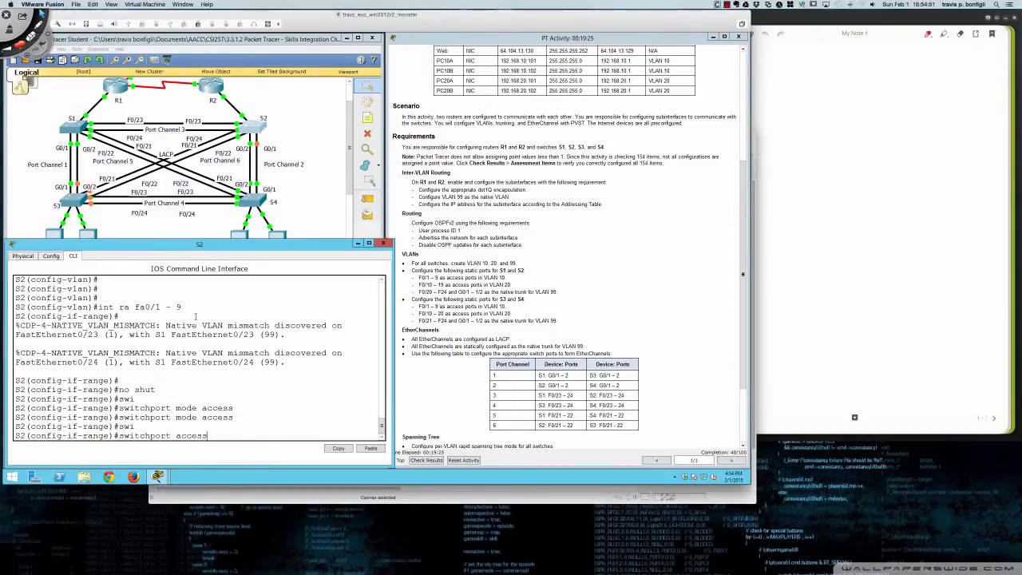
pyautogui.write(' vlan 10')
pyautogui.press('Return')
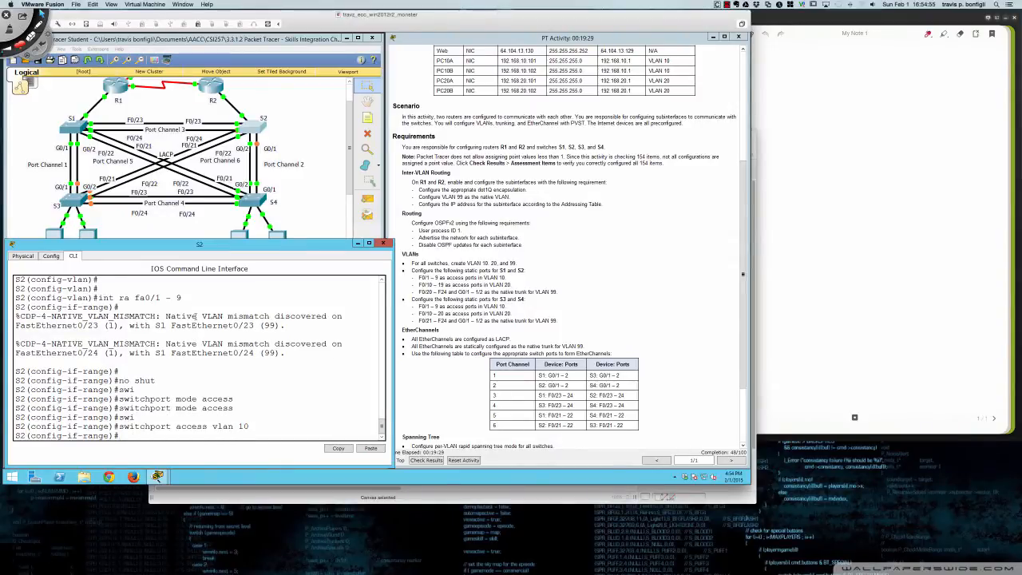
pyautogui.press('Return')
pyautogui.press('Return')
pyautogui.press('Return')
# Select S2's interface range fa0/10 - 19 and enable these ports
pyautogui.write('int')
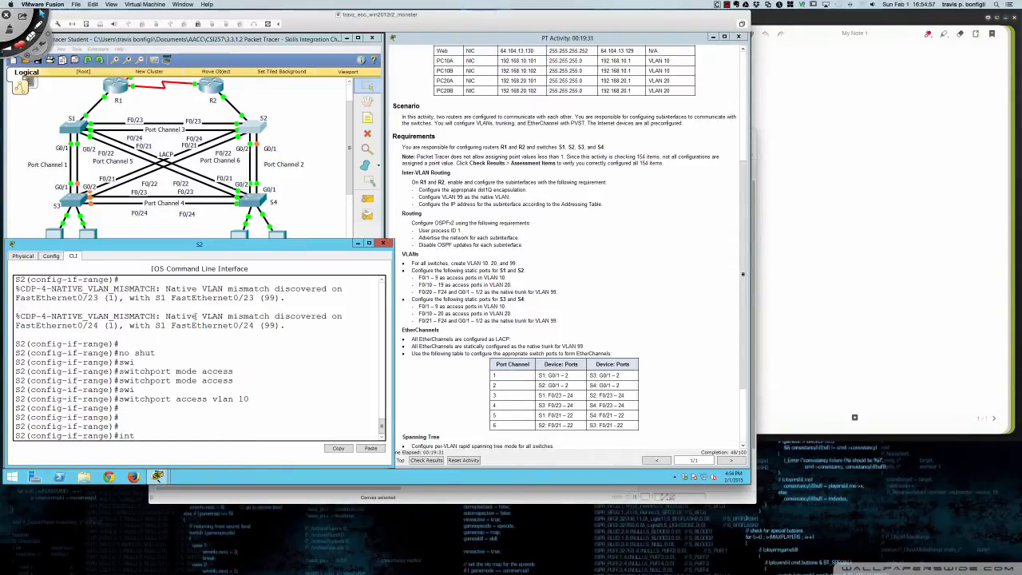
pyautogui.write(' ra fa0/10 - 19')
pyautogui.press('Return')
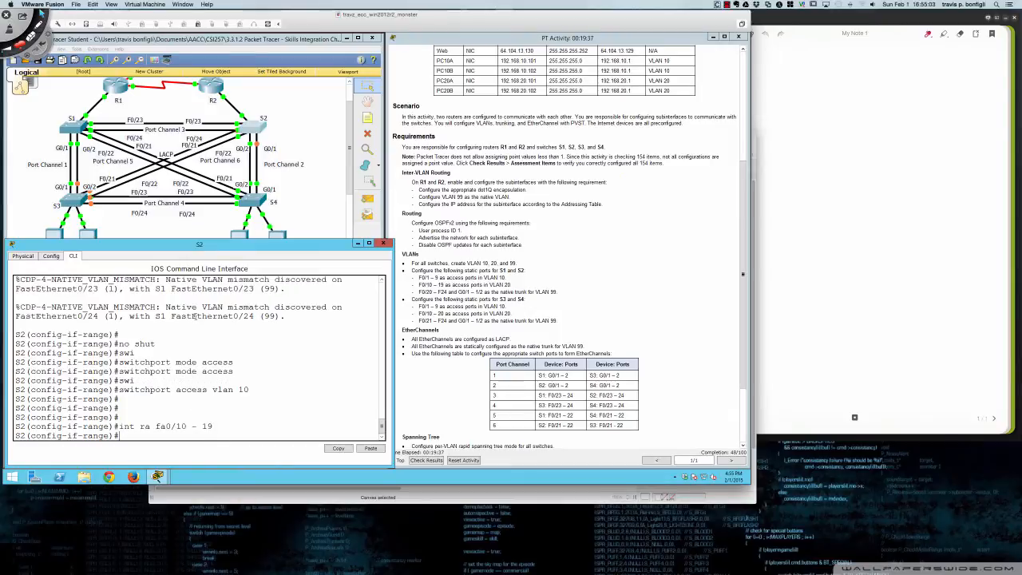
pyautogui.write('no shut')
pyautogui.press('Return')
pyautogui.write('int ra')
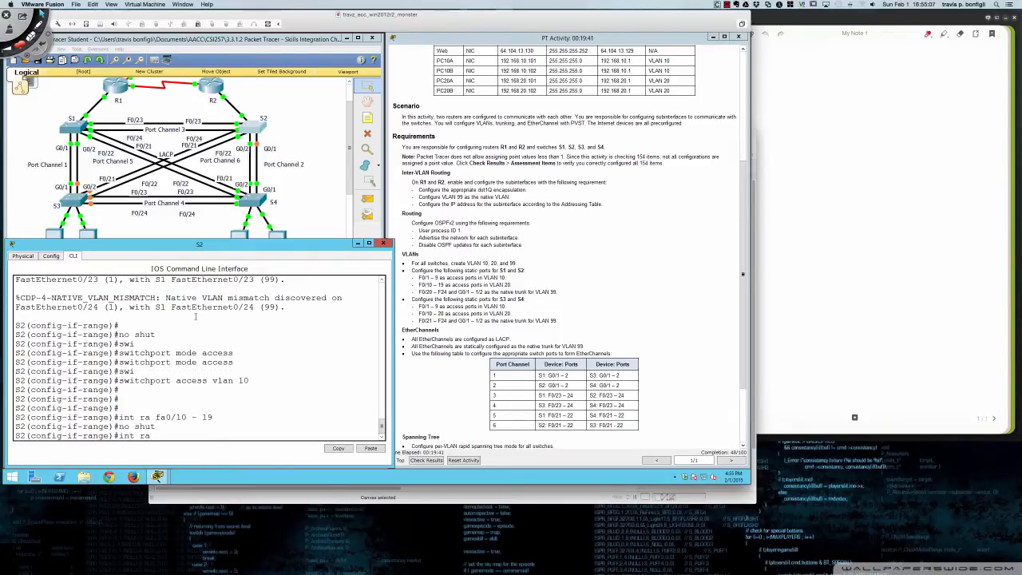
pyautogui.press('BackSpace')
pyautogui.press('BackSpace')
pyautogui.press('BackSpace')
pyautogui.press('BackSpace')
pyautogui.press('BackSpace')
pyautogui.press('BackSpace')
# Set S2's ports fa0/10 - 19 to access mode
pyautogui.write('swi')
pyautogui.press('Tab')
pyautogui.write('mo')
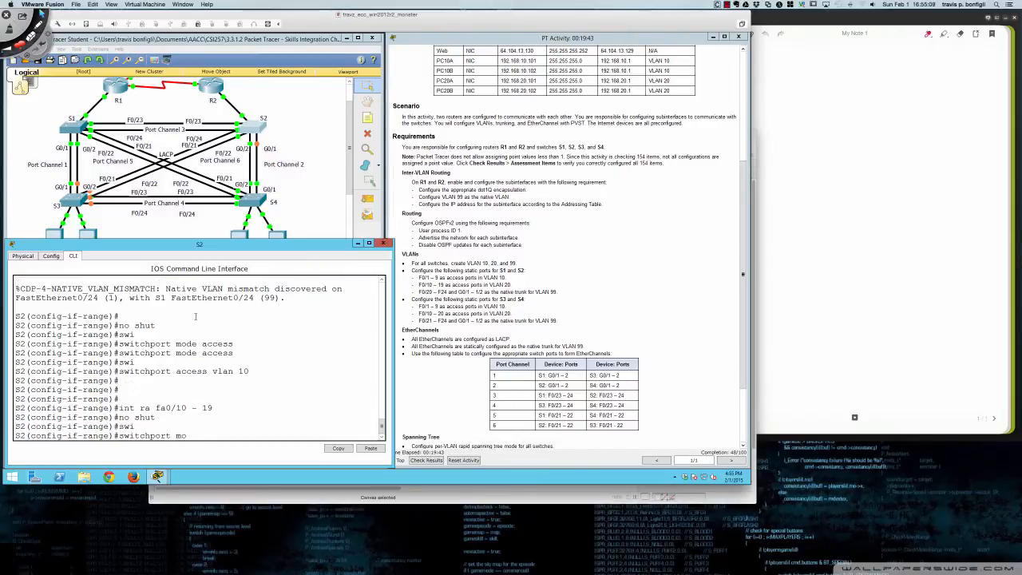
pyautogui.write('de access')
pyautogui.press('Return')
# Assign S2's ports fa0/10 - 19 to access VLAN 20
pyautogui.write('swi')
pyautogui.press('Tab')
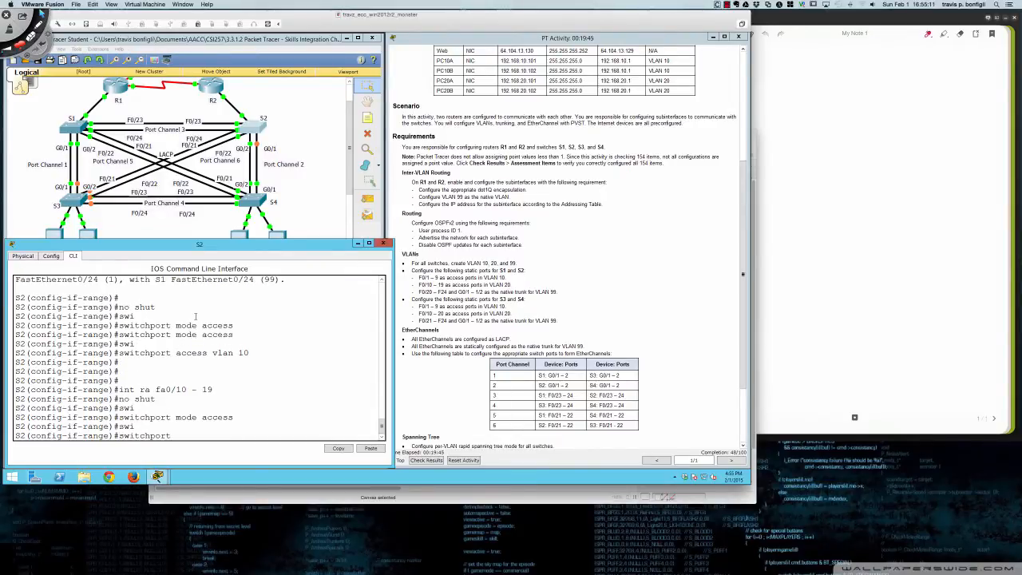
pyautogui.write('access')
pyautogui.press('Tab')
pyautogui.write('vla')
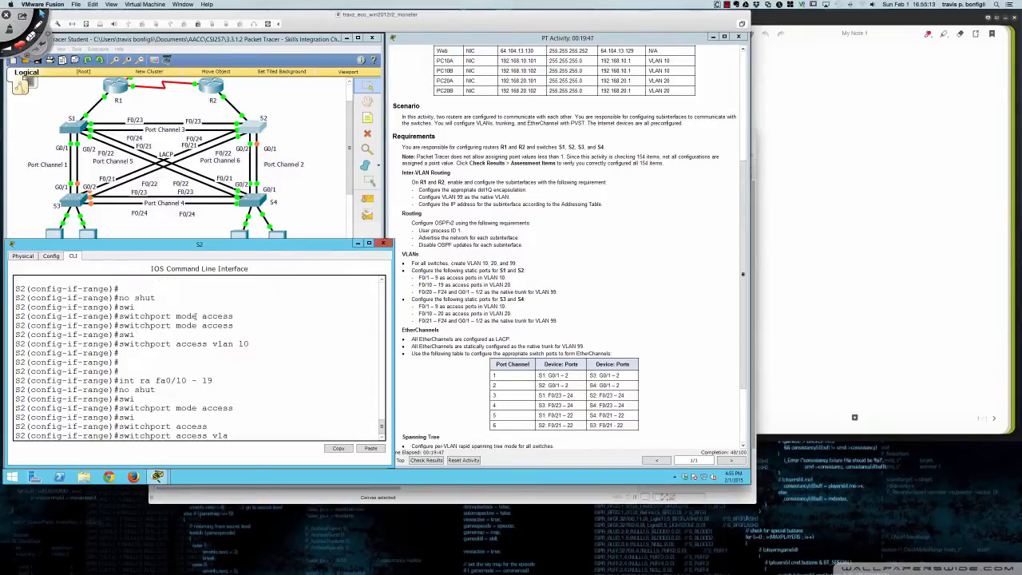
pyautogui.write('n 20')
pyautogui.press('Return')
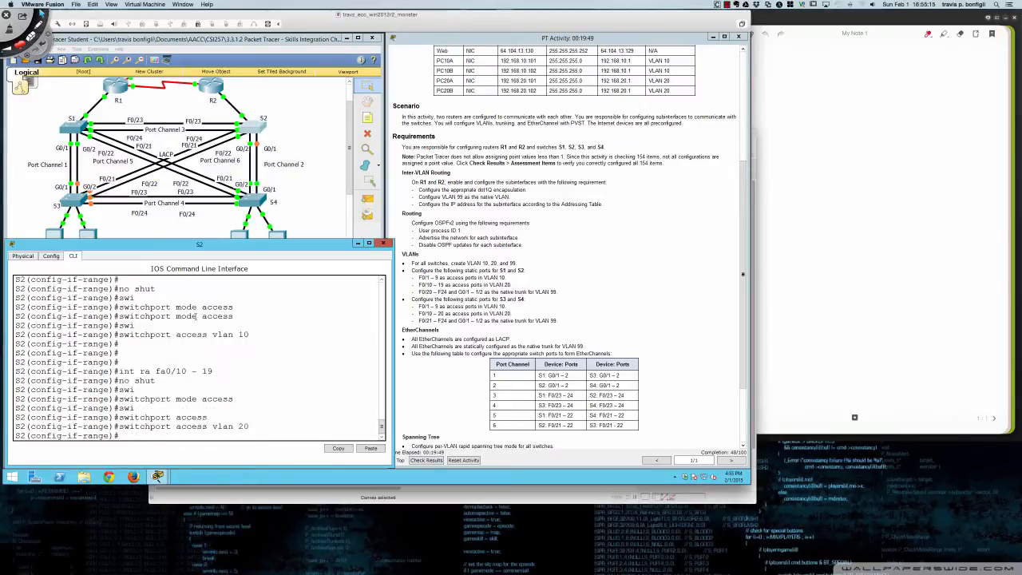
pyautogui.press('Return')
pyautogui.press('Return')
# Select S2's interface range fa0/20 - 24, gi0/1 - 2, checking it against the VLAN requirements, and enable these ports
pyautogui.write('int ')
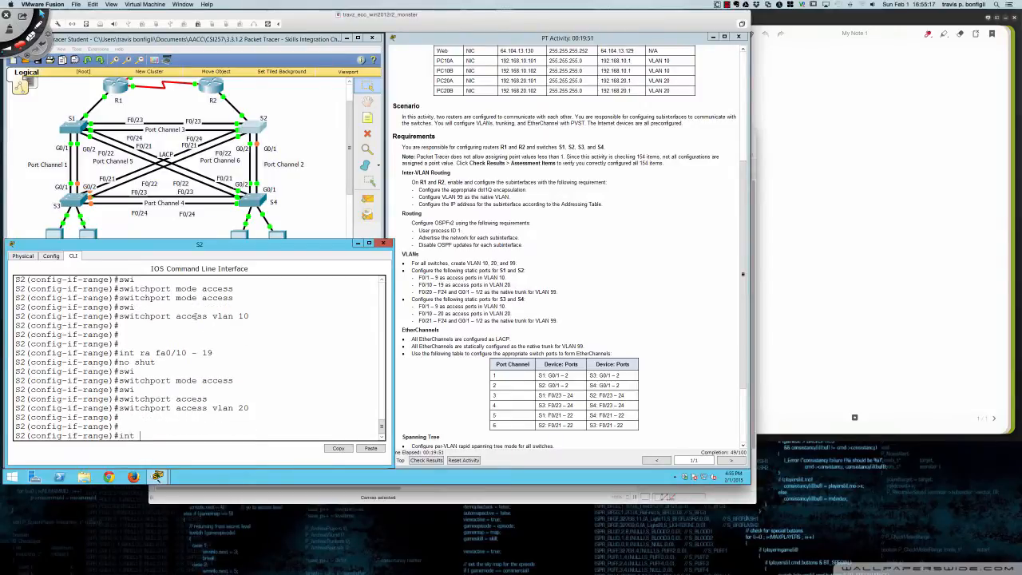
pyautogui.write('ra fa0/20 - 24, gi0/1 -')
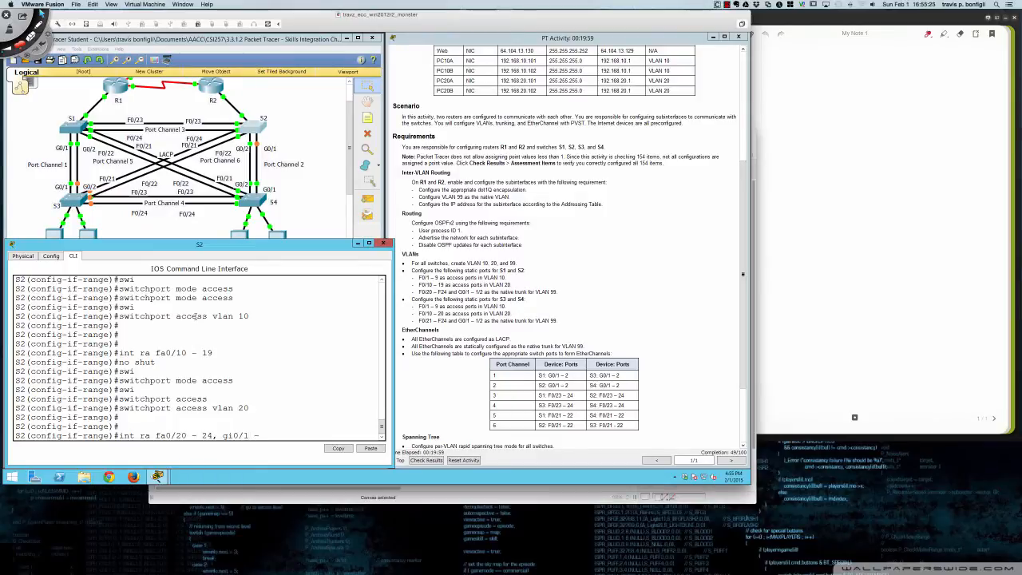
pyautogui.write(' 2')
pyautogui.moveTo(477, 292); pyautogui.dragTo(484, 292)
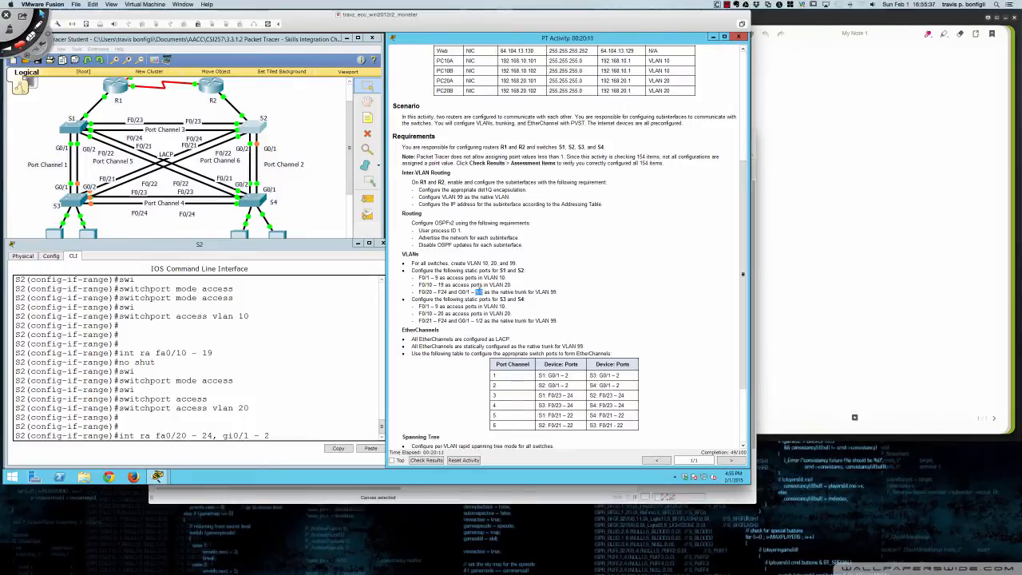
pyautogui.click(358, 378)
pyautogui.press('Return')
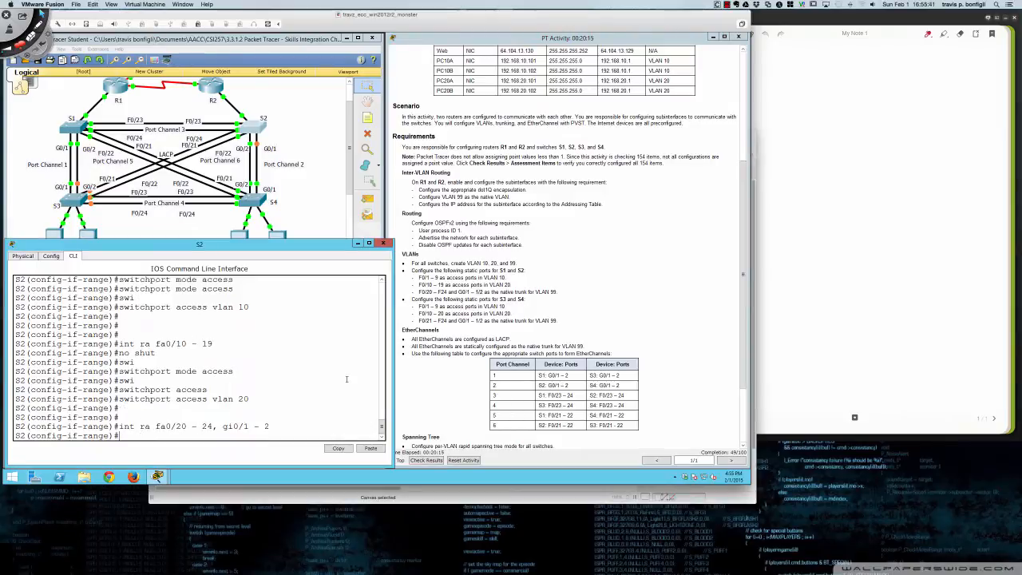
pyautogui.write('no shut')
pyautogui.press('Return')
# Set S2's ports fa0/20 - 24 and gi0/1 - 2 to trunk mode
pyautogui.write('swi')
pyautogui.press('Tab')
pyautogui.write('mode trunk')
pyautogui.press('Return')
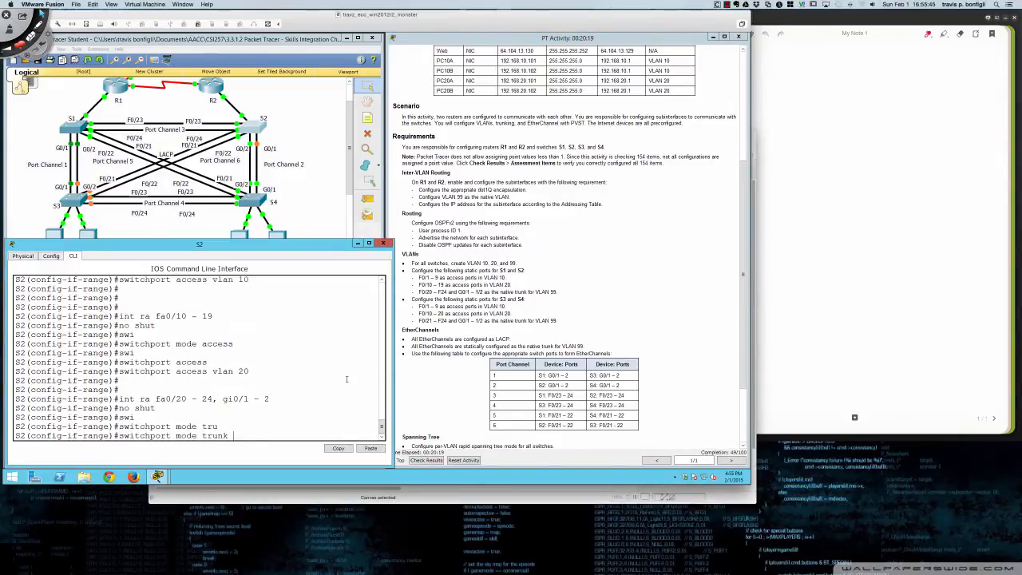
pyautogui.press('Return')
pyautogui.press('Return')
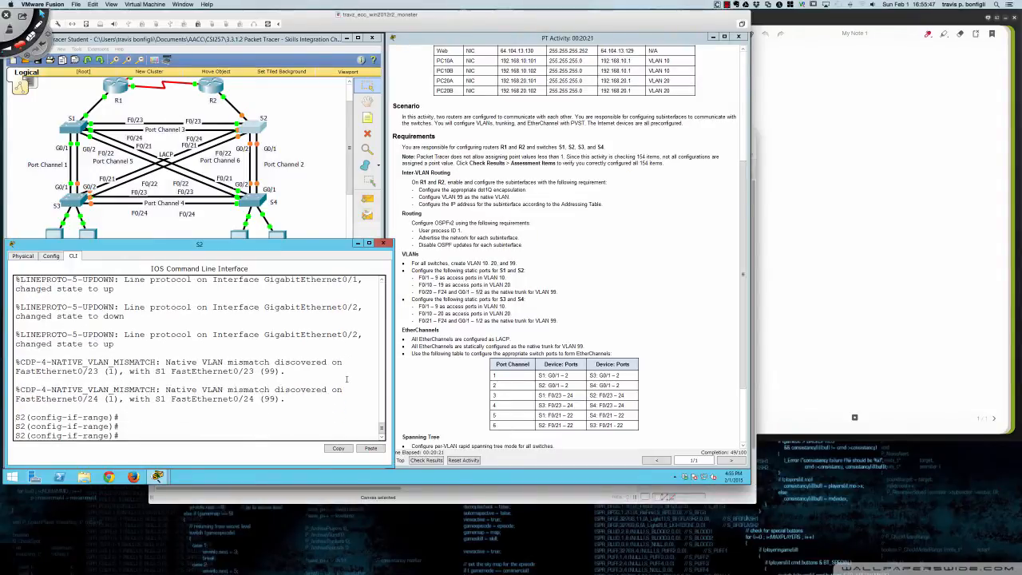
# Set VLAN 99 as the native trunk VLAN on S2's ports fa0/20 - 24 and gi0/1 - 2
pyautogui.write('swi')
pyautogui.press('Tab')
pyautogui.write('trun')
pyautogui.press('Tab')
pyautogui.write('nati')
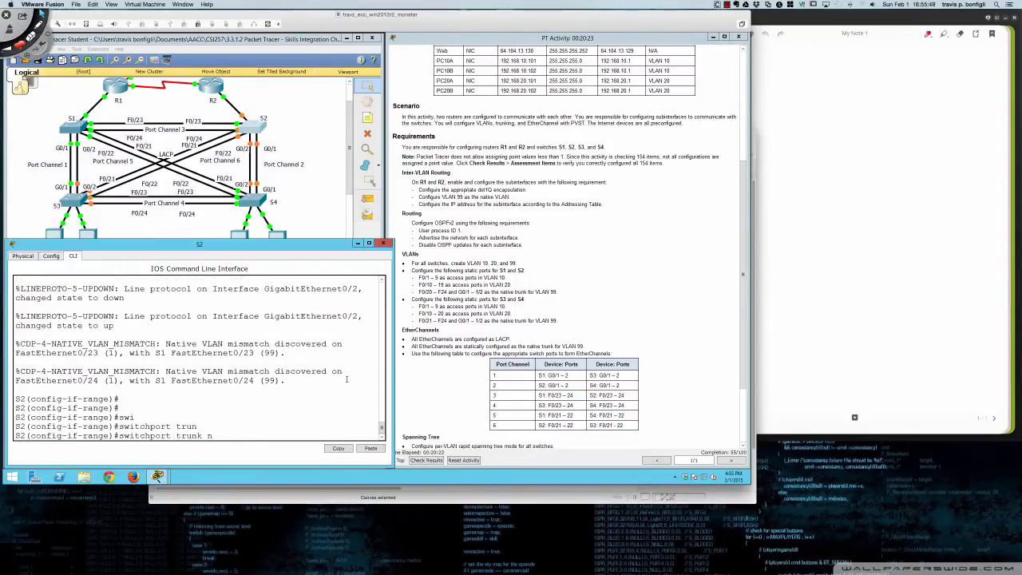
pyautogui.press('Tab')
pyautogui.write('vlan 99')
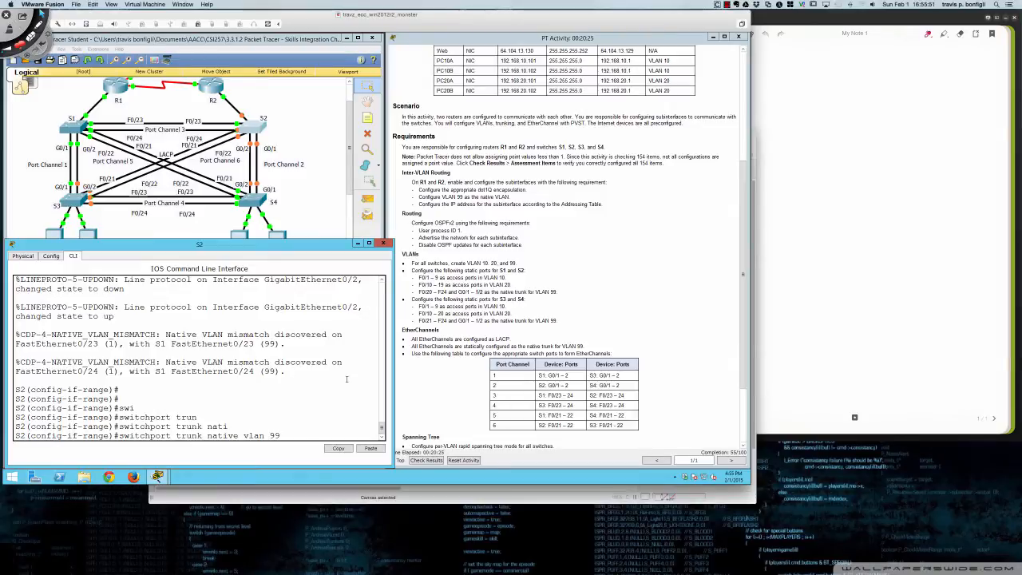
pyautogui.press('Return')
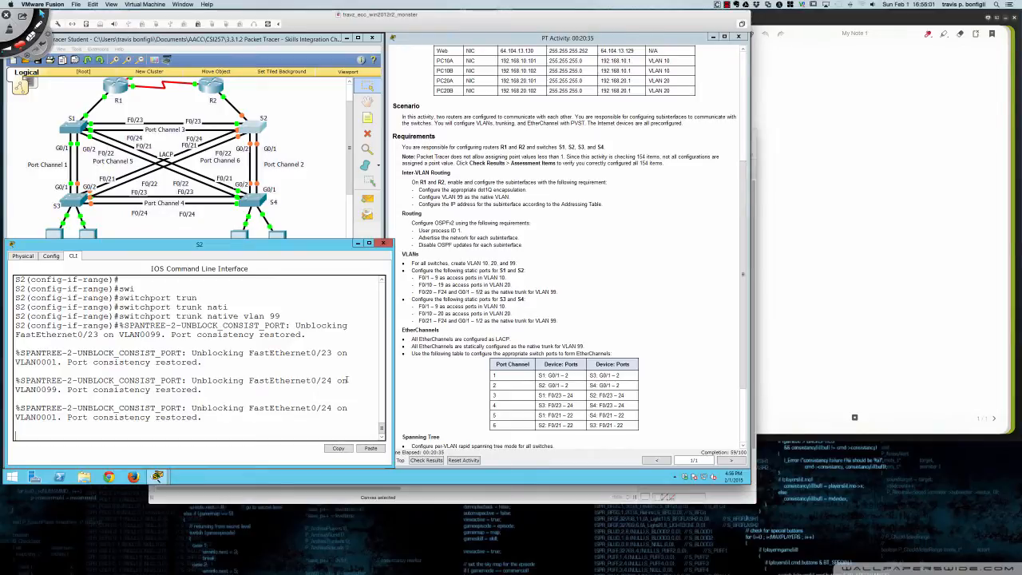
pyautogui.press('Return')
pyautogui.press('Return')
pyautogui.press('Return')
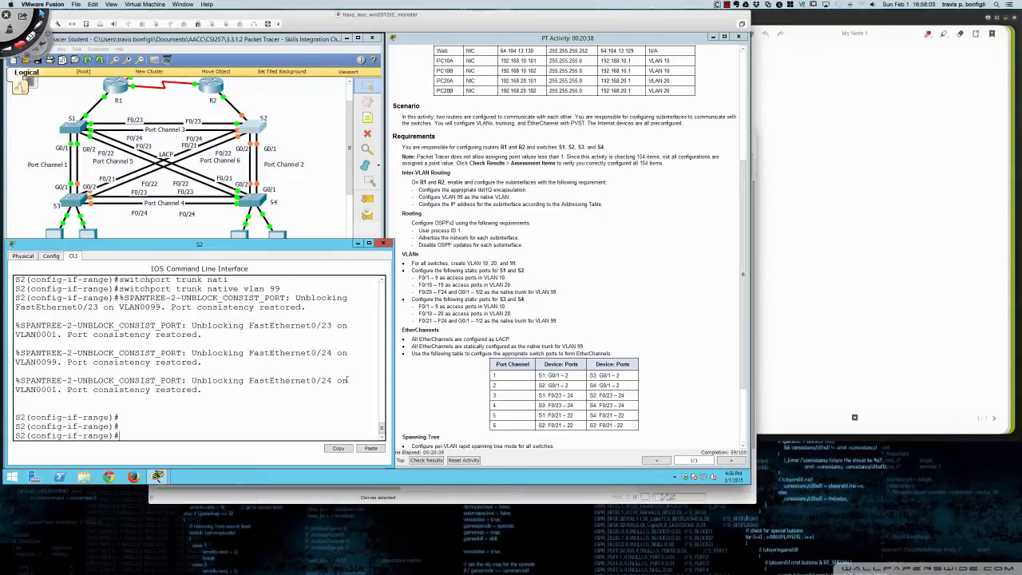
pyautogui.press('Return')
pyautogui.press('Return')
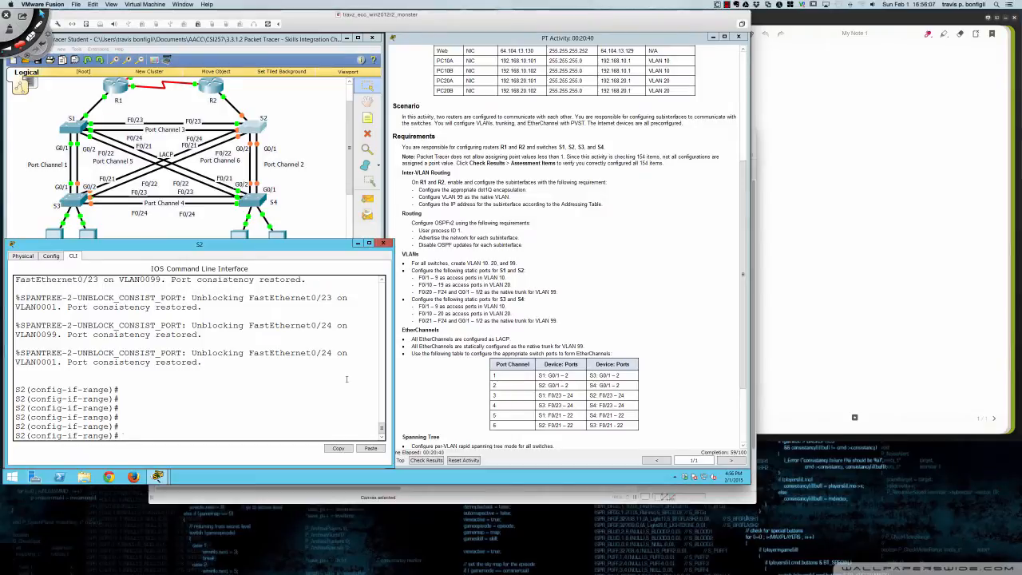
# Display S2's brief IP interface summary with "do sh ip int br" and page through to its end
pyautogui.write('do sh ru')
pyautogui.press('BackSpace')
pyautogui.press('BackSpace')
pyautogui.write('ip int br')
pyautogui.press('Return')
pyautogui.press('space')
pyautogui.press('space')
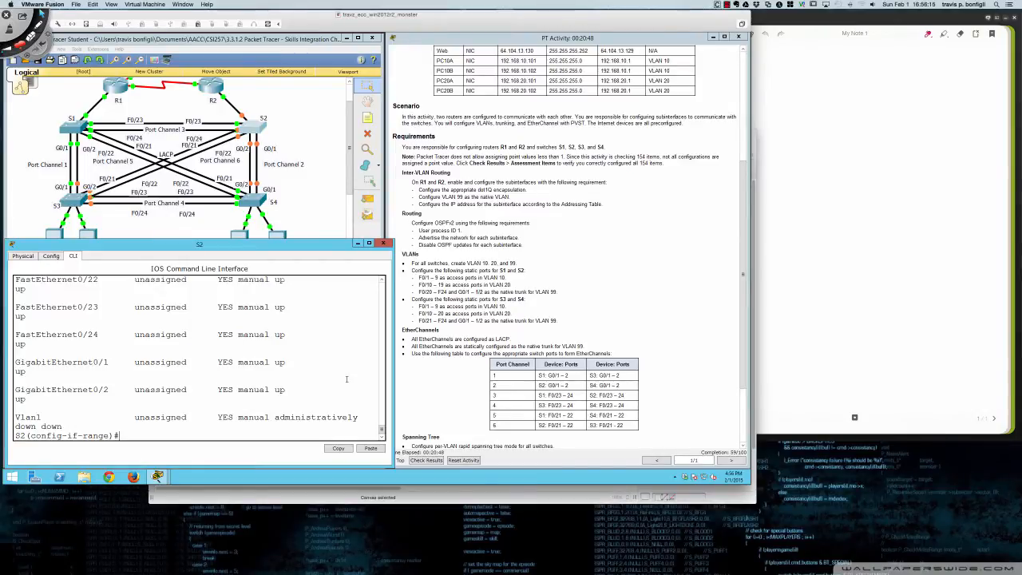
pyautogui.press('Return')
pyautogui.press('Return')
pyautogui.press('Return')
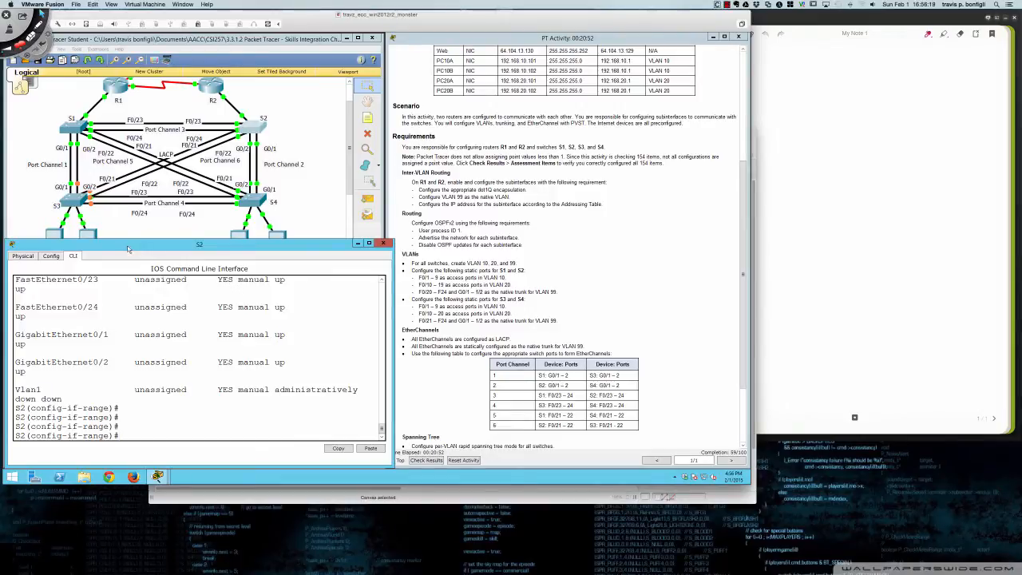
# Open switch S3, place its widened window beside the activity instructions, and bring up its command-line prompt
pyautogui.click(79, 203)
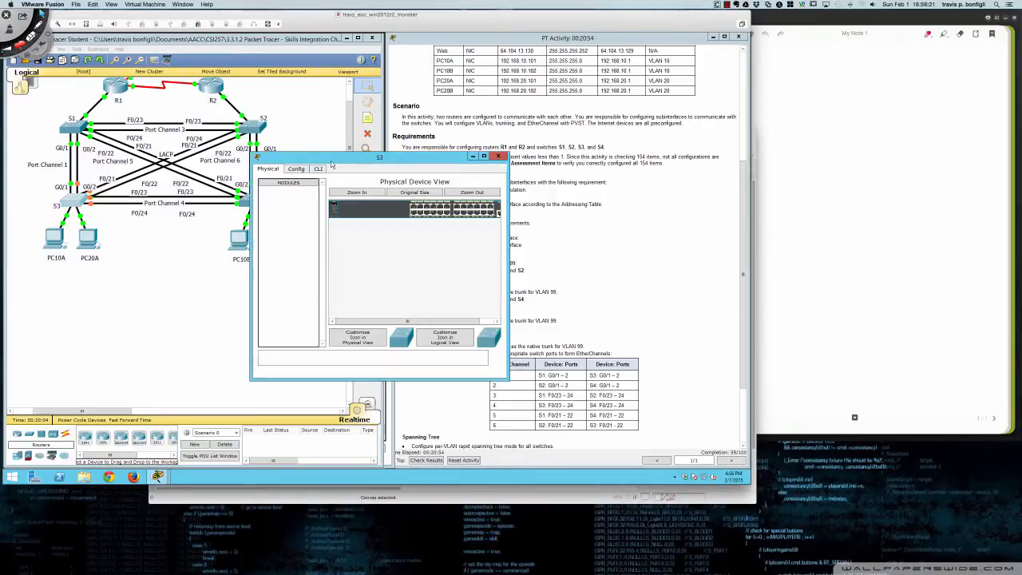
pyautogui.click(90, 240)
pyautogui.moveTo(97, 246); pyautogui.dragTo(90, 250)
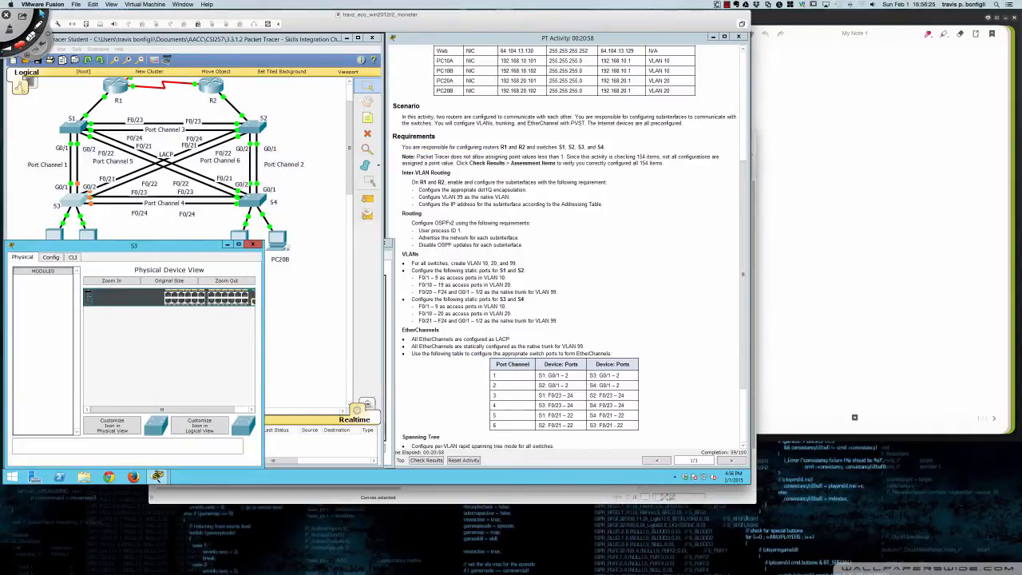
pyautogui.moveTo(264, 352); pyautogui.dragTo(385, 352)
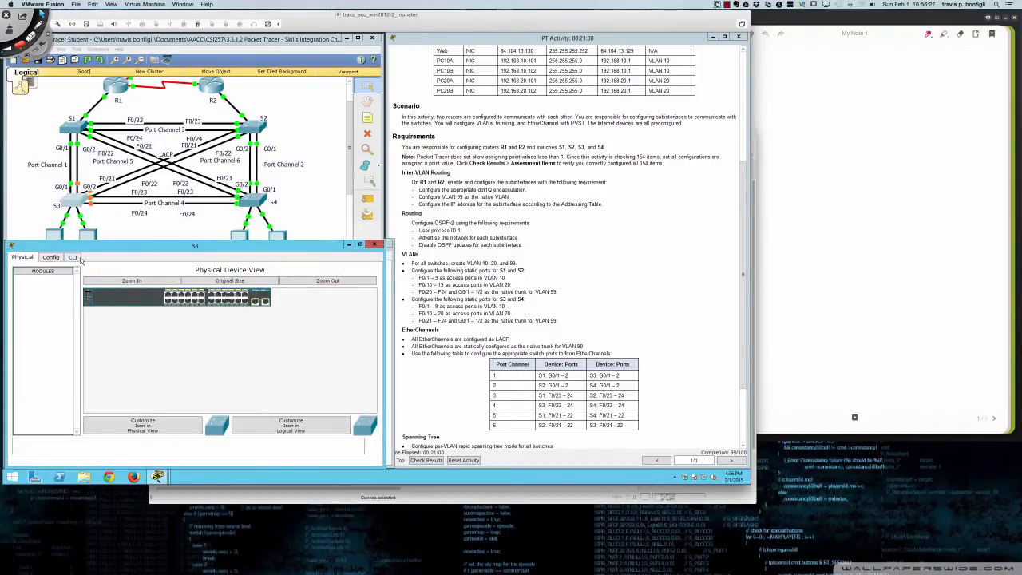
pyautogui.click(73, 257)
pyautogui.press('Return')
pyautogui.press('Return')
pyautogui.press('Return')
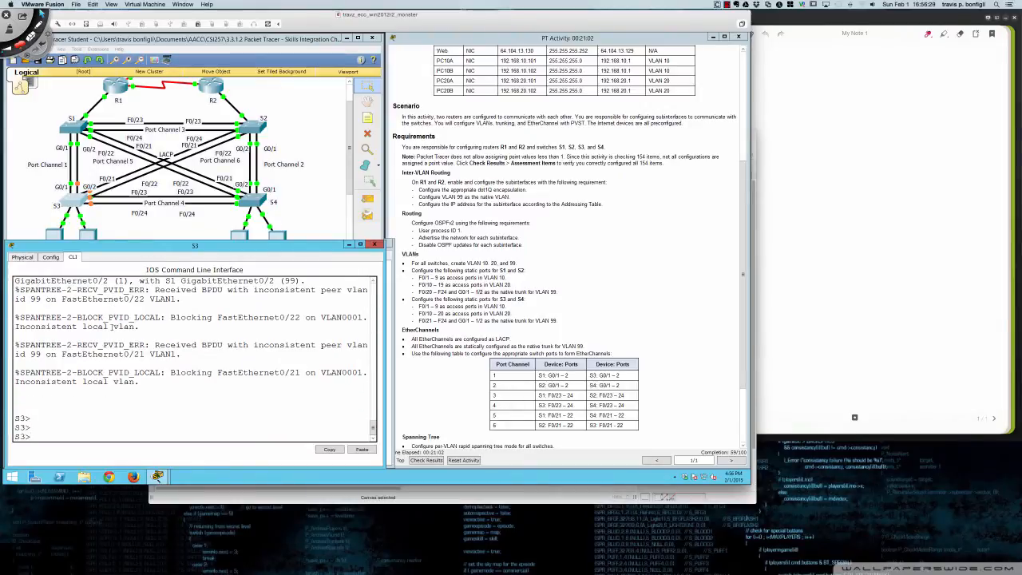
# Enter privileged mode and global configuration mode on S3
pyautogui.write('en')
pyautogui.press('Return')
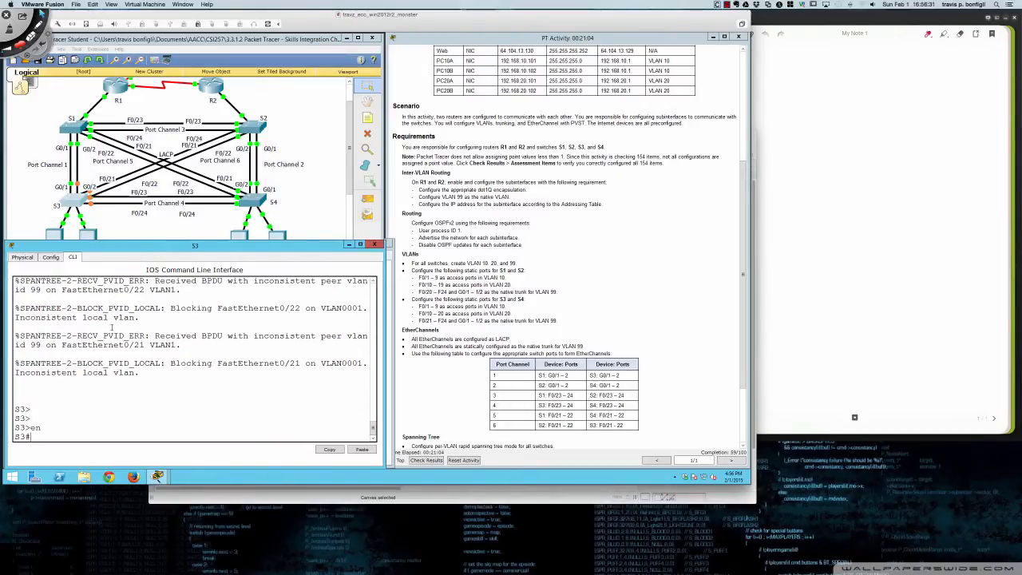
pyautogui.press('Return')
pyautogui.press('Return')
pyautogui.write('conf t')
pyautogui.press('Return')
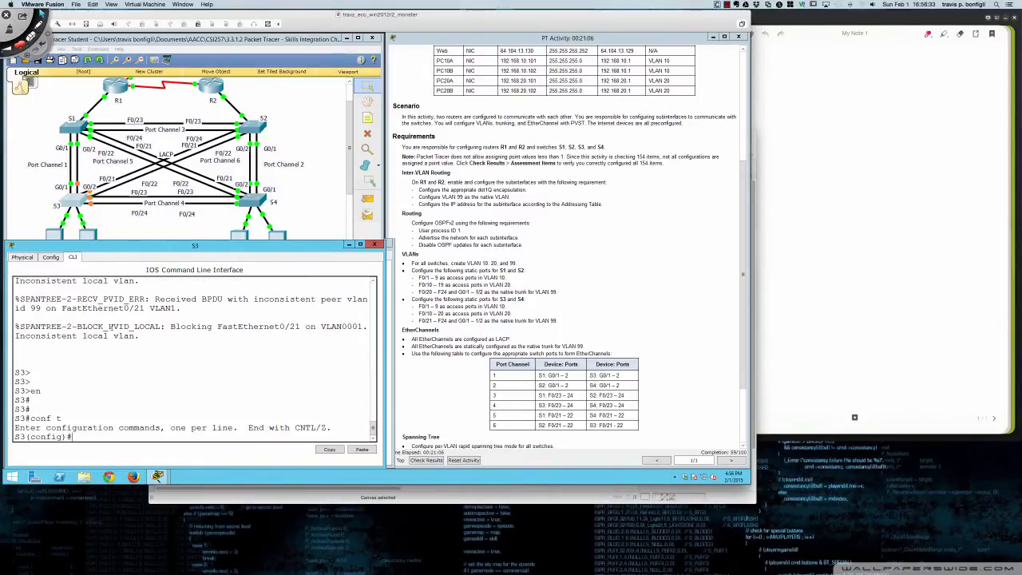
# Create VLANs 10, 20 and 99 on S3
pyautogui.write('vlan 10')
pyautogui.press('Return')
pyautogui.write('vlan 20')
pyautogui.press('Return')
pyautogui.write('vlan')
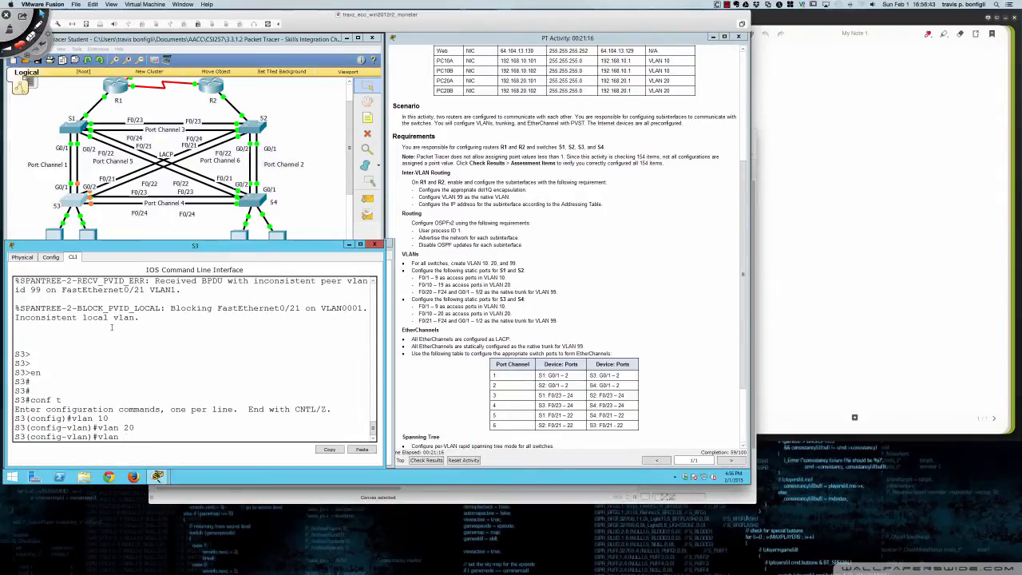
pyautogui.write(' 99')
pyautogui.press('Return')
pyautogui.press('Return')
pyautogui.press('Return')
pyautogui.press('Return')
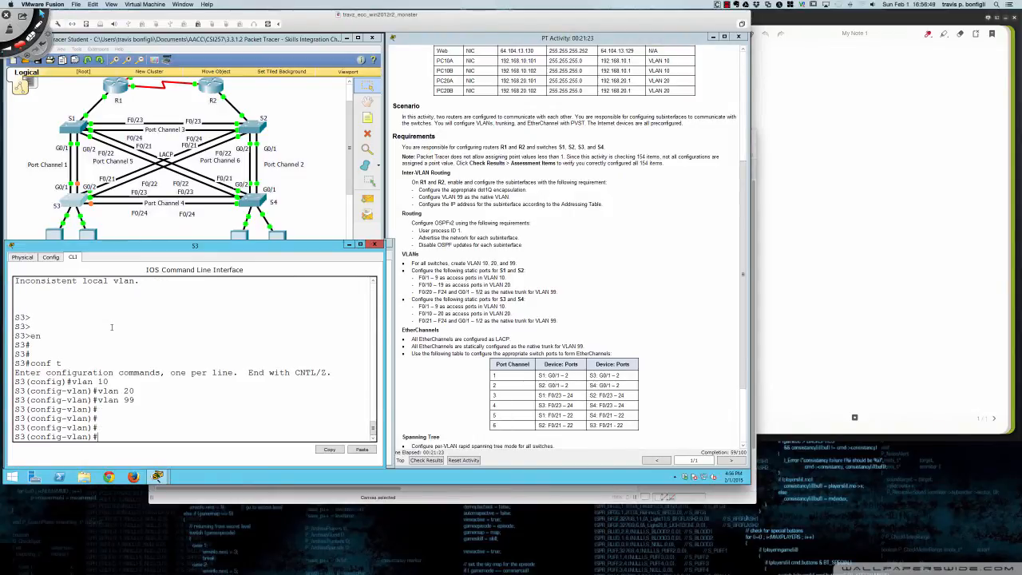
# Select S3's interface range fa0/1 - 9 and enable these ports
pyautogui.write('int ')
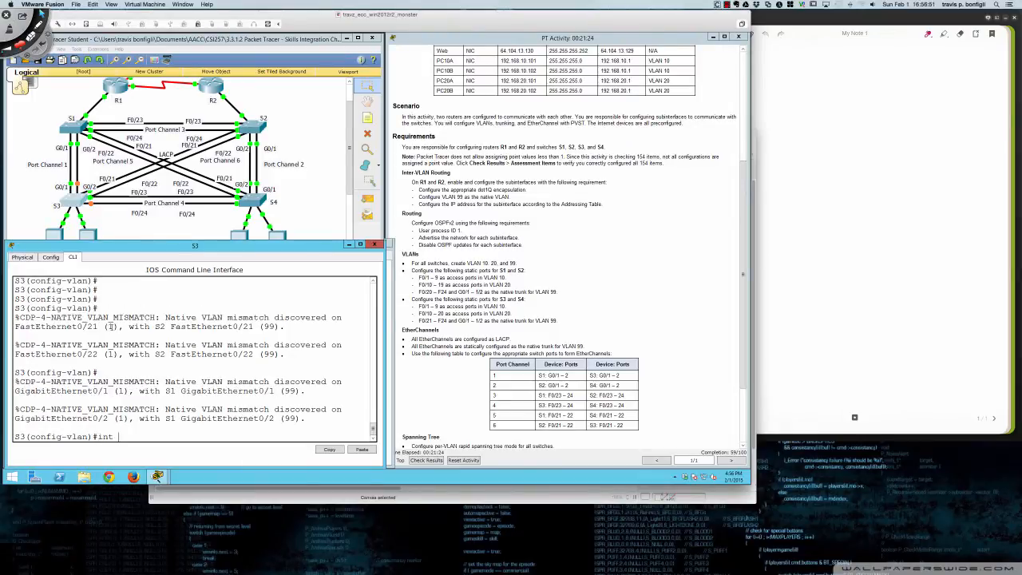
pyautogui.write('ra fa0/1')
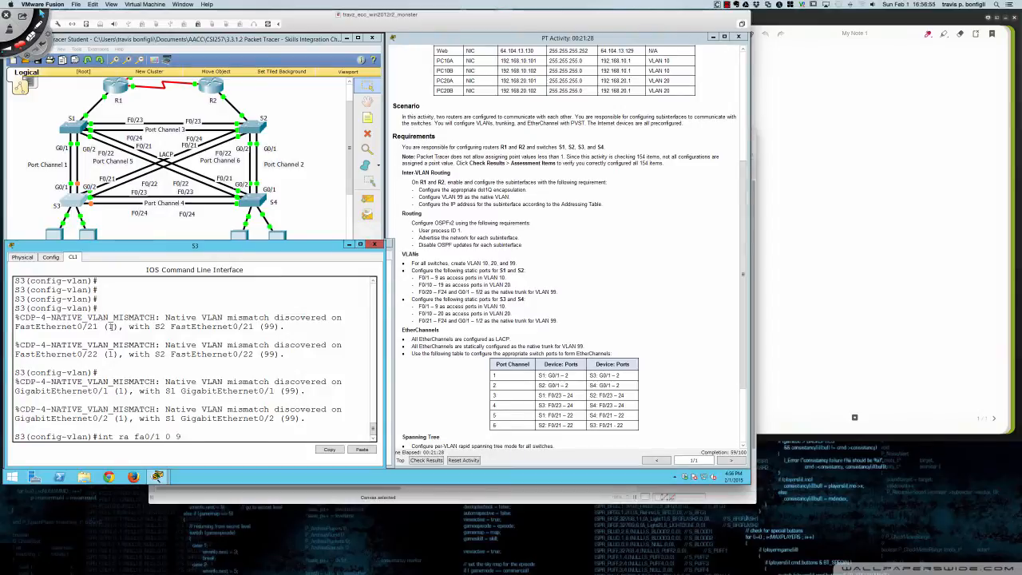
pyautogui.write(' - 9')
pyautogui.press('Return')
pyautogui.write('no shut')
pyautogui.press('Return')
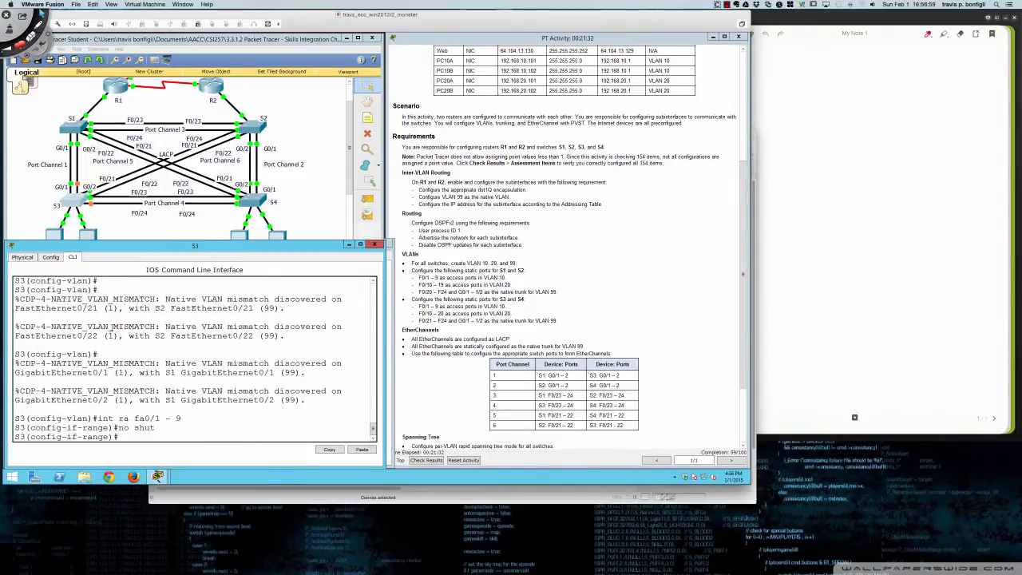
# Set S3's ports fa0/1 - 9 to access mode
pyautogui.write('swi')
pyautogui.press('Tab')
pyautogui.write('mode acces')
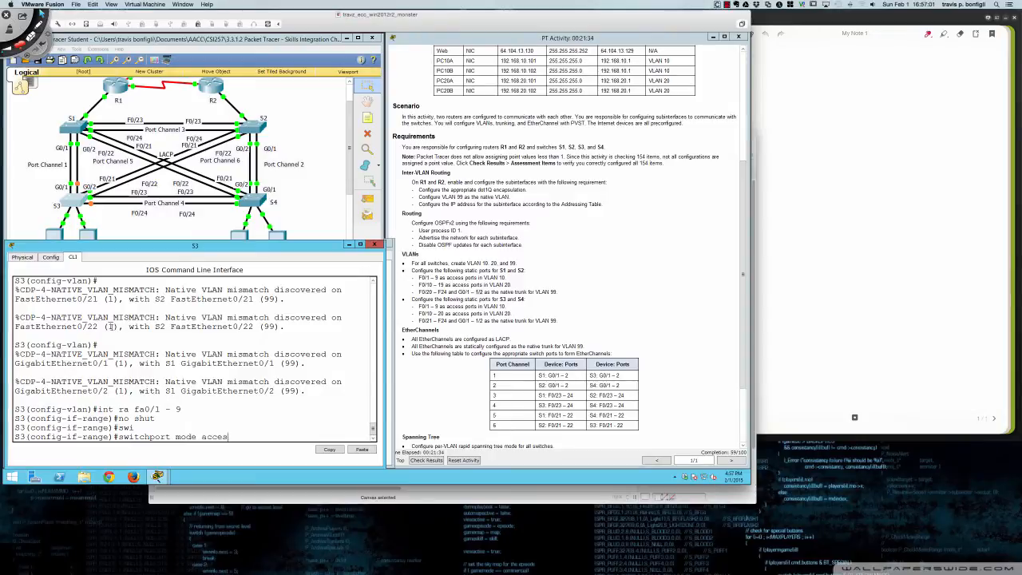
pyautogui.press('Return')
# Assign S3's ports fa0/1 - 9 to access VLAN 10
pyautogui.write('swi')
pyautogui.press('Tab')
pyautogui.press('Tab')
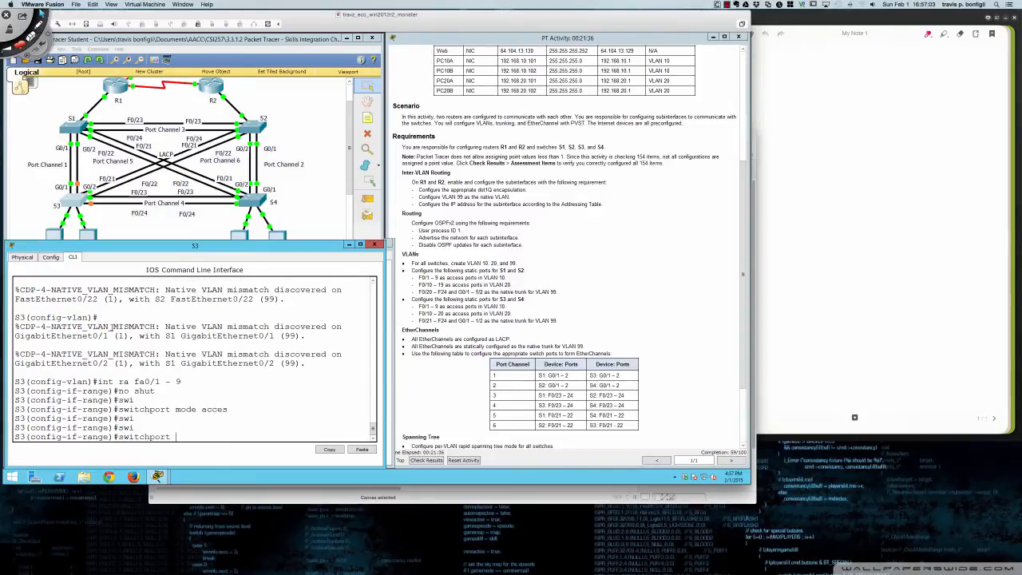
pyautogui.write('acc')
pyautogui.press('Tab')
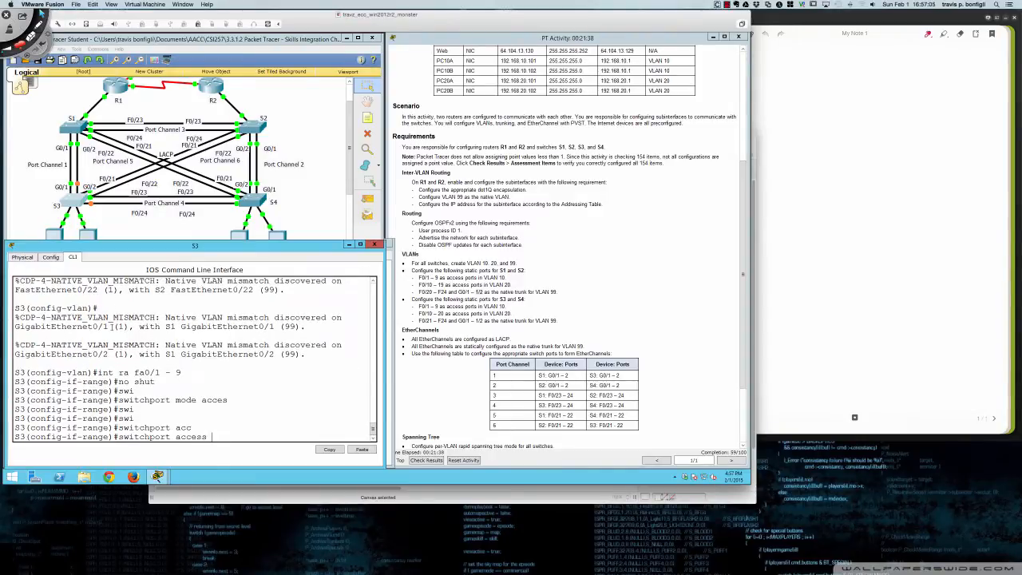
pyautogui.write('vlan 10')
pyautogui.press('Return')
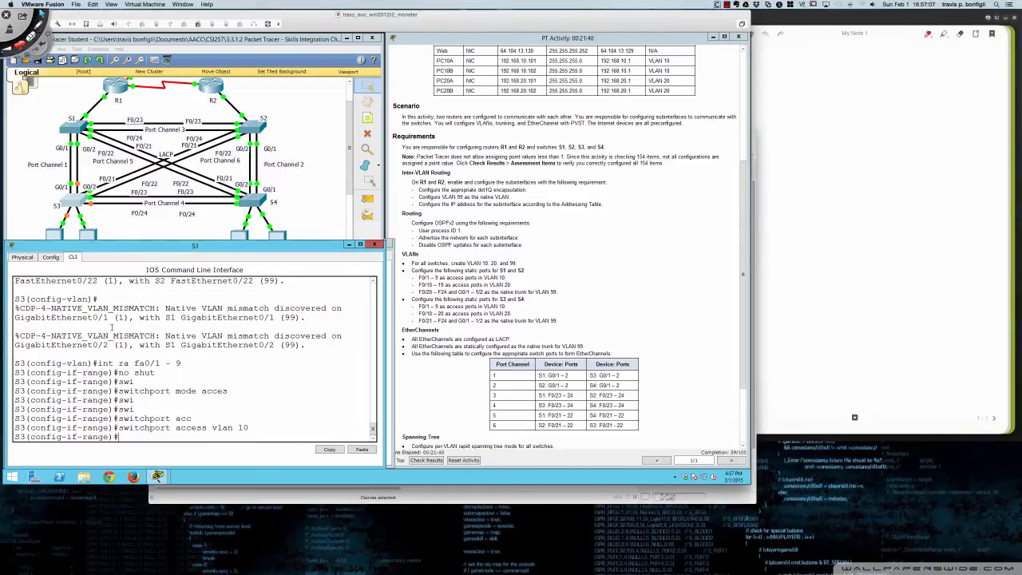
# Select S3's interface range fa0/10 - 20 and enable these ports
pyautogui.write('int ra fa0/10 - 20')
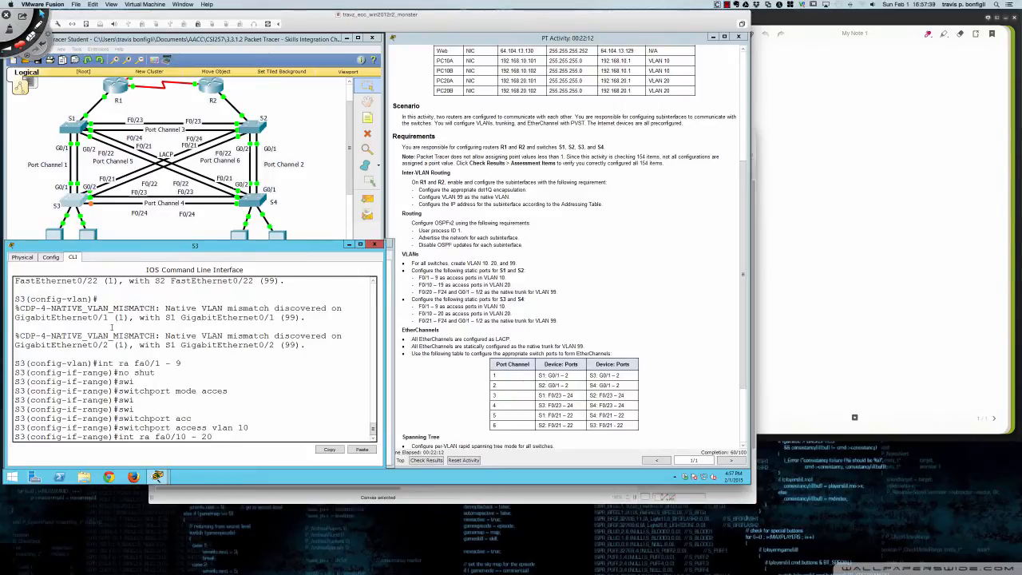
pyautogui.press('Return')
pyautogui.write('no shut')
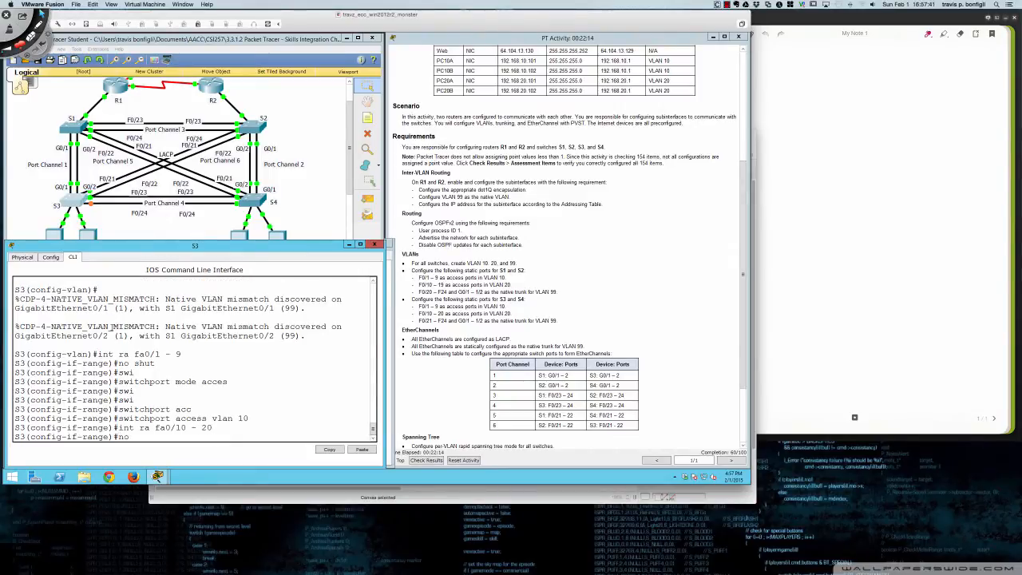
pyautogui.press('Return')
# Set S3's ports fa0/10 - 20 to access mode
pyautogui.write('swi')
pyautogui.press('Tab')
pyautogui.write('mode acc')
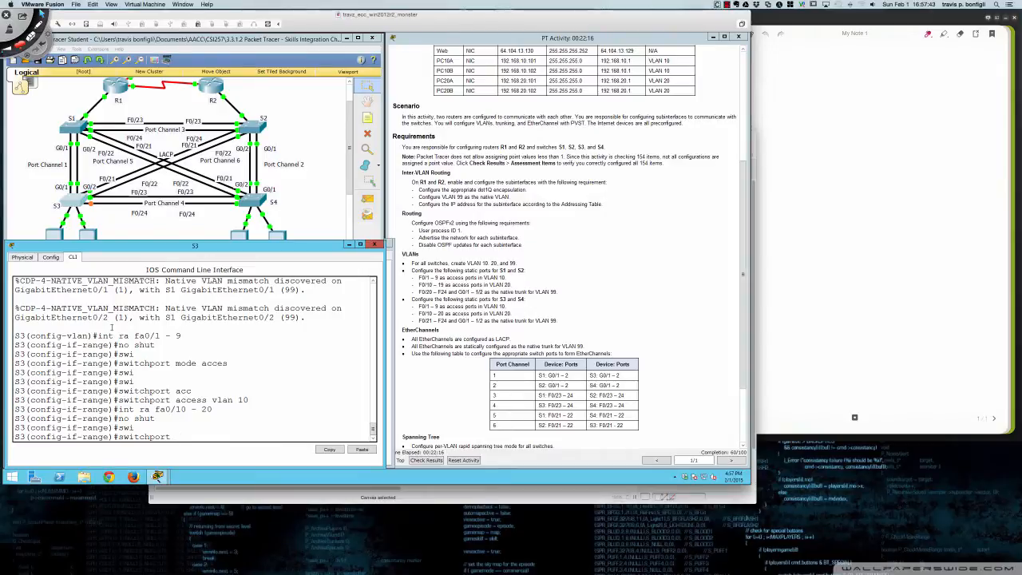
pyautogui.write('ess')
pyautogui.press('Return')
# Assign S3's ports fa0/10 - 20 to access VLAN 20
pyautogui.write('swi')
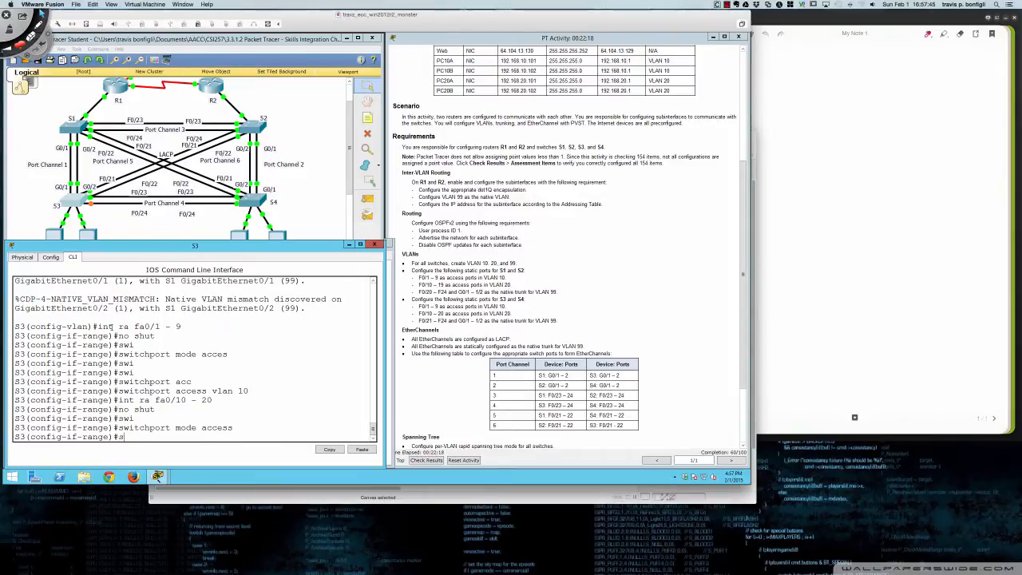
pyautogui.press('Tab')
pyautogui.write('acc')
pyautogui.press('Tab')
pyautogui.write('vlan ')
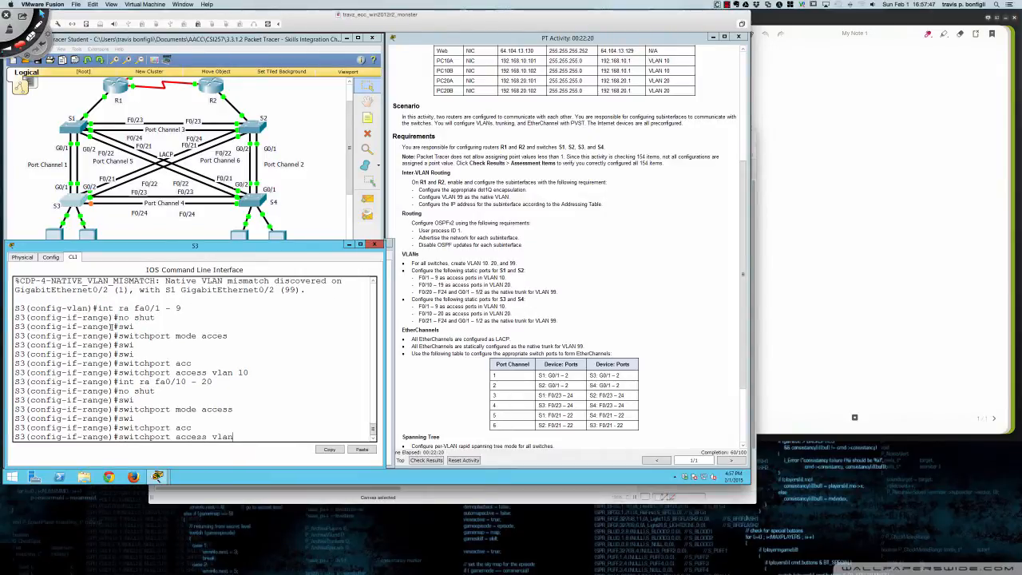
pyautogui.write('20')
pyautogui.press('Return')
# Select S3's interface range fa0/21 - 24, gi0/1 - 2 and enable these ports
pyautogui.write('int fa')
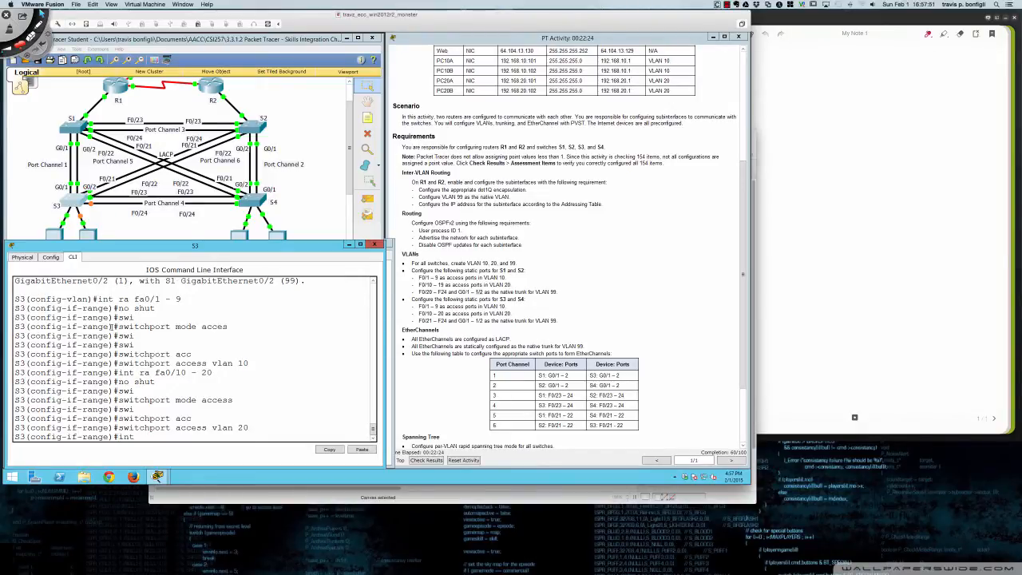
pyautogui.press('BackSpace')
pyautogui.press('BackSpace')
pyautogui.press('BackSpace')
pyautogui.write('ra fa')
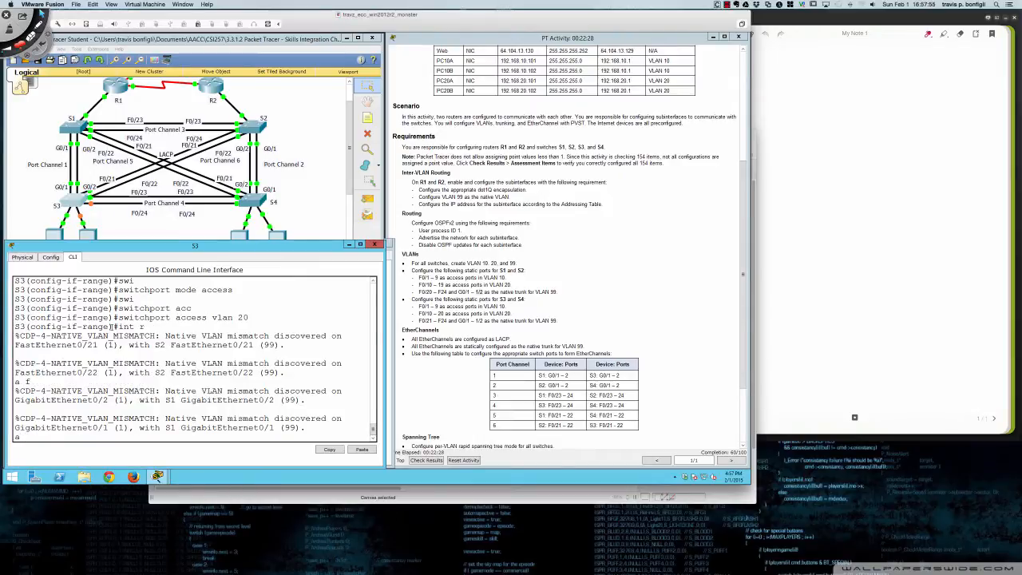
pyautogui.write('0/21 - 24, gi0/1 - 2')
pyautogui.press('Return')
pyautogui.press('Return')
pyautogui.press('Return')
pyautogui.press('Return')
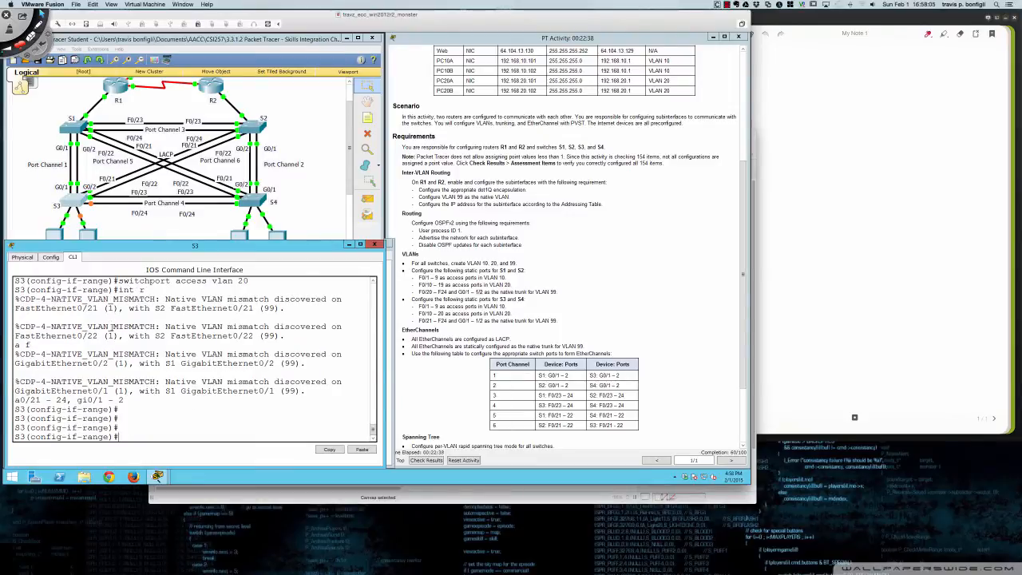
pyautogui.write('s')
pyautogui.write('no th')
pyautogui.write('hut')
pyautogui.press('Return')
# Set S3's ports fa0/21 - 24 and gi0/1 - 2 to trunk mode
pyautogui.write('swi')
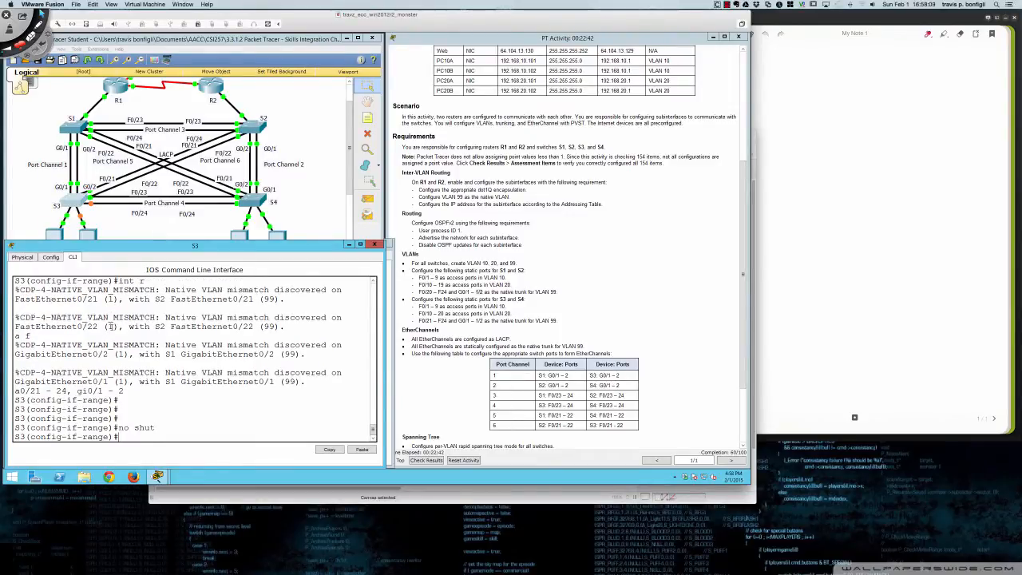
pyautogui.press('Tab')
pyautogui.write('mode trunk')
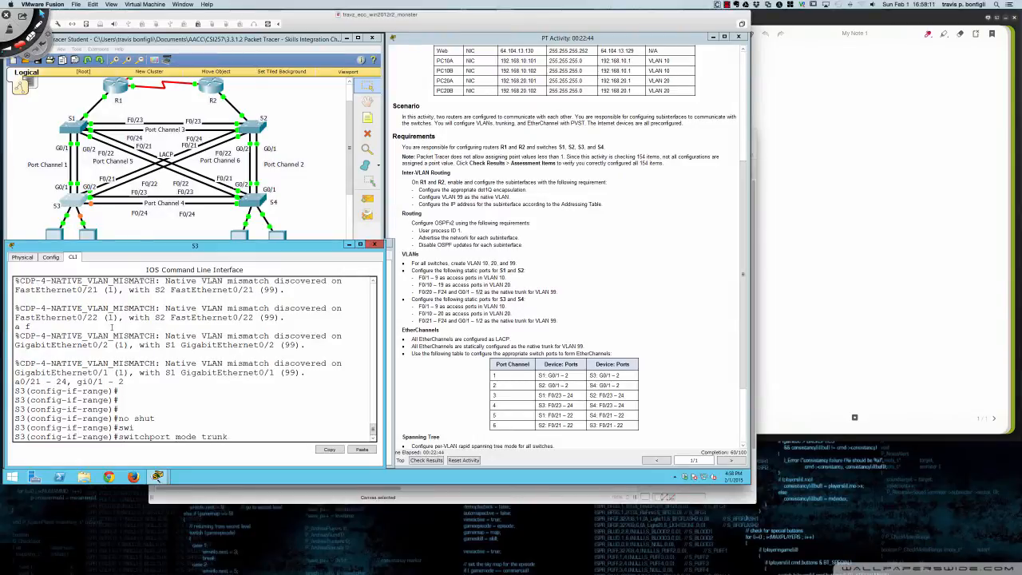
pyautogui.press('Return')
# Set VLAN 99 as the native VLAN on S3's trunk ports fa0/21 - 24 and gi0/1 - 2
pyautogui.write('swi')
pyautogui.press('Tab')
pyautogui.write('tru')
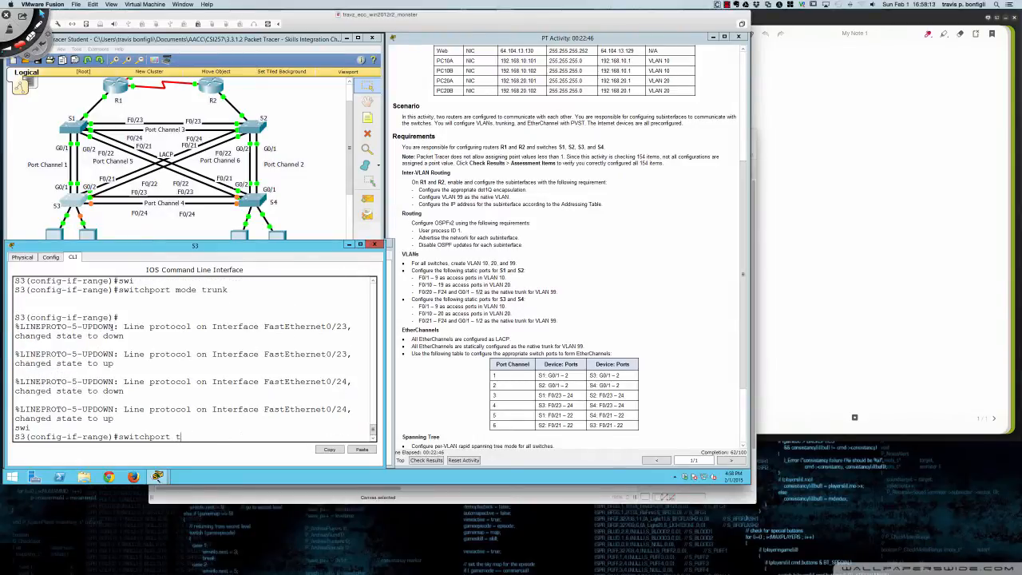
pyautogui.press('Tab')
pyautogui.write('nati')
pyautogui.press('Tab')
pyautogui.write('v')
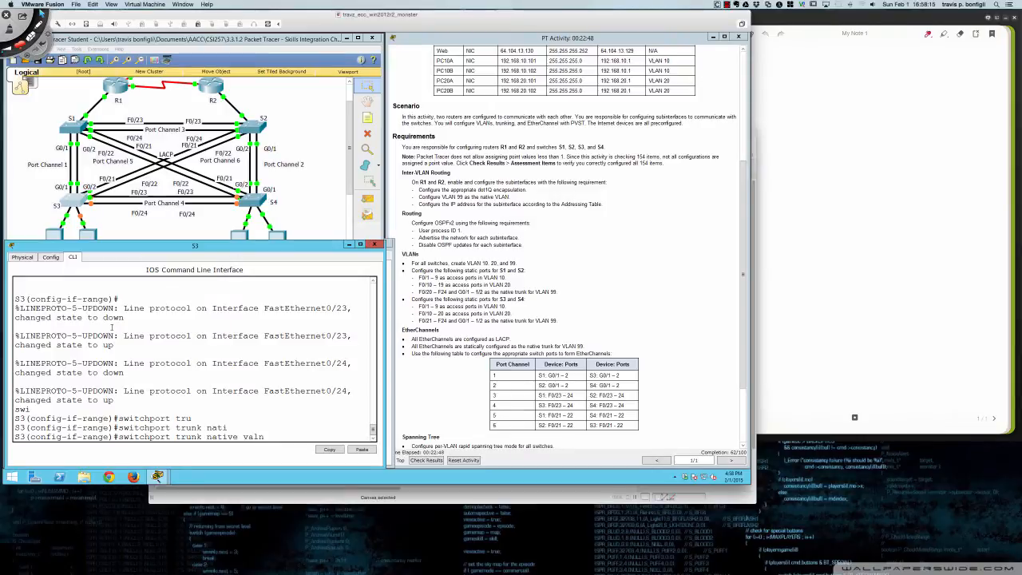
pyautogui.write('lan 99')
pyautogui.press('Return')
pyautogui.press('Return')
pyautogui.press('Return')
pyautogui.press('Return')
pyautogui.press('Return')
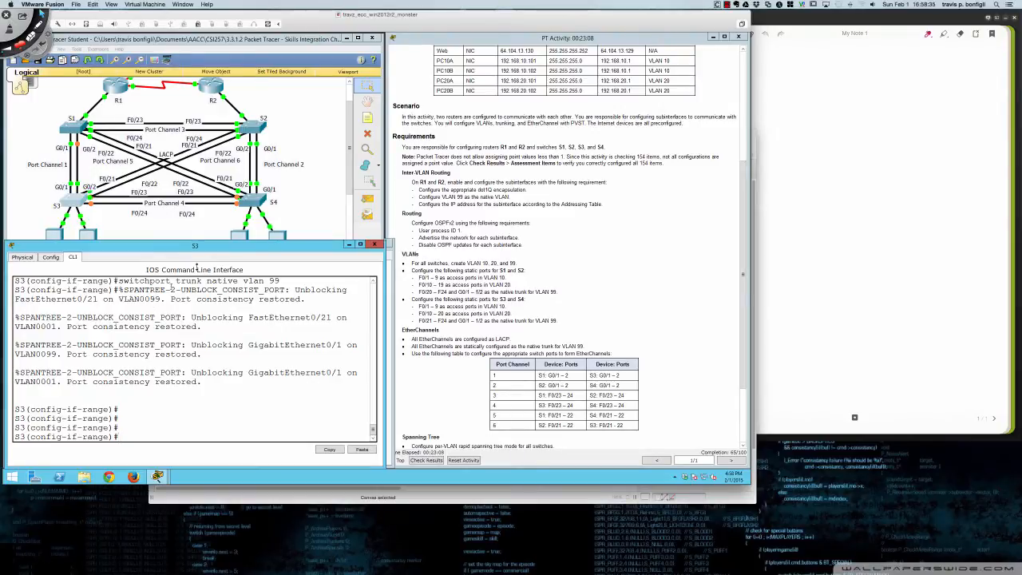
# Open switch S4's command-line interface, placing its window below the switch topology and widening it
pyautogui.click(256, 202)
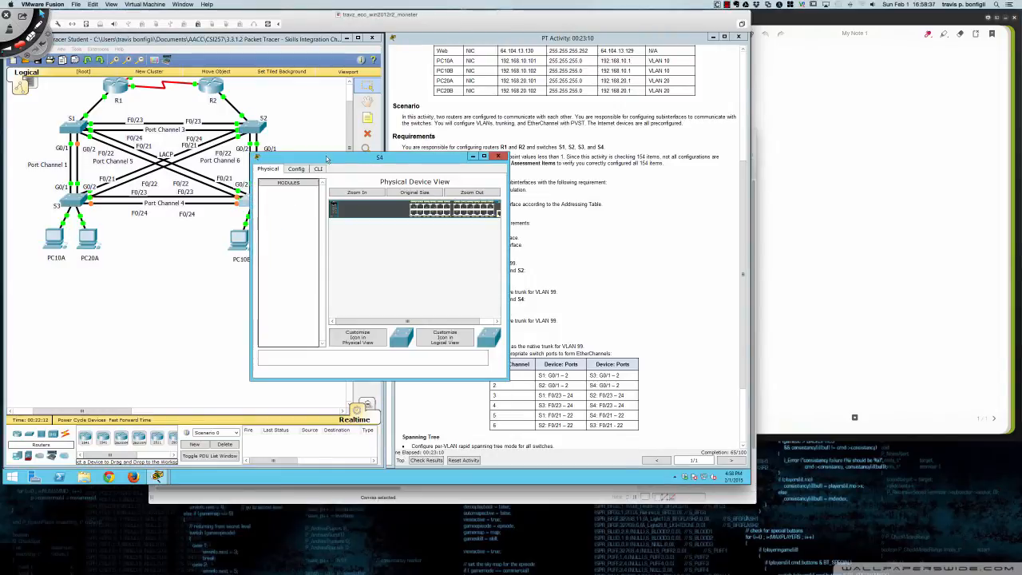
pyautogui.moveTo(325, 157); pyautogui.dragTo(78, 245)
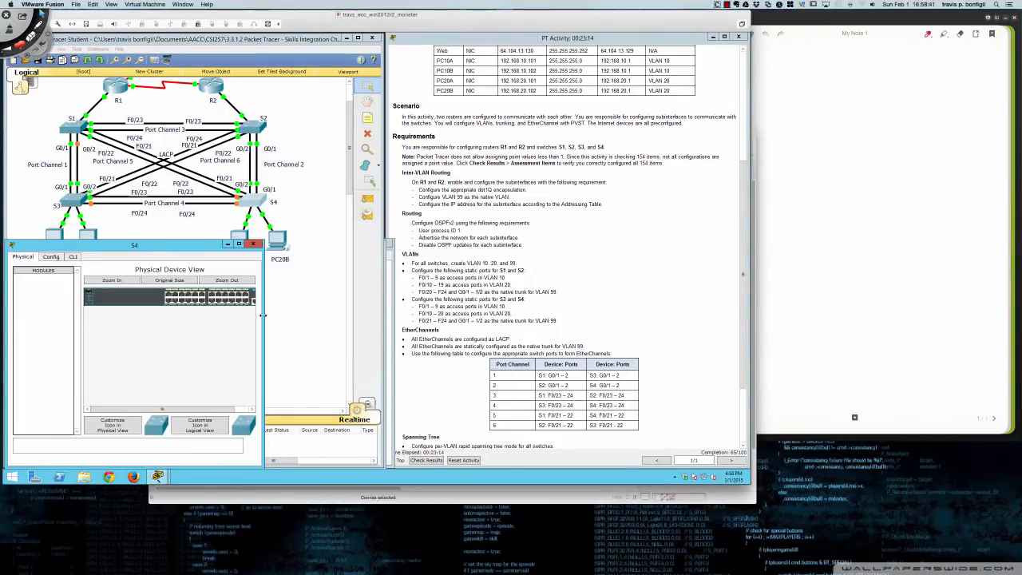
pyautogui.moveTo(264, 320); pyautogui.dragTo(391, 317)
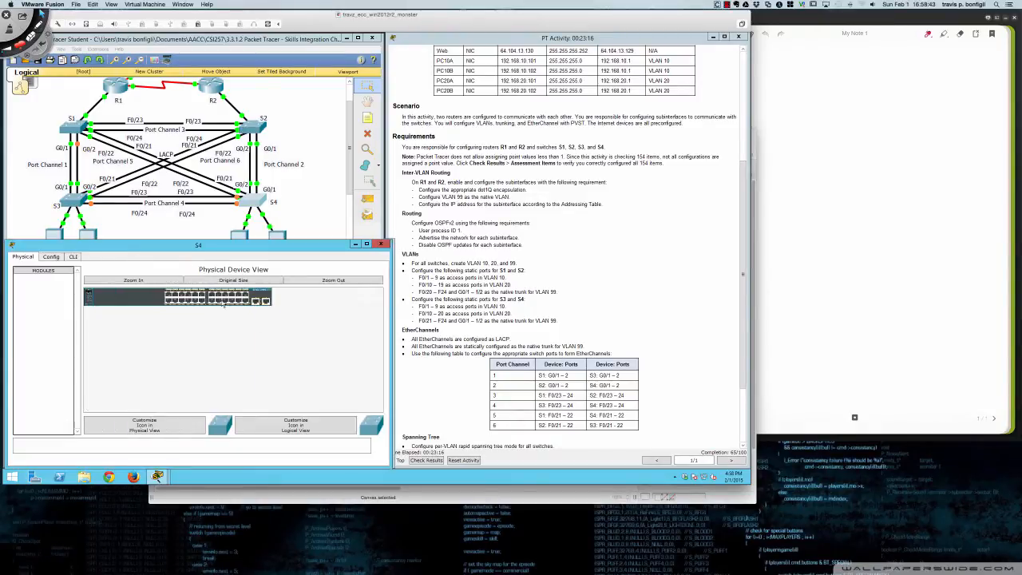
pyautogui.click(74, 258)
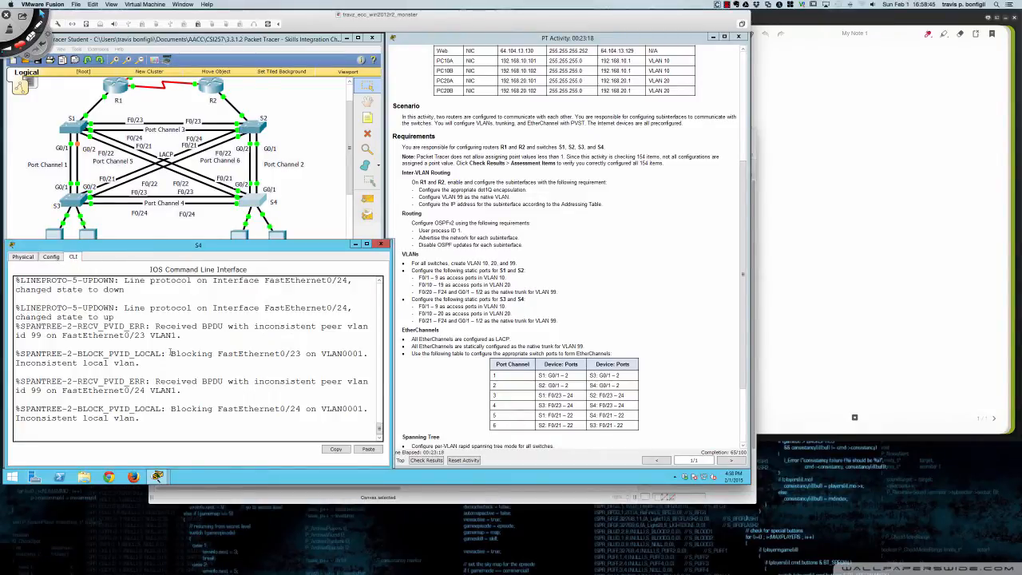
# Enter privileged mode and then global configuration mode on S4
pyautogui.press('Return')
pyautogui.press('Return')
pyautogui.press('Return')
pyautogui.press('Return')
pyautogui.press('Return')
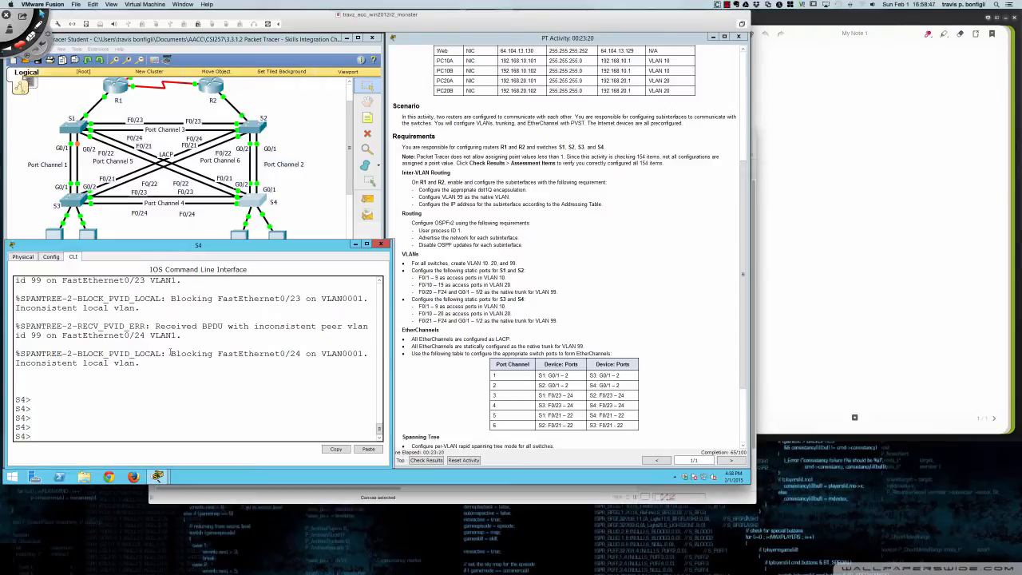
pyautogui.write('en')
pyautogui.press('Return')
pyautogui.write('conf t')
pyautogui.press('Return')
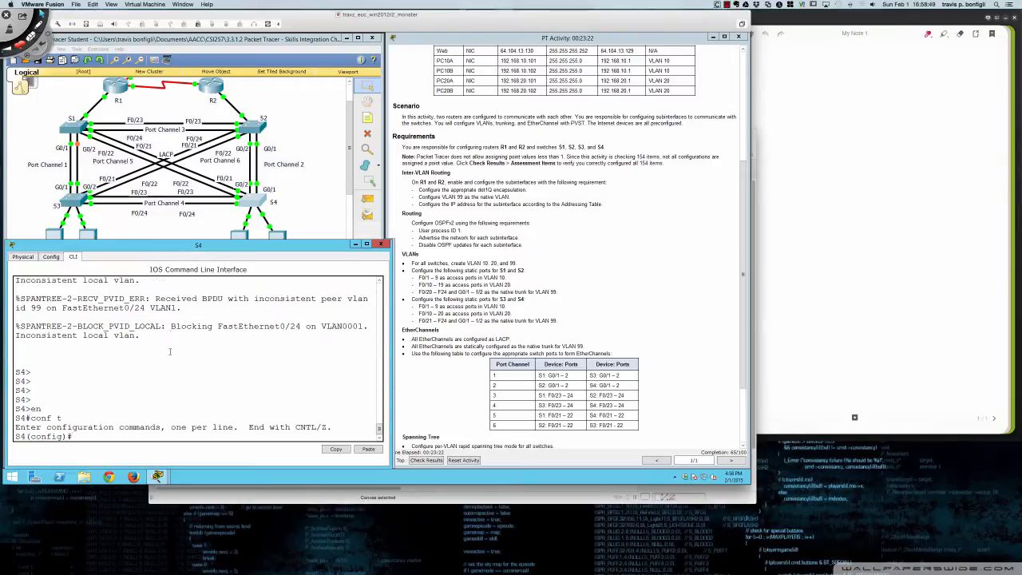
# Create VLANs 10, 20 and 99 on S4
pyautogui.write('vlan 10')
pyautogui.press('Return')
pyautogui.write('vlan')
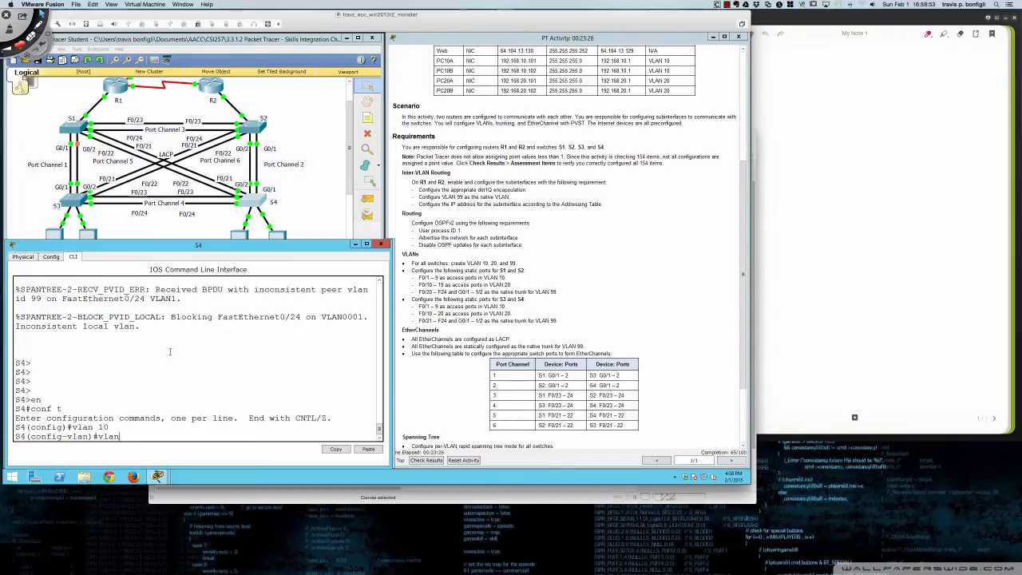
pyautogui.write(' 20')
pyautogui.press('Return')
pyautogui.write('vlan 9')
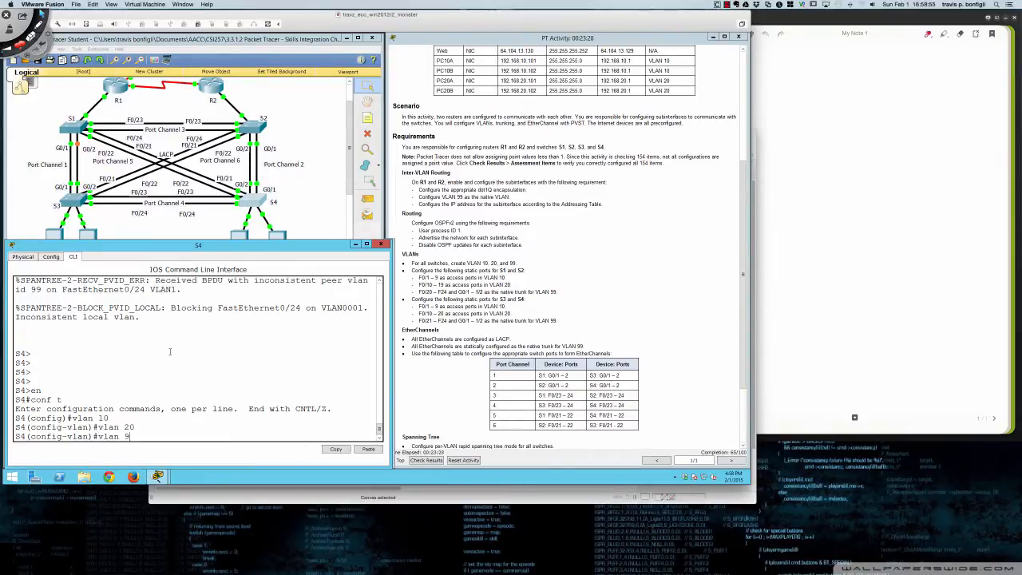
pyautogui.write('9')
pyautogui.press('Return')
pyautogui.press('Return')
pyautogui.press('Return')
pyautogui.press('Return')
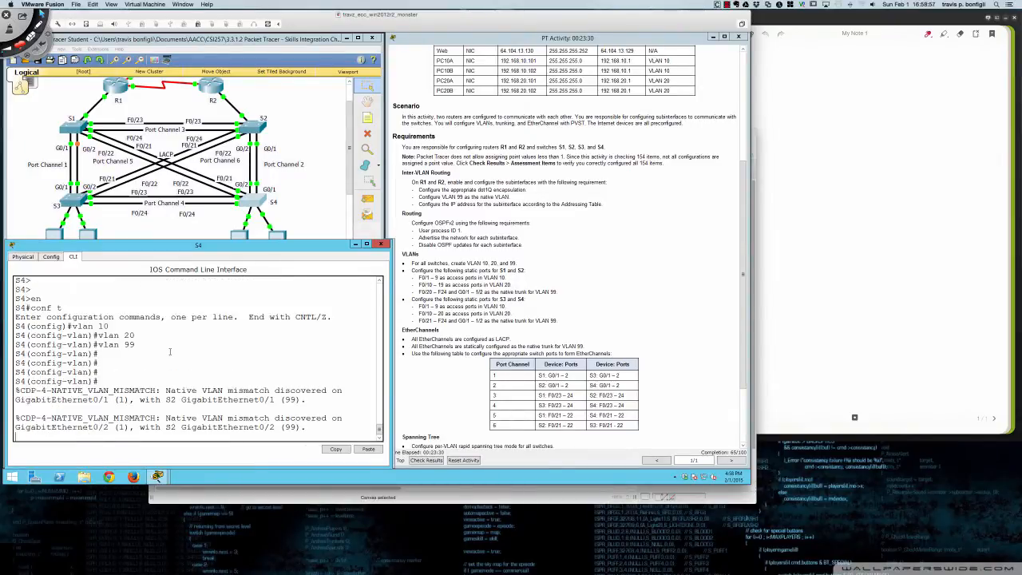
pyautogui.press('Return')
pyautogui.press('Return')
pyautogui.press('Return')
pyautogui.press('Return')
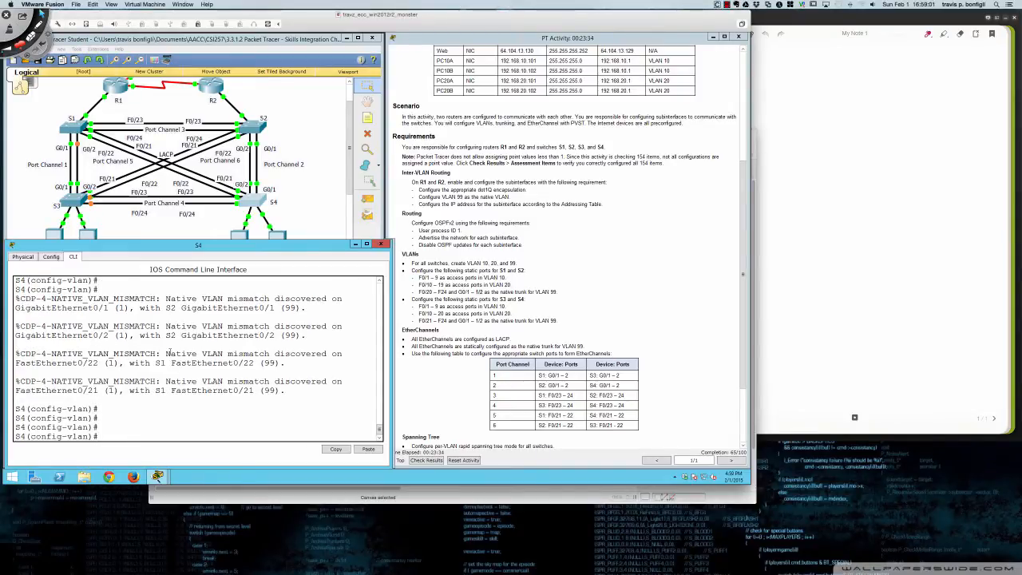
# Select S4's interface range fa0/1 - 9 and enable these ports
pyautogui.write('int ra fa0/1 - 9')
pyautogui.press('Return')
pyautogui.write('no shut')
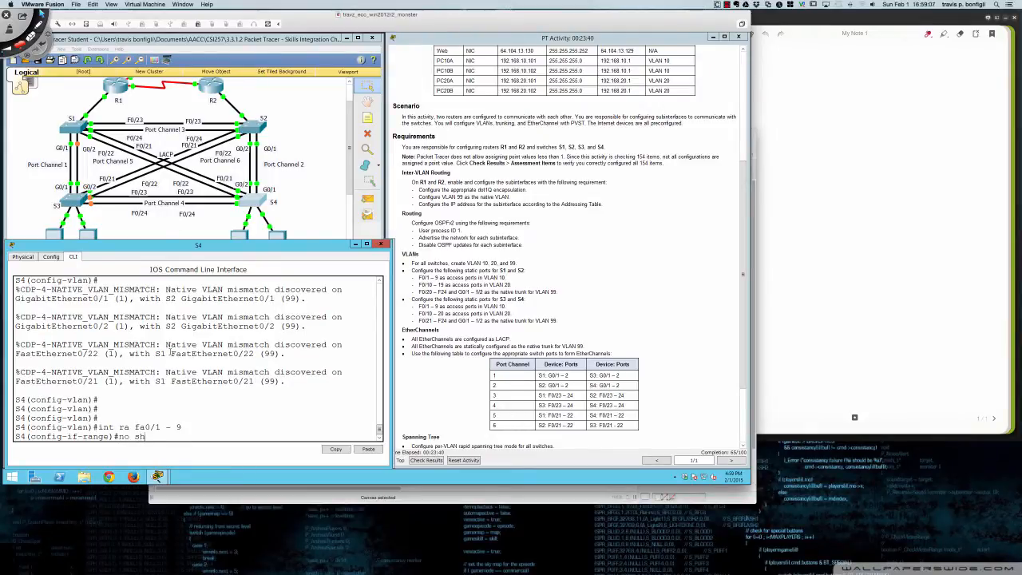
pyautogui.press('Return')
# Set S4's ports fa0/1 - 9 to access mode
pyautogui.write('swi')
pyautogui.press('Tab')
pyautogui.write('mode acc')
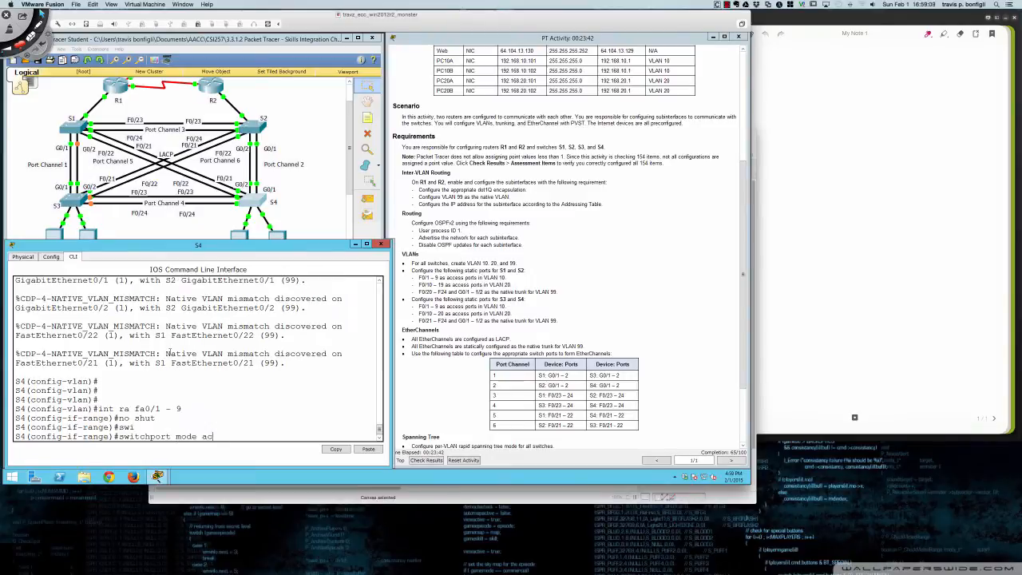
pyautogui.press('Return')
# Assign S4's ports fa0/1 - 9 to access VLAN 10
pyautogui.write('swi')
pyautogui.press('Tab')
pyautogui.write('acc')
pyautogui.press('Tab')
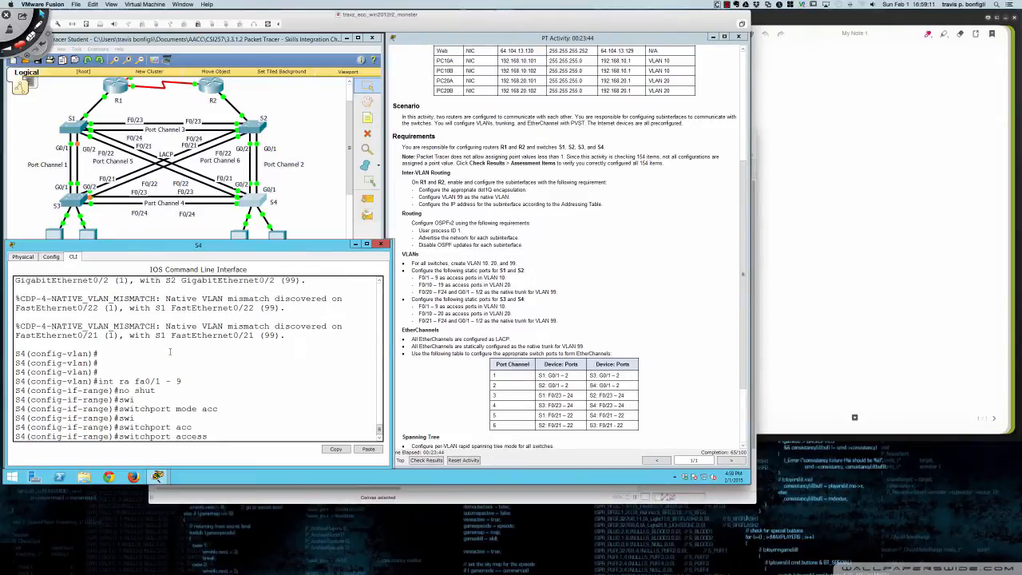
pyautogui.write('vlan 10')
pyautogui.press('Return')
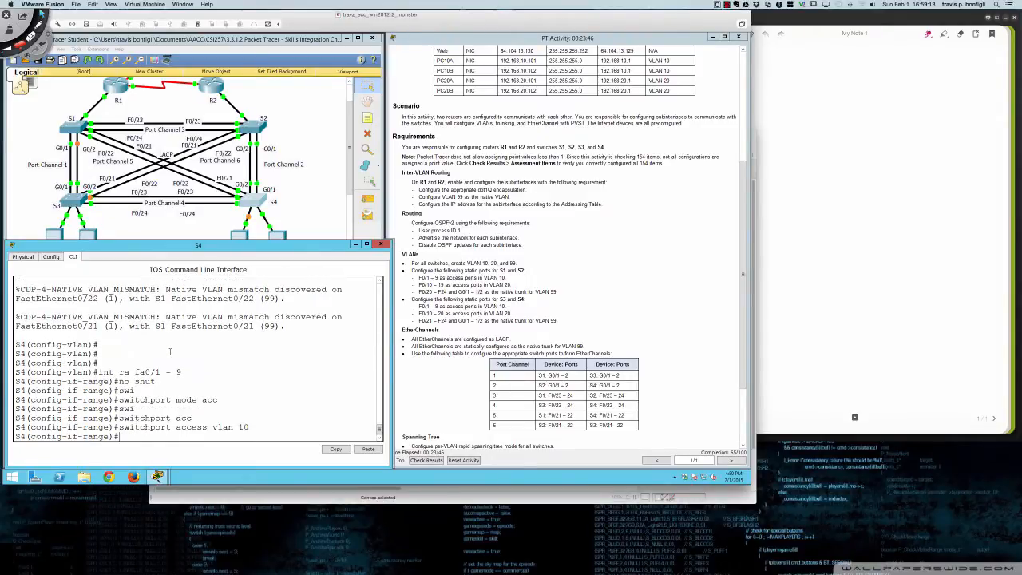
# Select S4's interface range fa0/10 - 20 and enable these ports
pyautogui.write('int ra fa0/10 - 20')
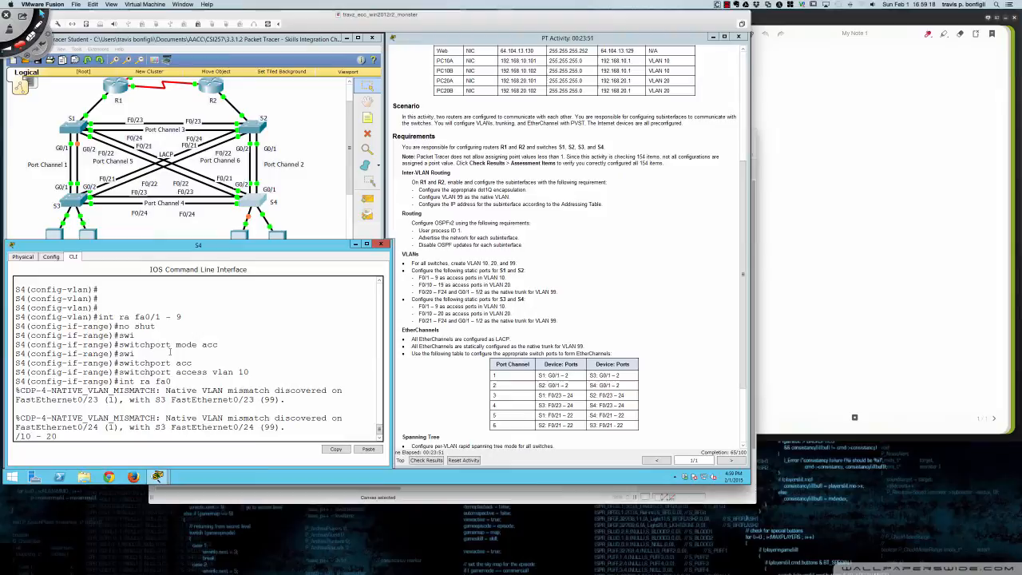
pyautogui.press('Return')
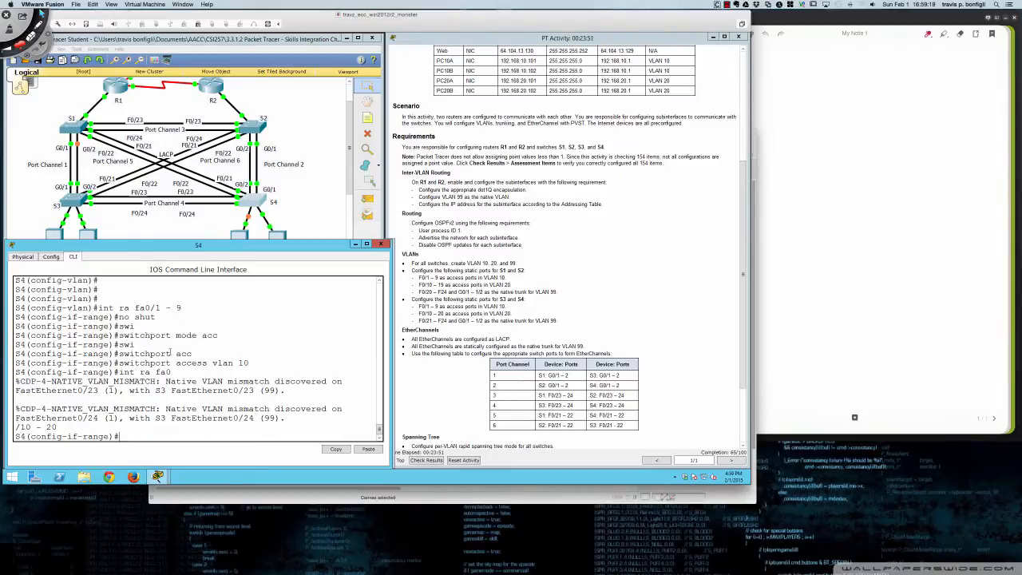
pyautogui.write('no shut')
pyautogui.press('Return')
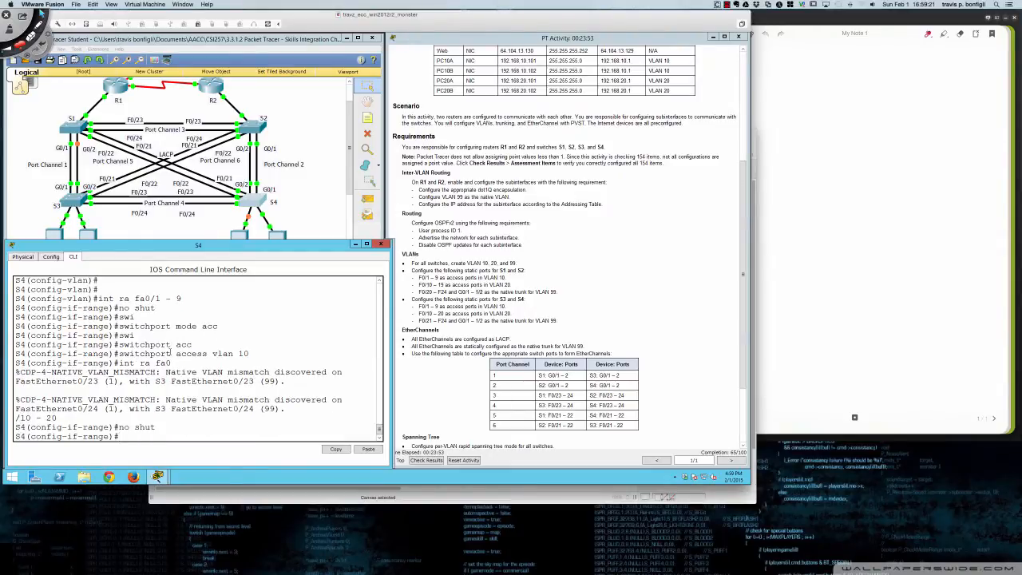
# Set S4's ports fa0/10 - 20 to access mode
pyautogui.write('swi')
pyautogui.press('Tab')
pyautogui.write('mode a')
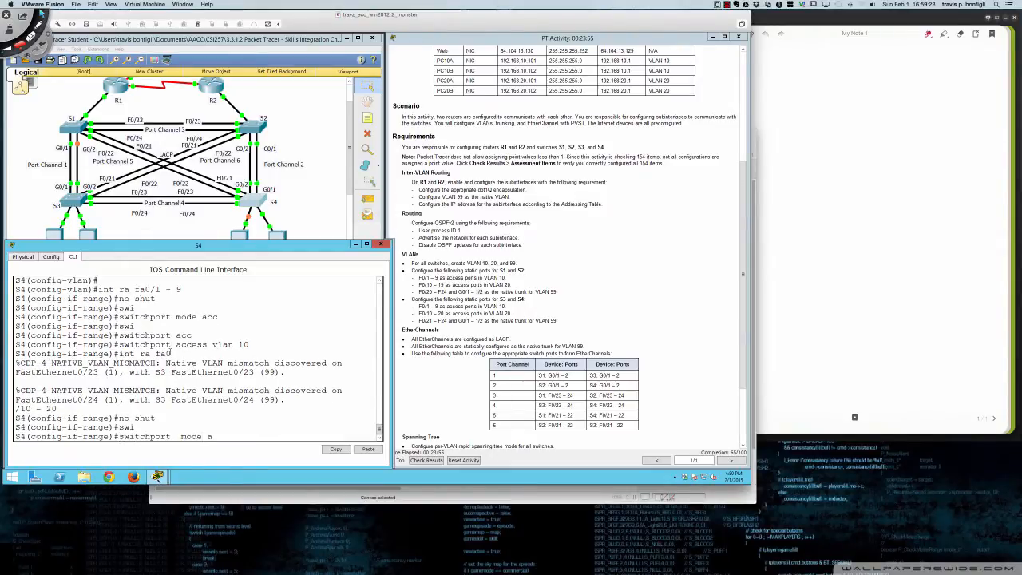
pyautogui.write('cc')
pyautogui.press('Tab')
pyautogui.press('Return')
# Assign S4's ports fa0/10 - 20 to access VLAN 20
pyautogui.write('swi')
pyautogui.press('Tab')
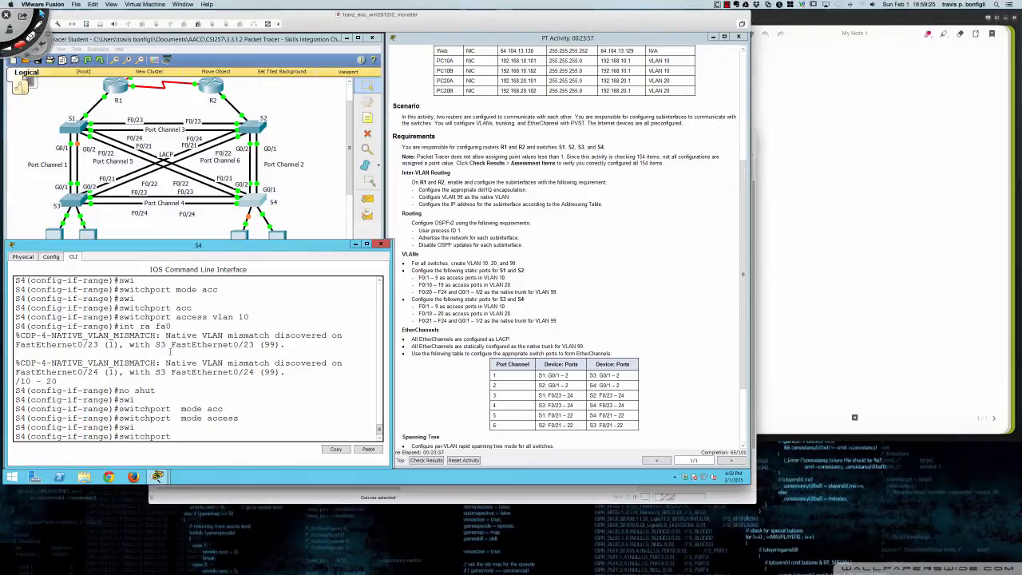
pyautogui.write('access vlan 20')
pyautogui.press('Return')
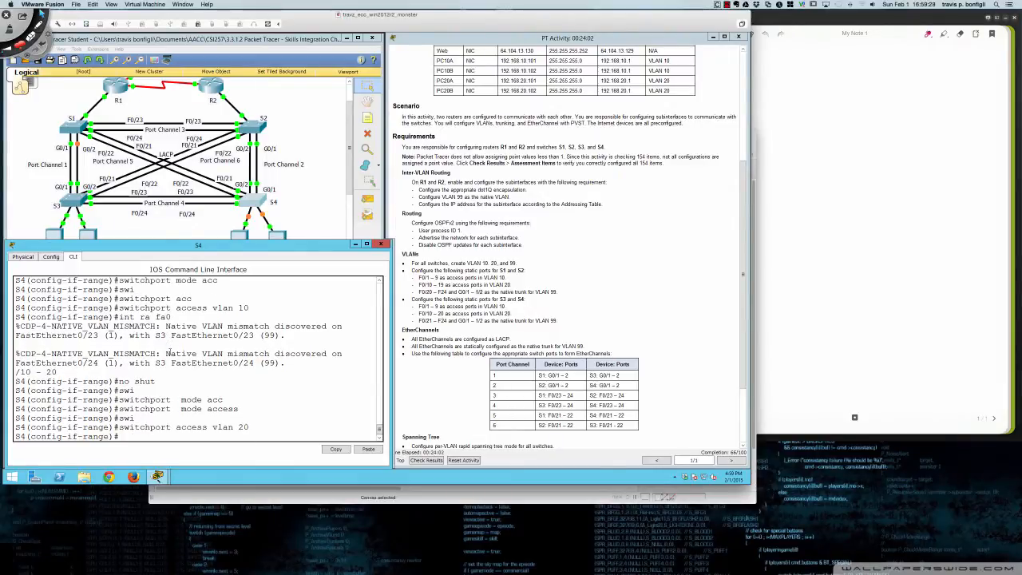
pyautogui.press('Return')
pyautogui.press('Return')
pyautogui.press('Return')
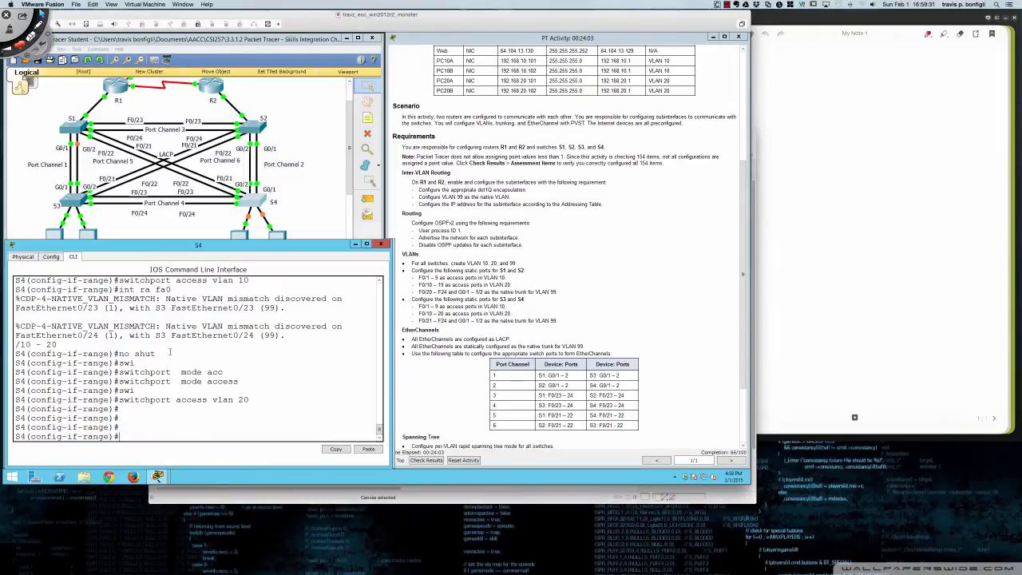
# Select S4's interface range fa0/21 - 24, gi0/1 - 2 and enable these ports
pyautogui.write('int ra fa0/21 - 24,')
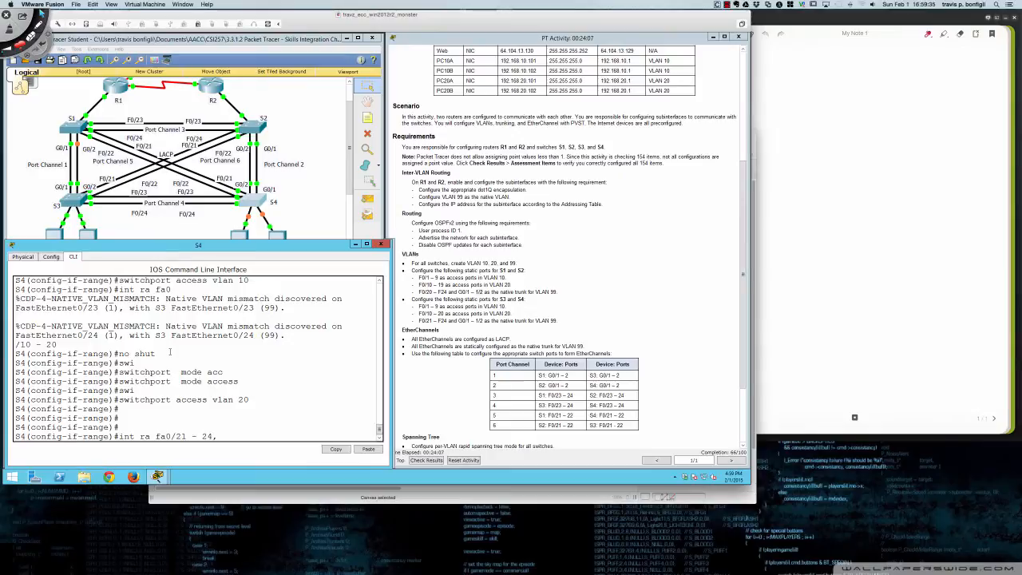
pyautogui.write(' gi0/1 - 2')
pyautogui.press('Return')
pyautogui.write('no shut')
pyautogui.press('Return')
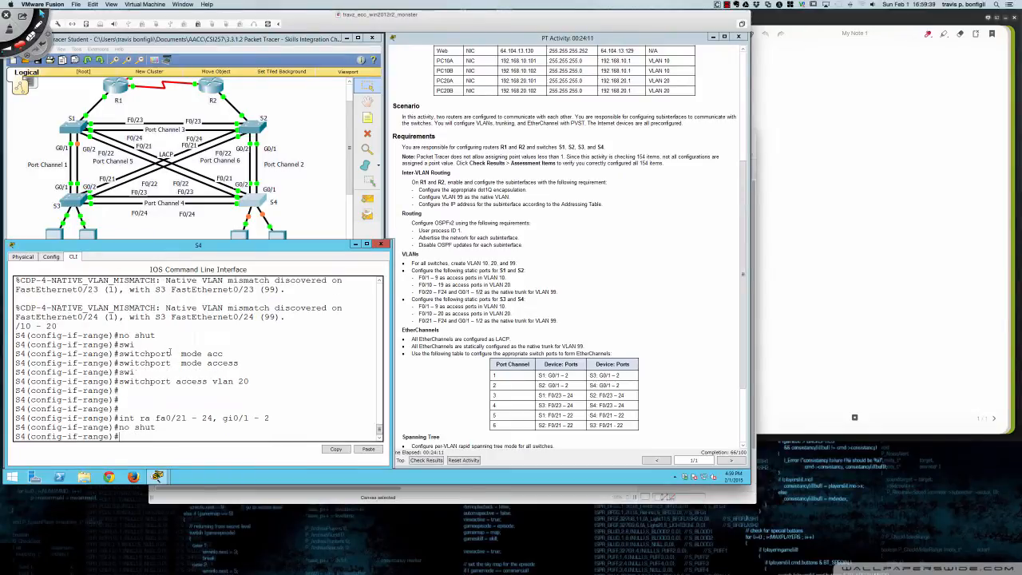
# Set S4's ports fa0/21 - 24 and gi0/1 - 2 to trunk mode
pyautogui.write('swi')
pyautogui.press('Tab')
pyautogui.write('mode tr')
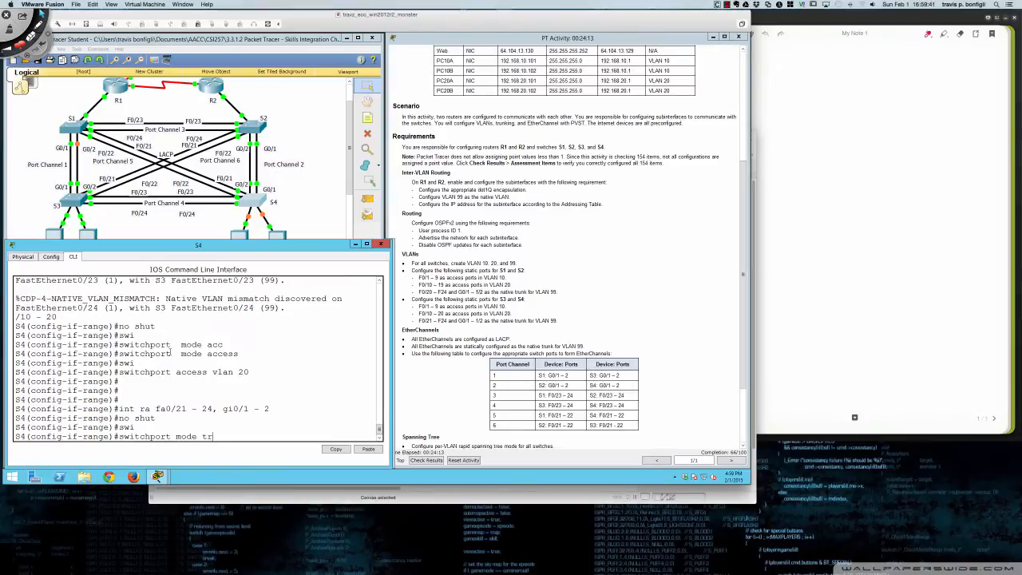
pyautogui.write('unk')
pyautogui.press('Return')
# Set the native VLAN of S4's trunk ports fa0/21 - 24 and gi0/1 - 2 to VLAN 99
pyautogui.write('swi')
pyautogui.press('Tab')
pyautogui.write('t')
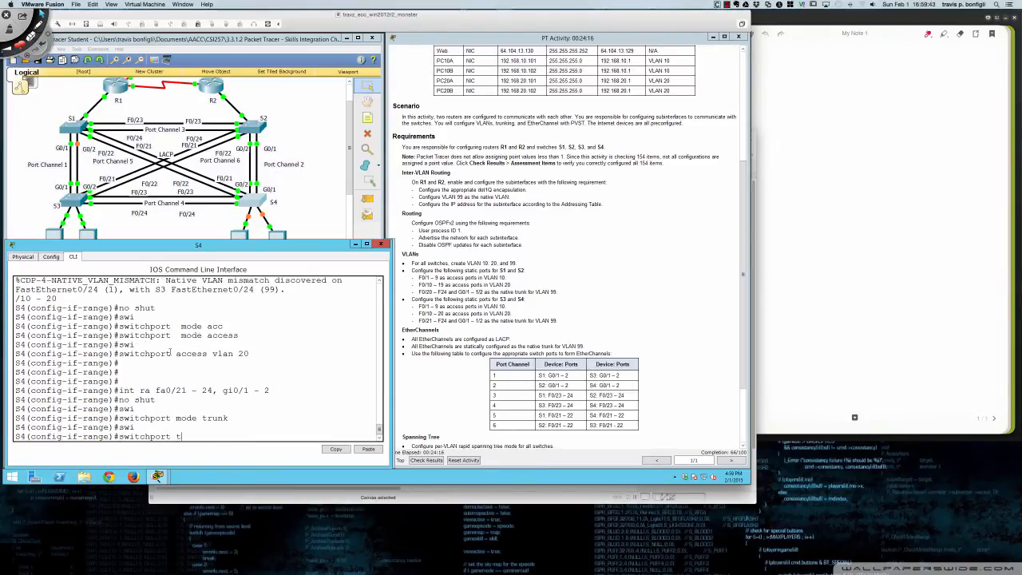
pyautogui.write('runk nat')
pyautogui.press('Tab')
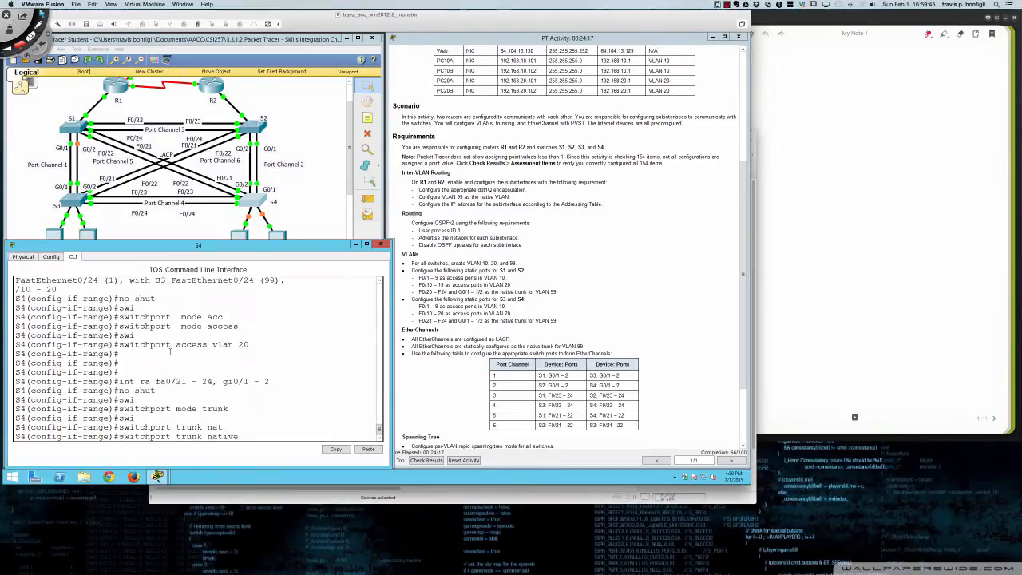
pyautogui.write('vlan 99')
pyautogui.press('Return')
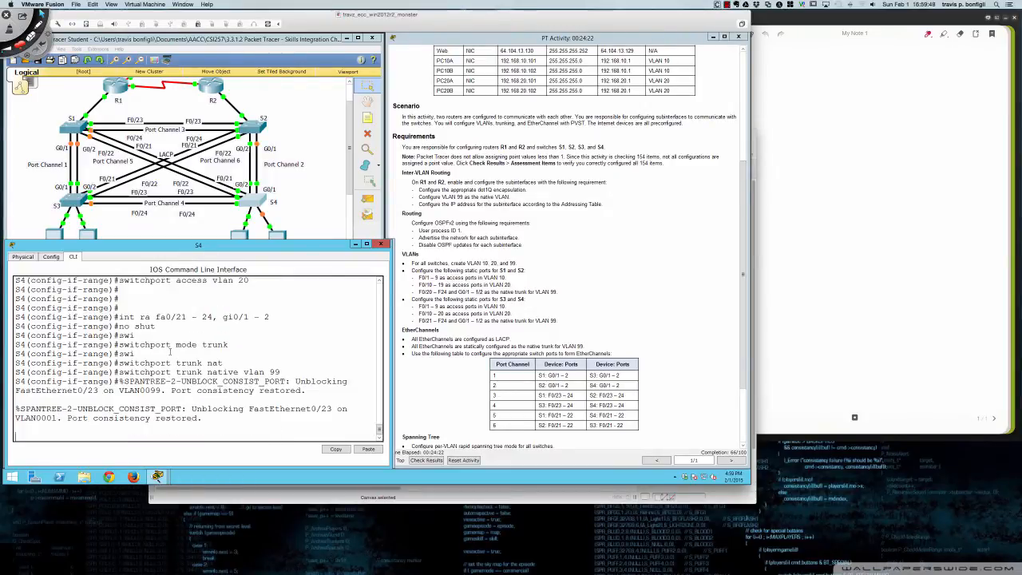
pyautogui.press('Return')
pyautogui.press('Return')
pyautogui.press('Return')
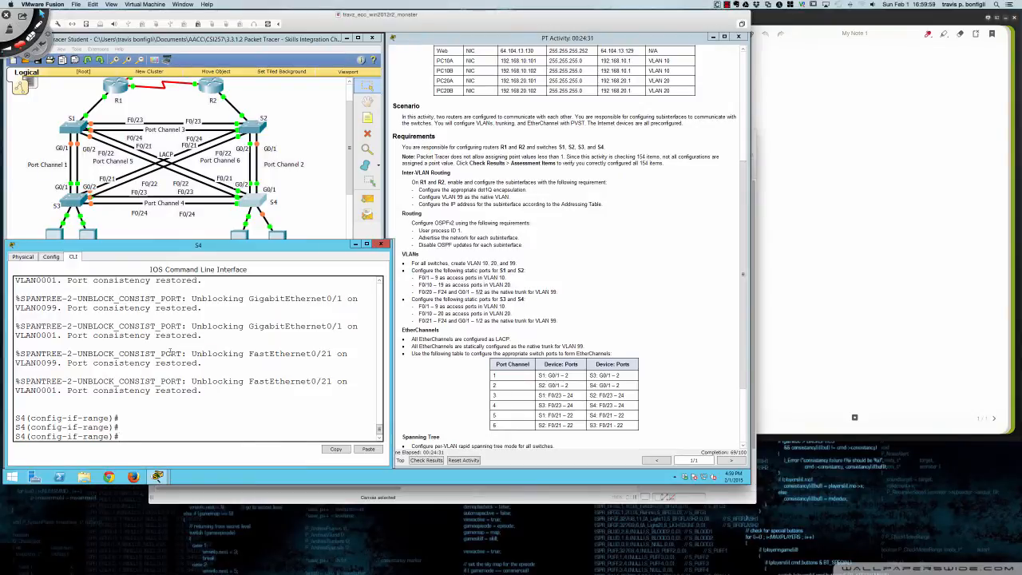
pyautogui.press('Return')
pyautogui.press('Return')
pyautogui.press('Return')
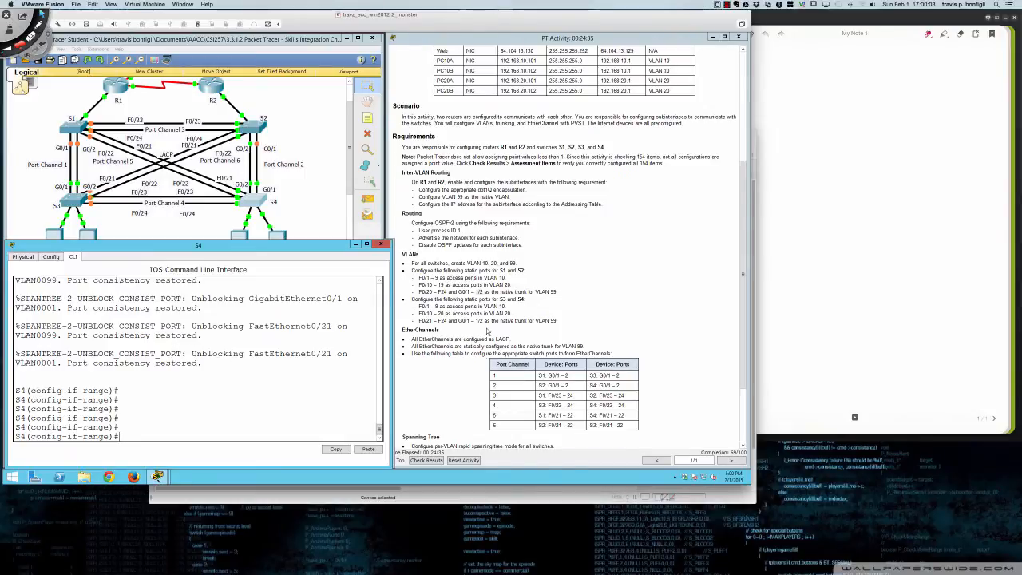
# Switch to S1's command line and select the interface range gi0/1 - 2
pyautogui.scroll(-3, 487, 332)
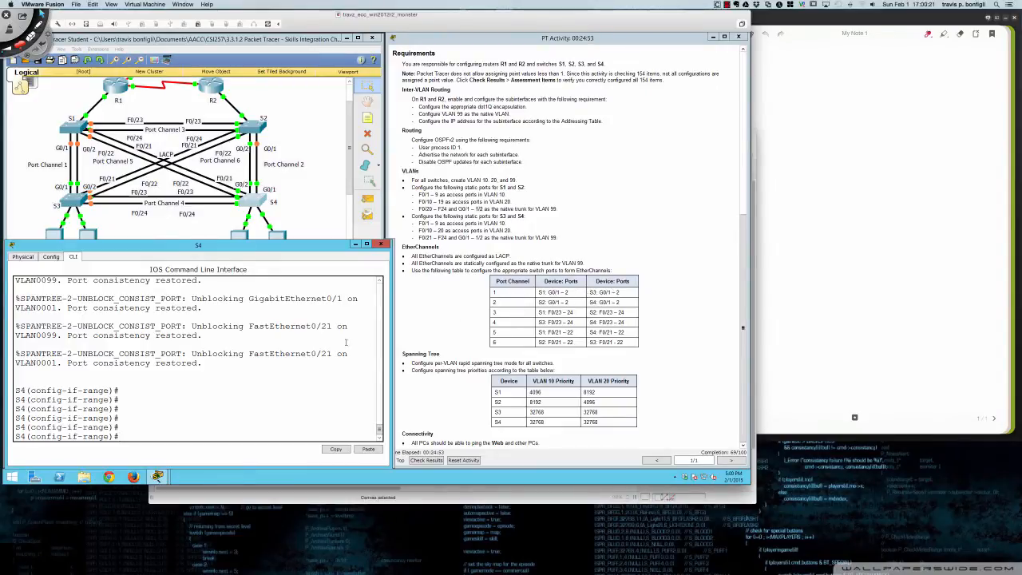
pyautogui.click(72, 126)
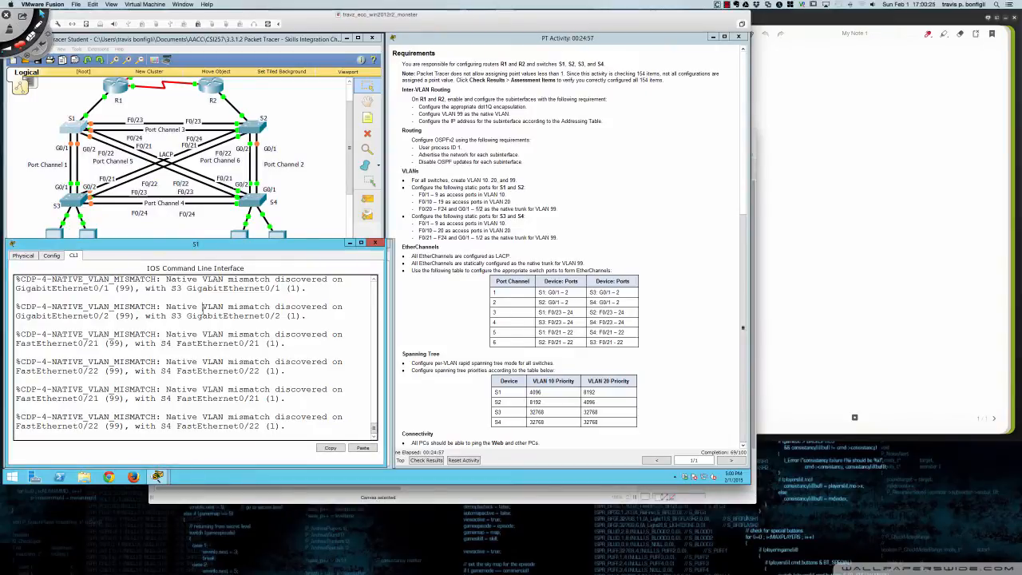
pyautogui.press('Return')
pyautogui.press('Return')
pyautogui.press('Return')
pyautogui.press('Return')
pyautogui.press('Return')
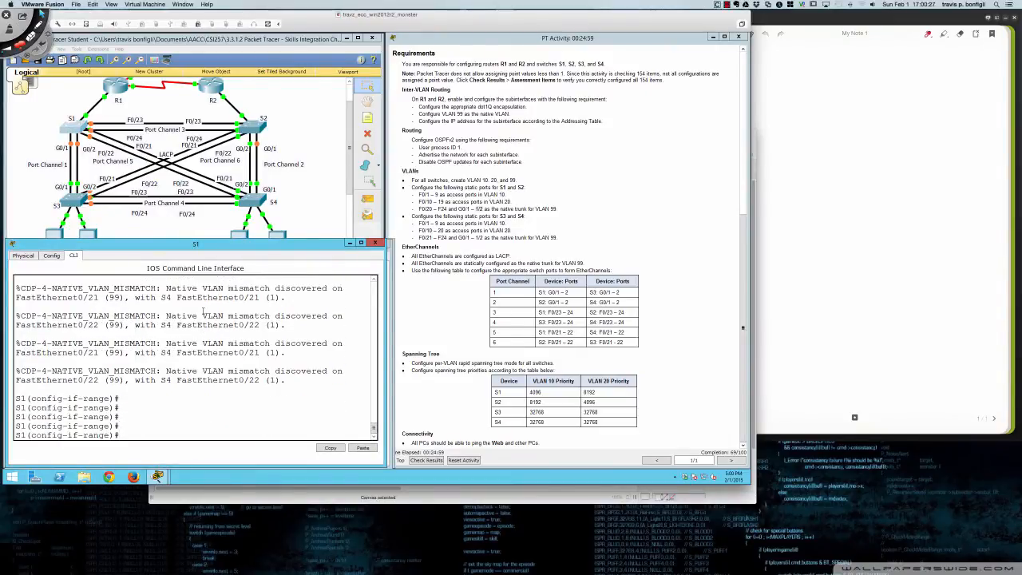
pyautogui.write('int ra')
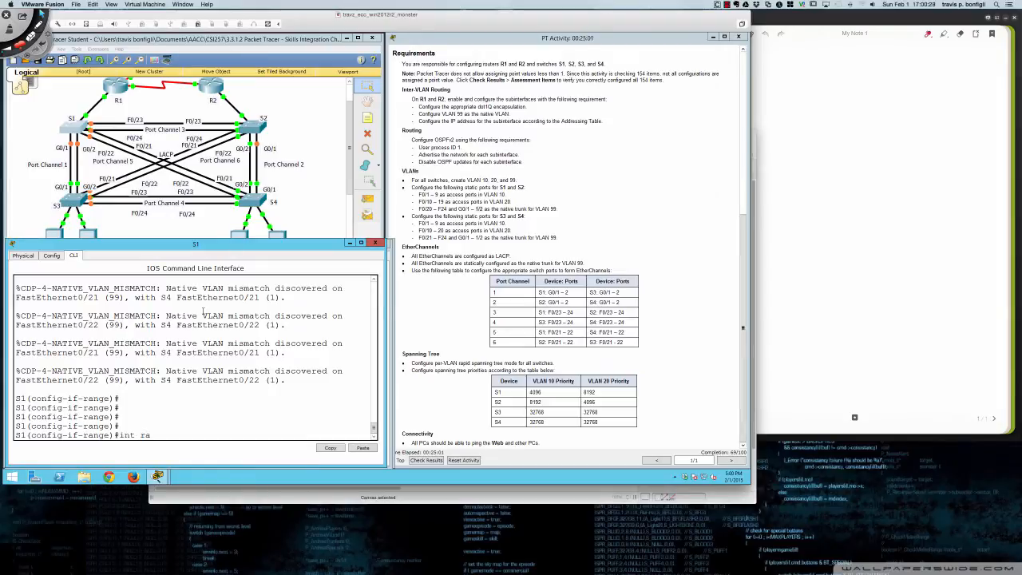
pyautogui.write(' gi0/1 - 2')
pyautogui.press('Return')
pyautogui.press('Return')
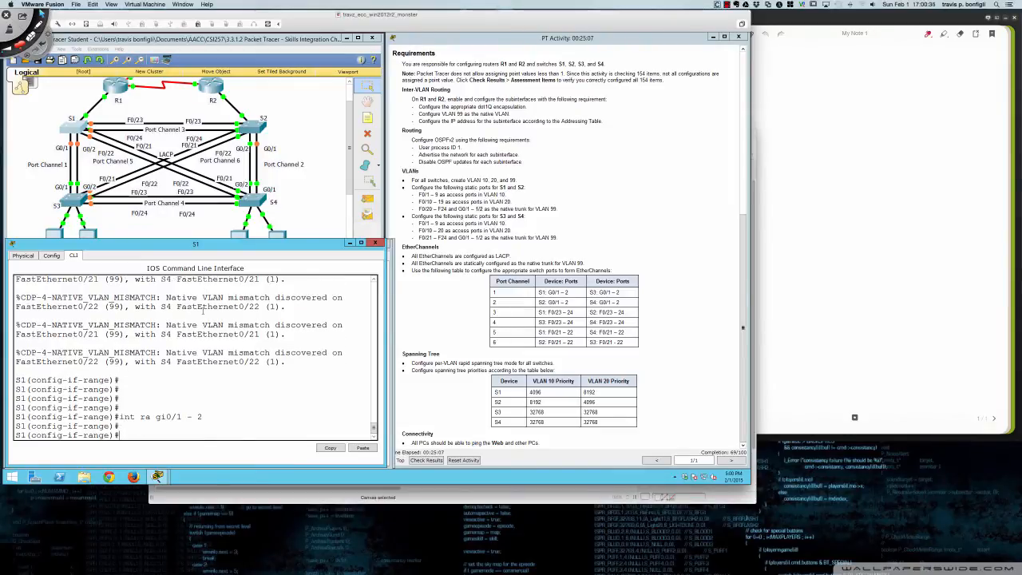
pyautogui.press('Return')
pyautogui.press('Return')
# Set the channel protocol of S1's ports gi0/1 - 2 to LACP
pyautogui.write('chan')
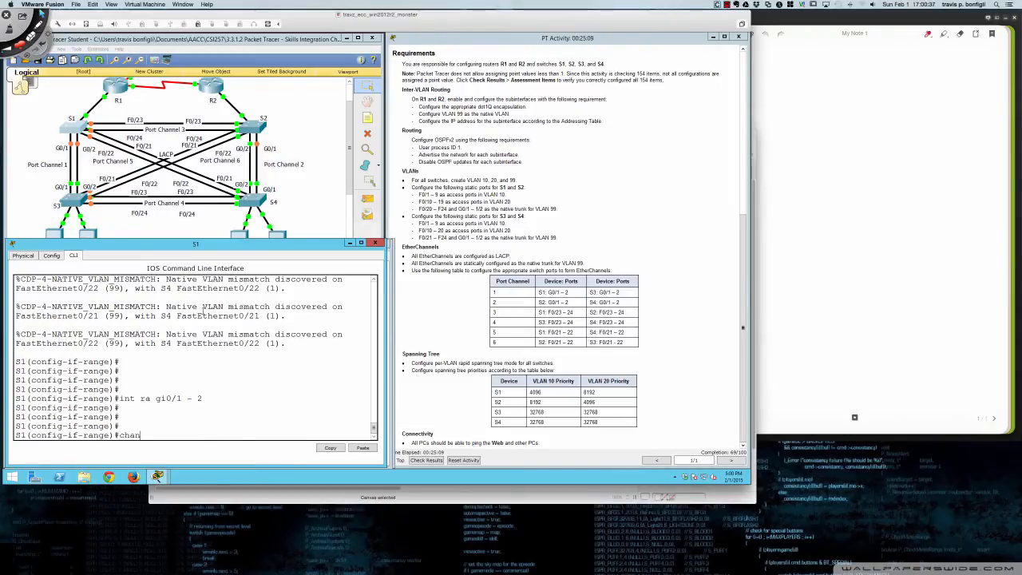
pyautogui.write('nel')
pyautogui.press('Tab')
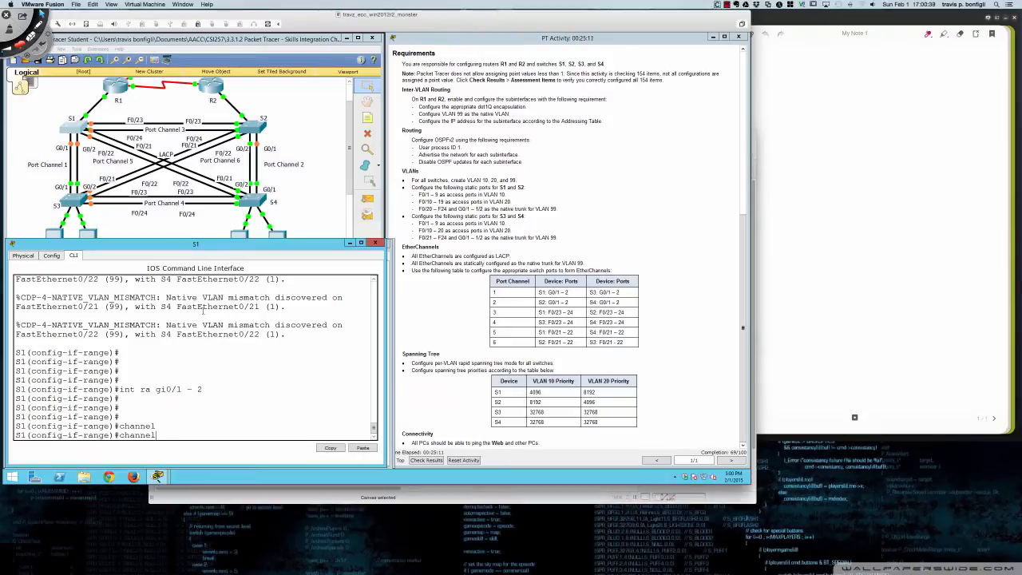
pyautogui.write('-p')
pyautogui.press('Tab')
pyautogui.write('lacp')
pyautogui.press('Return')
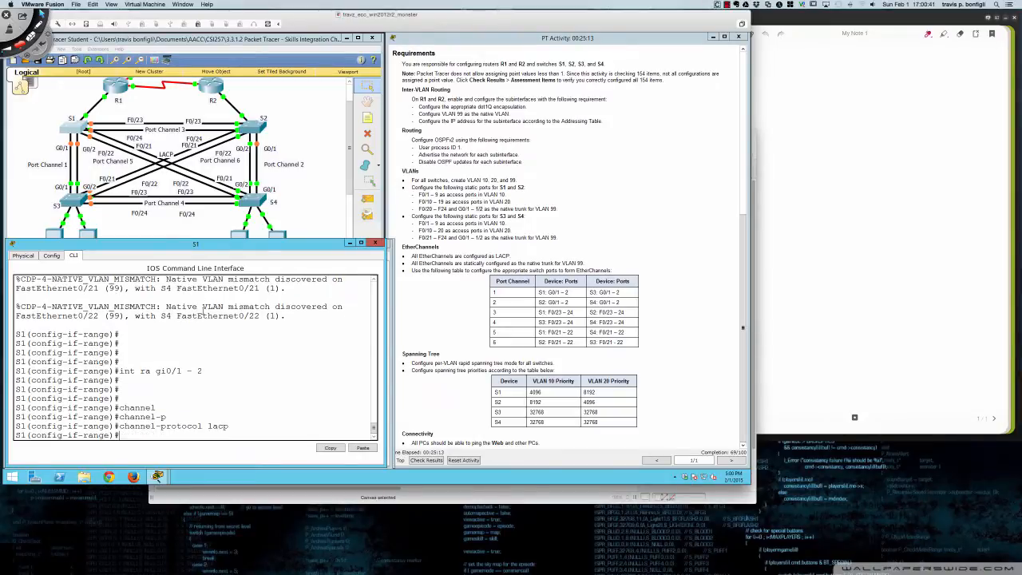
pyautogui.press('Return')
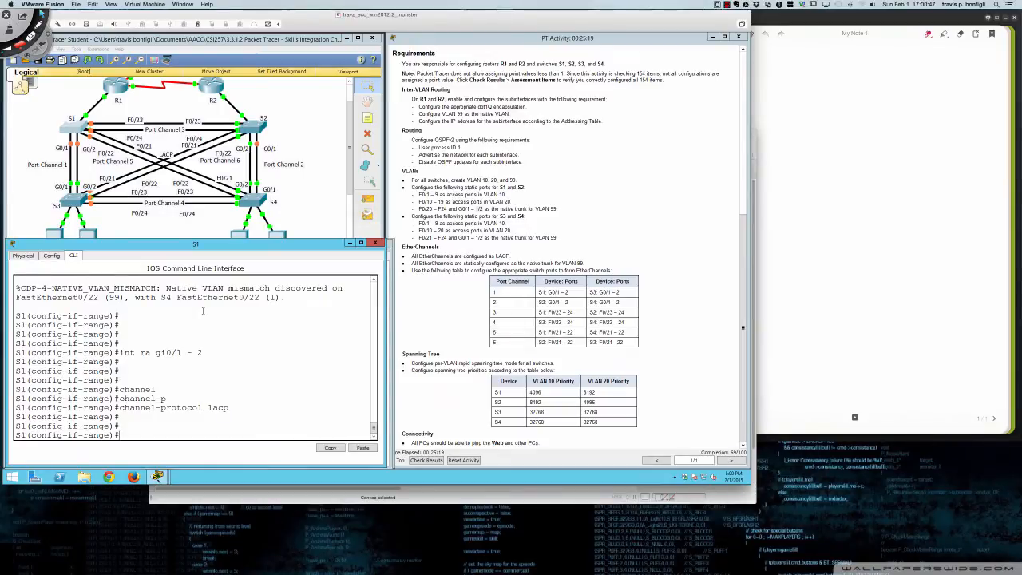
# Assign S1's ports gi0/1 - 2 to channel group 1 in active mode
pyautogui.write('channel-group 1 mode active')
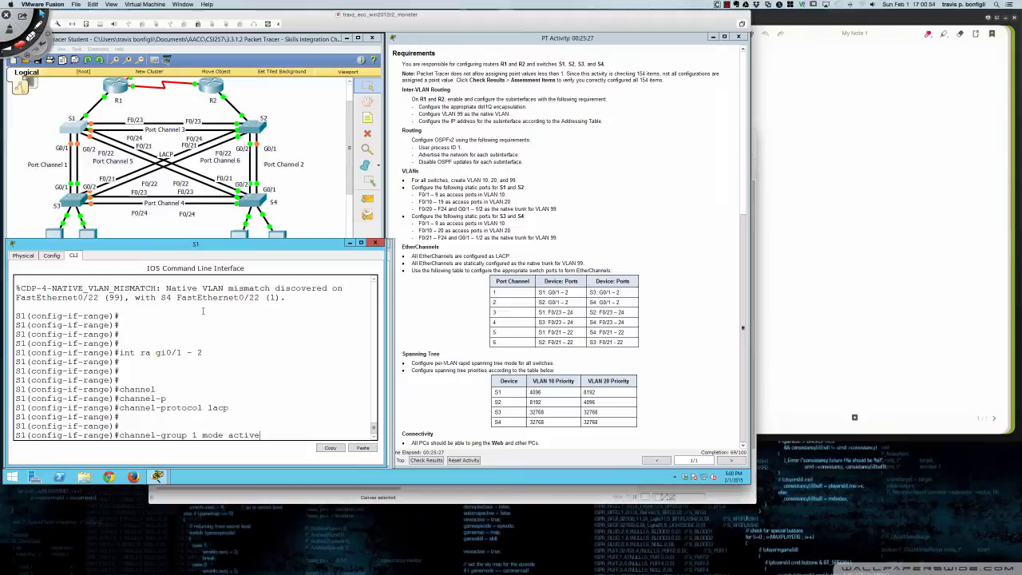
pyautogui.press('Return')
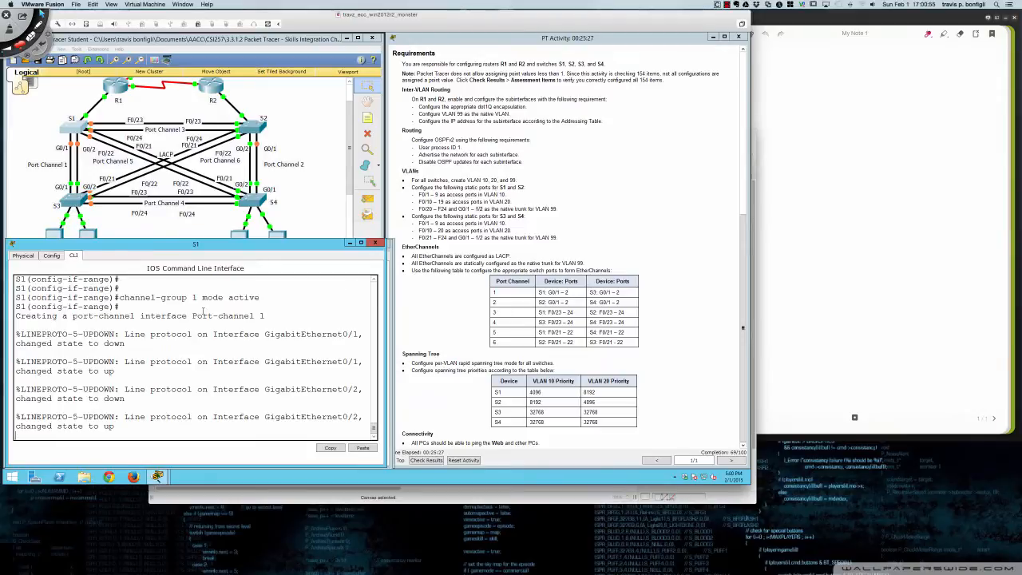
pyautogui.press('Return')
pyautogui.press('Return')
pyautogui.press('Return')
pyautogui.press('Return')
pyautogui.press('Return')
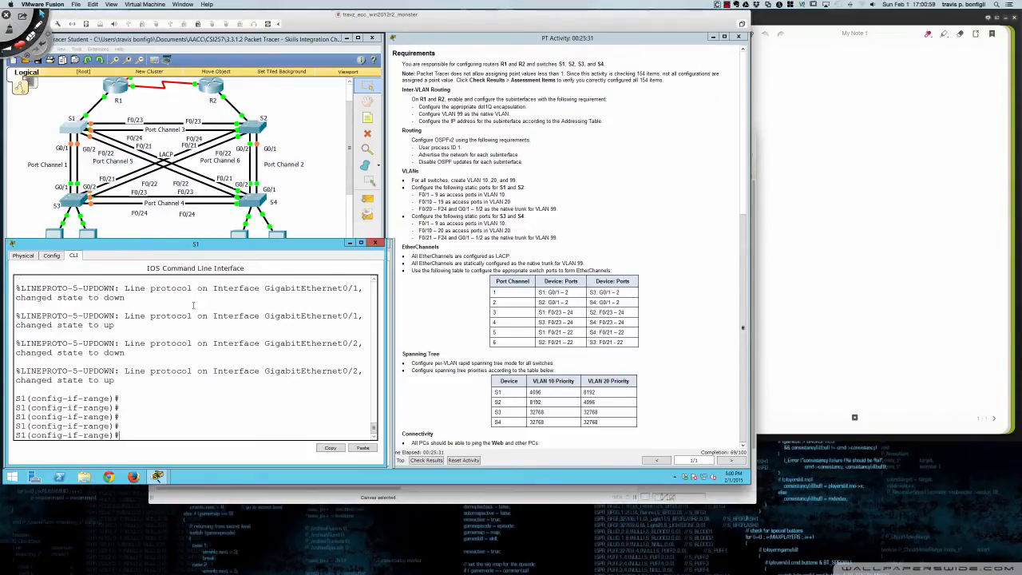
# Switch to S3's command line and select the interface range gi0/1 - 2
pyautogui.click(72, 199)
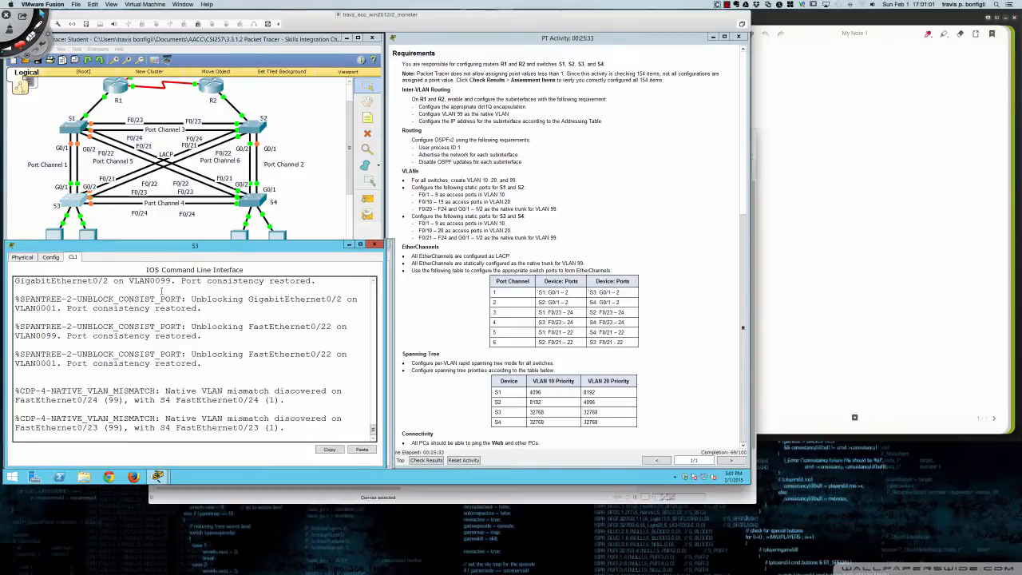
pyautogui.press('Return')
pyautogui.press('Return')
pyautogui.press('Return')
pyautogui.press('Return')
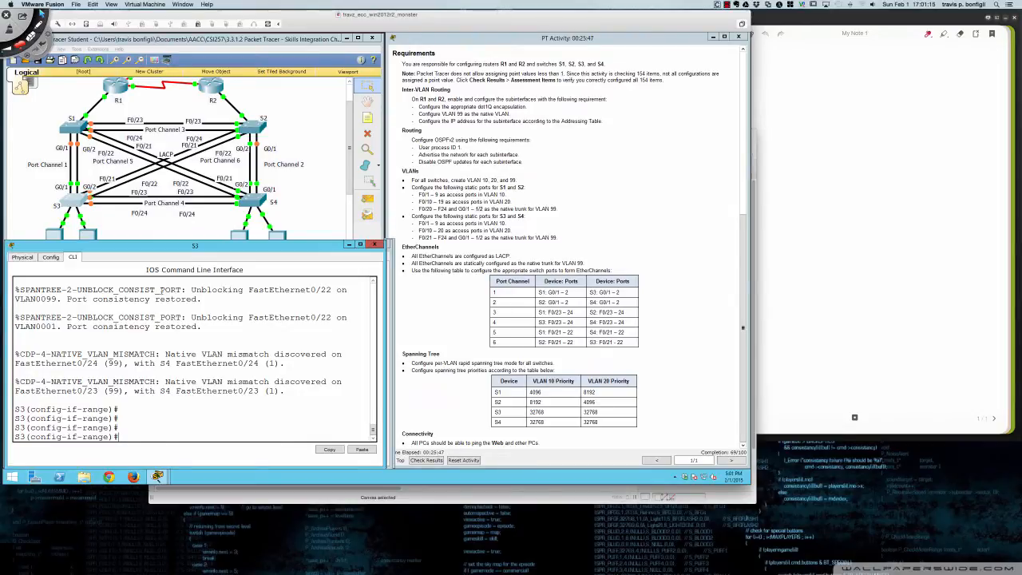
pyautogui.press('Return')
pyautogui.press('Return')
pyautogui.press('Return')
pyautogui.write('int ra')
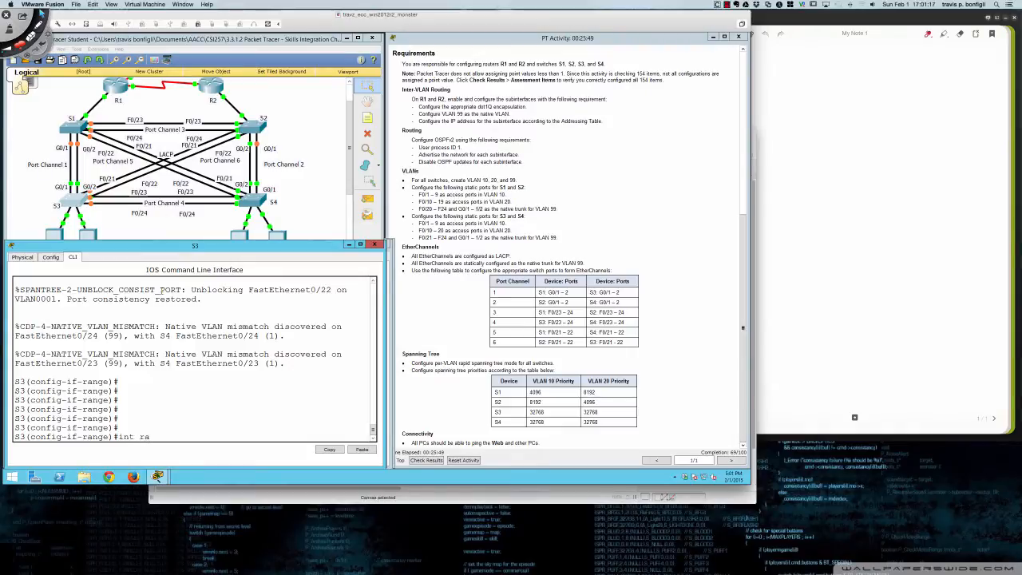
pyautogui.write(' gi0/1 - 2')
pyautogui.press('Return')
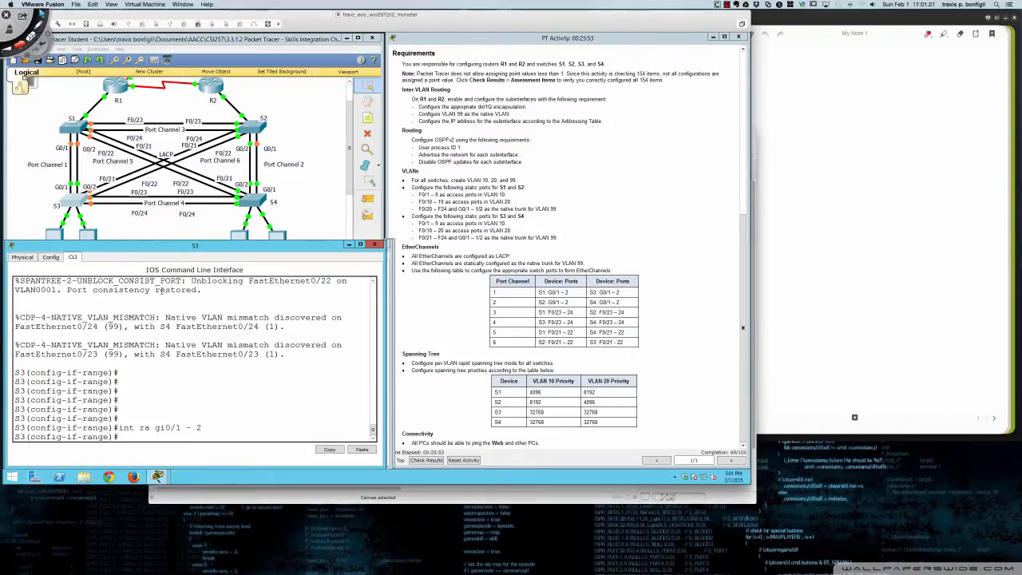
# Set the channel protocol of S3's ports gi0/1 - 2 to LACP
pyautogui.write('shannel-po')
pyautogui.press('Tab')
pyautogui.press('BackSpace')
pyautogui.write('r')
pyautogui.press('Tab')
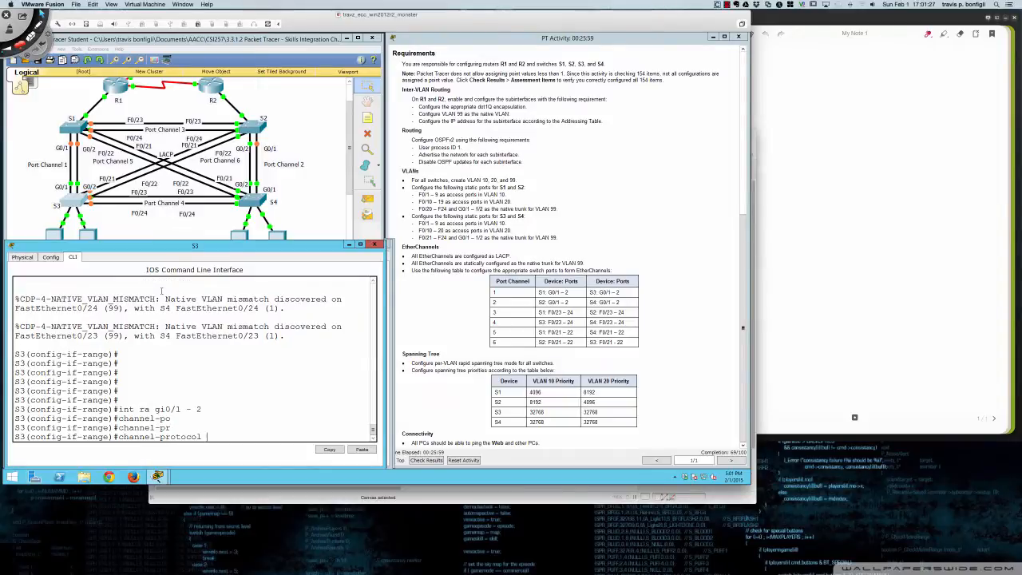
pyautogui.write('lacp')
pyautogui.press('Return')
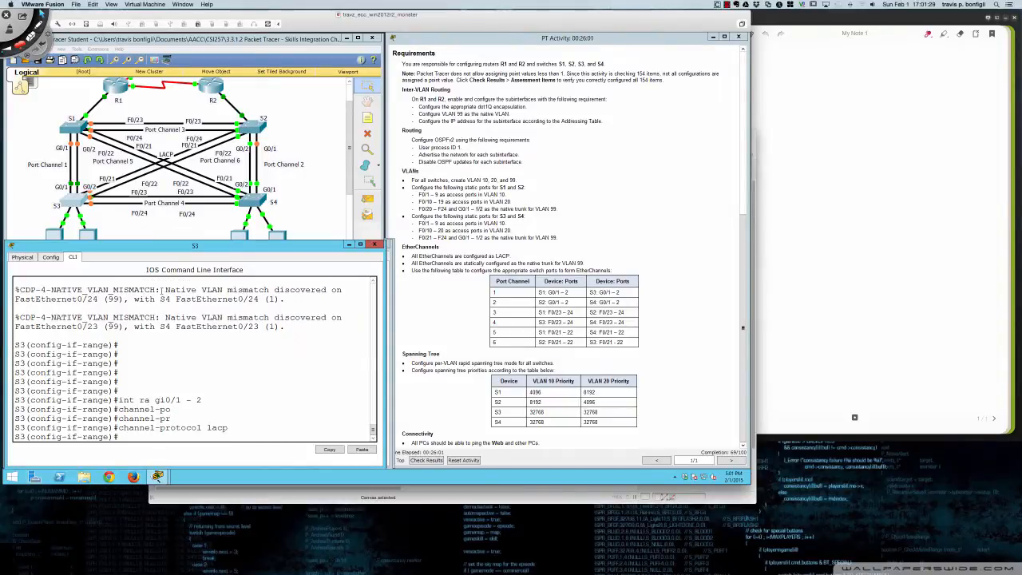
# Assign S3's ports gi0/1 - 2 to channel group 1 in active mode
pyautogui.write('chan')
pyautogui.press('Tab')
pyautogui.write('nel-group')
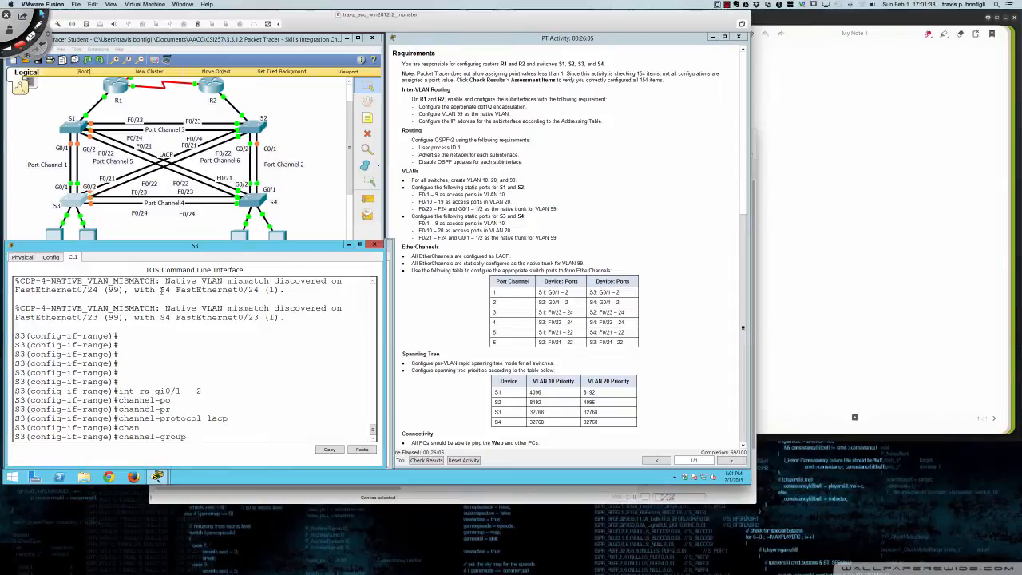
pyautogui.write(' 1 mode activ')
pyautogui.press('Return')
pyautogui.press('Return')
pyautogui.press('Return')
pyautogui.press('Return')
pyautogui.press('Return')
pyautogui.press('Return')
pyautogui.press('Return')
pyautogui.press('Return')
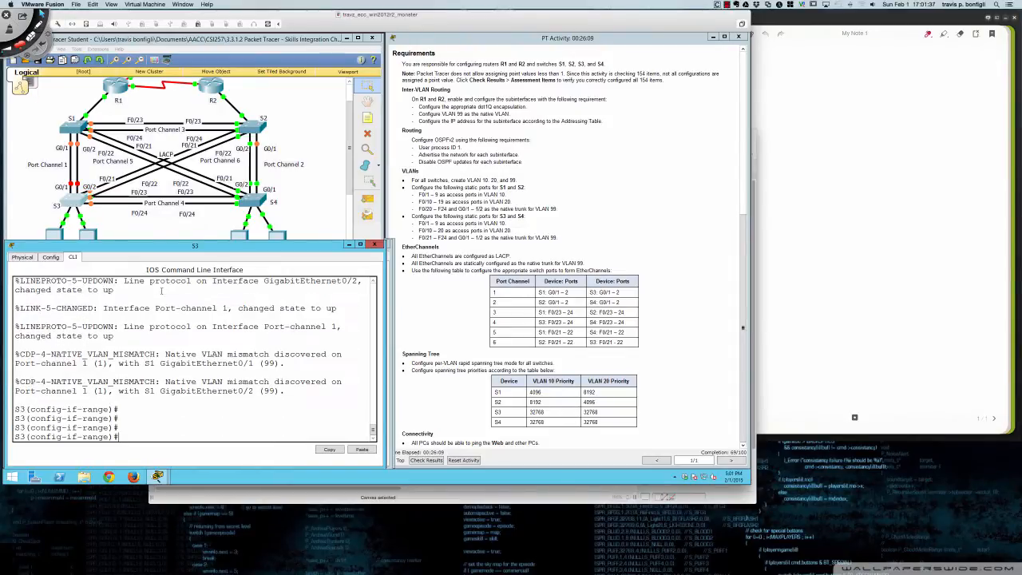
# Show S3's EtherChannel listing and EtherChannel summary to check the channel group
pyautogui.write('do sh ether')
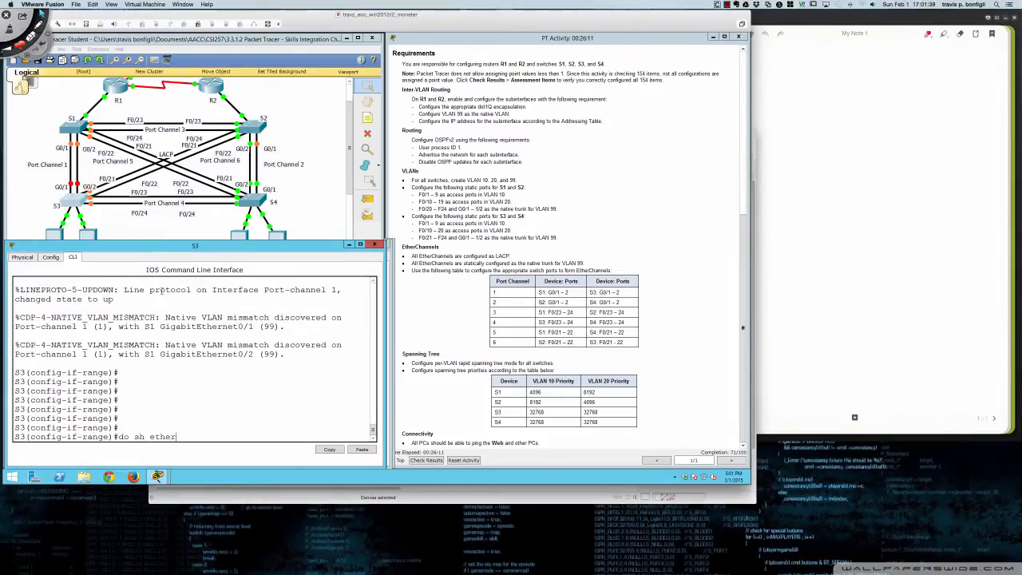
pyautogui.press('Return')
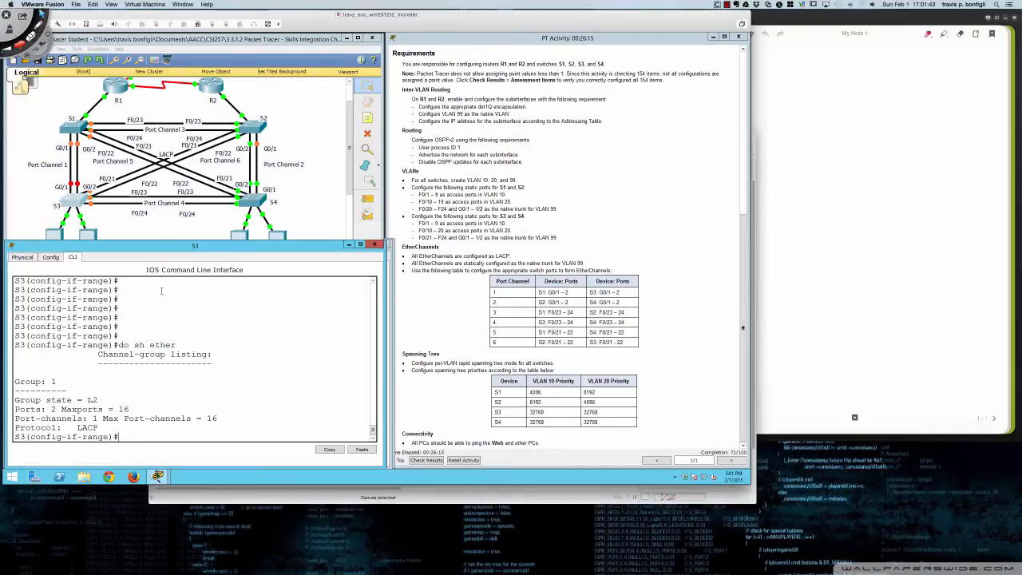
pyautogui.write('do sh ether s')
pyautogui.press('Return')
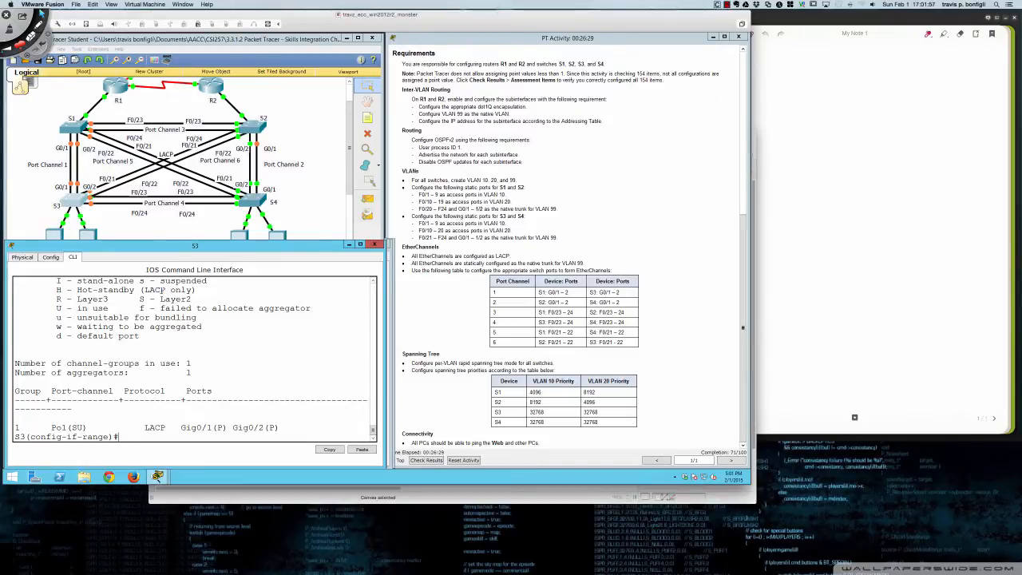
# Switch to S2's command line and select the interface range gi0/1 - 2
pyautogui.click(252, 126)
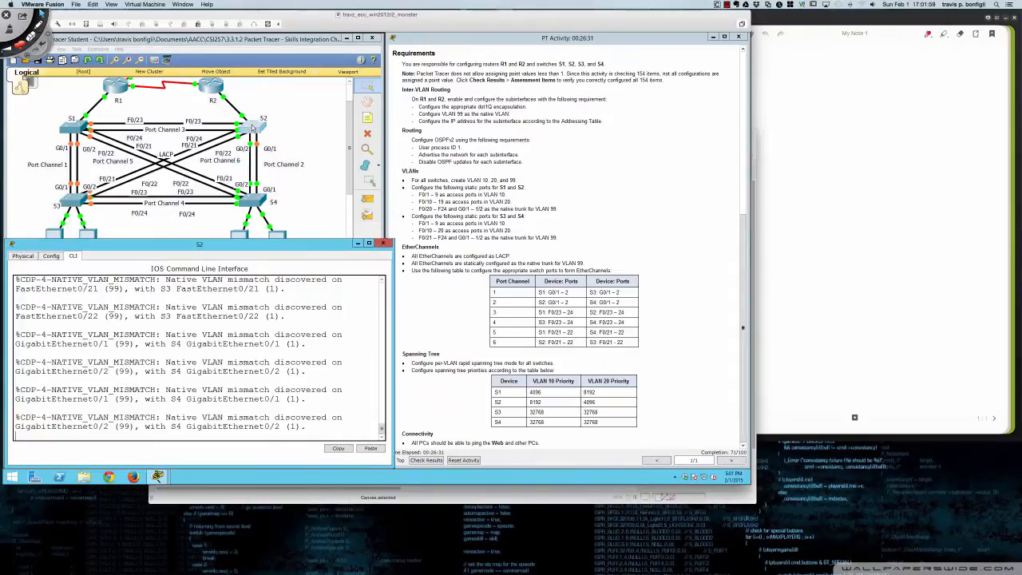
pyautogui.press('Return')
pyautogui.press('Return')
pyautogui.press('Return')
pyautogui.press('Return')
pyautogui.press('Return')
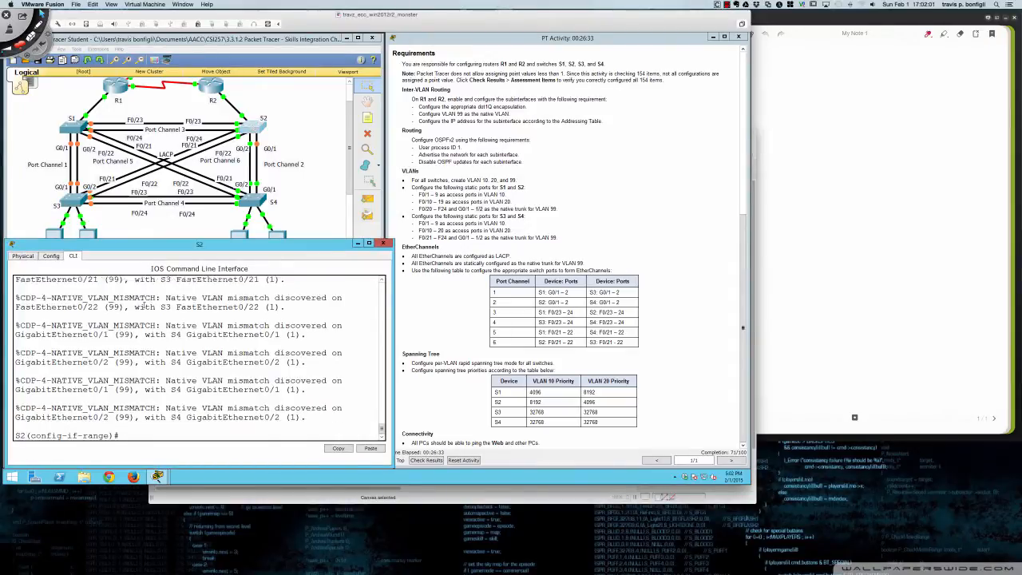
pyautogui.write('int ra')
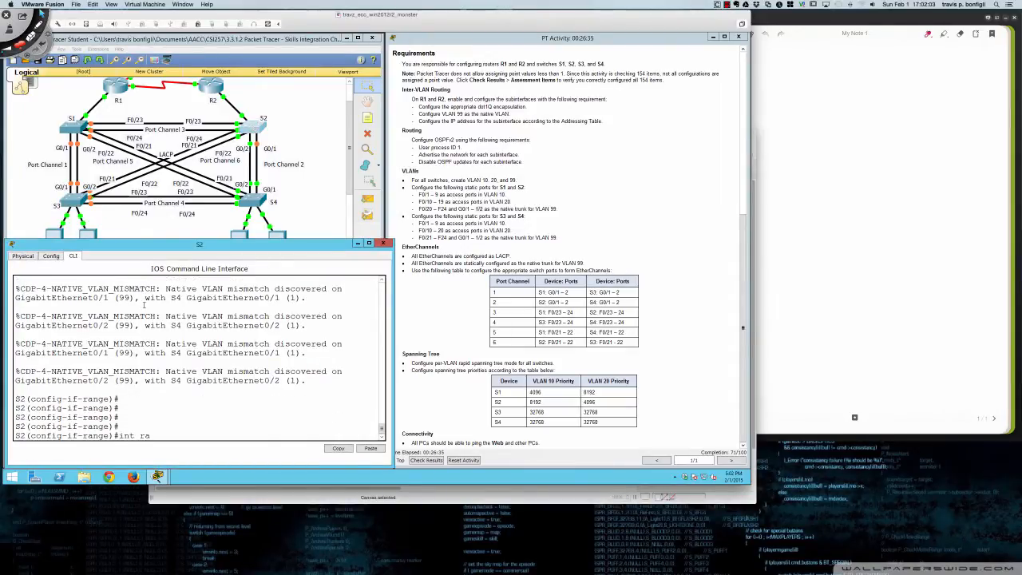
pyautogui.write(' gi0/1 - 2')
pyautogui.press('Return')
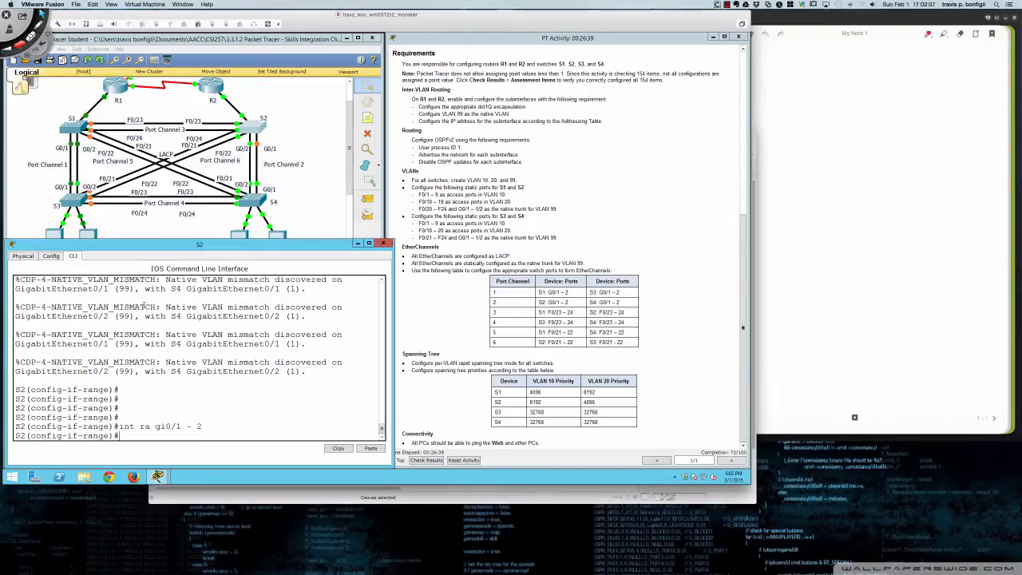
# Set the channel protocol of S2's ports gi0/1 - 2 to LACP
pyautogui.write('channel-pr')
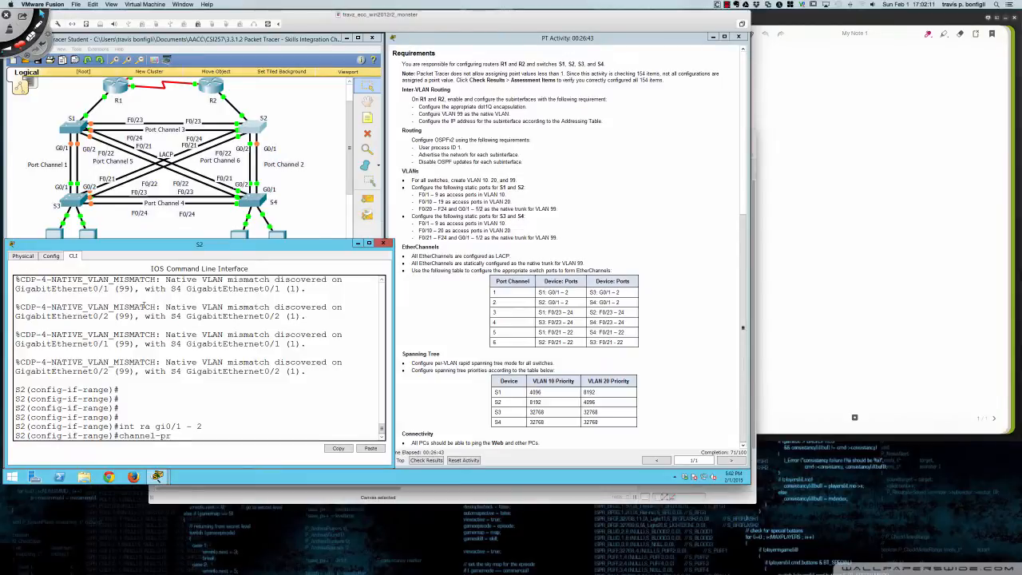
pyautogui.press('Tab')
pyautogui.write('lacp')
pyautogui.press('Return')
# Assign S2's ports gi0/1 - 2 to channel group 2 in active mode
pyautogui.write('cha')
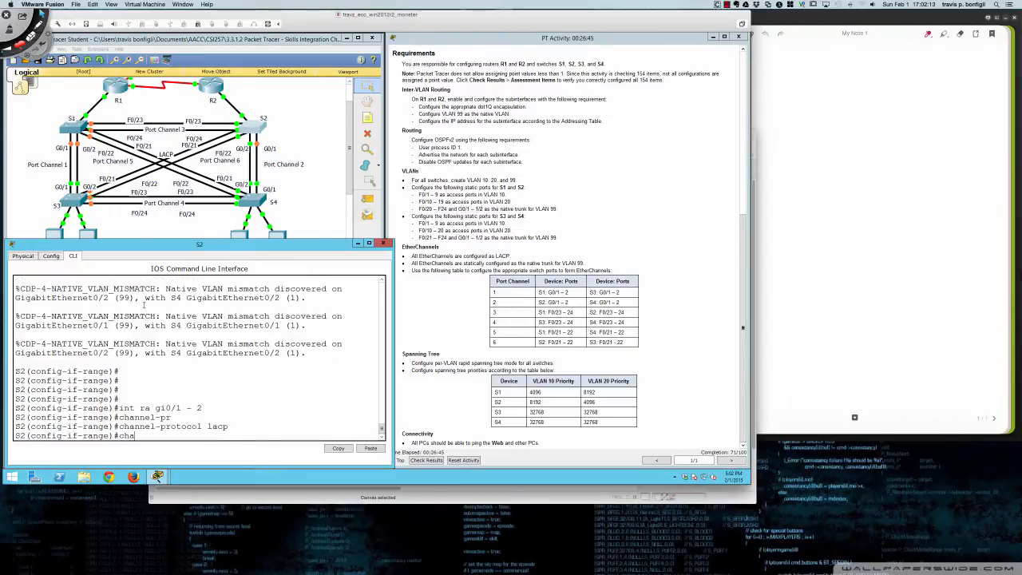
pyautogui.write('nnel-group')
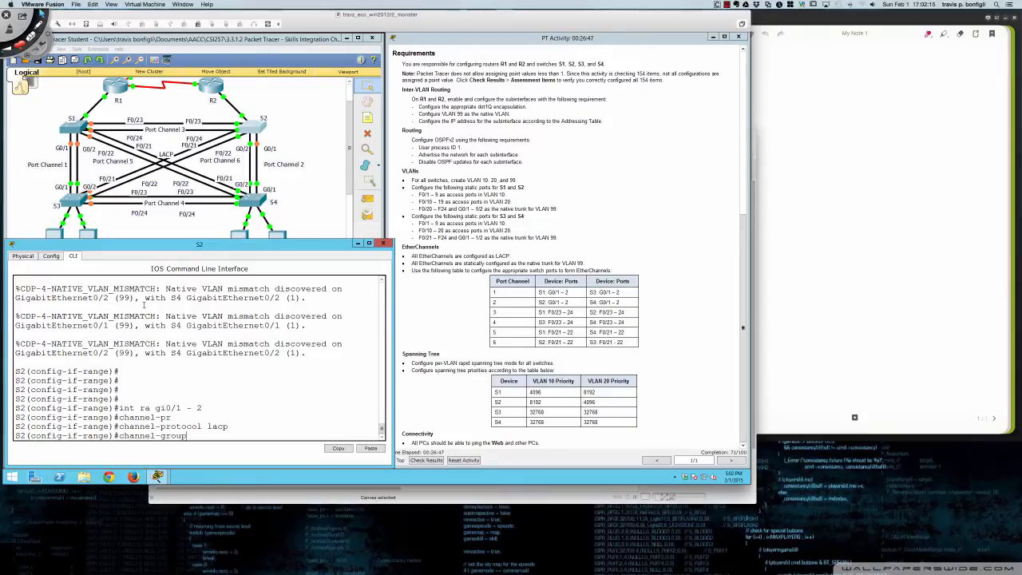
pyautogui.write(' 2 mode active')
pyautogui.press('Return')
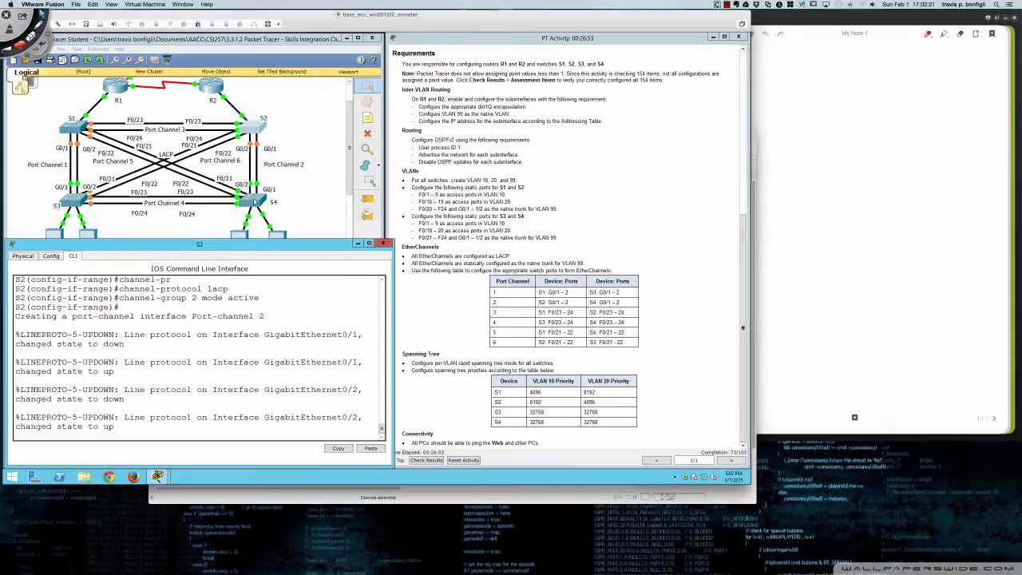
# Switch to S4's command line and select the interface range gi0/1 - 2
pyautogui.click(254, 202)
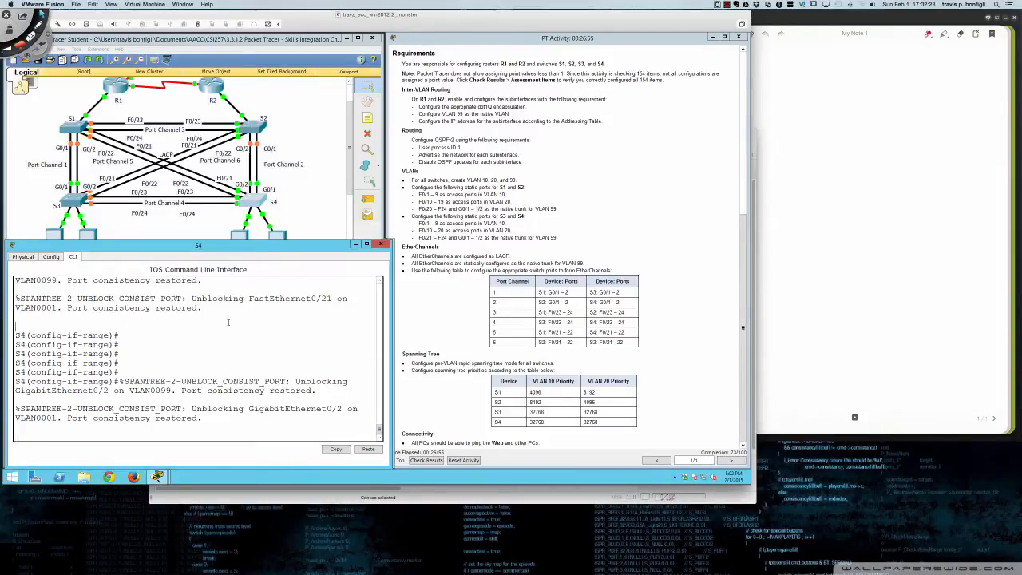
pyautogui.press('Return')
pyautogui.press('Return')
pyautogui.press('Return')
pyautogui.press('Return')
pyautogui.write('int')
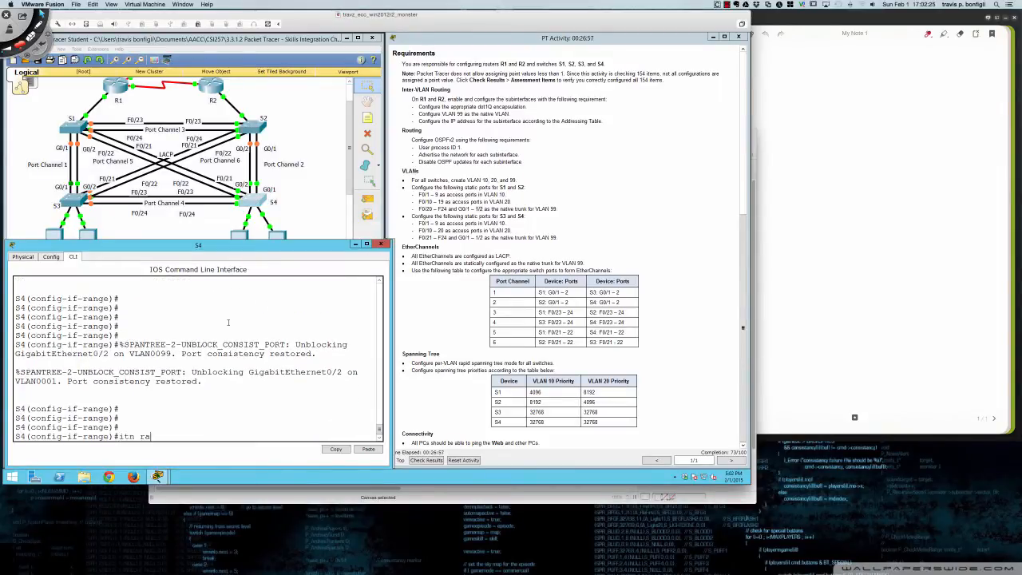
pyautogui.write(' ra gi0/1 -2')
pyautogui.press('Return')
# Set the channel protocol of S4's ports gi0/1 - 2 to LACP
pyautogui.write('c')
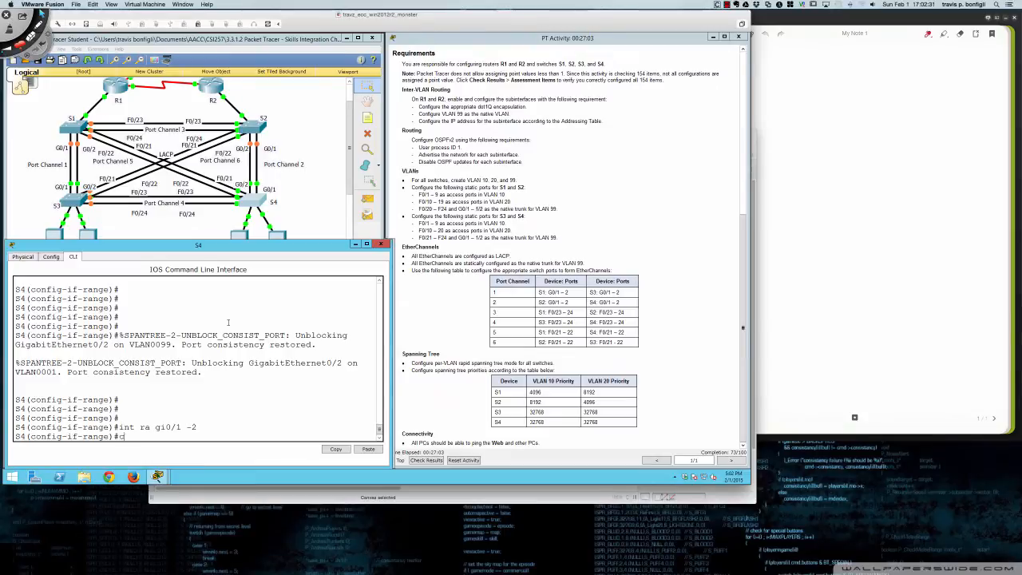
pyautogui.write('hannel-p')
pyautogui.press('Tab')
pyautogui.write('lacp')
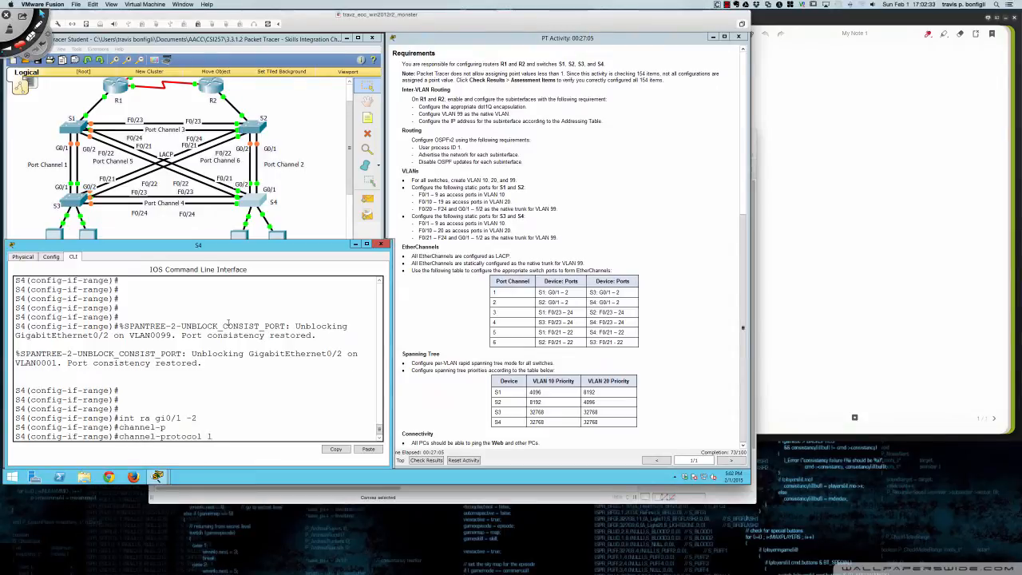
pyautogui.press('Return')
# Assign S4's ports gi0/1 - 2 to channel group 2 in active mode
pyautogui.write('channel-g')
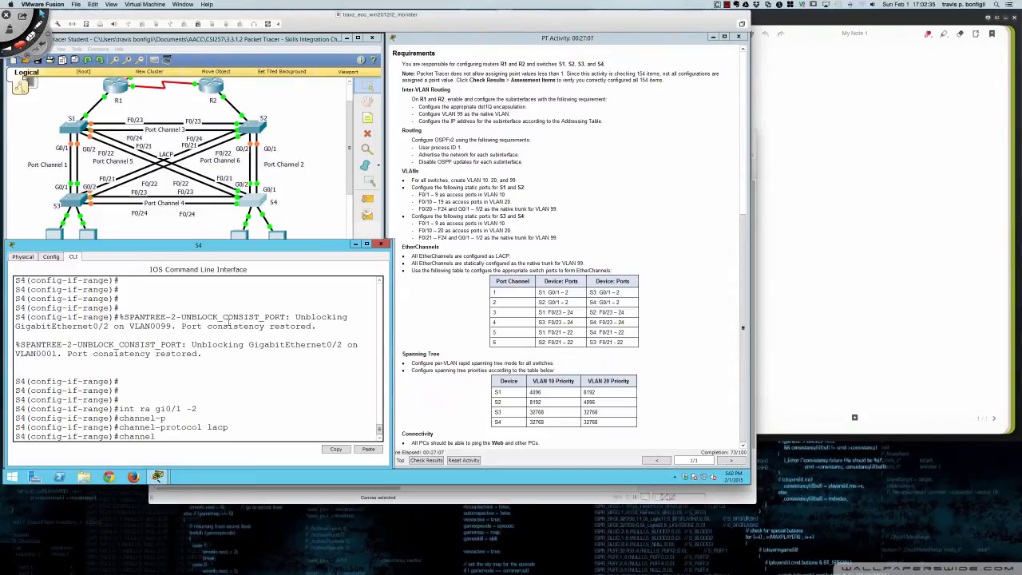
pyautogui.press('Tab')
pyautogui.write('2 mode ac')
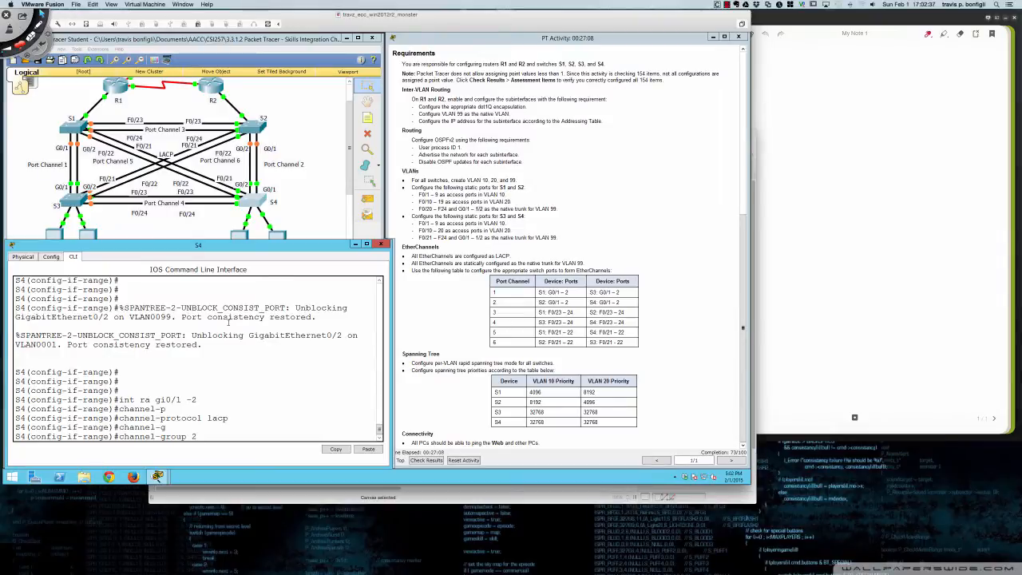
pyautogui.press('Return')
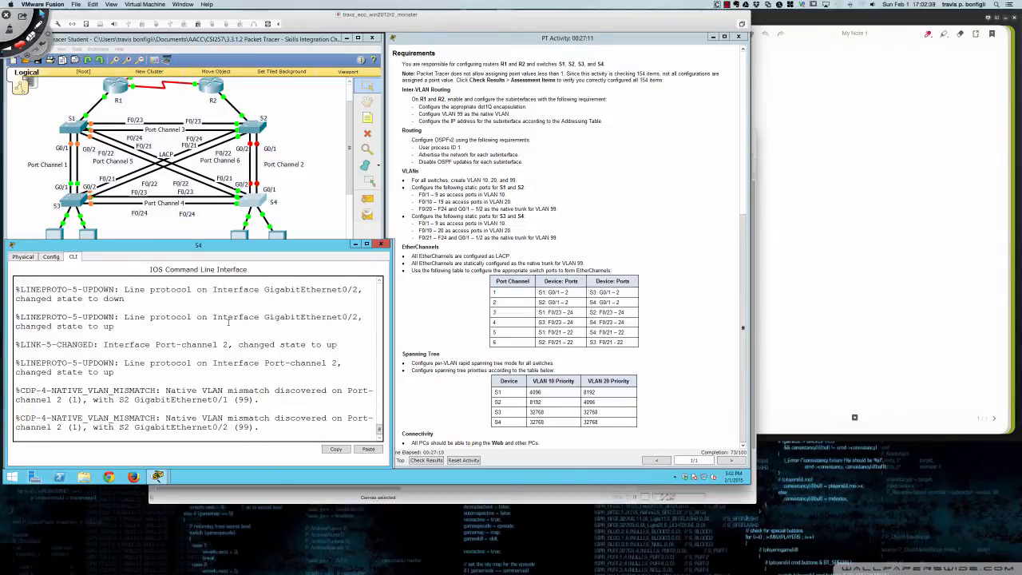
# Show S4's EtherChannel summary to check channel group 2
pyautogui.press('Return')
pyautogui.press('Return')
pyautogui.press('Return')
pyautogui.press('Return')
pyautogui.press('Return')
pyautogui.press('Return')
pyautogui.press('Return')
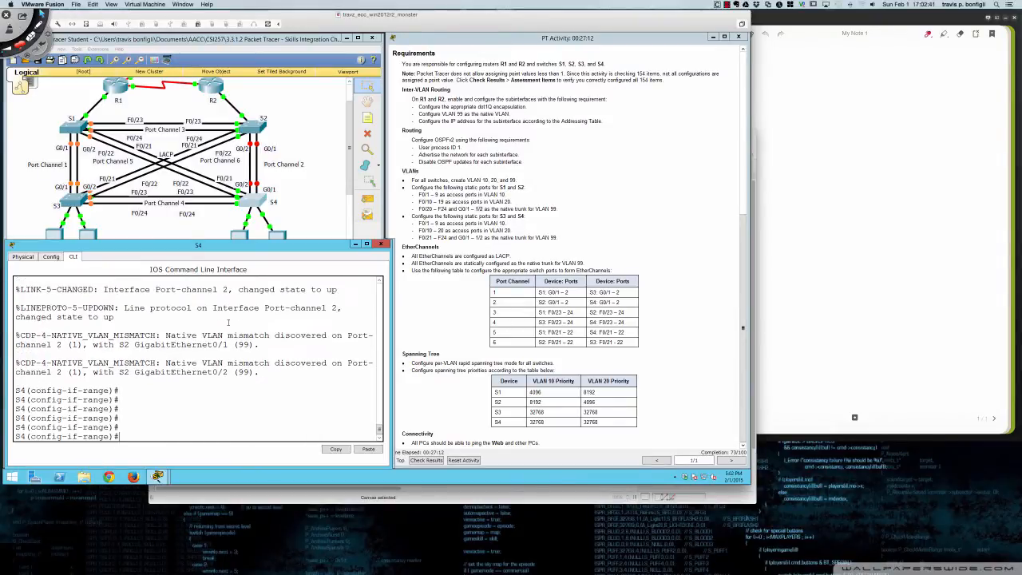
pyautogui.write('do show ether summ')
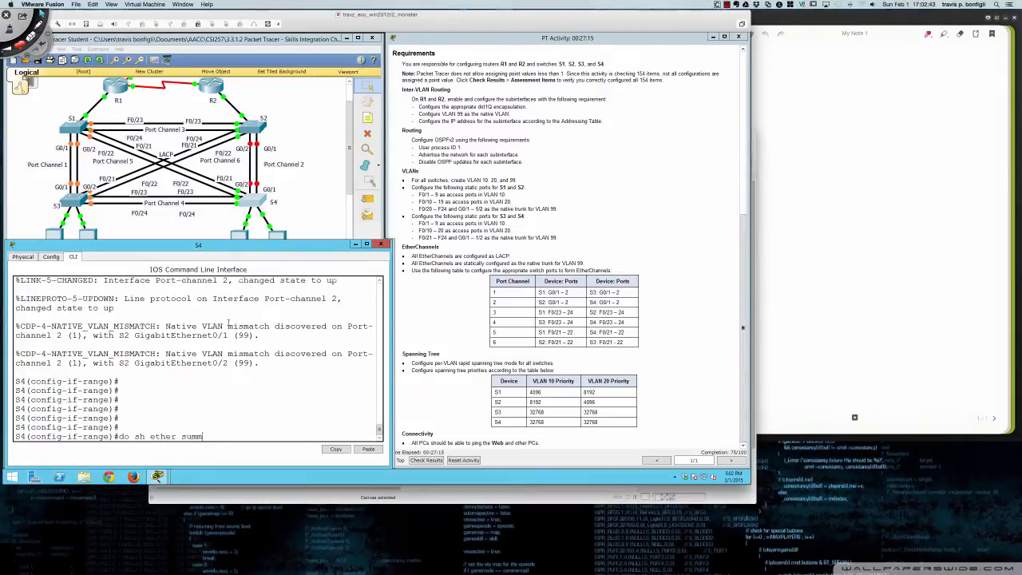
pyautogui.press('Return')
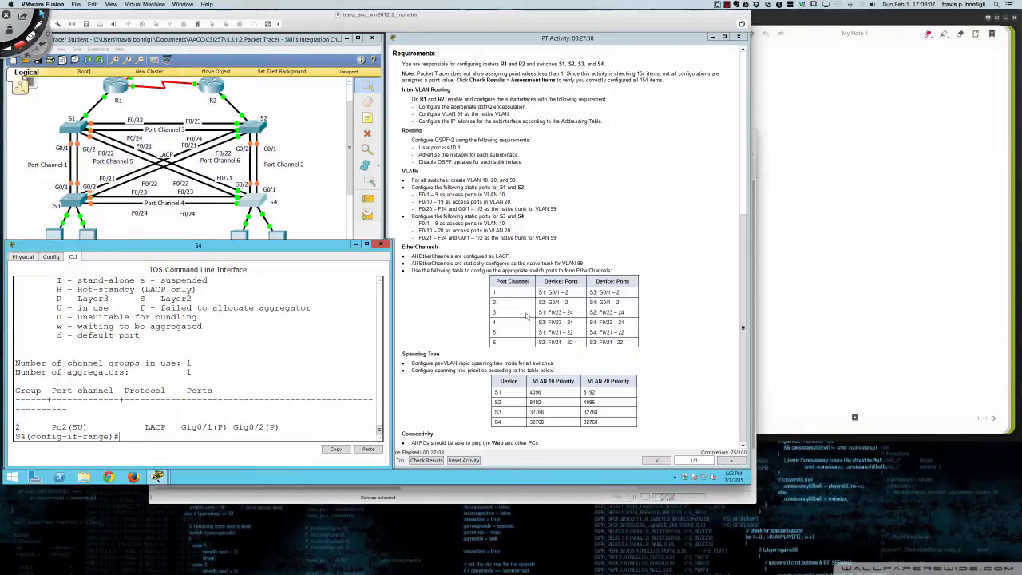
# Switch to S1's command line and select the interface range fa0/23 - 24
pyautogui.click(77, 129)
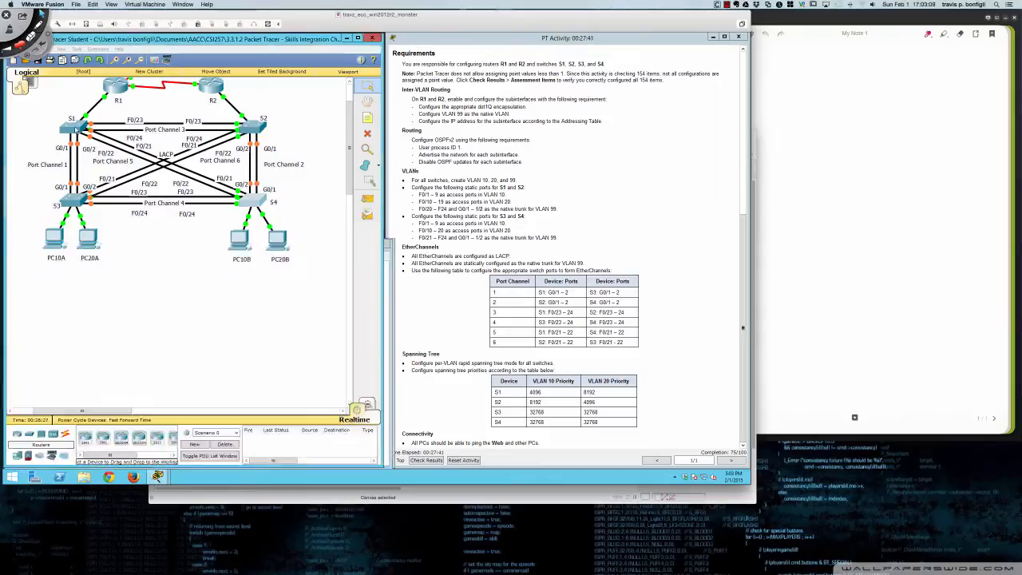
pyautogui.press('Return')
pyautogui.press('Return')
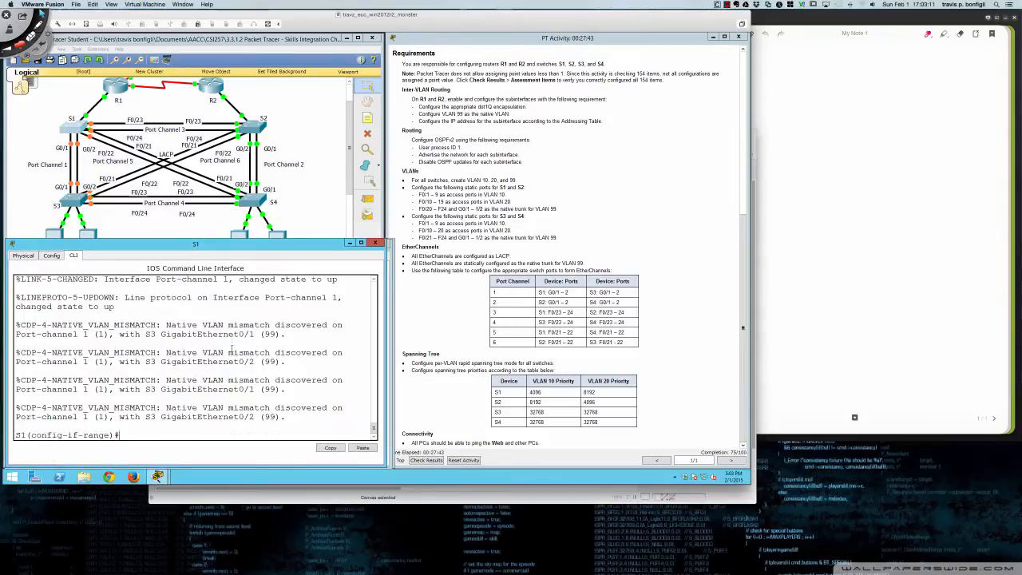
pyautogui.write('int ra fa0')
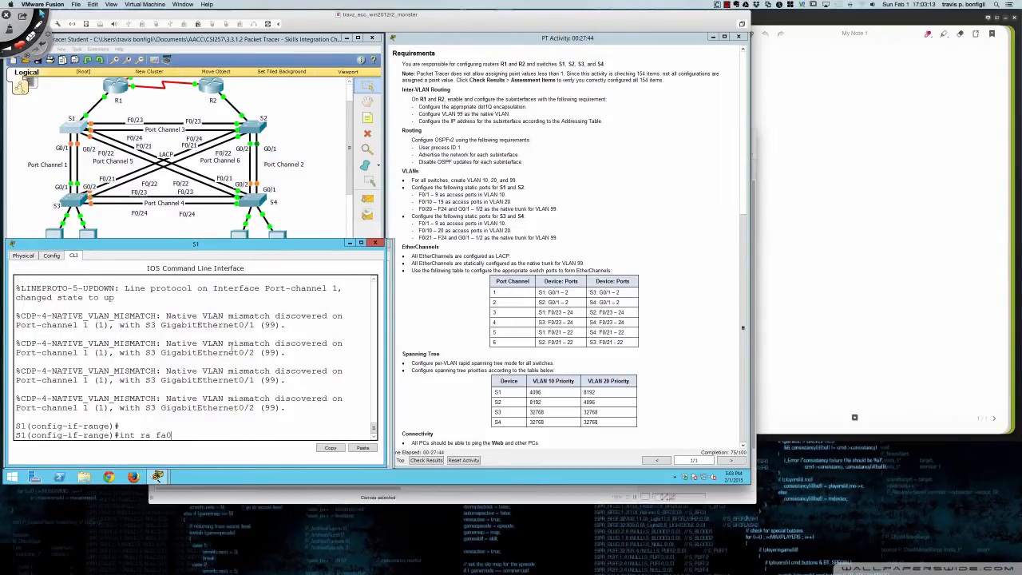
pyautogui.write('/23 - 24')
pyautogui.press('Return')
# Set the channel protocol of S1's ports fa0/23 - 24 to LACP
pyautogui.write('chann')
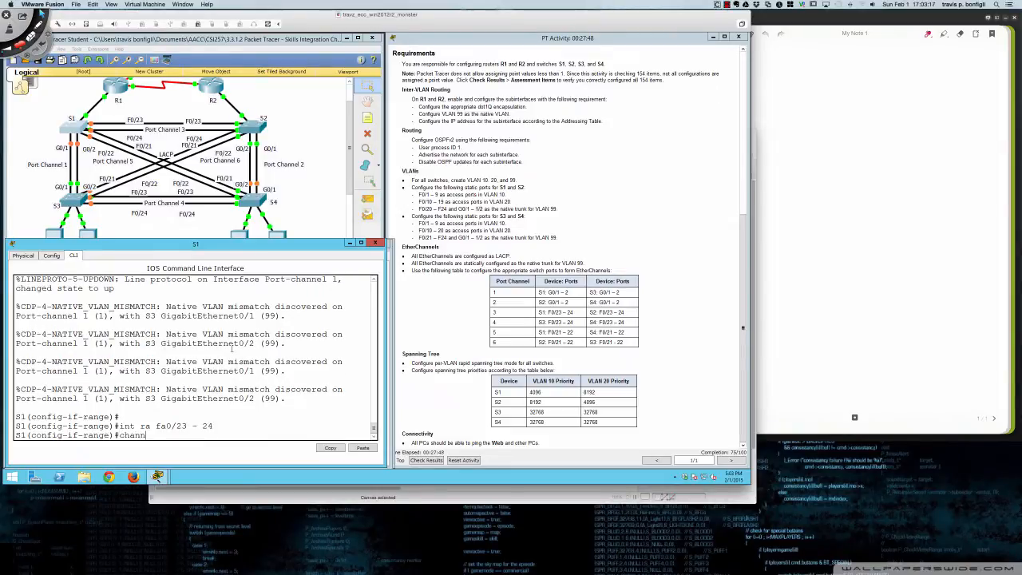
pyautogui.write('el-p')
pyautogui.press('Tab')
pyautogui.write('la')
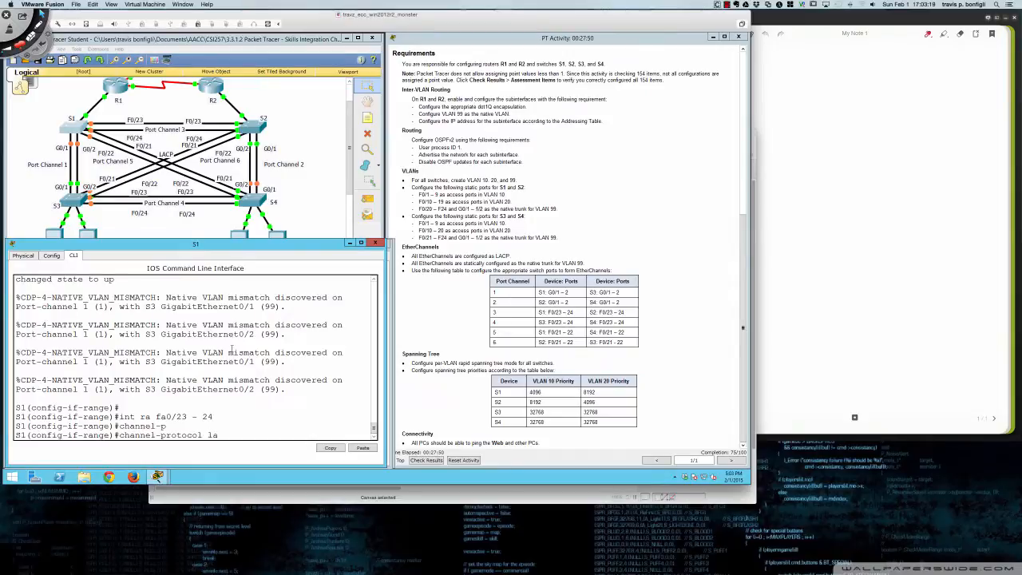
pyautogui.write('cp')
pyautogui.press('Return')
# Assign S1's ports fa0/23 - 24 to channel group 3 in active mode
pyautogui.write('channel-g')
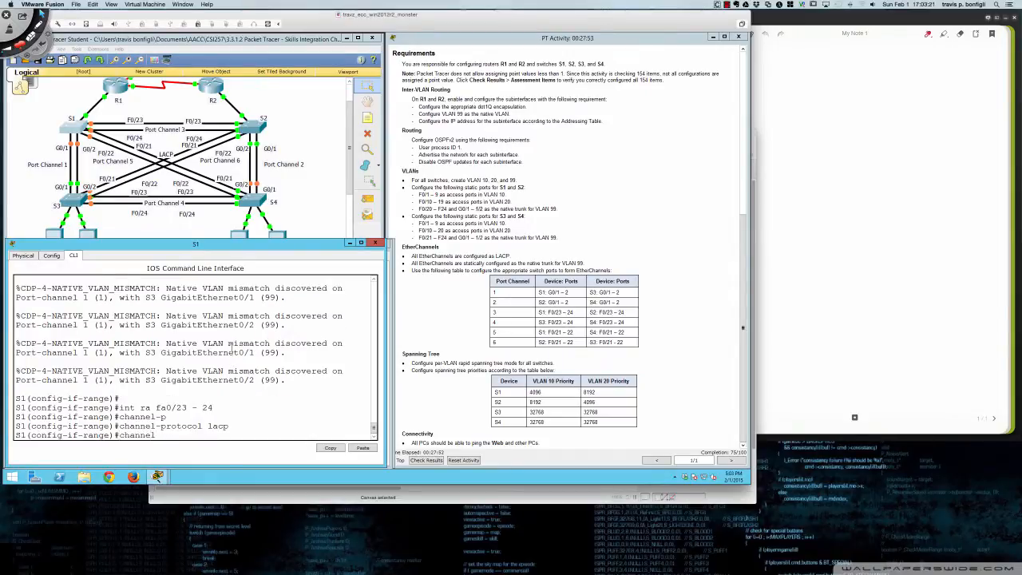
pyautogui.press('Tab')
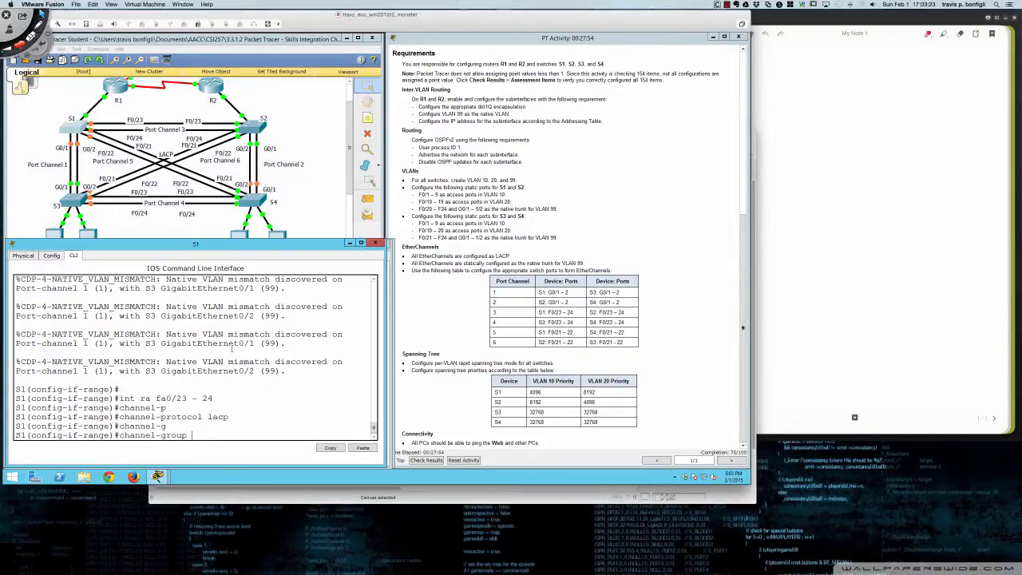
pyautogui.write('3 mode acti')
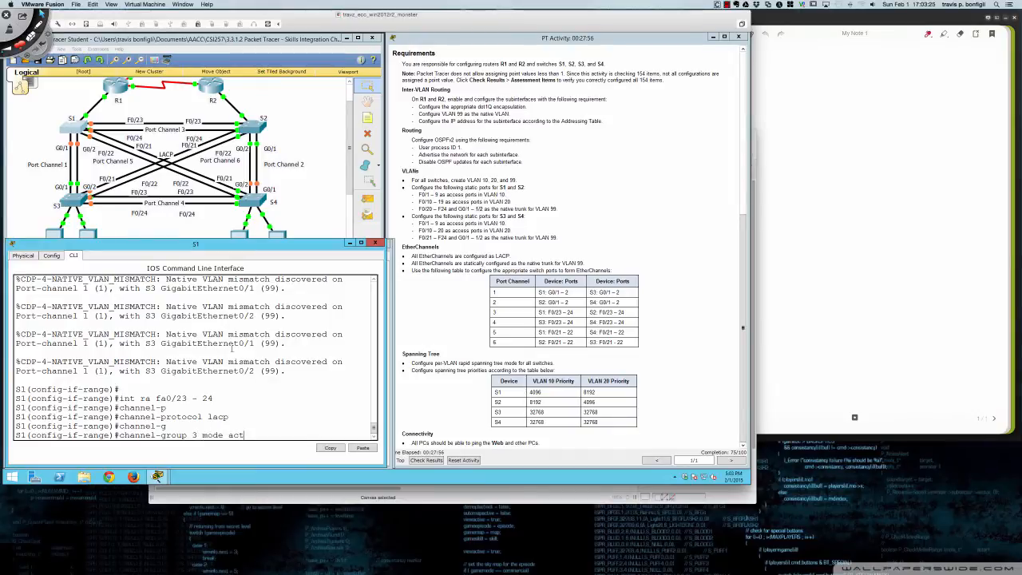
pyautogui.press('Return')
pyautogui.press('Return')
pyautogui.press('Return')
pyautogui.press('Return')
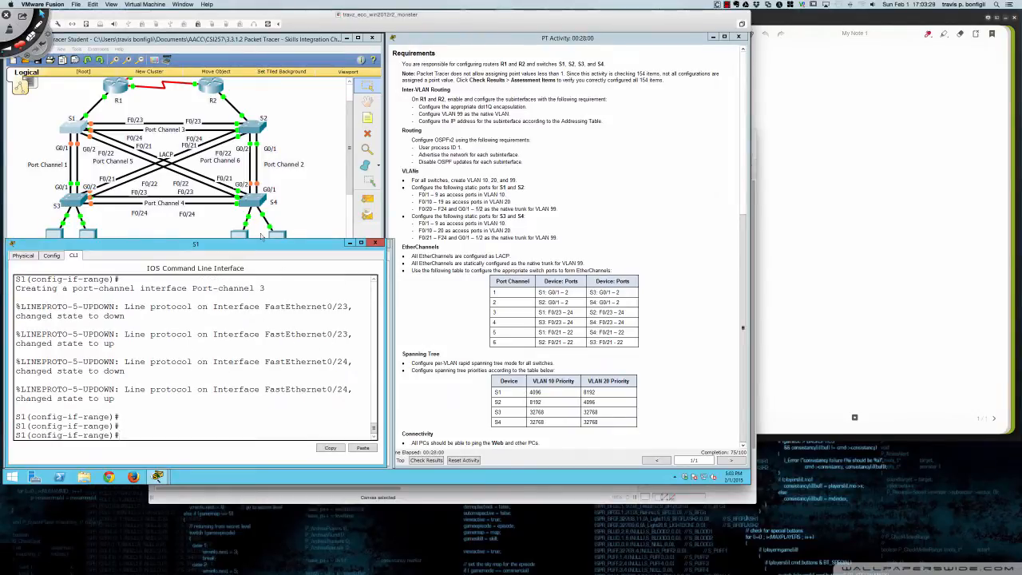
# Switch to S2's command line and select the interface range fa0/23 - 24
pyautogui.click(253, 129)
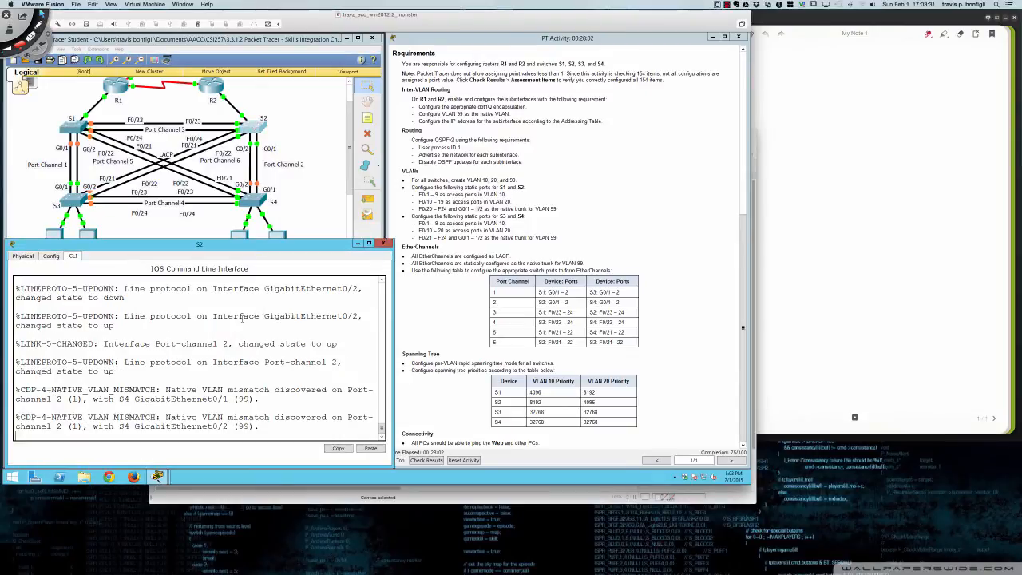
pyautogui.press('Return')
pyautogui.press('Return')
pyautogui.press('Return')
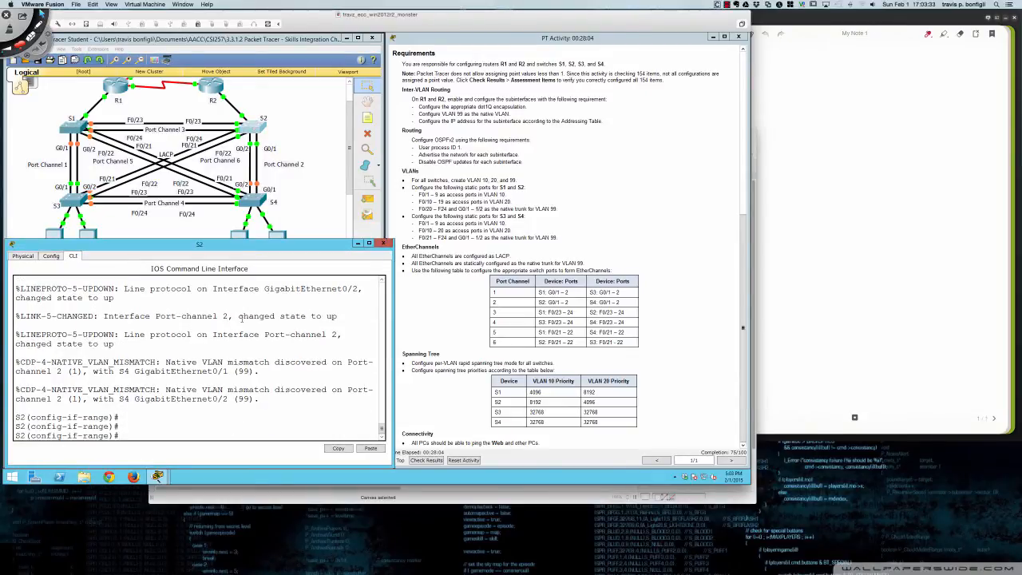
pyautogui.write('int ra fa0/23 - 24')
pyautogui.press('Return')
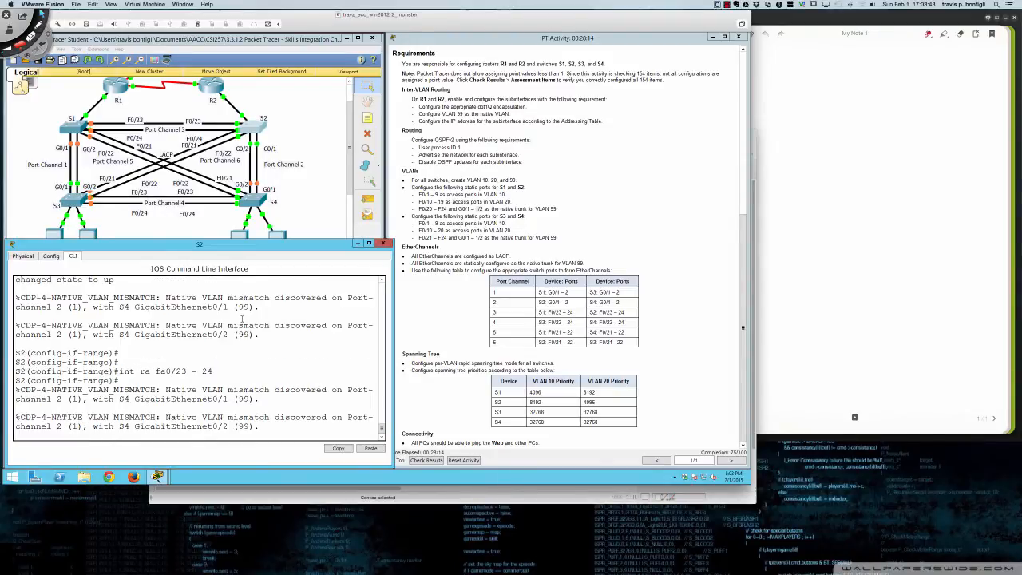
# Set the channel protocol of S2's ports fa0/23 - 24 to LACP
pyautogui.press('Return')
pyautogui.press('Return')
pyautogui.press('Return')
pyautogui.press('Return')
pyautogui.write('chane')
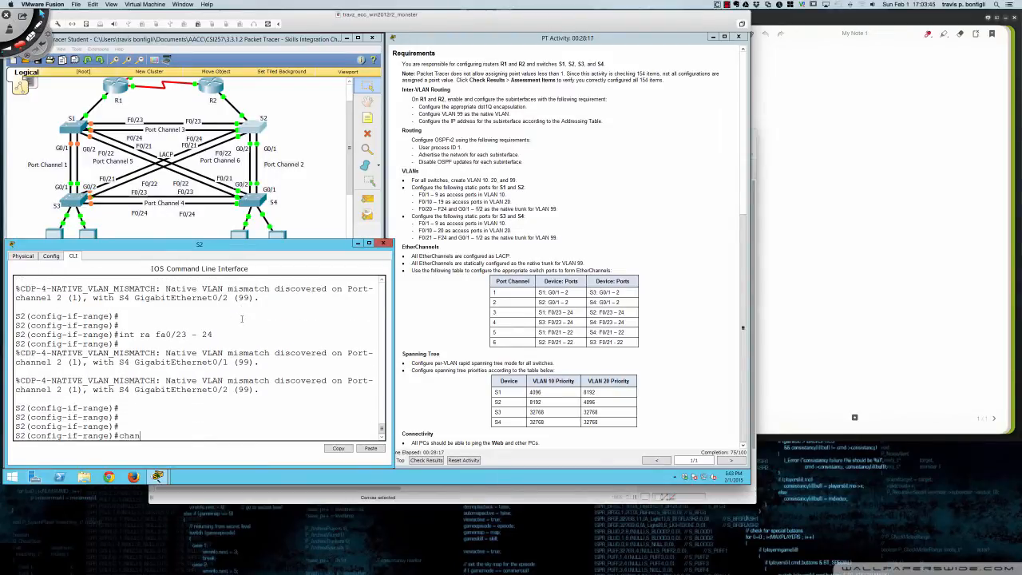
pyautogui.press('Tab')
pyautogui.press('BackSpace')
pyautogui.write('nel-p')
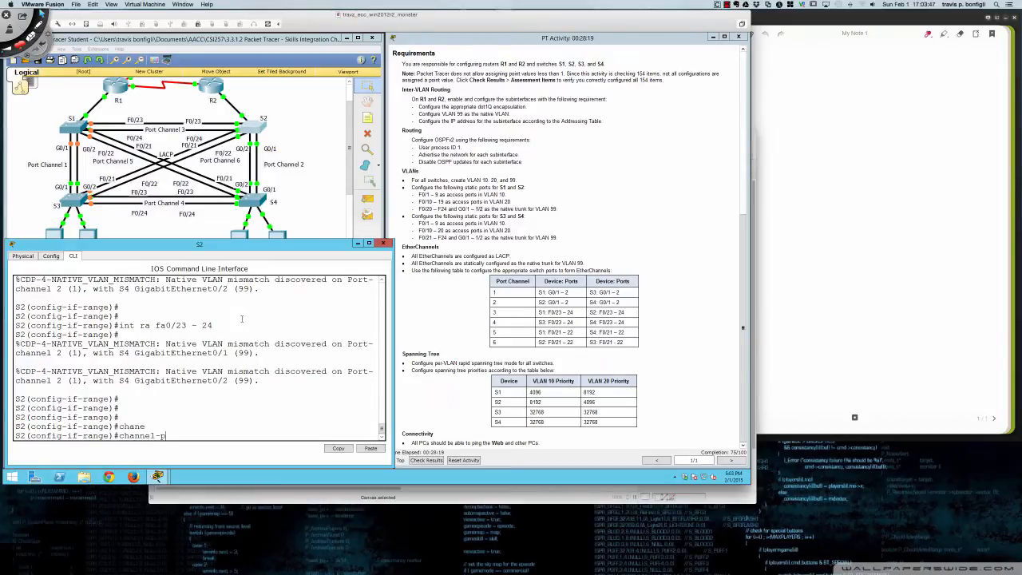
pyautogui.press('Tab')
pyautogui.write('lacp')
pyautogui.press('Return')
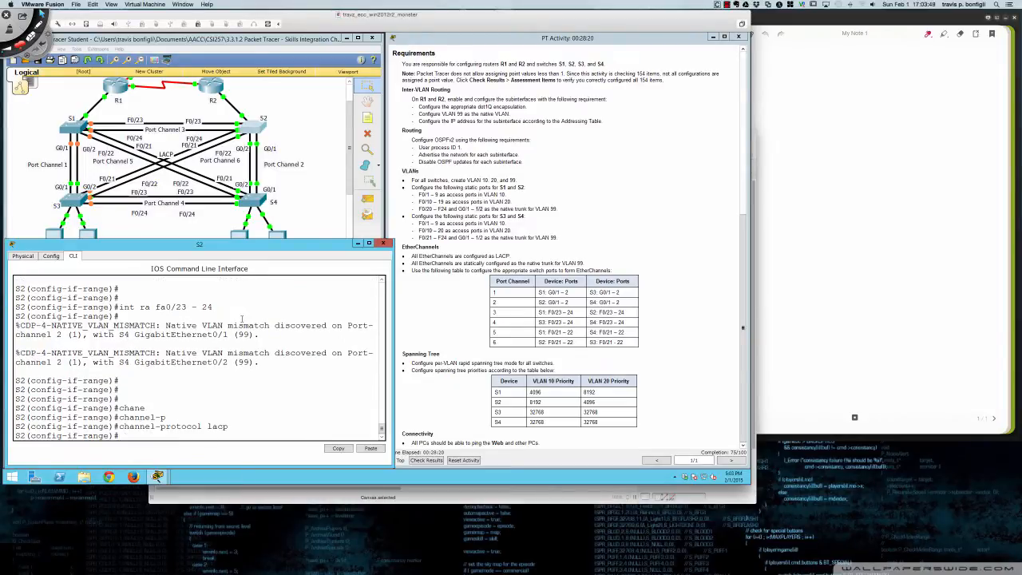
# Assign S2's ports fa0/23 - 24 to channel group 3 in active mode
pyautogui.write('channel-group3 mode active')
pyautogui.press('Return')
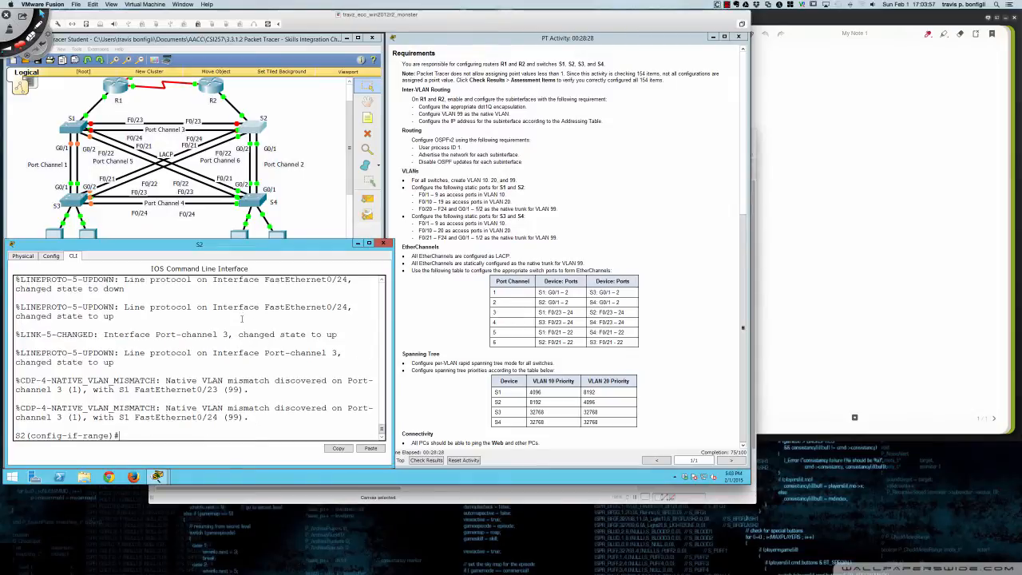
pyautogui.press('Return')
pyautogui.press('Return')
pyautogui.press('Return')
pyautogui.press('Return')
pyautogui.press('Return')
# Show S2's EtherChannel summary to check channel groups 2 and 3
pyautogui.write('do sh')
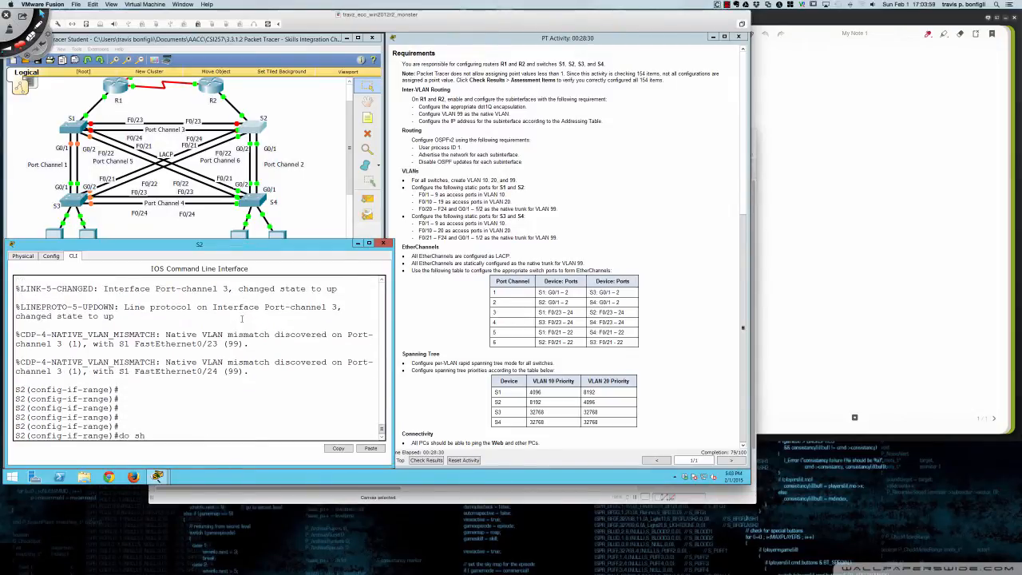
pyautogui.write(' eth summary')
pyautogui.press('Return')
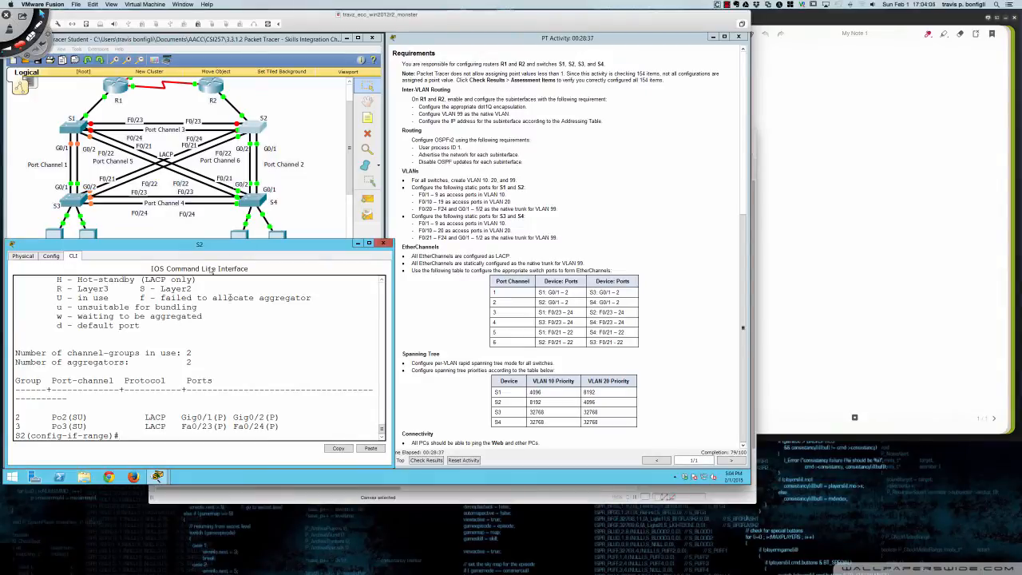
# Switch to S1's command line and show its EtherChannel summary to check channel groups 1 and 3
pyautogui.click(77, 127)
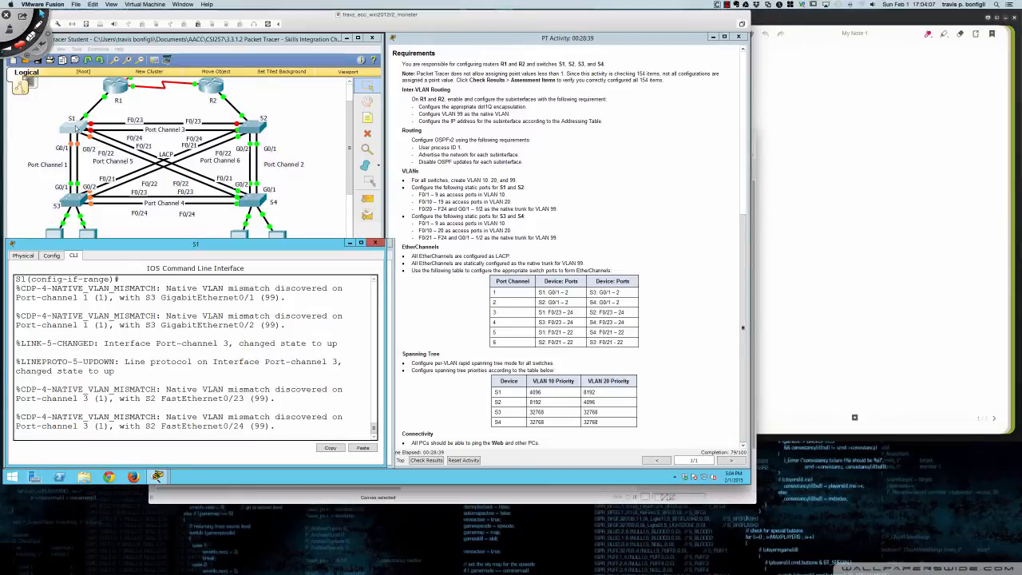
pyautogui.press('Return')
pyautogui.press('Return')
pyautogui.press('Return')
pyautogui.write('do sh ether sum')
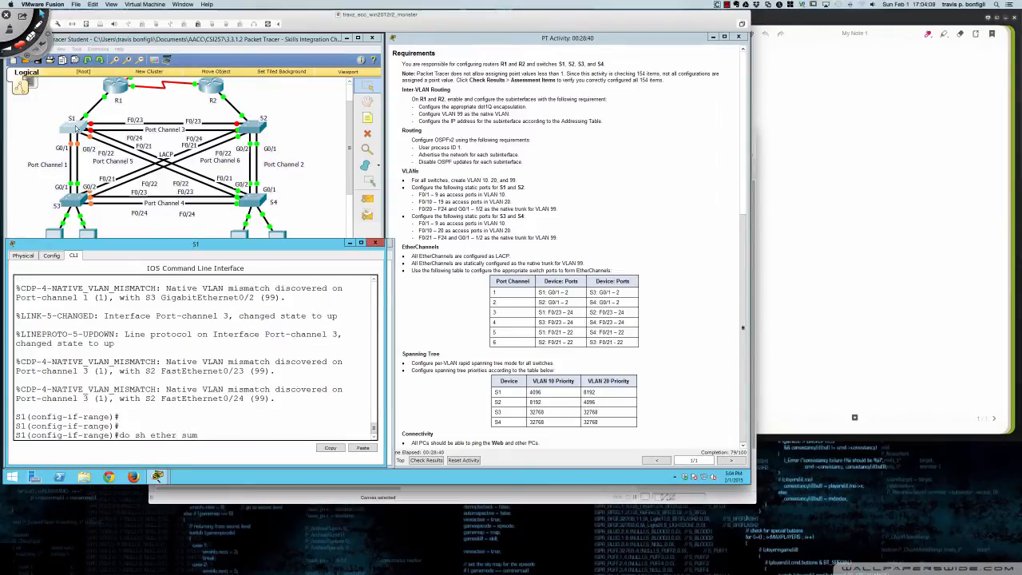
pyautogui.press('Return')
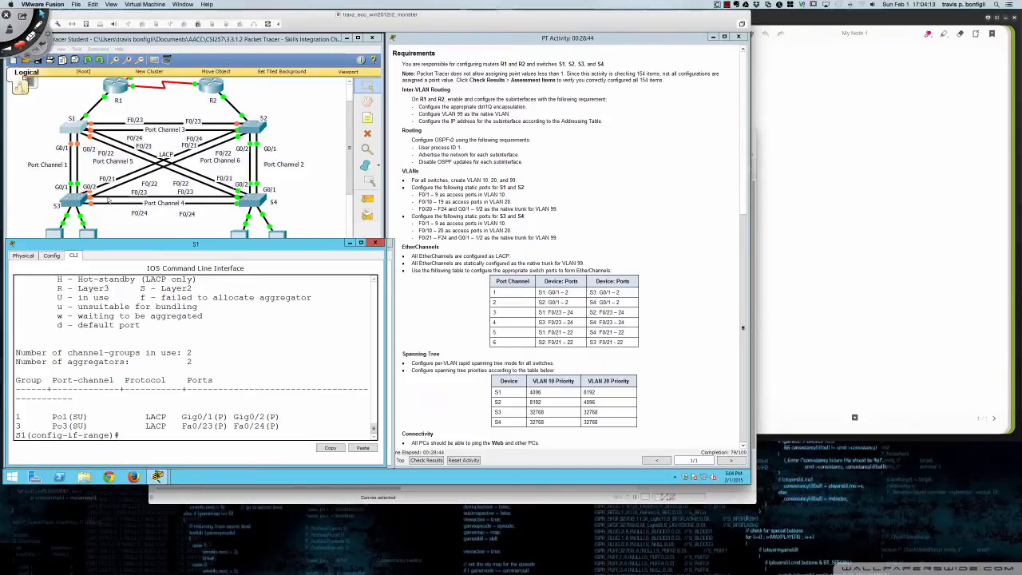
# Switch to S3's command line and set the channel protocol of its ports fa0/23 - 24 to LACP
pyautogui.click(75, 202)
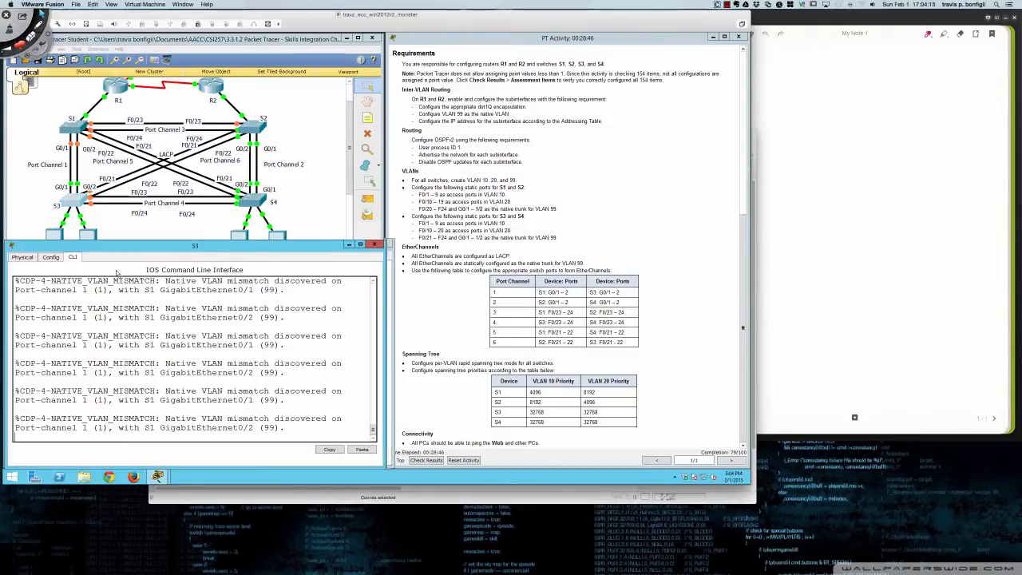
pyautogui.press('Return')
pyautogui.press('Return')
pyautogui.press('Return')
pyautogui.press('Return')
pyautogui.press('Return')
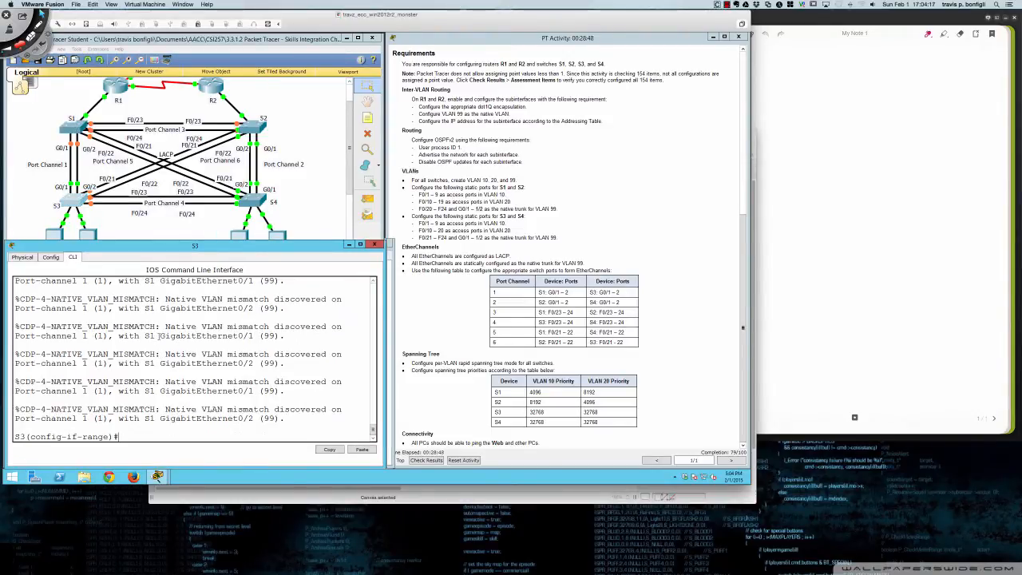
pyautogui.write('int ra fa0/23 -')
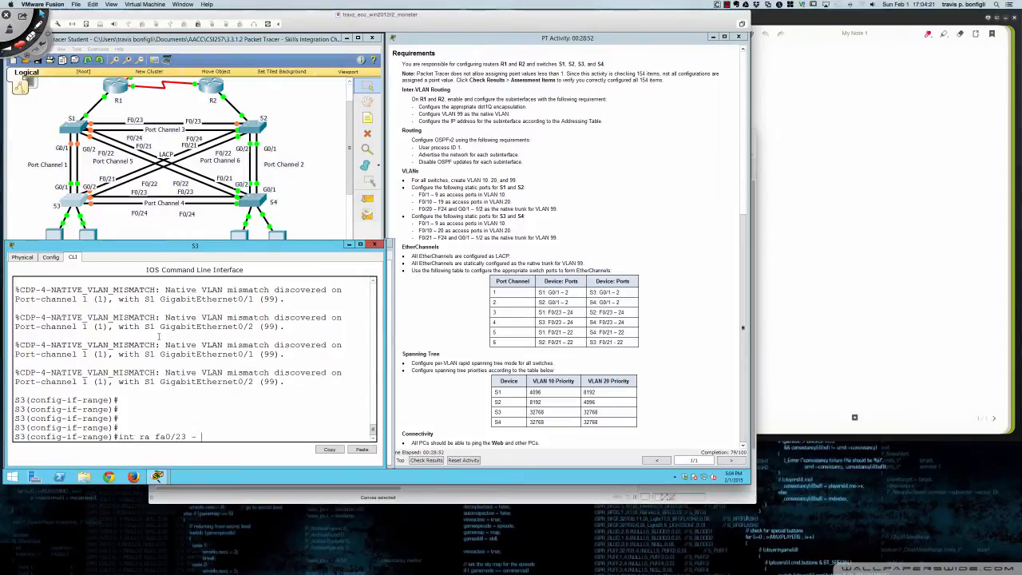
pyautogui.write(' 24')
pyautogui.press('Return')
pyautogui.write('chan')
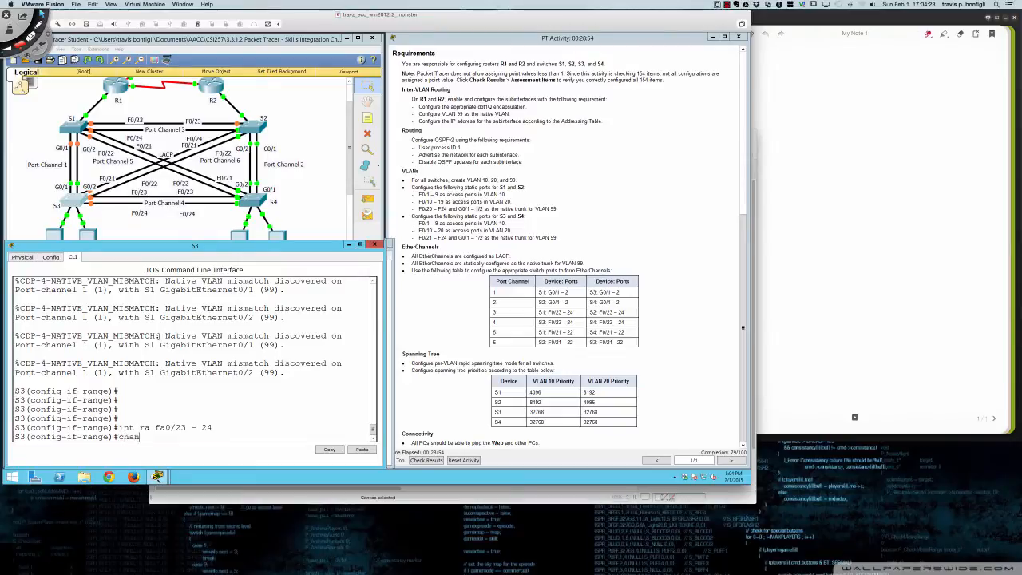
pyautogui.write('nel-p')
pyautogui.press('Tab')
pyautogui.write('lacp')
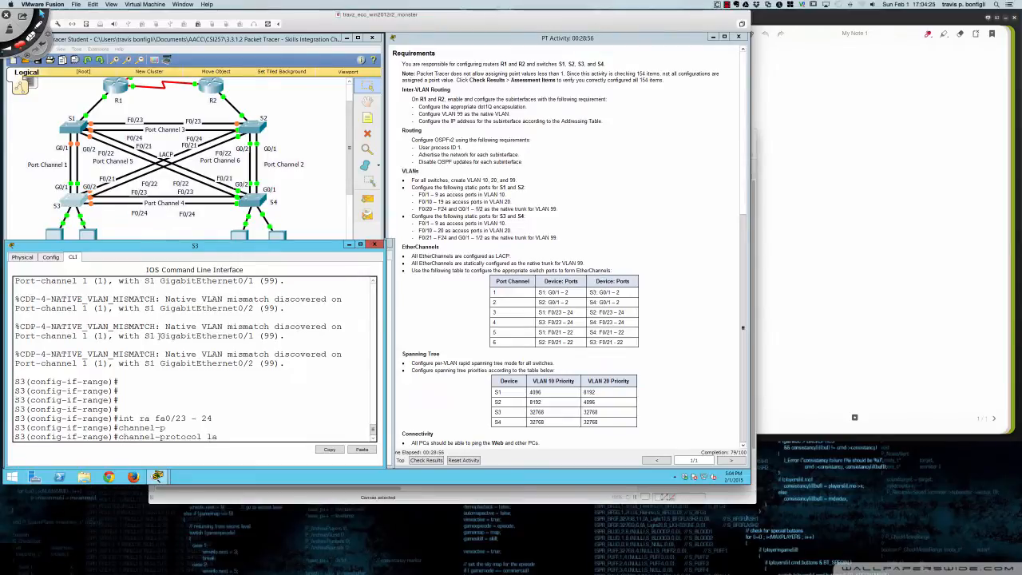
pyautogui.press('Return')
# Assign S3's ports fa0/23 - 24 to channel group 4 in active mode
pyautogui.write('channel-gr')
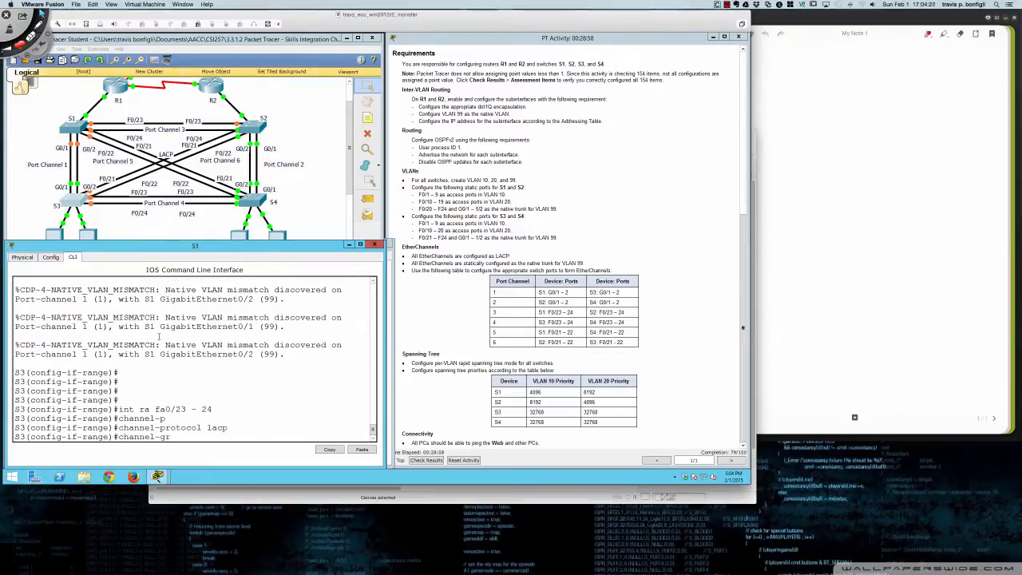
pyautogui.press('Tab')
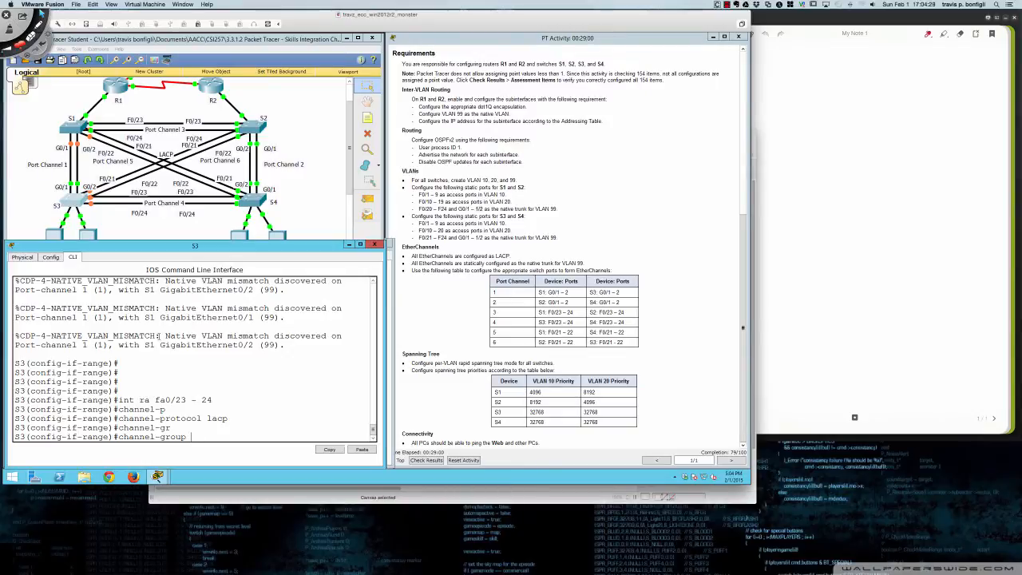
pyautogui.write('4 mode acti')
pyautogui.press('Return')
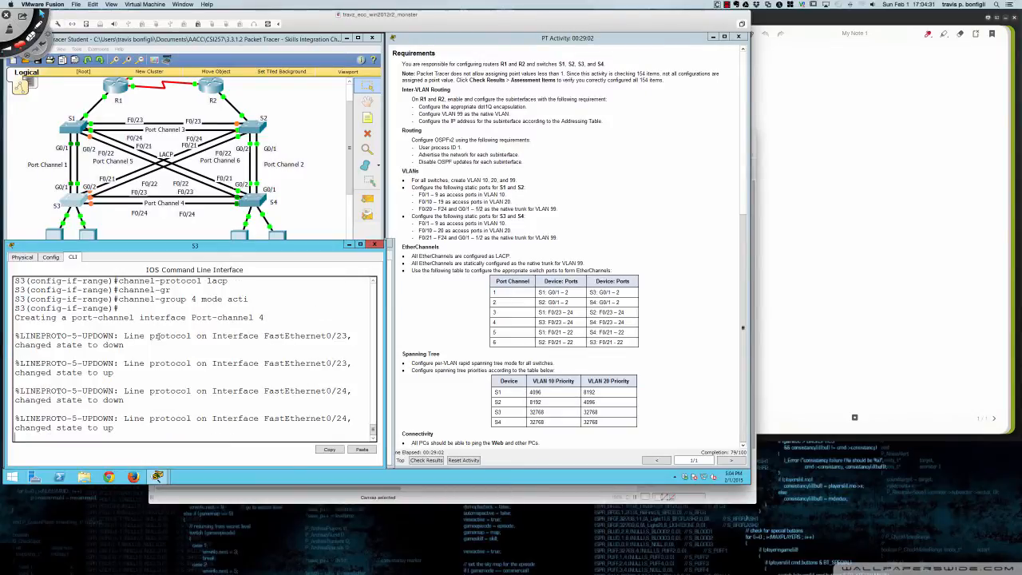
pyautogui.press('Return')
pyautogui.press('Return')
pyautogui.press('Return')
pyautogui.press('Return')
pyautogui.press('Return')
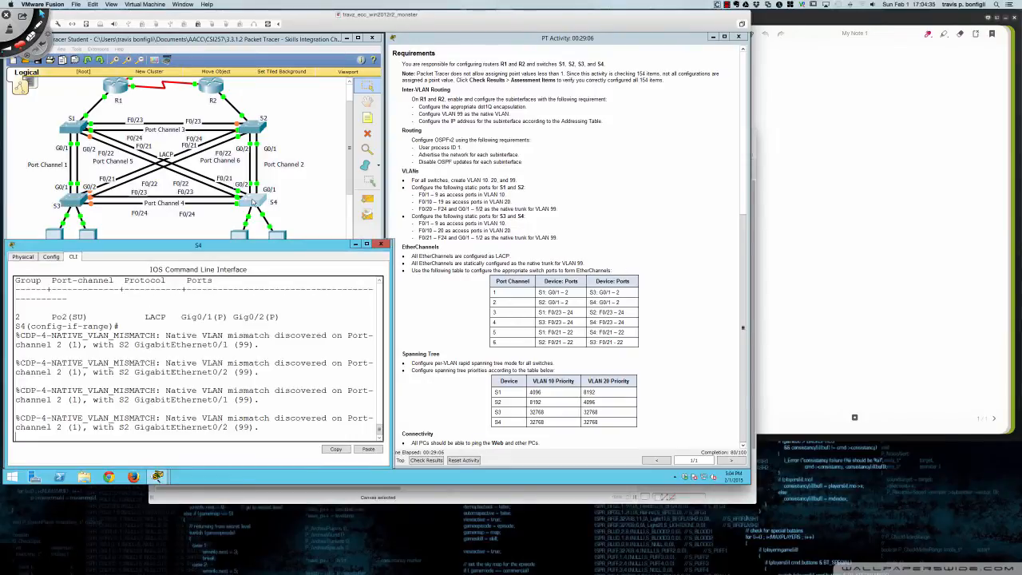
# Switch to S4's command line and set the channel protocol of its ports fa0/23 - 24 to LACP
pyautogui.click(253, 202)
pyautogui.press('Return')
pyautogui.press('Return')
pyautogui.press('Return')
pyautogui.press('Return')
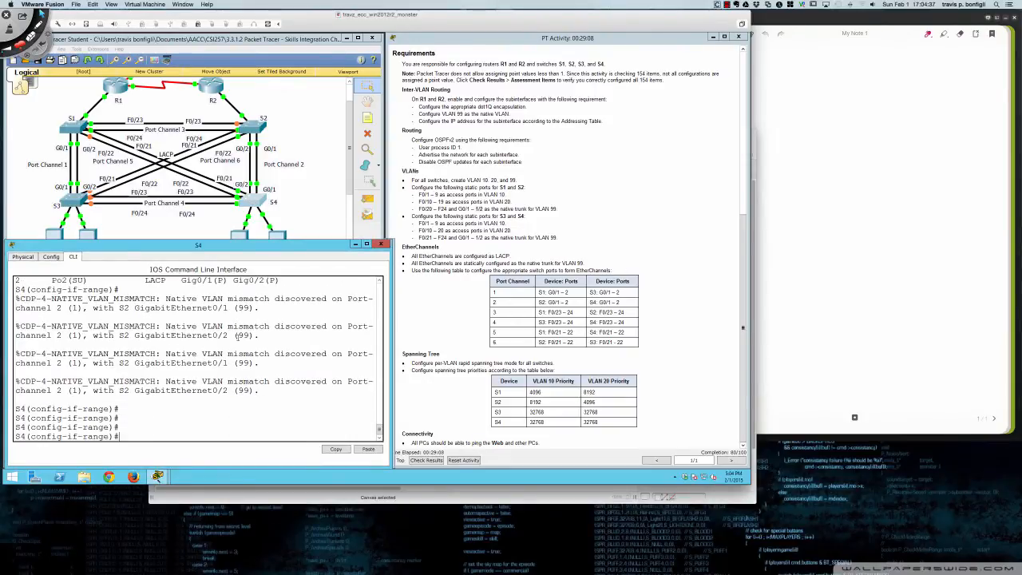
pyautogui.write('int ra fa0/23 - 24')
pyautogui.press('Return')
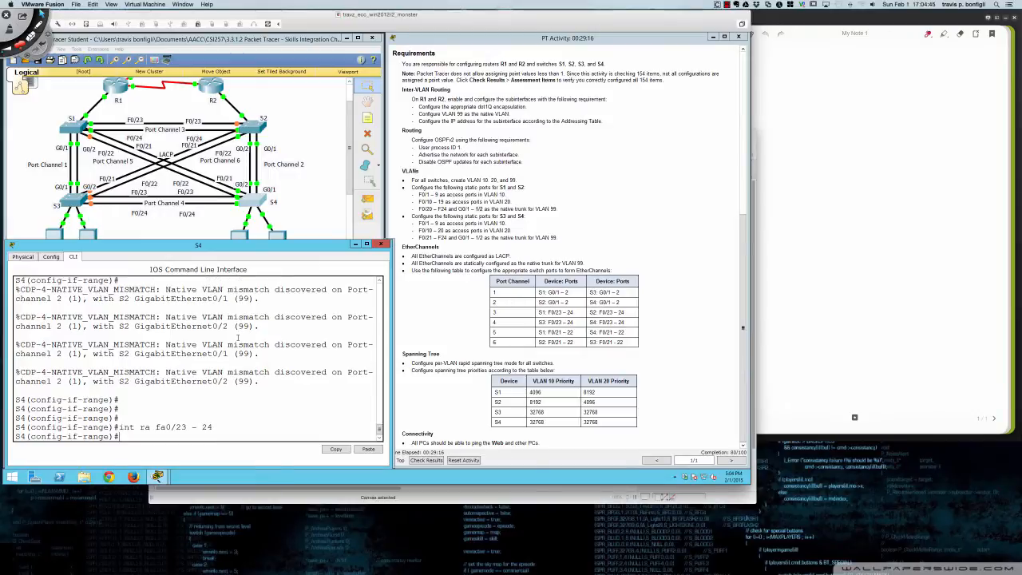
pyautogui.write('channel-p')
pyautogui.press('Tab')
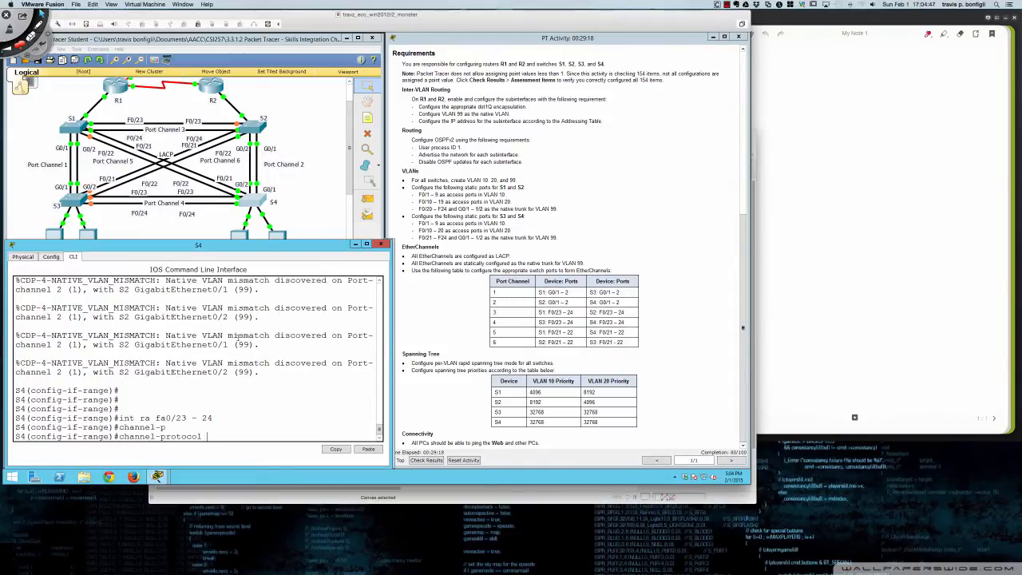
pyautogui.write('lacp')
pyautogui.press('Return')
# Assign S4's ports fa0/23 - 24 to channel group 4 in active mode
pyautogui.write('channel-g')
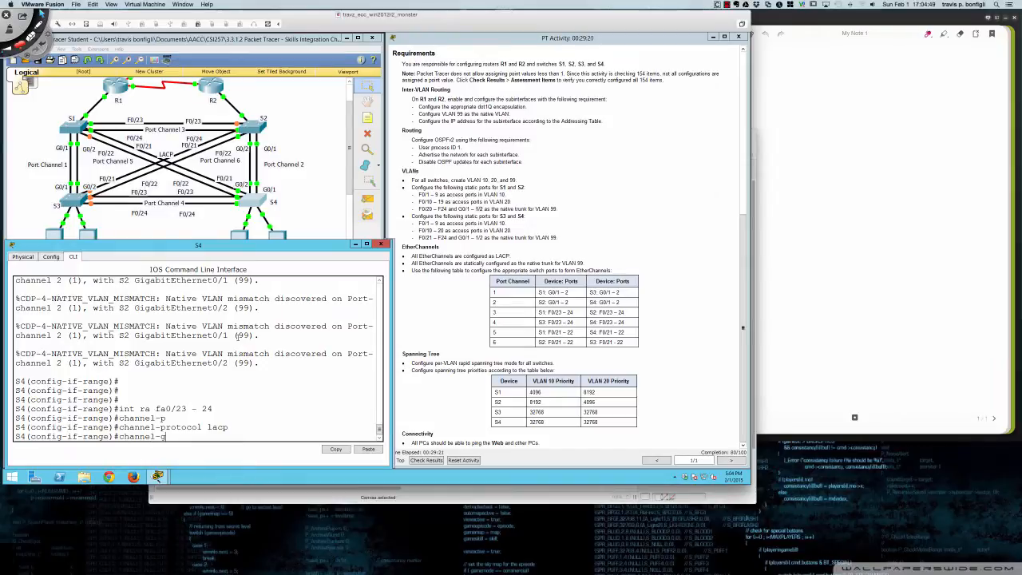
pyautogui.press('Tab')
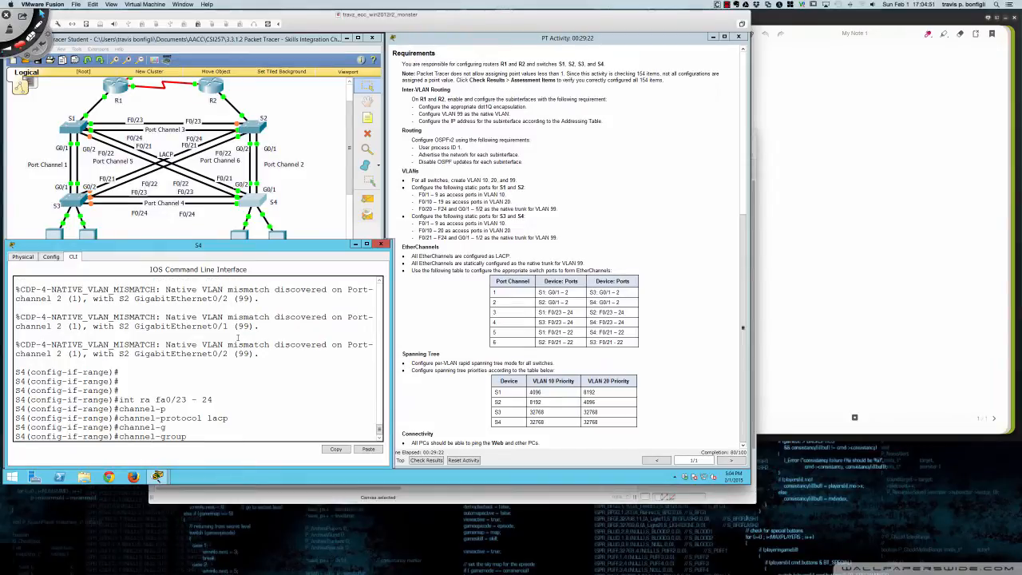
pyautogui.write('4 mode active')
pyautogui.press('Return')
pyautogui.press('Return')
pyautogui.press('Return')
pyautogui.press('Return')
pyautogui.press('Return')
pyautogui.press('Return')
pyautogui.press('Return')
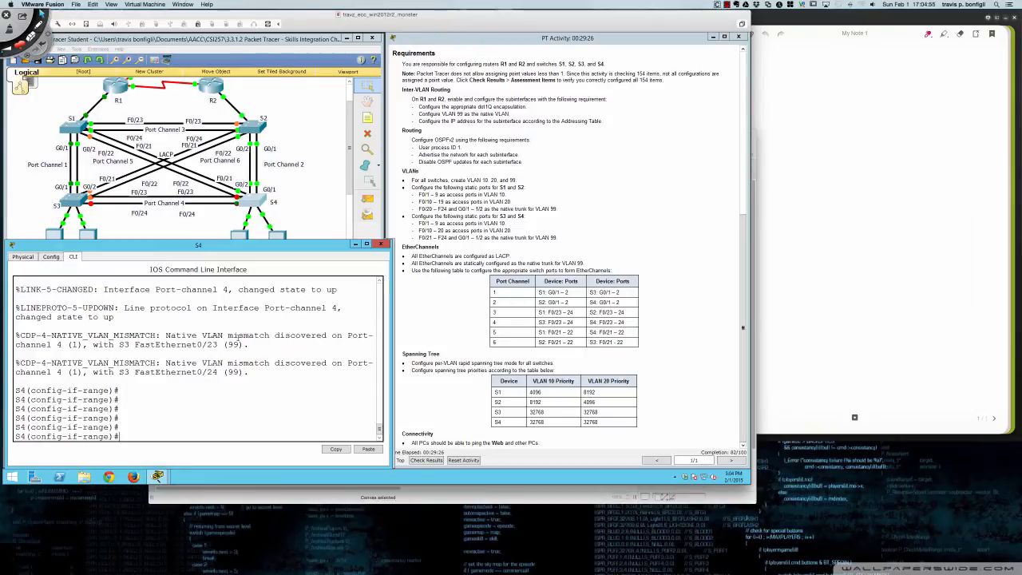
# Show S4's EtherChannel summary to check channel groups 2 and 4
pyautogui.write('do sh et')
pyautogui.write('h sum')
pyautogui.press('Return')
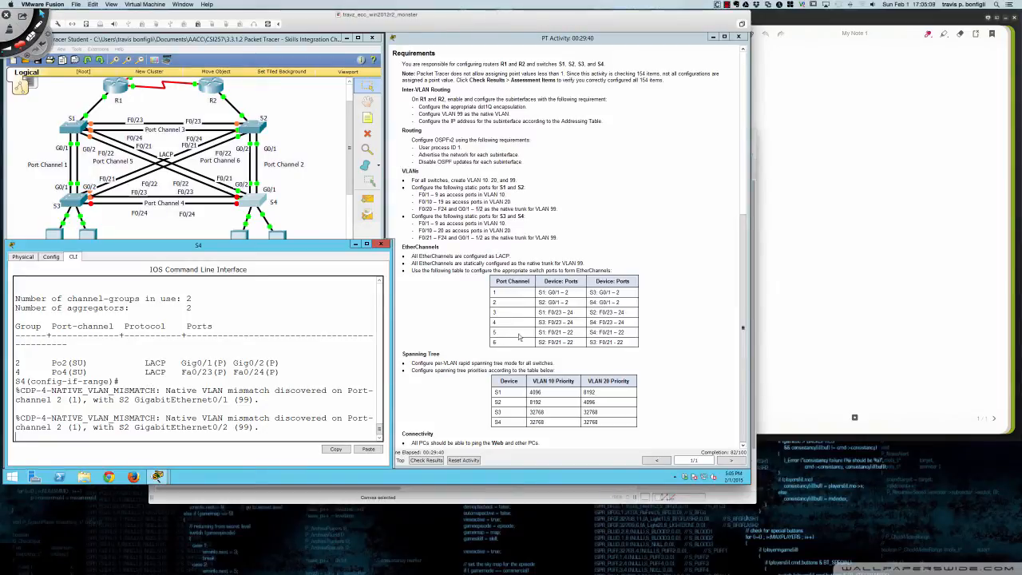
# Switch to S1's command line and set the channel protocol of its ports fa0/21 - 22 to LACP
pyautogui.click(78, 128)
pyautogui.press('Return')
pyautogui.press('Return')
pyautogui.press('Return')
pyautogui.press('Return')
pyautogui.press('Return')
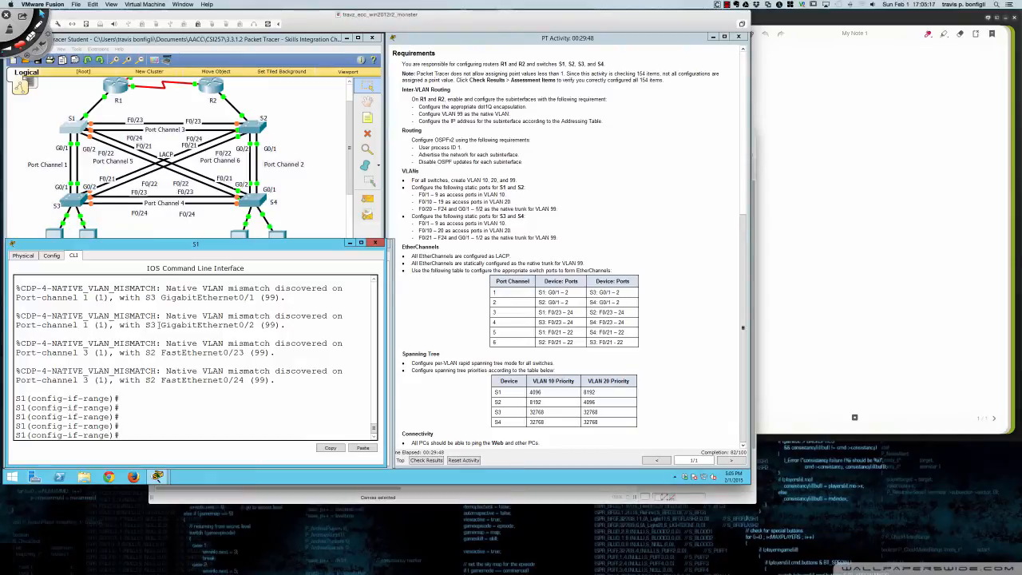
pyautogui.write('int ra fa0/21 - 22')
pyautogui.press('Return')
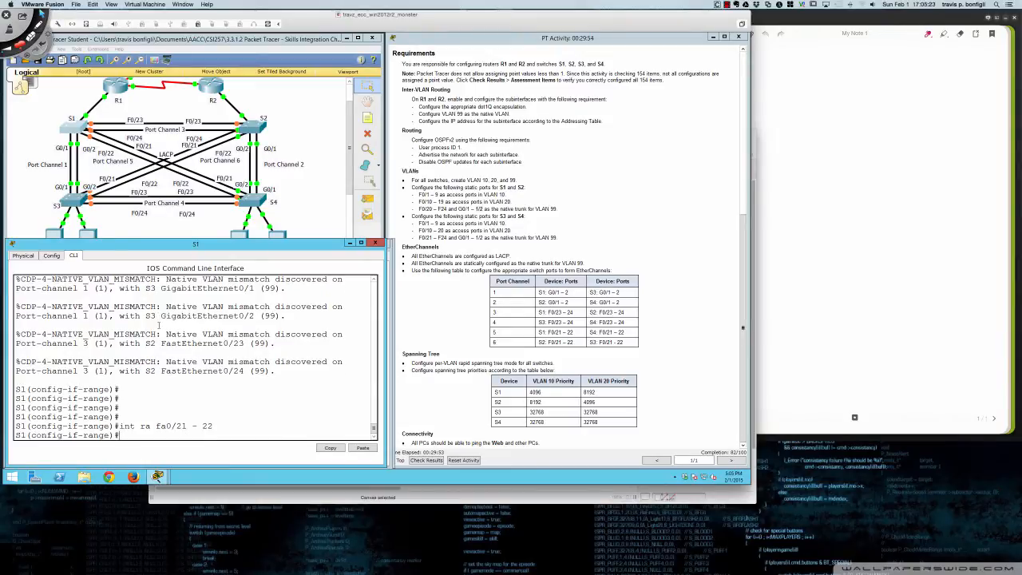
pyautogui.write('channel-p')
pyautogui.press('Tab')
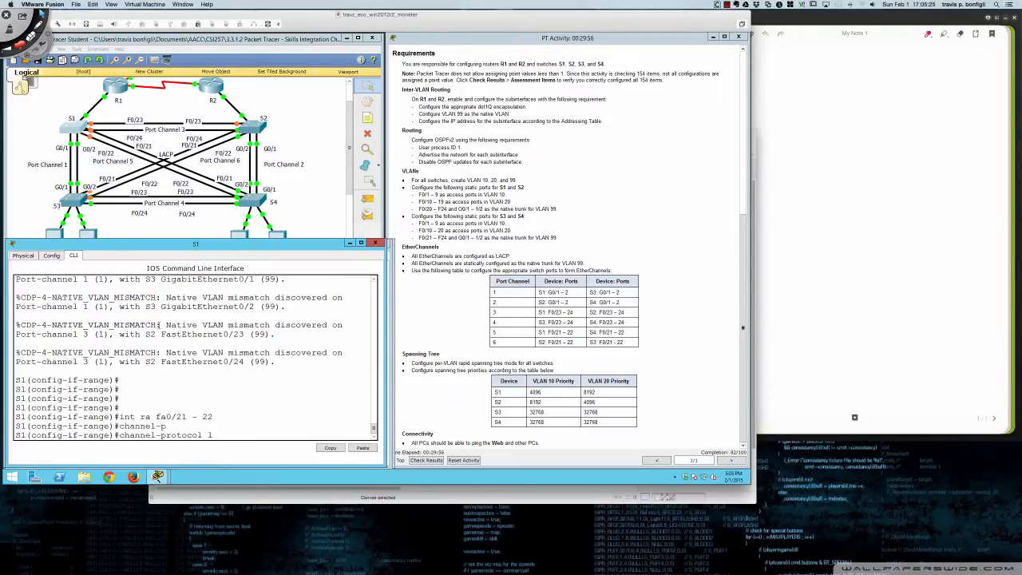
pyautogui.write('lacp')
pyautogui.press('Return')
# Assign S1's ports fa0/21 - 22 to channel group 5 in active mode
pyautogui.write('channel-g')
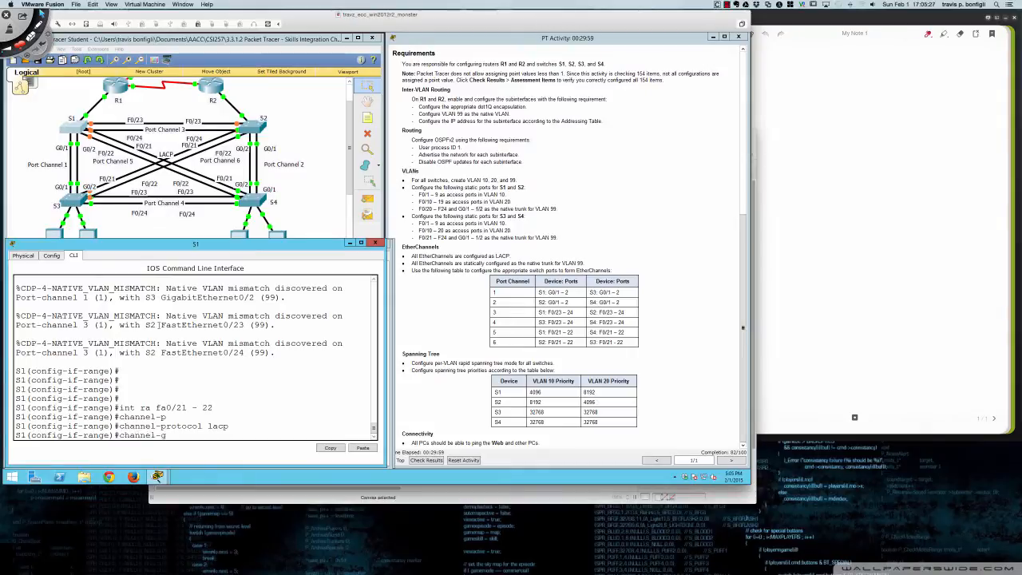
pyautogui.press('Tab')
pyautogui.write('5')
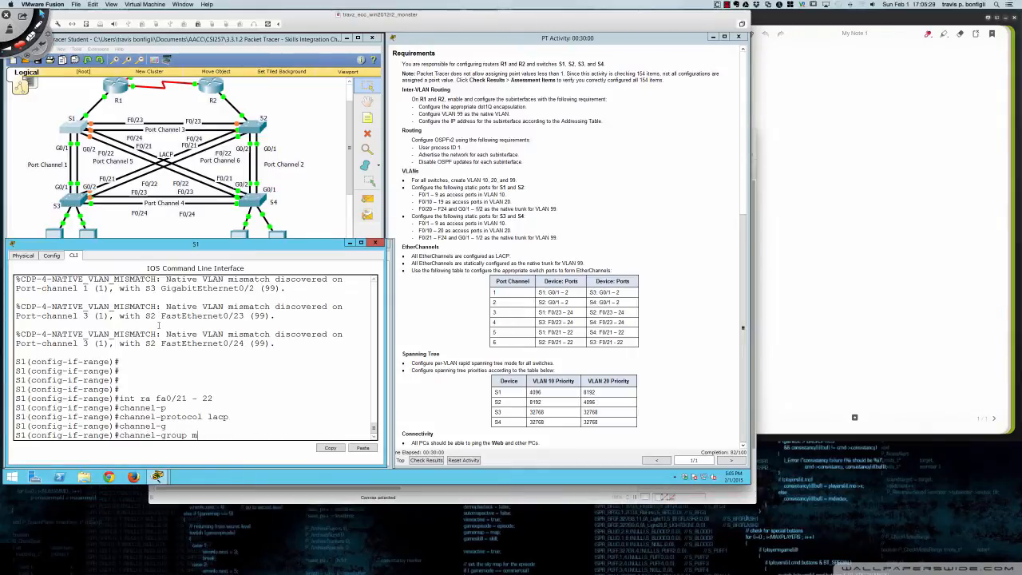
pyautogui.write(' mode active')
pyautogui.press('Return')
pyautogui.press('Return')
pyautogui.press('Return')
pyautogui.press('Return')
pyautogui.press('Return')
pyautogui.press('Return')
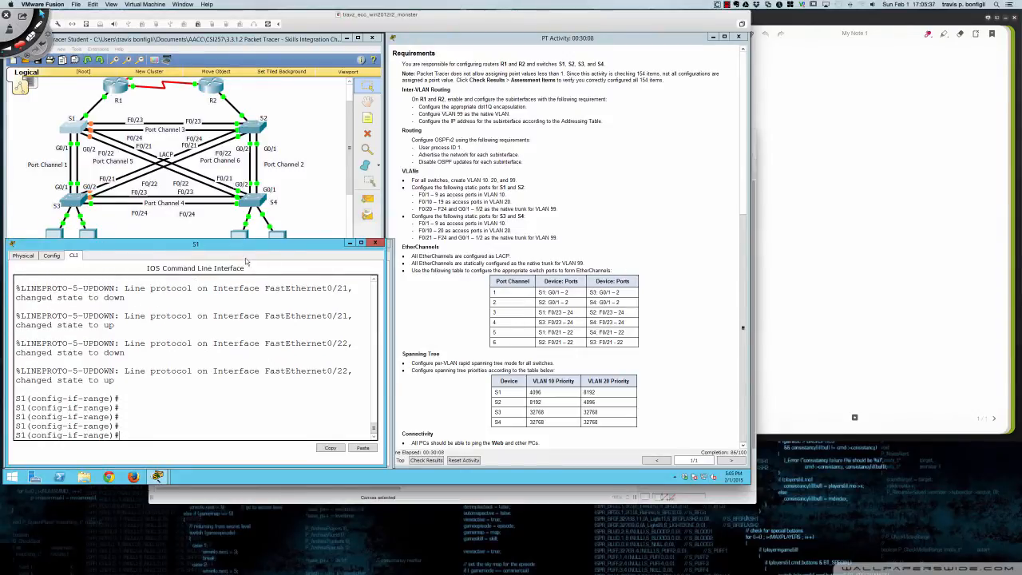
# Switch to S4's command line and set the channel protocol of its ports fa0/21 - 22 to LACP
pyautogui.click(252, 203)
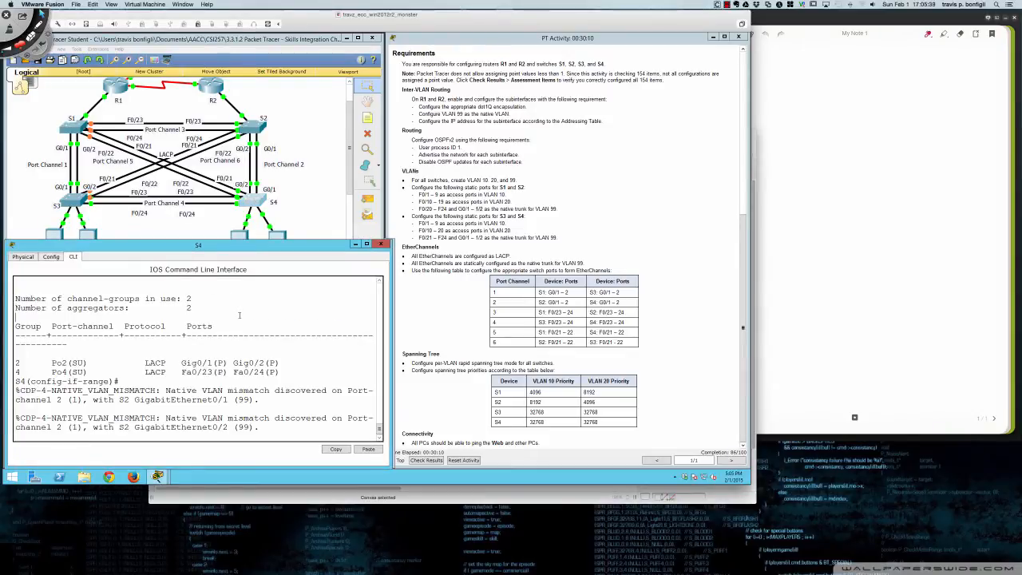
pyautogui.press('Return')
pyautogui.press('Return')
pyautogui.press('Return')
pyautogui.write('int ')
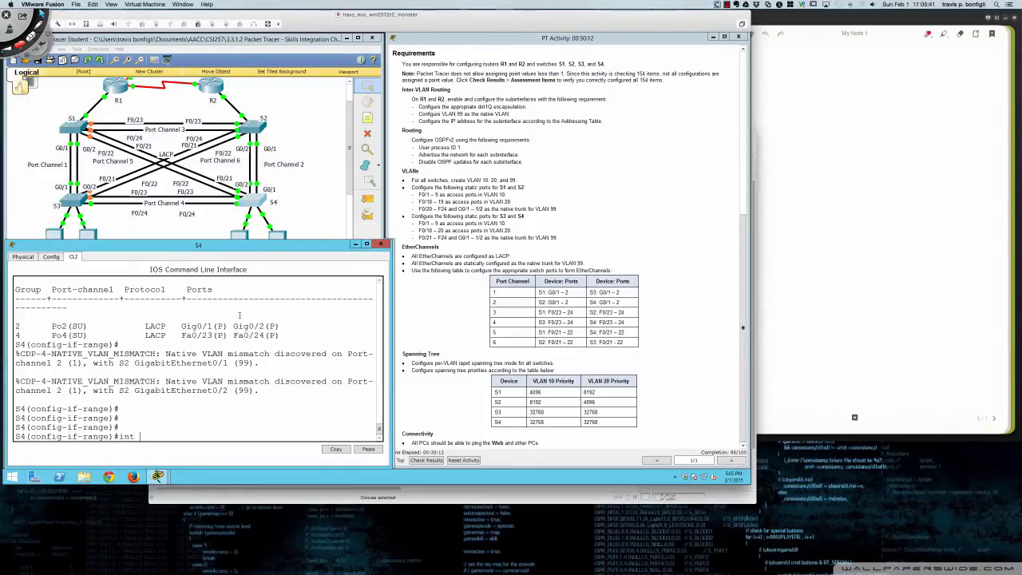
pyautogui.write('ra fa0/21 - 22')
pyautogui.press('Return')
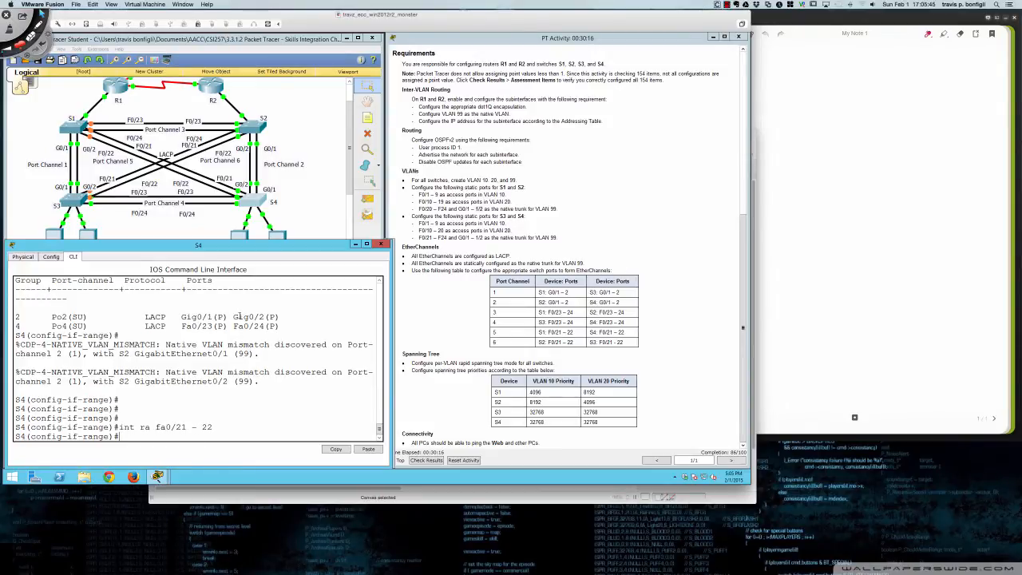
pyautogui.write('channel-p')
pyautogui.press('Tab')
pyautogui.write('lacp')
pyautogui.press('Return')
# Assign S4's ports fa0/21 - 22 to channel group 5 in active mode
pyautogui.write('channel-gr')
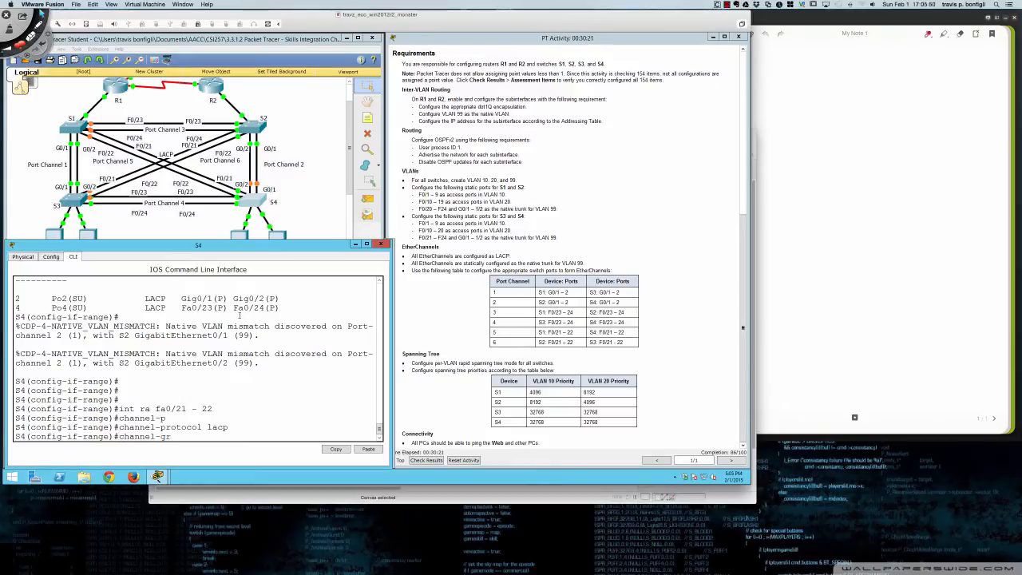
pyautogui.press('Tab')
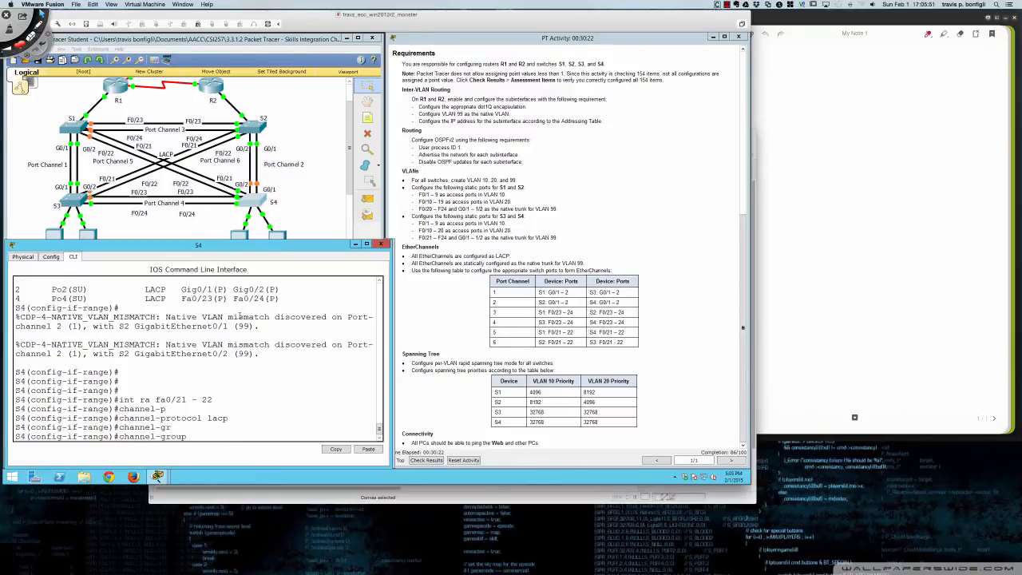
pyautogui.write('5 mode active')
pyautogui.press('Return')
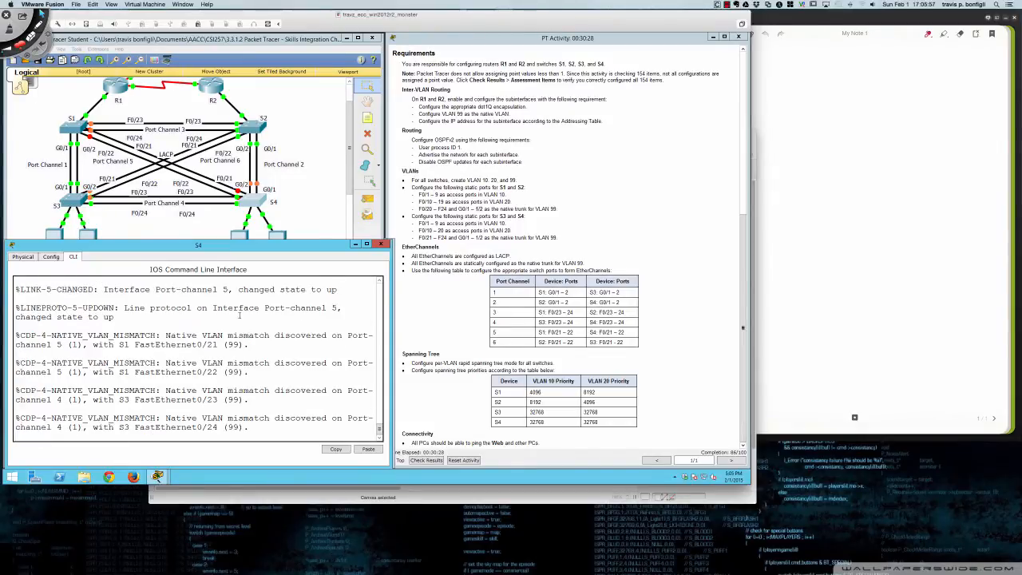
pyautogui.press('Return')
pyautogui.press('Return')
pyautogui.press('Return')
pyautogui.press('Return')
pyautogui.press('Return')
# Show S4's EtherChannel summary to check channel groups 2, 4 and 5
pyautogui.write('do sh e')
pyautogui.write('ther sum')
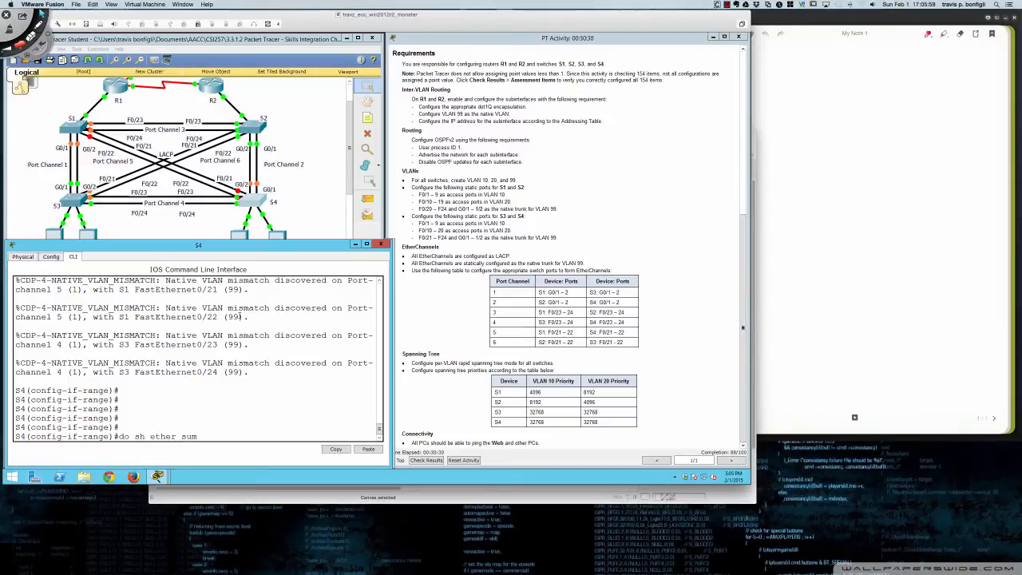
pyautogui.press('Return')
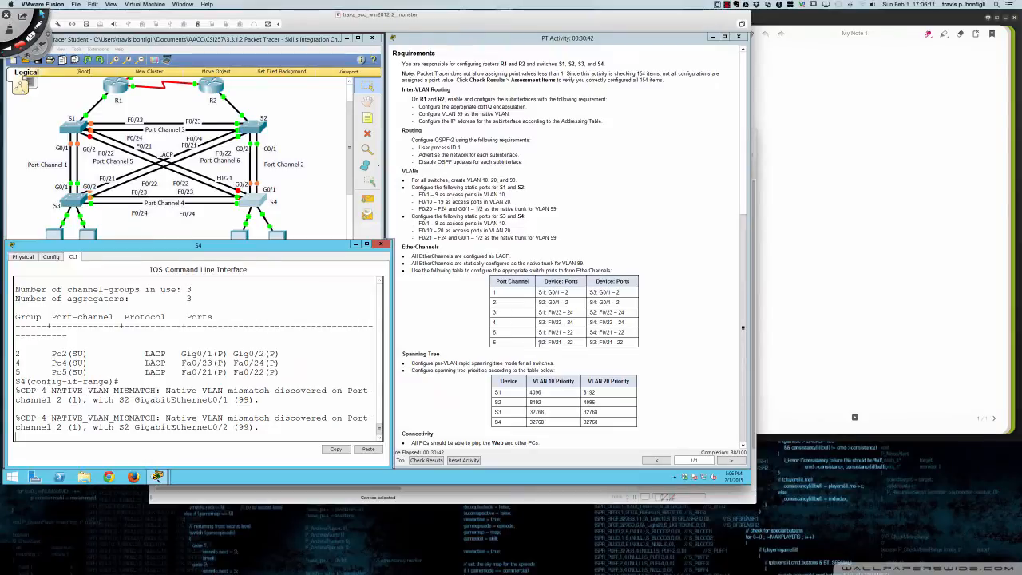
# Switch to S2's command line and bring up a clean interface-range configuration prompt
pyautogui.click(255, 126)
pyautogui.click(256, 126)
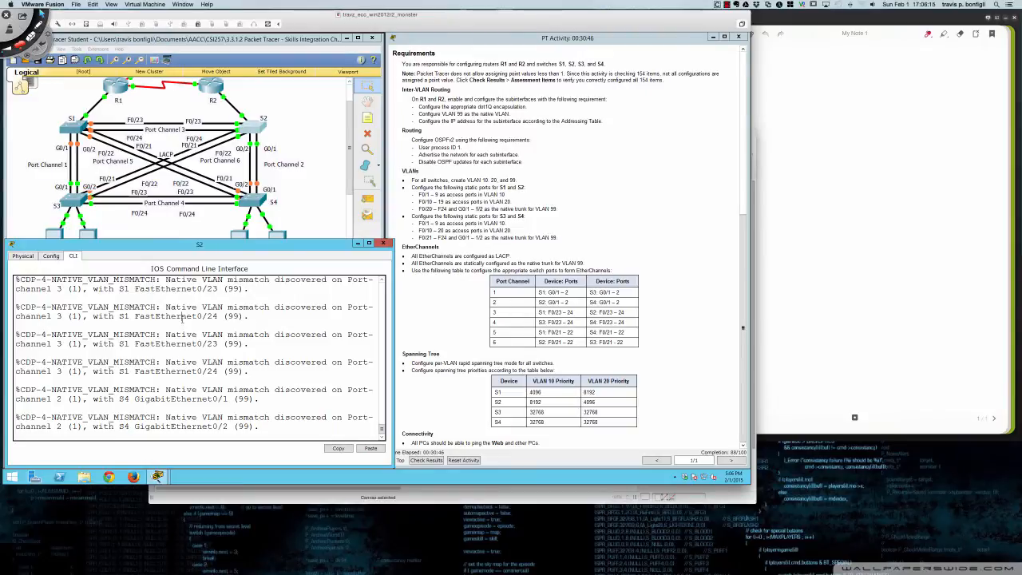
pyautogui.press('Return')
pyautogui.press('Return')
pyautogui.press('Return')
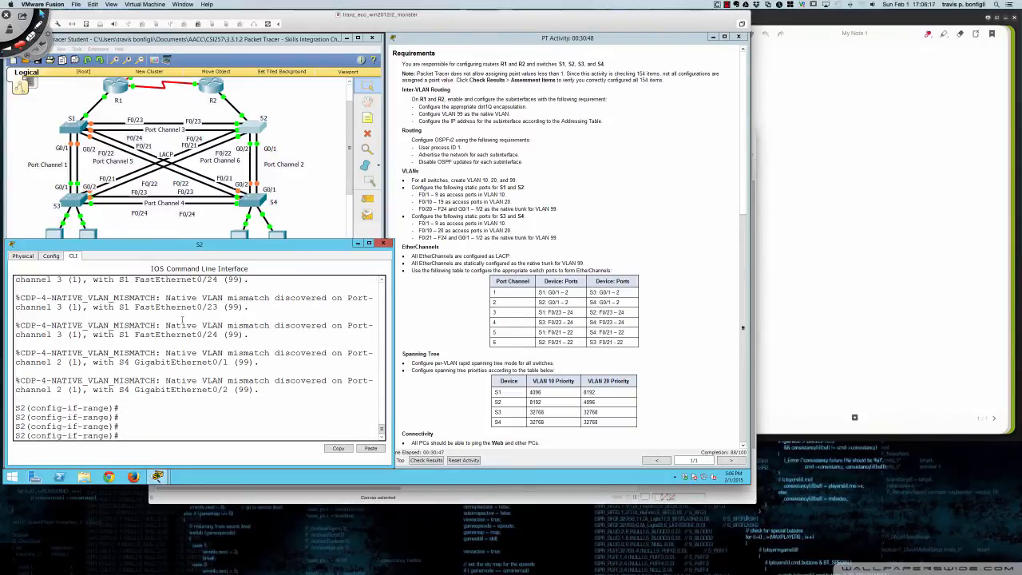
# On S2, select interface range fa0/21 - 22 and set its channel protocol to LACP
pyautogui.write('int ra fa0/21 - 2')
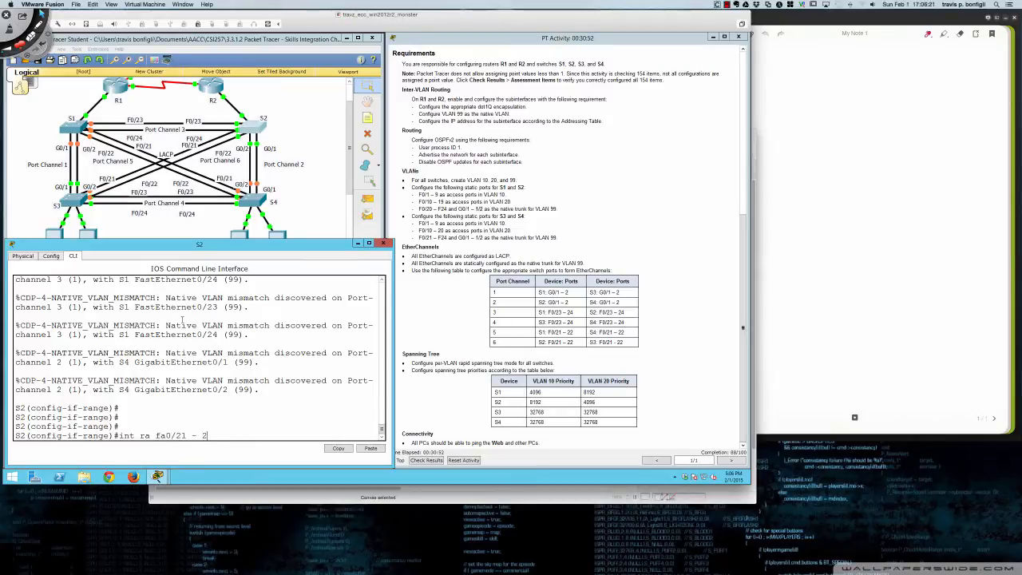
pyautogui.write('2')
pyautogui.press('Return')
pyautogui.write('channel-')
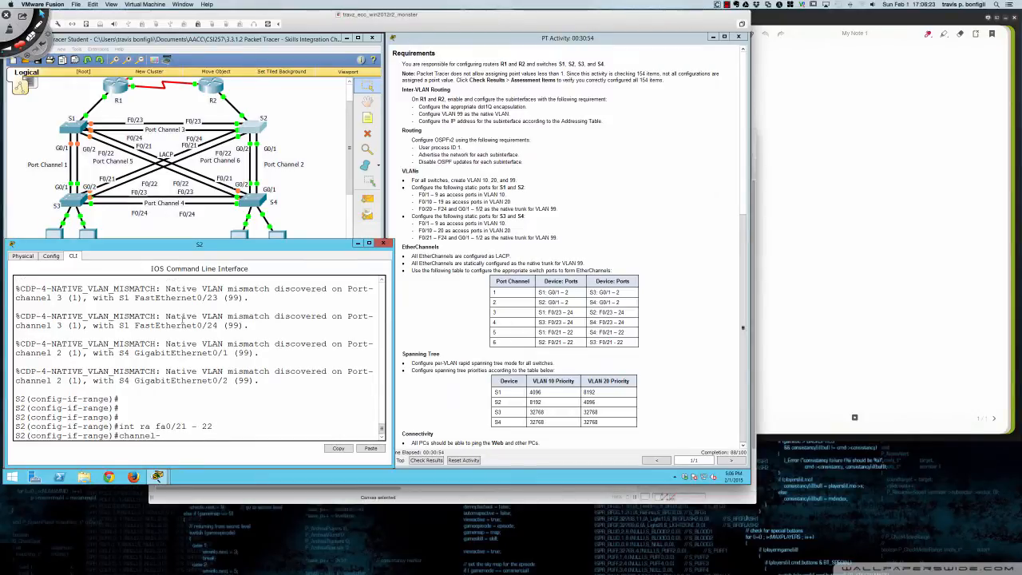
pyautogui.write('p')
pyautogui.press('Tab')
pyautogui.write('lacp')
pyautogui.press('Return')
# Assign S2's fa0/21 - 22 interfaces to channel group 6 in active mode
pyautogui.write('chann')
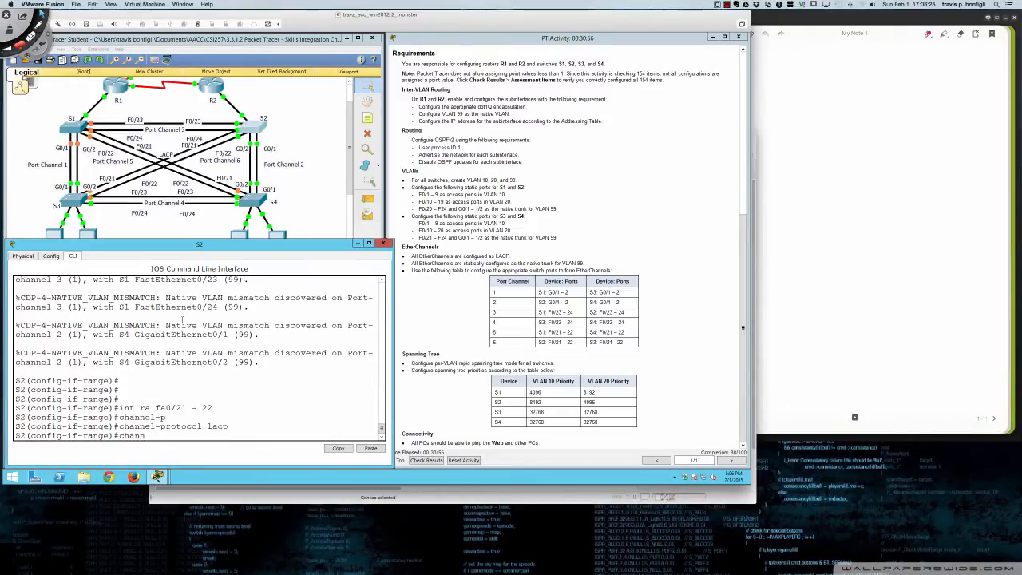
pyautogui.write('el-gr')
pyautogui.press('Tab')
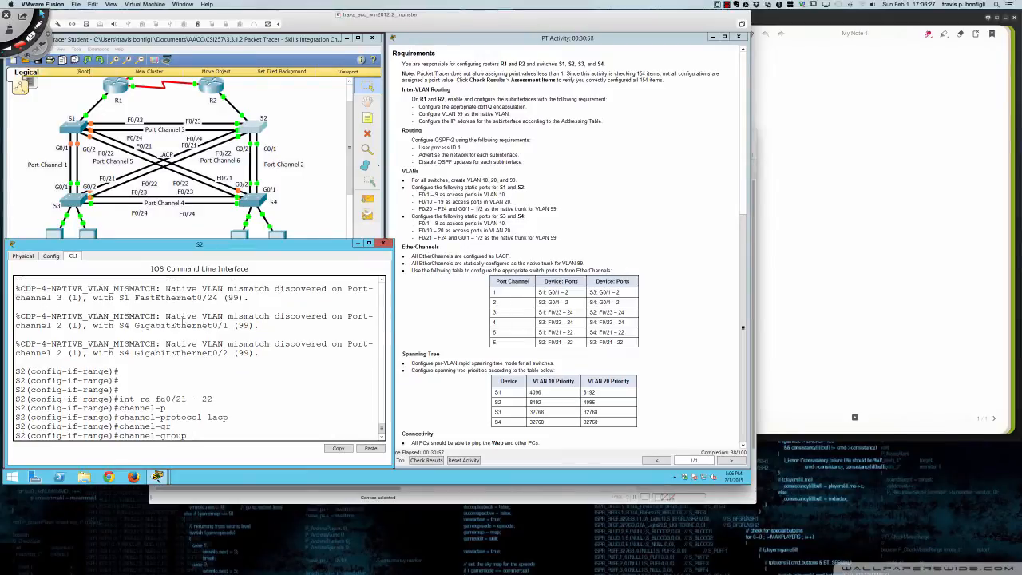
pyautogui.write('6 mode active')
pyautogui.press('Return')
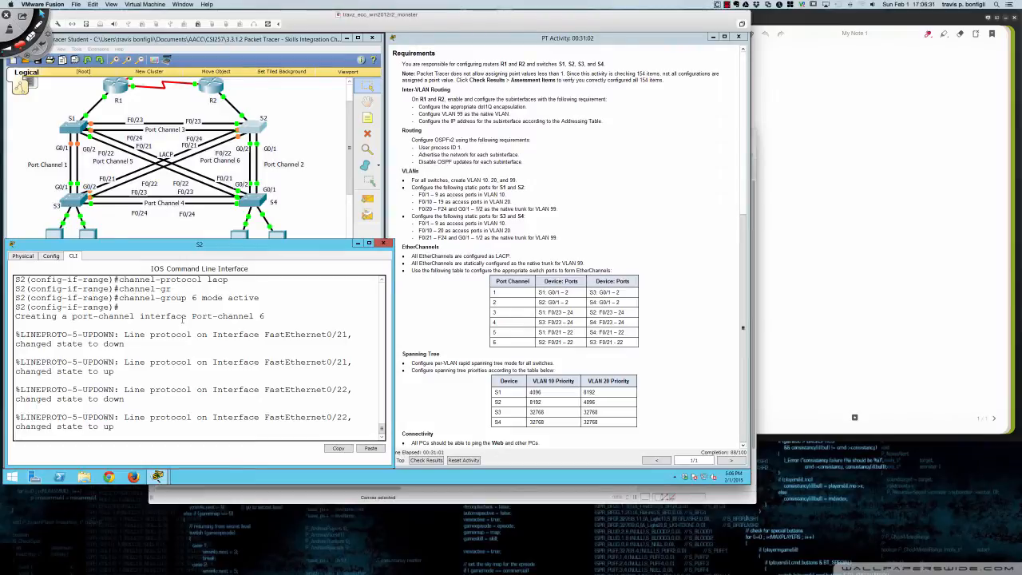
pyautogui.press('Return')
pyautogui.press('Return')
pyautogui.press('Return')
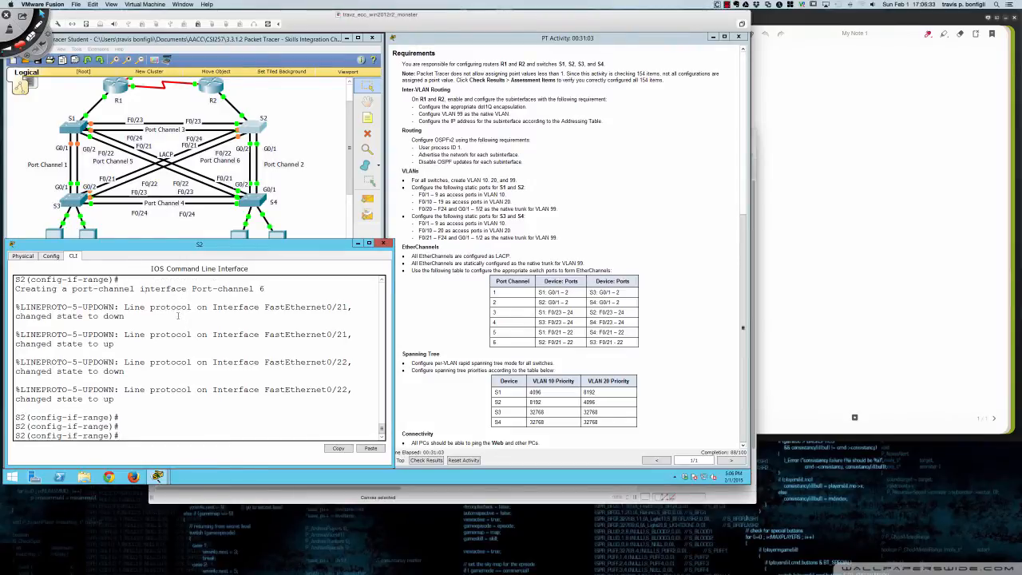
# Open S3's command line, select interface range fa0/21 - 22 and set its channel protocol to LACP
pyautogui.click(74, 203)
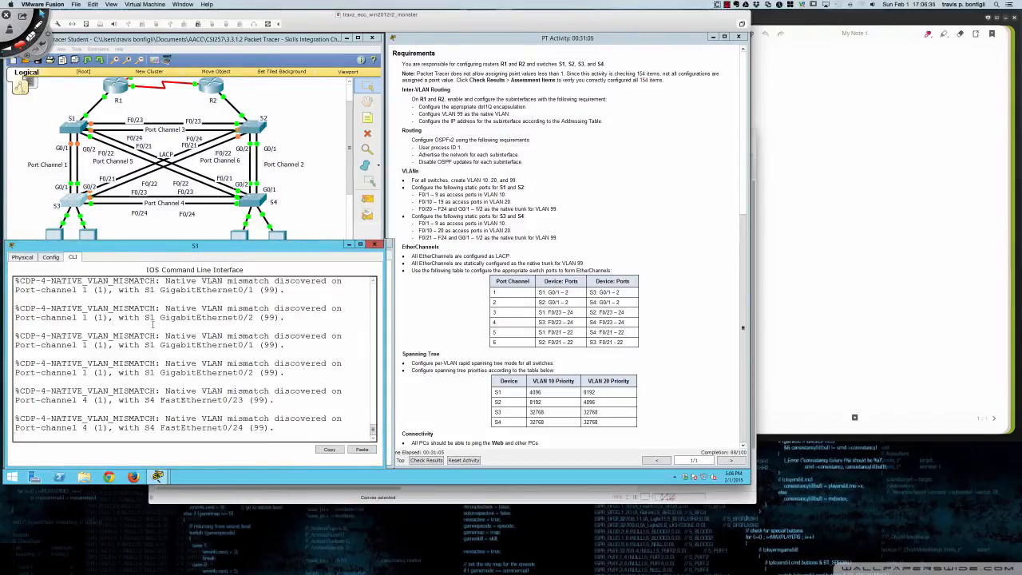
pyautogui.press('Return')
pyautogui.press('Return')
pyautogui.press('Return')
pyautogui.press('Return')
pyautogui.press('Return')
pyautogui.press('Return')
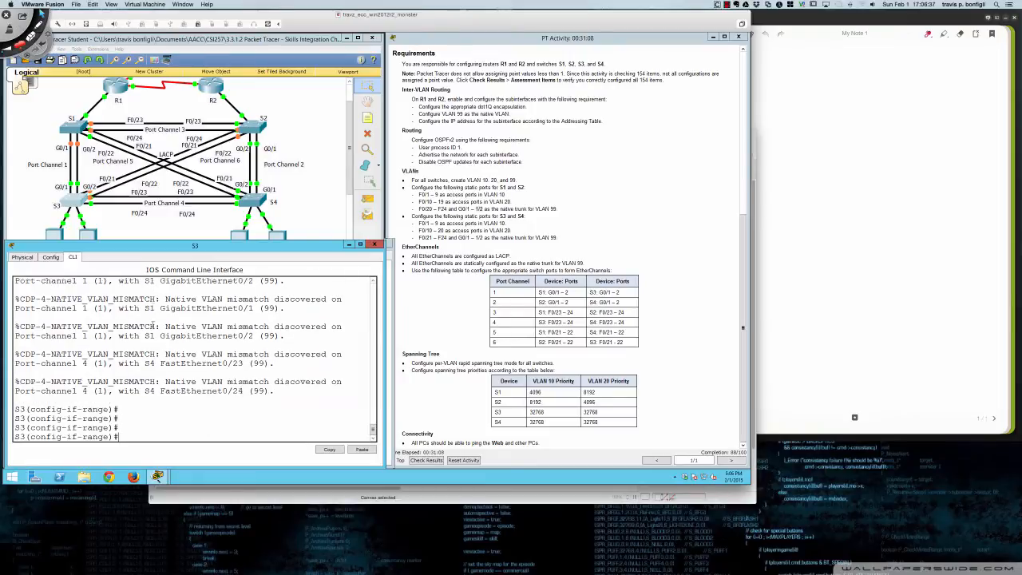
pyautogui.write('int ra')
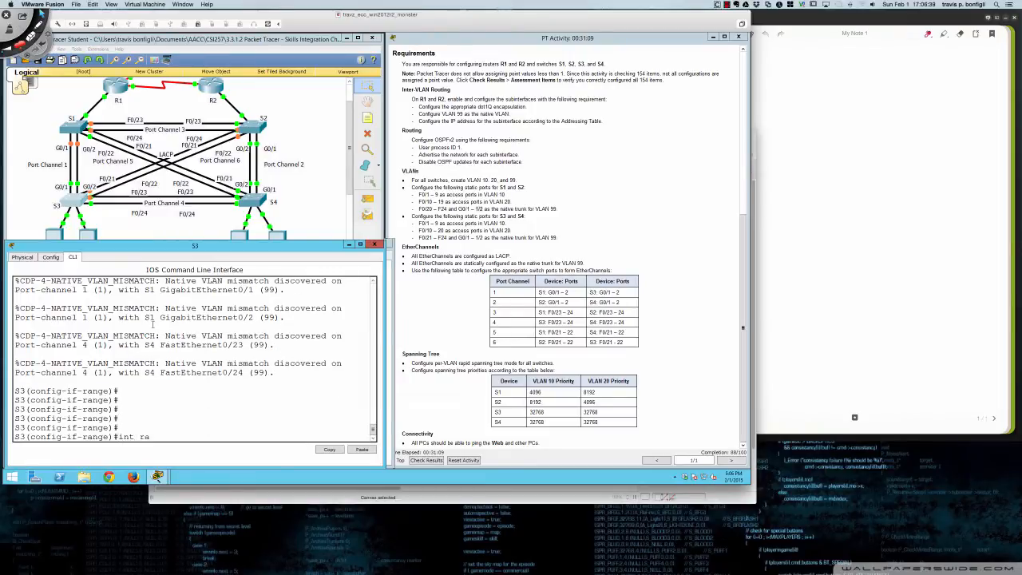
pyautogui.write(' fa0/21 - 22')
pyautogui.press('Return')
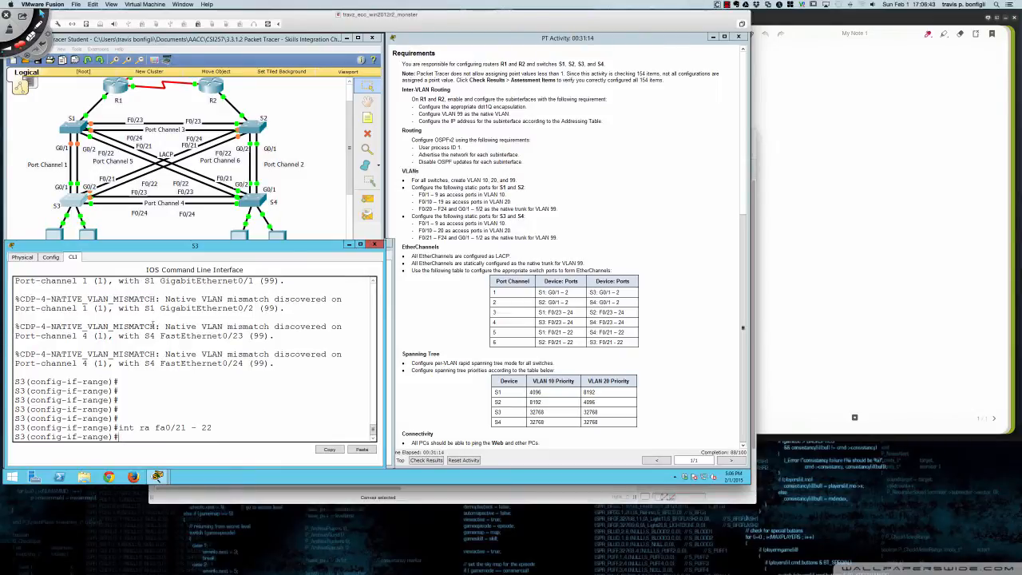
pyautogui.write('channel-p')
pyautogui.press('Tab')
pyautogui.write('lacp')
pyautogui.press('Return')
# Assign S3's fa0/21 - 22 interfaces to channel group 6 in active mode
pyautogui.write('channel')
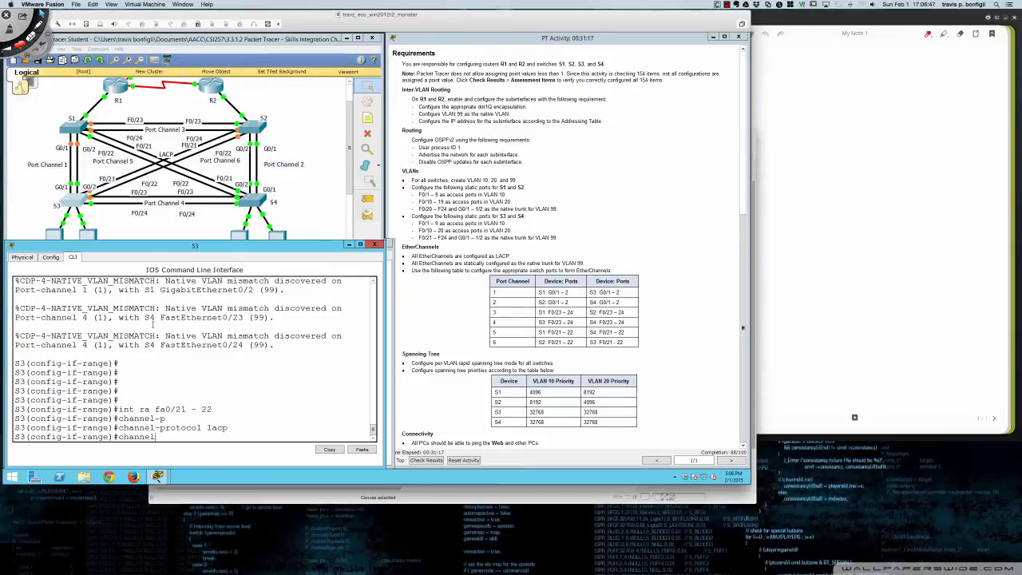
pyautogui.write('-g')
pyautogui.press('Tab')
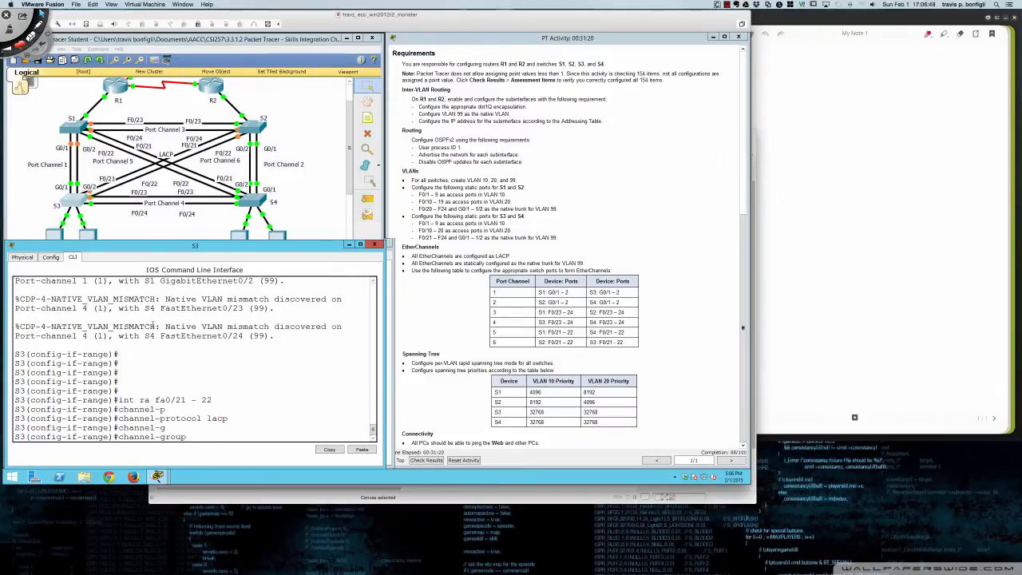
pyautogui.write('6 mode active')
pyautogui.press('Return')
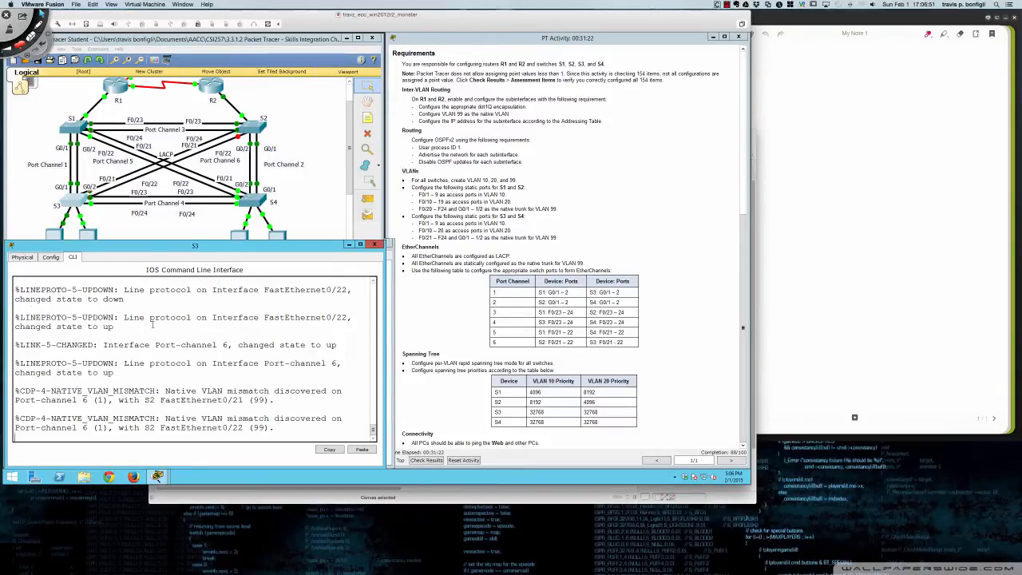
# Show the EtherChannel summary on S3 from interface configuration mode
pyautogui.press('Return')
pyautogui.press('Return')
pyautogui.press('Return')
pyautogui.press('Return')
pyautogui.press('Return')
pyautogui.press('Return')
pyautogui.write('do')
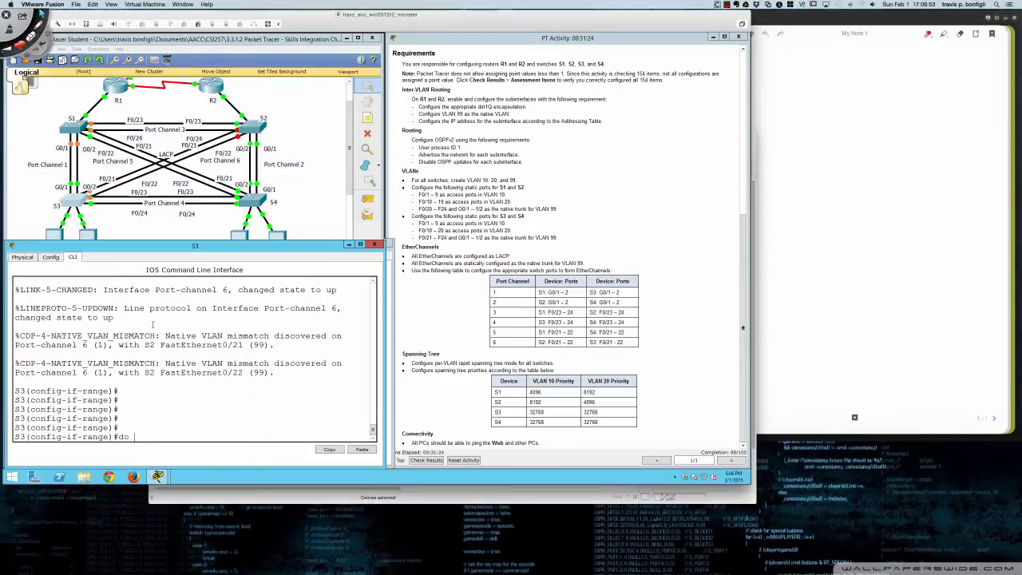
pyautogui.write(' sh ether su')
pyautogui.press('Return')
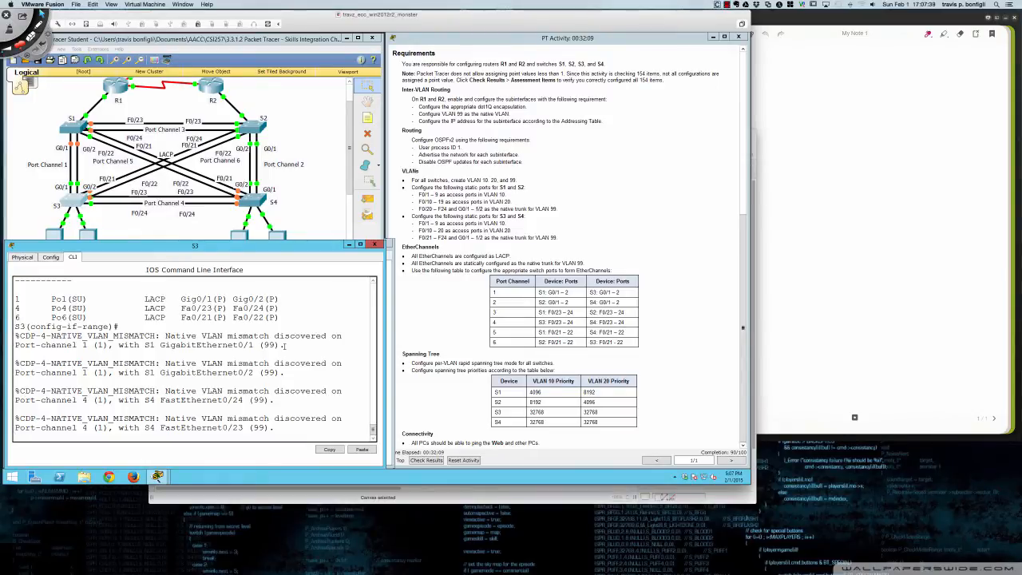
# Show S3's interface trunk information and review the native VLAN and allowed VLANs of each port channel
pyautogui.press('Return')
pyautogui.press('Return')
pyautogui.write('do sh int tt')
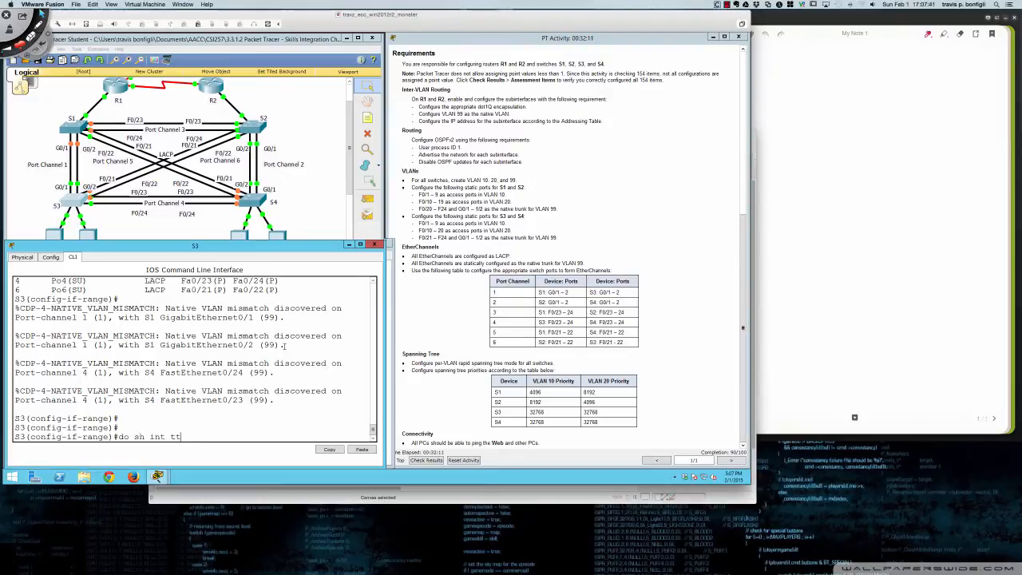
pyautogui.press('Return')
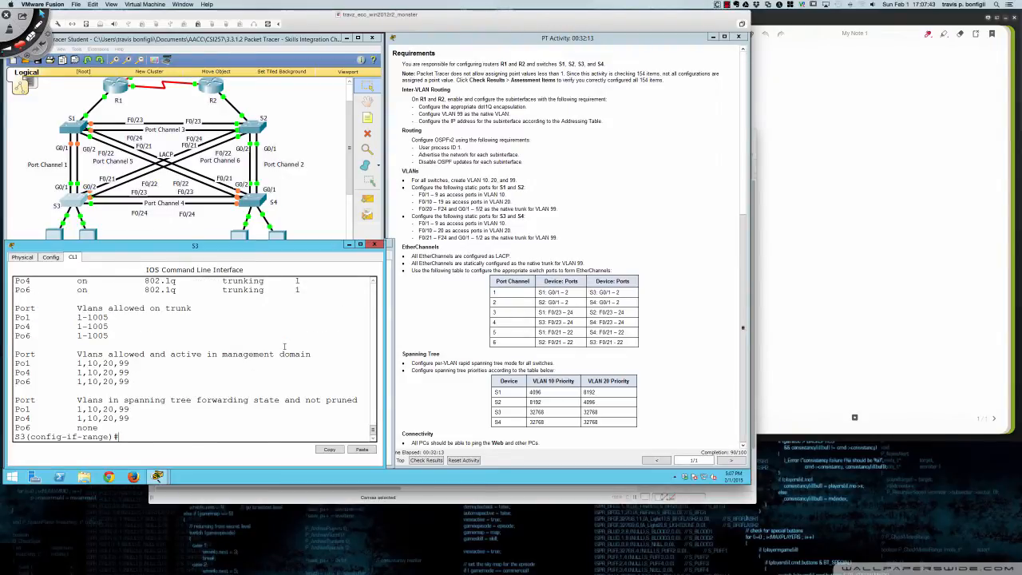
pyautogui.scroll(3, 225, 387)
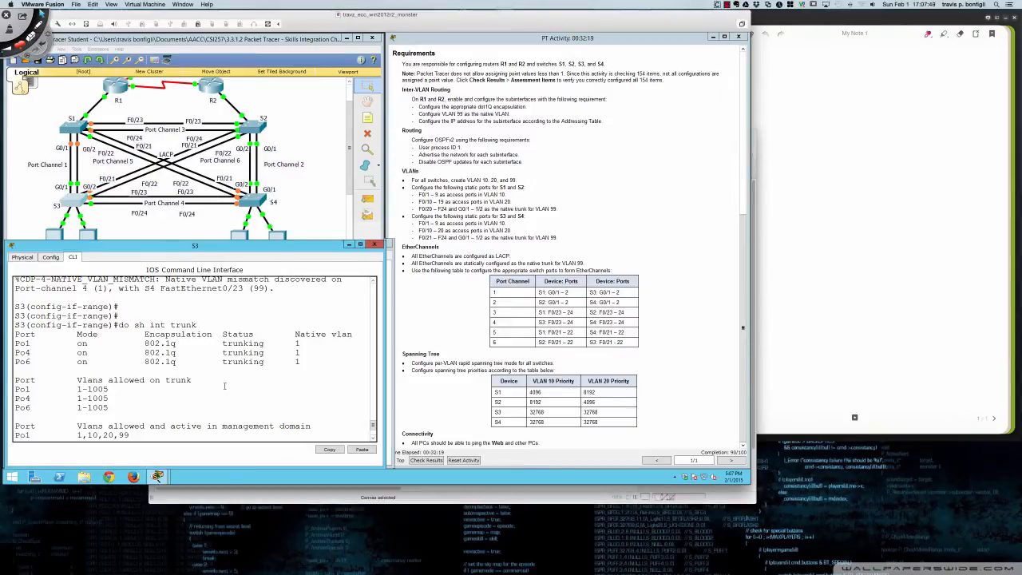
pyautogui.scroll(-3, 224, 387)
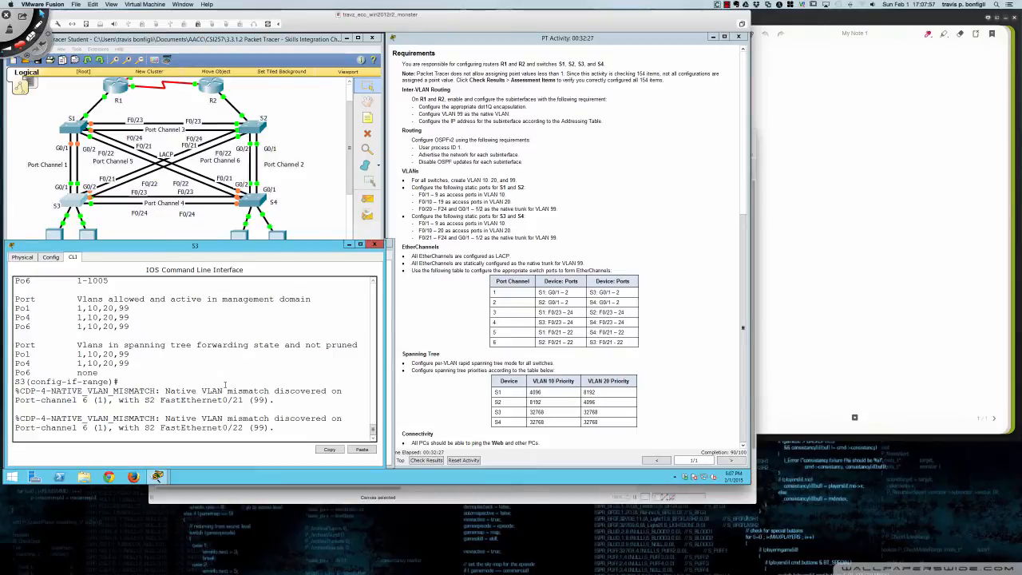
# Switch to the Bamboo Dock note and start handwriting "PVST" on the blank page
pyautogui.press('super+Tab')
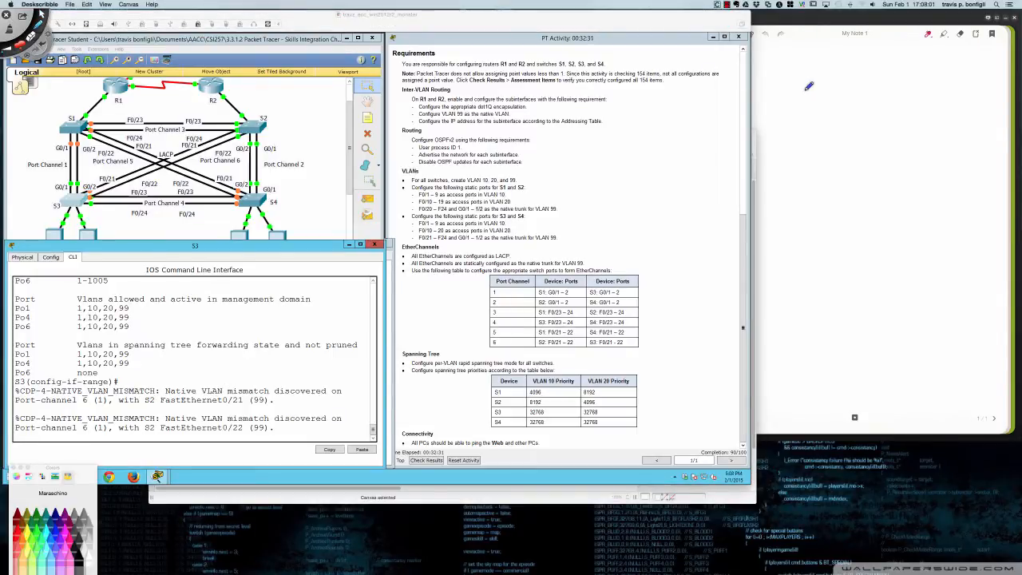
pyautogui.press('super+Tab')
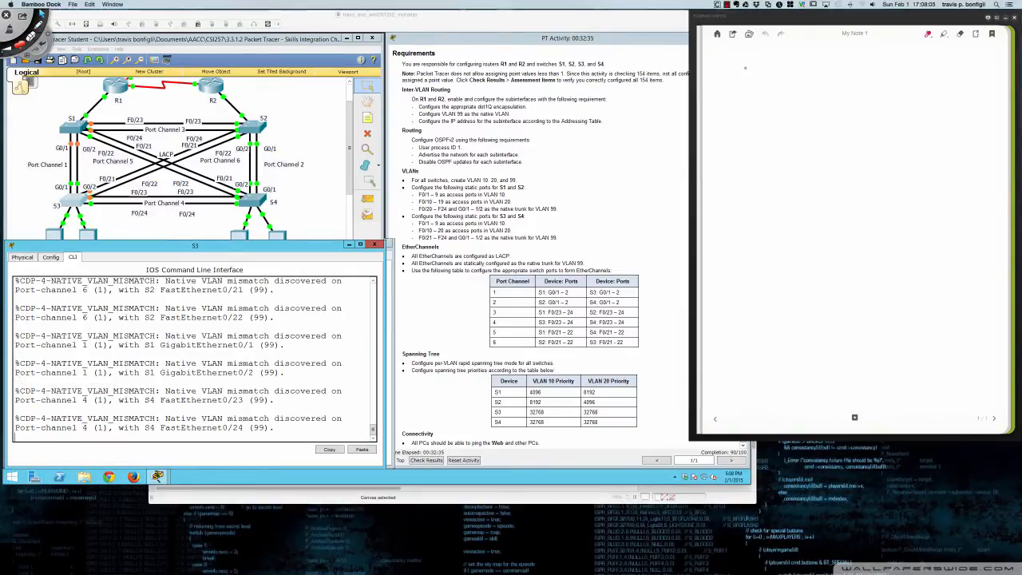
pyautogui.moveTo(738, 66)
pyautogui.mouseDown()
pyautogui.moveTo(740, 75)
pyautogui.moveTo(764, 67)
pyautogui.moveTo(767, 81)
pyautogui.moveTo(798, 67)
pyautogui.moveTo(501, 268)
pyautogui.moveTo(543, 256)
pyautogui.moveTo(580, 195)
pyautogui.mouseUp()
pyautogui.press('Escape')
pyautogui.moveTo(703, 190)
pyautogui.mouseDown()
pyautogui.moveTo(770, 138)
pyautogui.moveTo(788, 137)
pyautogui.moveTo(802, 159)
pyautogui.mouseUp()
pyautogui.moveTo(806, 163); pyautogui.dragTo(842, 188)
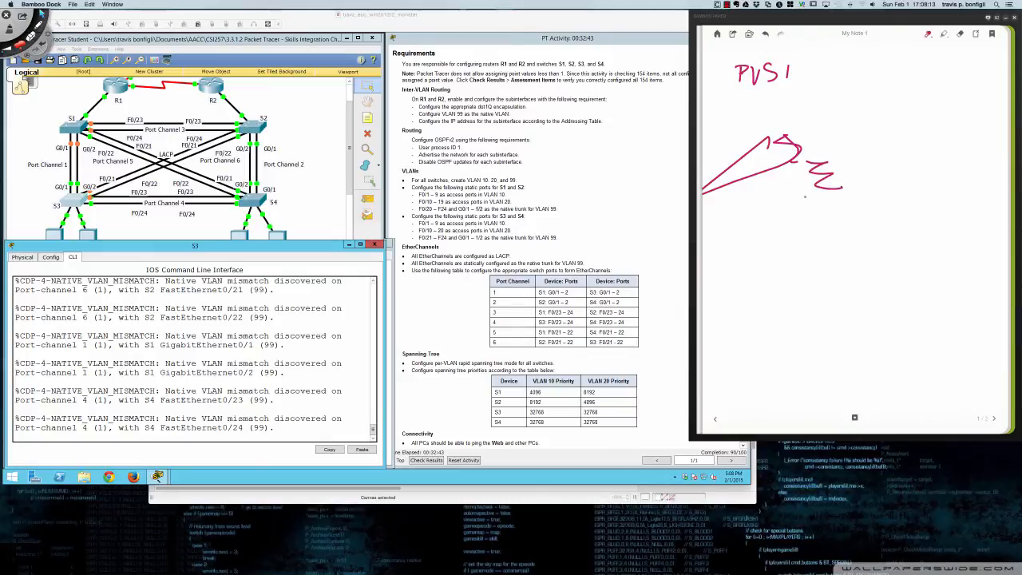
pyautogui.press('super+z')
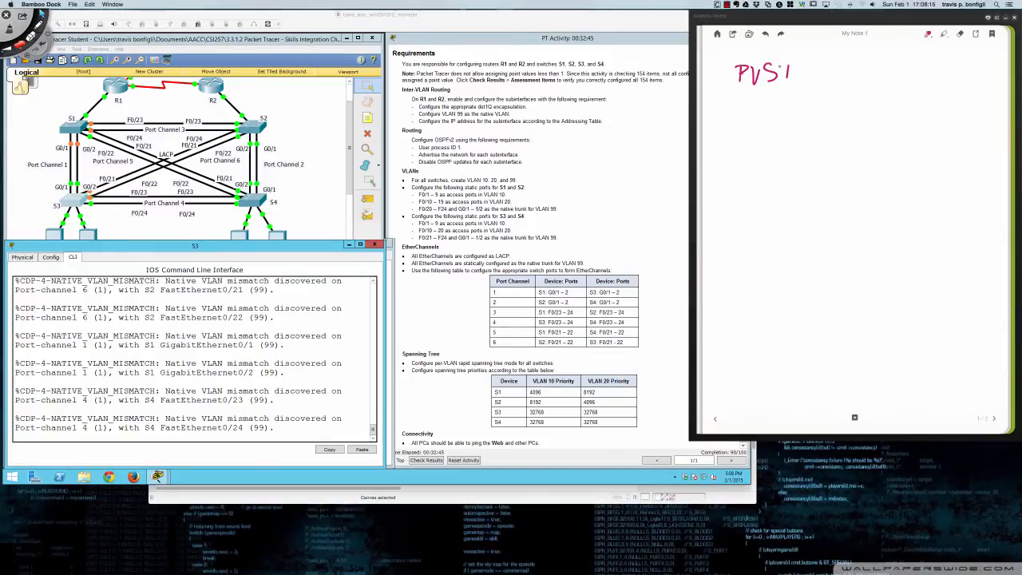
# Complete the note's first handwritten line so it reads "PVST = ISL TRUNKS"
pyautogui.moveTo(779, 65); pyautogui.dragTo(818, 70)
pyautogui.moveTo(805, 78)
pyautogui.mouseDown()
pyautogui.moveTo(844, 77)
pyautogui.moveTo(851, 59)
pyautogui.mouseUp()
pyautogui.moveTo(837, 77); pyautogui.dragTo(856, 77)
pyautogui.moveTo(864, 59); pyautogui.dragTo(856, 77)
pyautogui.moveTo(872, 63)
pyautogui.mouseDown()
pyautogui.moveTo(885, 76)
pyautogui.moveTo(906, 74)
pyautogui.moveTo(914, 55)
pyautogui.moveTo(917, 77)
pyautogui.mouseUp()
pyautogui.moveTo(916, 62)
pyautogui.mouseDown()
pyautogui.moveTo(938, 73)
pyautogui.moveTo(956, 60)
pyautogui.moveTo(959, 76)
pyautogui.mouseUp()
pyautogui.moveTo(967, 61); pyautogui.dragTo(968, 77)
pyautogui.moveTo(976, 62); pyautogui.dragTo(965, 78)
# Handwrite the second line "PVST+ = 802.1Q TRUNKS" beneath the first line of the note
pyautogui.moveTo(736, 130); pyautogui.dragTo(757, 112)
pyautogui.moveTo(766, 112); pyautogui.dragTo(758, 130)
pyautogui.moveTo(763, 113); pyautogui.dragTo(777, 112)
pyautogui.moveTo(771, 113)
pyautogui.mouseDown()
pyautogui.moveTo(770, 129)
pyautogui.moveTo(795, 117)
pyautogui.mouseUp()
pyautogui.moveTo(784, 125); pyautogui.dragTo(825, 118)
pyautogui.moveTo(809, 126); pyautogui.dragTo(851, 106)
pyautogui.moveTo(866, 109); pyautogui.dragTo(868, 121)
pyautogui.moveTo(877, 109); pyautogui.dragTo(908, 120)
pyautogui.click(898, 120)
pyautogui.moveTo(924, 104); pyautogui.dragTo(926, 116)
pyautogui.moveTo(923, 119)
pyautogui.mouseDown()
pyautogui.moveTo(947, 114)
pyautogui.moveTo(951, 97)
pyautogui.mouseUp()
pyautogui.moveTo(952, 103); pyautogui.dragTo(960, 114)
pyautogui.moveTo(964, 103)
pyautogui.mouseDown()
pyautogui.moveTo(969, 114)
pyautogui.moveTo(984, 101)
pyautogui.moveTo(986, 118)
pyautogui.mouseUp()
pyautogui.moveTo(994, 102); pyautogui.dragTo(994, 119)
pyautogui.moveTo(1003, 104); pyautogui.dragTo(996, 120)
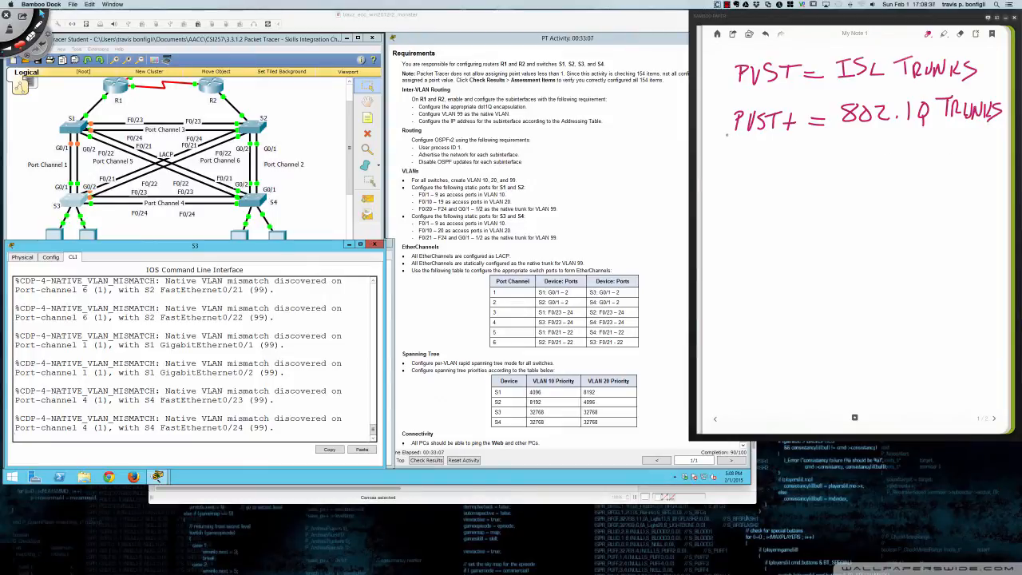
# Draw a brace under both lines and write "802.1D STP" below it, double-underlining 802.1D
pyautogui.moveTo(723, 136)
pyautogui.mouseDown()
pyautogui.moveTo(845, 185)
pyautogui.moveTo(876, 159)
pyautogui.moveTo(985, 142)
pyautogui.mouseUp()
pyautogui.moveTo(831, 204); pyautogui.dragTo(841, 207)
pyautogui.moveTo(850, 204)
pyautogui.mouseDown()
pyautogui.moveTo(867, 217)
pyautogui.moveTo(887, 211)
pyautogui.mouseUp()
pyautogui.click(871, 214)
pyautogui.click(887, 203)
pyautogui.moveTo(883, 195)
pyautogui.mouseDown()
pyautogui.moveTo(896, 199)
pyautogui.moveTo(885, 214)
pyautogui.mouseUp()
pyautogui.moveTo(802, 228)
pyautogui.mouseDown()
pyautogui.moveTo(895, 230)
pyautogui.moveTo(884, 234)
pyautogui.mouseUp()
pyautogui.moveTo(923, 204)
pyautogui.mouseDown()
pyautogui.moveTo(910, 213)
pyautogui.moveTo(939, 202)
pyautogui.moveTo(932, 214)
pyautogui.mouseUp()
pyautogui.moveTo(941, 214); pyautogui.dragTo(948, 206)
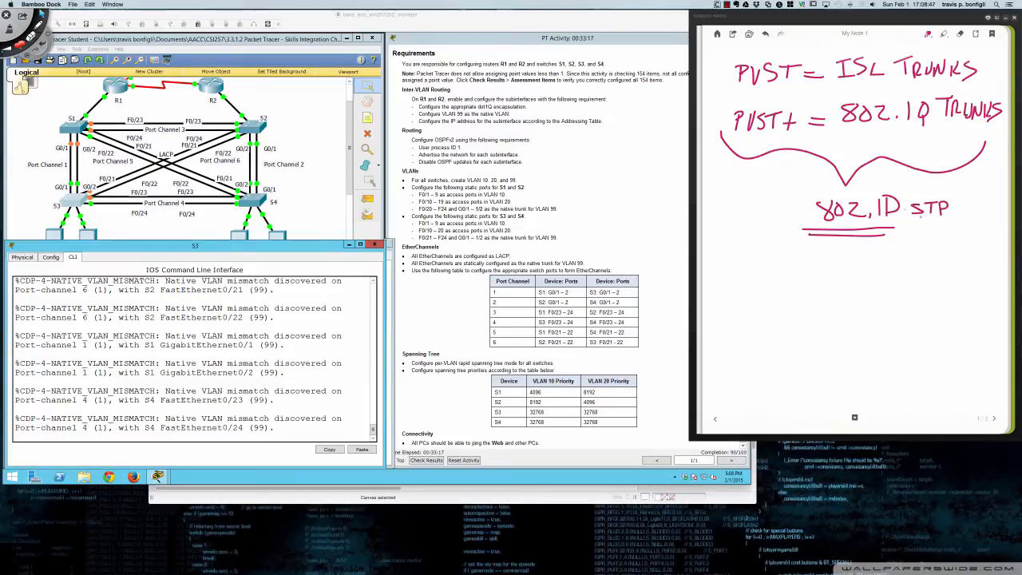
# Circle "802.1D STP" with an arrow pointing to the lines above, and underline ISL, 802.1Q and PVST+
pyautogui.moveTo(848, 182)
pyautogui.mouseDown()
pyautogui.moveTo(797, 230)
pyautogui.moveTo(951, 238)
pyautogui.moveTo(918, 183)
pyautogui.moveTo(853, 182)
pyautogui.moveTo(856, 144)
pyautogui.moveTo(857, 163)
pyautogui.moveTo(841, 152)
pyautogui.mouseUp()
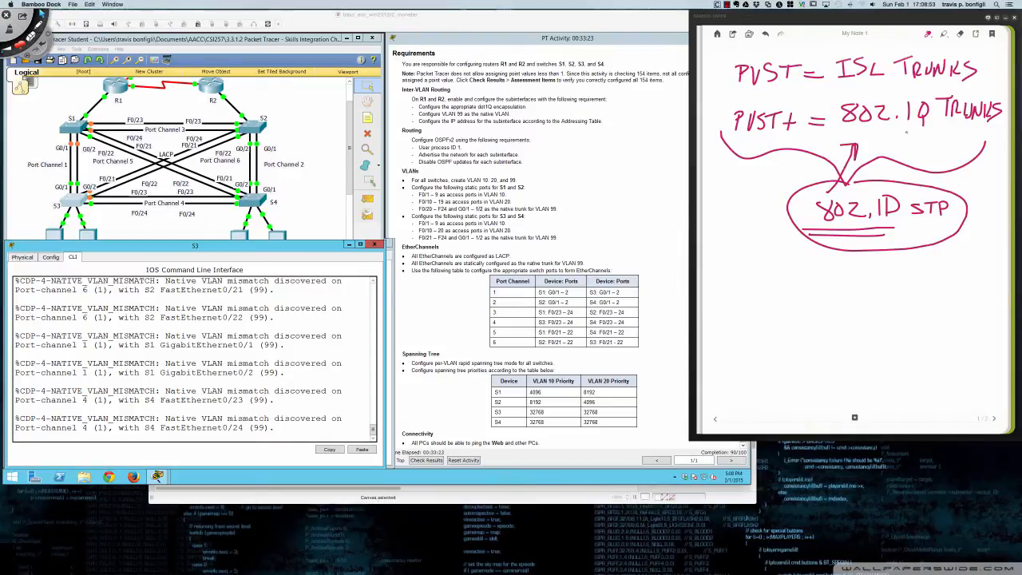
pyautogui.moveTo(838, 84); pyautogui.dragTo(880, 80)
pyautogui.moveTo(845, 127)
pyautogui.mouseDown()
pyautogui.moveTo(931, 125)
pyautogui.moveTo(847, 126)
pyautogui.mouseUp()
pyautogui.moveTo(739, 136); pyautogui.dragTo(789, 135)
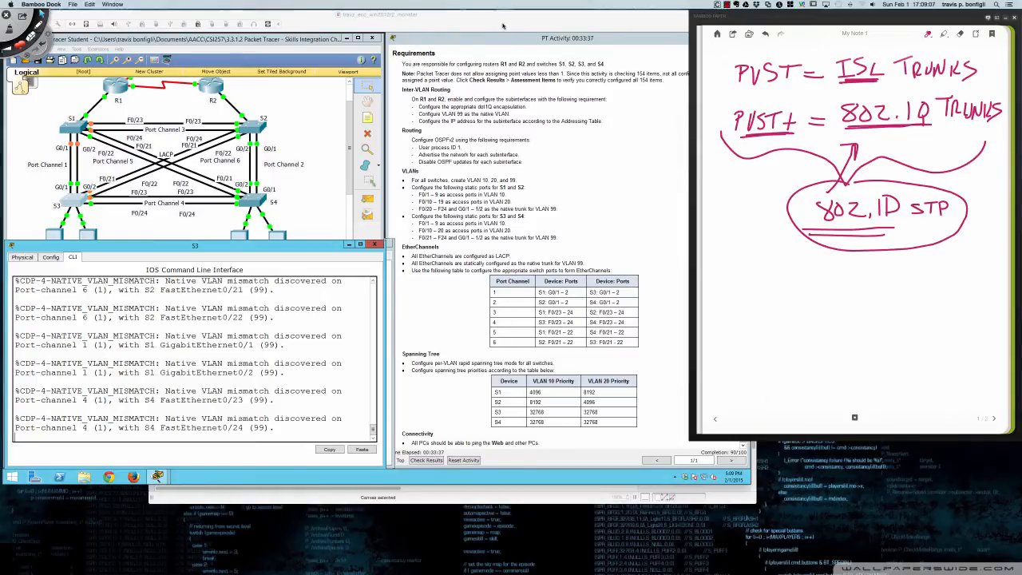
# Switch back to Packet Tracer, open S1's command line and examine the spanning-tree protocol and port roles for its VLANs
pyautogui.click(530, 49)
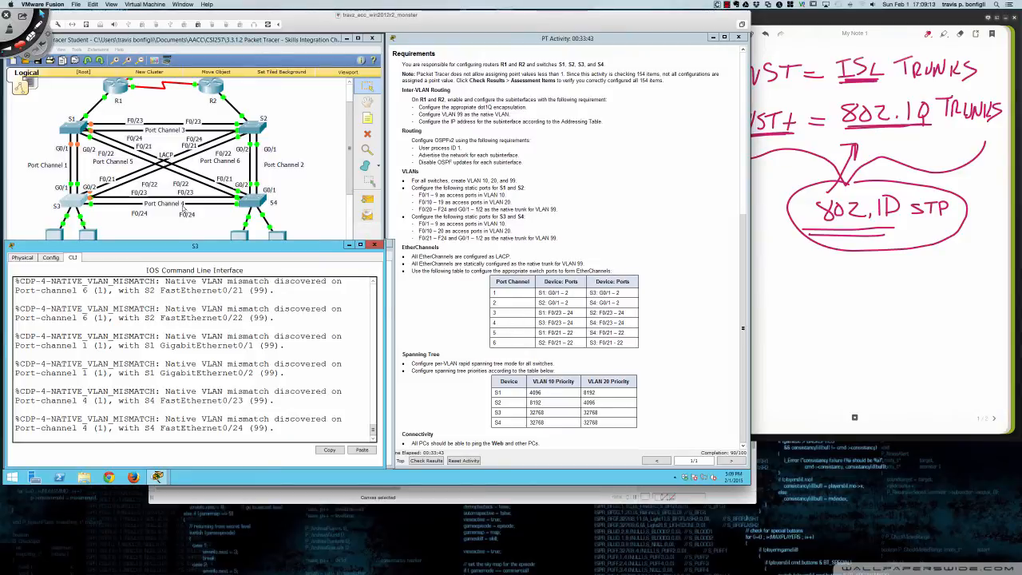
pyautogui.click(72, 126)
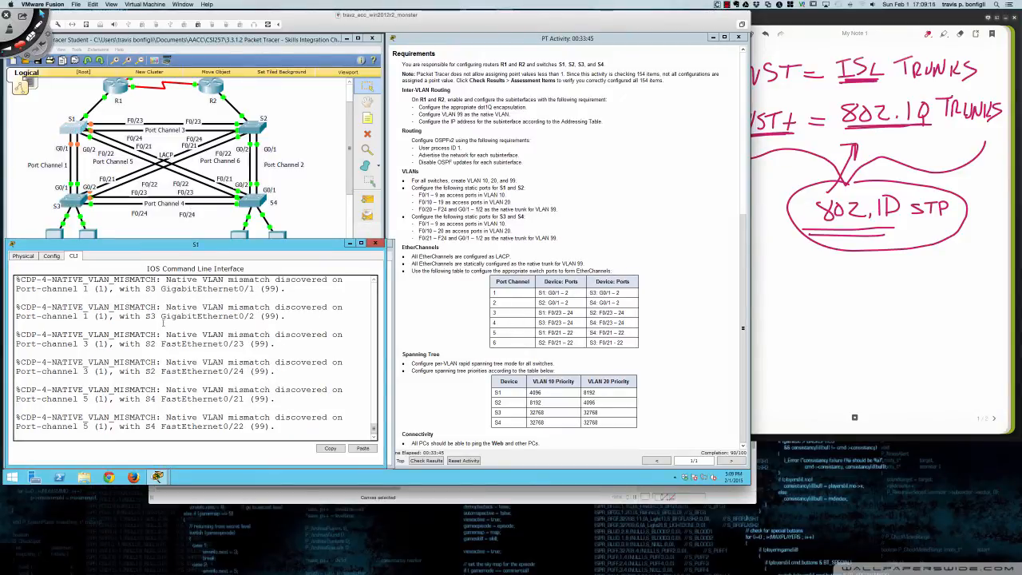
pyautogui.press('Return')
pyautogui.press('Return')
pyautogui.press('Return')
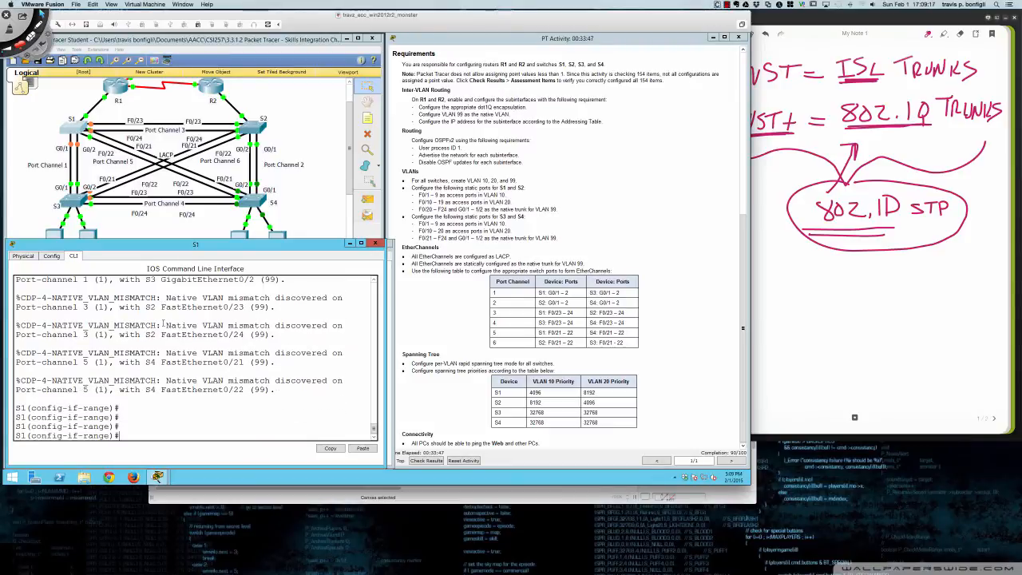
pyautogui.write('do sh span')
pyautogui.press('Return')
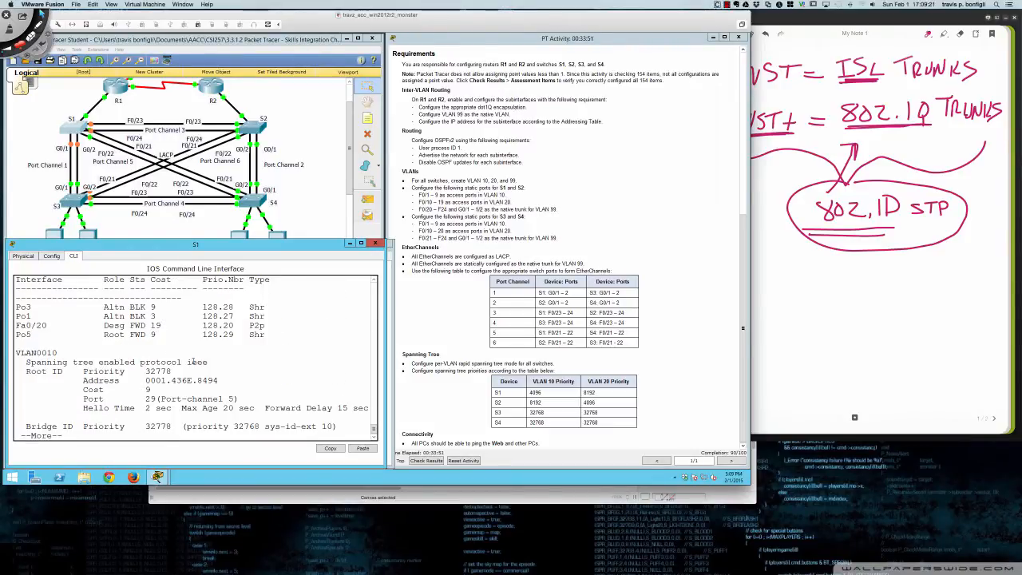
pyautogui.doubleClick(195, 362)
pyautogui.press('space')
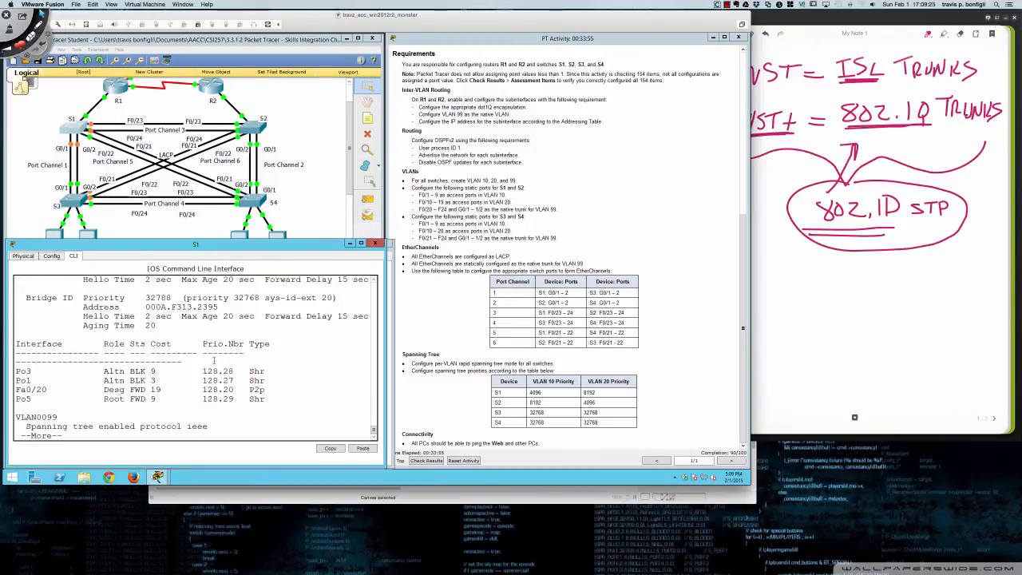
pyautogui.press('space')
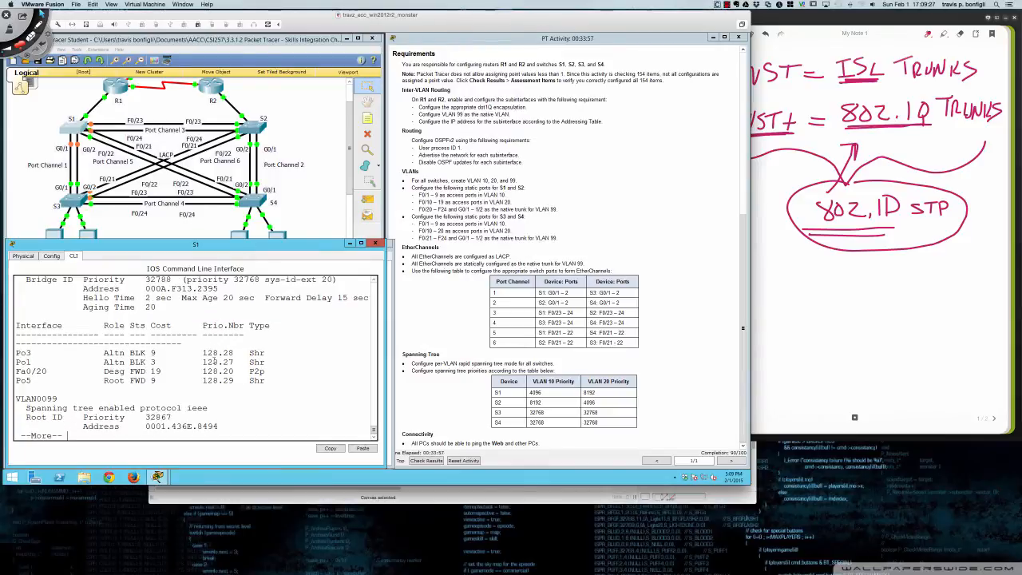
# Leave interface-range configuration on S1, list the available spanning-tree modes, and set the mode to rapid-pvst
pyautogui.write('exit')
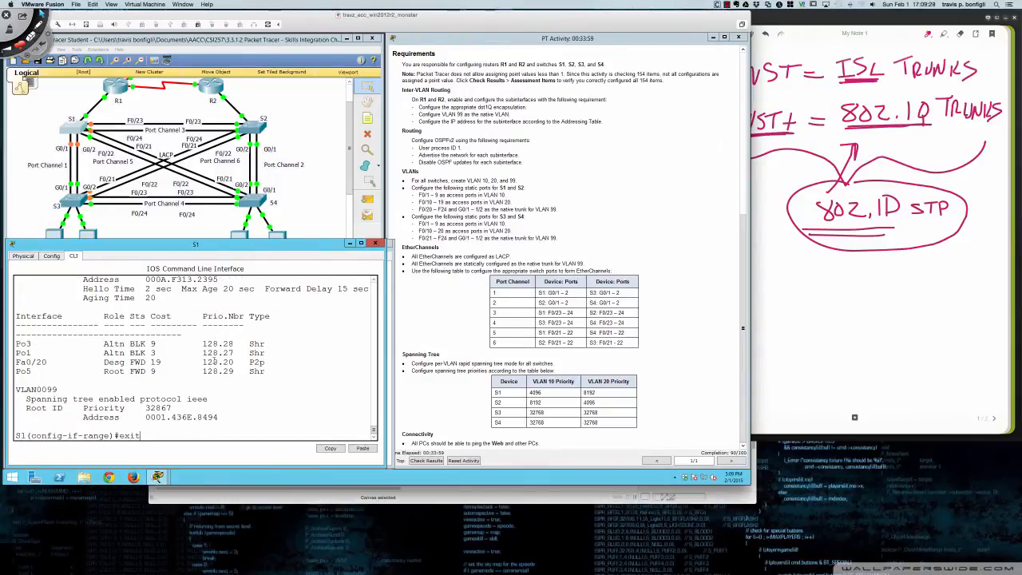
pyautogui.press('Return')
pyautogui.write('span')
pyautogui.press('Tab')
pyautogui.write('mode ?')
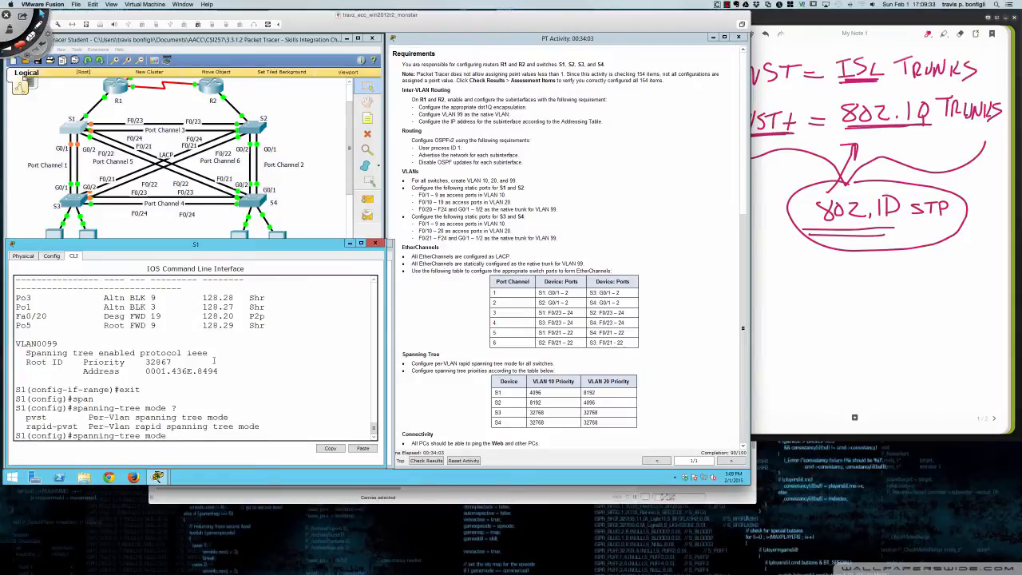
pyautogui.write('pvst')
pyautogui.press('BackSpace')
pyautogui.press('BackSpace')
pyautogui.press('BackSpace')
pyautogui.press('BackSpace')
pyautogui.write('rap')
pyautogui.press('Tab')
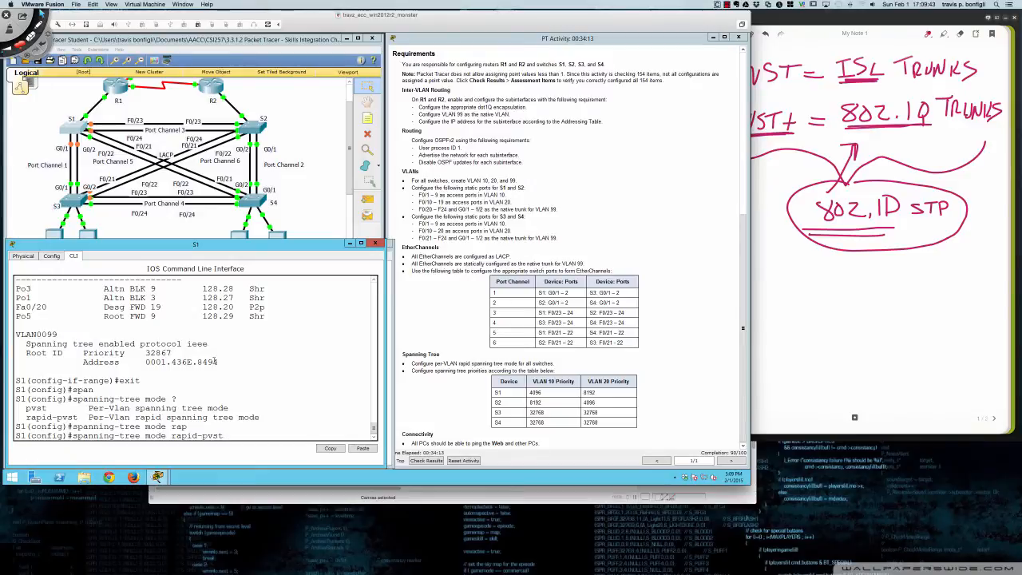
pyautogui.press('Return')
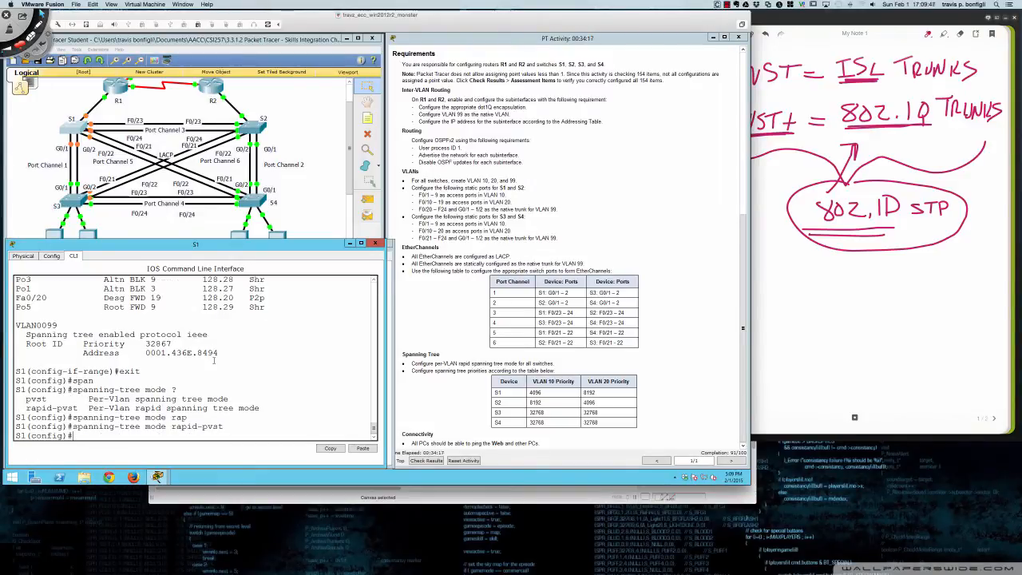
# Switch to the Bamboo note, draw a dividing line below the circled 802.1D STP, and handwrite "RPVST = ISL TRUNK" beneath it
pyautogui.click(863, 301)
pyautogui.moveTo(716, 267); pyautogui.dragTo(992, 259)
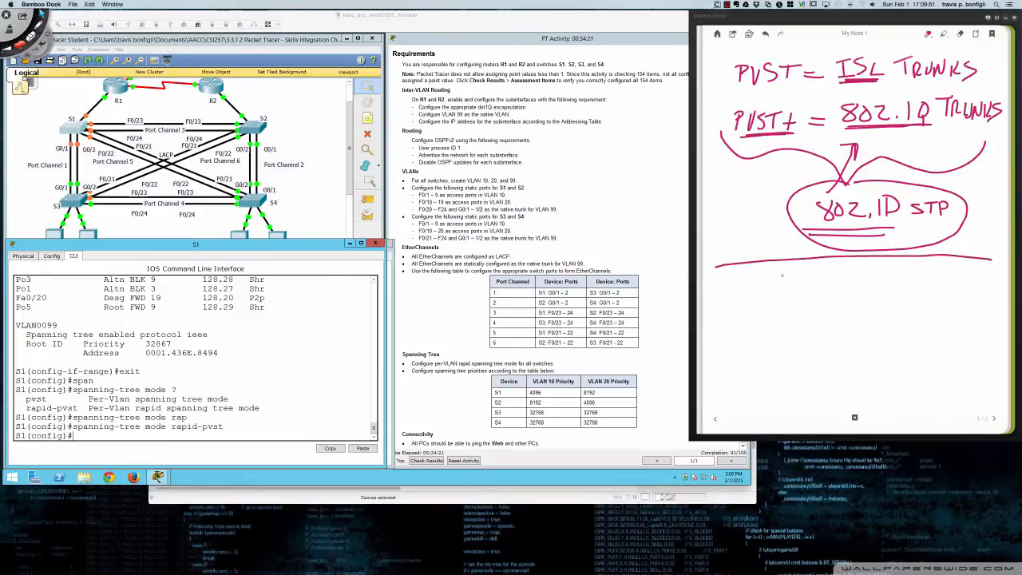
pyautogui.moveTo(719, 280)
pyautogui.mouseDown()
pyautogui.moveTo(720, 299)
pyautogui.moveTo(735, 281)
pyautogui.moveTo(764, 297)
pyautogui.mouseUp()
pyautogui.moveTo(752, 280); pyautogui.dragTo(808, 284)
pyautogui.moveTo(791, 290)
pyautogui.mouseDown()
pyautogui.moveTo(844, 287)
pyautogui.moveTo(858, 273)
pyautogui.mouseUp()
pyautogui.moveTo(836, 289); pyautogui.dragTo(853, 285)
pyautogui.moveTo(875, 271); pyautogui.dragTo(898, 286)
pyautogui.moveTo(890, 270)
pyautogui.mouseDown()
pyautogui.moveTo(917, 269)
pyautogui.moveTo(921, 284)
pyautogui.mouseUp()
pyautogui.moveTo(925, 270)
pyautogui.mouseDown()
pyautogui.moveTo(936, 280)
pyautogui.moveTo(958, 270)
pyautogui.mouseUp()
pyautogui.moveTo(959, 268); pyautogui.dragTo(971, 287)
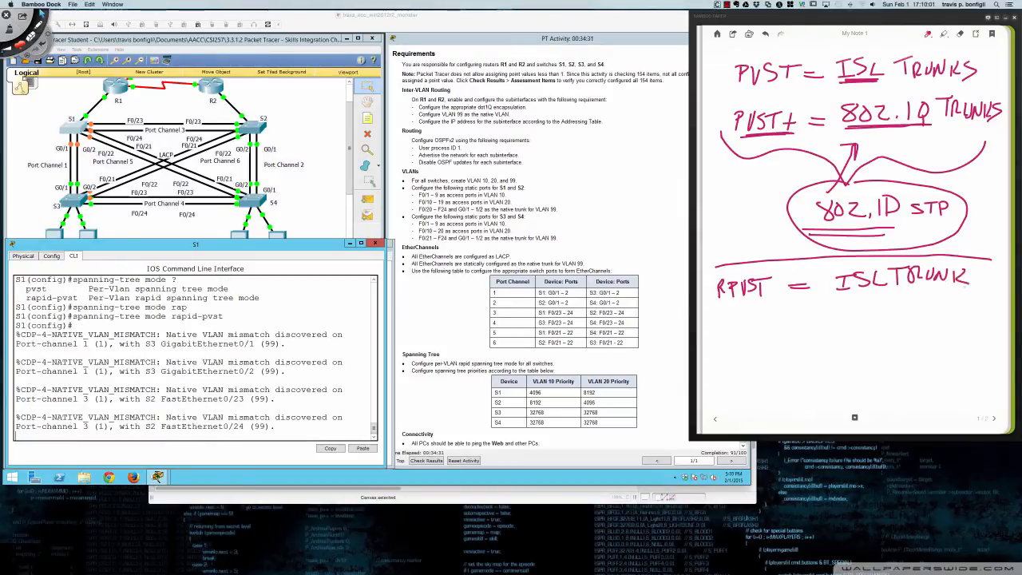
# Handwrite "RPVST+ = 802.1Q TRUNKS" under the RPVST line of the note
pyautogui.moveTo(717, 326); pyautogui.dragTo(718, 347)
pyautogui.moveTo(717, 326)
pyautogui.mouseDown()
pyautogui.moveTo(730, 347)
pyautogui.moveTo(748, 326)
pyautogui.moveTo(745, 339)
pyautogui.mouseUp()
pyautogui.moveTo(761, 326)
pyautogui.mouseDown()
pyautogui.moveTo(761, 340)
pyautogui.moveTo(768, 323)
pyautogui.mouseUp()
pyautogui.moveTo(768, 332)
pyautogui.mouseDown()
pyautogui.moveTo(775, 339)
pyautogui.moveTo(810, 323)
pyautogui.mouseUp()
pyautogui.moveTo(797, 329)
pyautogui.mouseDown()
pyautogui.moveTo(850, 312)
pyautogui.moveTo(903, 321)
pyautogui.mouseUp()
pyautogui.moveTo(918, 307)
pyautogui.mouseDown()
pyautogui.moveTo(918, 322)
pyautogui.moveTo(925, 308)
pyautogui.mouseUp()
pyautogui.moveTo(917, 320)
pyautogui.mouseDown()
pyautogui.moveTo(921, 328)
pyautogui.moveTo(947, 300)
pyautogui.mouseUp()
pyautogui.moveTo(945, 320)
pyautogui.mouseDown()
pyautogui.moveTo(977, 301)
pyautogui.moveTo(986, 319)
pyautogui.mouseUp()
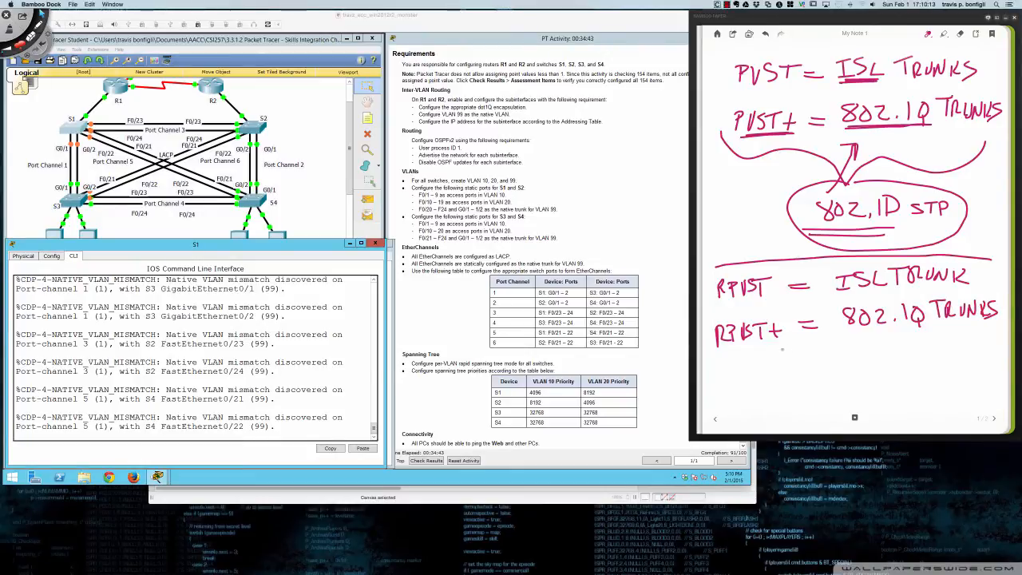
# Draw a brace under the two RPVST lines and write "802.1w" below it with a double underline
pyautogui.moveTo(725, 352)
pyautogui.mouseDown()
pyautogui.moveTo(834, 370)
pyautogui.moveTo(950, 336)
pyautogui.mouseUp()
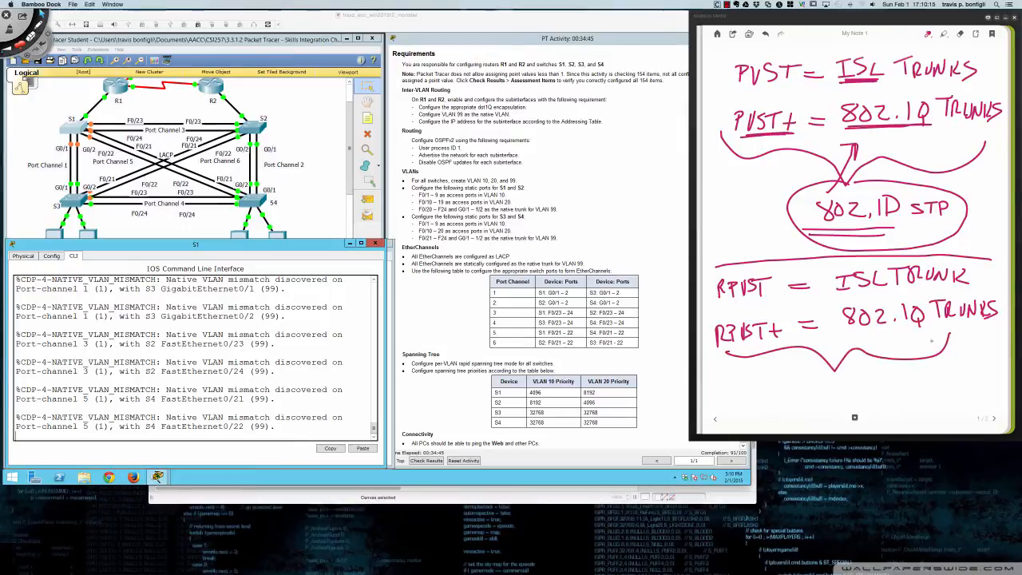
pyautogui.moveTo(820, 373)
pyautogui.mouseDown()
pyautogui.moveTo(808, 388)
pyautogui.moveTo(834, 373)
pyautogui.moveTo(856, 388)
pyautogui.moveTo(889, 375)
pyautogui.mouseUp()
pyautogui.click(861, 386)
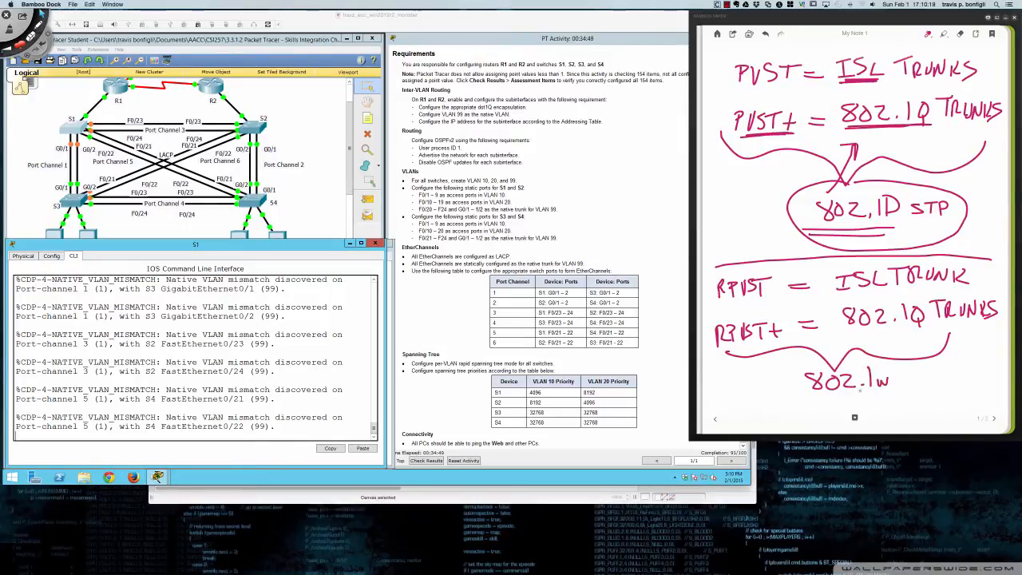
pyautogui.moveTo(801, 395); pyautogui.dragTo(892, 394)
pyautogui.moveTo(892, 394); pyautogui.dragTo(811, 396)
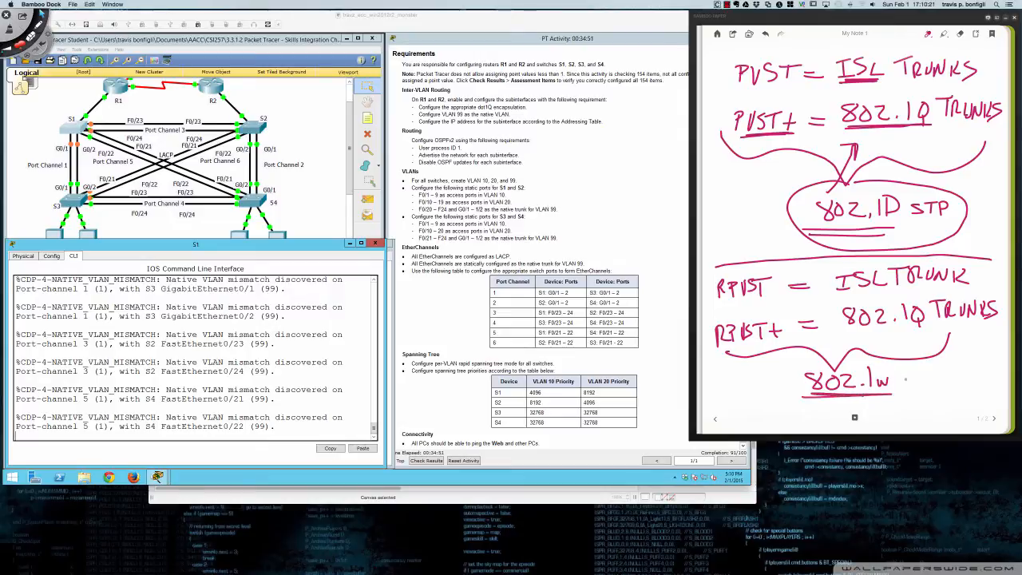
# Write and underline "rstp" beside 802.1w, then underline STP in the circle above and write "ieee" beneath it
pyautogui.moveTo(913, 390)
pyautogui.mouseDown()
pyautogui.moveTo(923, 380)
pyautogui.moveTo(924, 389)
pyautogui.mouseUp()
pyautogui.moveTo(940, 369)
pyautogui.mouseDown()
pyautogui.moveTo(942, 390)
pyautogui.moveTo(949, 380)
pyautogui.mouseUp()
pyautogui.moveTo(949, 380); pyautogui.dragTo(949, 401)
pyautogui.moveTo(912, 218); pyautogui.dragTo(949, 216)
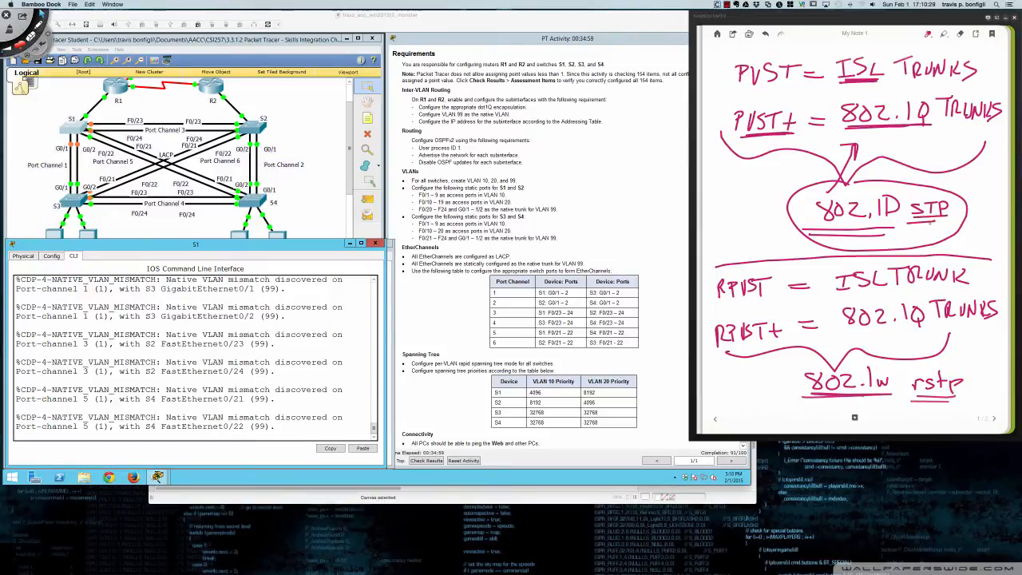
pyautogui.moveTo(920, 232); pyautogui.dragTo(945, 233)
# Switch back to Packet Tracer, bring up a clean configuration prompt on S1 and reapply spanning-tree mode rapid-pvst
pyautogui.click(352, 341)
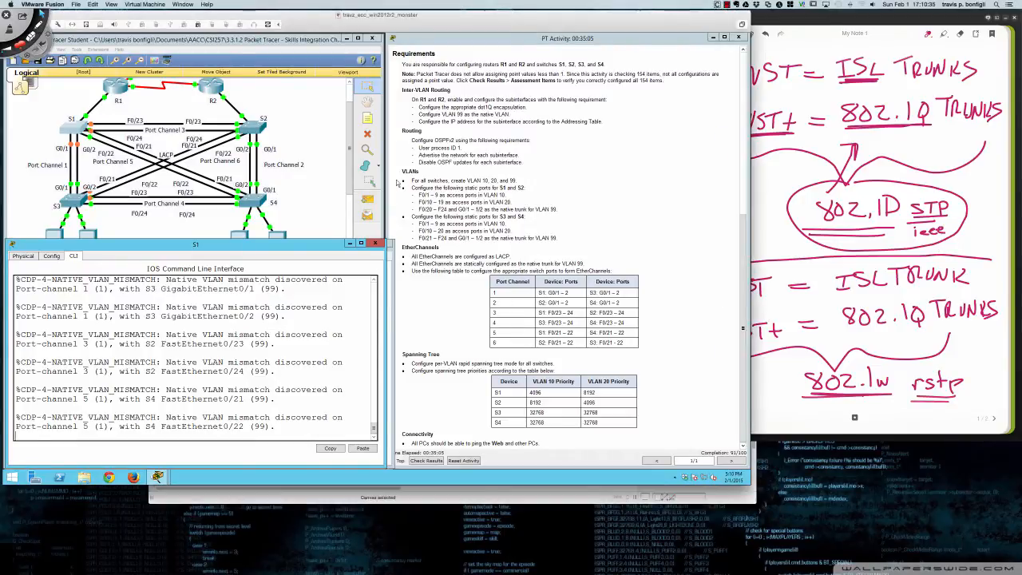
pyautogui.press('Return')
pyautogui.press('Return')
pyautogui.press('Return')
pyautogui.press('Return')
pyautogui.press('Return')
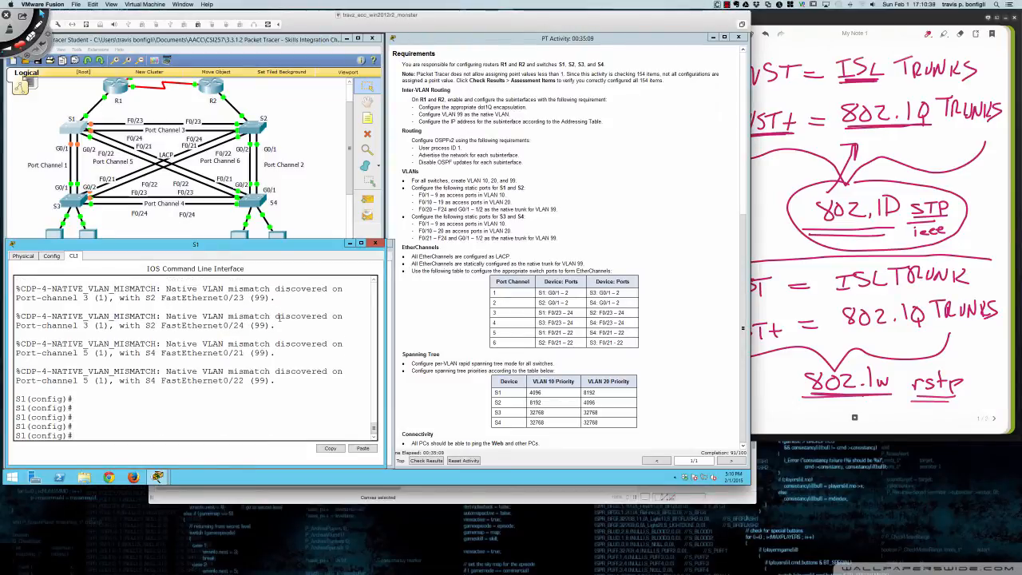
pyautogui.write('spanning-tree mode rapid-pvst')
pyautogui.press('Return')
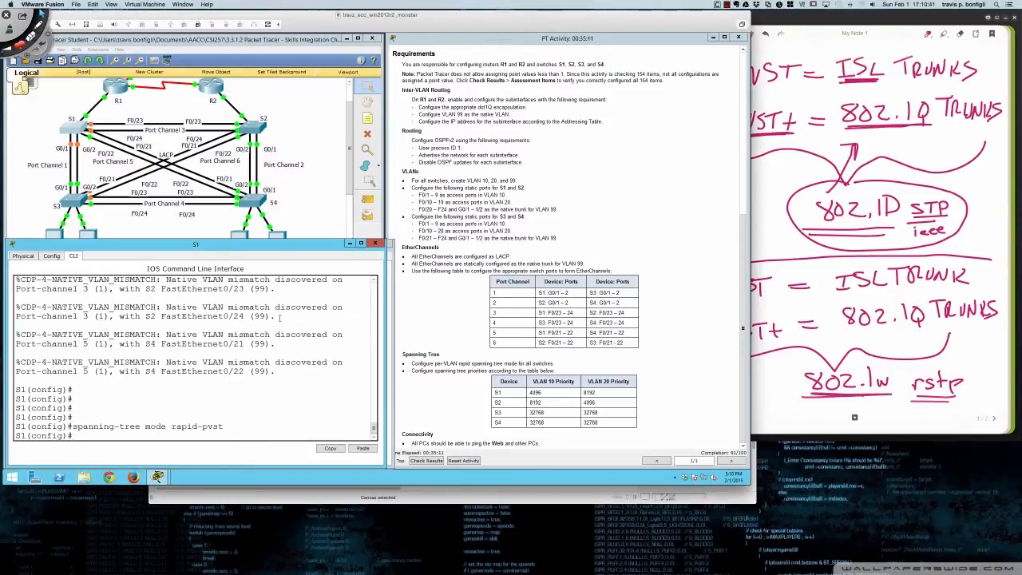
pyautogui.press('Return')
pyautogui.press('Return')
pyautogui.press('Return')
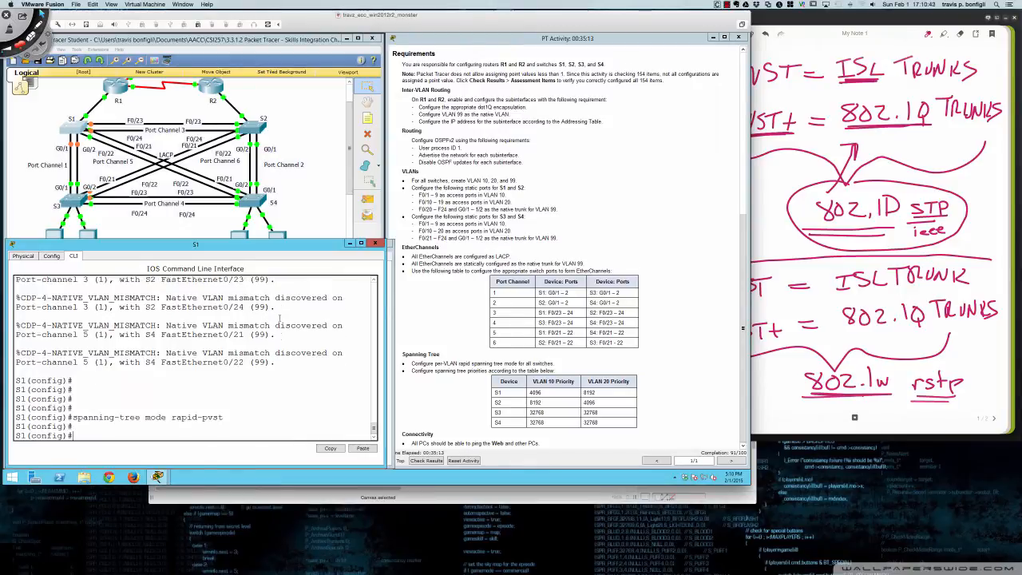
# Set S1's spanning-tree priority for VLAN 10 to 4096
pyautogui.write('span')
pyautogui.press('Tab')
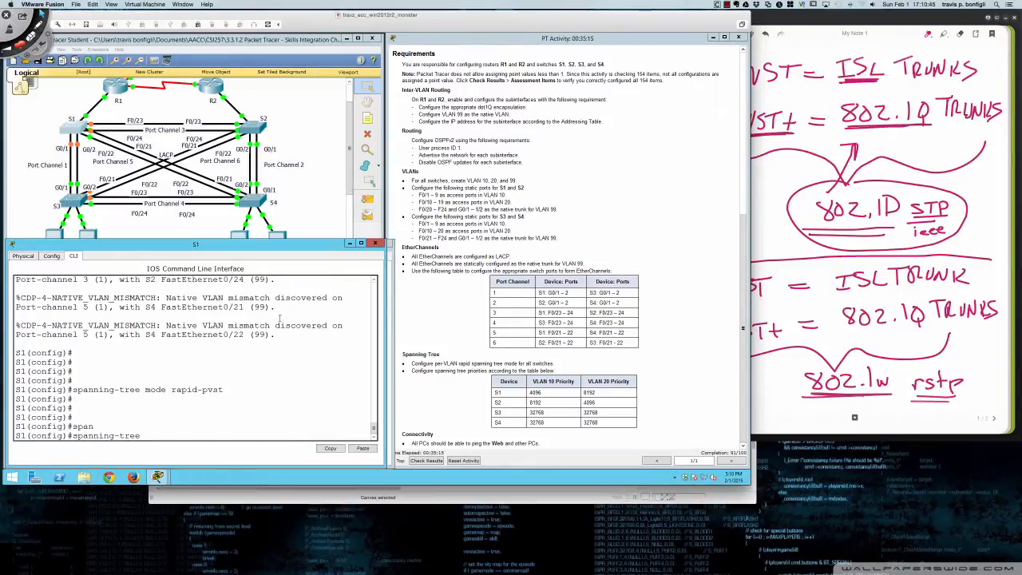
pyautogui.write('vlan 10')
pyautogui.write('pri')
pyautogui.press('Tab')
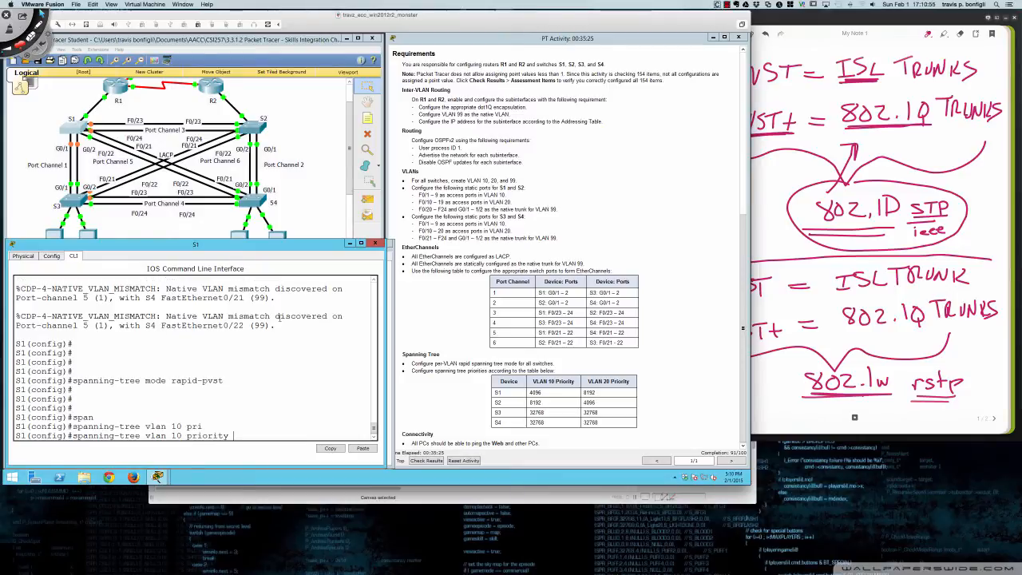
pyautogui.write('4096')
pyautogui.press('Return')
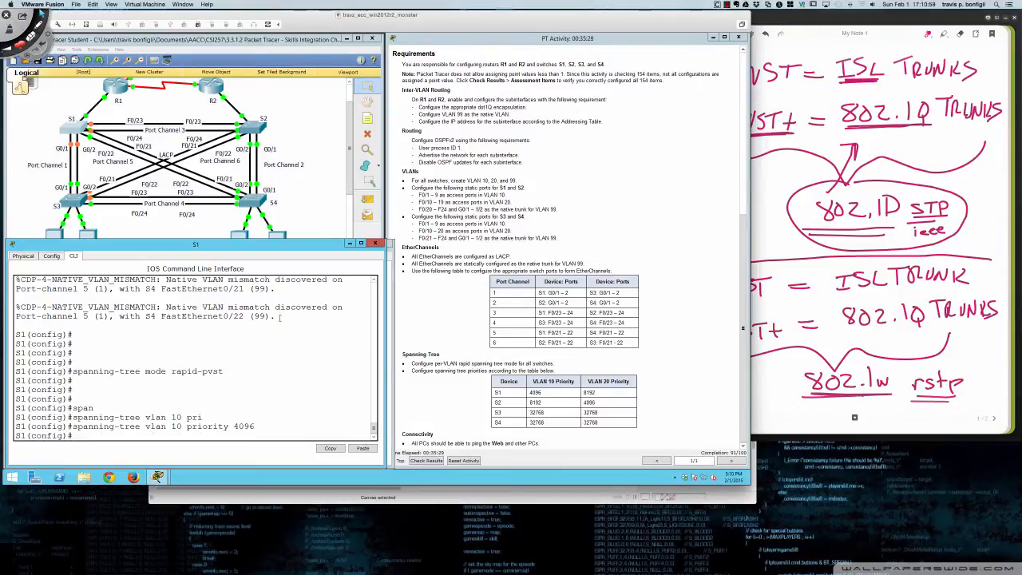
# Set S1's spanning-tree priority for VLAN 20 to 8192
pyautogui.press('Up')
pyautogui.press('BackSpace')
pyautogui.press('BackSpace')
pyautogui.press('BackSpace')
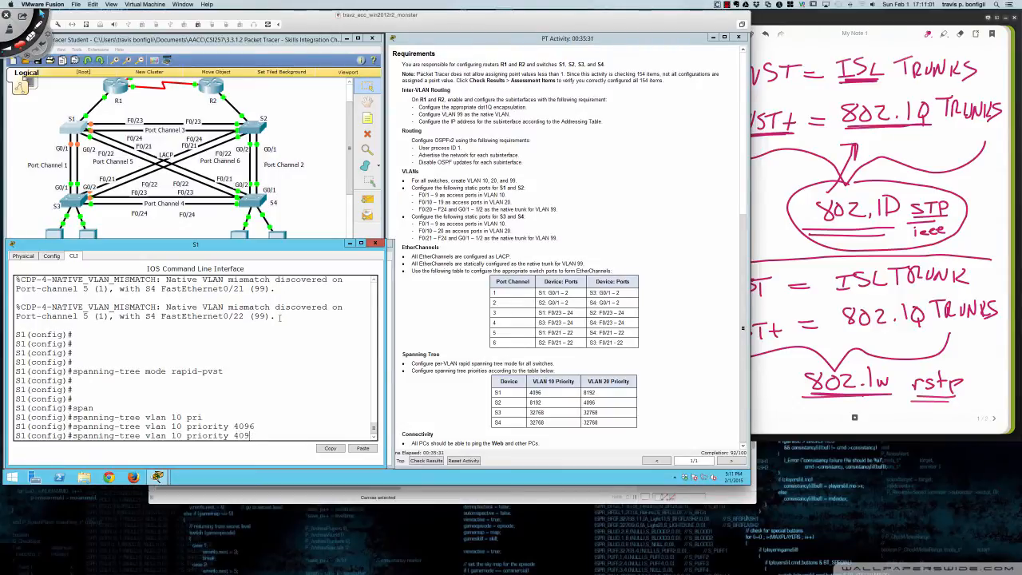
pyautogui.press('Return')
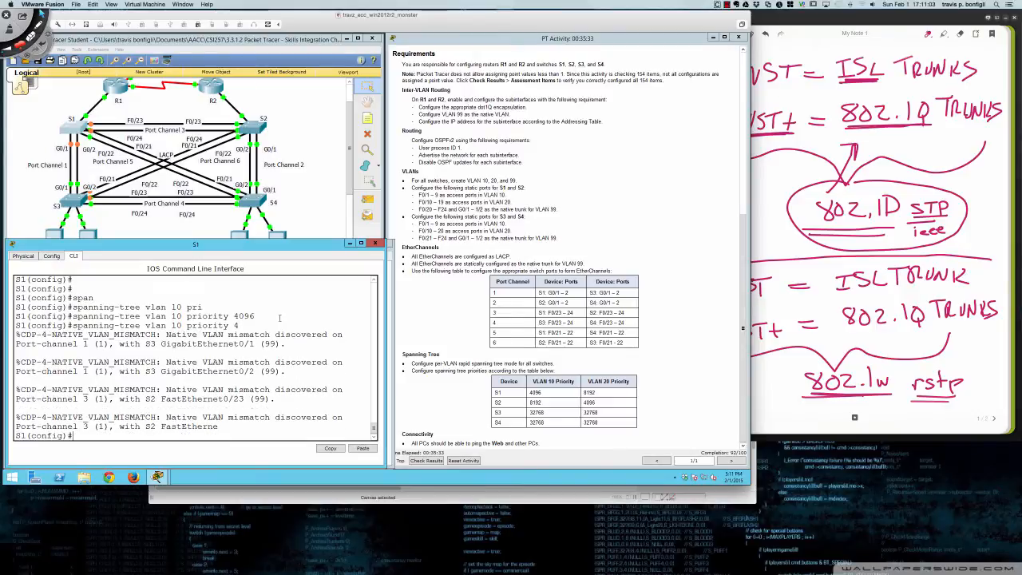
pyautogui.write('spanning-tree vlan 20 pri')
pyautogui.press('Tab')
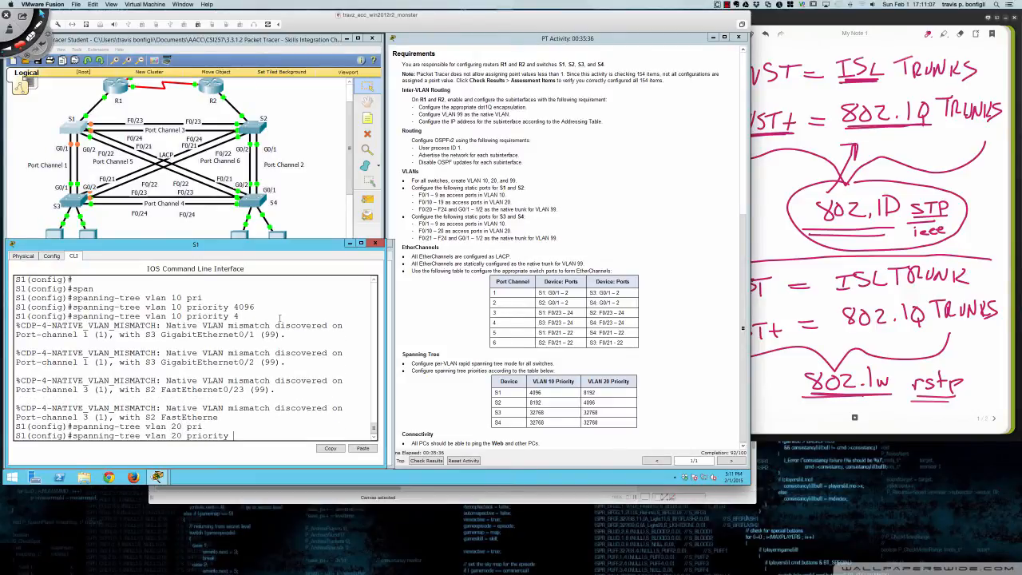
pyautogui.write('82')
pyautogui.write('92')
pyautogui.press('Return')
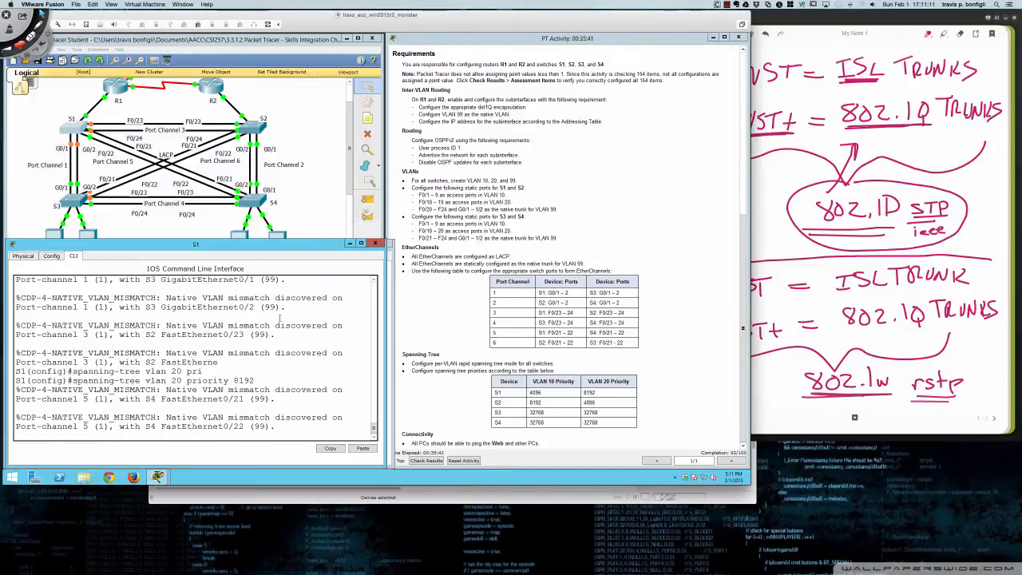
# Display S1's running configuration from configuration mode and check its spanning-tree mode and VLAN priority lines
pyautogui.press('Return')
pyautogui.press('Return')
pyautogui.press('Return')
pyautogui.press('Return')
pyautogui.press('Return')
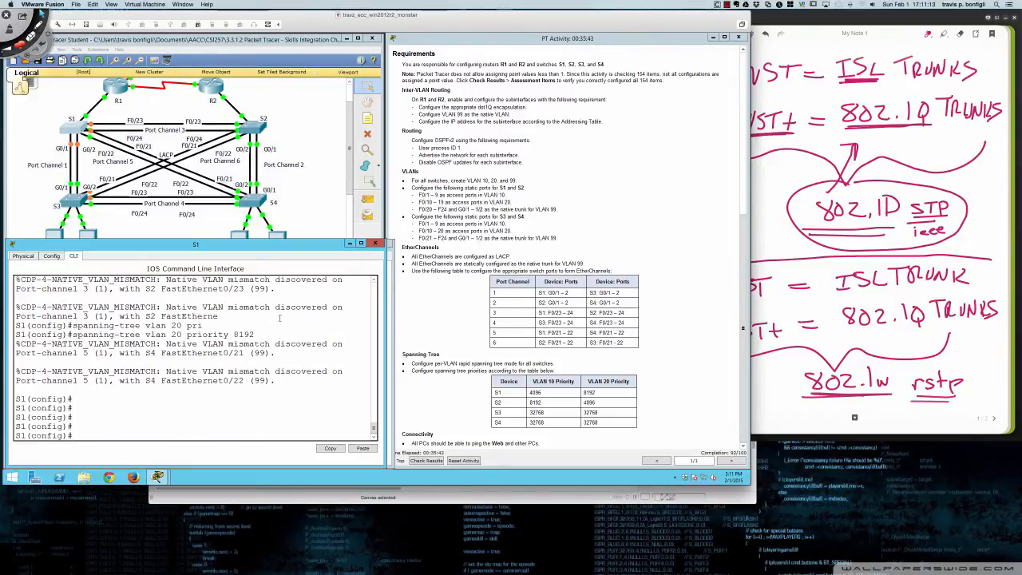
pyautogui.write('do sh run')
pyautogui.press('Return')
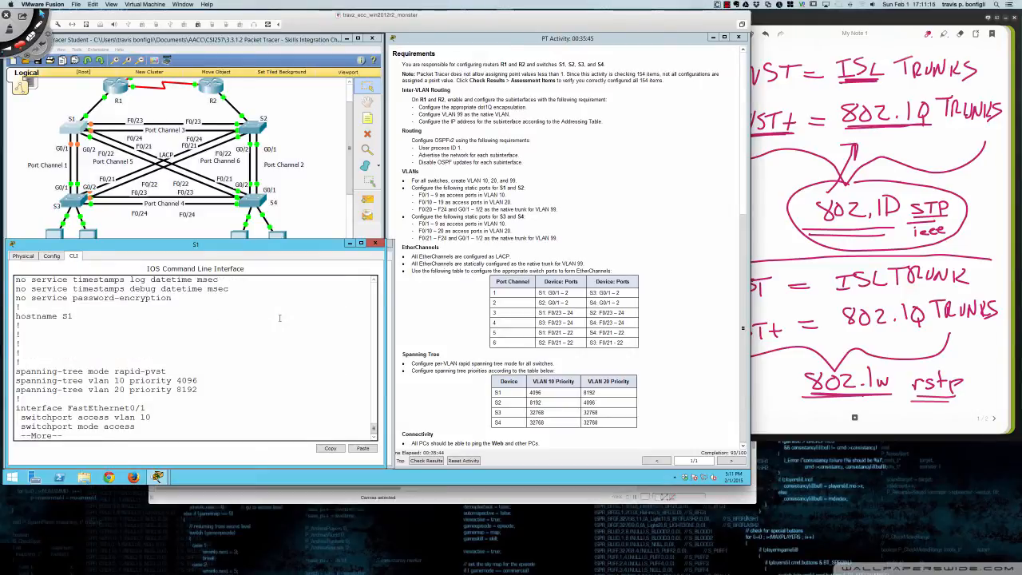
pyautogui.press('q')
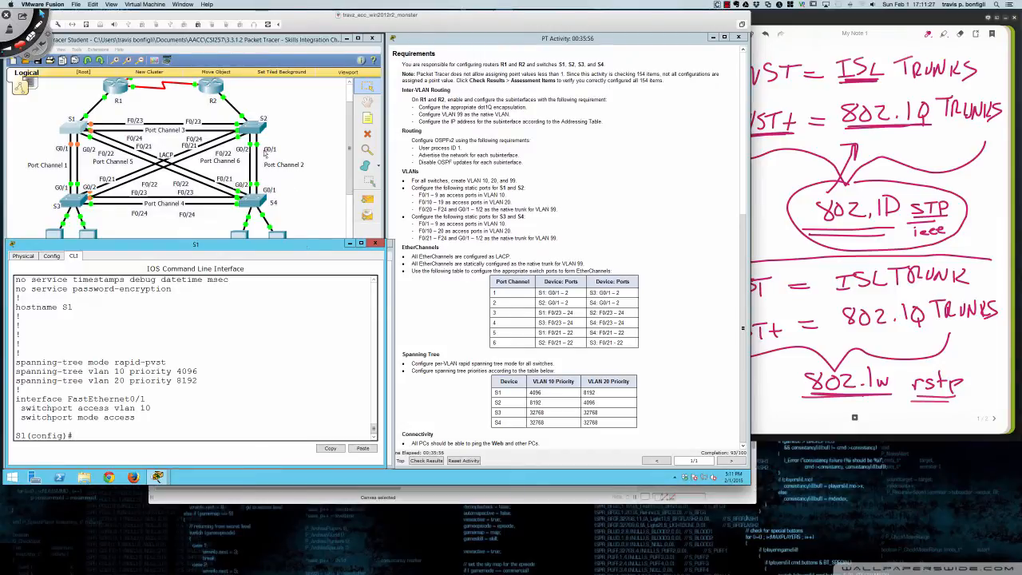
# Open S2's command line, leave interface-range configuration and set the spanning-tree mode to rapid-pvst
pyautogui.click(256, 127)
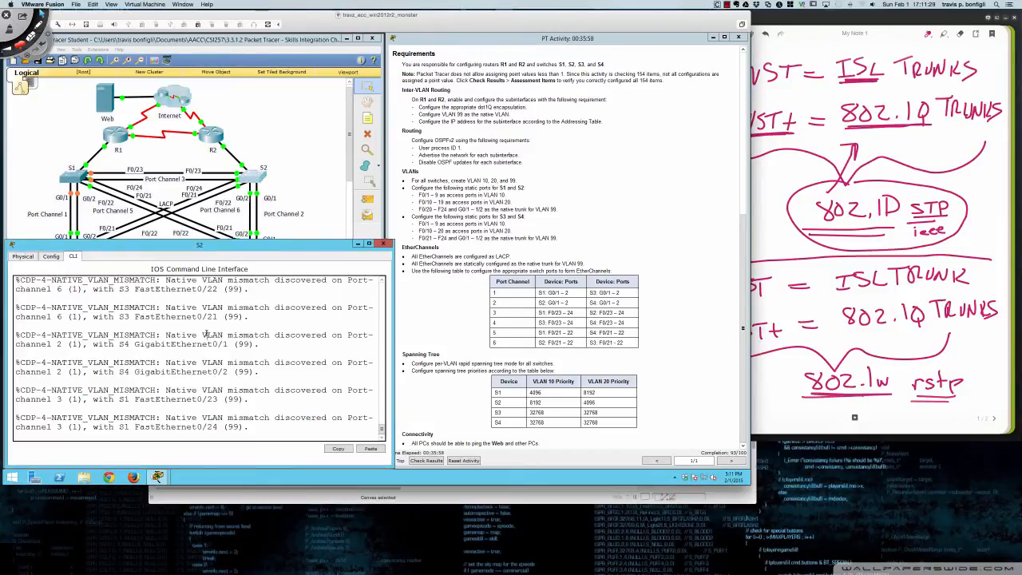
pyautogui.press('Return')
pyautogui.press('Return')
pyautogui.press('Return')
pyautogui.press('Return')
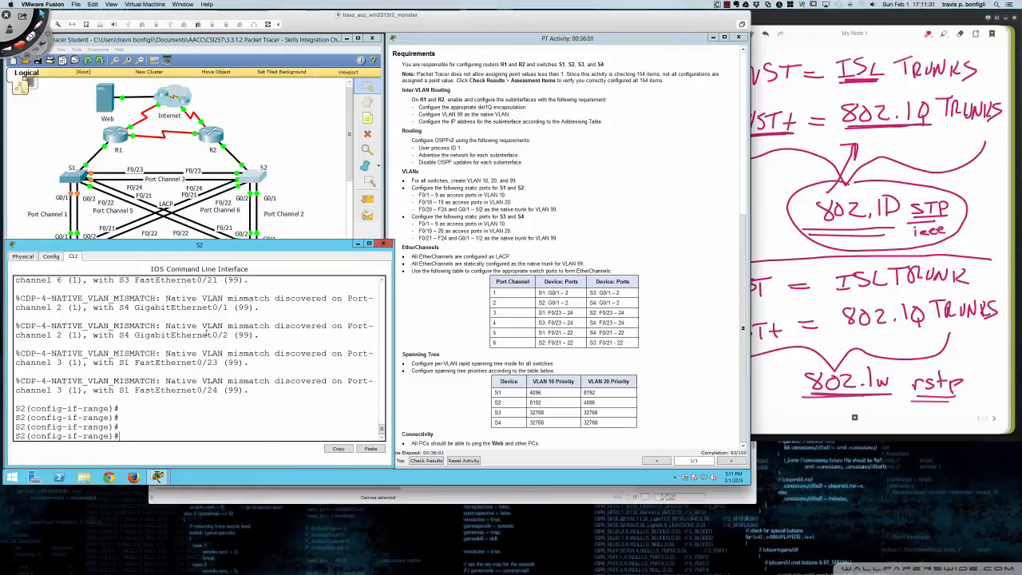
pyautogui.write('exit')
pyautogui.press('Return')
pyautogui.write('span')
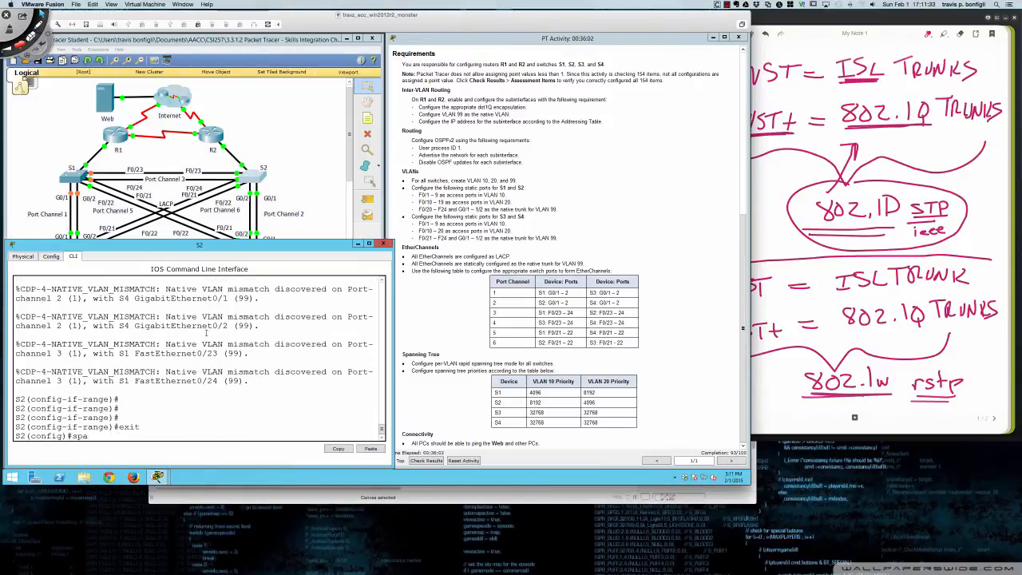
pyautogui.press('Tab')
pyautogui.write('mode')
pyautogui.press('Tab')
pyautogui.write('r')
pyautogui.press('Tab')
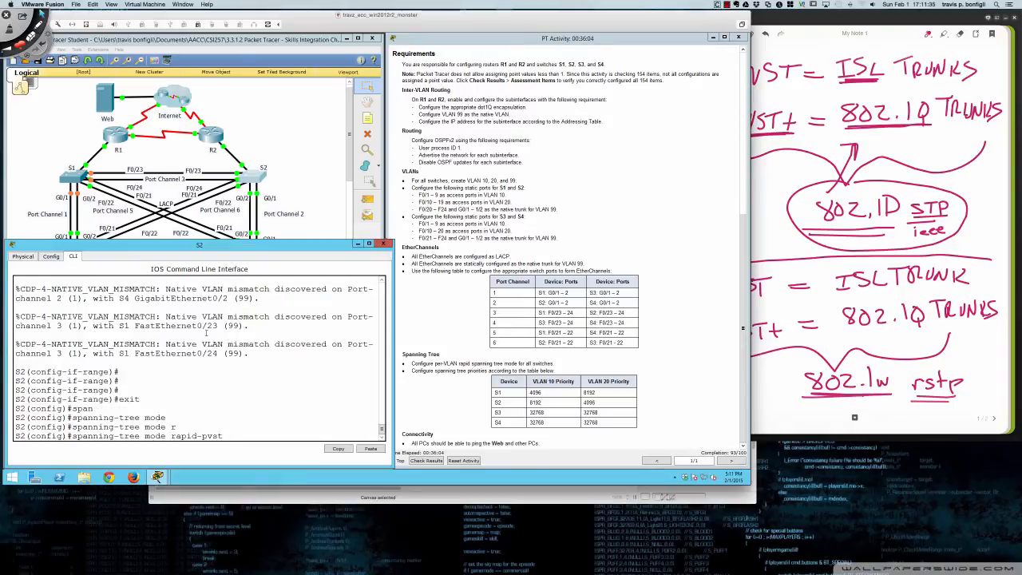
pyautogui.press('Return')
# Set S2's spanning-tree priority for VLAN 10 to 8192
pyautogui.write('span')
pyautogui.press('Tab')
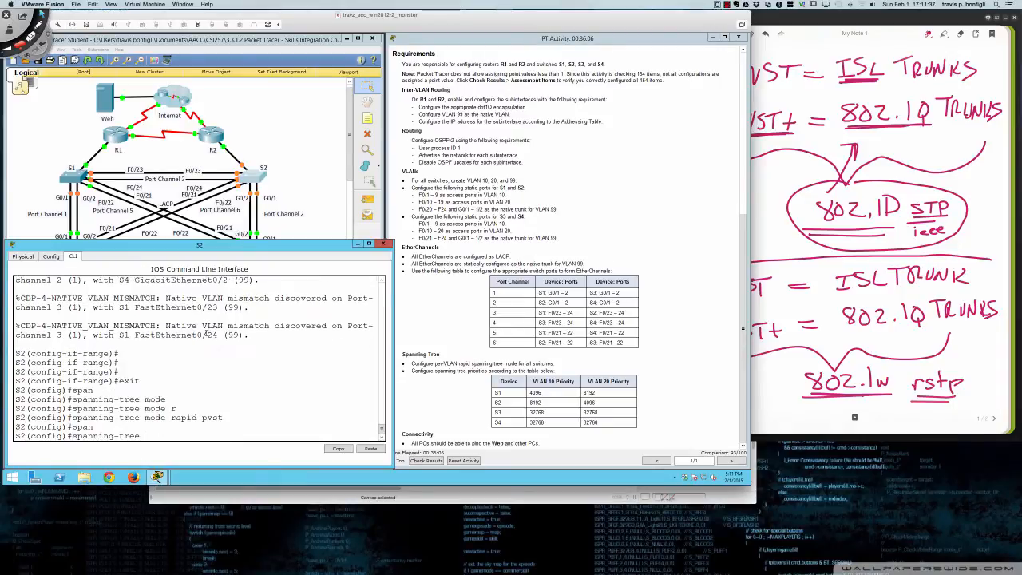
pyautogui.write('vlan 10')
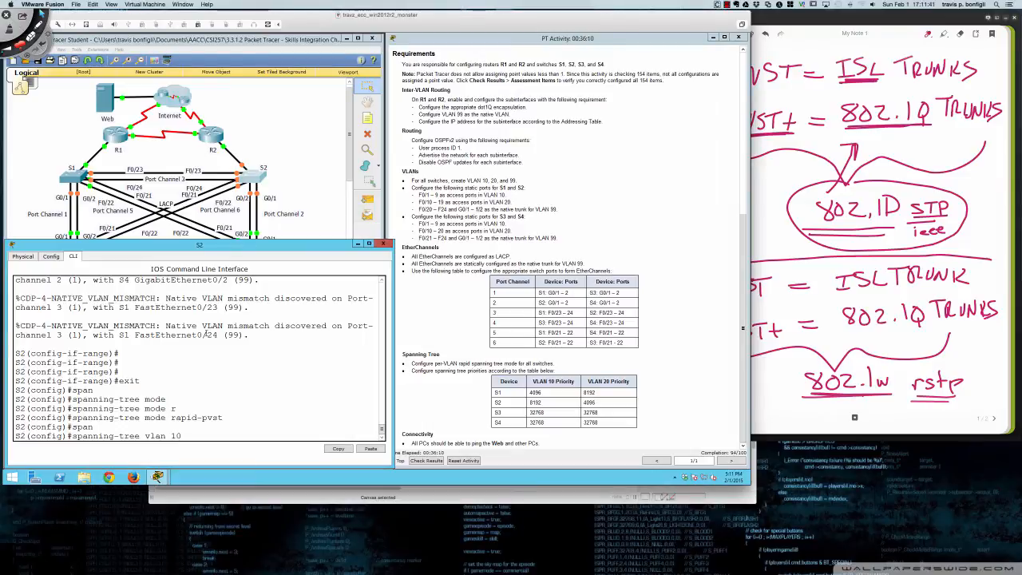
pyautogui.write(' pri')
pyautogui.press('Tab')
pyautogui.write('8')
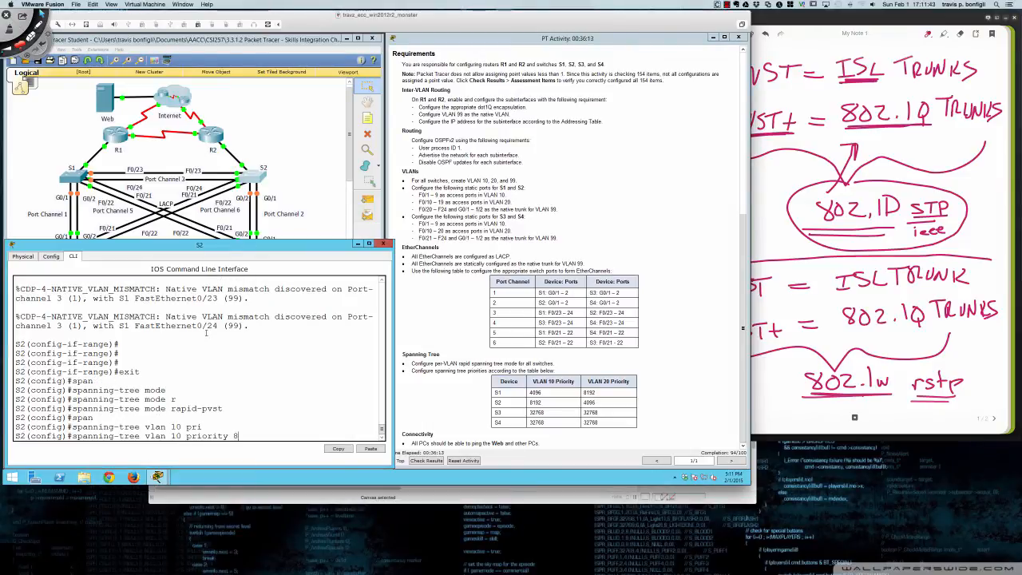
pyautogui.write('192')
pyautogui.press('Return')
# Set S2's spanning-tree priority for VLAN 20 to 4096
pyautogui.press('Up')
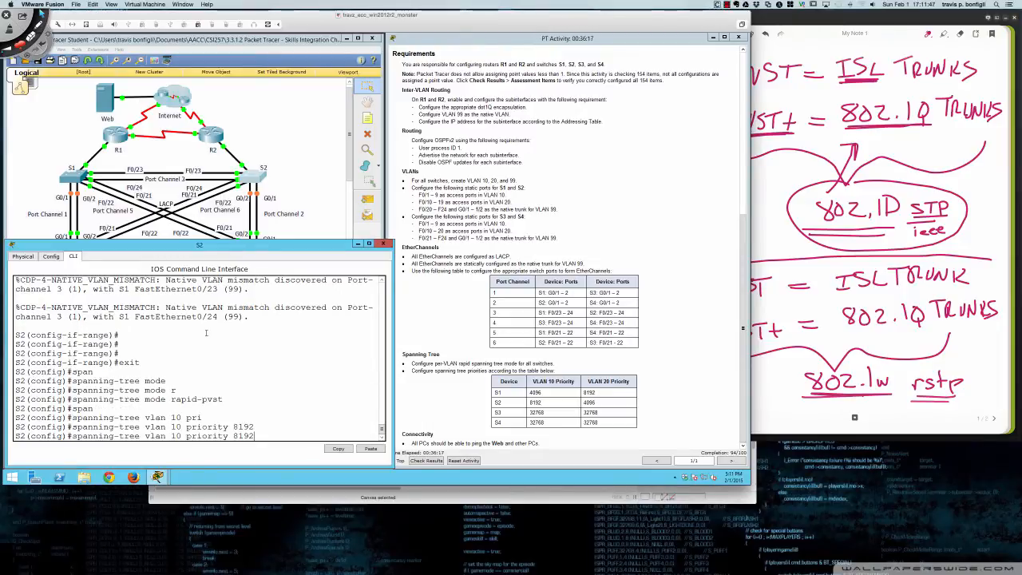
pyautogui.press('BackSpace')
pyautogui.press('BackSpace')
pyautogui.press('BackSpace')
pyautogui.press('BackSpace')
pyautogui.press('BackSpace')
pyautogui.press('BackSpace')
pyautogui.press('BackSpace')
pyautogui.press('BackSpace')
pyautogui.press('BackSpace')
pyautogui.press('BackSpace')
pyautogui.press('BackSpace')
pyautogui.press('BackSpace')
pyautogui.press('BackSpace')
pyautogui.press('BackSpace')
pyautogui.press('BackSpace')
pyautogui.press('BackSpace')
pyautogui.write('20')
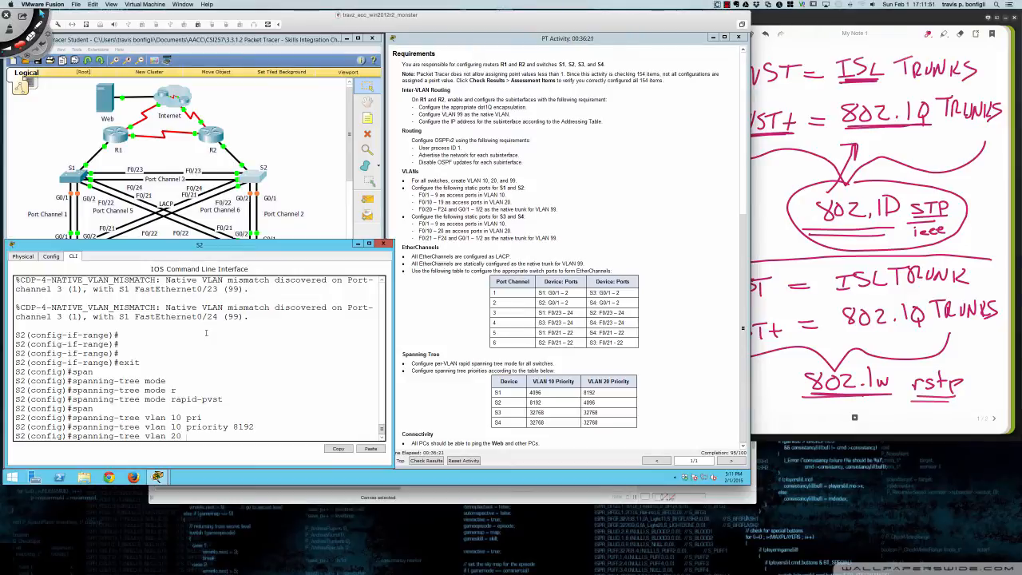
pyautogui.write(' pri')
pyautogui.press('Tab')
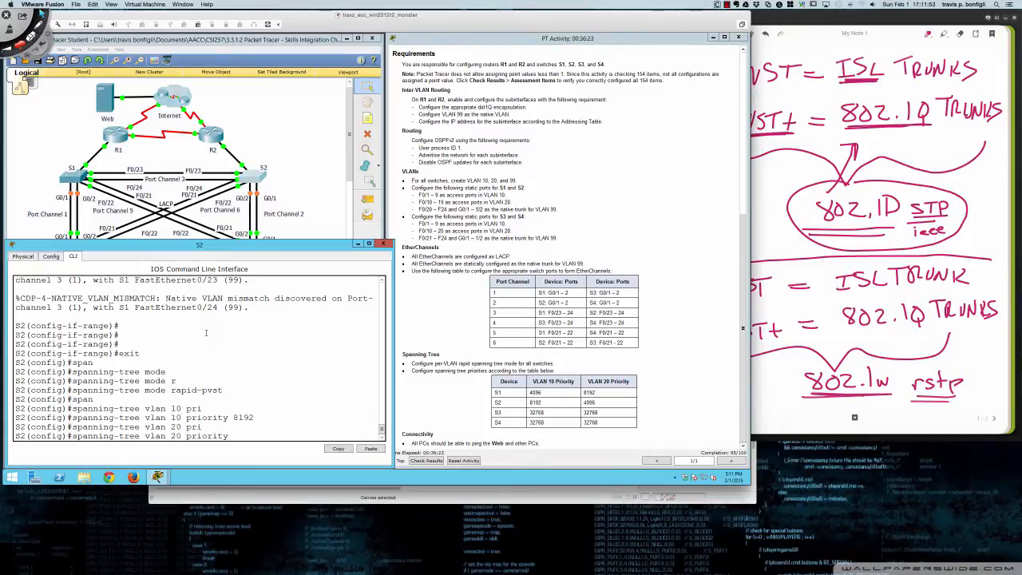
pyautogui.write('4096')
pyautogui.press('Return')
pyautogui.press('Return')
pyautogui.press('Return')
# Display S2's running configuration from configuration mode and page into its interface section
pyautogui.write('do sh r')
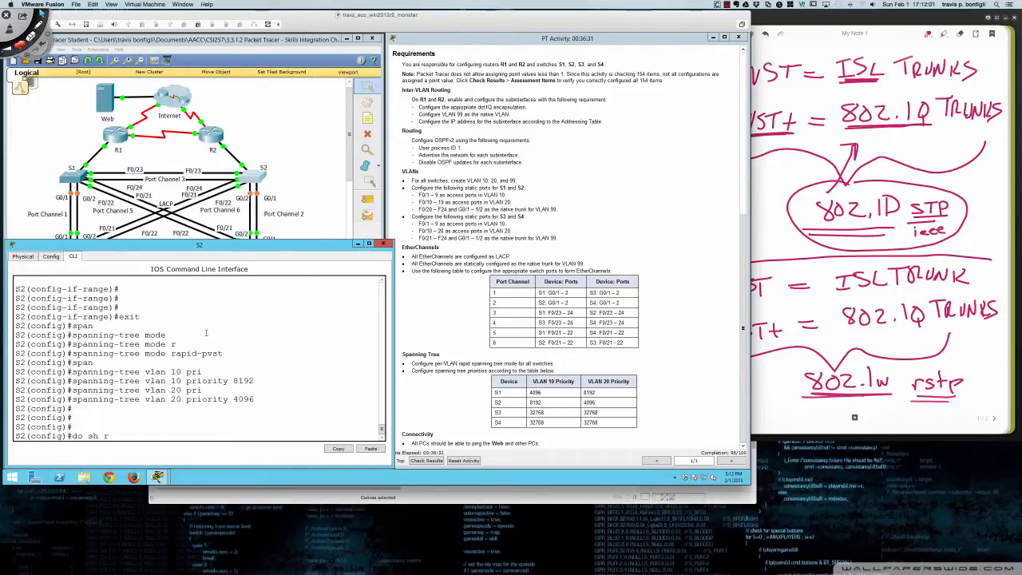
pyautogui.press('Return')
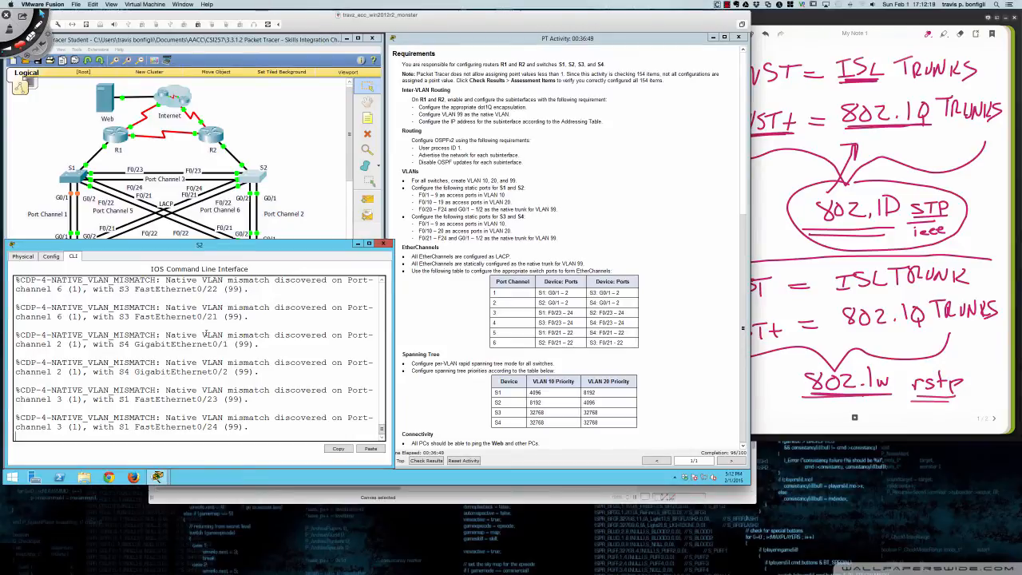
pyautogui.press('Return')
pyautogui.press('Return')
pyautogui.press('Return')
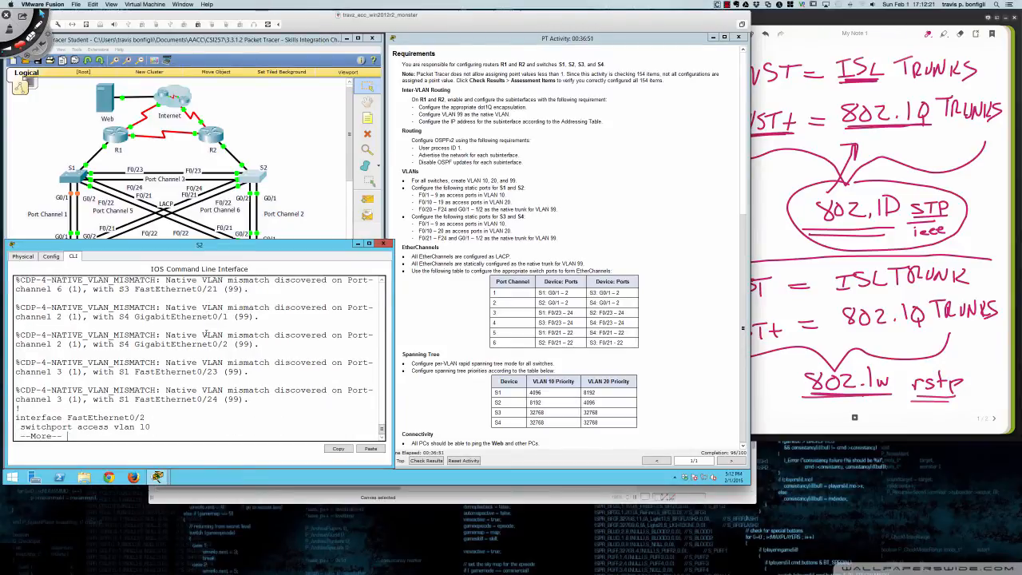
# Open S3's command line, leave interface-range configuration and set the spanning-tree mode to rapid-pvst
pyautogui.scroll(-4, 203, 192)
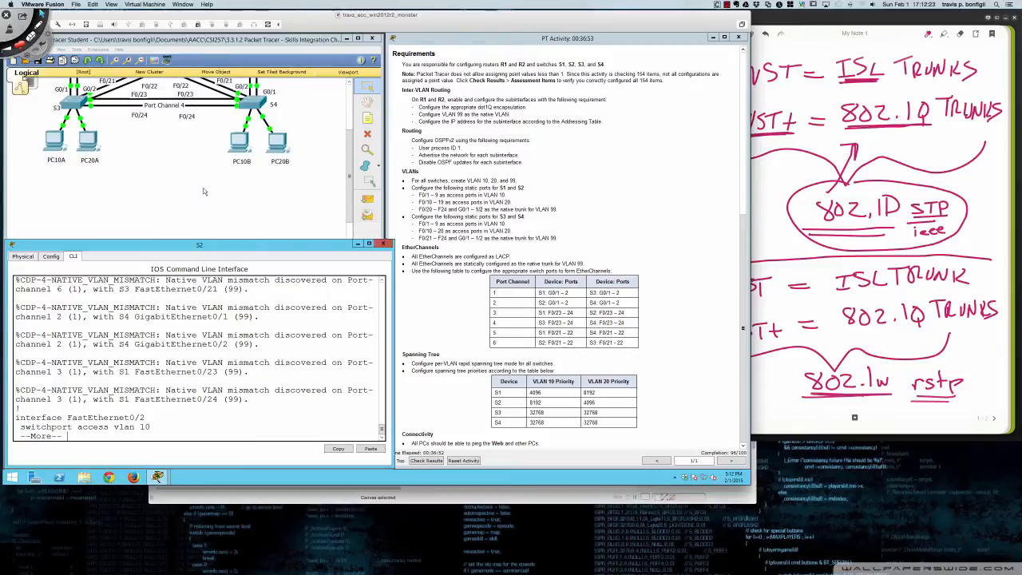
pyautogui.scroll(4, 204, 192)
pyautogui.scroll(-3, 204, 190)
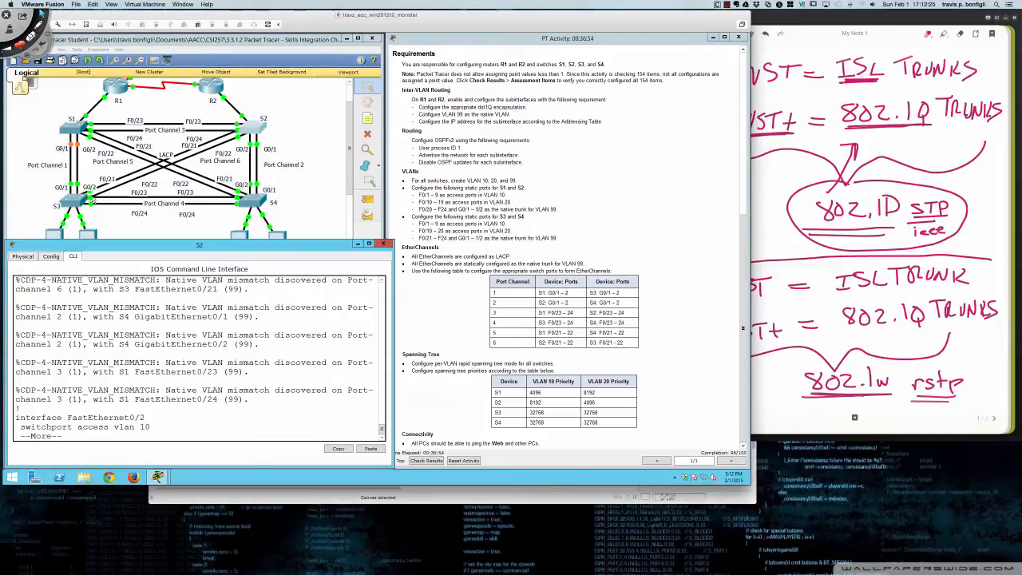
pyautogui.click(74, 205)
pyautogui.press('Return')
pyautogui.press('Return')
pyautogui.press('Return')
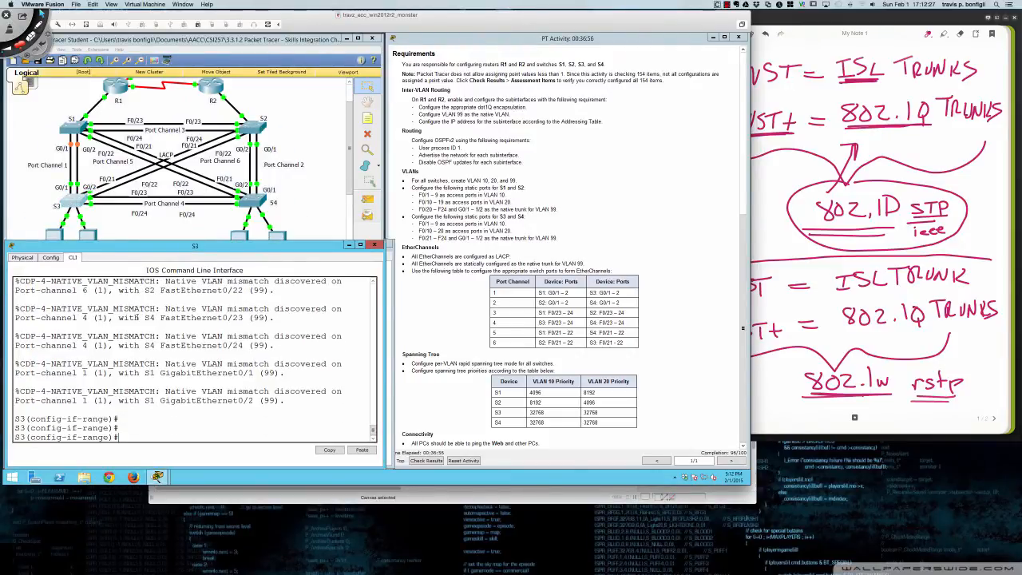
pyautogui.write('exit')
pyautogui.press('Return')
pyautogui.write('span')
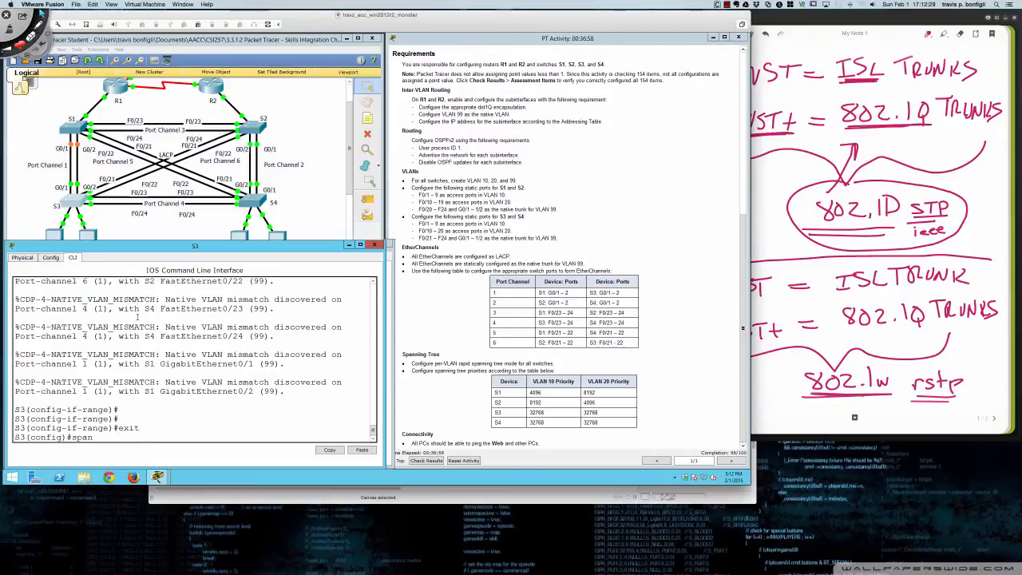
pyautogui.press('Tab')
pyautogui.write('mode r')
pyautogui.press('Tab')
pyautogui.press('Return')
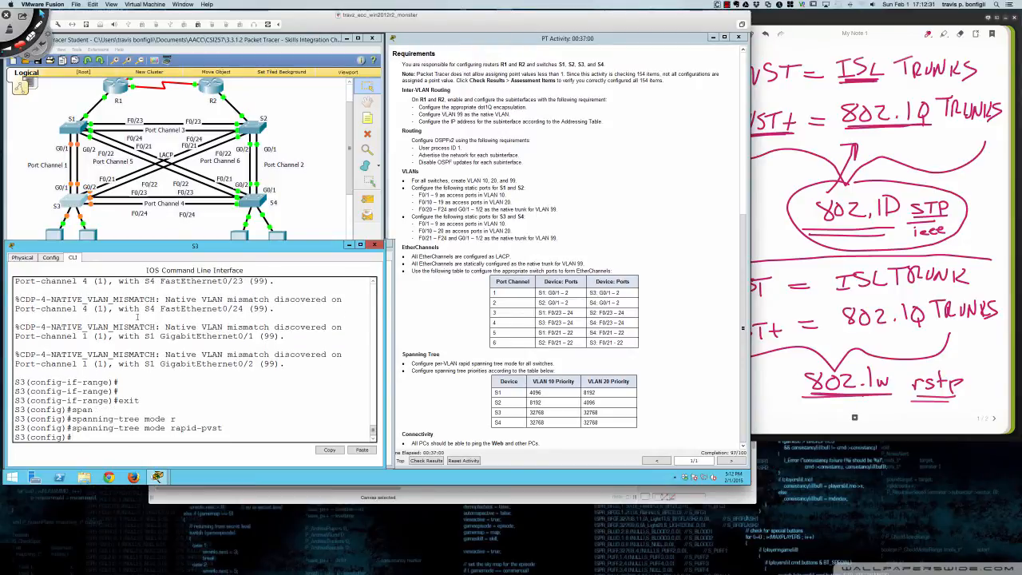
# Open S4's command line, leave interface-range configuration and set the spanning-tree mode to rapid-pvst
pyautogui.click(251, 206)
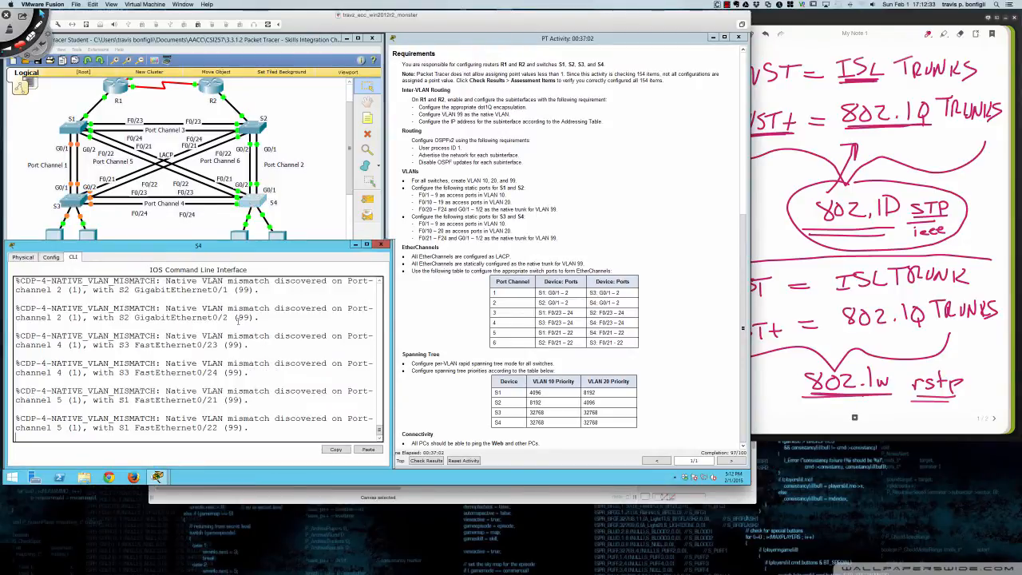
pyautogui.write('span')
pyautogui.press('Tab')
pyautogui.press('BackSpace')
pyautogui.press('BackSpace')
pyautogui.press('BackSpace')
pyautogui.press('BackSpace')
pyautogui.press('BackSpace')
pyautogui.press('BackSpace')
pyautogui.press('BackSpace')
pyautogui.press('BackSpace')
pyautogui.press('BackSpace')
pyautogui.press('BackSpace')
pyautogui.press('BackSpace')
pyautogui.press('BackSpace')
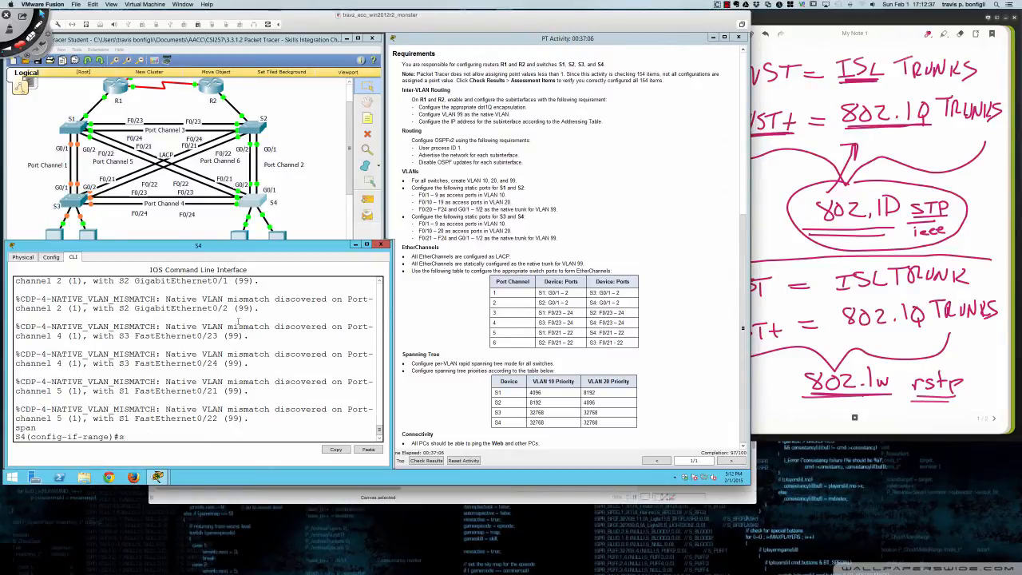
pyautogui.write('exit')
pyautogui.press('Return')
pyautogui.write('m')
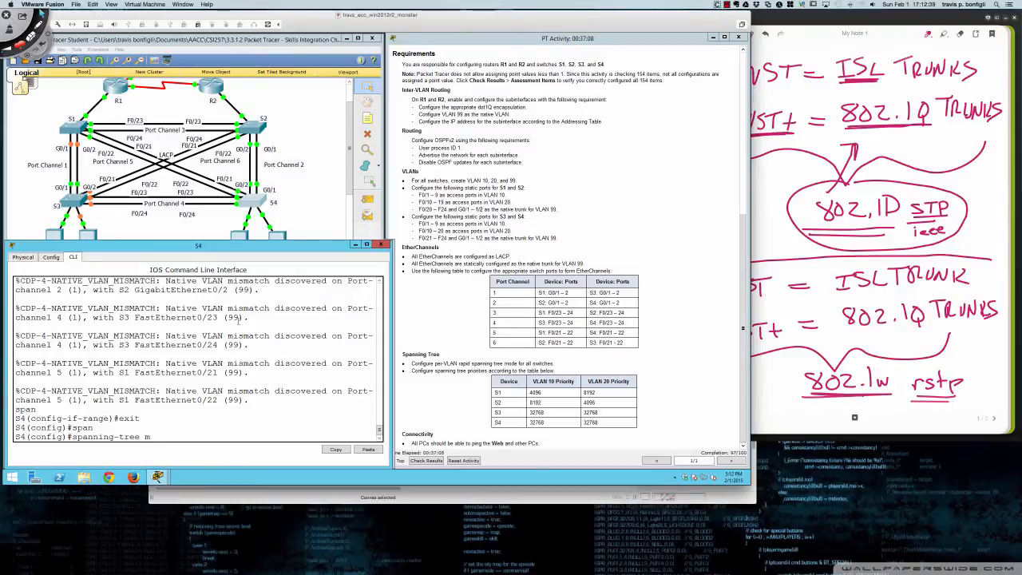
pyautogui.write('ode r')
pyautogui.press('Tab')
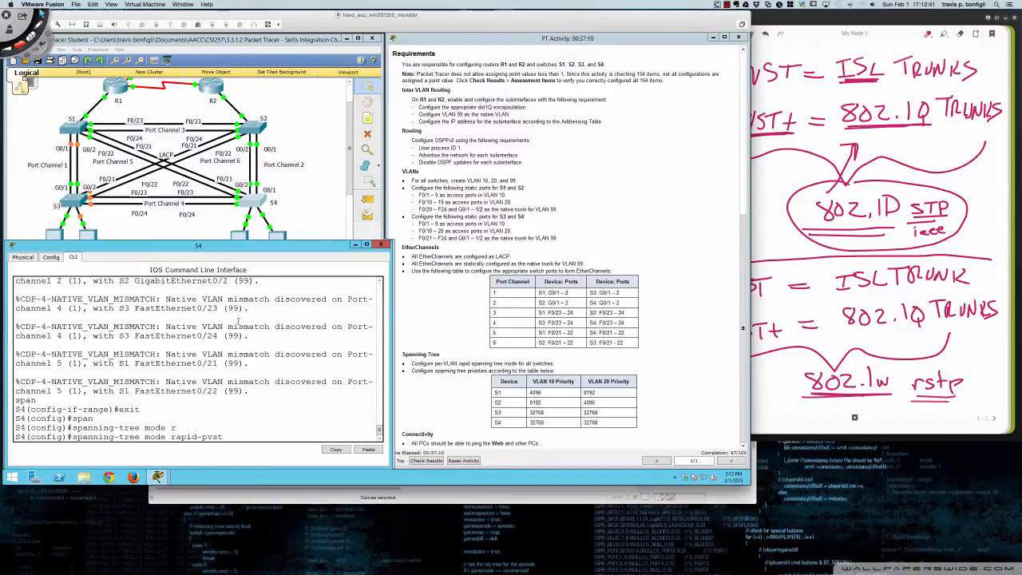
pyautogui.press('Return')
pyautogui.press('Return')
pyautogui.press('Return')
pyautogui.press('Return')
pyautogui.press('Return')
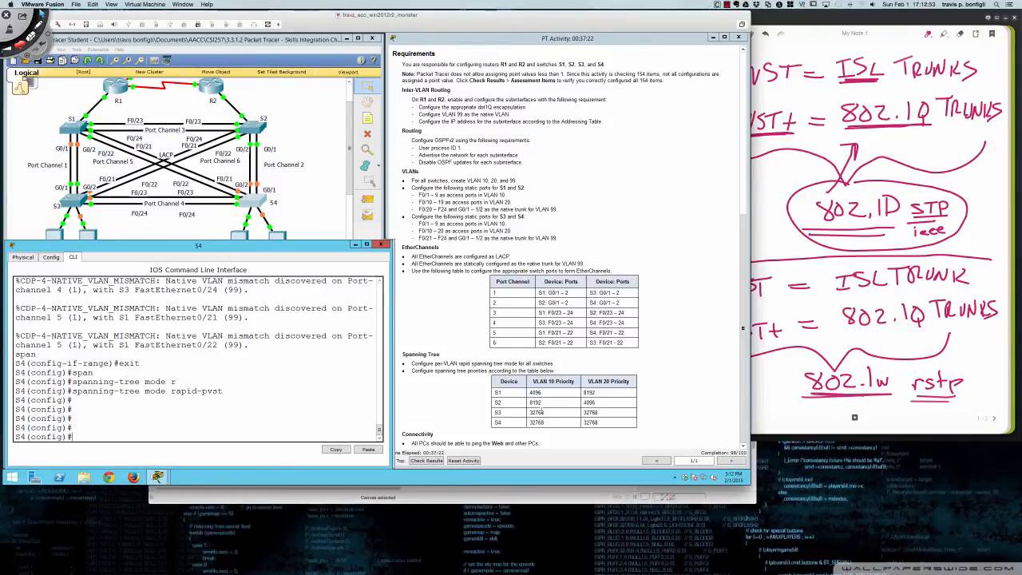
# Display the start of S4's running configuration from configuration mode and check its spanning-tree mode line
pyautogui.click(305, 394)
pyautogui.write('do sh ru')
pyautogui.press('Return')
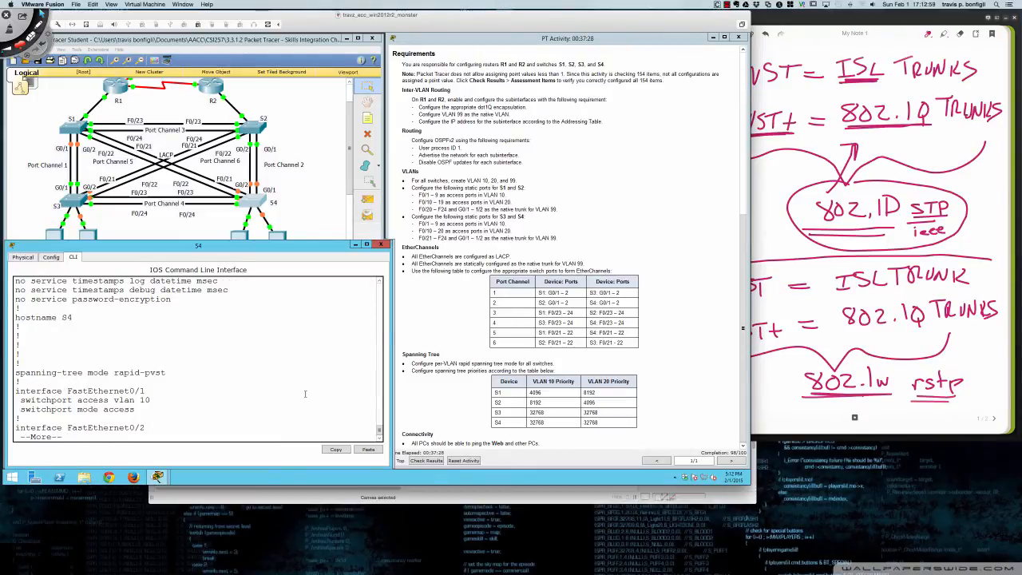
pyautogui.write('q')
# Display S4's spanning-tree details and examine the root and bridge priorities for VLANs 10, 20 and 99
pyautogui.write('config)#c')
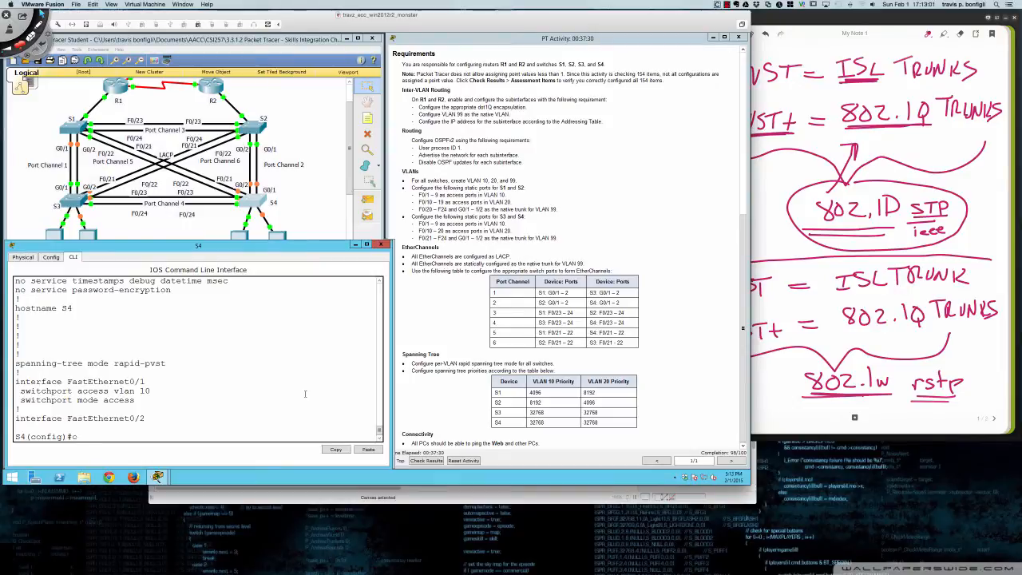
pyautogui.press('BackSpace')
pyautogui.write('do shaspan')
pyautogui.press('Return')
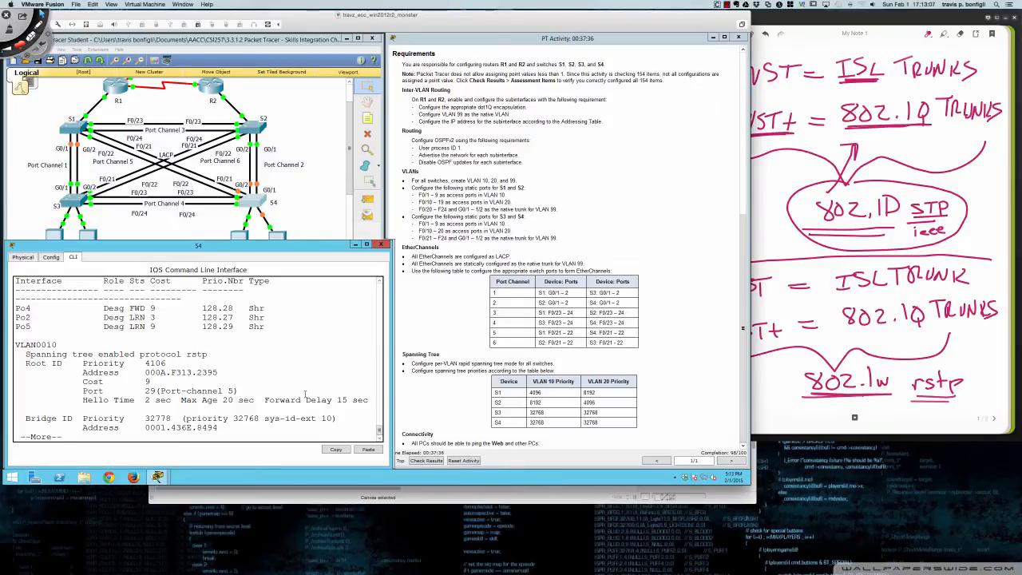
pyautogui.press('space')
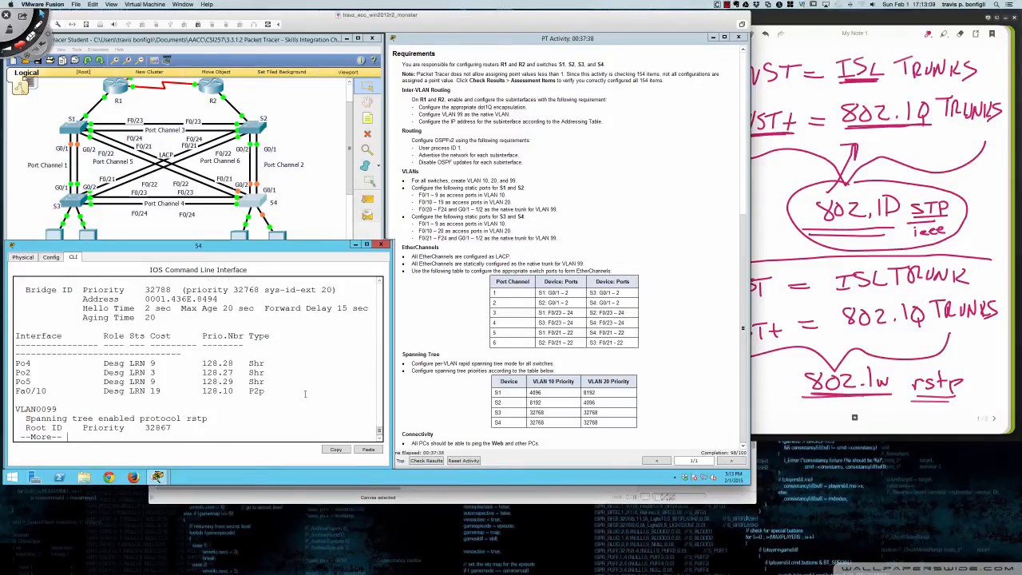
pyautogui.press('space')
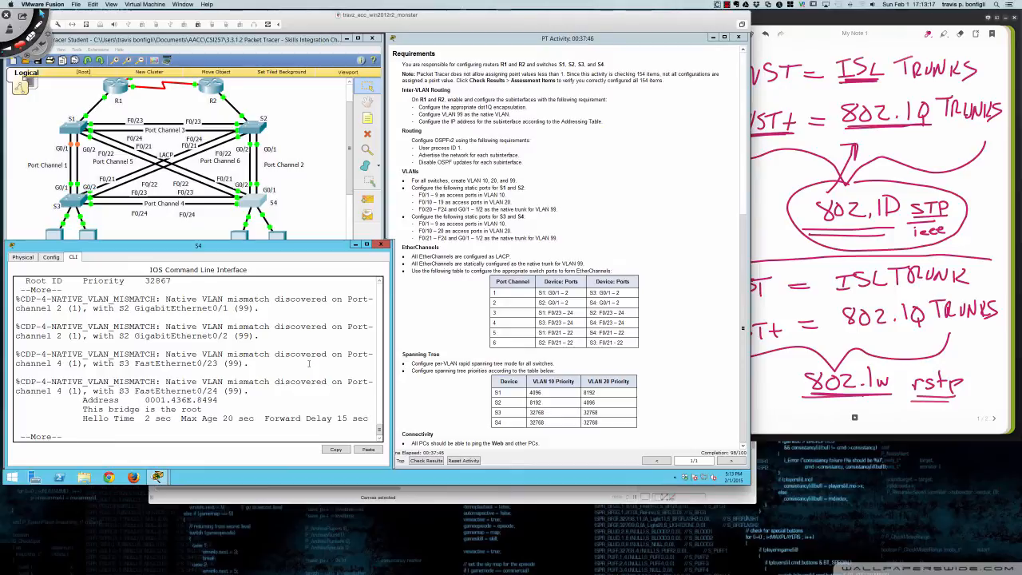
pyautogui.press('space')
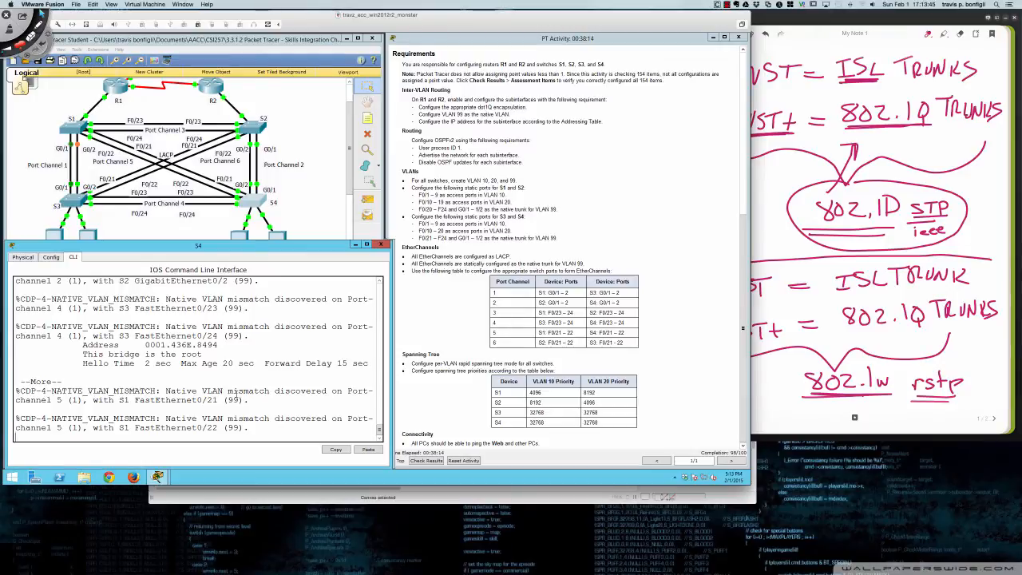
pyautogui.press('space')
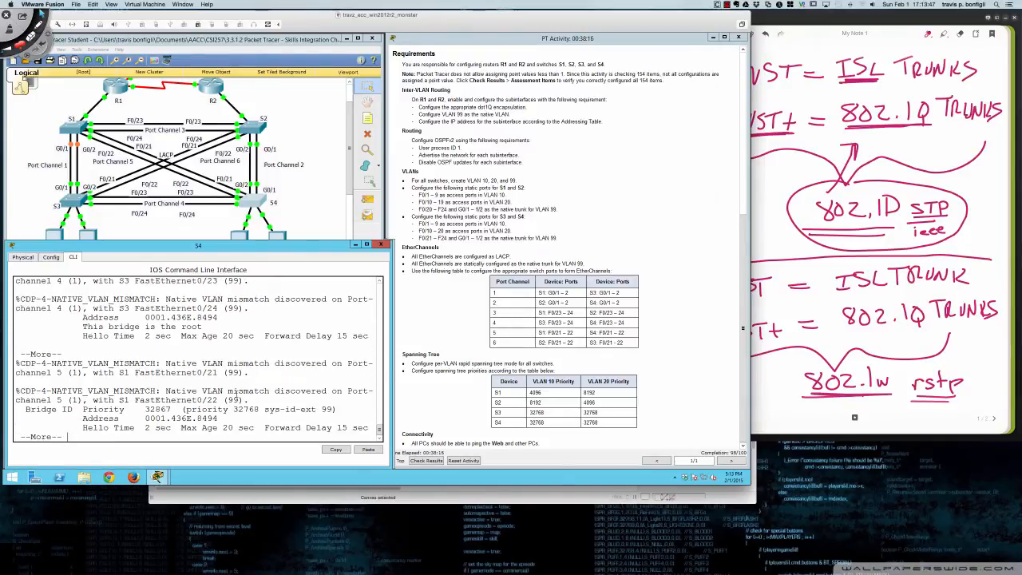
pyautogui.press('Return')
pyautogui.press('Return')
pyautogui.press('Return')
pyautogui.press('Return')
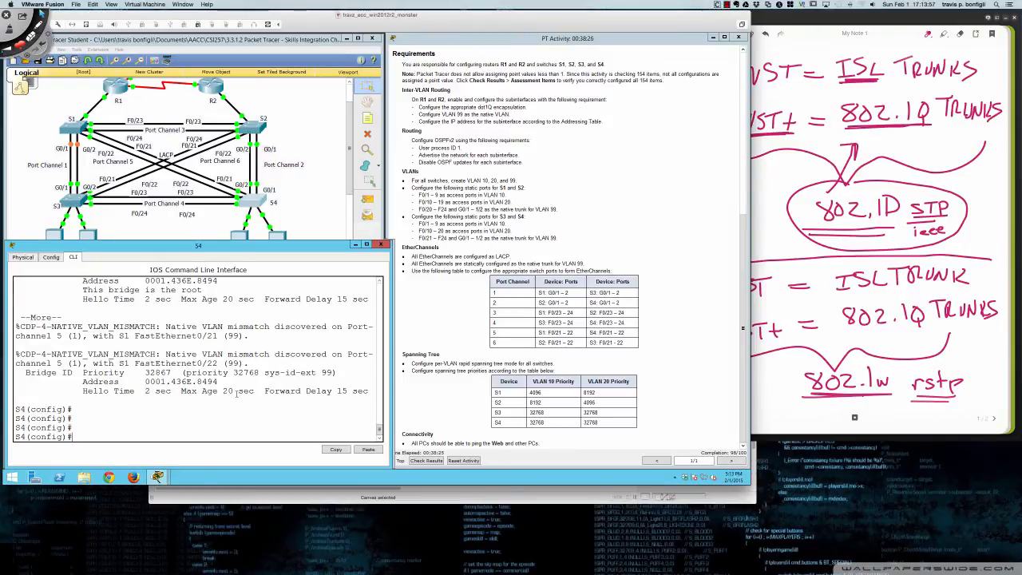
# Display S4's full running configuration and check the native VLAN, LACP channel-group and trunk settings on its uplink ports
pyautogui.write('do sh run')
pyautogui.press('Return')
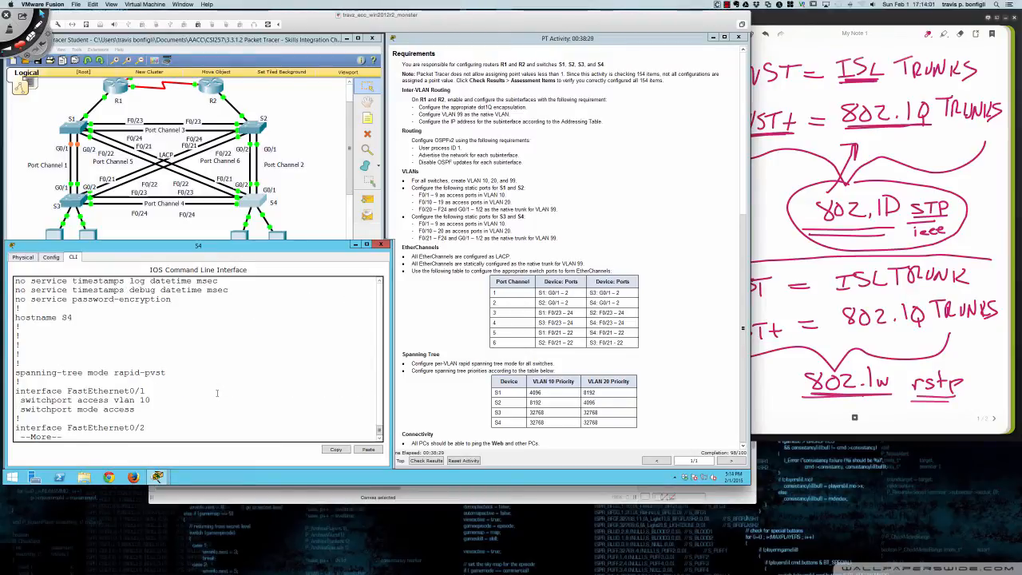
pyautogui.press('space')
pyautogui.press('space')
pyautogui.press('space')
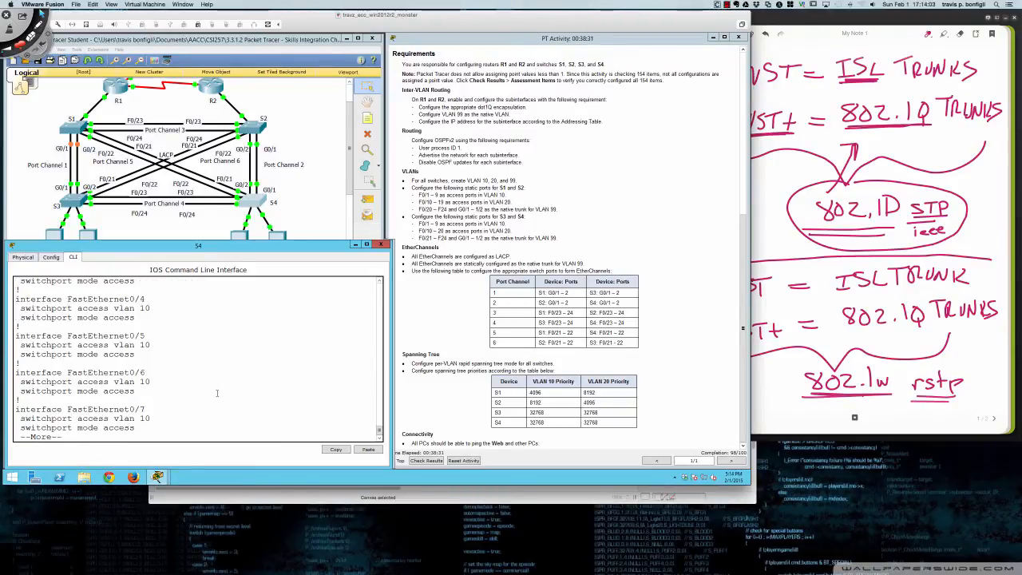
pyautogui.press('space')
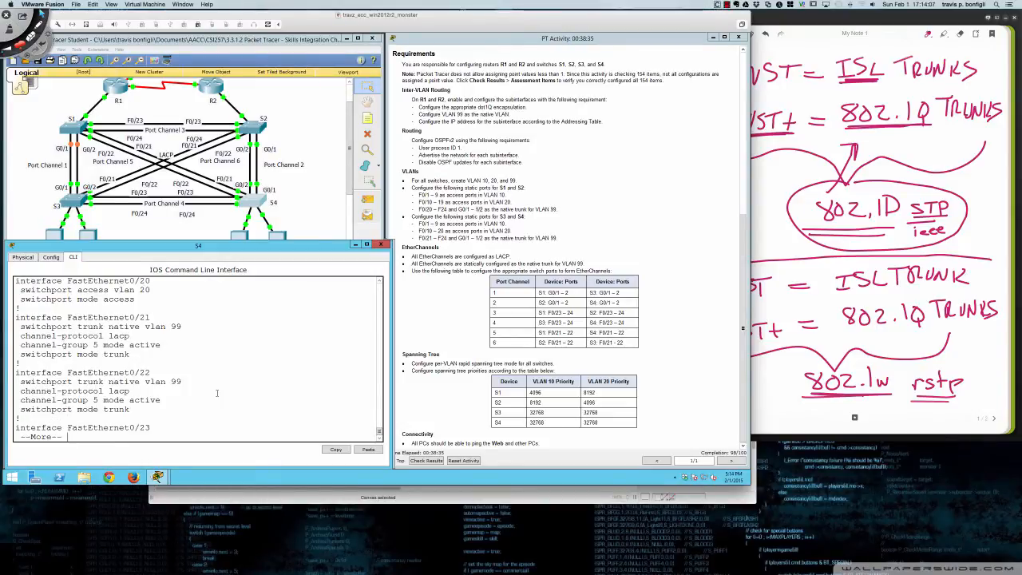
pyautogui.press('Return')
pyautogui.press('Return')
pyautogui.press('Return')
pyautogui.press('Return')
pyautogui.press('Return')
pyautogui.press('Return')
pyautogui.press('Return')
pyautogui.press('Return')
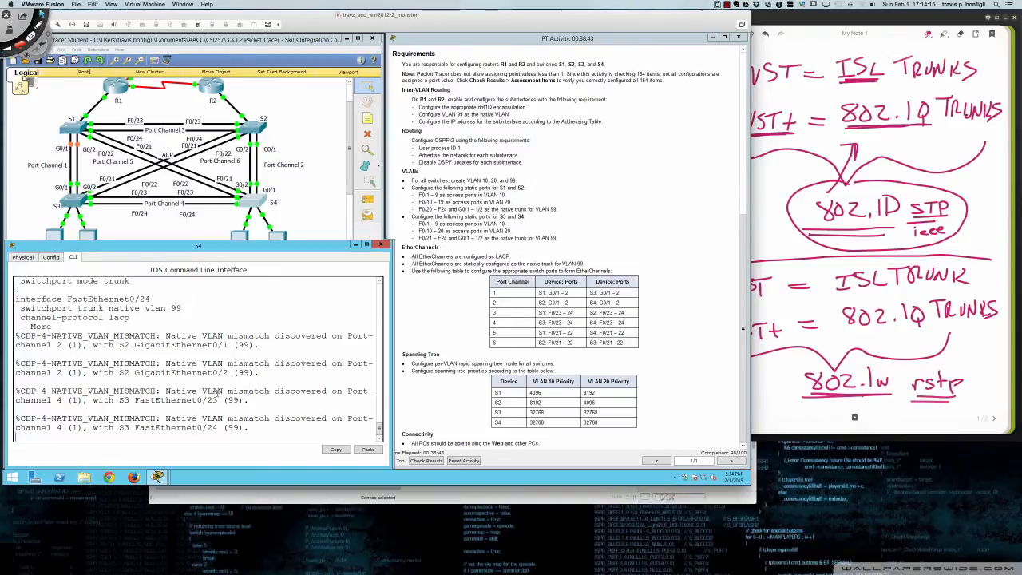
pyautogui.press('Return')
pyautogui.press('Return')
pyautogui.press('Return')
pyautogui.press('Return')
pyautogui.press('Return')
pyautogui.press('Return')
pyautogui.press('Return')
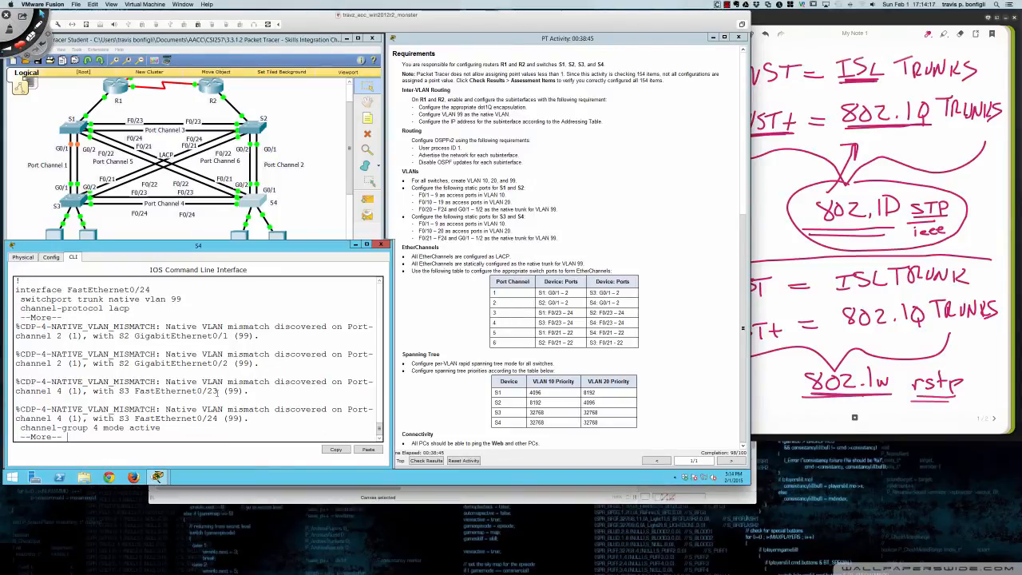
pyautogui.press('Return')
pyautogui.press('Return')
pyautogui.press('Return')
pyautogui.press('Return')
pyautogui.press('Return')
pyautogui.press('Return')
pyautogui.press('Return')
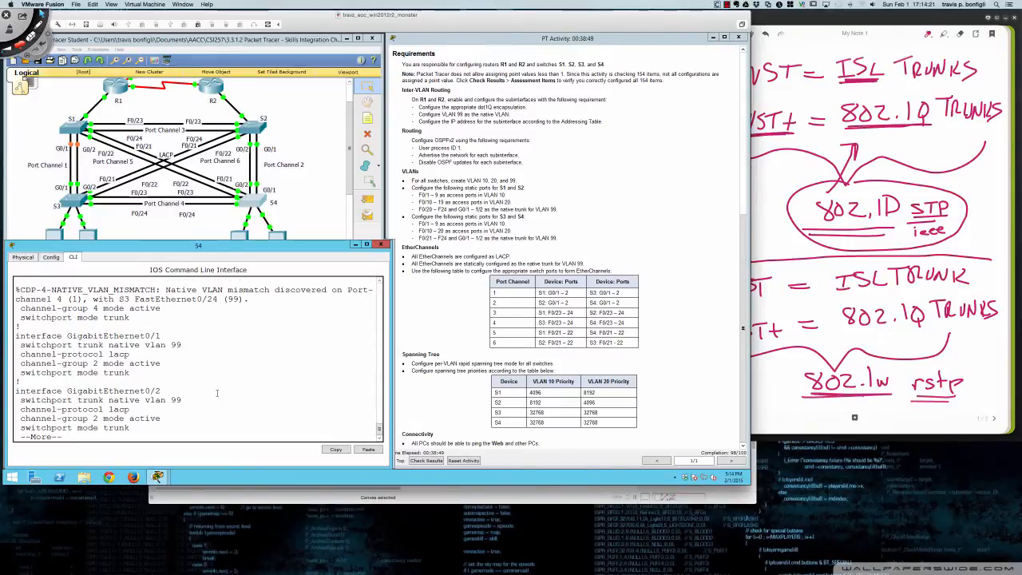
pyautogui.press('Return')
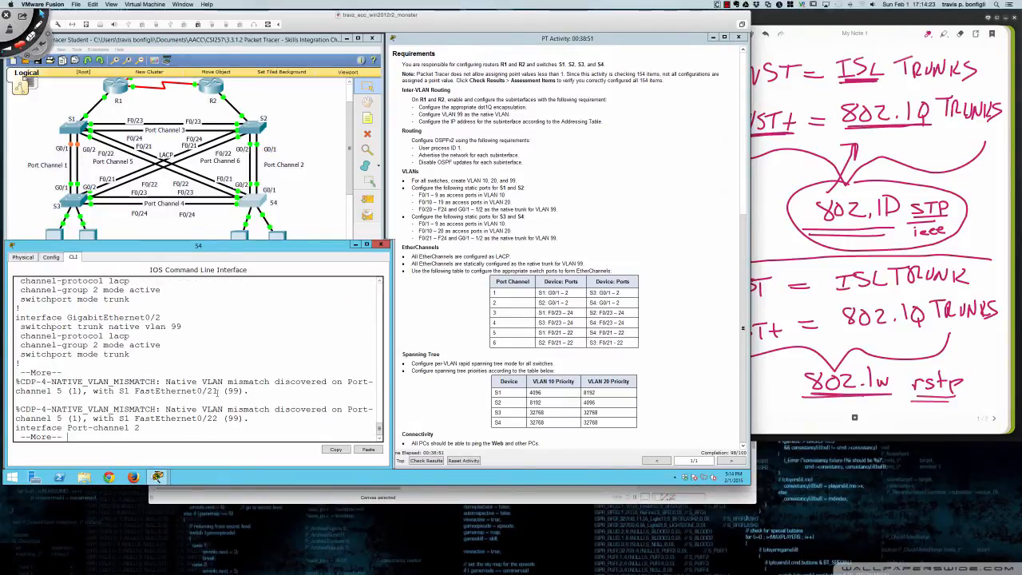
pyautogui.press('space')
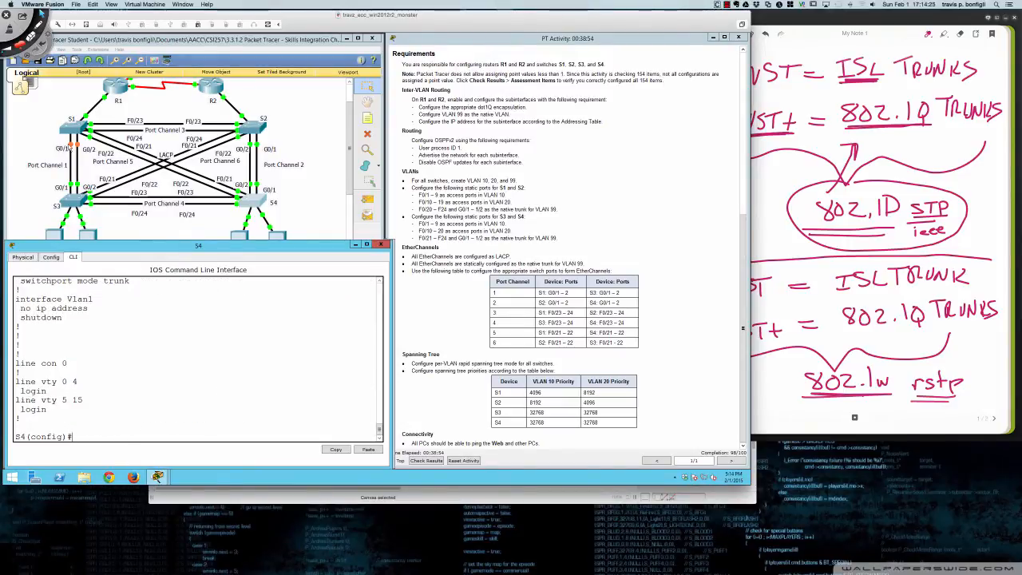
# Open S1's command line, display its running configuration and check the access and trunk settings through FastEthernet0/22
pyautogui.click(77, 130)
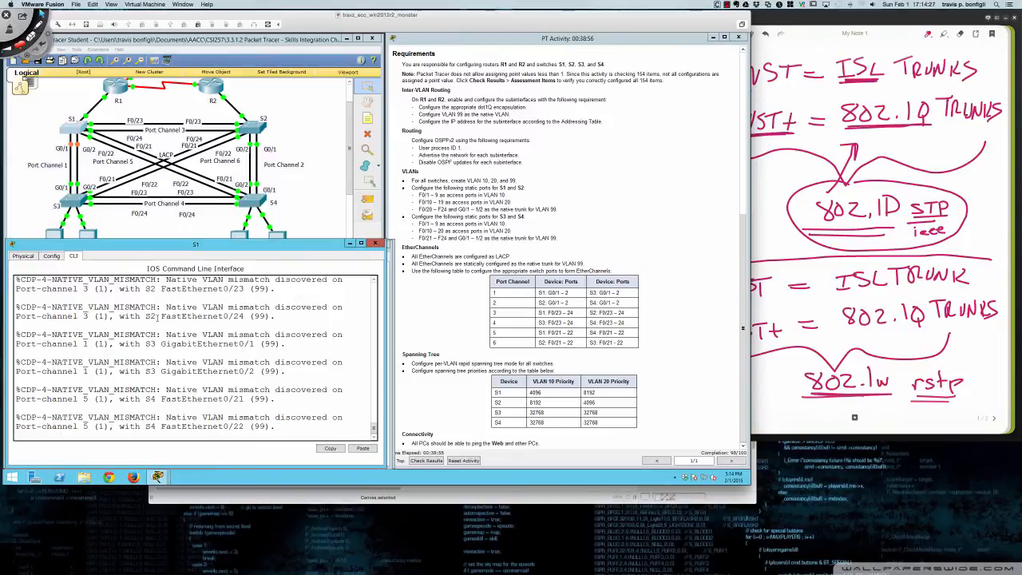
pyautogui.scroll(1, 157, 317)
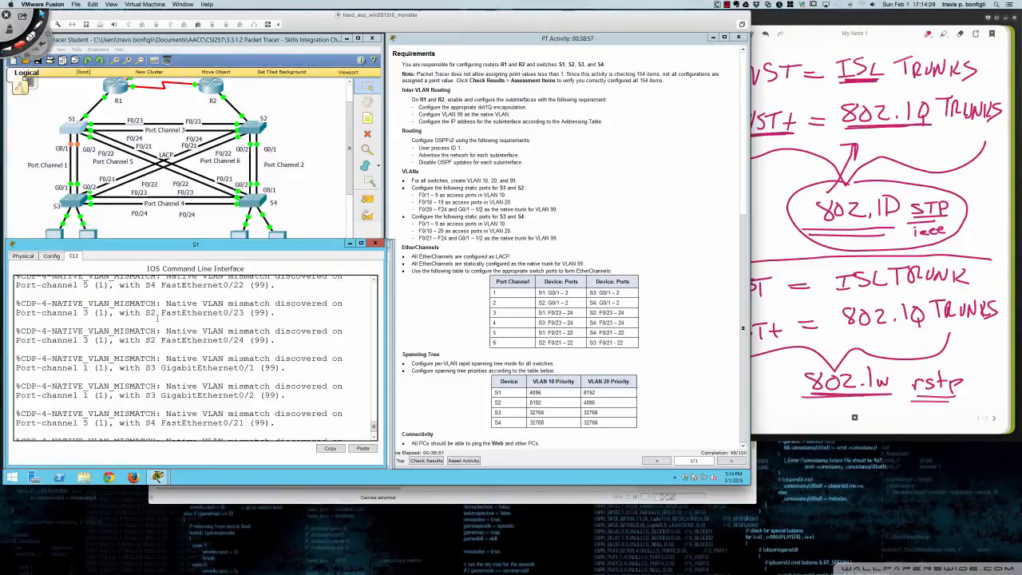
pyautogui.press('Return')
pyautogui.press('Return')
pyautogui.press('Return')
pyautogui.write('do sh run')
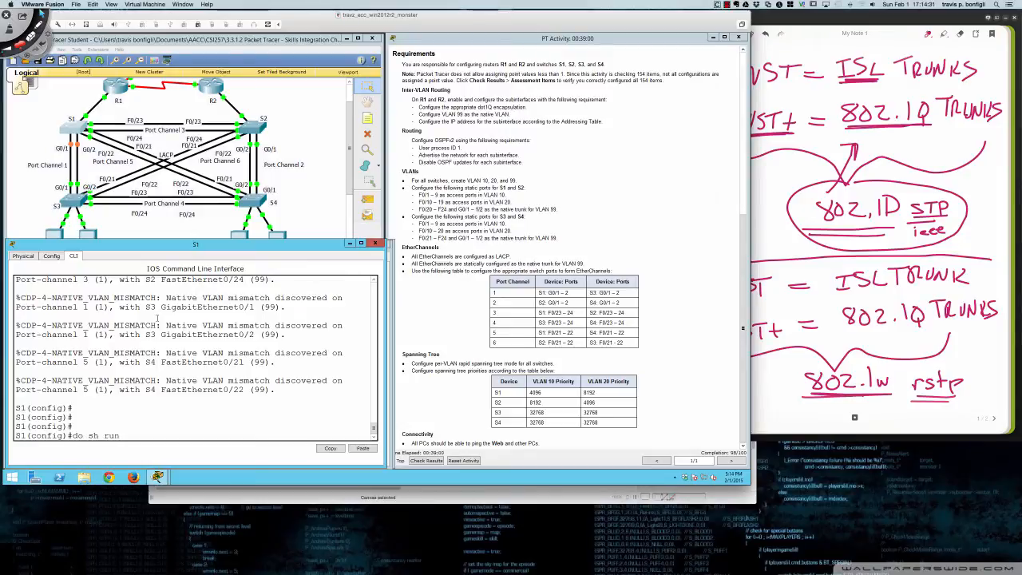
pyautogui.press('Return')
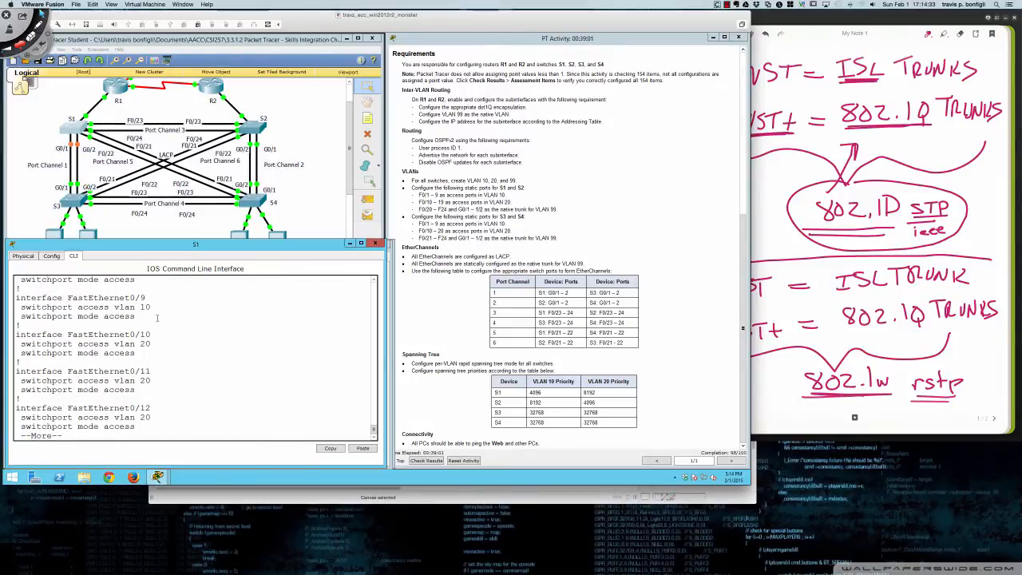
pyautogui.press('Return')
pyautogui.press('Return')
pyautogui.press('Return')
pyautogui.press('Return')
pyautogui.press('Return')
pyautogui.press('Return')
pyautogui.press('Return')
pyautogui.press('Return')
pyautogui.press('Return')
pyautogui.press('Return')
pyautogui.press('Return')
pyautogui.press('Return')
pyautogui.press('Return')
pyautogui.press('Return')
pyautogui.press('Return')
pyautogui.press('Return')
pyautogui.press('Return')
pyautogui.press('Return')
pyautogui.press('Return')
pyautogui.press('Return')
pyautogui.press('Return')
pyautogui.press('Return')
pyautogui.press('Return')
pyautogui.press('Return')
pyautogui.press('Return')
pyautogui.press('Return')
pyautogui.press('Return')
pyautogui.press('Return')
pyautogui.press('Return')
pyautogui.press('Return')
pyautogui.press('Return')
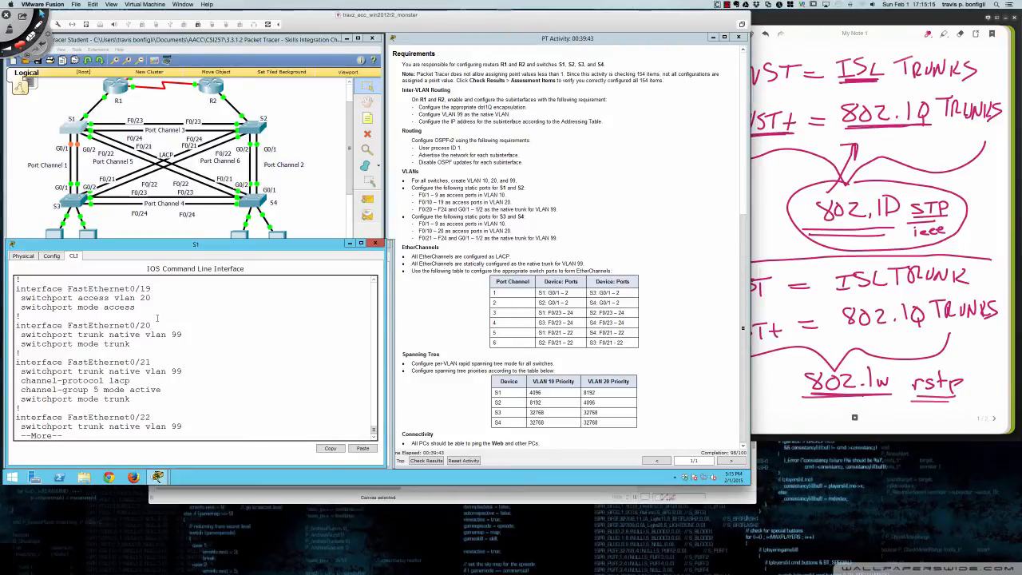
# Switch to Deskscribble, annotate both VLAN 20 access-port requirements with "FA0/20", underline the notes and clear all the markings
pyautogui.hotkey('ctrl', 'Tab')
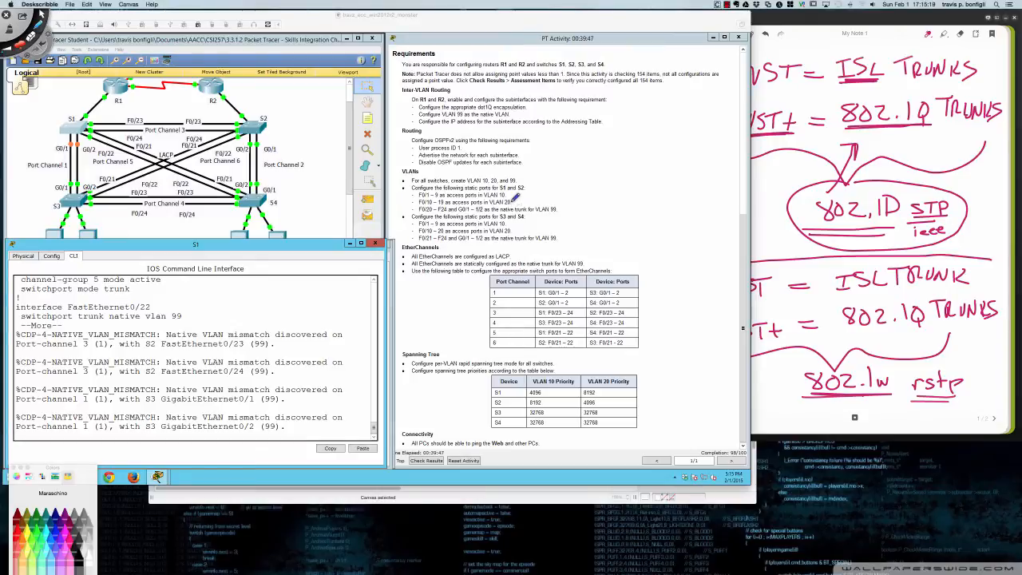
pyautogui.moveTo(512, 203); pyautogui.dragTo(572, 173)
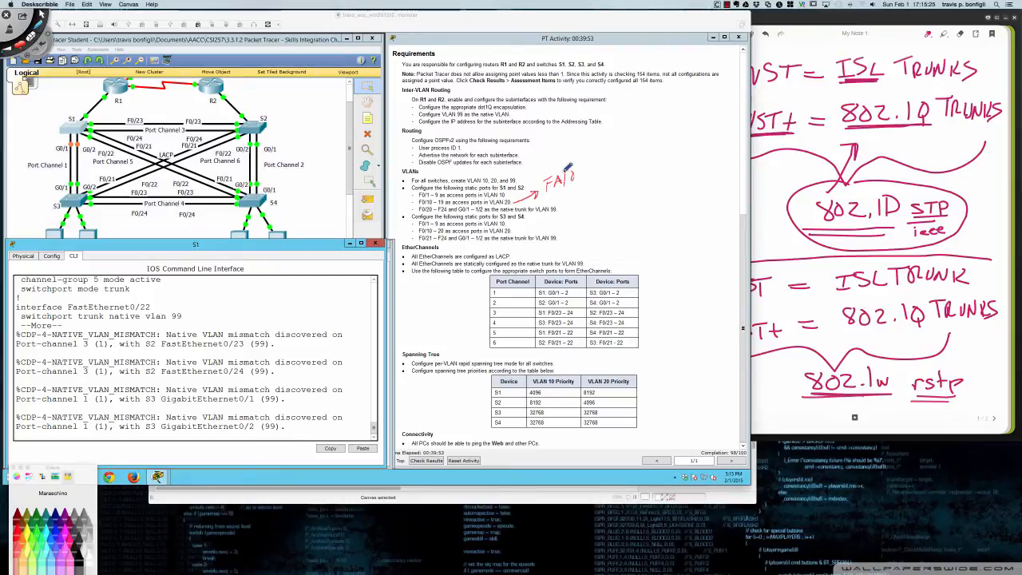
pyautogui.press('super+z')
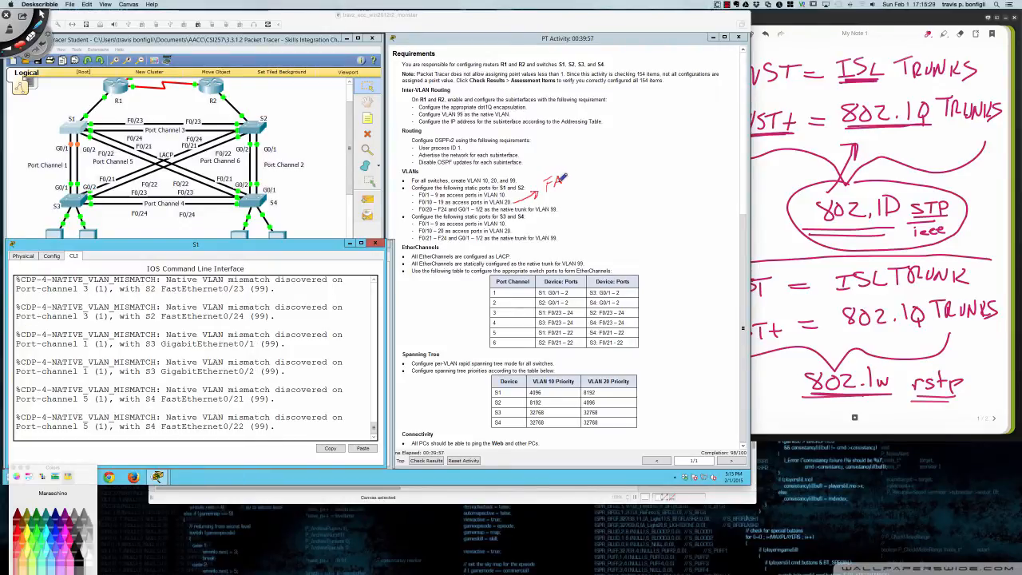
pyautogui.moveTo(562, 178); pyautogui.dragTo(604, 170)
pyautogui.moveTo(512, 231)
pyautogui.mouseDown()
pyautogui.moveTo(570, 210)
pyautogui.moveTo(581, 216)
pyautogui.moveTo(589, 201)
pyautogui.mouseUp()
pyautogui.moveTo(582, 211); pyautogui.dragTo(628, 191)
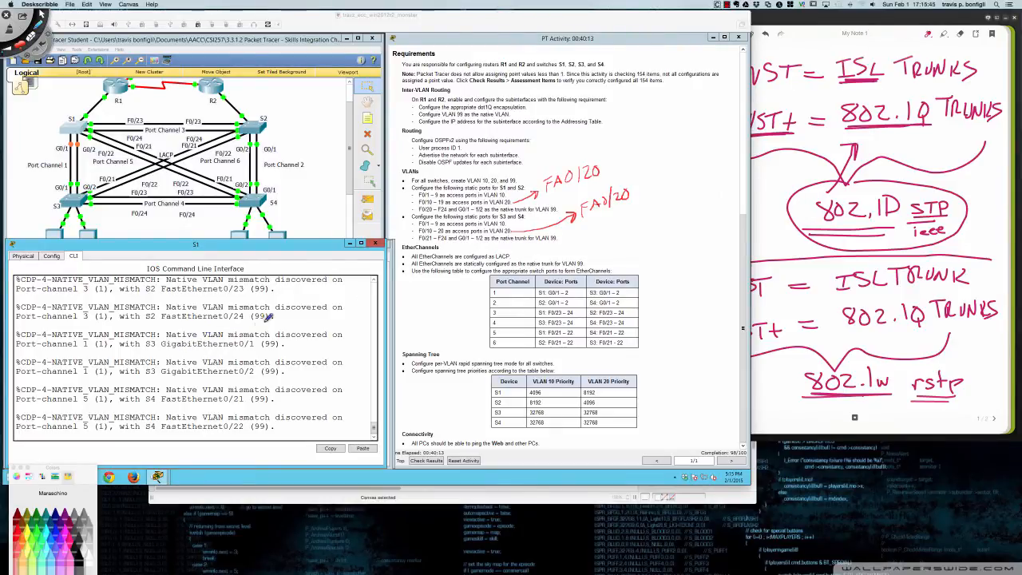
pyautogui.moveTo(582, 219); pyautogui.dragTo(640, 205)
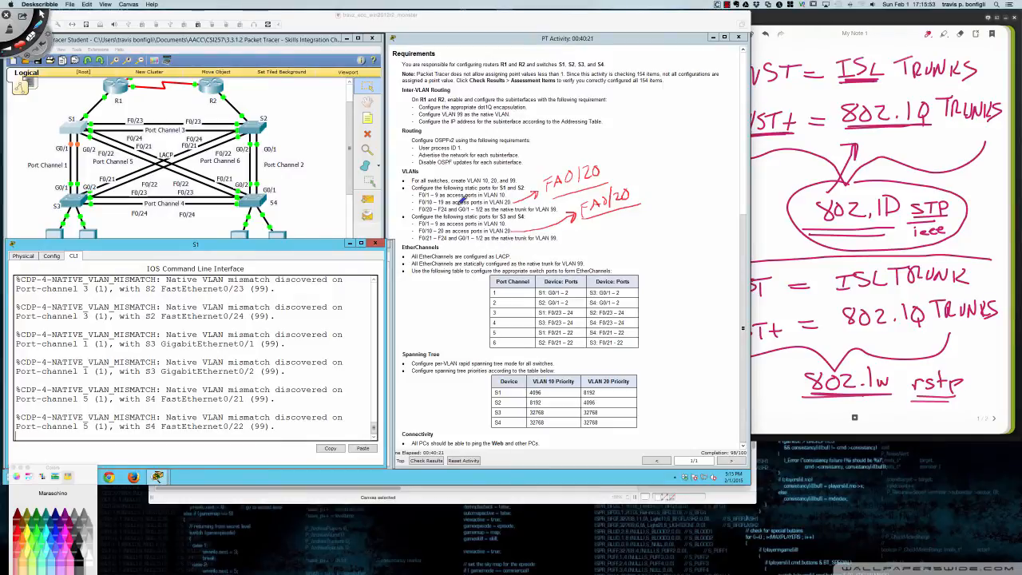
pyautogui.moveTo(423, 206); pyautogui.dragTo(427, 207)
pyautogui.press('super+n')
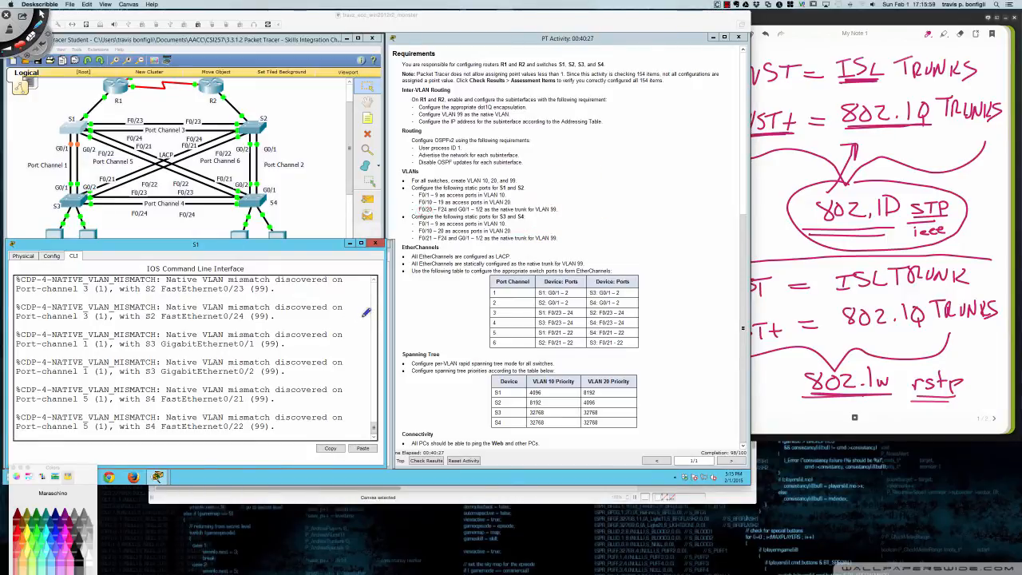
pyautogui.press('Escape')
# Highlight the requirement for S1 and S2's native trunk ports on VLAN 99 and review it
pyautogui.click(331, 352)
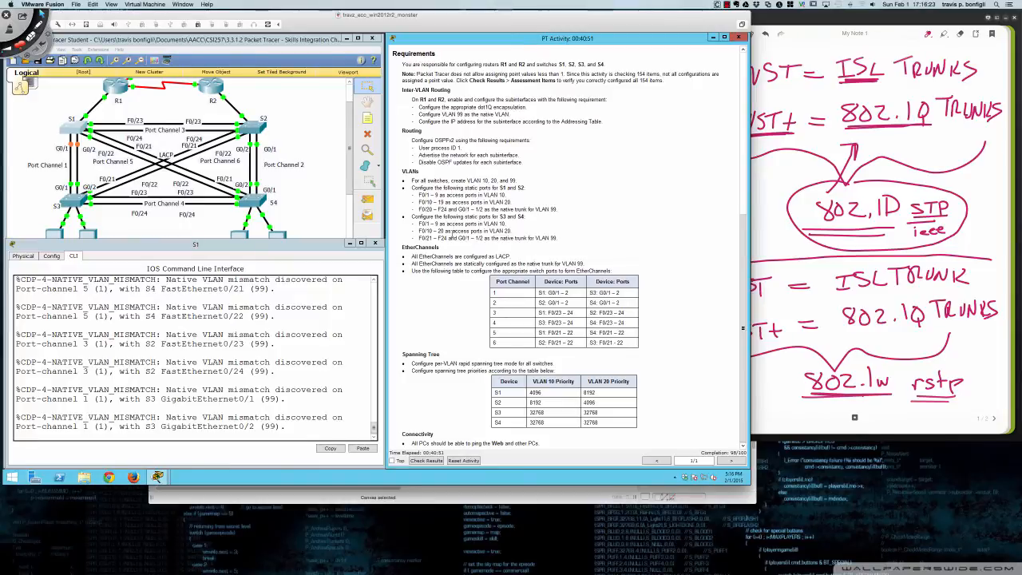
pyautogui.moveTo(417, 209); pyautogui.dragTo(562, 208)
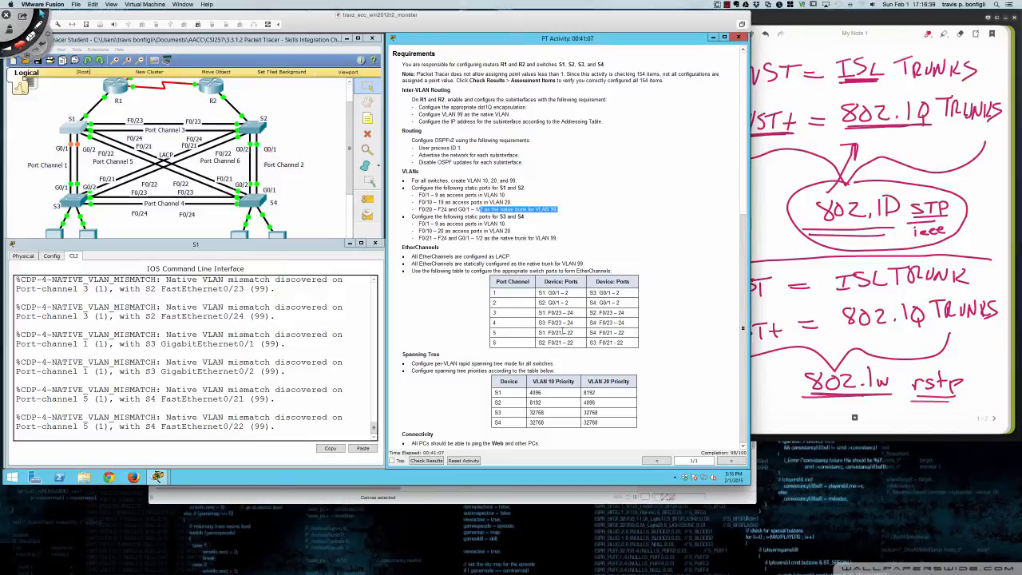
pyautogui.click(529, 214)
# Leave S1's configuration listing, enter interface fa0/20 and remove its switchport trunk mode
pyautogui.click(339, 341)
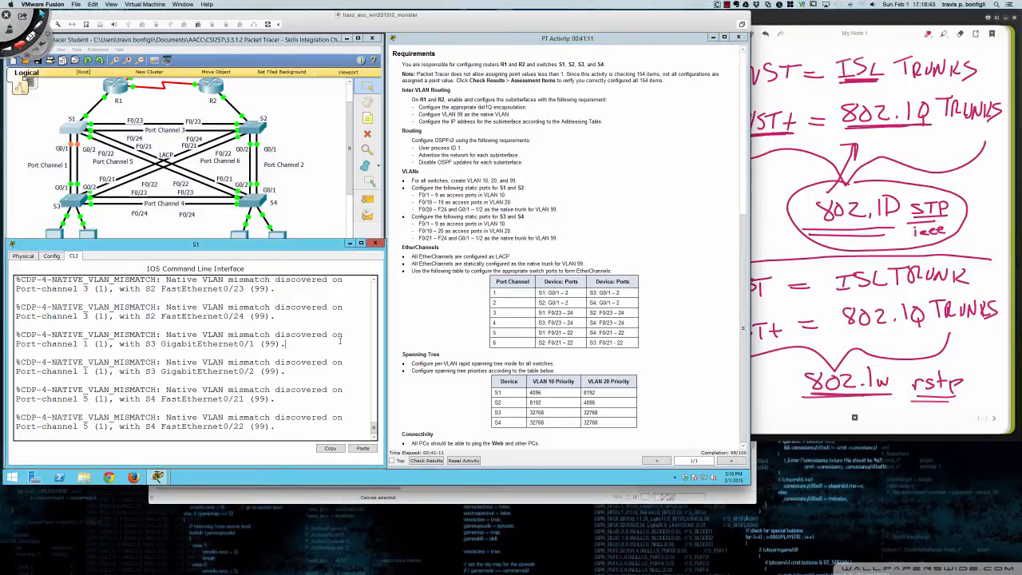
pyautogui.write('channel-protocol lacp  channel-group 5 mode active  switchport mode trunk')
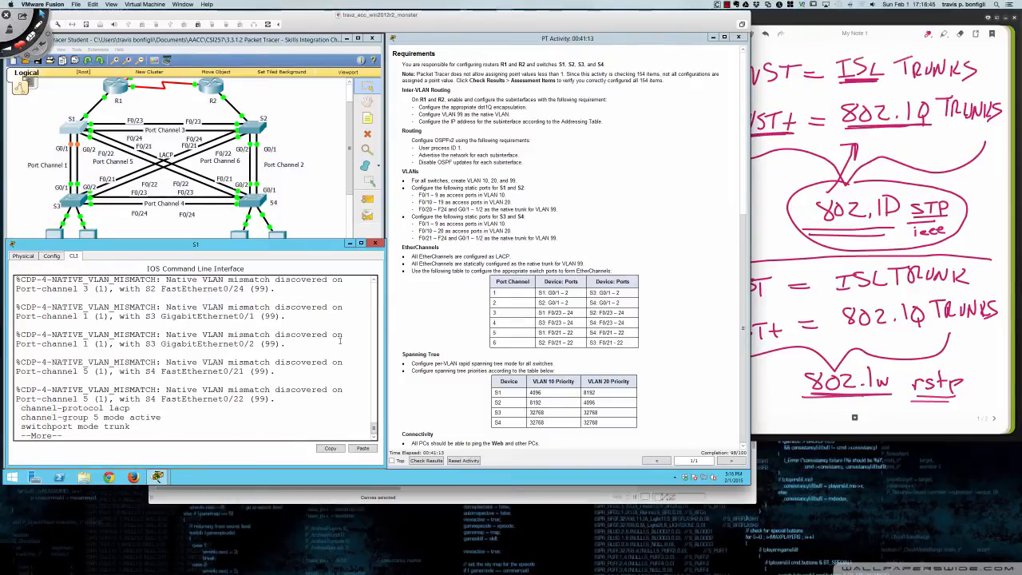
pyautogui.press('Return')
pyautogui.press('Return')
pyautogui.press('Return')
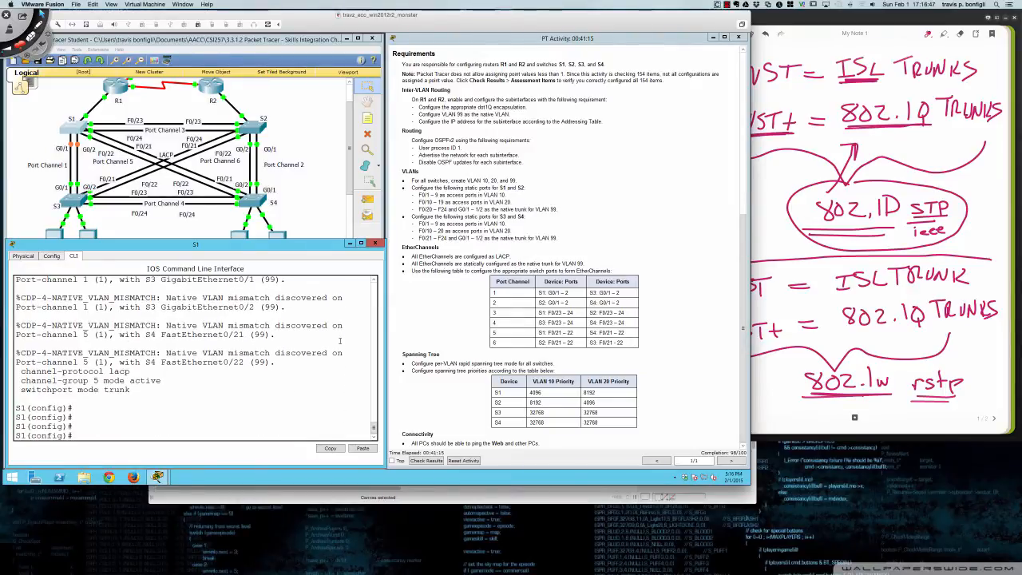
pyautogui.write('itn')
pyautogui.press('BackSpace')
pyautogui.press('BackSpace')
pyautogui.press('BackSpace')
pyautogui.write('nt fa0/20')
pyautogui.press('Return')
pyautogui.write('n')
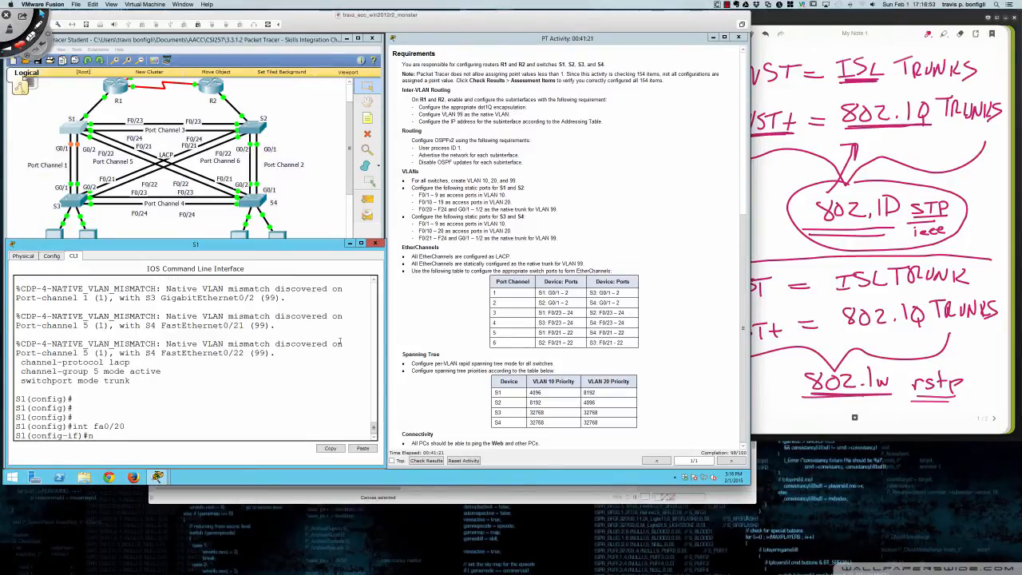
pyautogui.write('o swi')
pyautogui.press('Tab')
pyautogui.write('mode trunk')
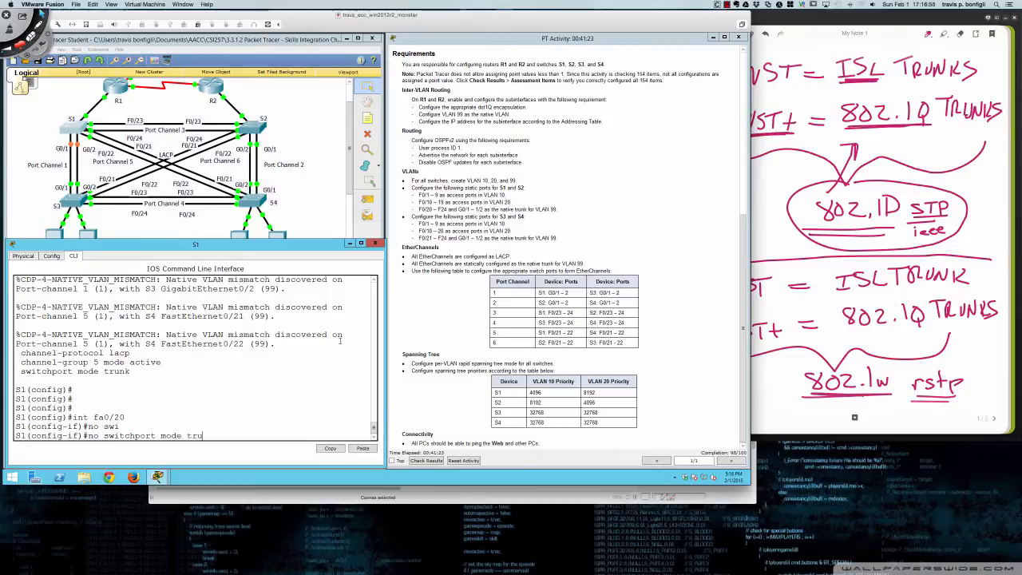
pyautogui.press('Return')
# Set S1's FastEthernet0/20 to switchport access mode
pyautogui.write('swi')
pyautogui.press('Tab')
pyautogui.write('mode')
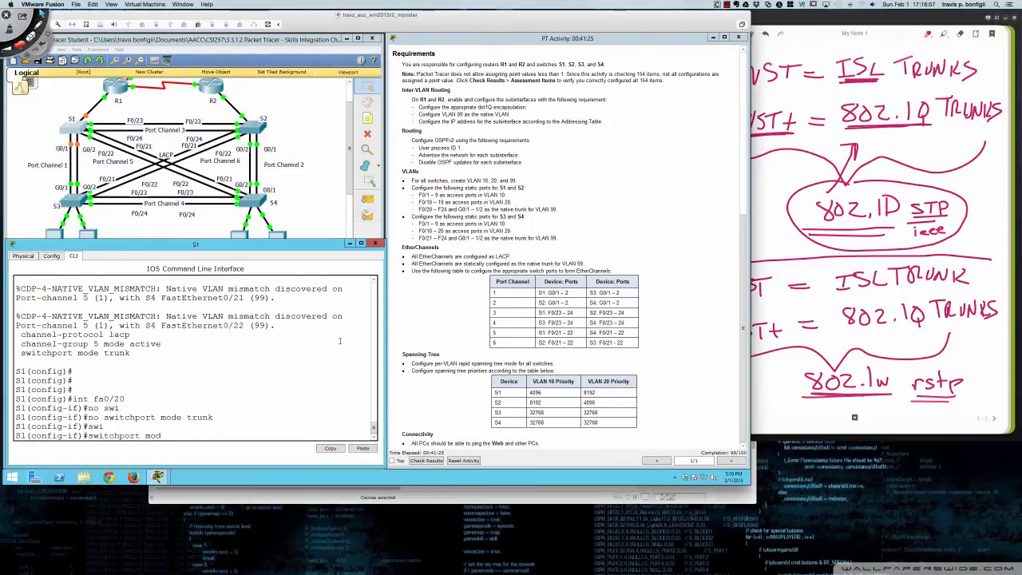
pyautogui.press('Tab')
pyautogui.write('acc')
pyautogui.press('Tab')
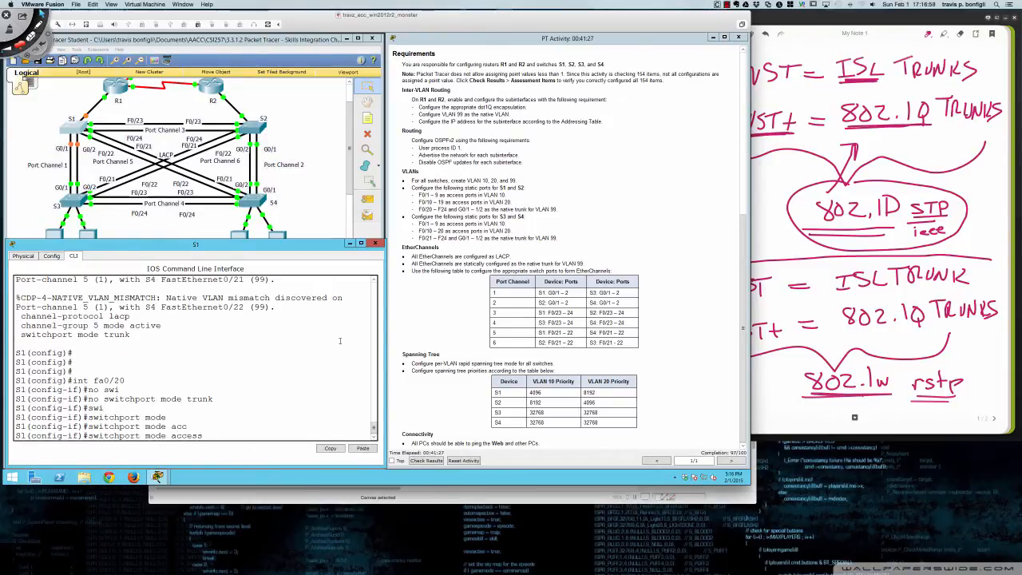
pyautogui.press('Return')
# Assign S1's FastEthernet0/20 to access VLAN 20
pyautogui.write('swi')
pyautogui.press('Tab')
pyautogui.write('acc')
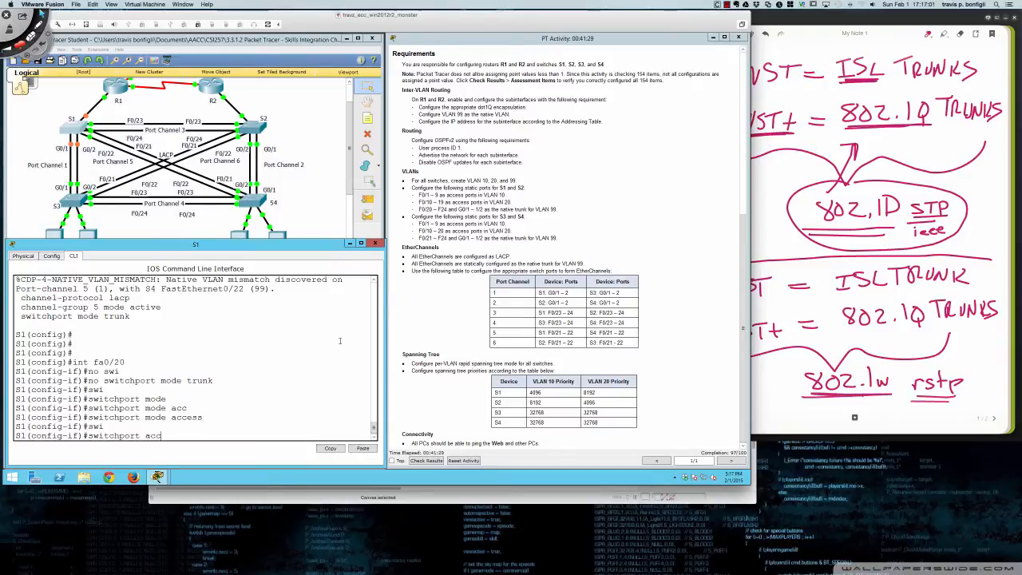
pyautogui.write('e')
pyautogui.press('Tab')
pyautogui.write('vlan')
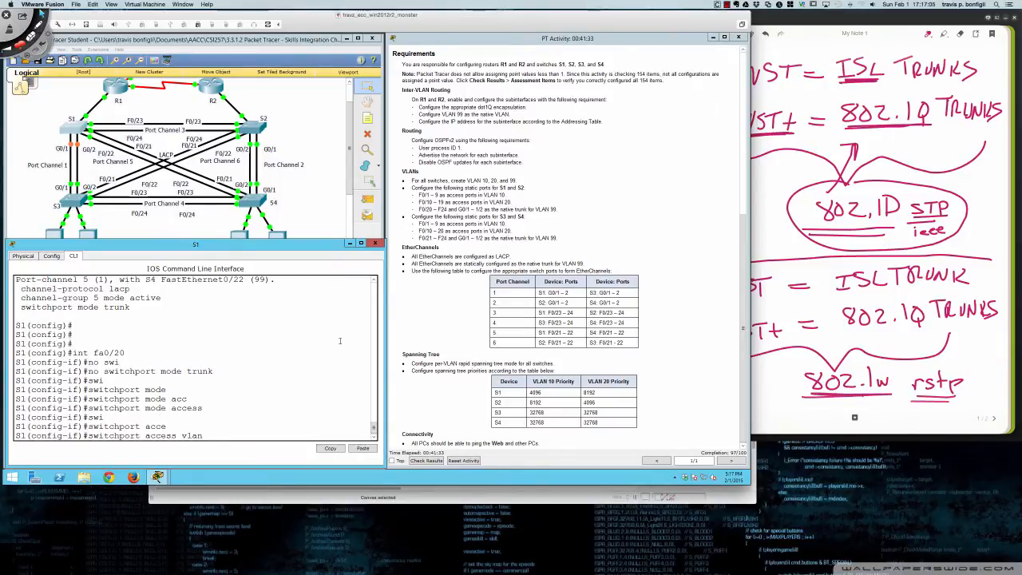
pyautogui.write(' 20')
pyautogui.press('Return')
pyautogui.press('Return')
pyautogui.press('Return')
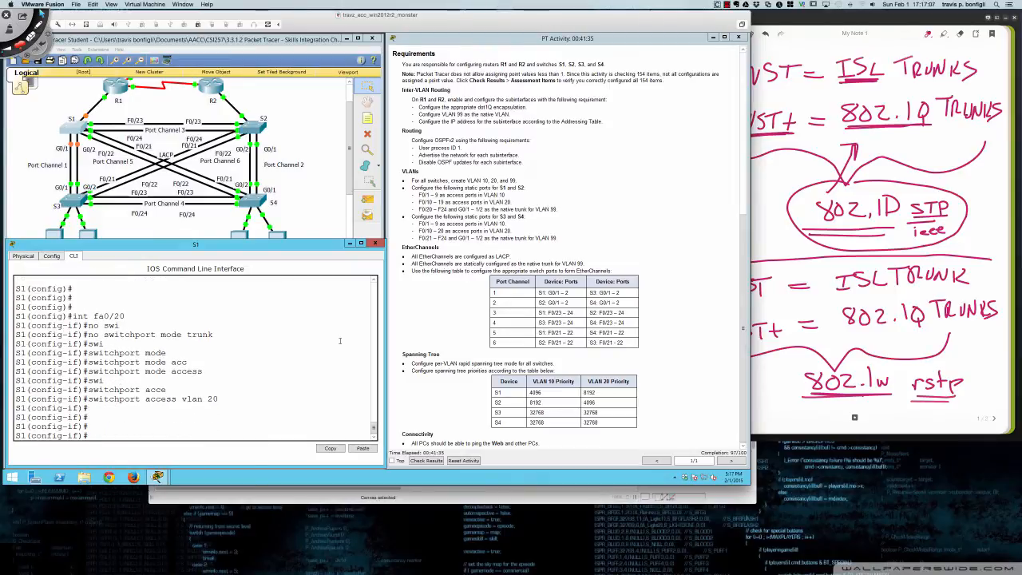
# Display S1's running configuration from interface mode and check the FastEthernet0/20 settings
pyautogui.write('do sh run')
pyautogui.press('Return')
pyautogui.press('space')
pyautogui.press('space')
pyautogui.press('space')
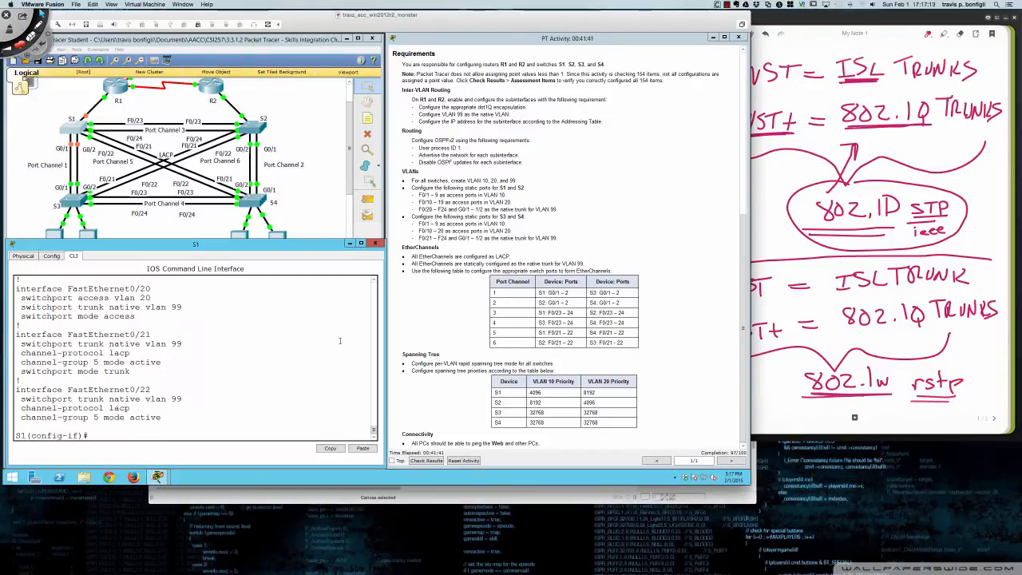
# Leave the listing and try to remove FastEthernet0/20's native VLAN with "no switchport trunk native 99"
pyautogui.write('qno swi')
pyautogui.press('Tab')
pyautogui.write('tru')
pyautogui.press('Tab')
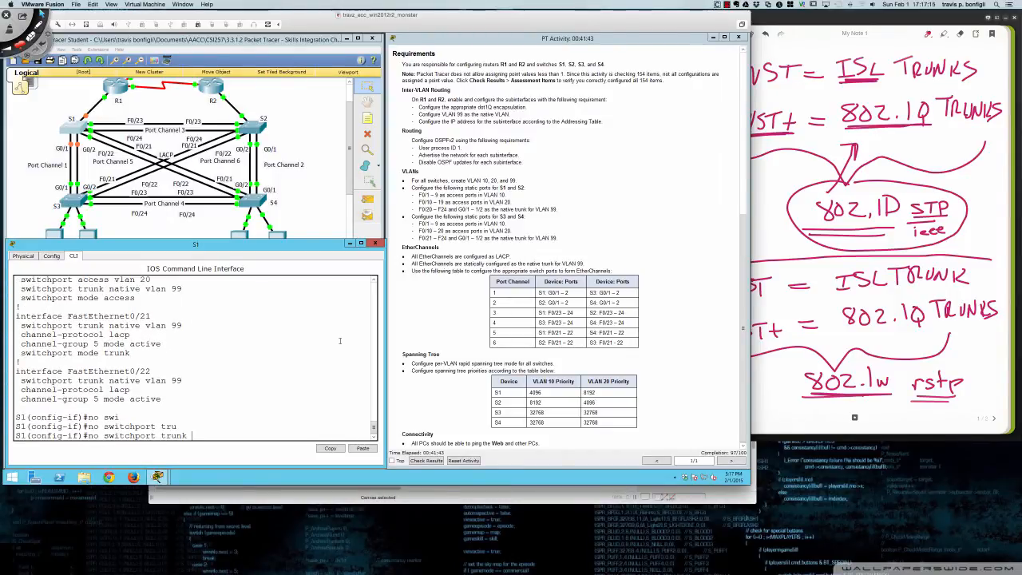
pyautogui.write('na')
pyautogui.press('Tab')
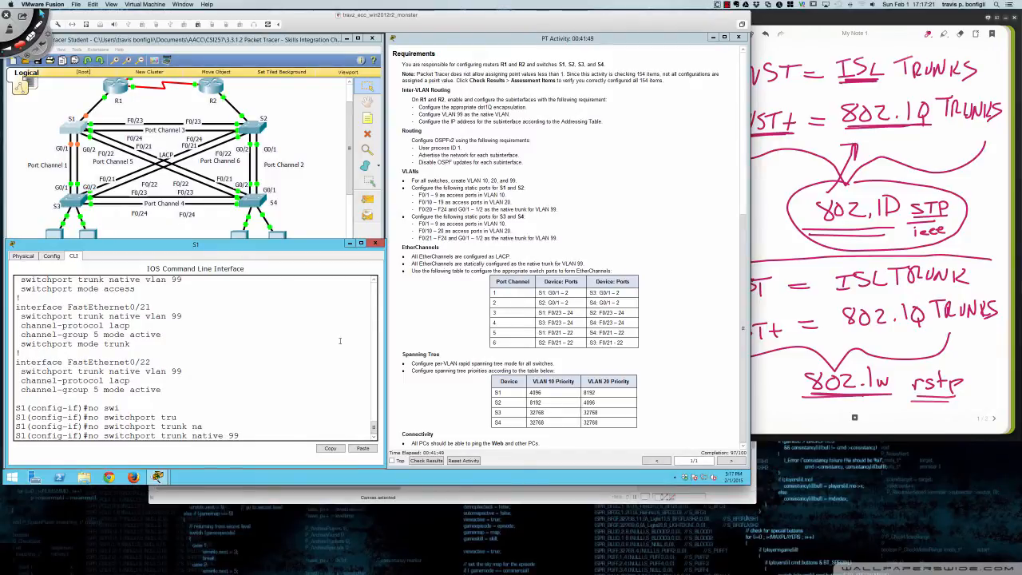
pyautogui.write('99')
pyautogui.press('Return')
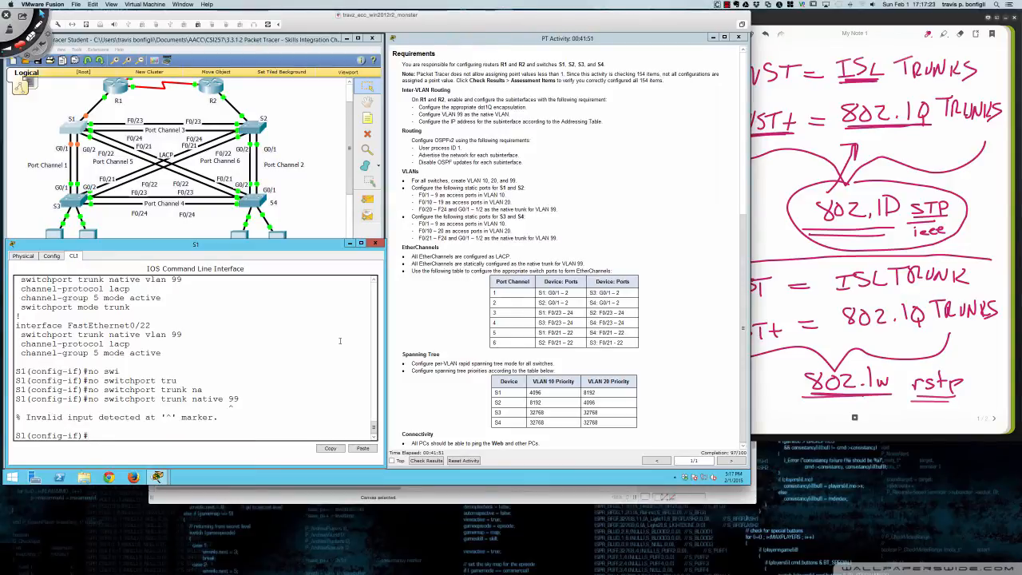
pyautogui.press('Up')
pyautogui.write('do sh run')
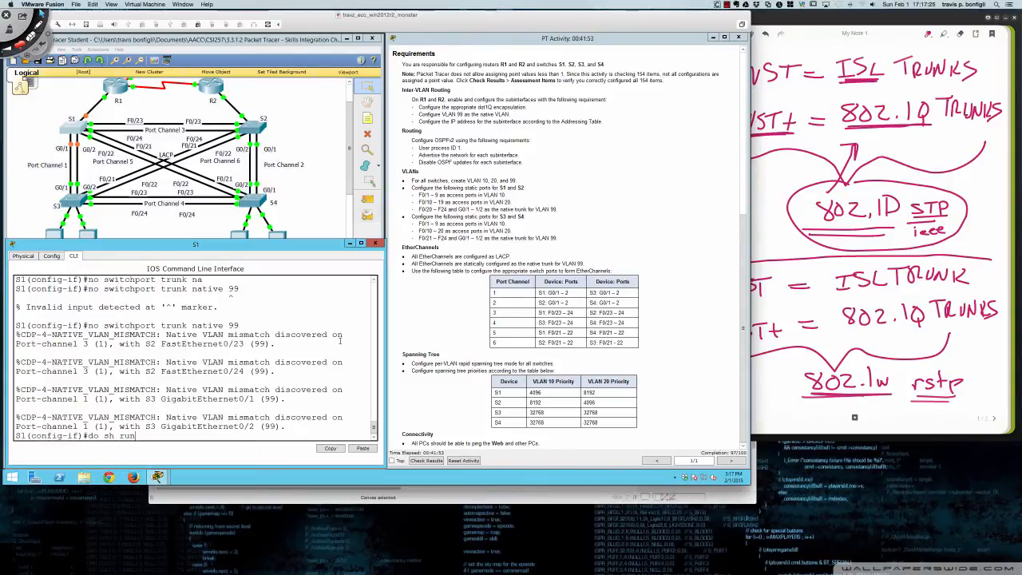
pyautogui.press('Down')
pyautogui.press('Down')
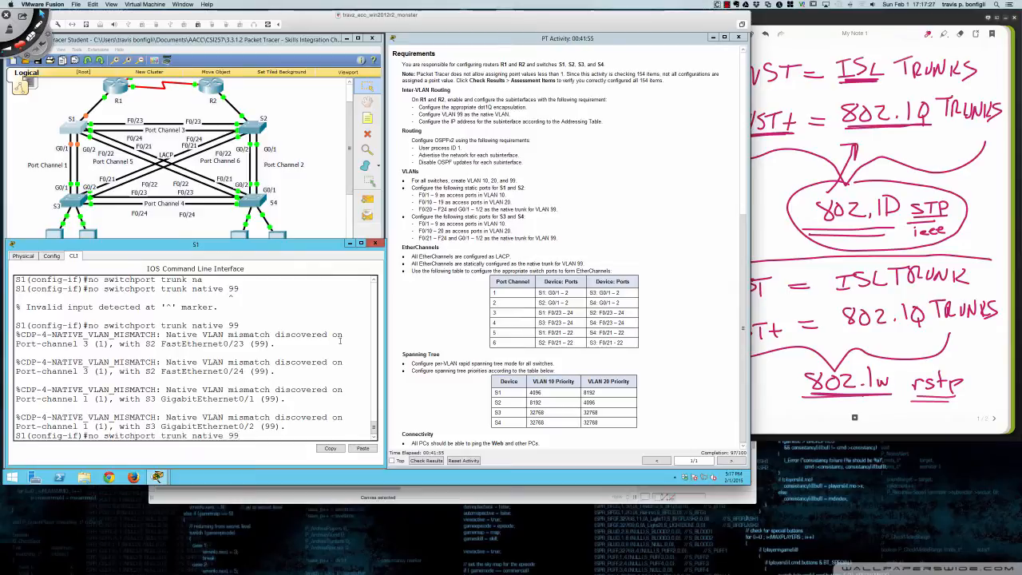
# Remove the native VLAN setting from S1's FastEthernet0/20 with "no switchport trunk native vlan 99"
pyautogui.press('Up')
pyautogui.press('BackSpace')
pyautogui.press('BackSpace')
pyautogui.write('vlan 99')
pyautogui.press('Return')
pyautogui.press('Return')
pyautogui.press('Return')
pyautogui.press('Return')
pyautogui.press('Return')
pyautogui.press('Return')
pyautogui.press('Return')
pyautogui.press('Return')
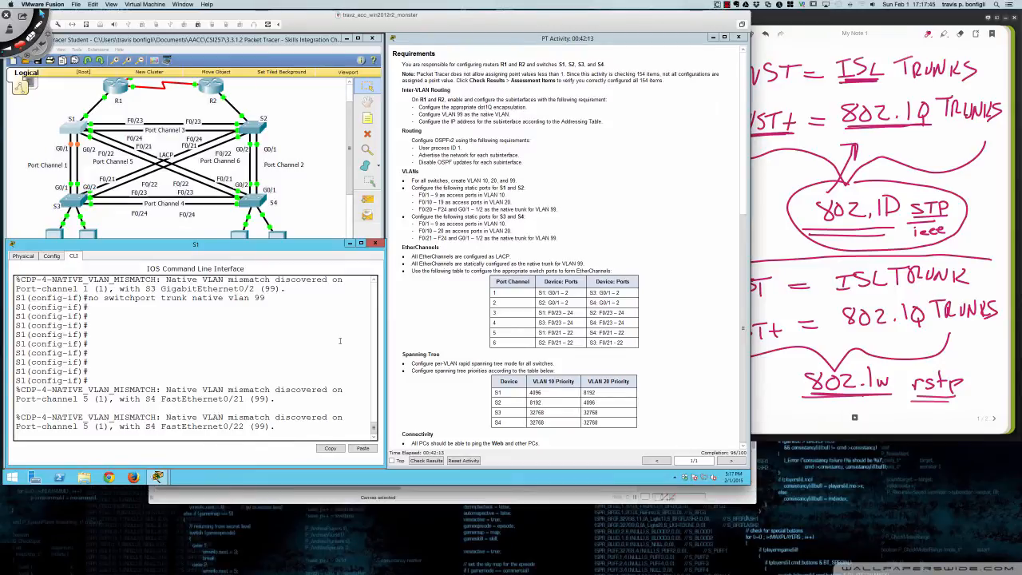
# Display S1's running configuration again and check the switchport settings on FastEthernet0/20 and the trunk ports following it
pyautogui.press('Return')
pyautogui.press('Return')
pyautogui.press('Return')
pyautogui.press('Return')
pyautogui.write('do sh run')
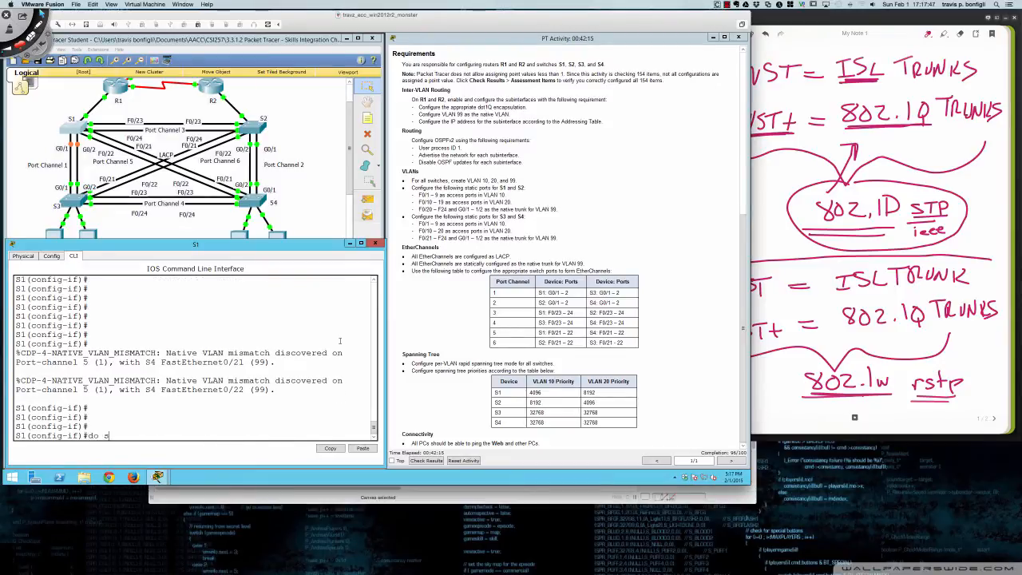
pyautogui.press('Return')
pyautogui.press('space')
pyautogui.press('space')
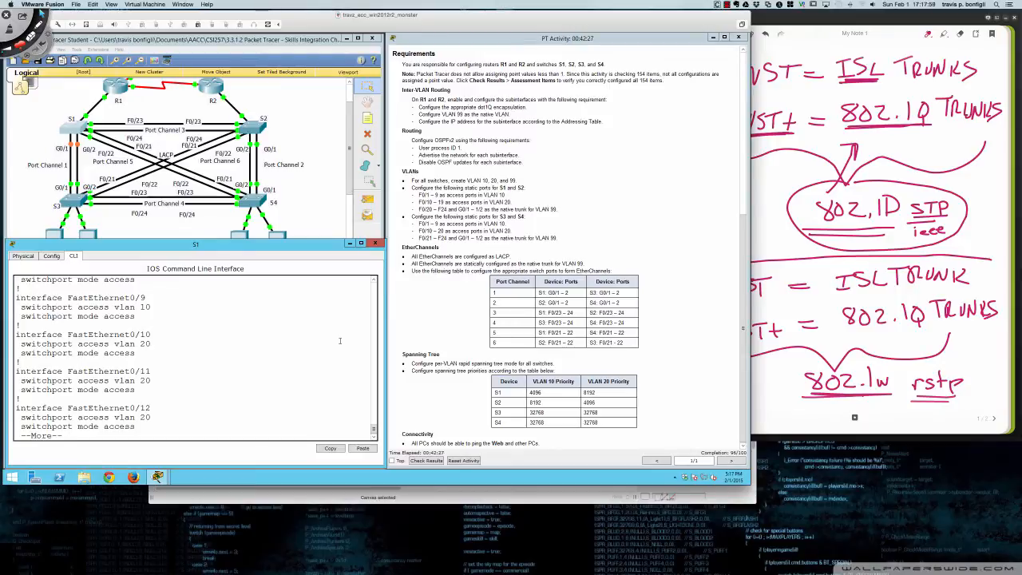
pyautogui.press('space')
pyautogui.press('space')
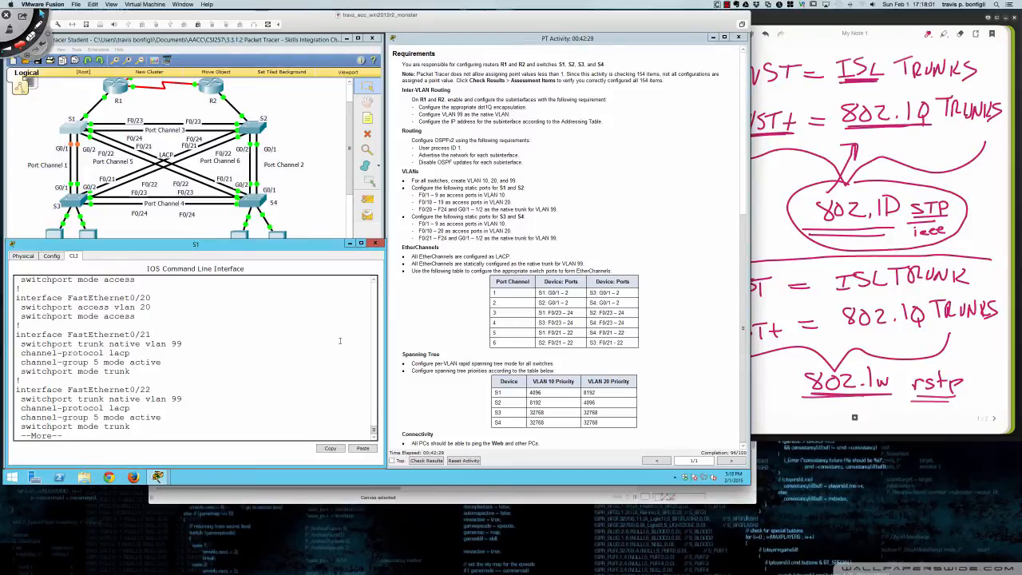
pyautogui.press('Return')
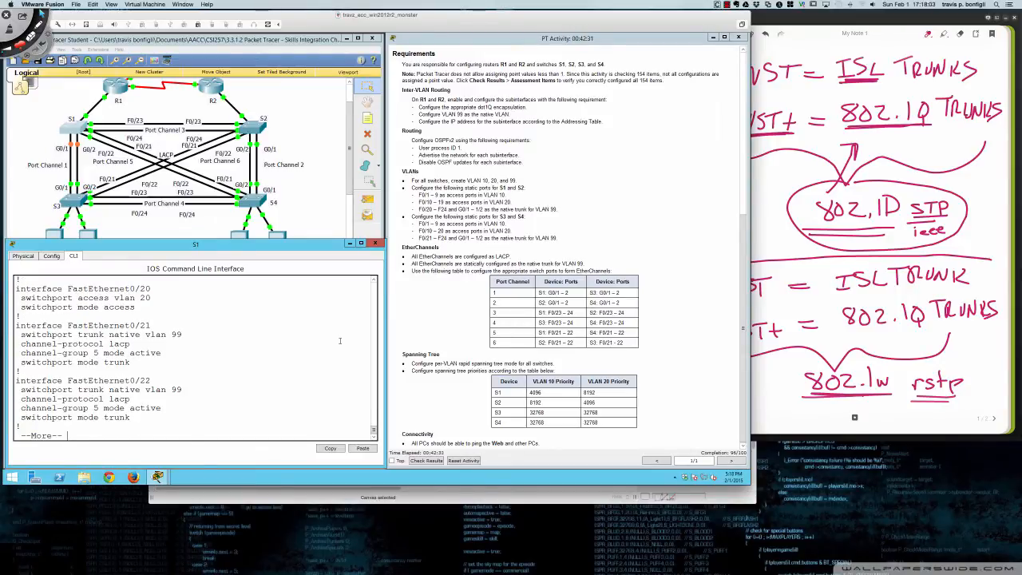
pyautogui.press('Return')
pyautogui.press('Return')
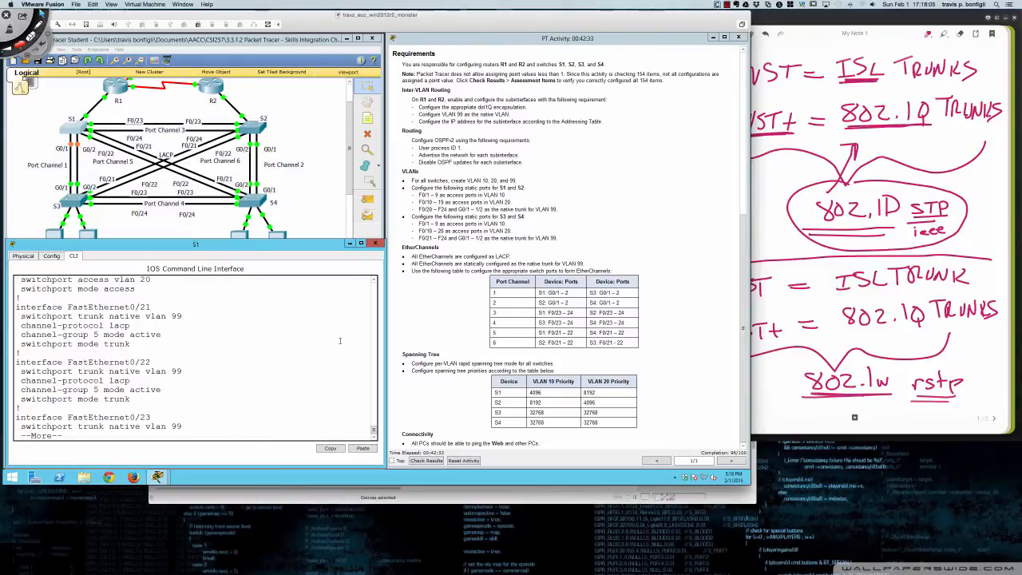
# Page through S1's running configuration to check trunk ports FastEthernet0/22 to 0/24 and GigabitEthernet0/1 to 0/2, and leave the listing
pyautogui.press('Return')
pyautogui.press('Return')
pyautogui.press('Return')
pyautogui.press('Return')
pyautogui.press('Return')
pyautogui.press('Return')
pyautogui.press('Return')
pyautogui.press('Return')
pyautogui.press('Return')
pyautogui.press('Return')
pyautogui.press('Return')
pyautogui.press('Return')
pyautogui.press('Return')
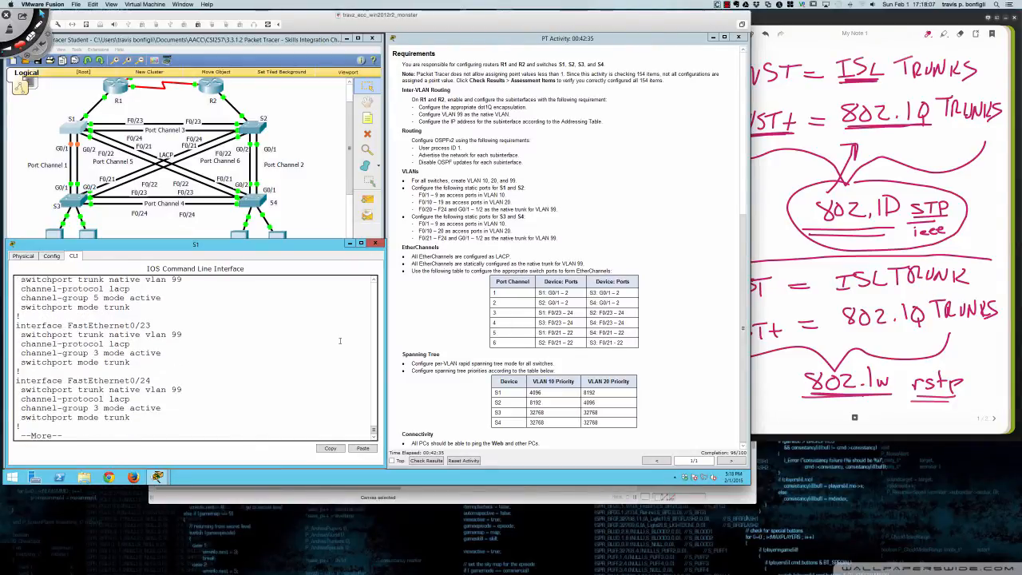
pyautogui.press('Return')
pyautogui.press('Return')
pyautogui.press('Return')
pyautogui.press('Return')
pyautogui.press('Return')
pyautogui.press('Return')
pyautogui.press('Return')
pyautogui.press('Return')
pyautogui.press('Return')
pyautogui.press('Return')
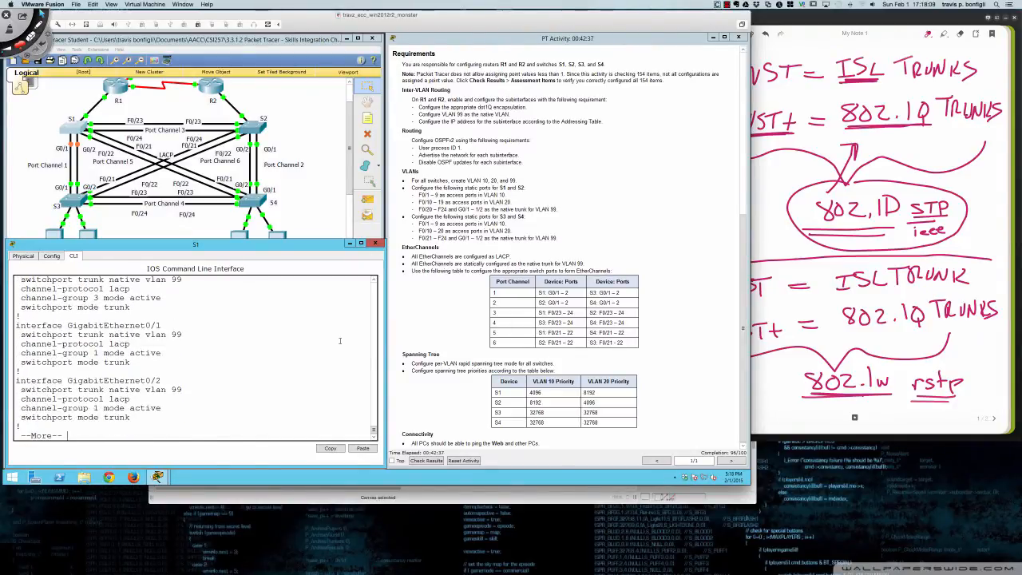
pyautogui.press('q')
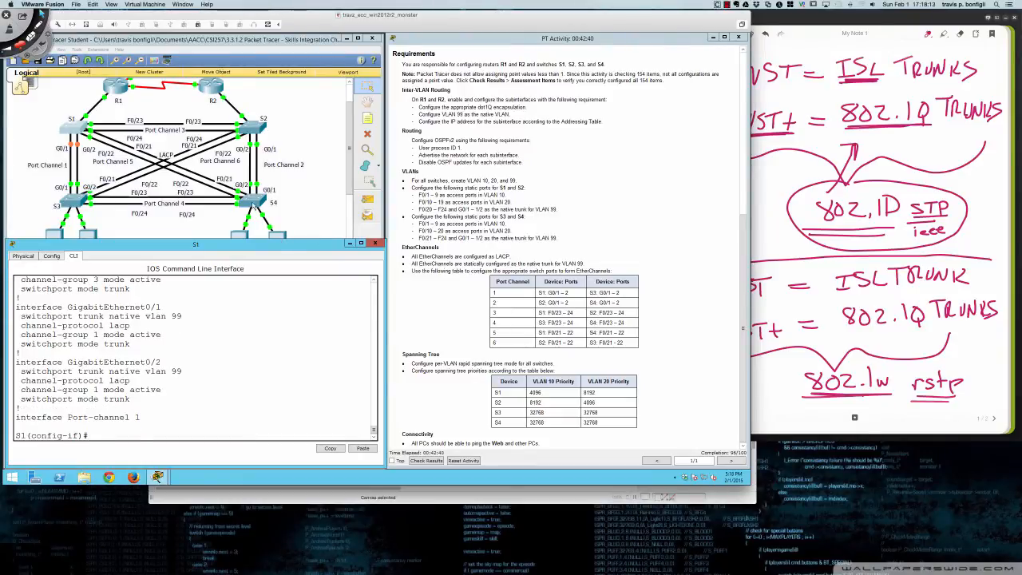
# Display S4's running configuration and check its access ports and the EtherChannel trunk settings on FastEthernet0/21 to 0/23
pyautogui.click(254, 207)
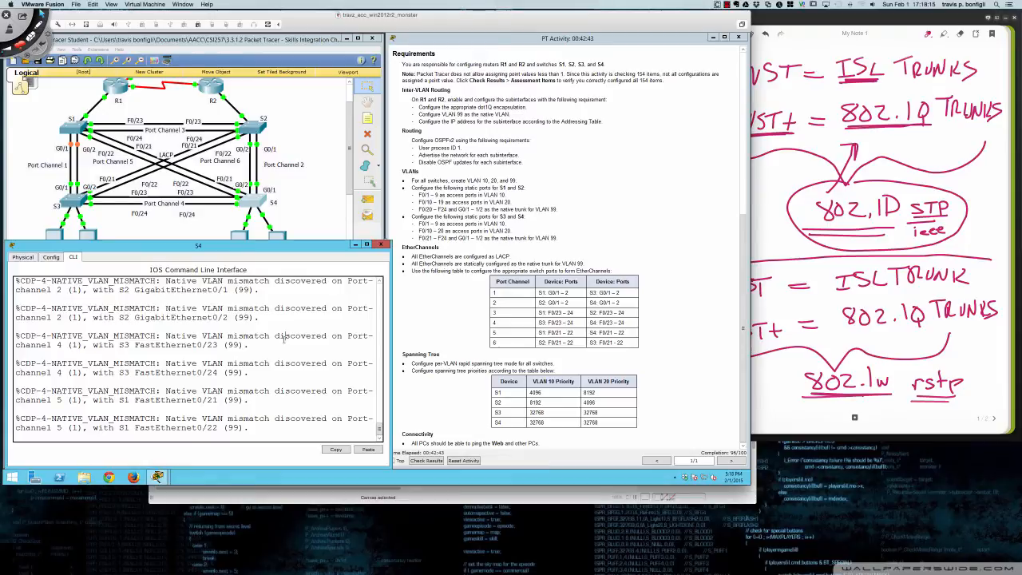
pyautogui.press('Return')
pyautogui.write('do sh run')
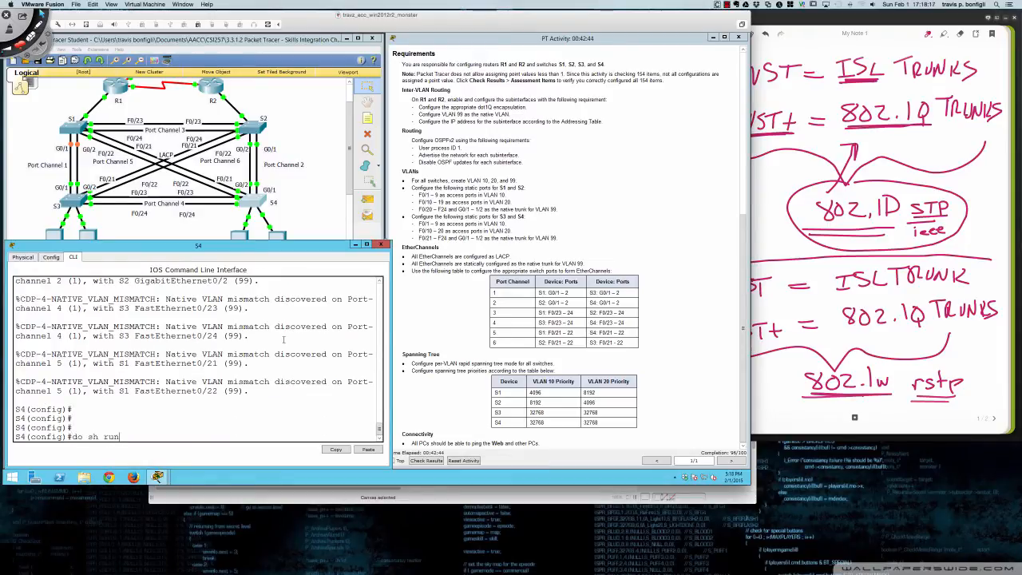
pyautogui.press('Return')
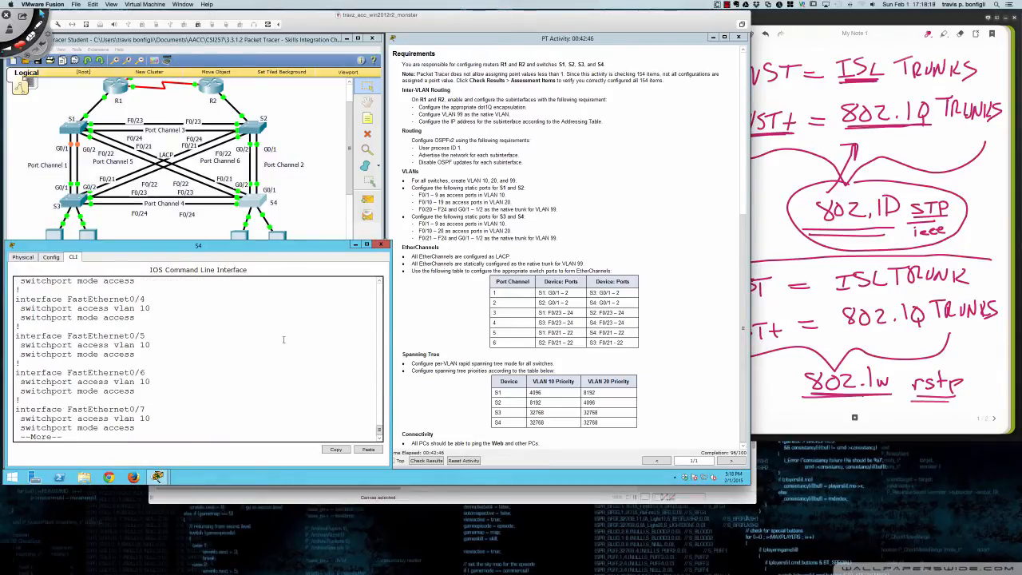
pyautogui.press('space')
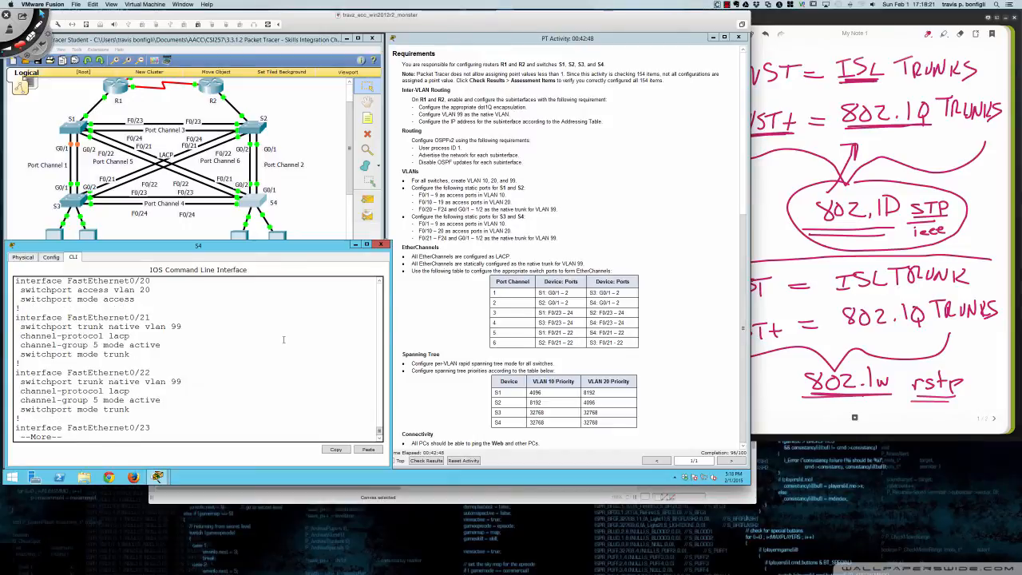
pyautogui.press('Return')
pyautogui.press('Return')
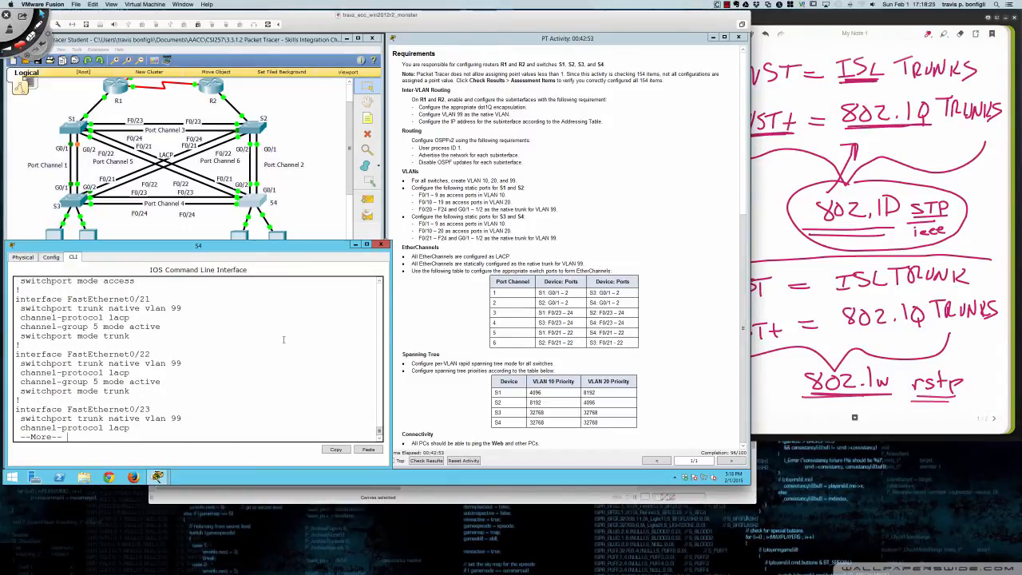
pyautogui.press('Return')
pyautogui.press('Return')
pyautogui.press('Return')
pyautogui.press('Return')
pyautogui.press('Return')
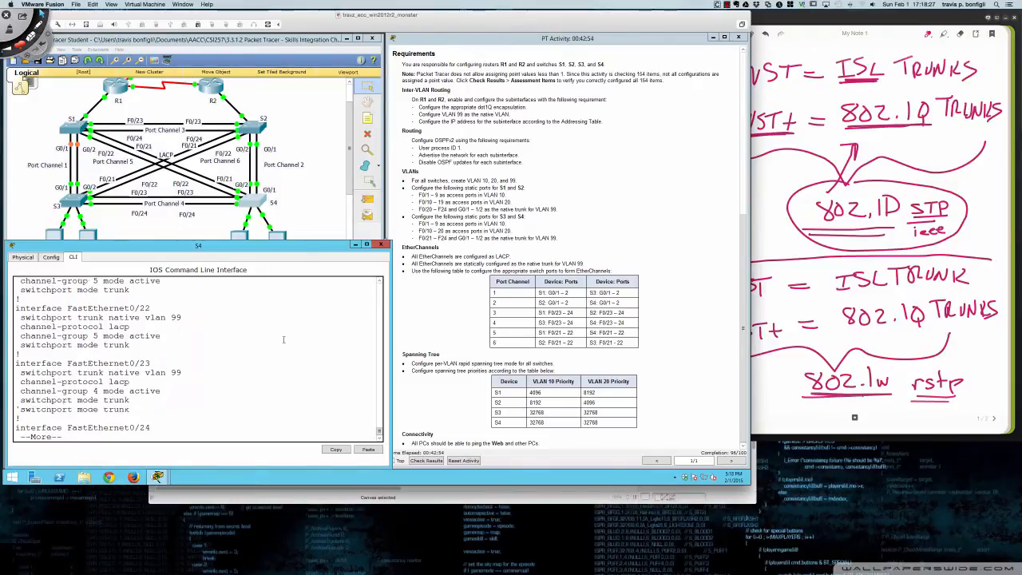
# Check the native VLAN, LACP and channel-group settings on S4's FastEthernet0/24, GigabitEthernet0/1 and 0/2, and leave the listing
pyautogui.press('Return')
pyautogui.press('Return')
pyautogui.press('Return')
pyautogui.press('Return')
pyautogui.press('Return')
pyautogui.press('Return')
pyautogui.press('Return')
pyautogui.press('Return')
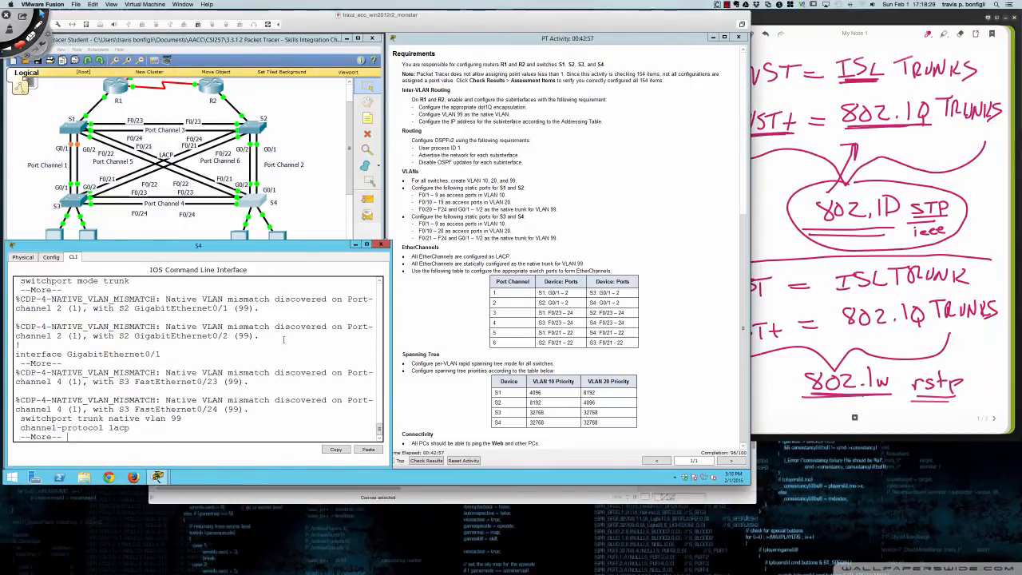
pyautogui.press('Return')
pyautogui.press('Return')
pyautogui.press('Return')
pyautogui.press('Return')
pyautogui.press('Return')
pyautogui.press('Return')
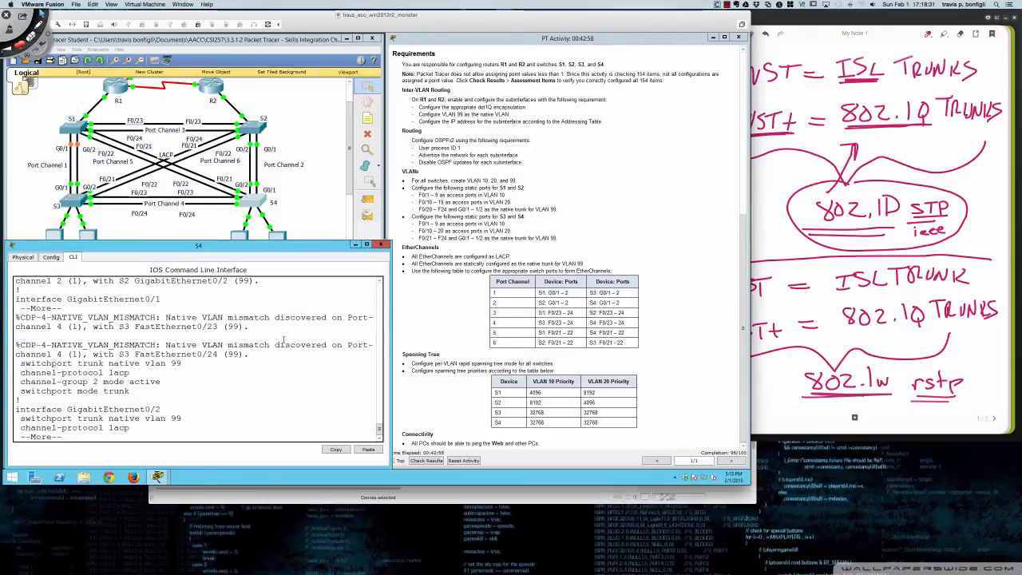
pyautogui.press('Return')
pyautogui.press('Return')
pyautogui.press('Return')
pyautogui.press('Return')
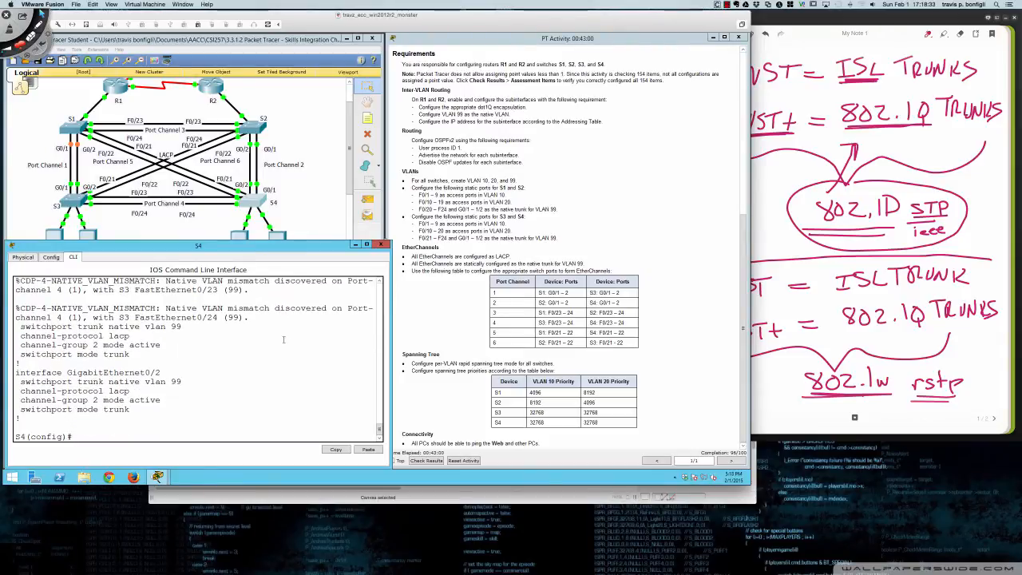
# Display S2's running configuration and check the switchport settings of its ports up to FastEthernet0/20
pyautogui.click(260, 130)
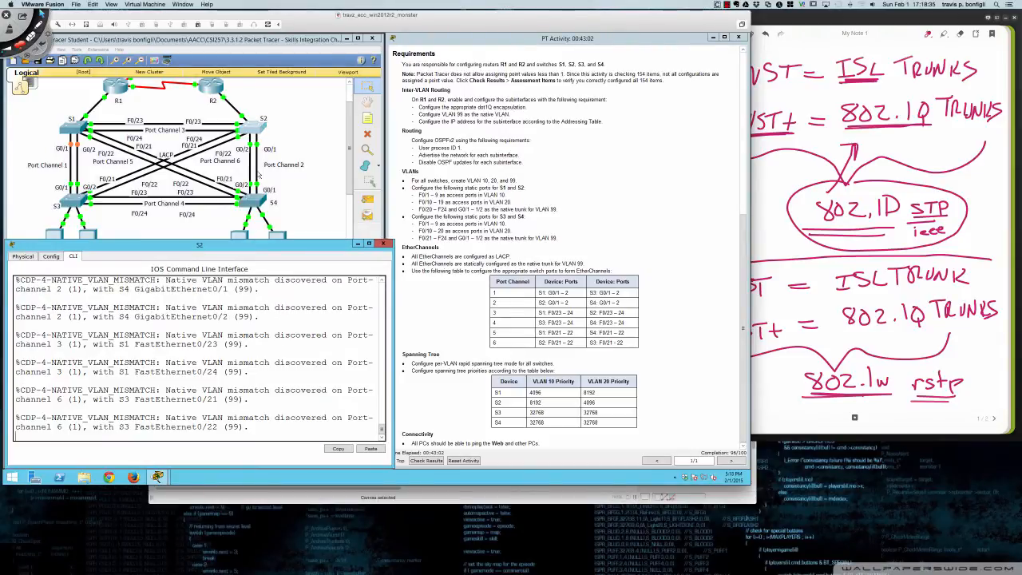
pyautogui.press('Return')
pyautogui.press('Return')
pyautogui.press('Return')
pyautogui.press('Return')
pyautogui.press('Return')
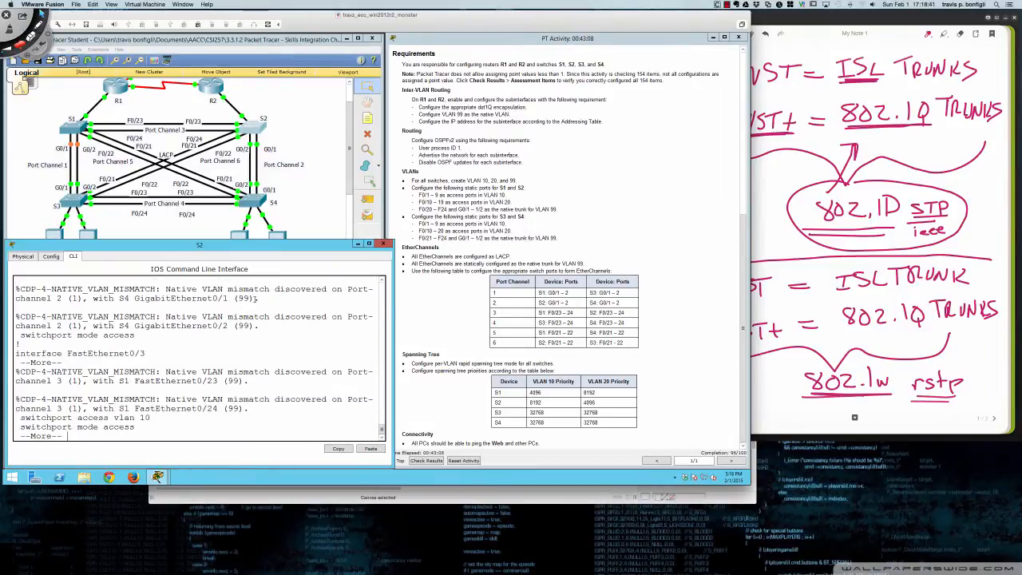
pyautogui.press('Return')
pyautogui.press('Return')
pyautogui.press('Return')
pyautogui.press('space')
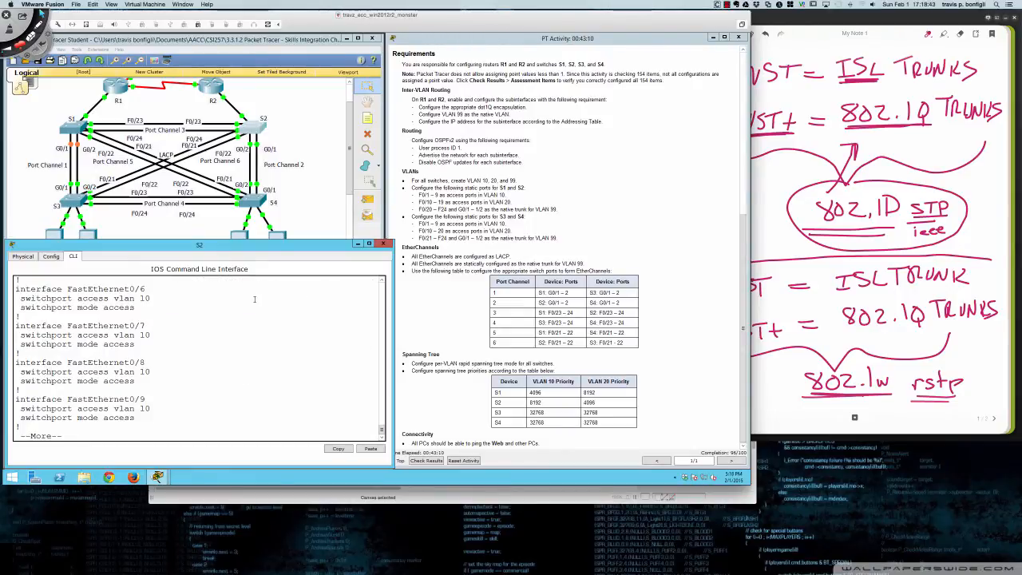
pyautogui.press('space')
pyautogui.press('space')
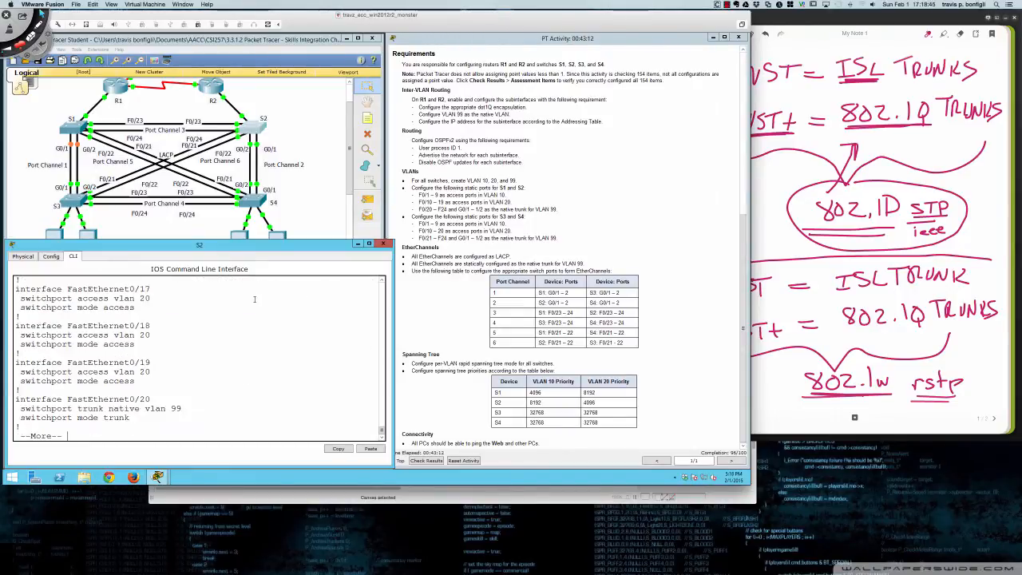
# Compare the trunk settings of S2's FastEthernet0/20 and FastEthernet0/21, and leave the listing
pyautogui.press('Return')
pyautogui.press('Return')
pyautogui.press('Return')
pyautogui.press('Return')
pyautogui.press('Return')
pyautogui.press('Return')
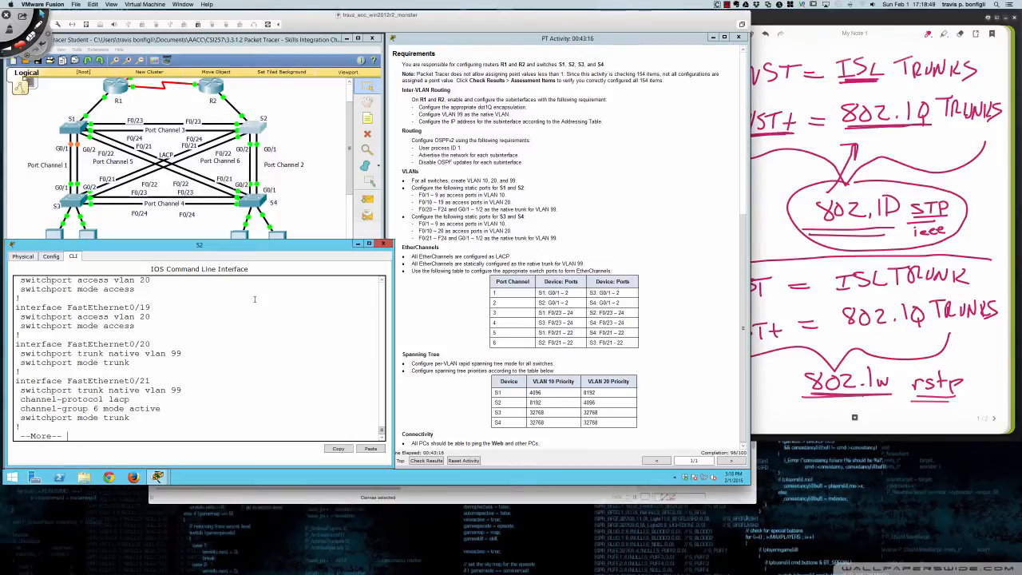
pyautogui.press('Return')
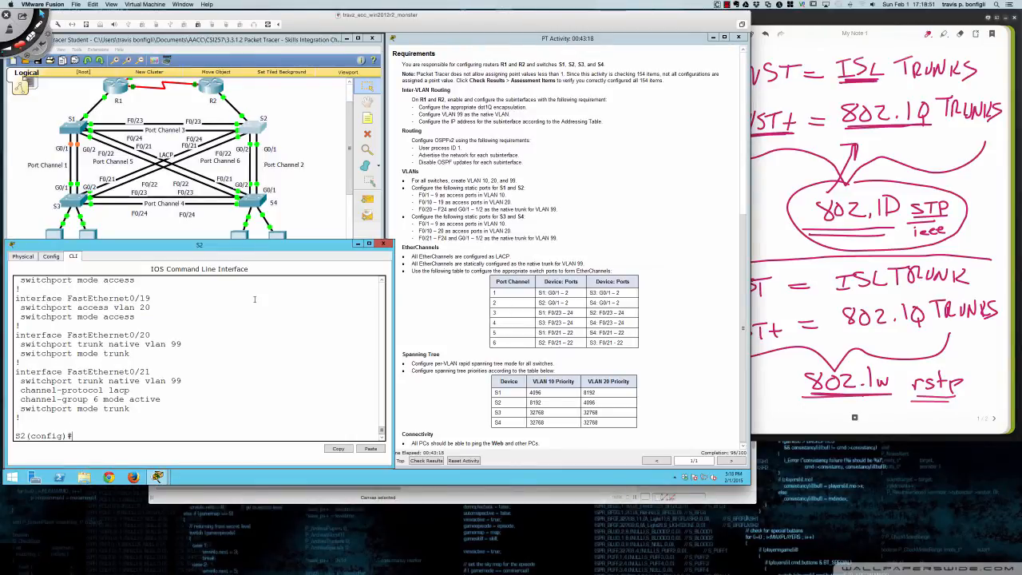
# Remove trunk mode from S2's FastEthernet0/20 with "no switchport mode trunk"
pyautogui.write('int fa0/20')
pyautogui.press('Return')
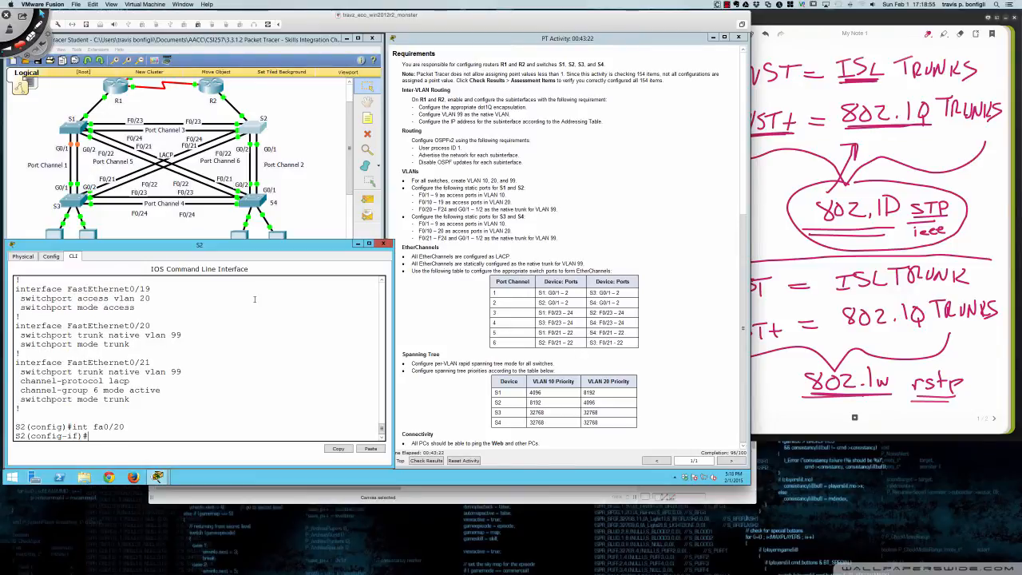
pyautogui.write('no swi')
pyautogui.press('Tab')
pyautogui.write('mod')
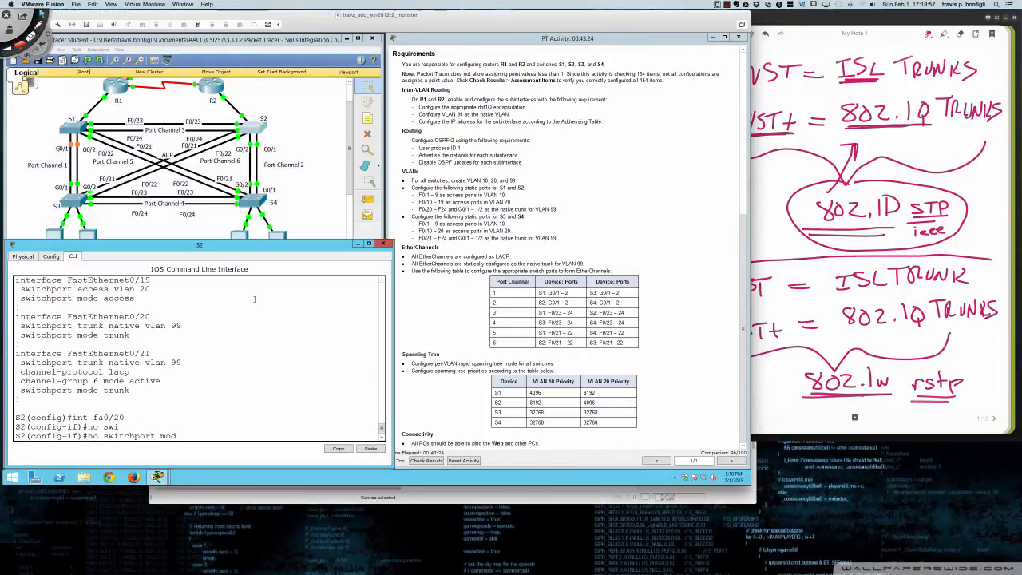
pyautogui.write('e trun')
pyautogui.press('Return')
# Remove the native VLAN setting from S2's FastEthernet0/20 with "no switchport trunk native vlan 99"
pyautogui.write('no swi')
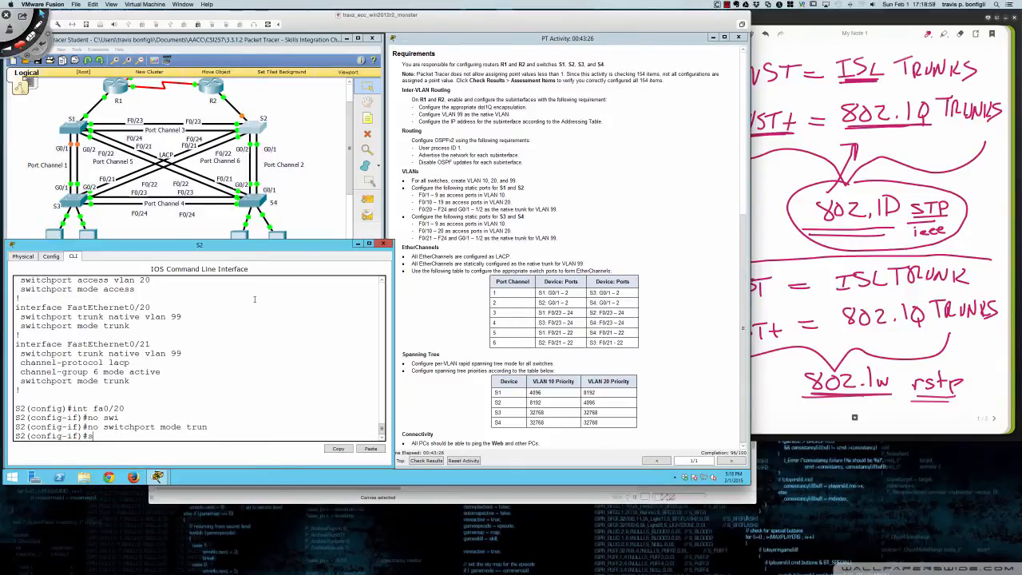
pyautogui.press('Tab')
pyautogui.write('tru')
pyautogui.press('Tab')
pyautogui.write('nati')
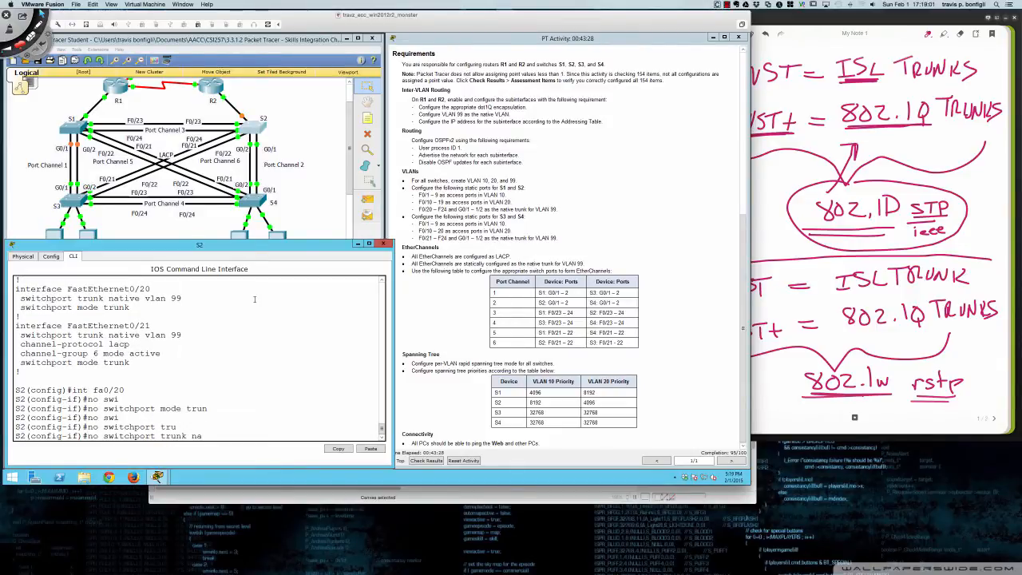
pyautogui.press('Tab')
pyautogui.write('vlan 99')
pyautogui.press('Return')
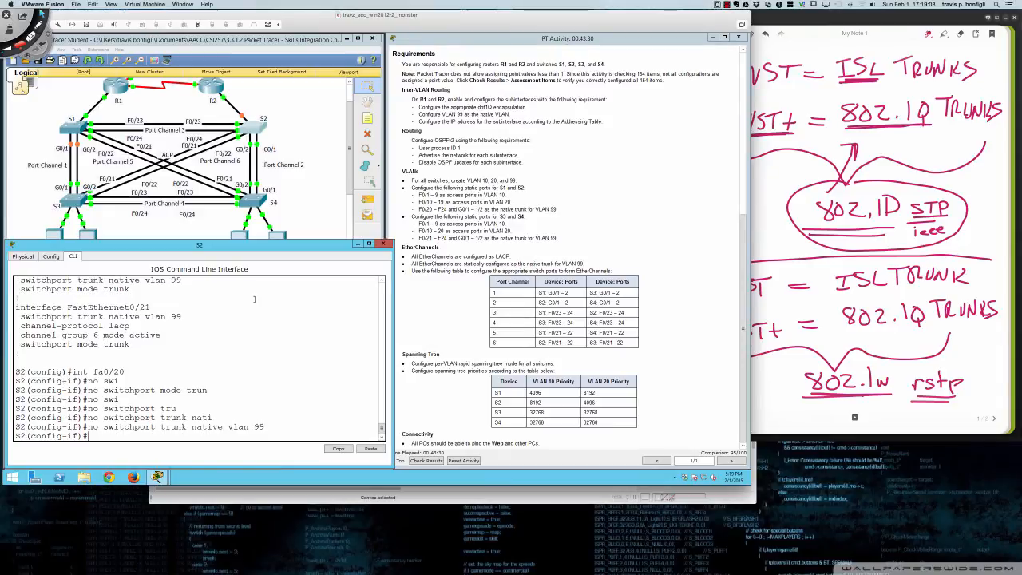
# Set S2's FastEthernet0/20 to access mode and assign it to VLAN 20
pyautogui.write('swi')
pyautogui.press('Tab')
pyautogui.write('mode acc')
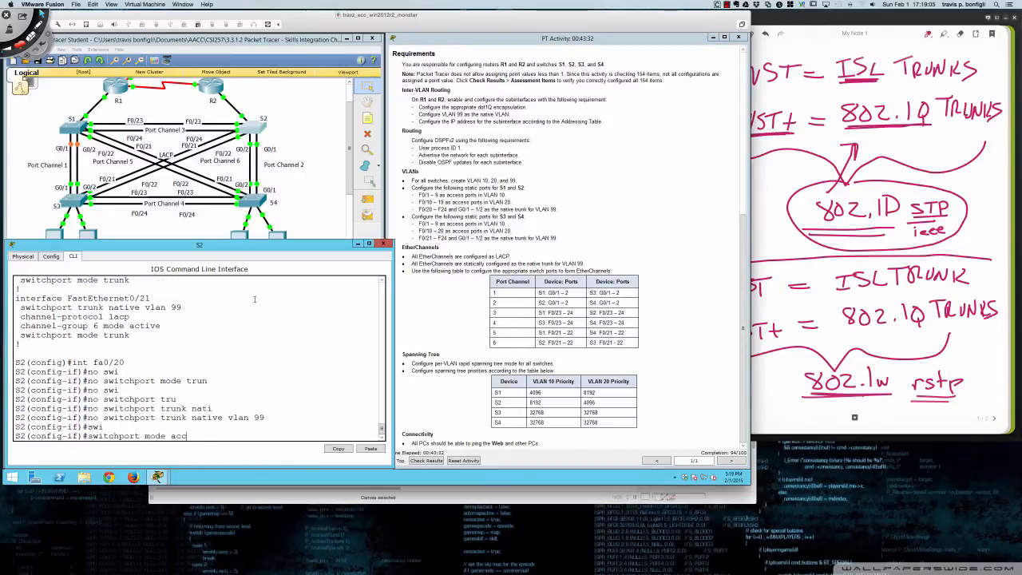
pyautogui.press('Tab')
pyautogui.press('Return')
pyautogui.write('swi')
pyautogui.press('Tab')
pyautogui.write('acc')
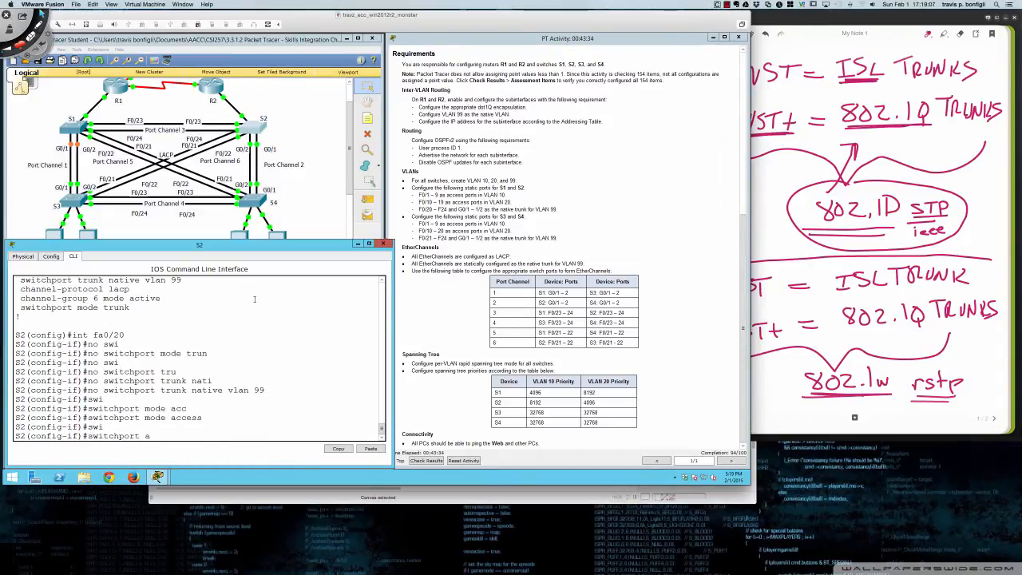
pyautogui.press('Tab')
pyautogui.write('vlan')
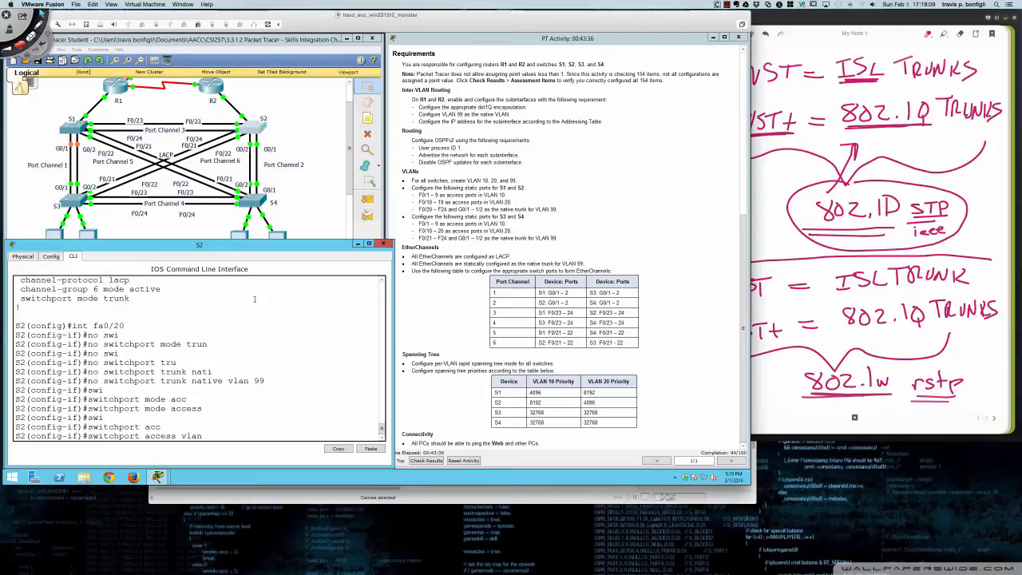
pyautogui.write(' 20')
pyautogui.press('Return')
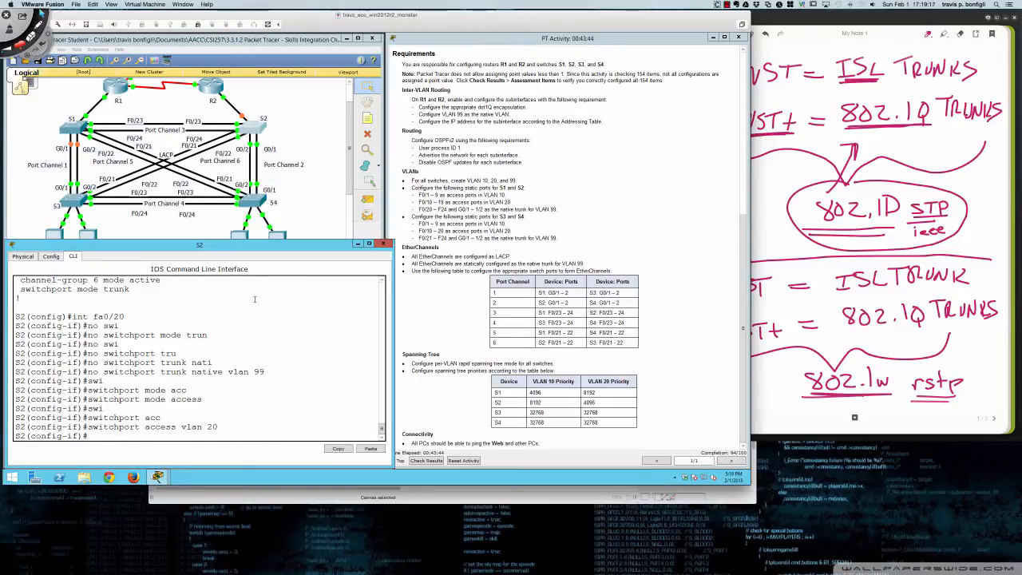
pyautogui.press('Return')
pyautogui.press('Return')
pyautogui.press('Return')
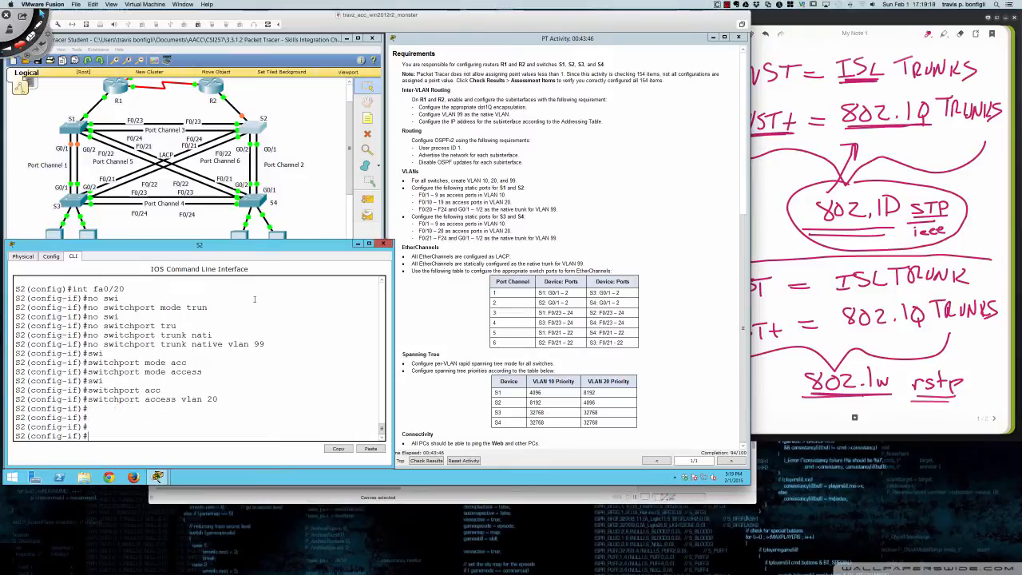
pyautogui.press('Return')
pyautogui.press('Return')
pyautogui.press('Return')
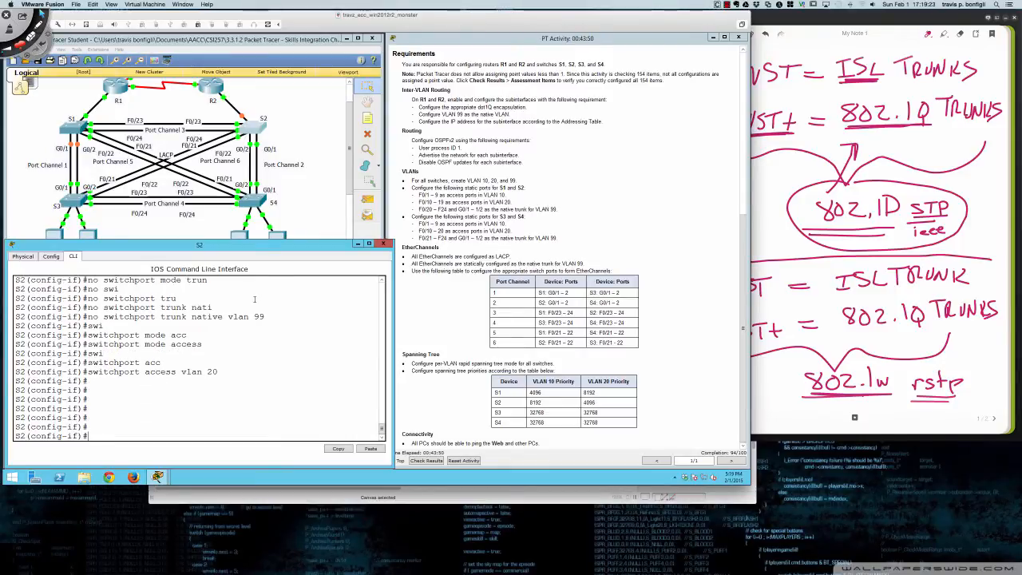
# Display S2's running configuration from interface mode and check FastEthernet0/20 and the trunk ports FastEthernet0/21 to 0/23
pyautogui.write('do s rh run')
pyautogui.press('Return')
pyautogui.press('space')
pyautogui.press('space')
pyautogui.press('space')
pyautogui.press('space')
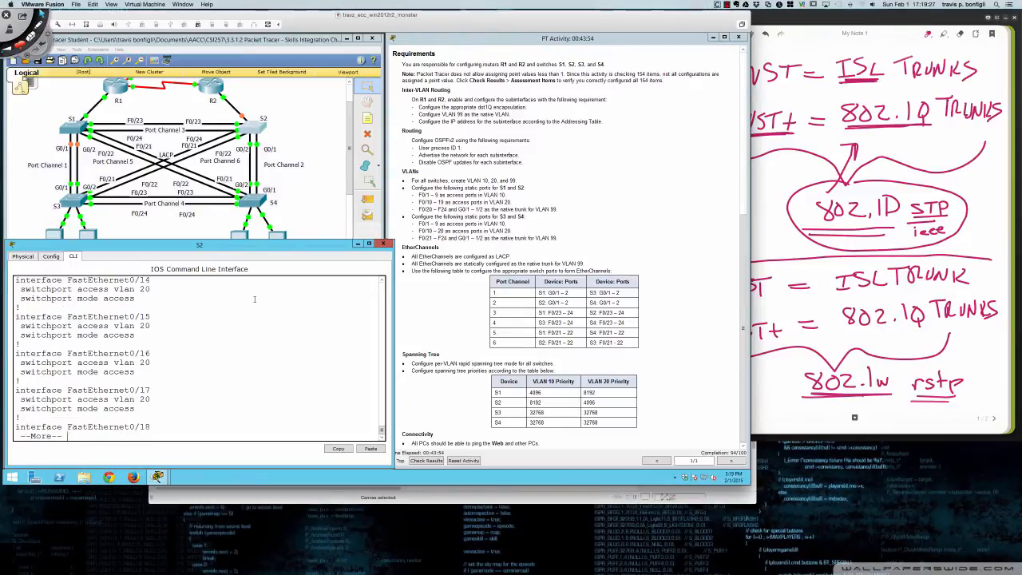
pyautogui.press('Return')
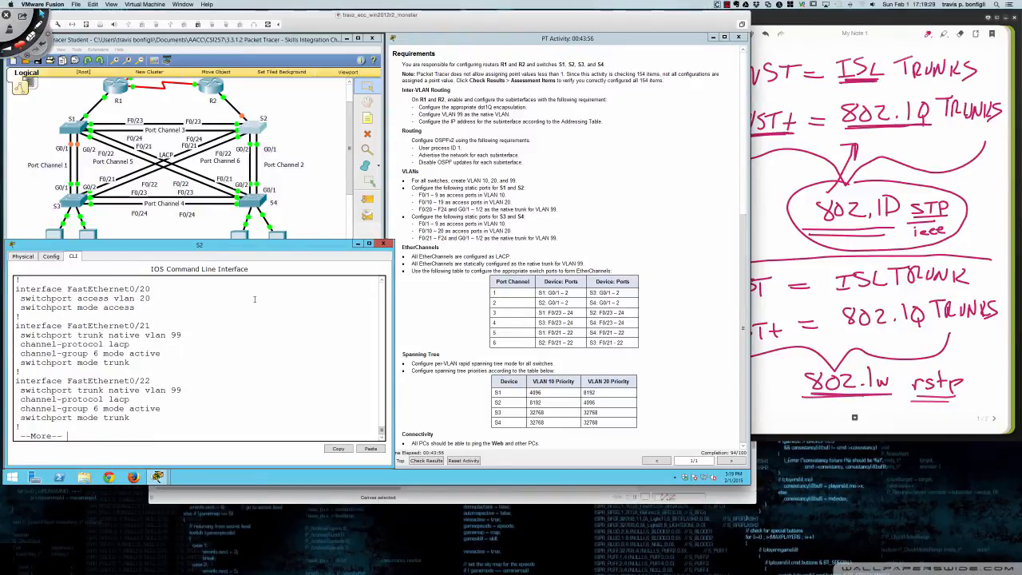
pyautogui.press('Return')
pyautogui.press('Return')
pyautogui.press('Return')
pyautogui.press('Return')
pyautogui.press('Return')
pyautogui.press('Return')
pyautogui.press('Return')
pyautogui.press('Return')
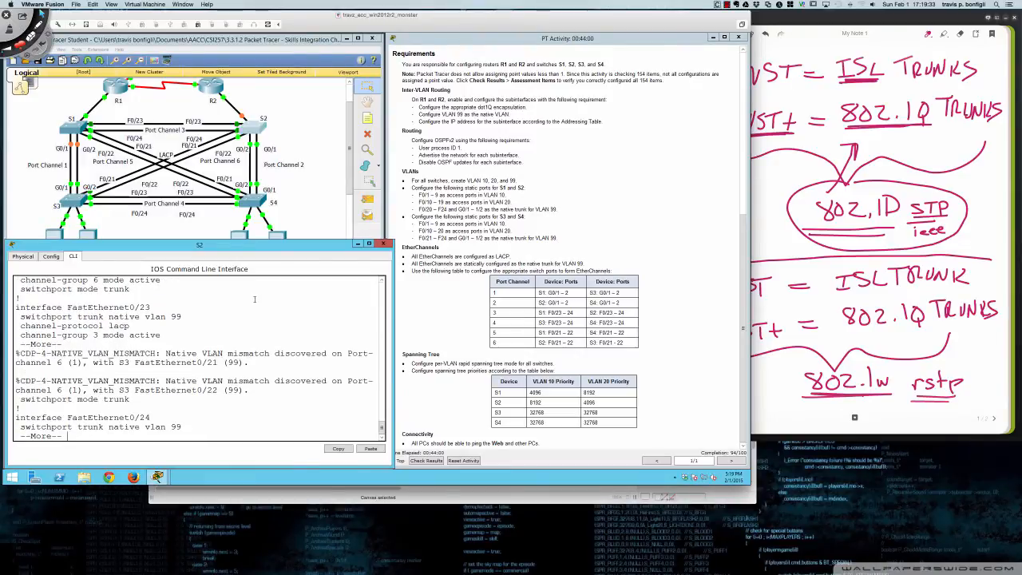
# Check S2's FastEthernet0/24, GigabitEthernet0/1 to 0/2 and port-channel trunk settings, and leave the listing
pyautogui.press('Return')
pyautogui.press('Return')
pyautogui.press('Return')
pyautogui.press('Return')
pyautogui.press('Return')
pyautogui.press('Return')
pyautogui.press('Return')
pyautogui.press('Return')
pyautogui.press('Return')
pyautogui.press('Return')
pyautogui.press('Return')
pyautogui.press('Return')
pyautogui.press('Return')
pyautogui.press('Return')
pyautogui.press('Return')
pyautogui.press('Return')
pyautogui.press('Return')
pyautogui.press('Return')
pyautogui.press('Return')
pyautogui.press('Return')
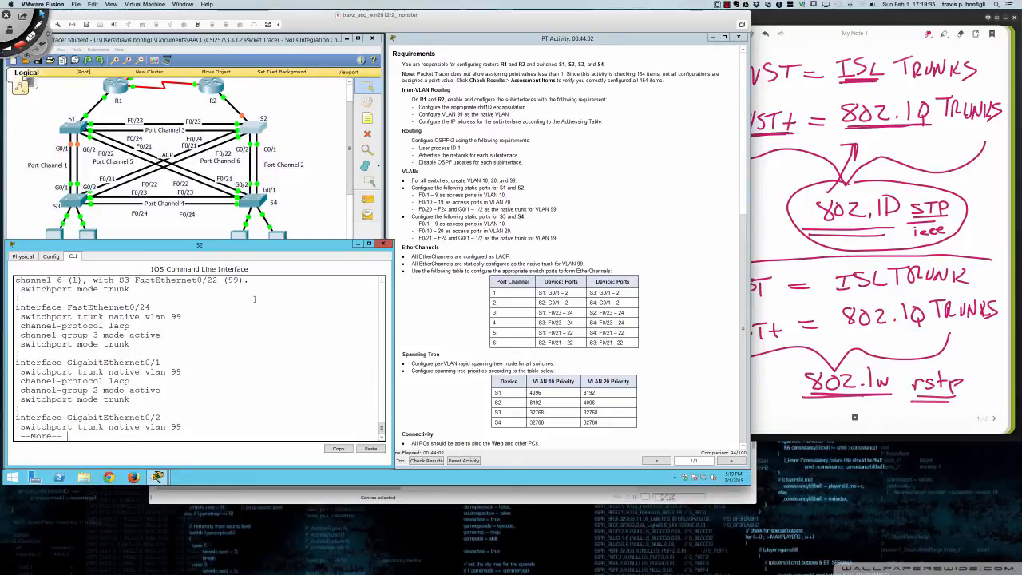
pyautogui.press('Return')
pyautogui.press('Return')
pyautogui.press('Return')
pyautogui.press('Return')
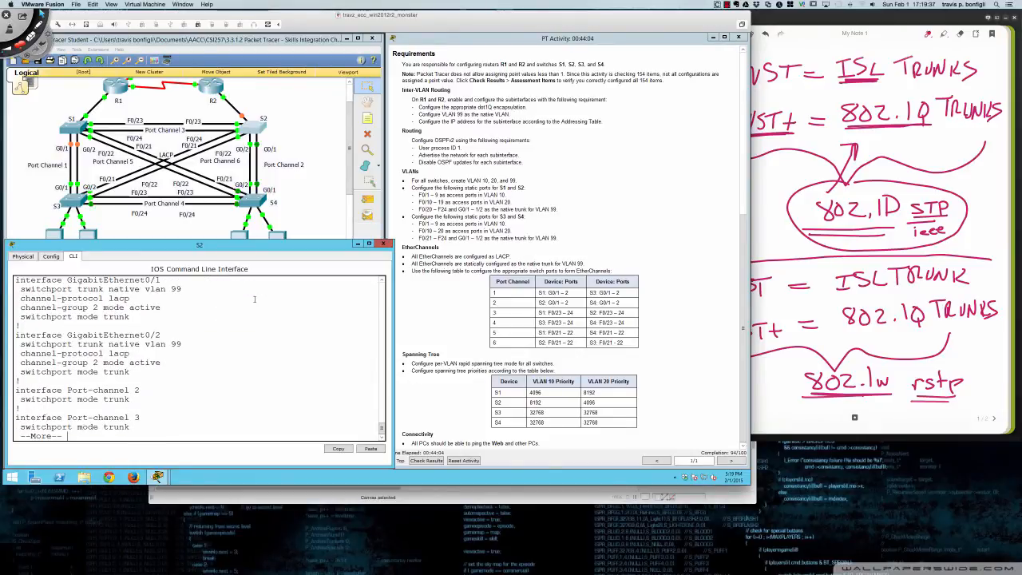
pyautogui.press('q')
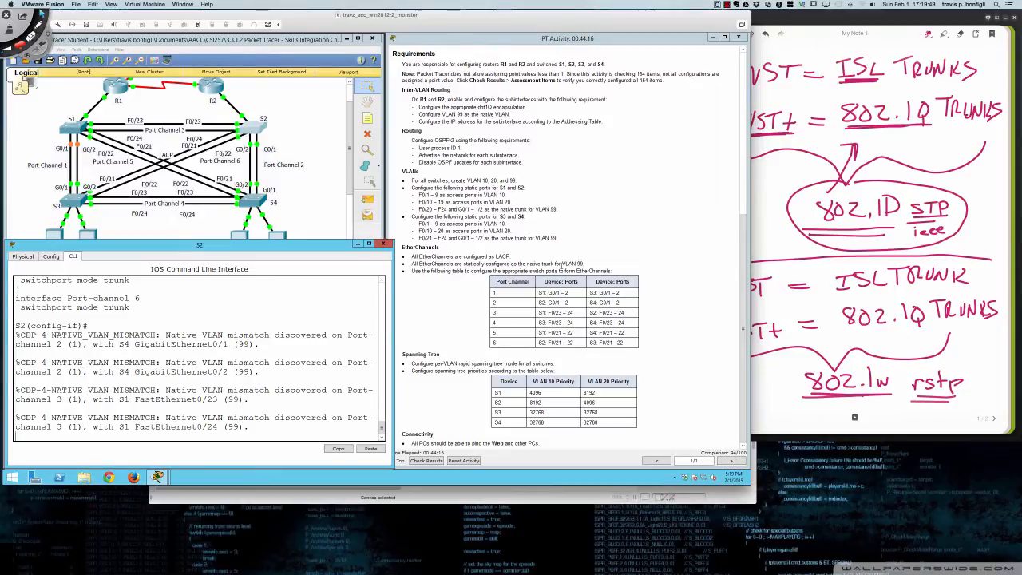
# Check the S1 and S2 native trunk requirement, and display S4's running configuration to inspect FastEthernet0/20 to 0/22
pyautogui.moveTo(416, 209); pyautogui.dragTo(557, 210)
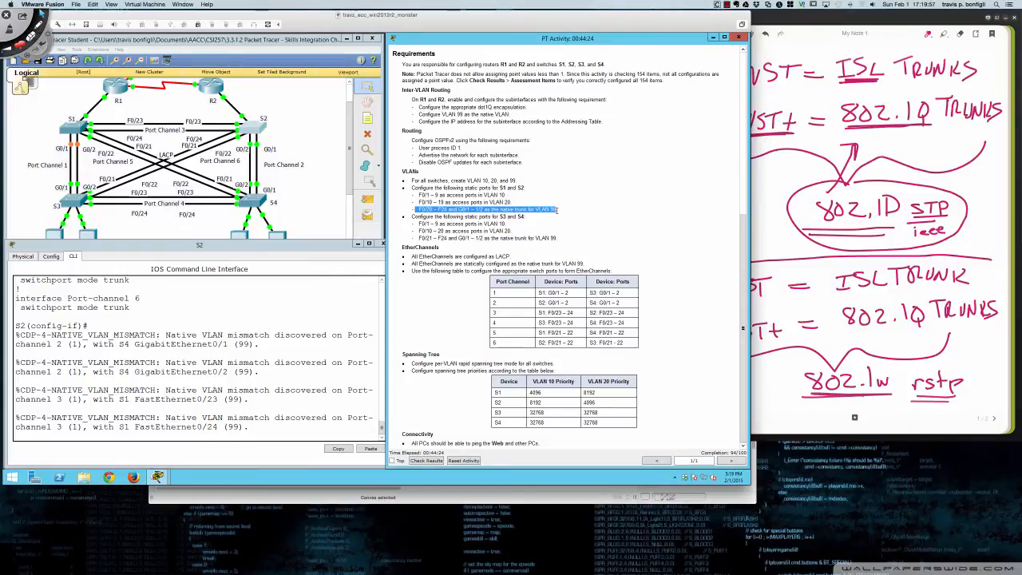
pyautogui.click(253, 201)
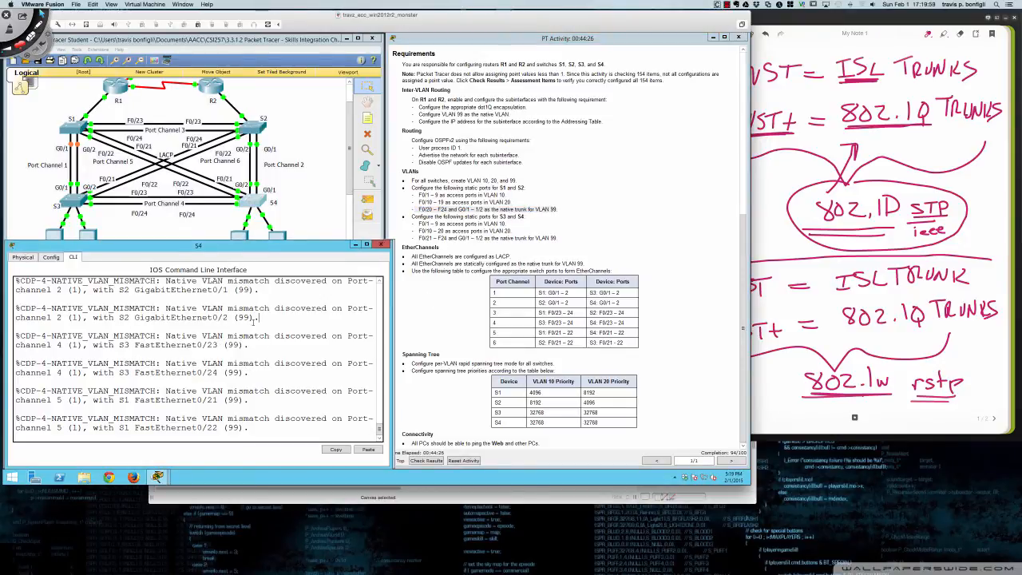
pyautogui.press('Return')
pyautogui.press('Return')
pyautogui.press('Return')
pyautogui.press('Return')
pyautogui.press('Return')
pyautogui.press('Return')
pyautogui.write('do sh run')
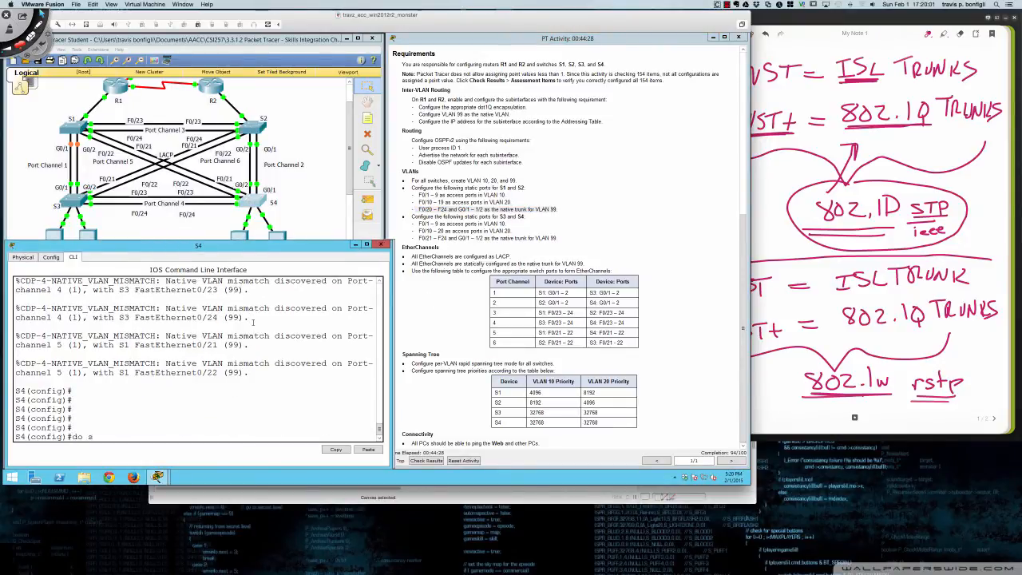
pyautogui.press('Return')
pyautogui.press('space')
pyautogui.press('space')
pyautogui.press('space')
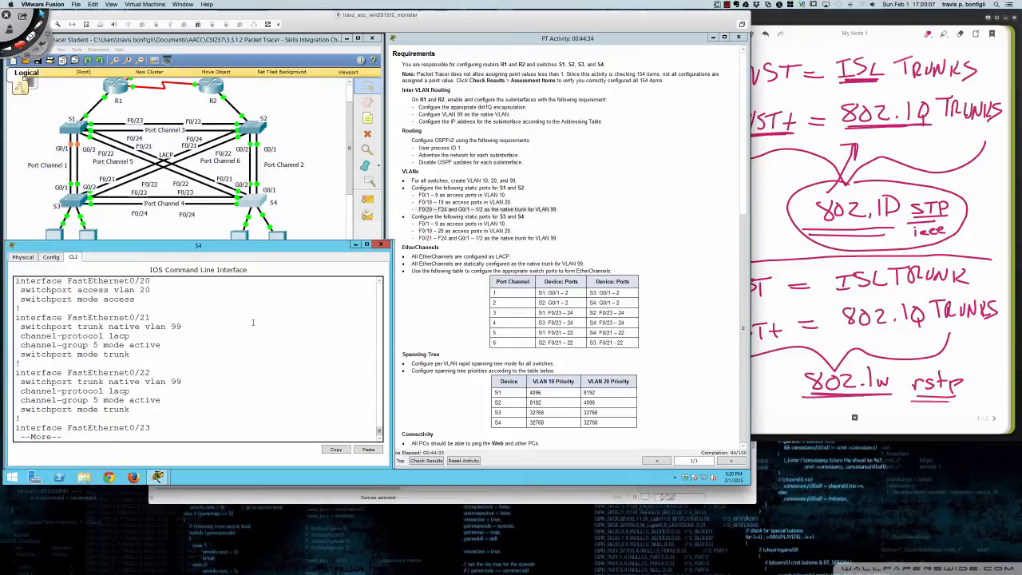
# Check S4's FastEthernet0/23 to 0/24, GigabitEthernet and port-channel trunk settings through to the end of the listing
pyautogui.press('Return')
pyautogui.press('Return')
pyautogui.press('Return')
pyautogui.press('Return')
pyautogui.press('Return')
pyautogui.press('Return')
pyautogui.press('Return')
pyautogui.press('Return')
pyautogui.press('Return')
pyautogui.press('Return')
pyautogui.press('Return')
pyautogui.press('Return')
pyautogui.press('Return')
pyautogui.press('Return')
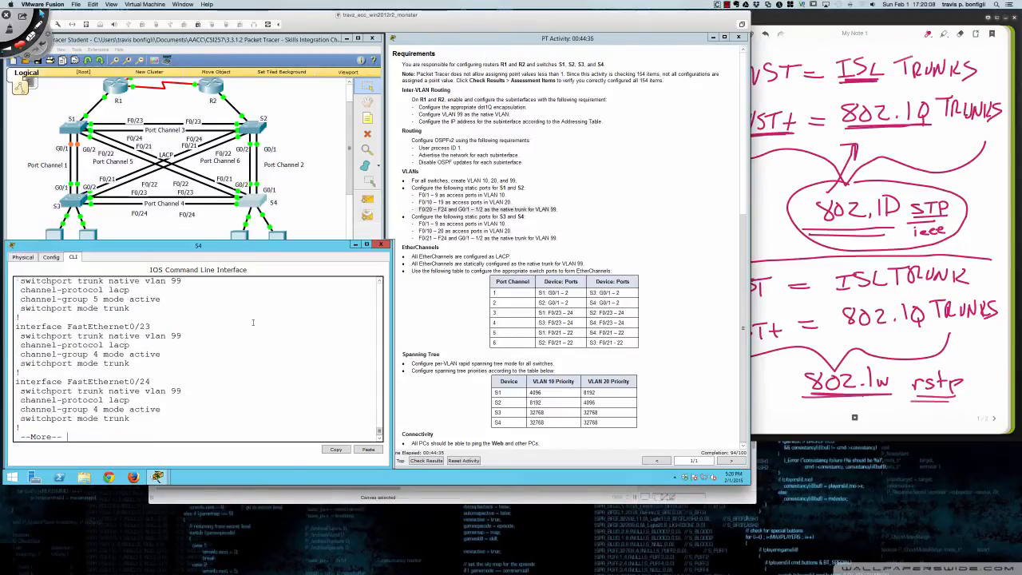
pyautogui.press('Return')
pyautogui.press('Return')
pyautogui.press('Return')
pyautogui.press('Return')
pyautogui.press('Return')
pyautogui.press('Return')
pyautogui.press('Return')
pyautogui.press('Return')
pyautogui.press('Return')
pyautogui.press('Return')
pyautogui.press('Return')
pyautogui.press('Return')
pyautogui.press('Return')
pyautogui.press('Return')
pyautogui.press('Return')
pyautogui.press('Return')
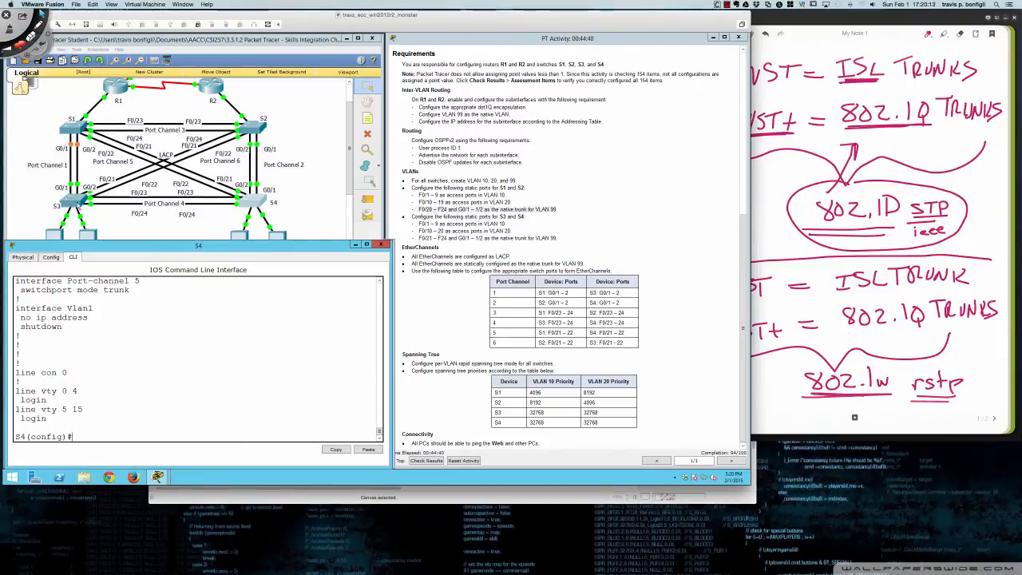
# Display S3's running configuration and check FastEthernet0/20 to 0/24, GigabitEthernet0/1 to 0/2 and the port-channel settings
pyautogui.click(80, 206)
pyautogui.press('Return')
pyautogui.press('Return')
pyautogui.press('Return')
pyautogui.press('Return')
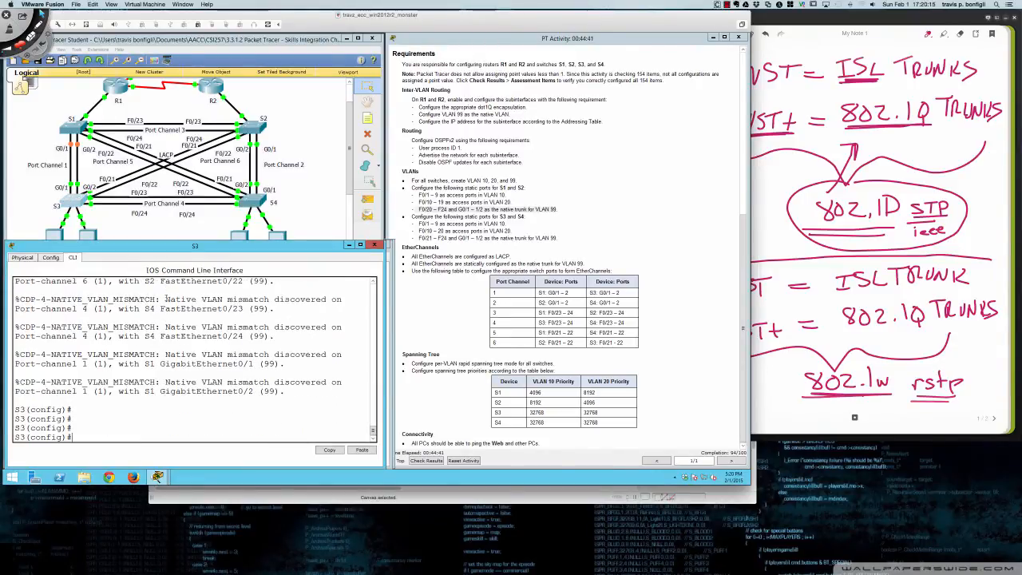
pyautogui.write('do sh run')
pyautogui.press('Return')
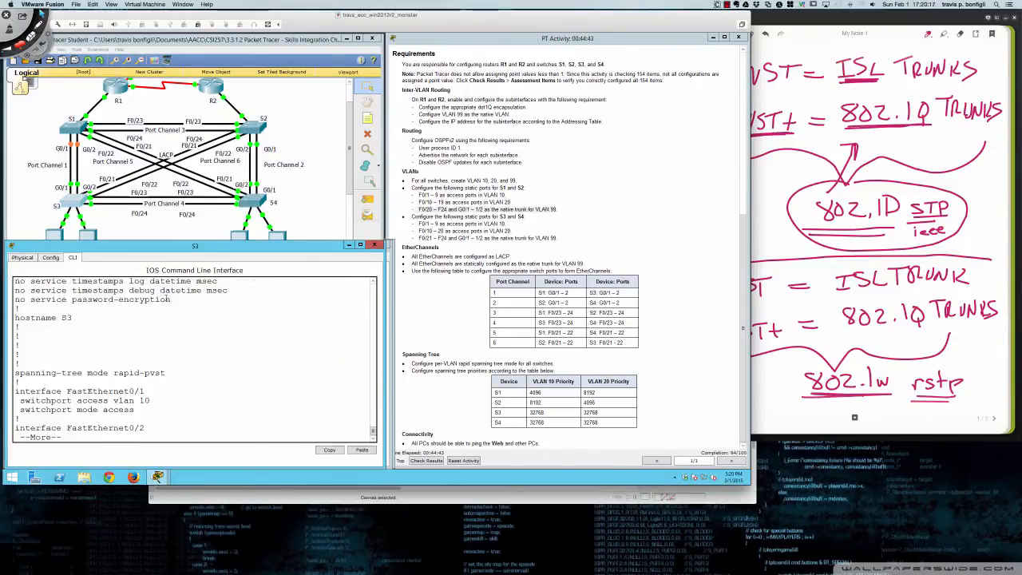
pyautogui.press('space')
pyautogui.press('space')
pyautogui.press('space')
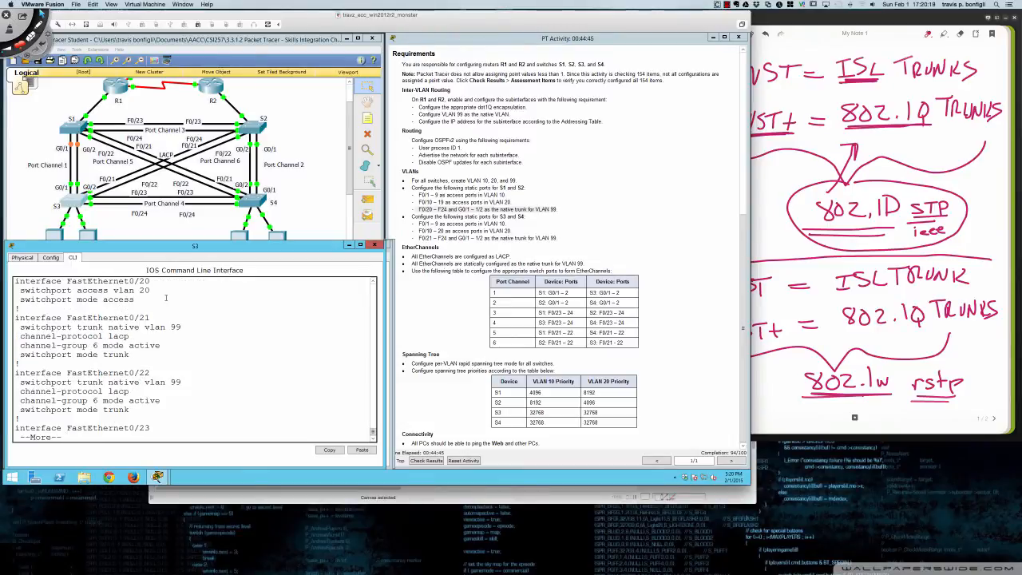
pyautogui.press('space')
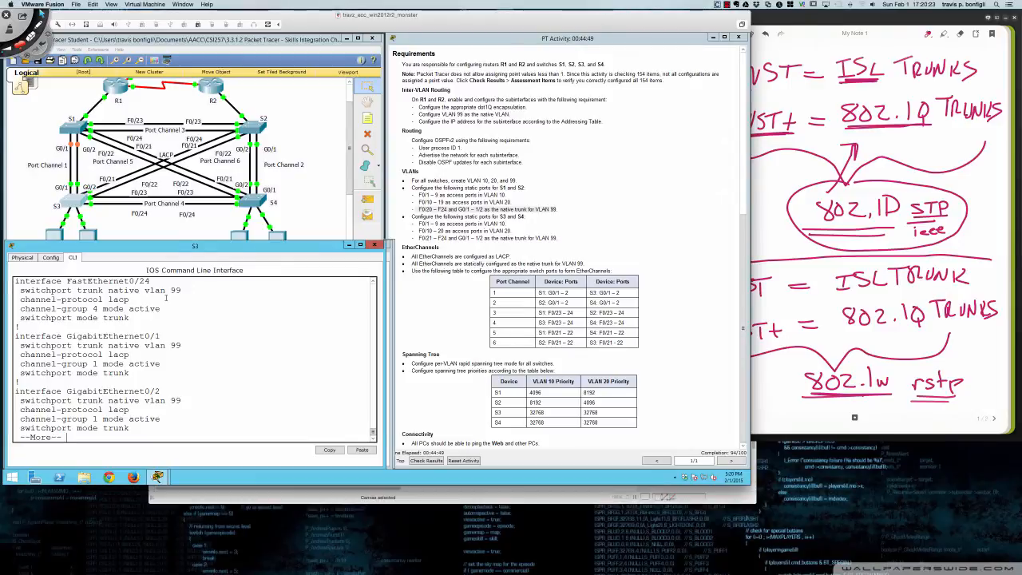
pyautogui.press('space')
pyautogui.press('space')
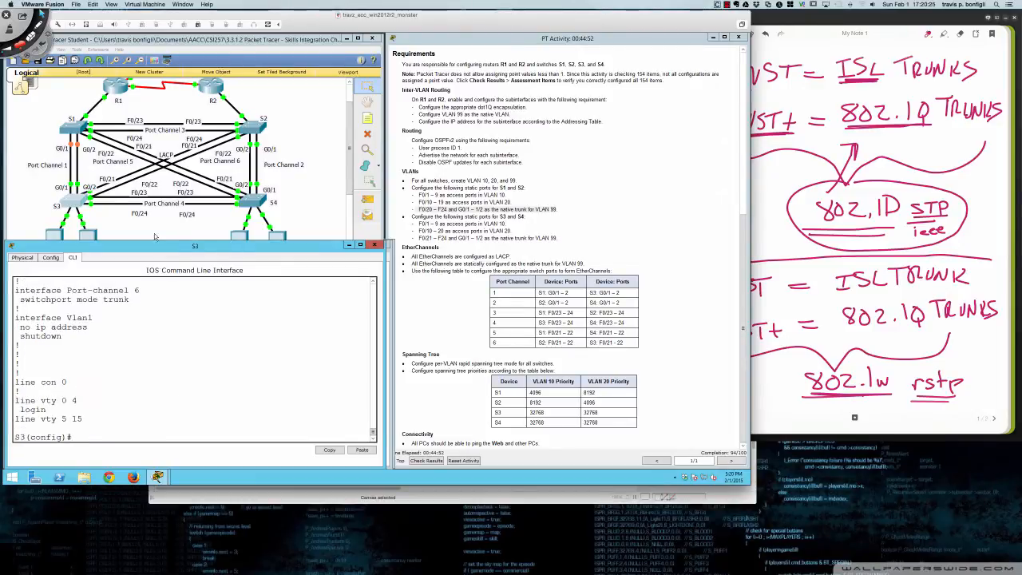
# On S1, enter FastEthernet0/20 interface configuration and remove its access mode with "no switchport mode acc"
pyautogui.click(68, 128)
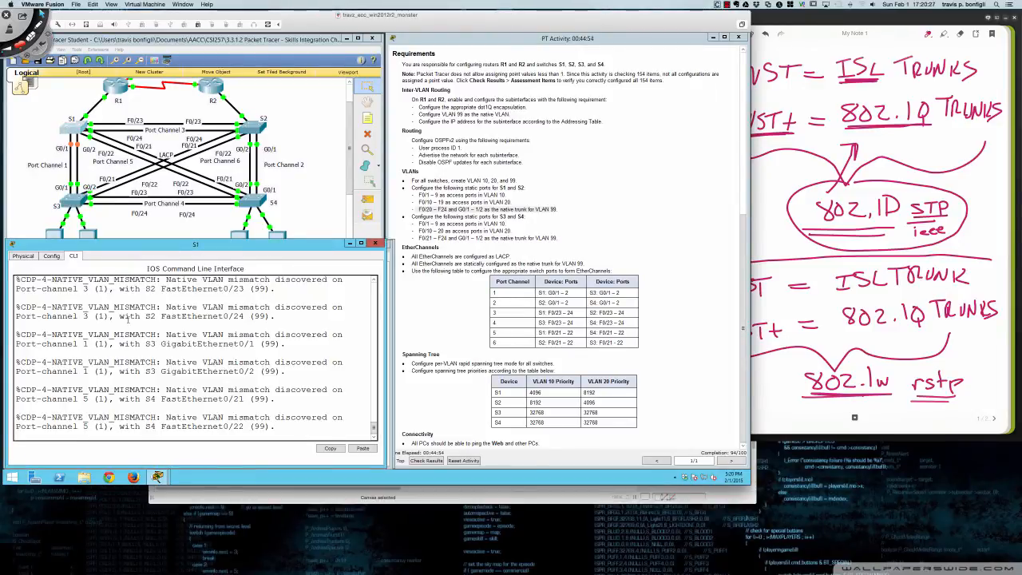
pyautogui.press('Return')
pyautogui.press('Return')
pyautogui.press('Return')
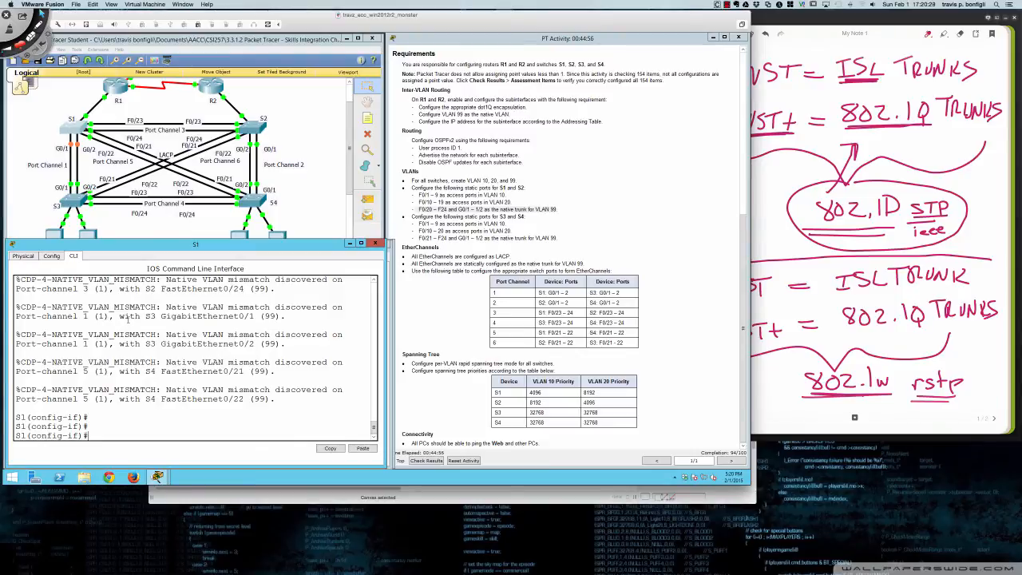
pyautogui.write('int fa0/20')
pyautogui.press('Return')
pyautogui.press('Return')
pyautogui.press('Return')
pyautogui.press('Return')
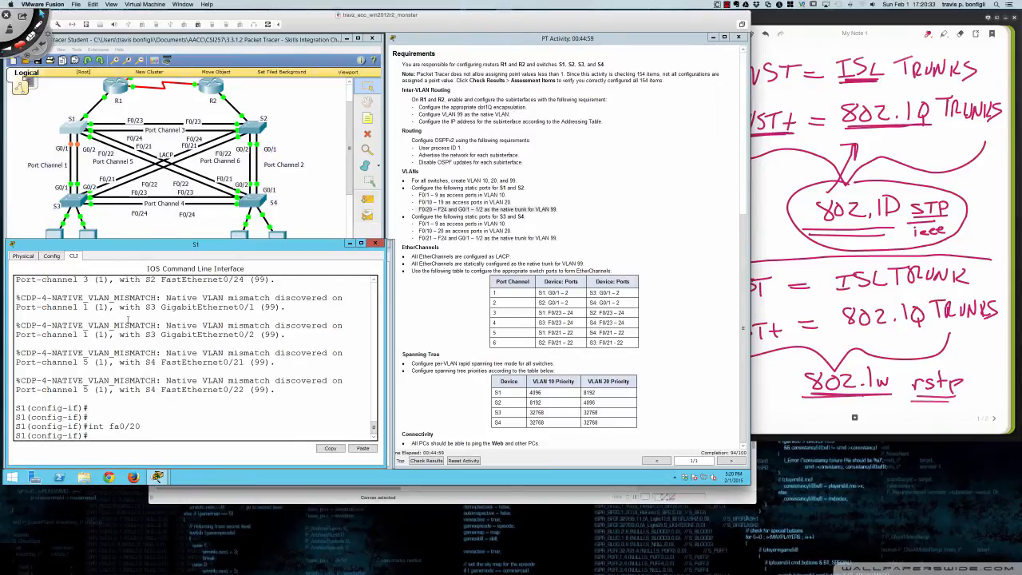
pyautogui.write('no s')
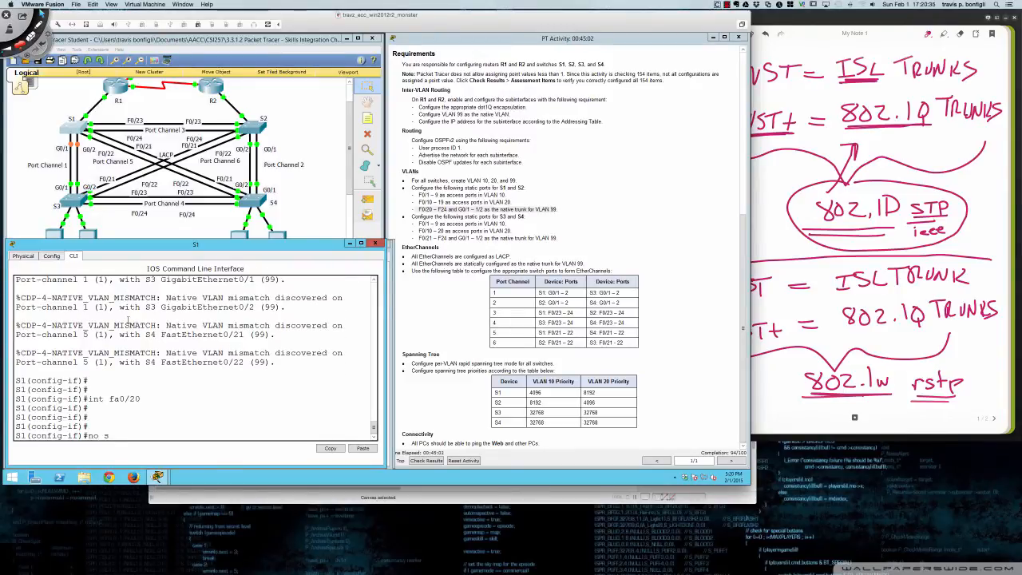
pyautogui.write('witchport mode acc')
pyautogui.press('Return')
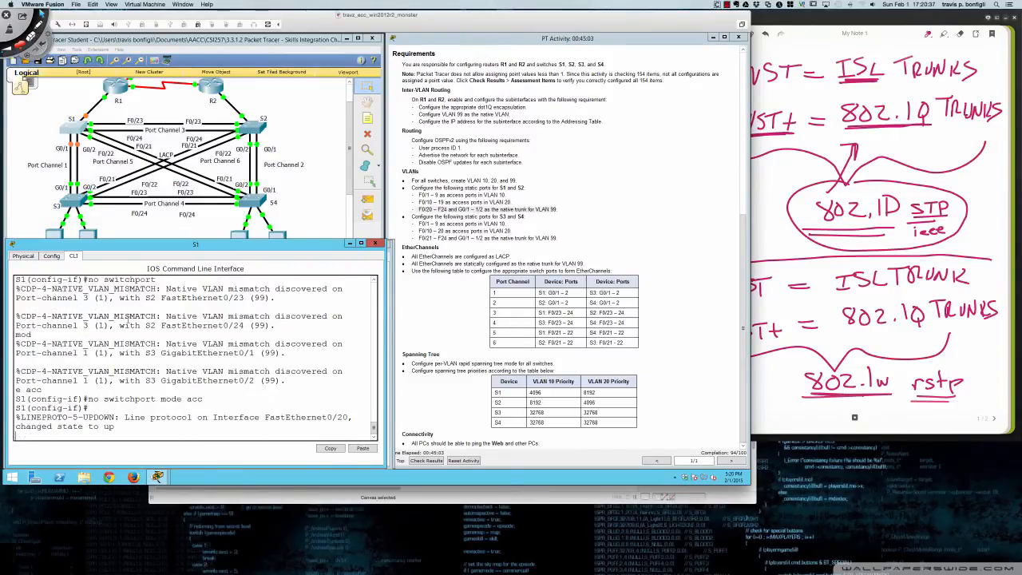
# Remove the access VLAN assignment from S1's FastEthernet0/20 with "no switchport access vlan 20"
pyautogui.write('no swi')
pyautogui.press('Tab')
pyautogui.write('acc')
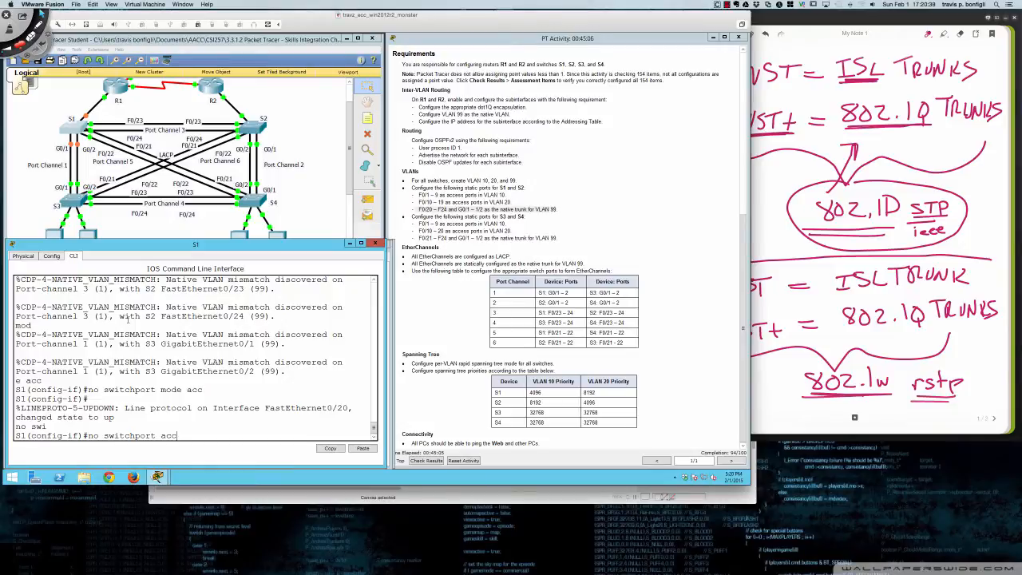
pyautogui.write('ess')
pyautogui.press('Tab')
pyautogui.write('vlan 20')
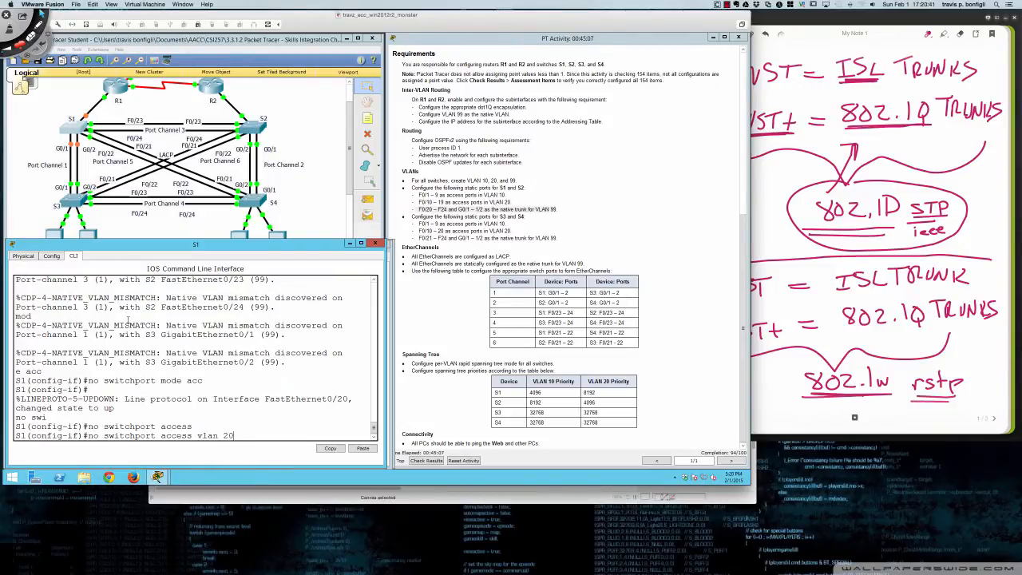
pyautogui.press('Return')
pyautogui.press('Return')
pyautogui.press('Return')
pyautogui.press('Return')
# Set S1's FastEthernet0/20 to trunk mode
pyautogui.write('swi')
pyautogui.press('Tab')
pyautogui.write('mo')
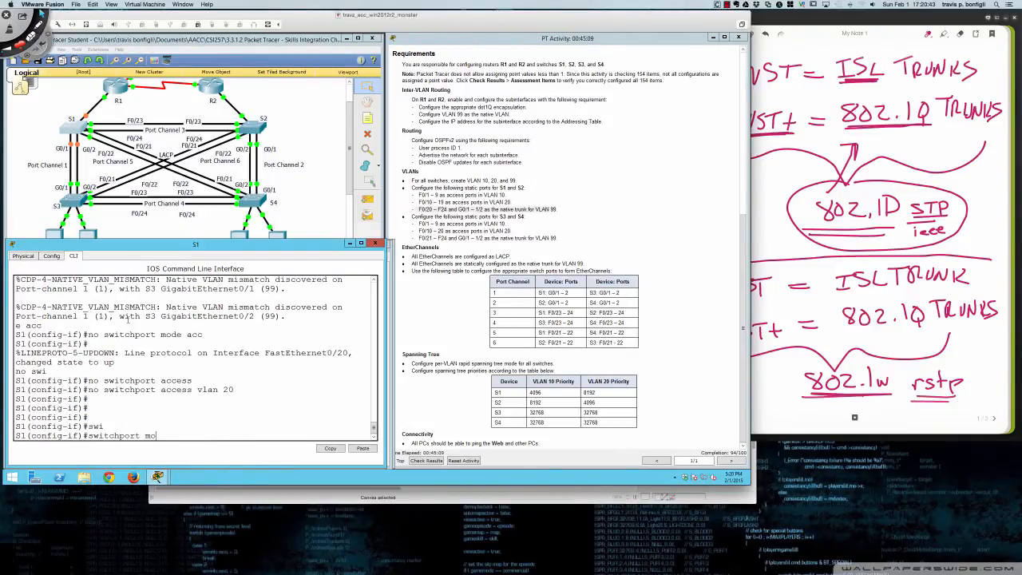
pyautogui.write('de trunk')
pyautogui.press('Return')
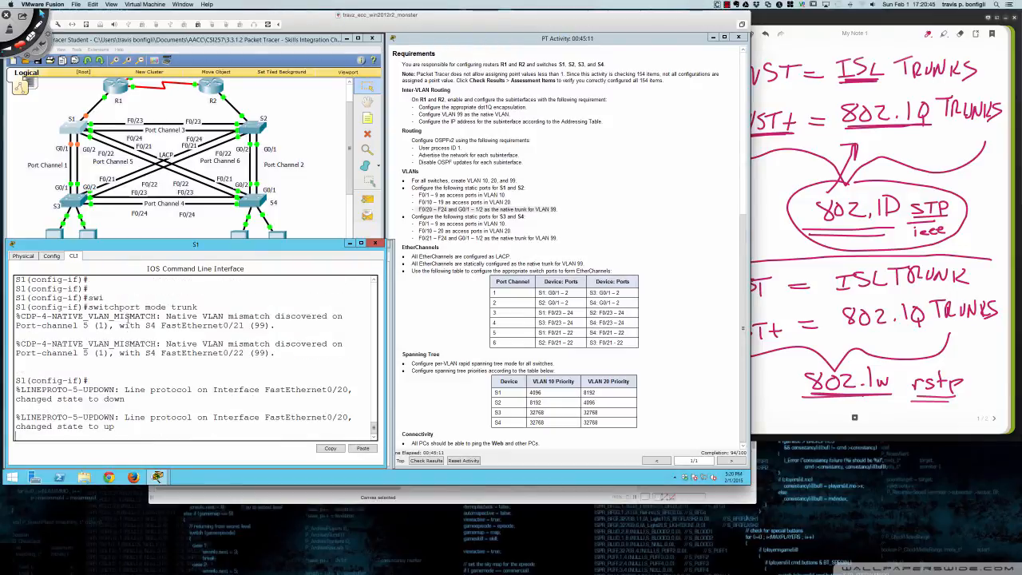
pyautogui.press('Return')
pyautogui.press('Return')
# Set VLAN 99 as the native trunk VLAN on S1's FastEthernet0/20 and enable the interface with "no shut"
pyautogui.write('swi')
pyautogui.press('Tab')
pyautogui.write('trun')
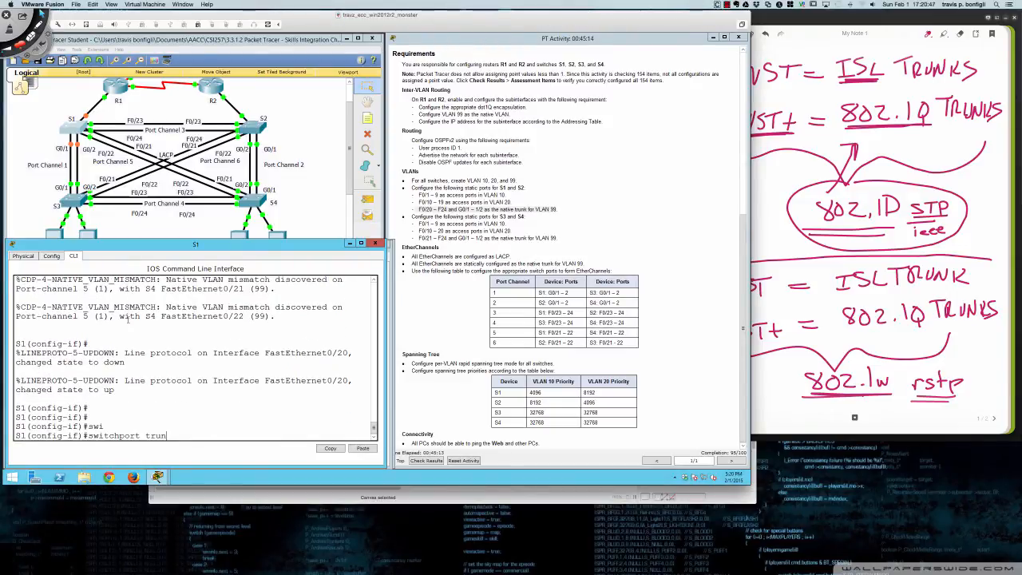
pyautogui.write(' nati vlan 99')
pyautogui.press('Return')
pyautogui.write('no shut')
pyautogui.press('Return')
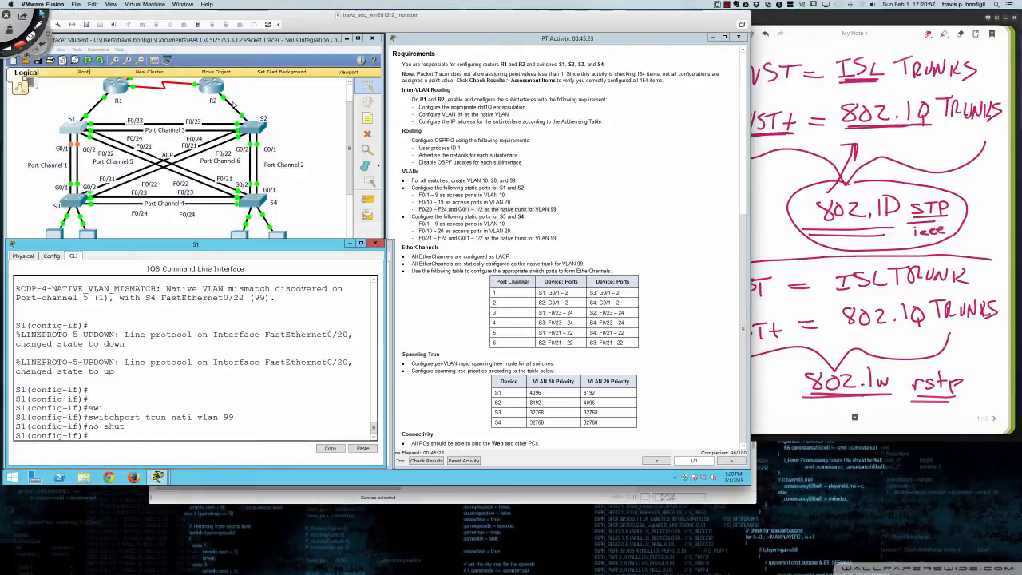
# On S2, enter FastEthernet0/20 interface configuration and remove its access VLAN with "no switchport access vlan 20"
pyautogui.click(250, 126)
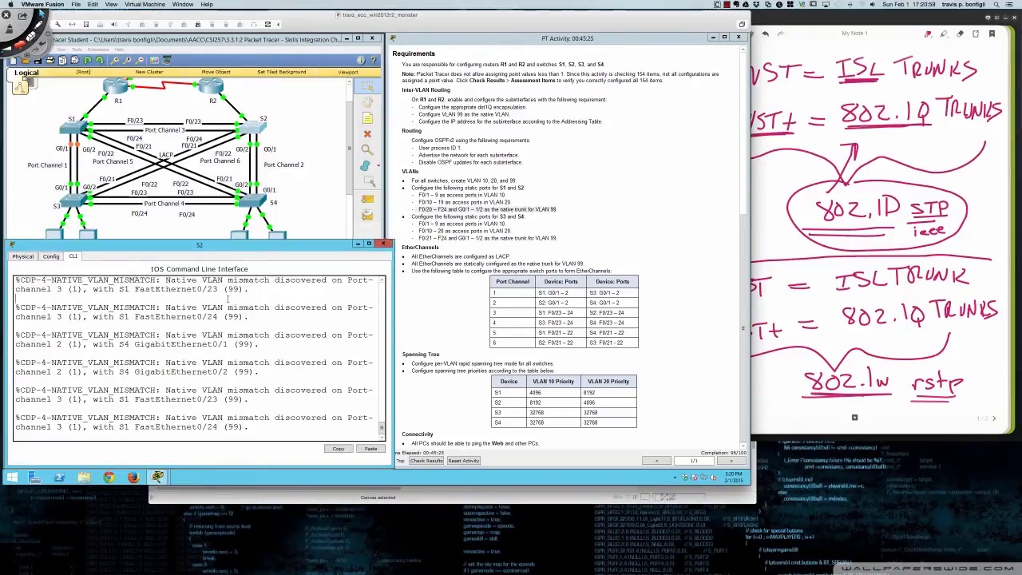
pyautogui.press('Return')
pyautogui.press('Return')
pyautogui.press('Return')
pyautogui.press('Return')
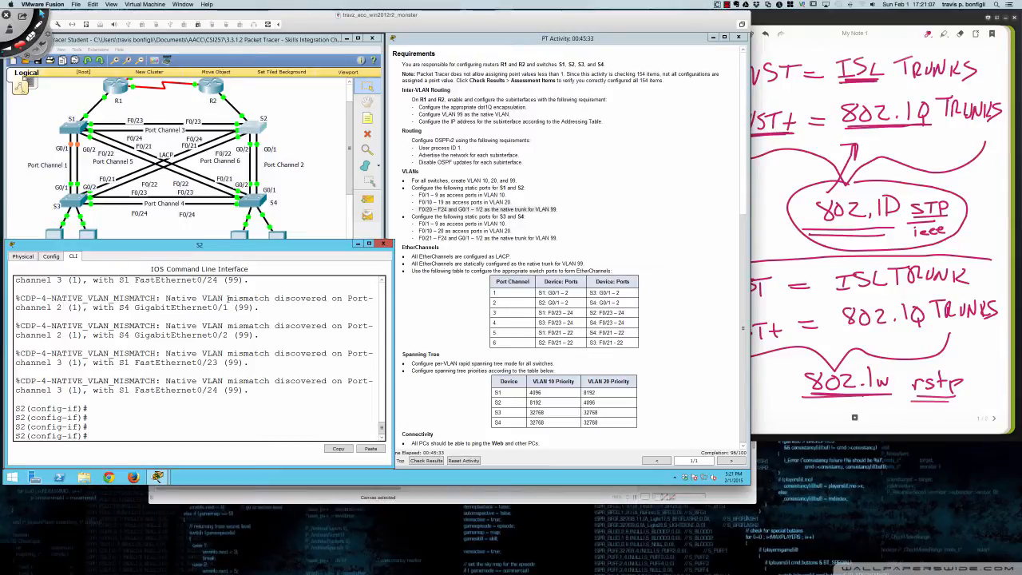
pyautogui.press('Return')
pyautogui.press('Return')
pyautogui.press('Return')
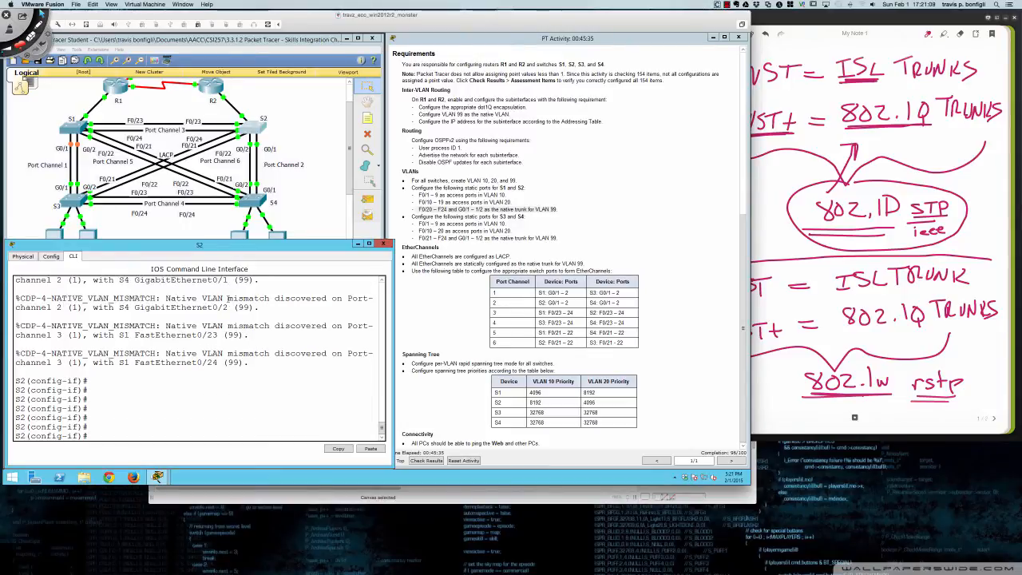
pyautogui.write('int ra')
pyautogui.press('BackSpace')
pyautogui.press('BackSpace')
pyautogui.write('fa 0/20')
pyautogui.press('Return')
pyautogui.write('no swi')
pyautogui.press('Tab')
pyautogui.write('access')
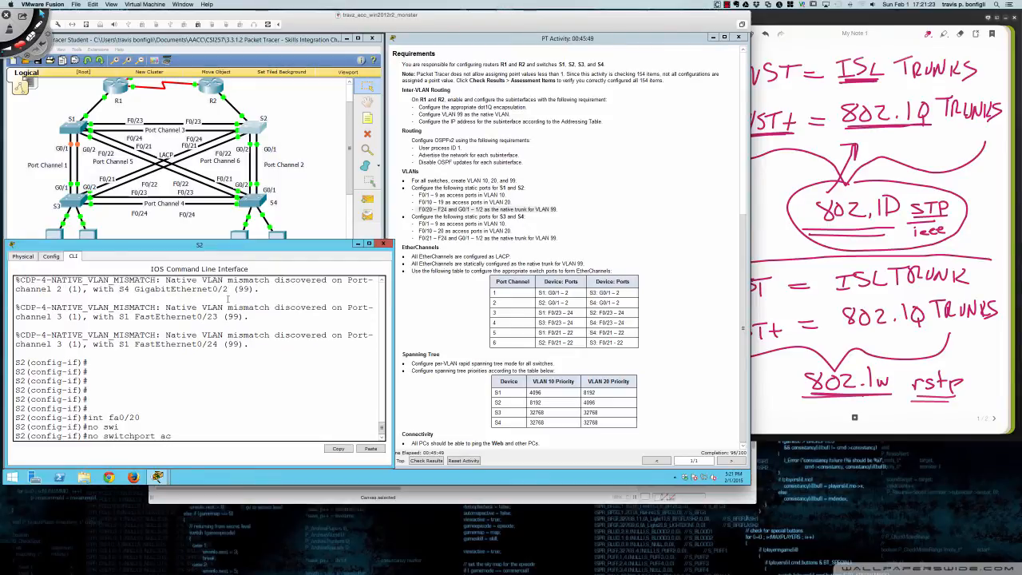
pyautogui.press('Return')
pyautogui.press('Up')
pyautogui.write('vlan ')
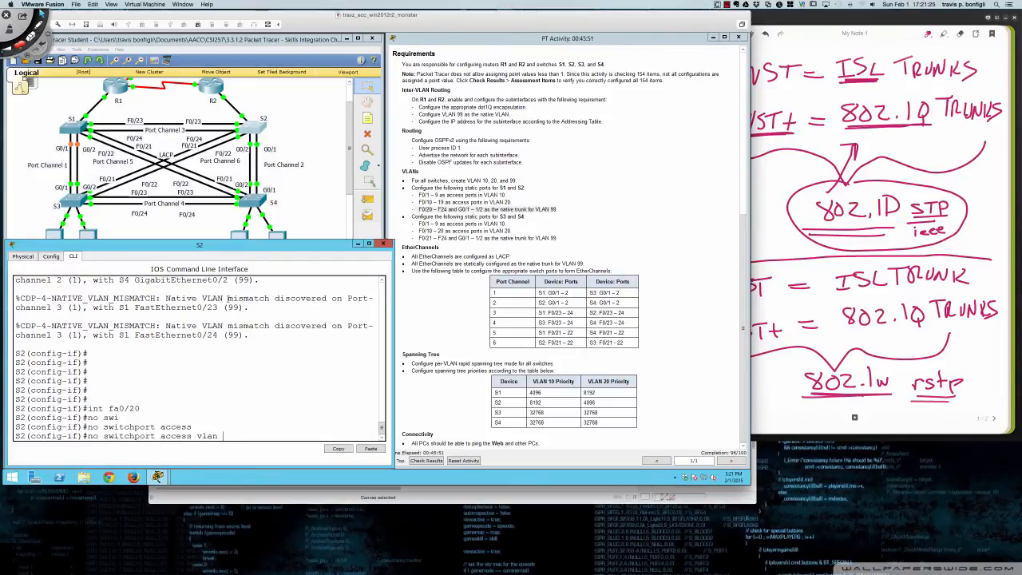
pyautogui.write('20')
pyautogui.press('Return')
# Remove access mode from S2's FastEthernet0/20 with "no switchport mode acc"
pyautogui.write('no swi')
pyautogui.press('Tab')
pyautogui.write('mode')
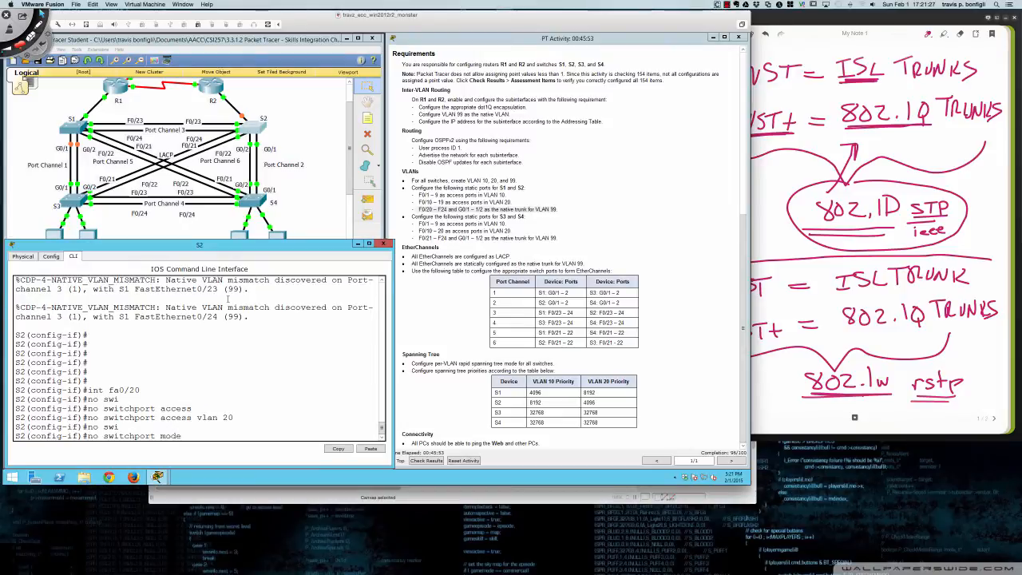
pyautogui.write(' acc')
pyautogui.press('Return')
pyautogui.press('Return')
pyautogui.press('Return')
pyautogui.press('Return')
pyautogui.press('Return')
pyautogui.press('Return')
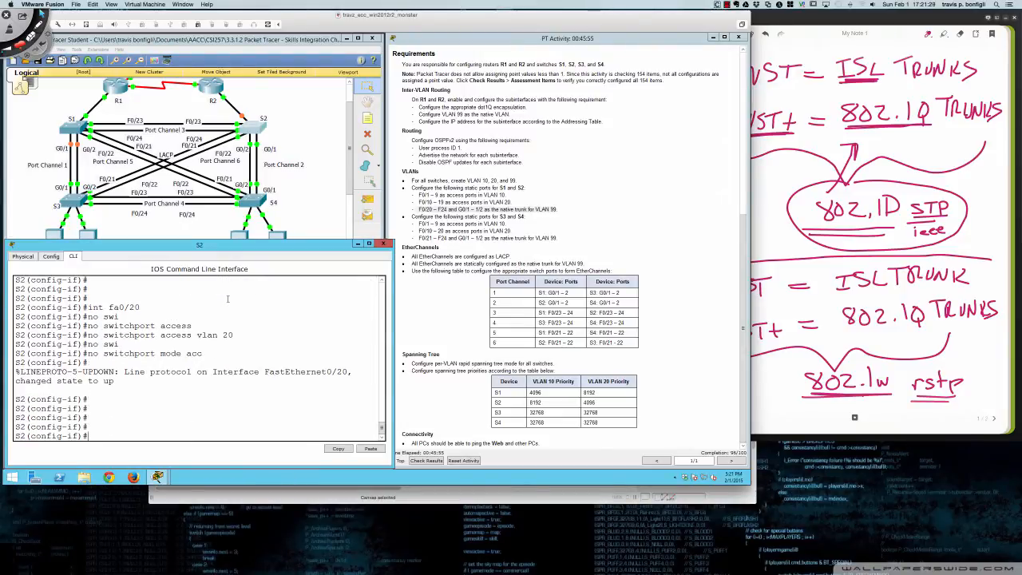
# Set S2's FastEthernet0/20 to trunk mode
pyautogui.write('swi')
pyautogui.press('Tab')
pyautogui.write('mode trunk')
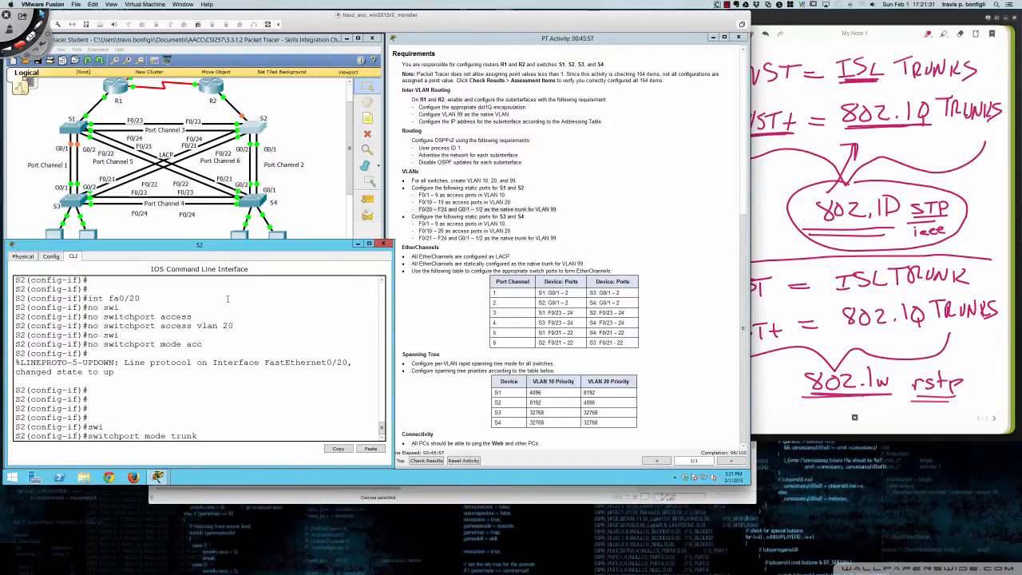
pyautogui.press('Return')
# Set VLAN 99 as the native trunk VLAN on S2's FastEthernet0/20
pyautogui.write('swi')
pyautogui.press('Tab')
pyautogui.write('tru')
pyautogui.press('Tab')
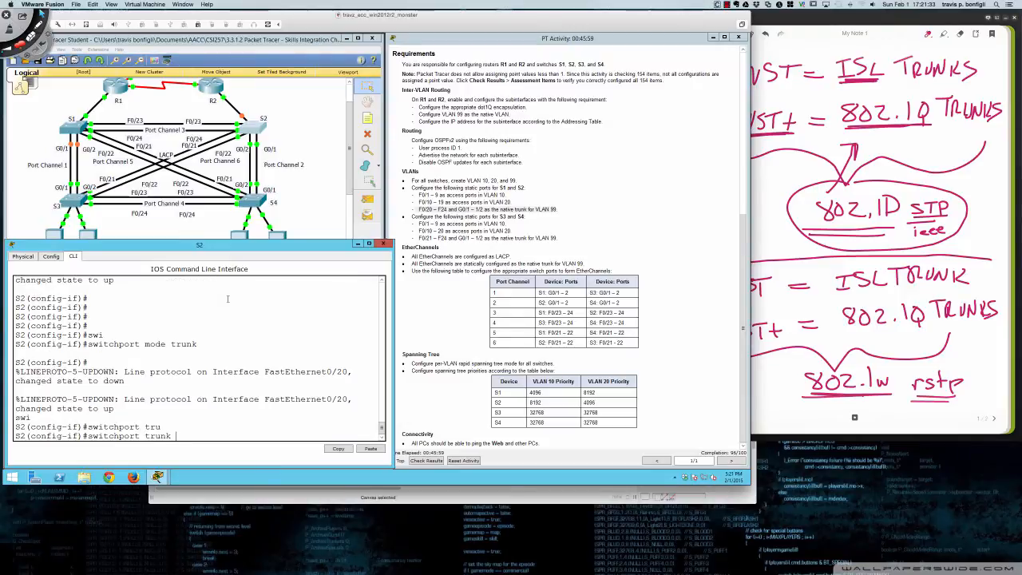
pyautogui.write('nati vlan 99')
pyautogui.press('Return')
pyautogui.press('Return')
pyautogui.press('Return')
pyautogui.press('Return')
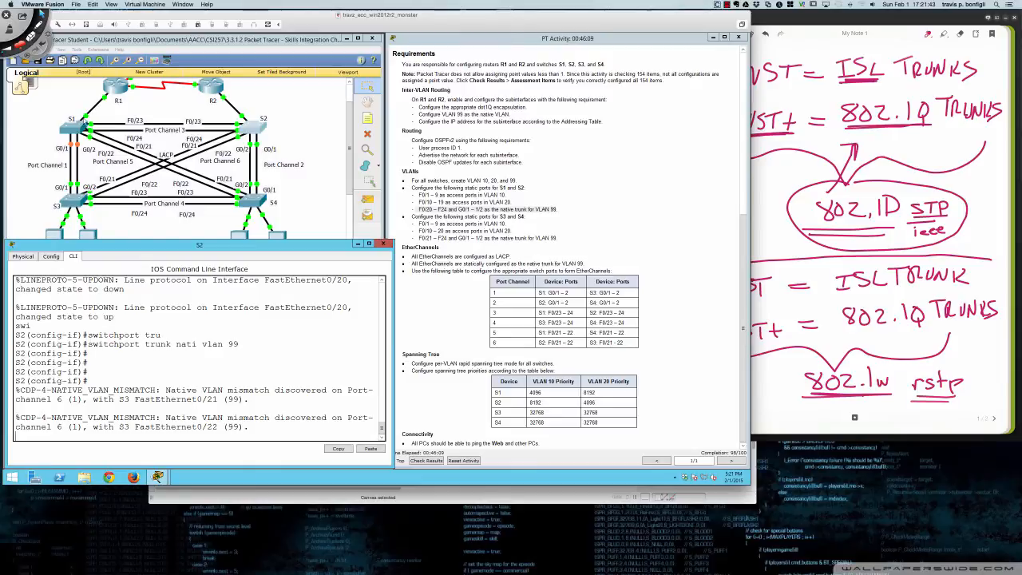
# Review the activity's addressing table and its VLAN, EtherChannel and spanning tree requirements
pyautogui.scroll(5, 459, 241)
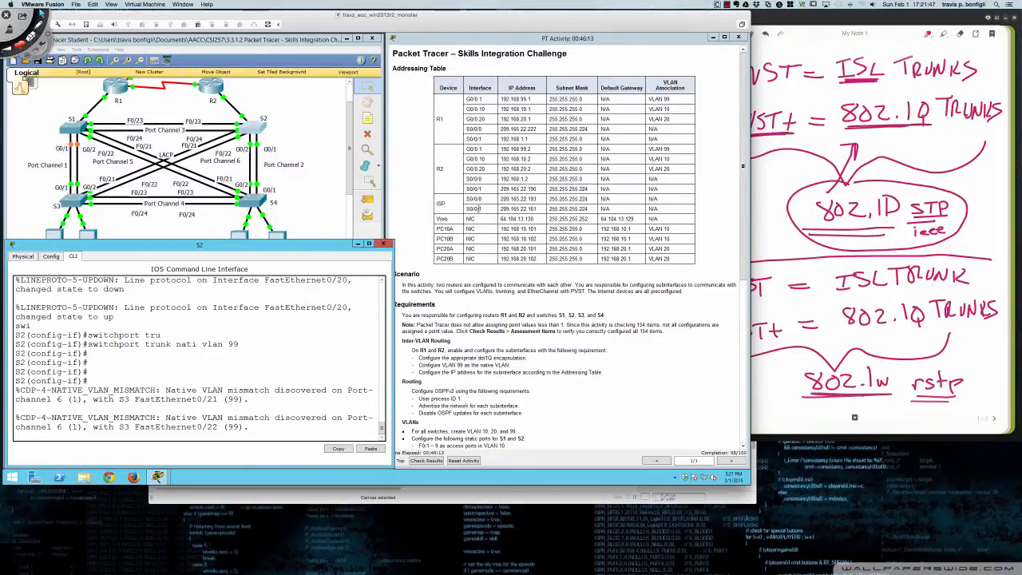
pyautogui.scroll(-1, 479, 225)
pyautogui.scroll(-7, 477, 224)
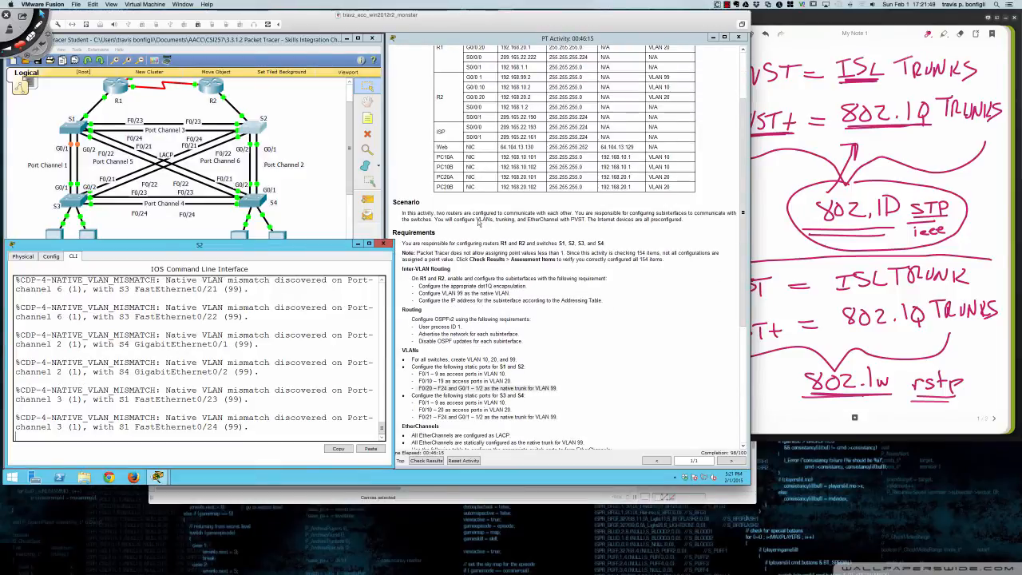
pyautogui.scroll(-3, 479, 223)
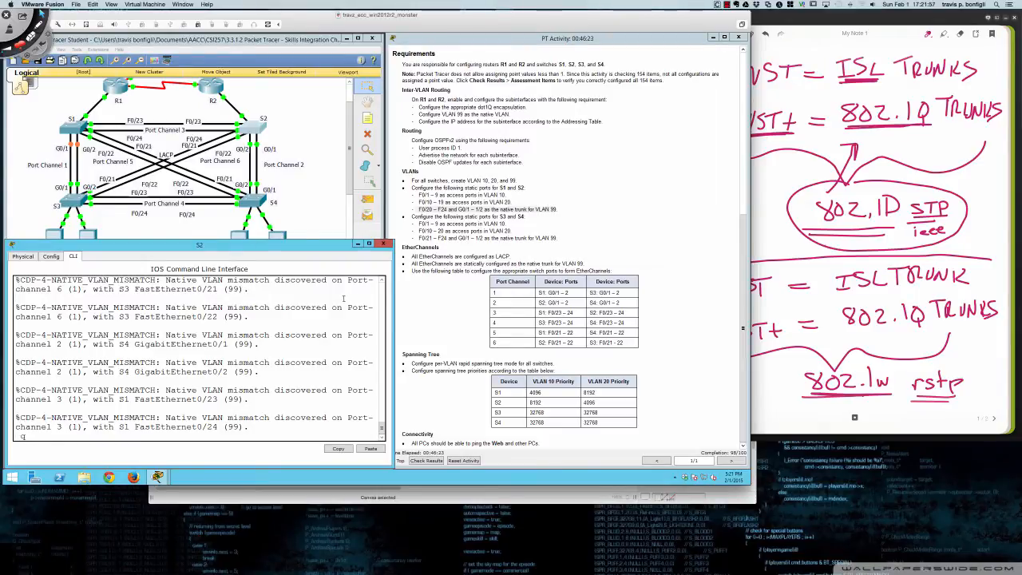
pyautogui.press('Return')
pyautogui.press('Return')
pyautogui.press('Return')
pyautogui.press('Return')
pyautogui.press('Return')
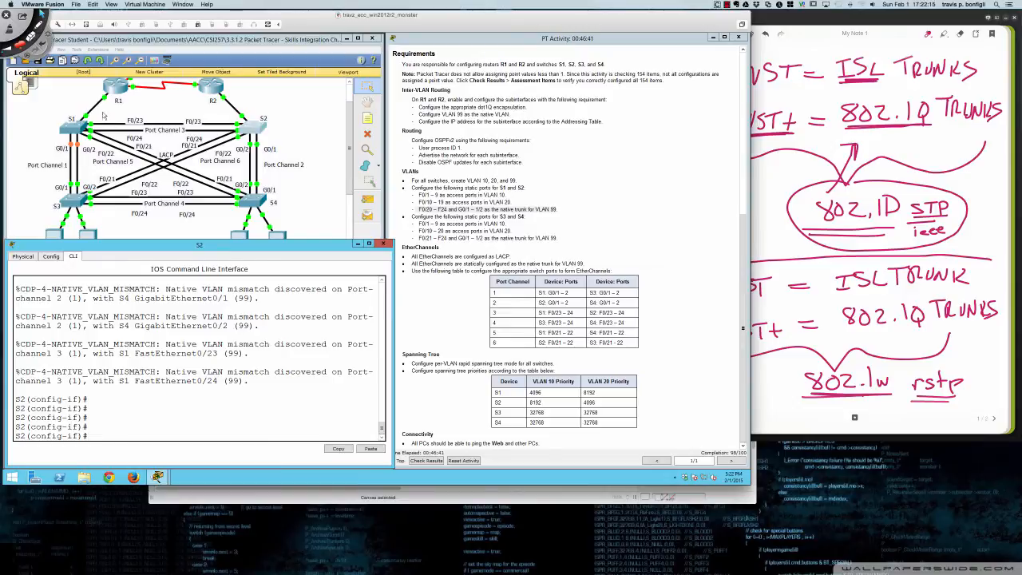
# Review the S1 and S2 port requirements and check the activity's assessment items for incorrect entries
pyautogui.click(460, 205)
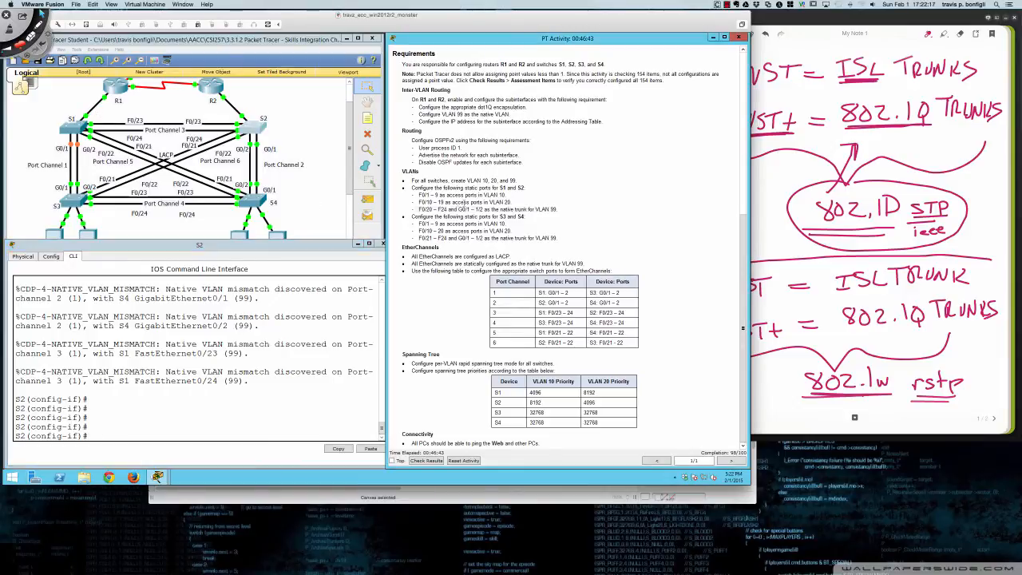
pyautogui.moveTo(410, 202); pyautogui.dragTo(561, 209)
pyautogui.click(508, 209)
pyautogui.click(428, 459)
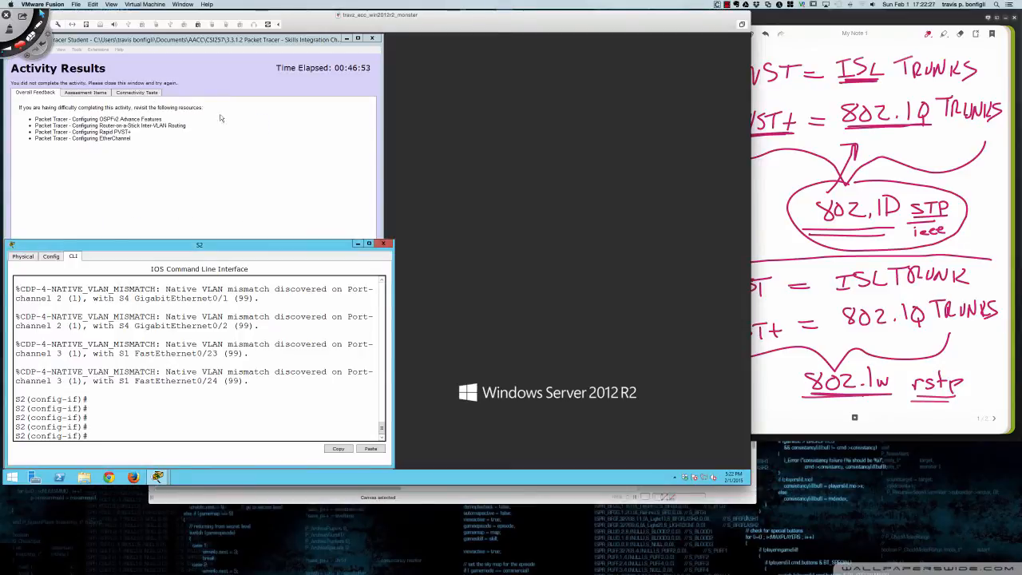
pyautogui.click(86, 93)
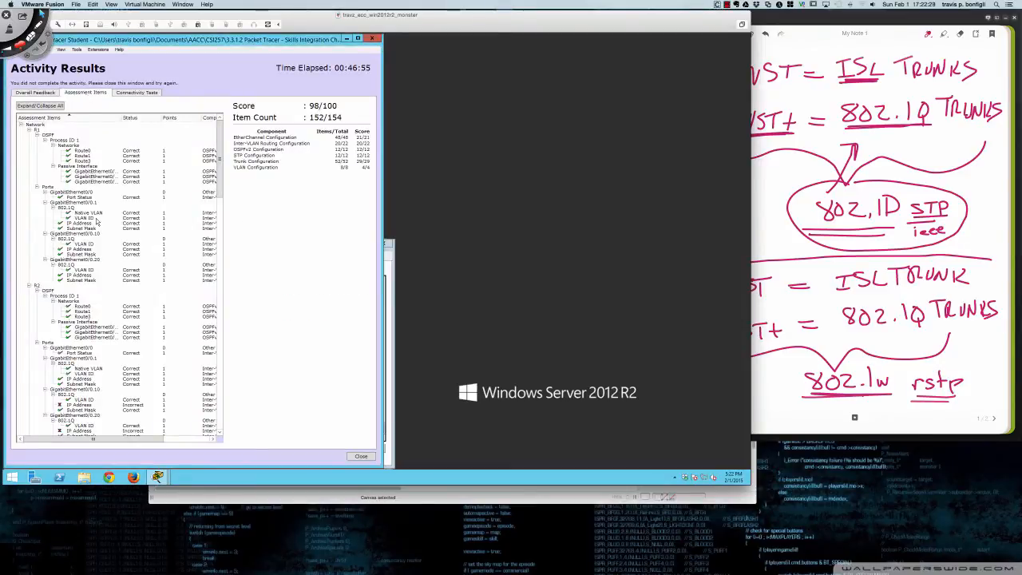
pyautogui.scroll(-6, 96, 222)
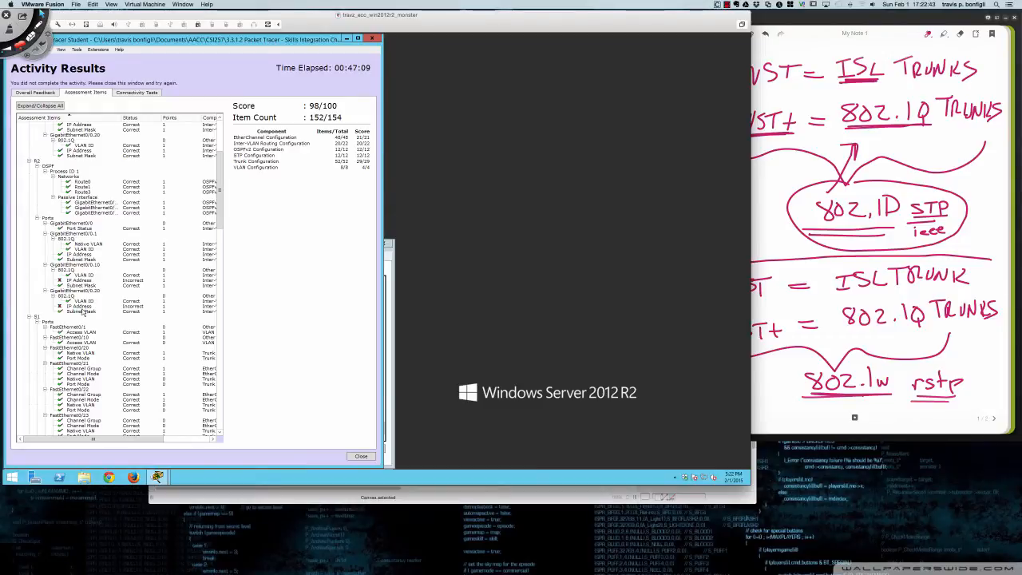
pyautogui.scroll(8, 113, 321)
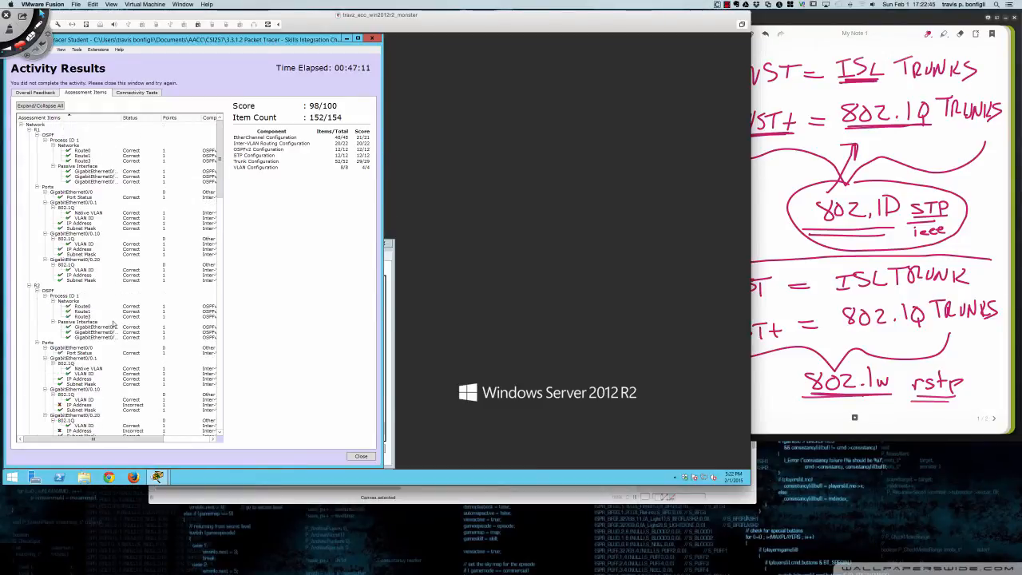
pyautogui.click(372, 39)
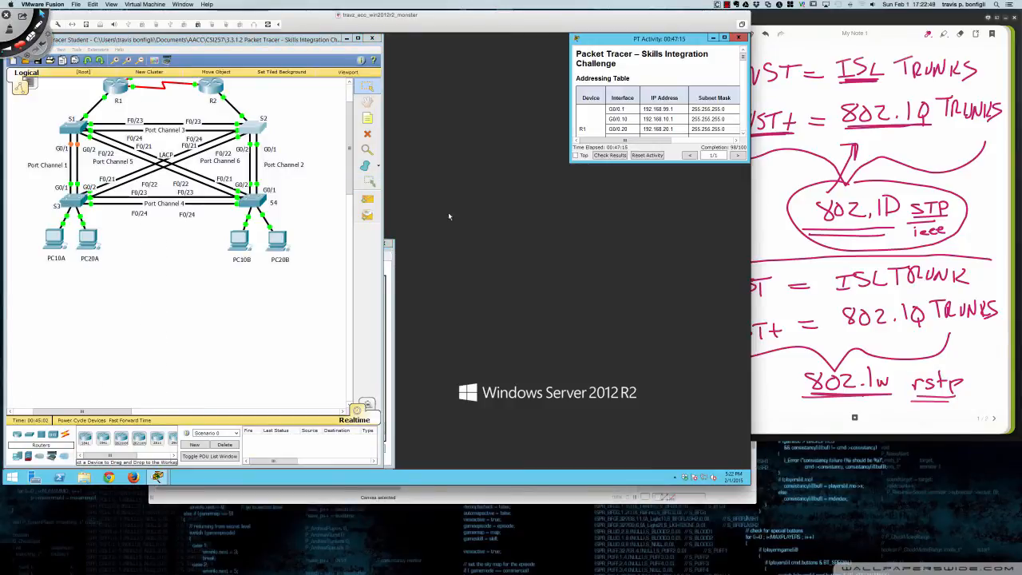
# Enlarge the activity instructions to show the full addressing table and enter privileged EXEC mode on R2
pyautogui.moveTo(572, 160); pyautogui.dragTo(388, 470)
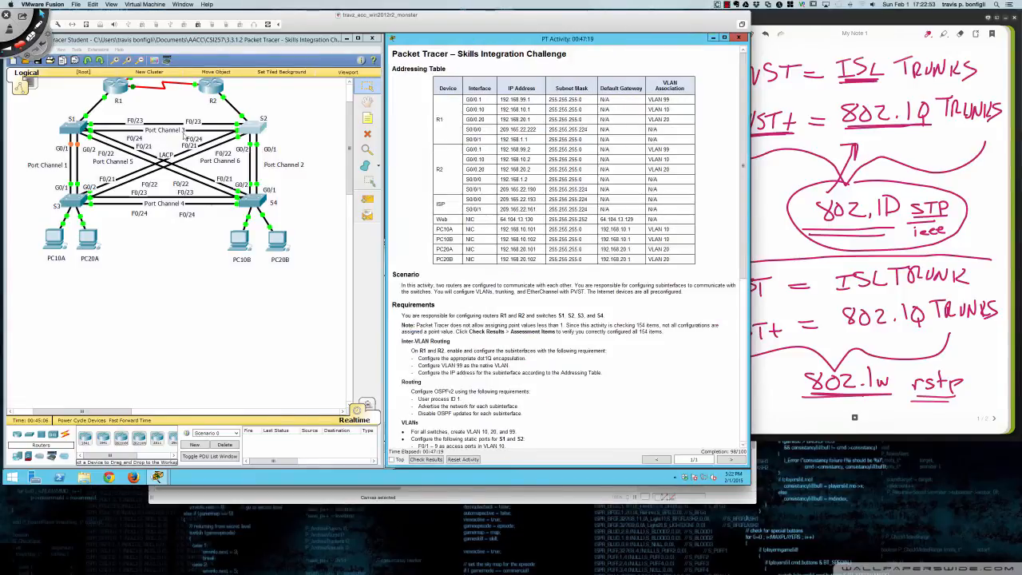
pyautogui.scroll(2, 185, 137)
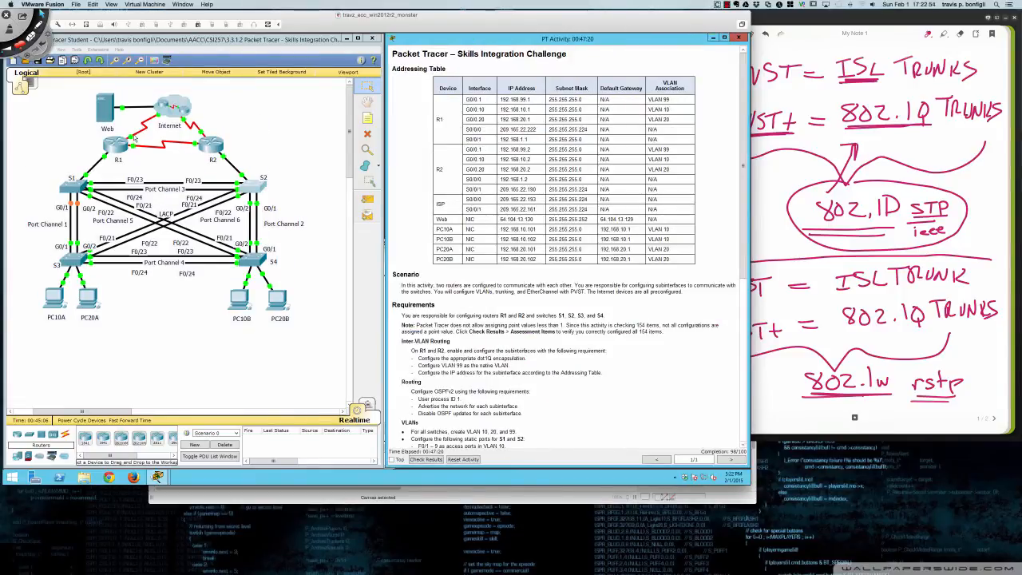
pyautogui.click(211, 147)
pyautogui.press('Return')
pyautogui.press('Return')
pyautogui.press('Return')
pyautogui.press('Return')
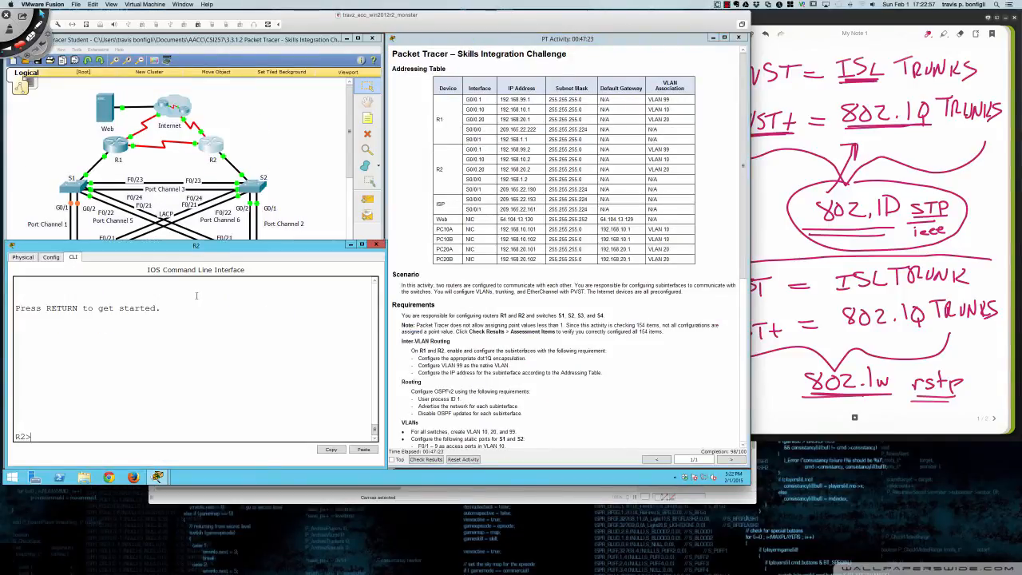
pyautogui.write('en')
pyautogui.press('Return')
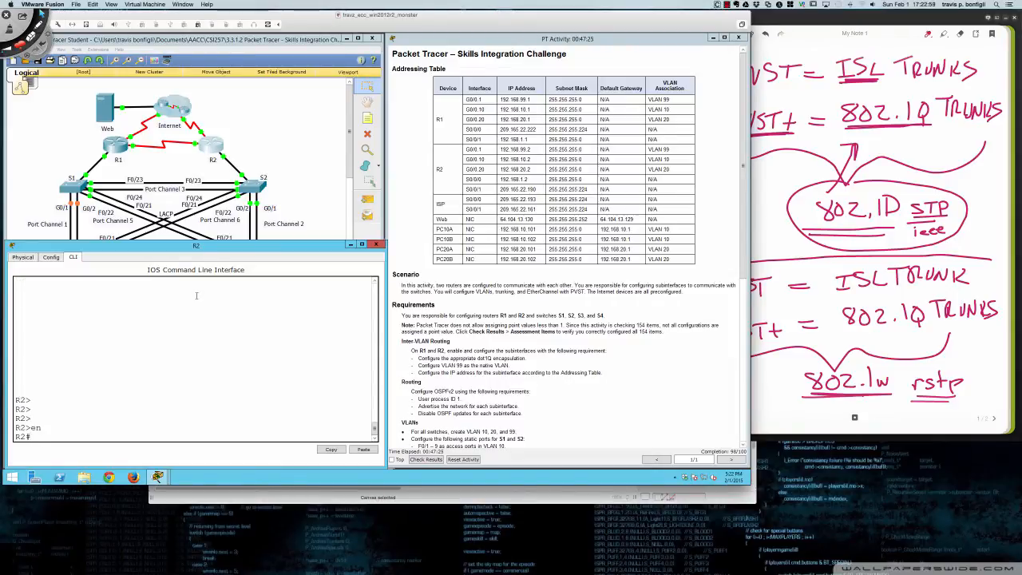
# Display R2's running configuration and examine the IP addresses of its GigabitEthernet0/0 subinterfaces
pyautogui.write('sh run')
pyautogui.press('Return')
pyautogui.press('space')
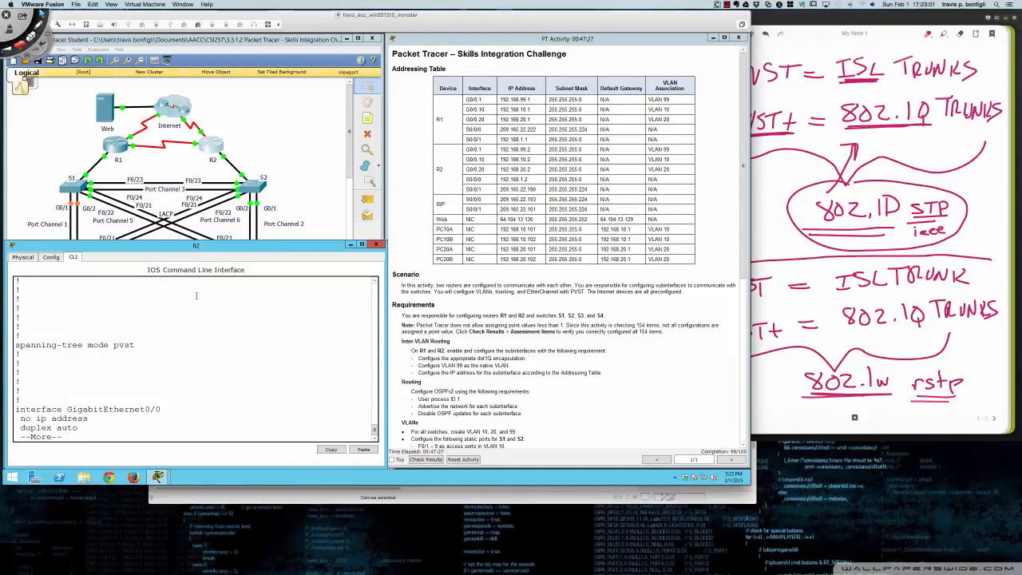
pyautogui.press('Return')
pyautogui.press('Return')
pyautogui.press('Return')
pyautogui.press('Return')
pyautogui.press('Return')
pyautogui.press('Return')
pyautogui.press('Return')
pyautogui.press('Return')
pyautogui.press('Return')
pyautogui.press('Return')
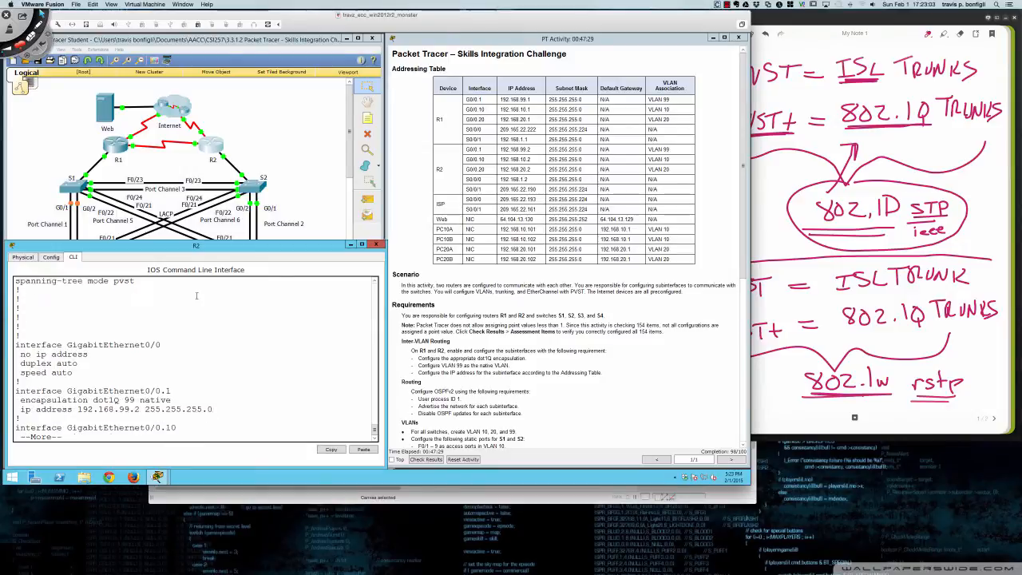
pyautogui.press('Return')
pyautogui.press('Return')
pyautogui.press('Return')
pyautogui.press('Return')
pyautogui.press('Return')
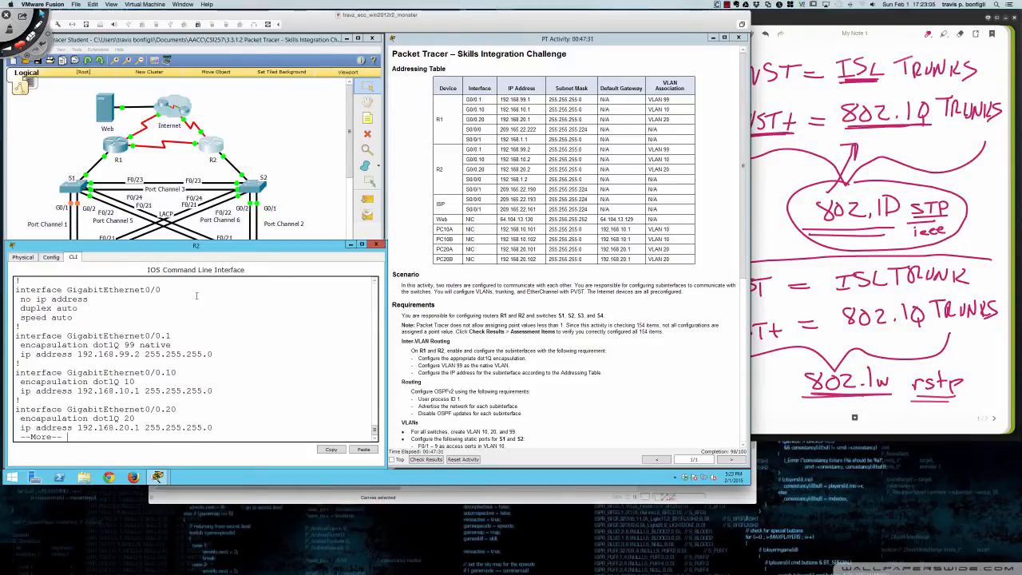
pyautogui.press('q')
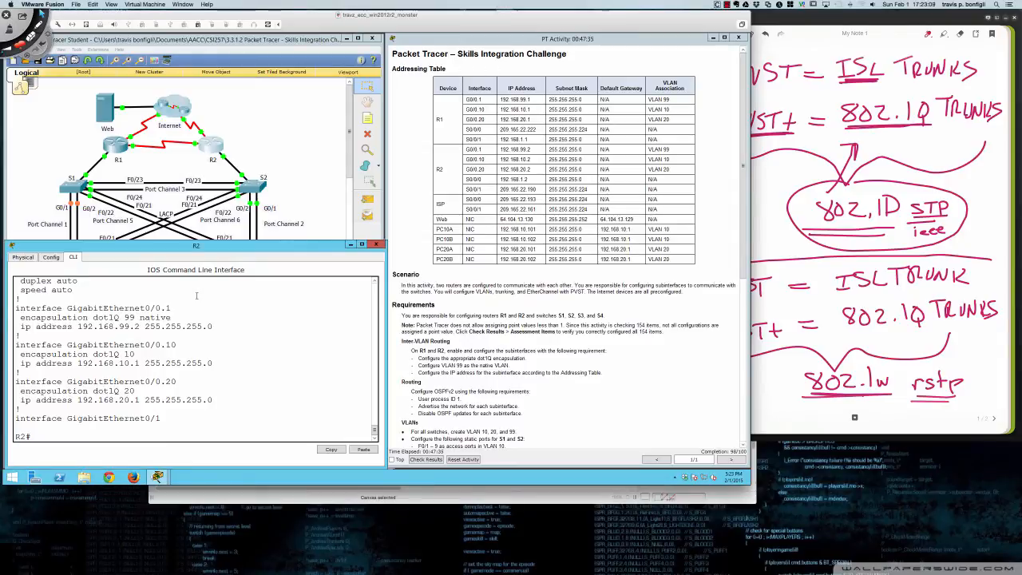
# Set the IP address of R2's GigabitEthernet0/0.10 subinterface to 192.168.10.2 with mask 255.255.255.0
pyautogui.write('conf t')
pyautogui.press('Return')
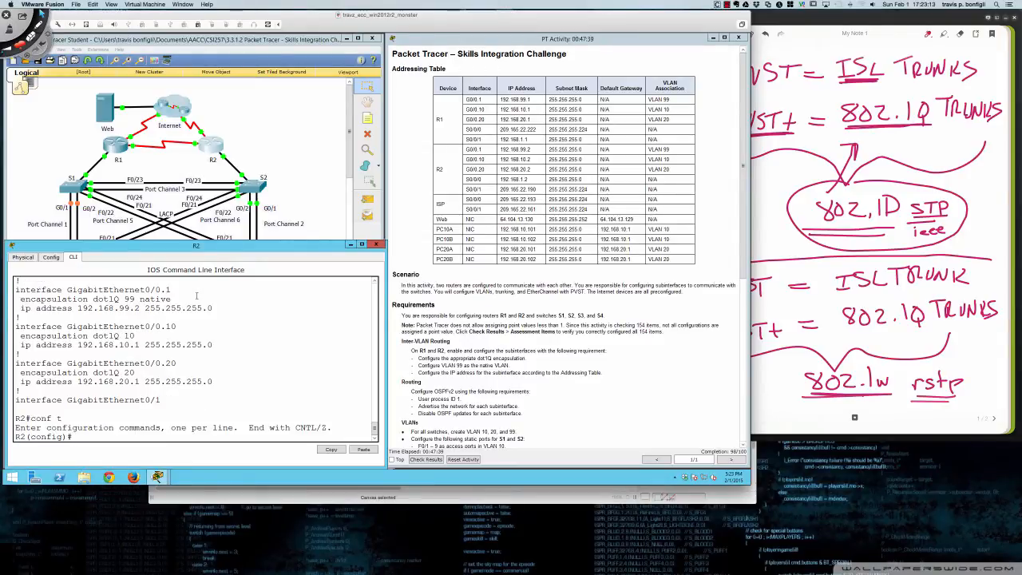
pyautogui.write('int gi0/0.10')
pyautogui.press('Return')
pyautogui.write('ip add')
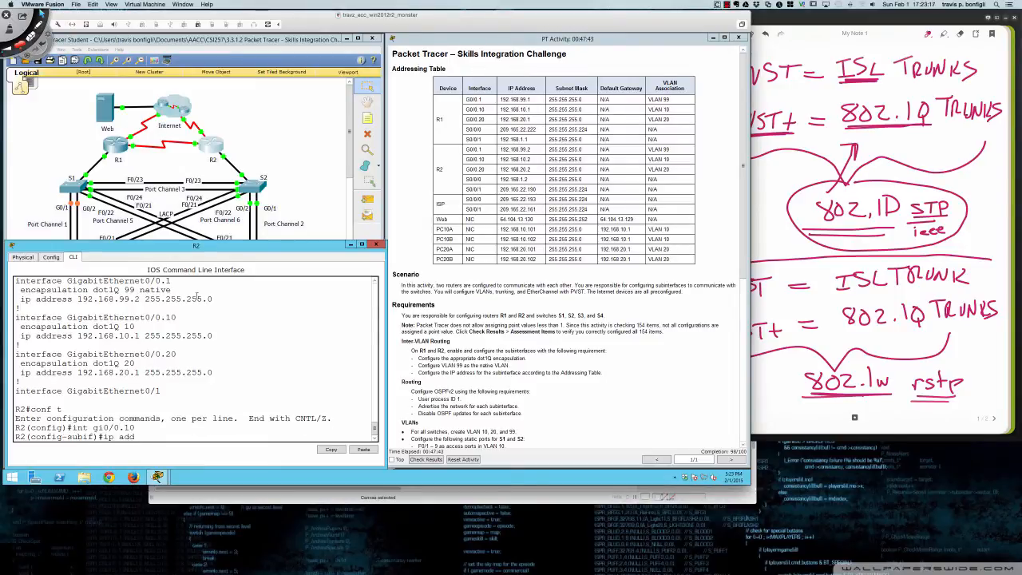
pyautogui.write(' 192.168.10.2 255.255.255.0')
pyautogui.press('Return')
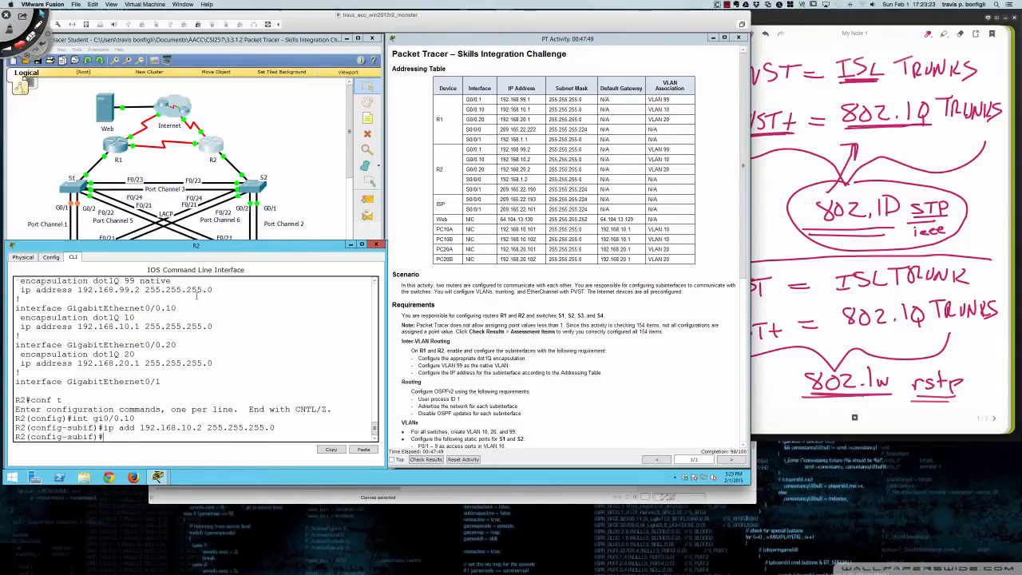
pyautogui.press('Return')
pyautogui.press('Return')
pyautogui.press('Return')
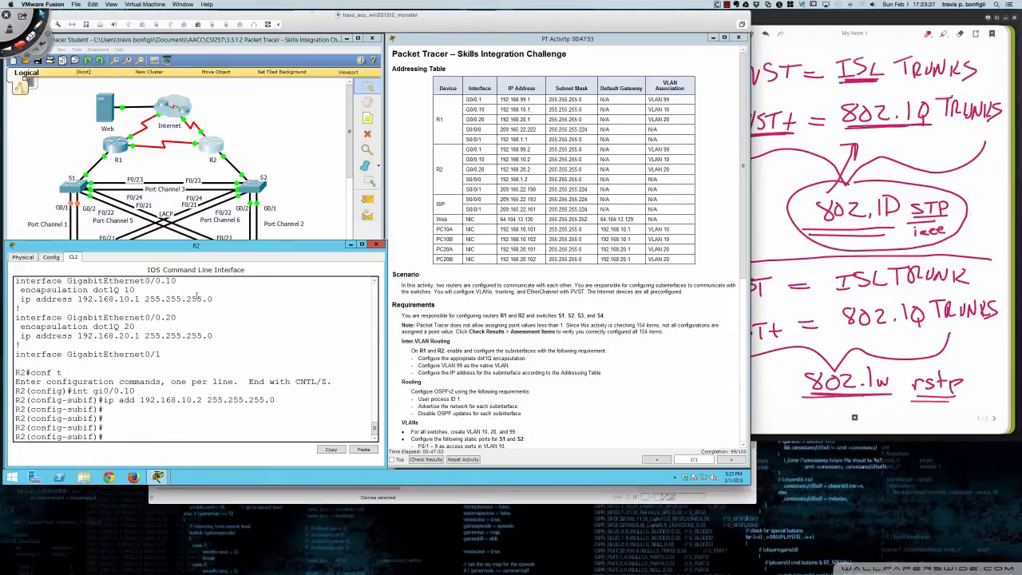
# Set the IP address of R2's GigabitEthernet0/0.20 subinterface to 192.168.20.2 with mask 255.255.255.0 and leave configuration mode
pyautogui.write('int gi0/0.20')
pyautogui.press('Return')
pyautogui.write('ip ad')
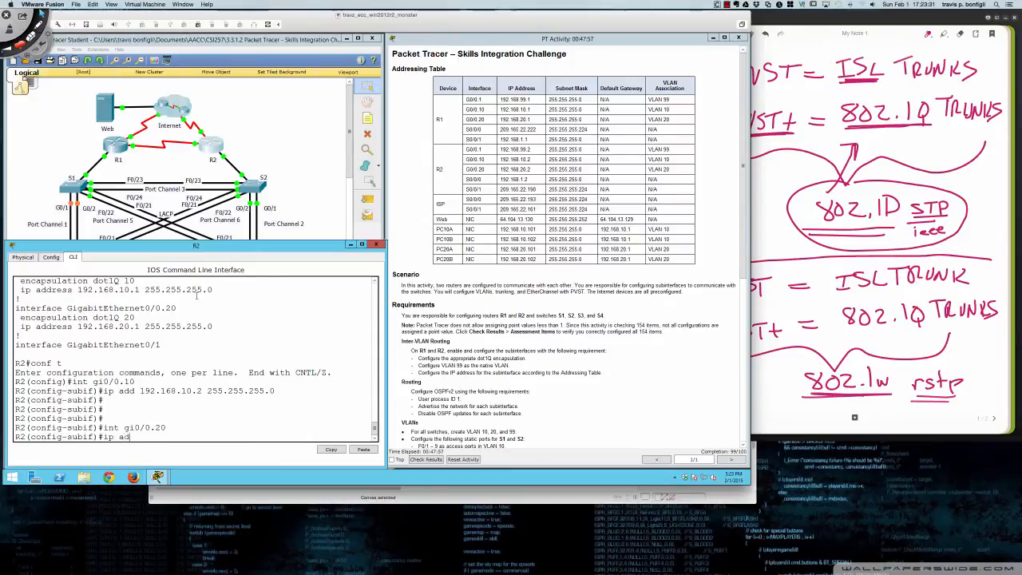
pyautogui.write('d 192.168.20.2 255.255.2')
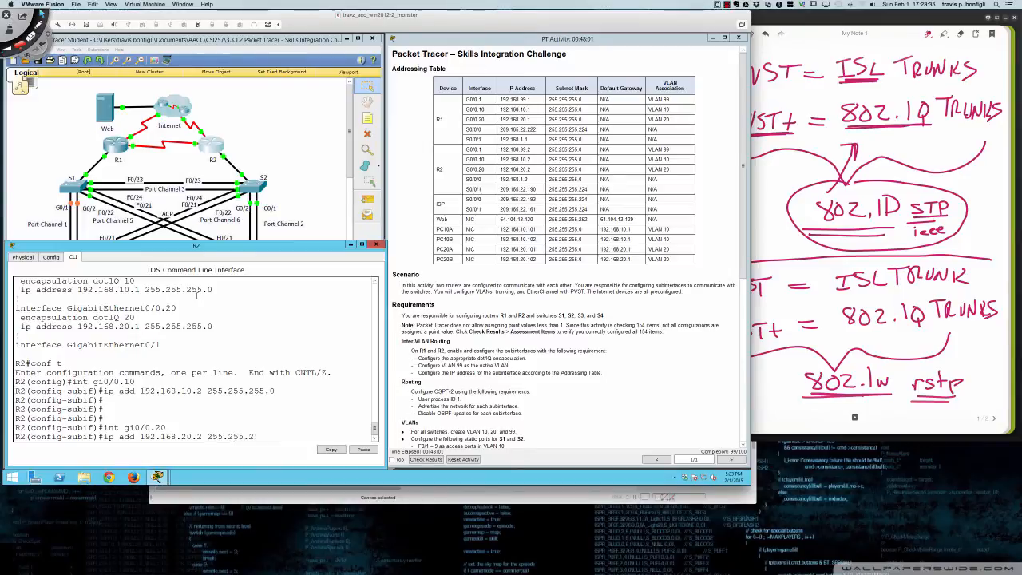
pyautogui.write('55.0')
pyautogui.press('Return')
pyautogui.press('Return')
pyautogui.press('Return')
pyautogui.press('Return')
pyautogui.press('Return')
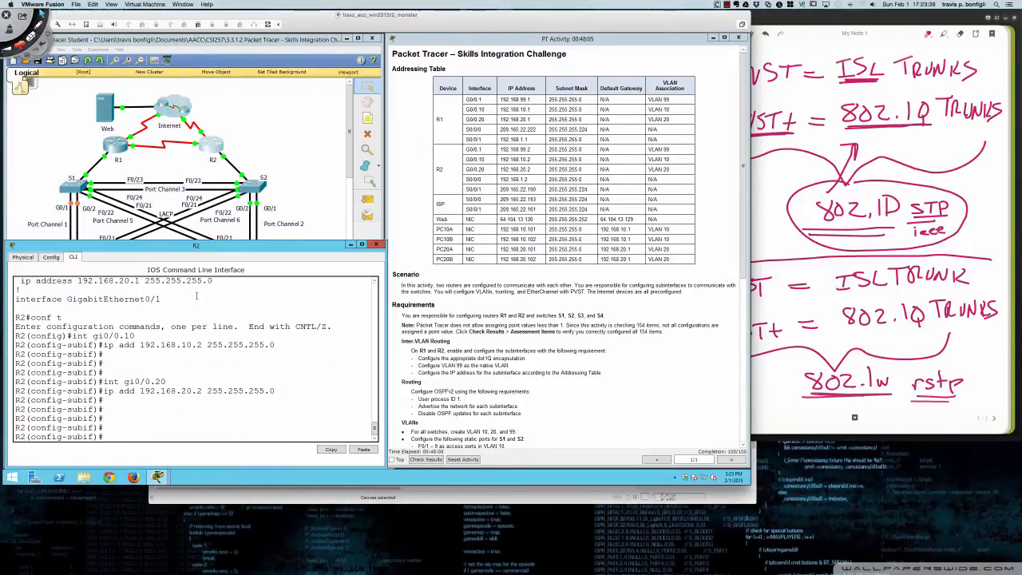
pyautogui.write('end')
pyautogui.press('Return')
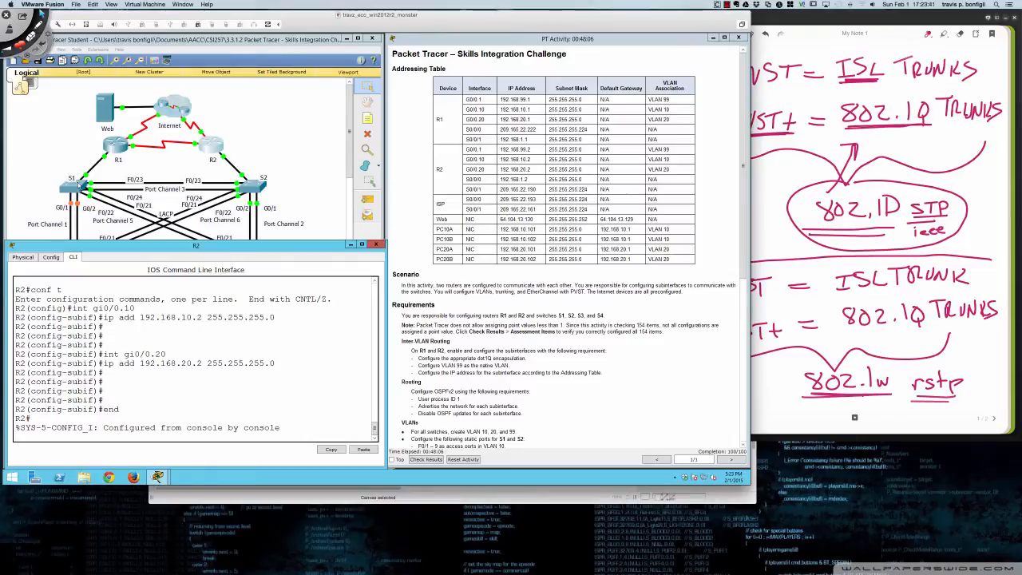
# Open S1's command line and return it to privileged EXEC mode with "end"
pyautogui.click(80, 187)
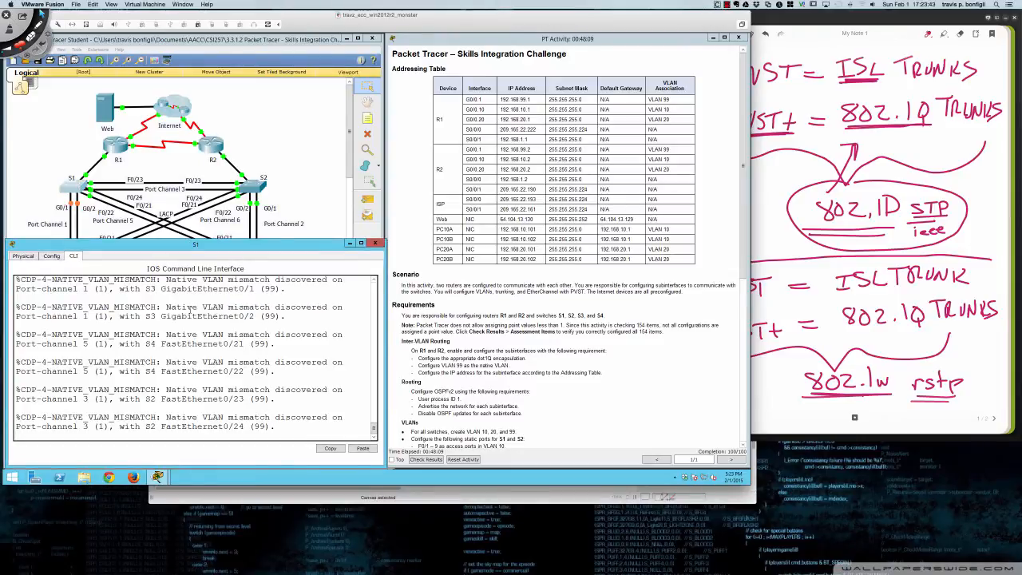
pyautogui.press('Return')
pyautogui.press('Return')
pyautogui.press('Return')
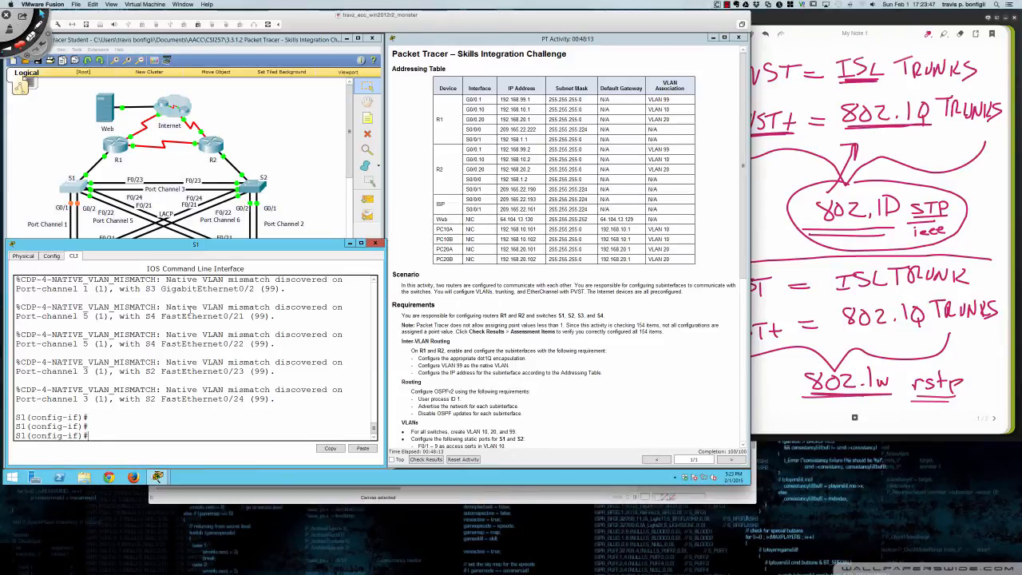
pyautogui.press('Return')
pyautogui.press('Return')
pyautogui.write('en')
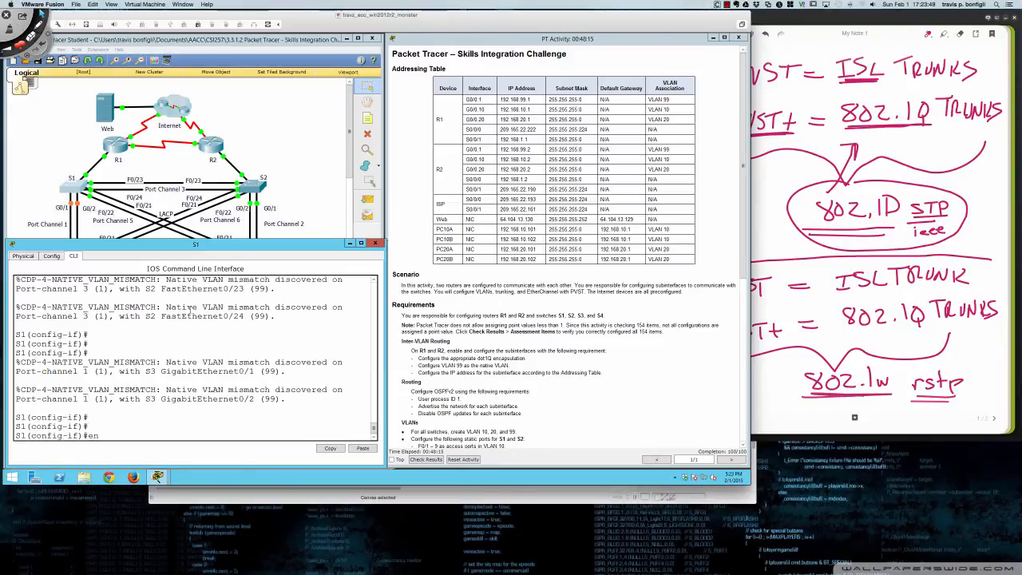
pyautogui.press('Return')
pyautogui.write('end')
pyautogui.press('Return')
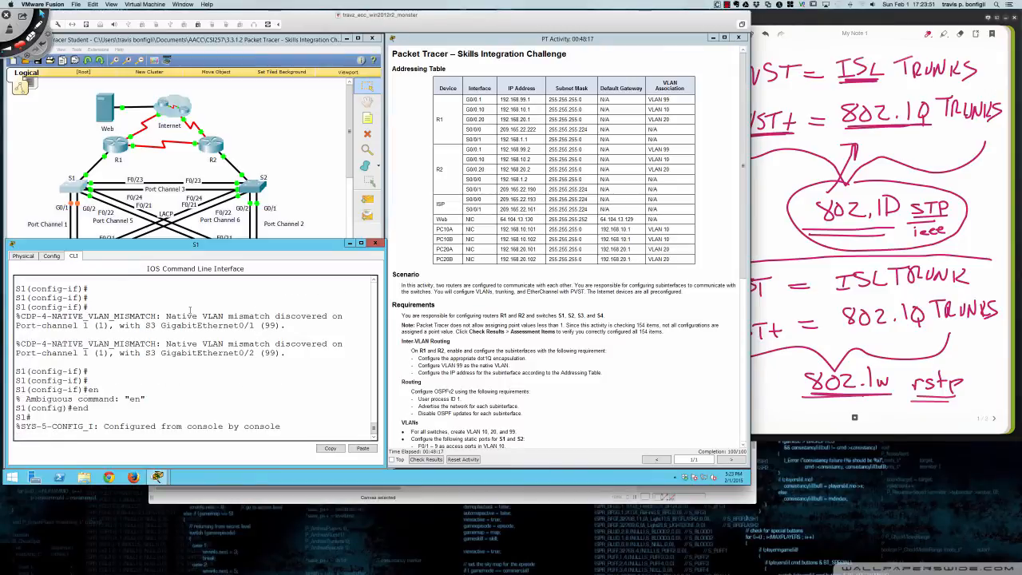
# Save S1's running configuration with "wri mem"
pyautogui.press('Return')
pyautogui.press('Return')
pyautogui.press('Return')
pyautogui.write('wri mem')
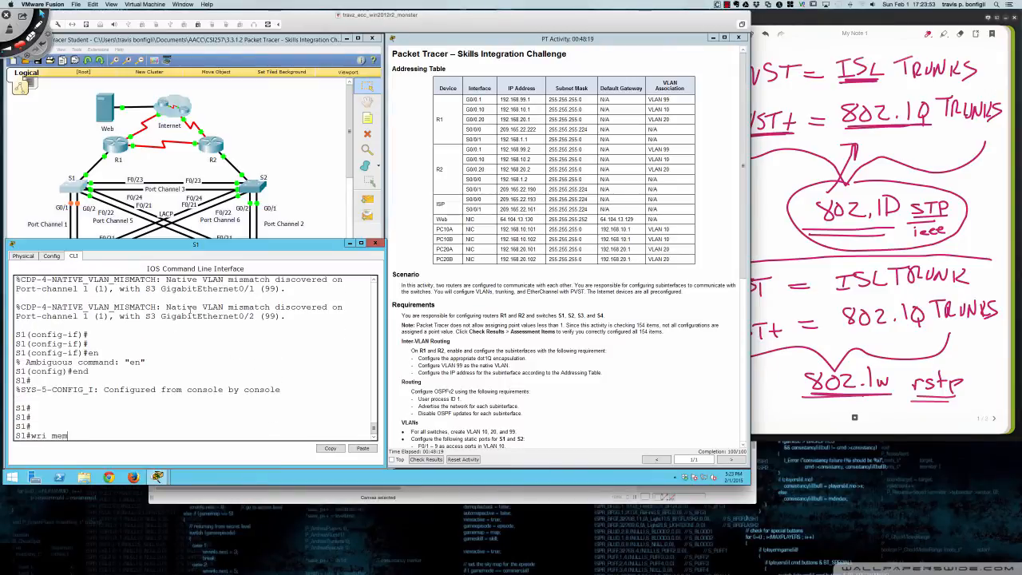
pyautogui.press('Return')
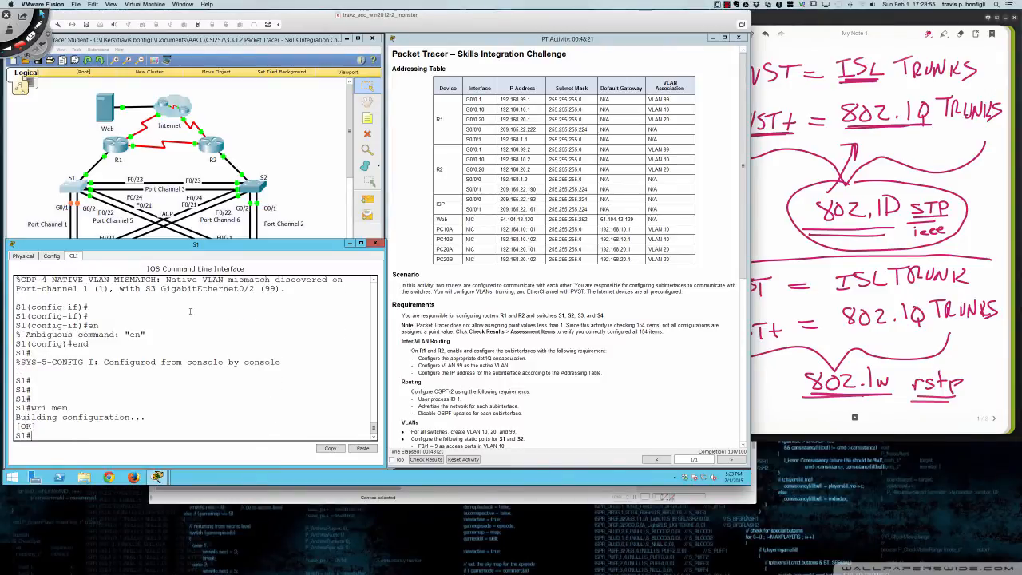
# Restart S1 with the "reload" command and confirm the reload
pyautogui.press('Return')
pyautogui.press('Return')
pyautogui.write('reload')
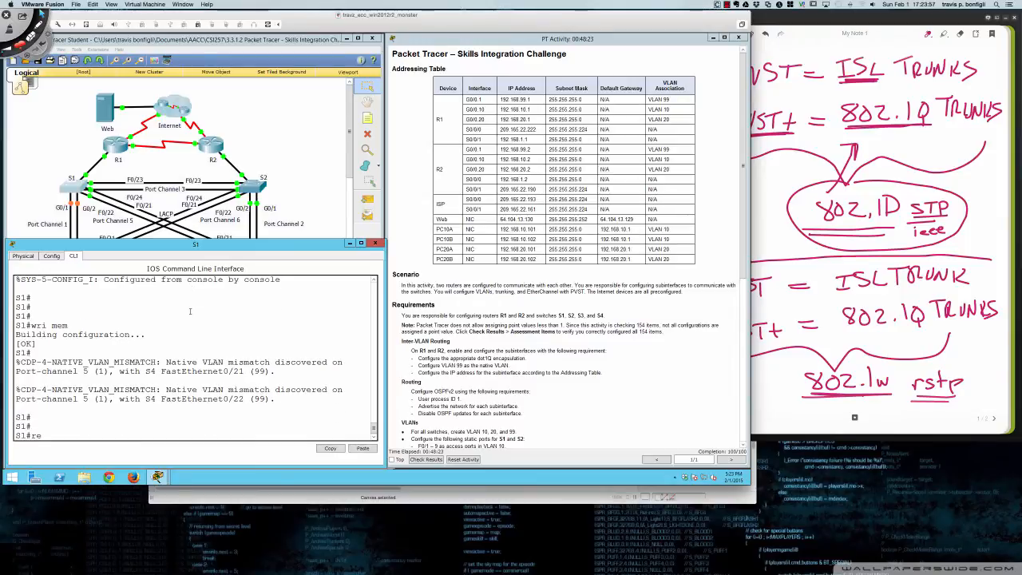
pyautogui.press('Return')
pyautogui.press('Return')
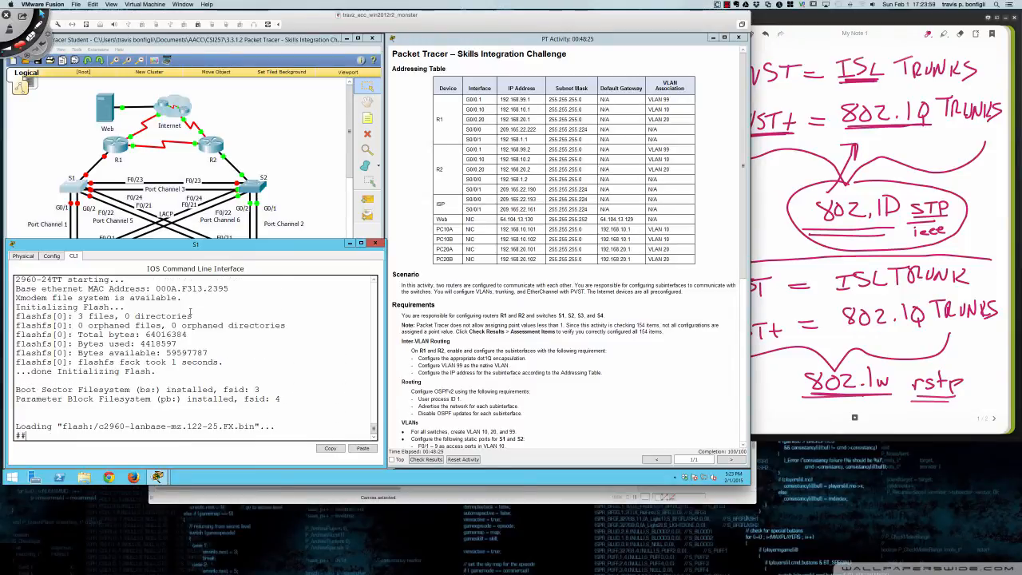
# Open S2's command line and return it to privileged EXEC mode with "end"
pyautogui.click(250, 186)
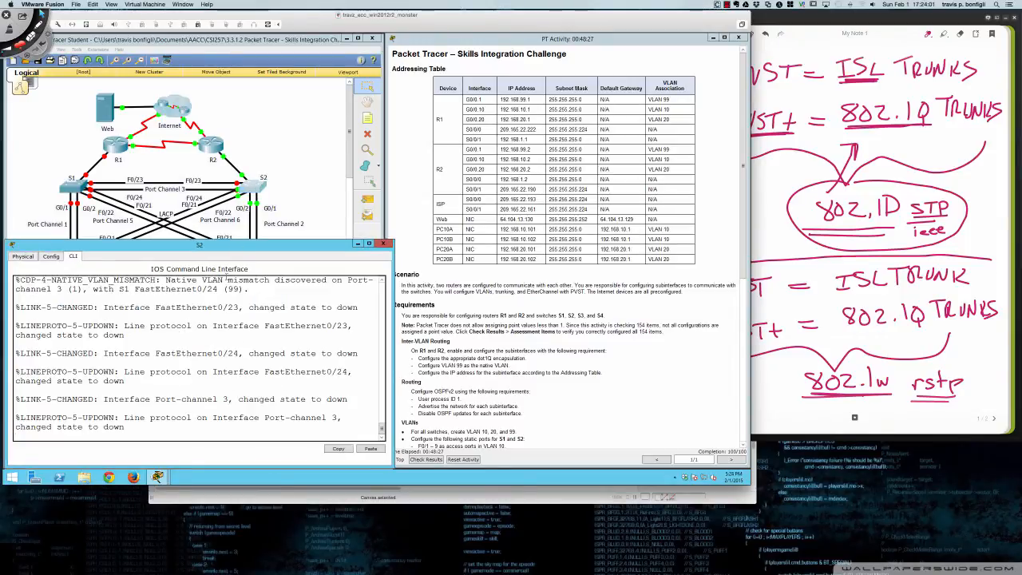
pyautogui.press('Return')
pyautogui.press('Return')
pyautogui.press('Return')
pyautogui.press('Return')
pyautogui.press('Return')
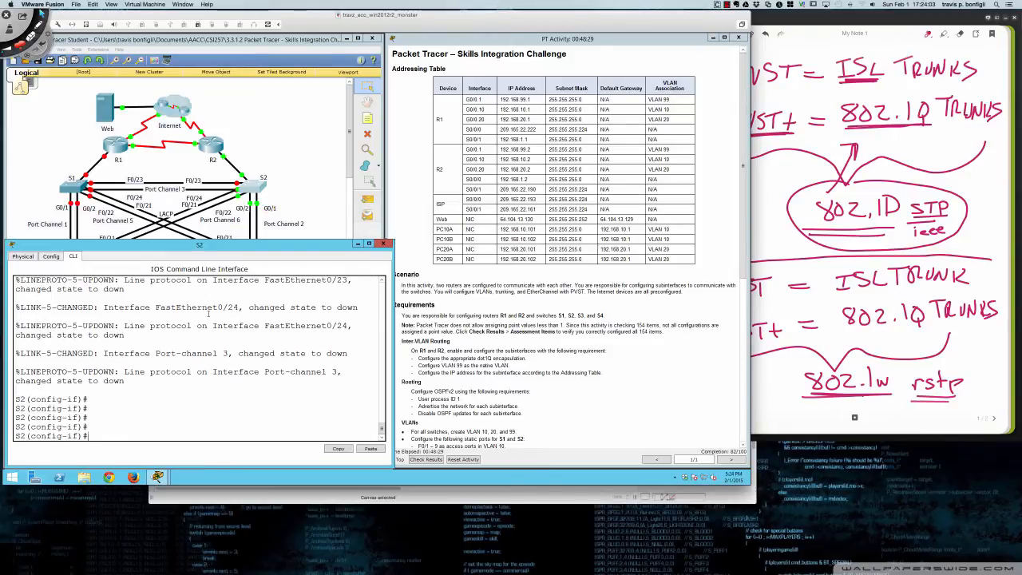
pyautogui.write('end')
pyautogui.press('Return')
# Save S2's running configuration with "wri mem"
pyautogui.press('Return')
pyautogui.press('Return')
pyautogui.write('wri mem')
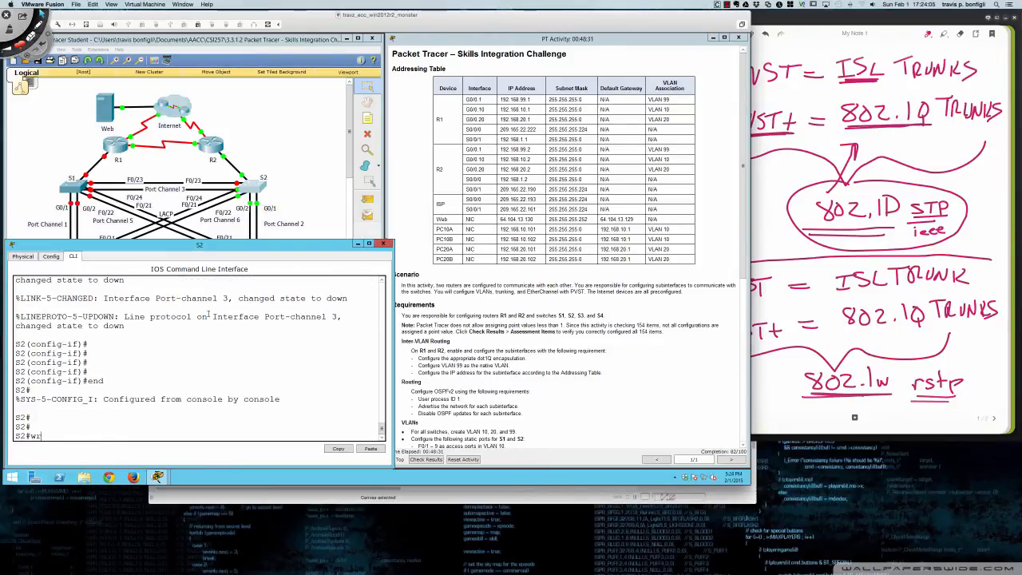
pyautogui.press('Return')
pyautogui.press('Return')
pyautogui.press('Return')
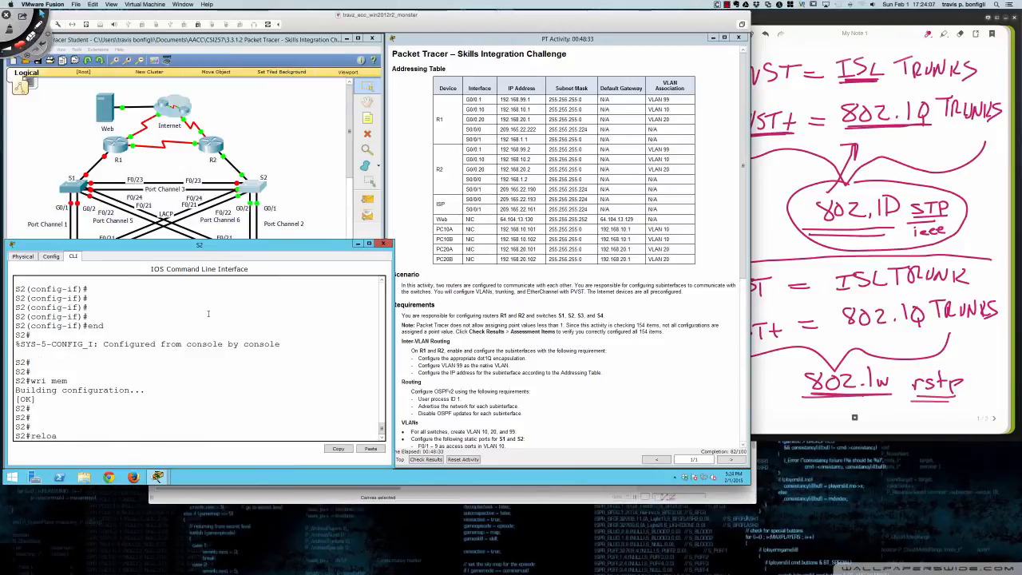
# Restart S2 with the "reload" command and confirm the reload
pyautogui.write('reload')
pyautogui.press('Return')
pyautogui.press('Return')
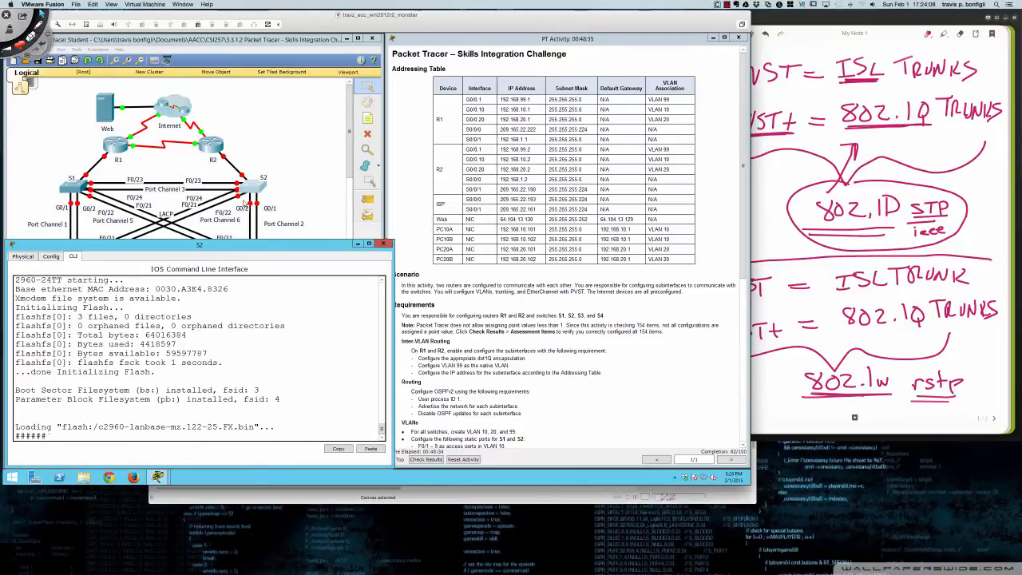
# Open S3's command line and return it to privileged EXEC mode with "end"
pyautogui.scroll(-2, 254, 206)
pyautogui.click(78, 213)
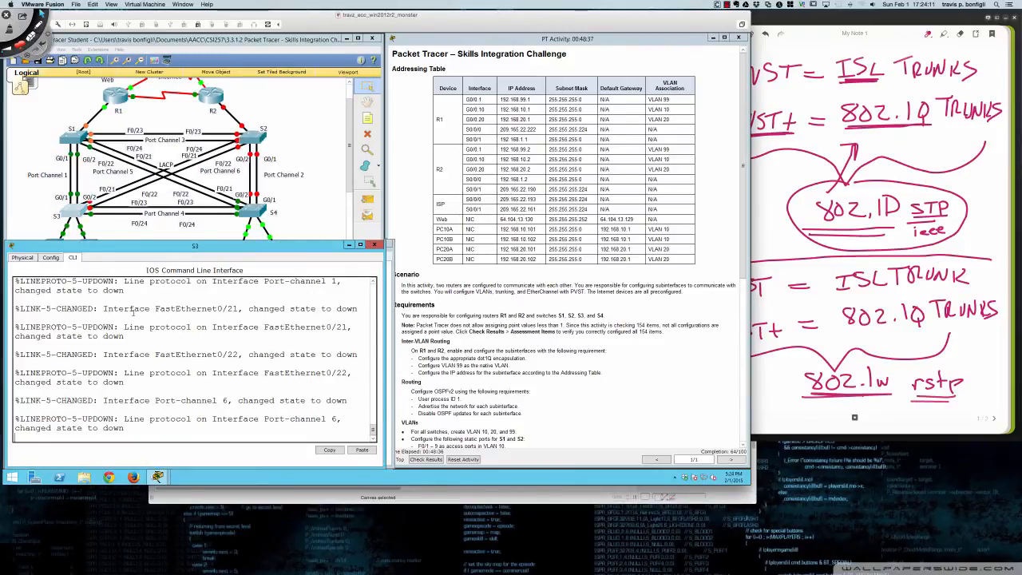
pyautogui.press('Return')
pyautogui.press('Return')
pyautogui.press('Return')
pyautogui.press('Return')
pyautogui.write('en')
pyautogui.press('Return')
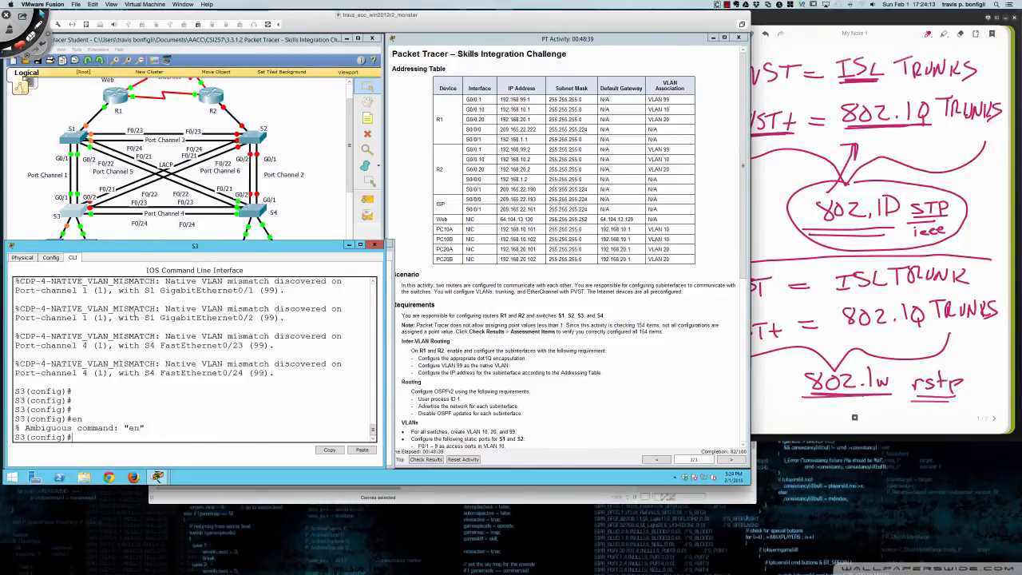
pyautogui.write('end')
pyautogui.press('Return')
# Save S3's running configuration with "wri mem" and restart the switch with "reload", confirming the reload
pyautogui.write('wri mem')
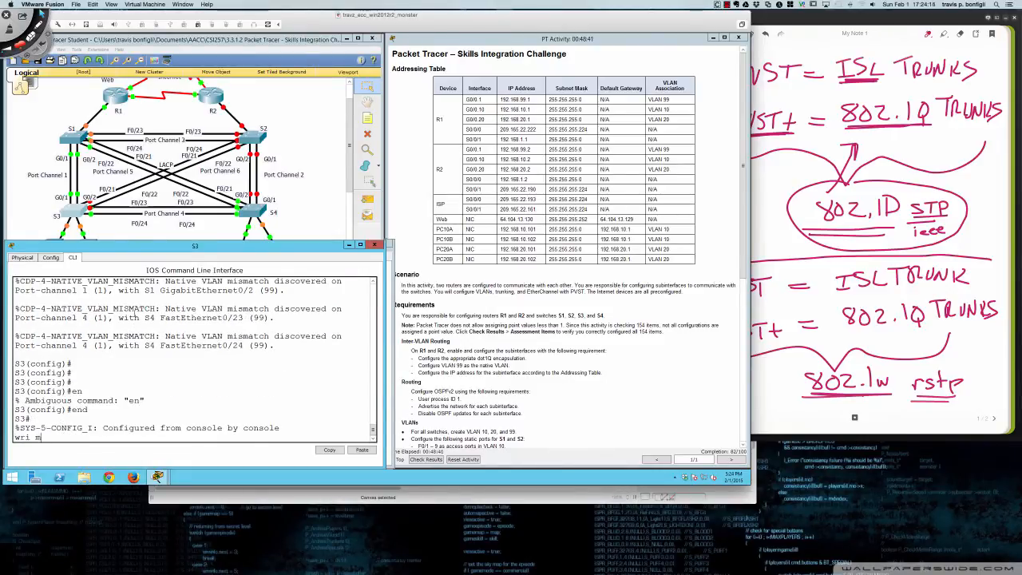
pyautogui.press('Return')
pyautogui.press('Return')
pyautogui.press('Return')
pyautogui.write('reload')
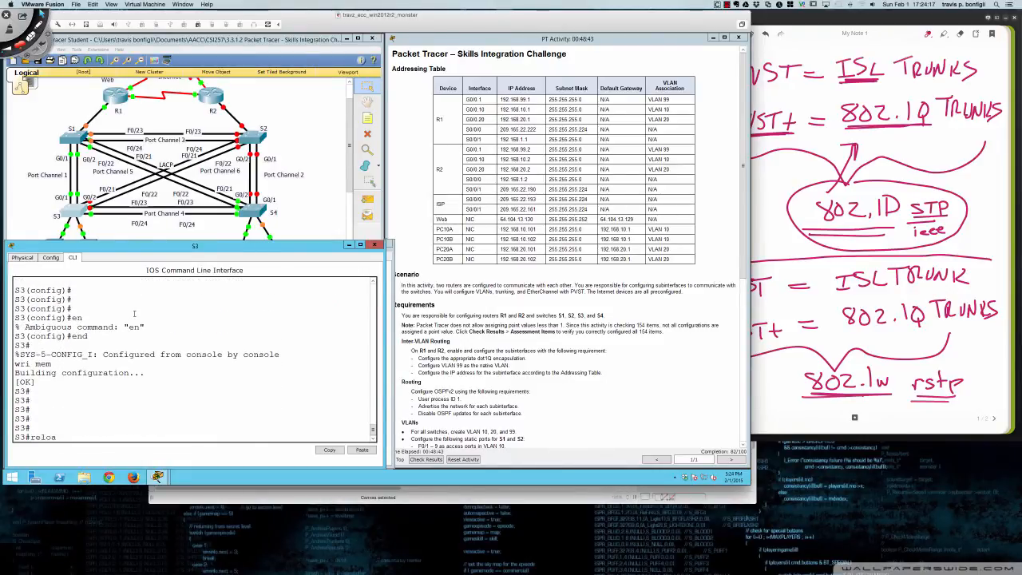
pyautogui.press('Return')
pyautogui.press('Return')
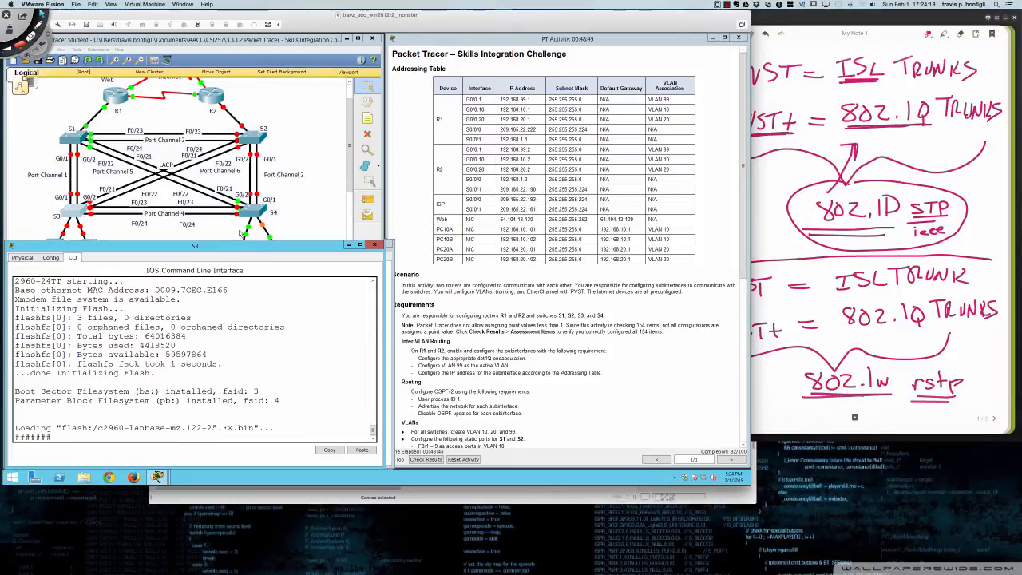
# Open S4's command line and return it to privileged EXEC mode with "end"
pyautogui.click(251, 211)
pyautogui.press('Return')
pyautogui.press('Return')
pyautogui.press('Return')
pyautogui.press('Return')
pyautogui.press('Return')
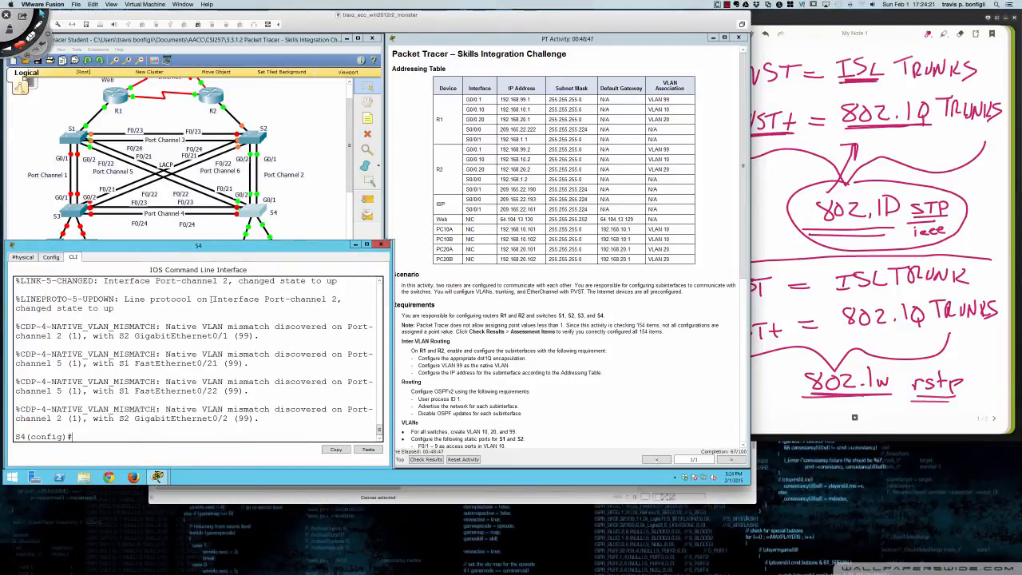
pyautogui.write('end')
pyautogui.press('Return')
pyautogui.press('Return')
pyautogui.press('Return')
pyautogui.press('Return')
pyautogui.press('Return')
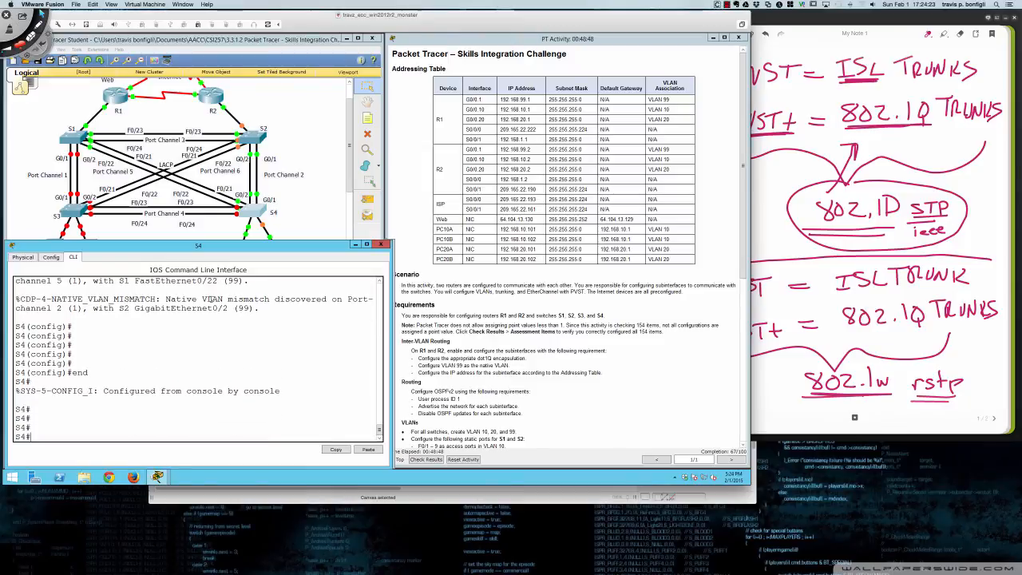
# Save S4's running configuration with "wri mem" and restart the switch, confirming the reload
pyautogui.write('wri mem')
pyautogui.press('Return')
pyautogui.press('Return')
pyautogui.press('Return')
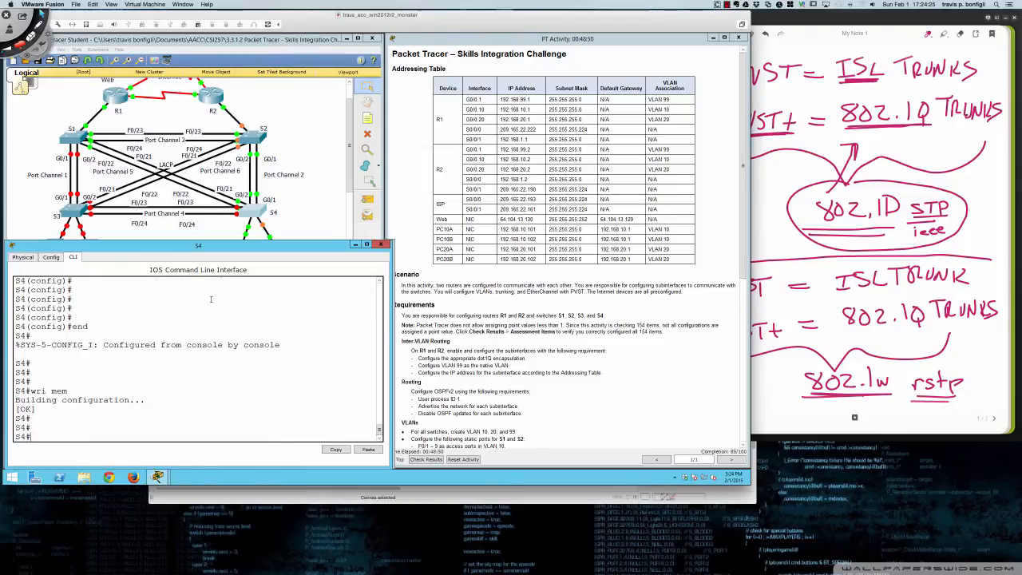
pyautogui.write('relo')
pyautogui.press('Return')
pyautogui.press('Return')
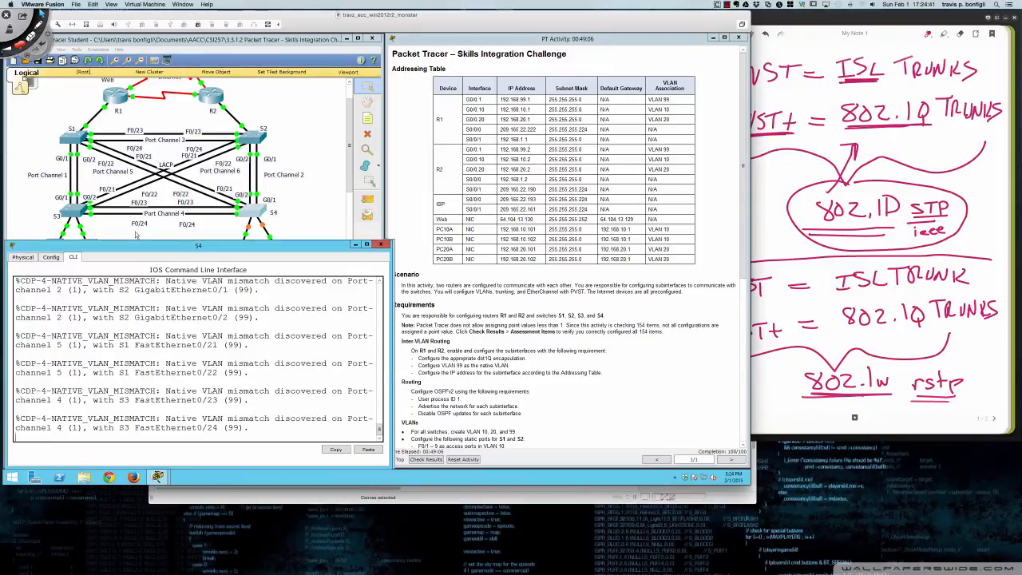
# Open the restarted S1's command line and enter privileged EXEC mode with "en"
pyautogui.click(70, 139)
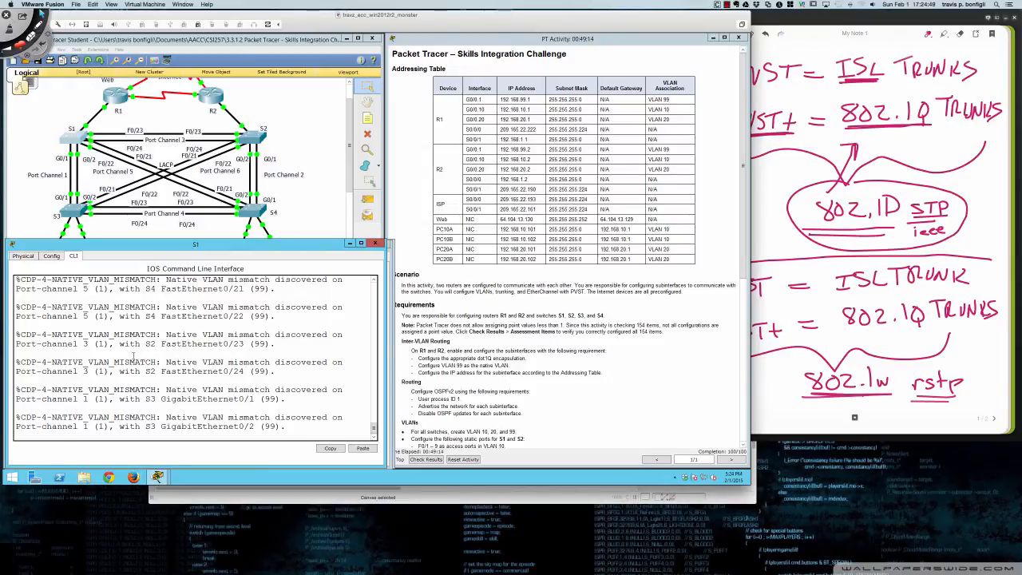
pyautogui.press('Return')
pyautogui.press('Return')
pyautogui.press('Return')
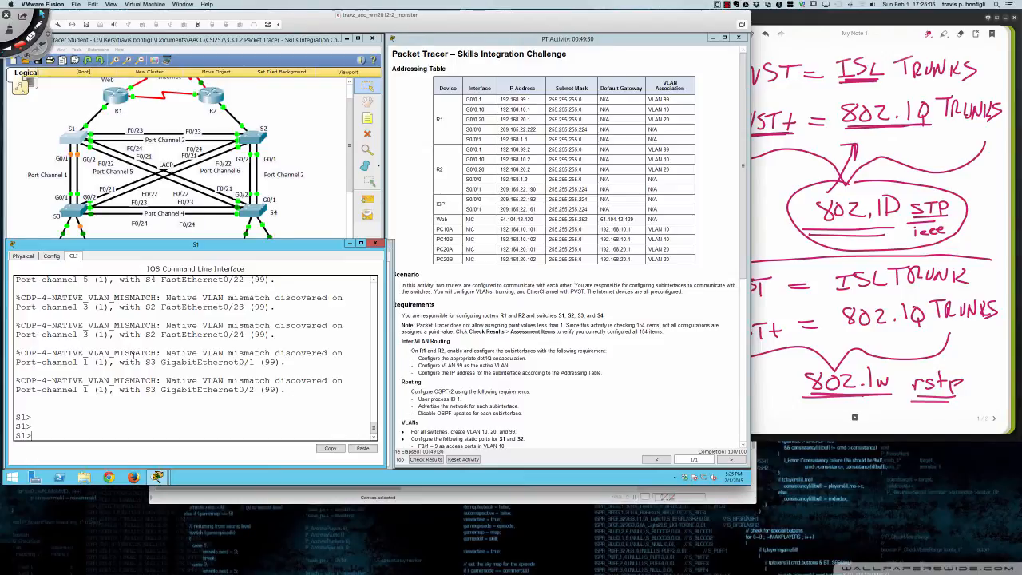
pyautogui.scroll(-5, 515, 357)
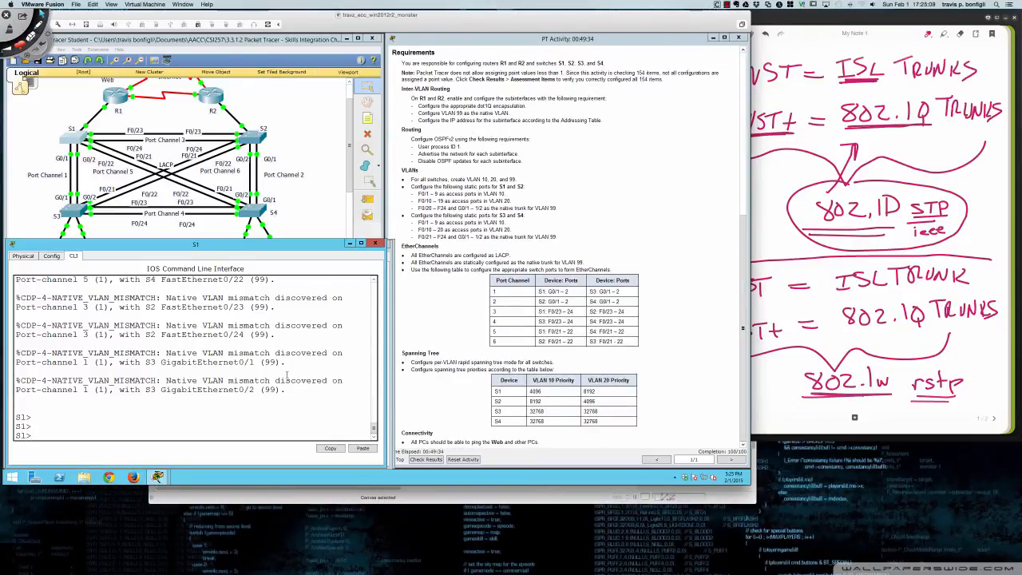
pyautogui.press('Return')
pyautogui.press('Return')
pyautogui.press('Return')
pyautogui.write('en')
pyautogui.press('Return')
pyautogui.press('Return')
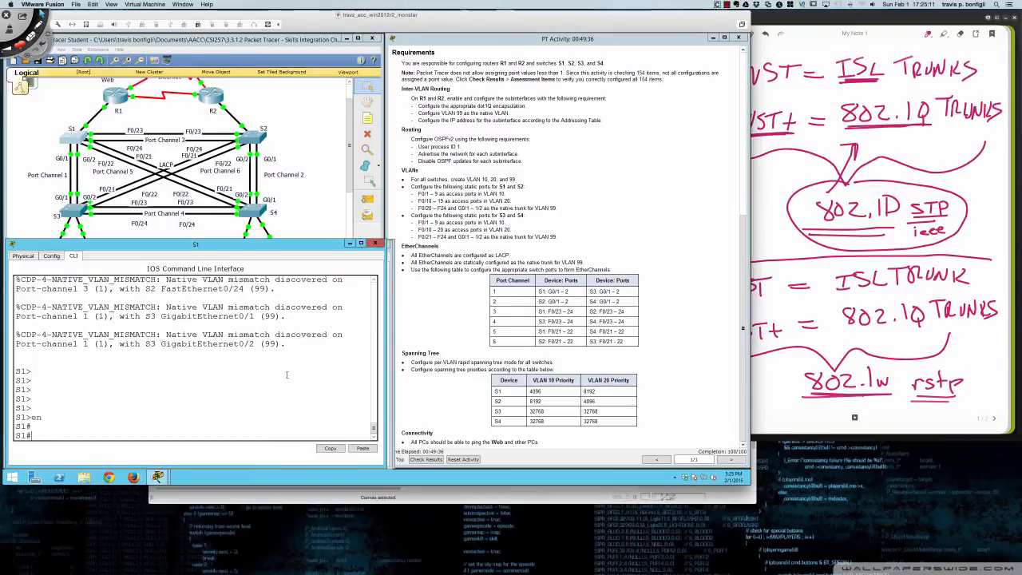
pyautogui.press('Return')
pyautogui.press('Return')
pyautogui.press('Return')
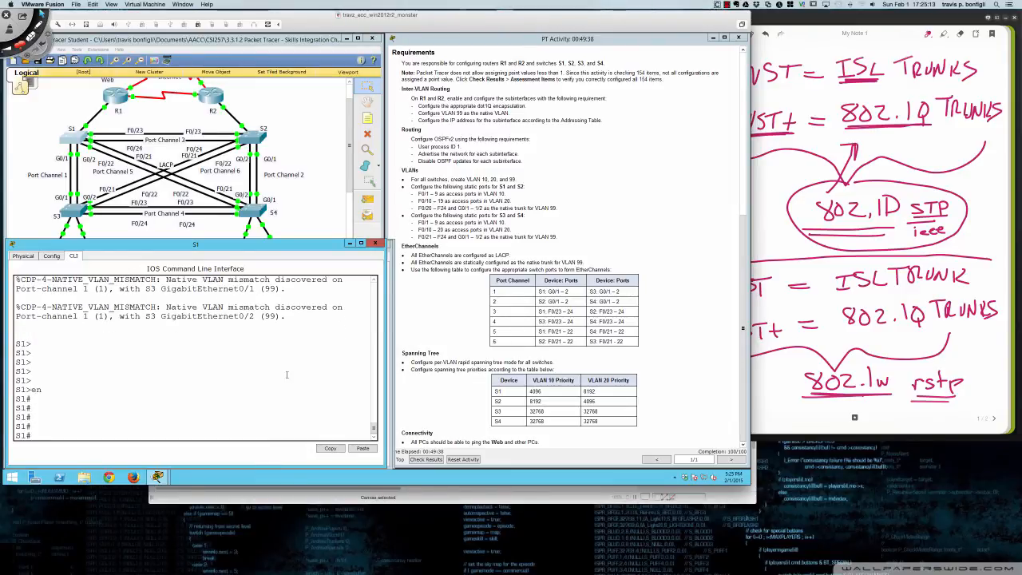
pyautogui.press('Return')
pyautogui.press('Return')
pyautogui.press('Return')
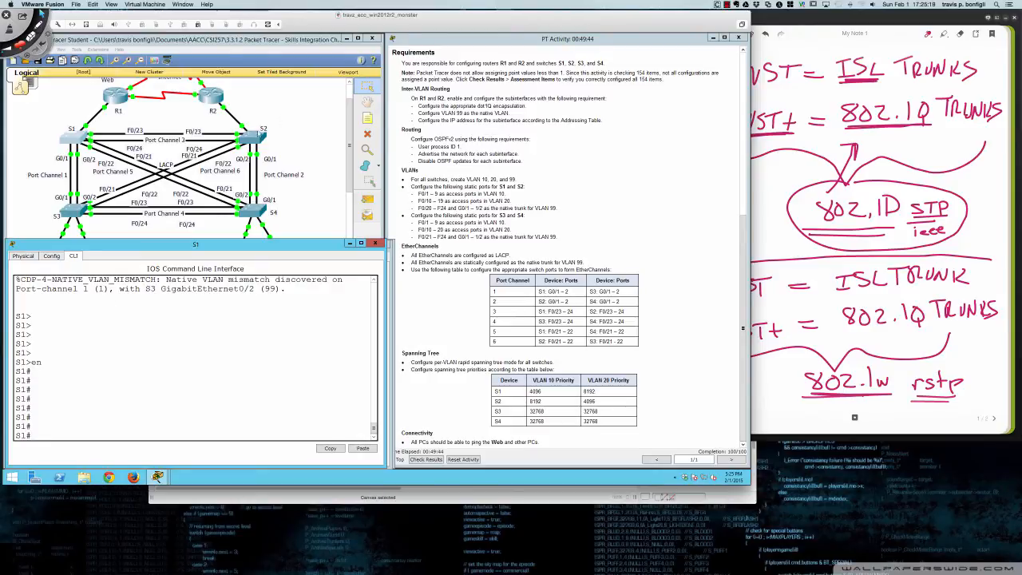
# Open the restarted S2's command line and enter privileged EXEC mode with "en"
pyautogui.click(252, 137)
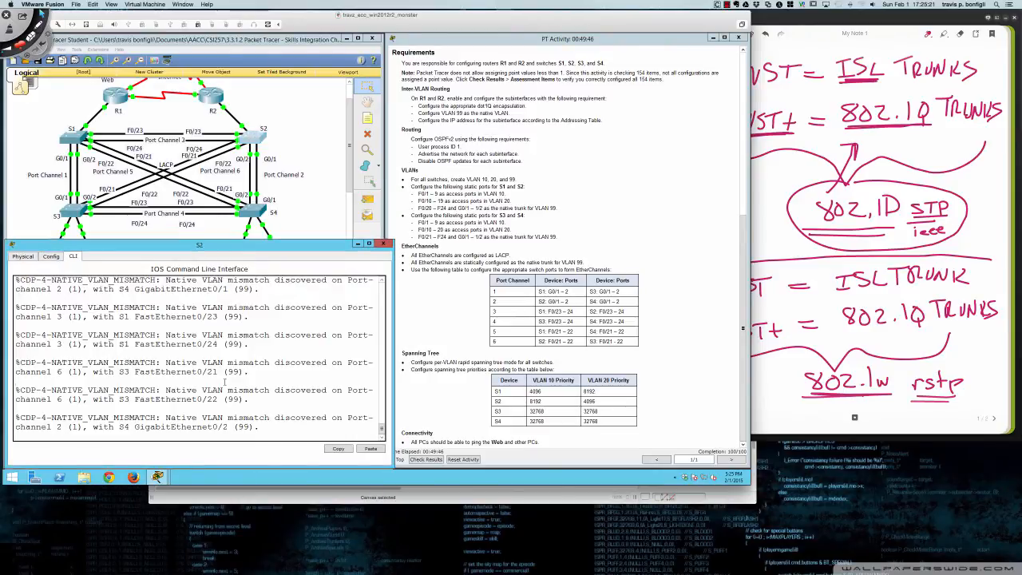
pyautogui.press('Return')
pyautogui.press('Return')
pyautogui.press('Return')
pyautogui.press('Return')
pyautogui.press('Return')
pyautogui.press('Return')
pyautogui.press('Return')
pyautogui.press('Return')
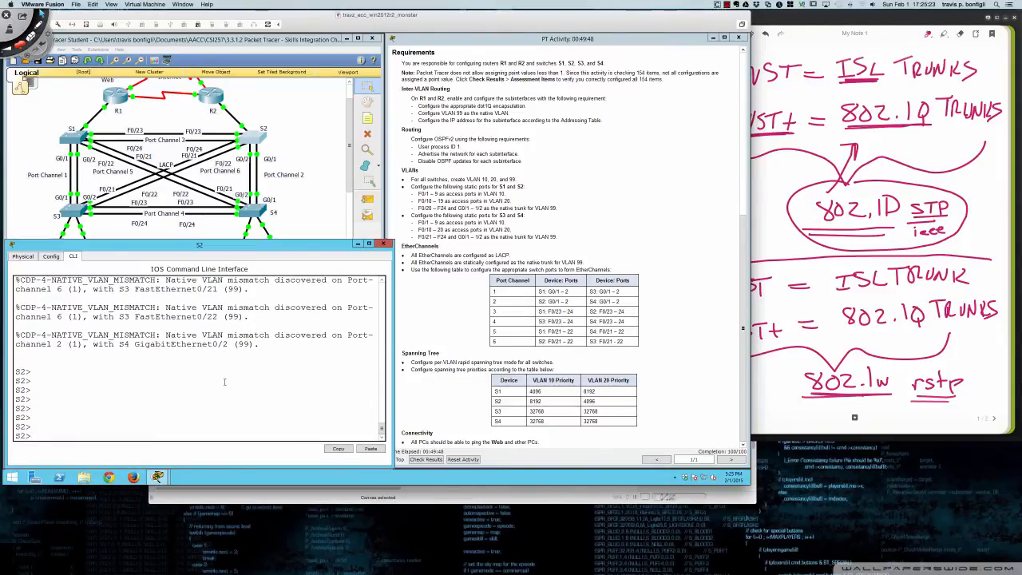
pyautogui.write('en')
pyautogui.press('Return')
pyautogui.press('Return')
pyautogui.press('Return')
pyautogui.press('Return')
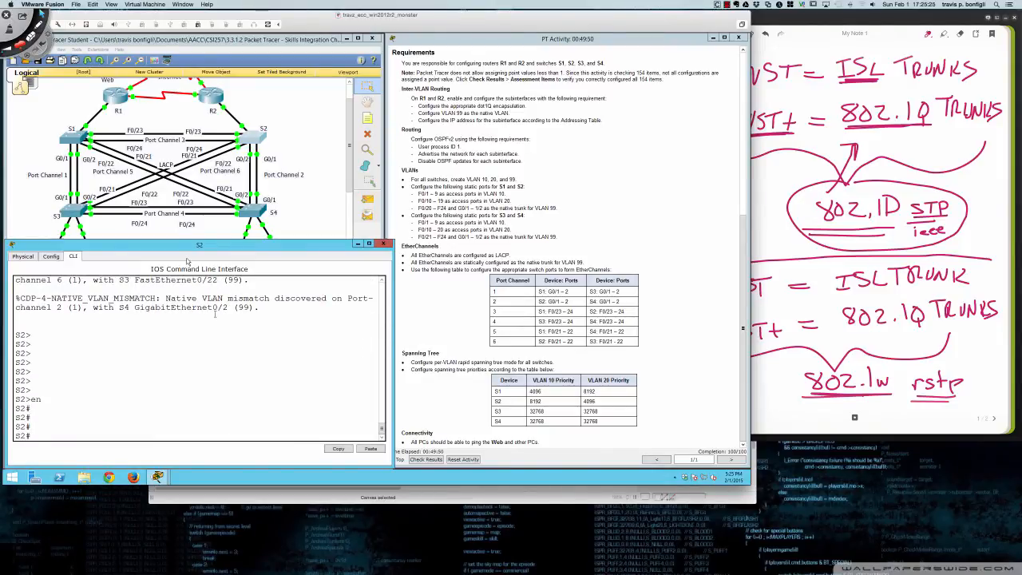
# Open the restarted S3's command line and enter privileged EXEC mode with "en"
pyautogui.click(84, 216)
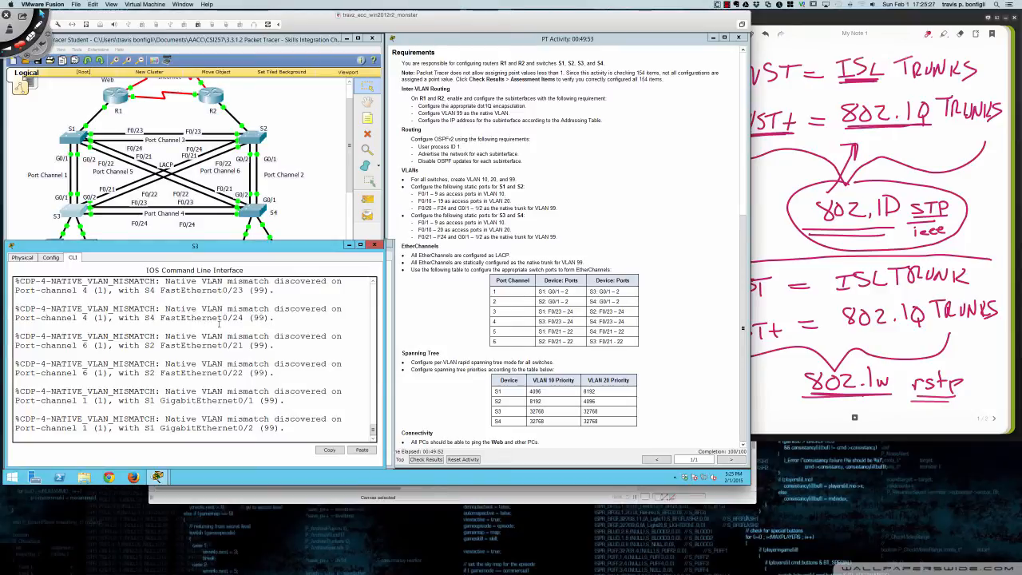
pyautogui.press('Return')
pyautogui.press('Return')
pyautogui.press('Return')
pyautogui.press('Return')
pyautogui.press('Return')
pyautogui.write('en')
pyautogui.press('Return')
pyautogui.press('Return')
pyautogui.press('Return')
pyautogui.press('Return')
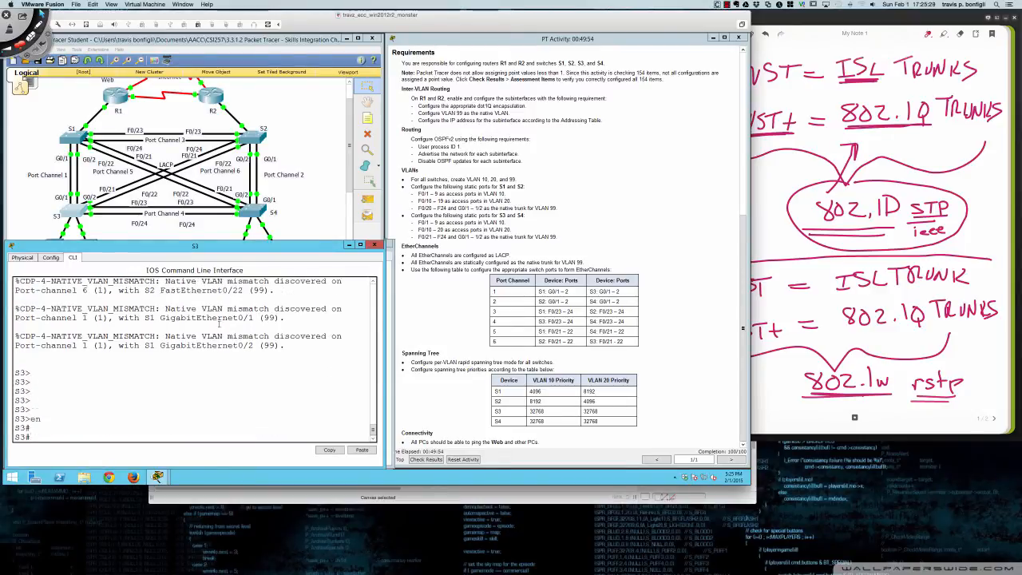
# Display S3's running configuration with "sh run" and examine the trunk settings of its physical and port-channel interfaces
pyautogui.write('do sh run')
pyautogui.press('Return')
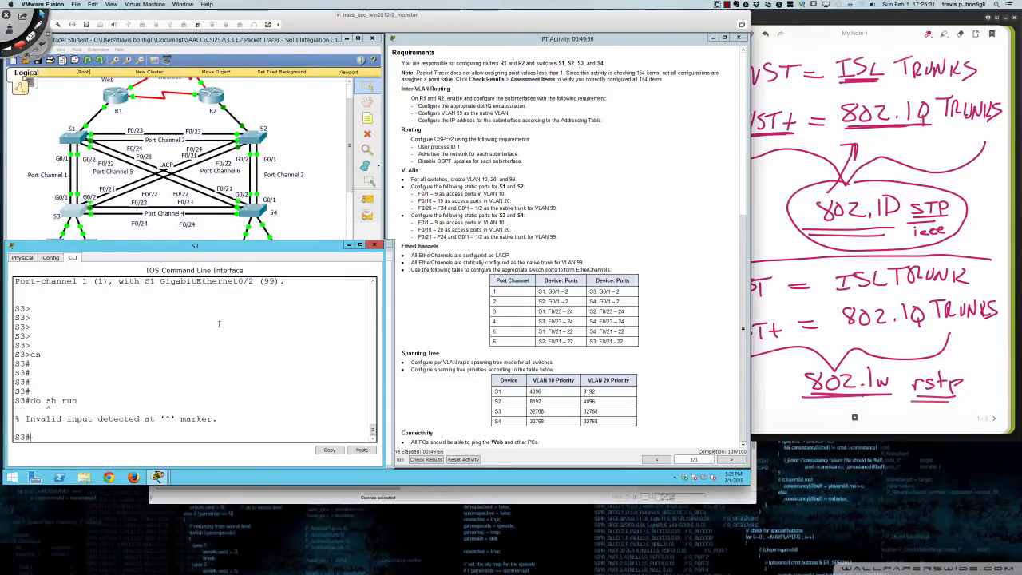
pyautogui.write('sh run')
pyautogui.press('Return')
pyautogui.press('space')
pyautogui.press('space')
pyautogui.press('space')
pyautogui.press('space')
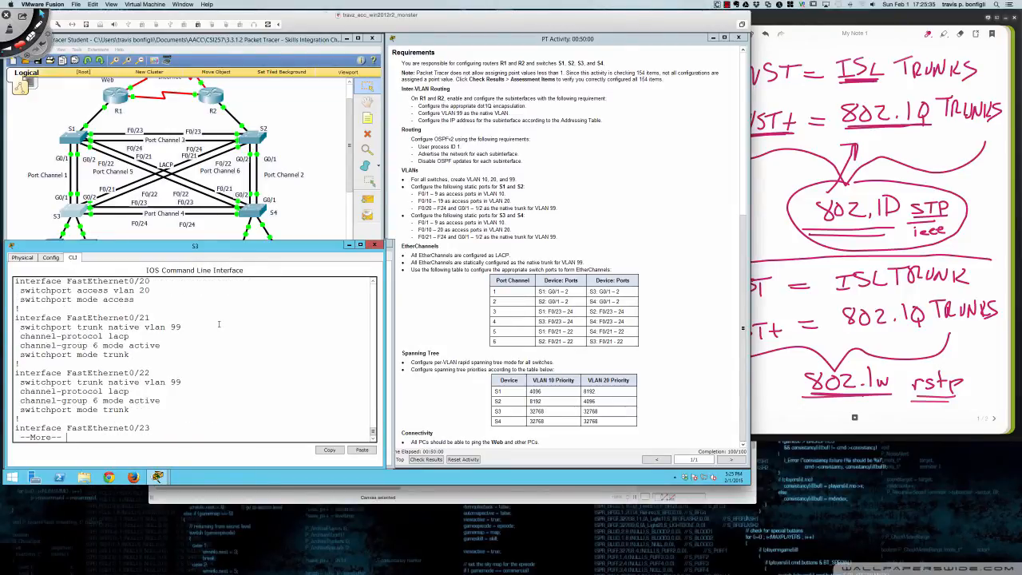
pyautogui.press('space')
pyautogui.press('space')
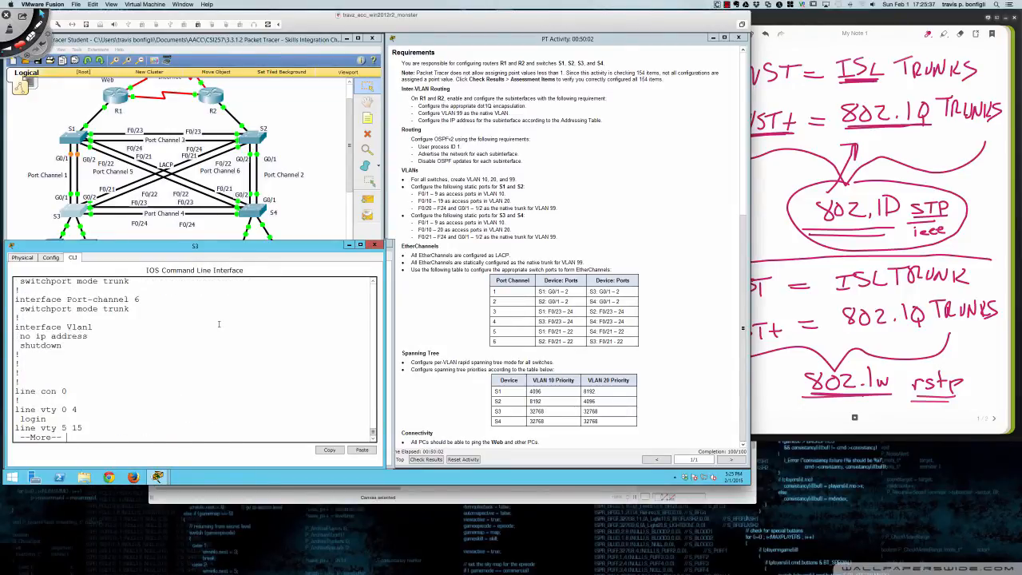
pyautogui.scroll(3, 193, 343)
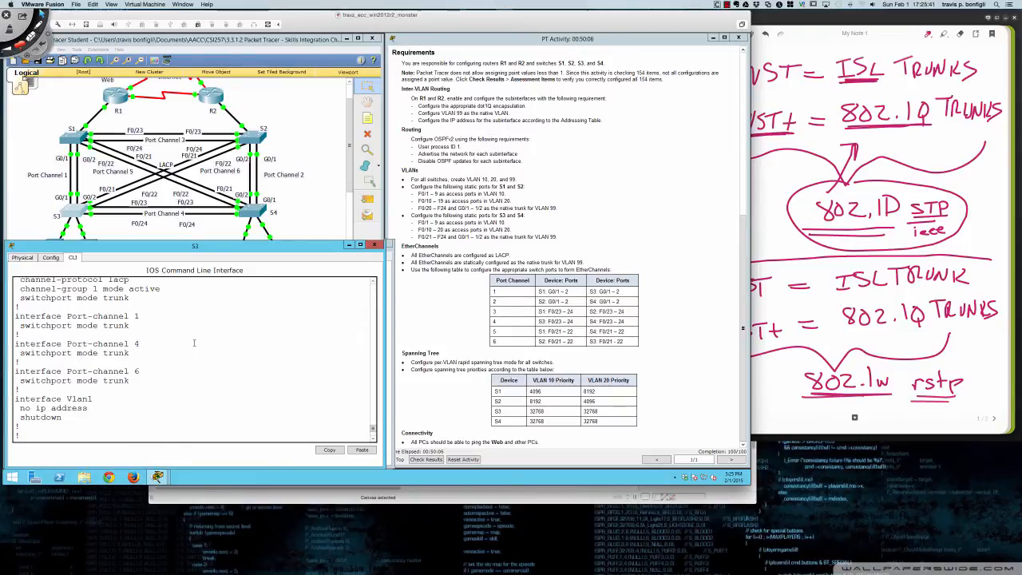
pyautogui.scroll(1, 194, 343)
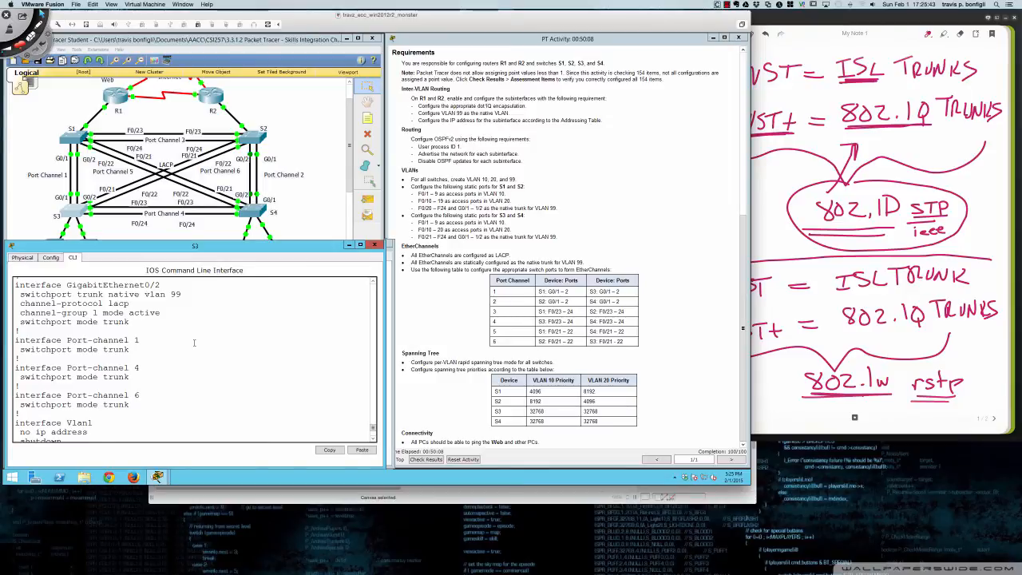
pyautogui.press('Return')
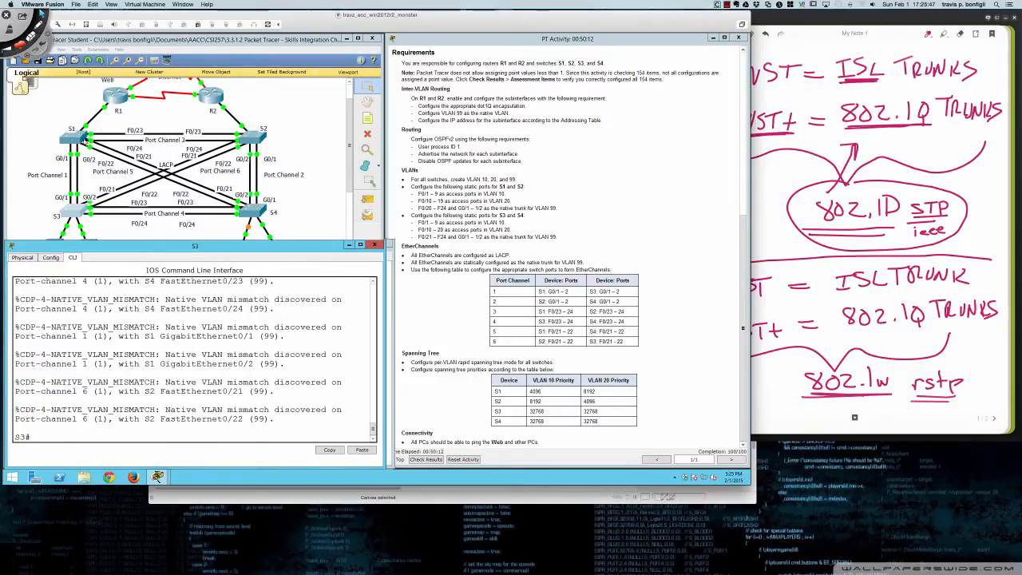
# Enter global configuration mode on S1 and display its EtherChannel summary with "do sh ether summ"
pyautogui.click(72, 139)
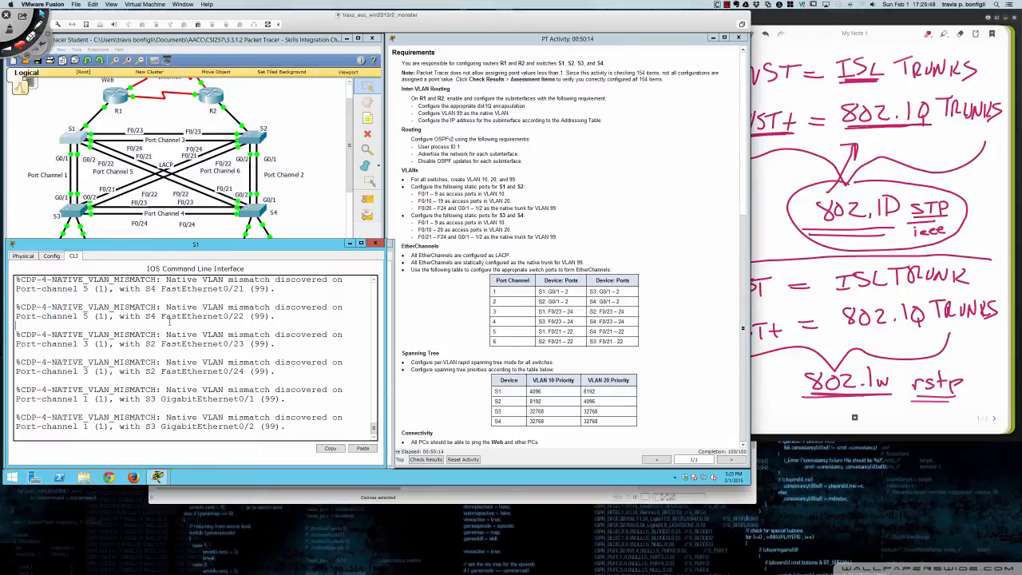
pyautogui.press('Return')
pyautogui.press('Return')
pyautogui.press('Return')
pyautogui.press('Return')
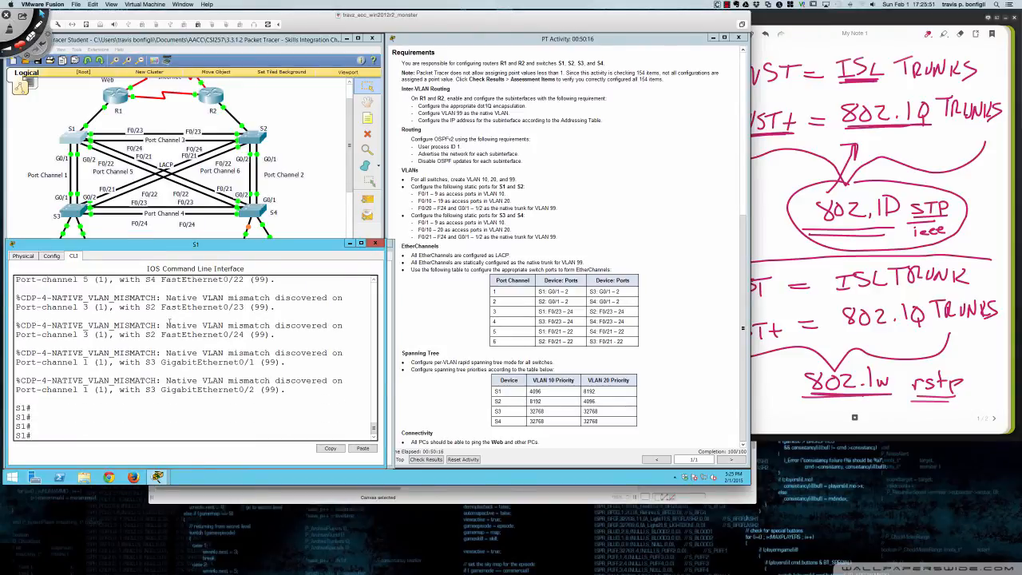
pyautogui.write('conf t')
pyautogui.press('Return')
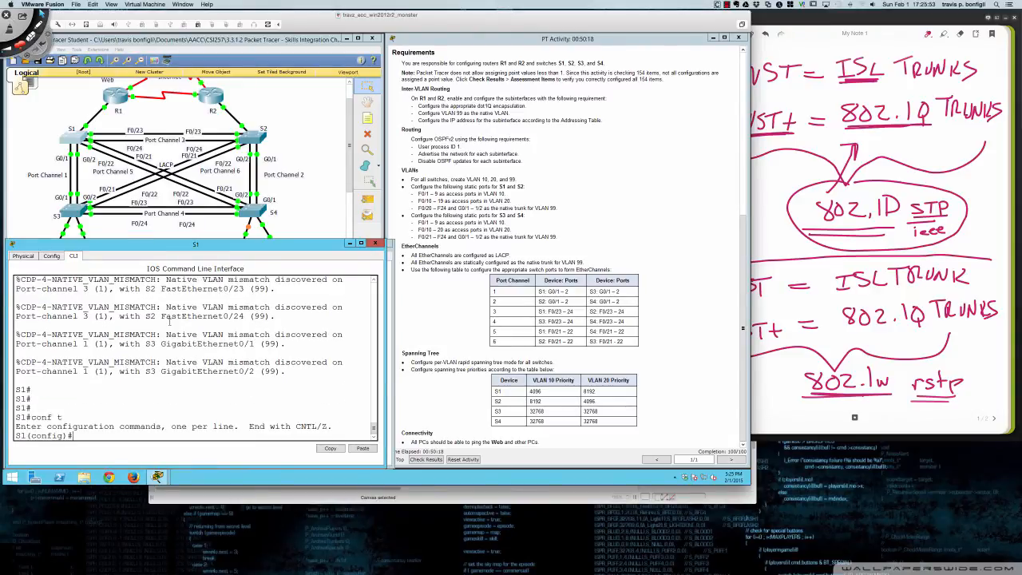
pyautogui.write('do sh ether summ')
pyautogui.press('Return')
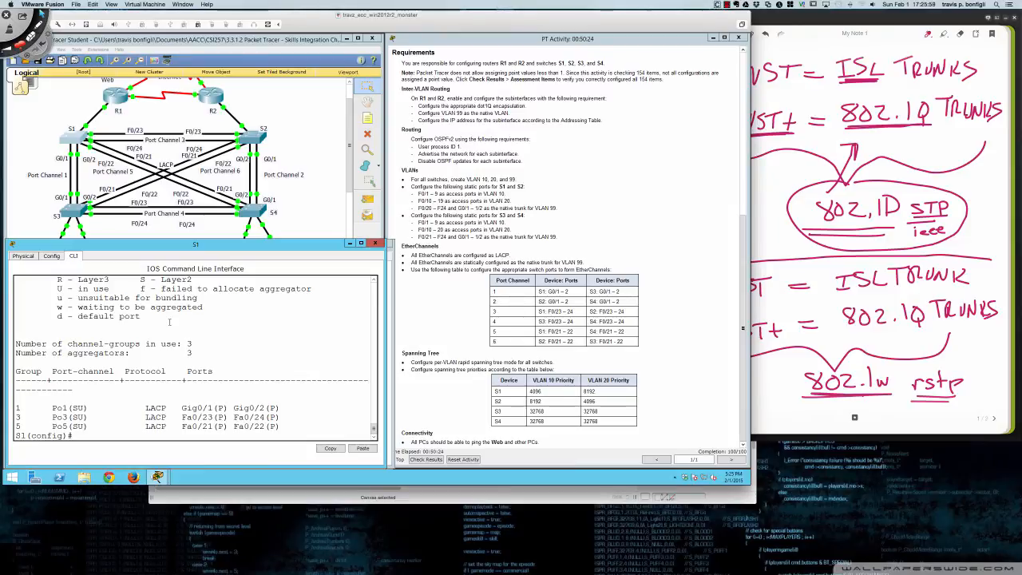
# Set the trunk native VLAN to 99 on S1's port-channel 1 interface
pyautogui.write('int po')
pyautogui.write('1')
pyautogui.press('Return')
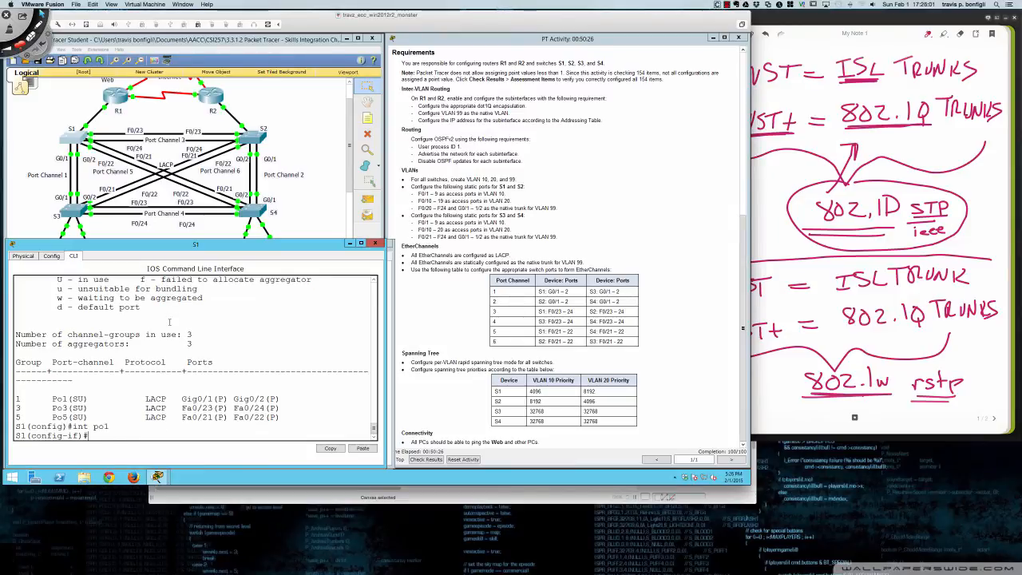
pyautogui.write('swi')
pyautogui.press('Tab')
pyautogui.write('tru')
pyautogui.press('Tab')
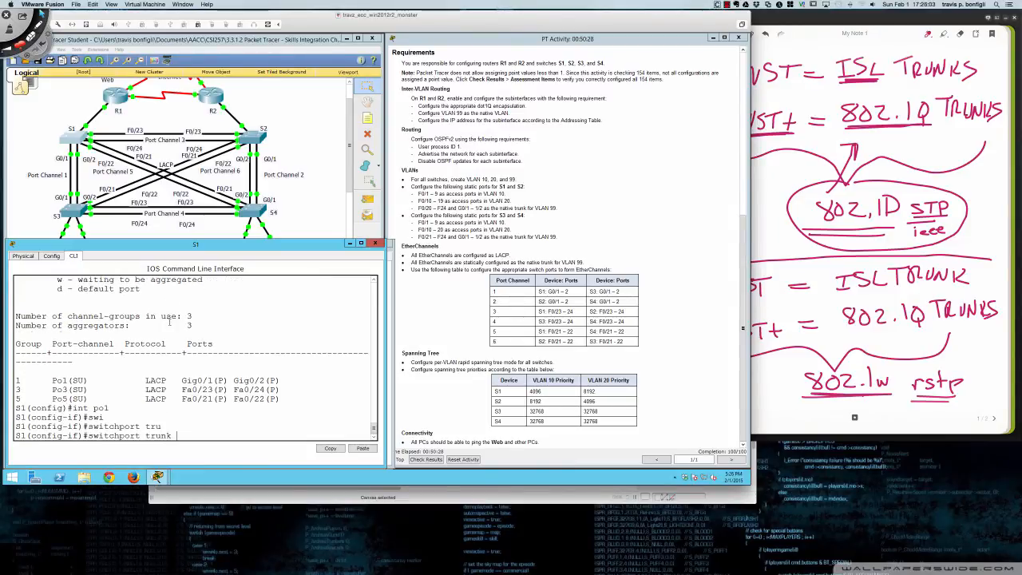
pyautogui.write('nati')
pyautogui.press('Tab')
pyautogui.write('vlan 99')
pyautogui.press('Return')
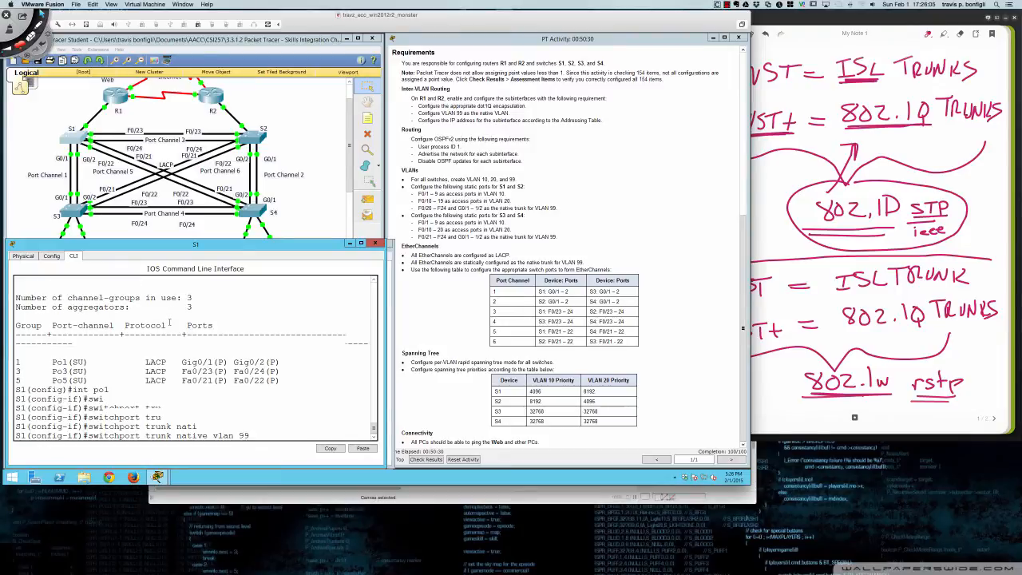
# Set the trunk native VLAN to 99 on S1's port-channel 3 interface
pyautogui.write('int po3')
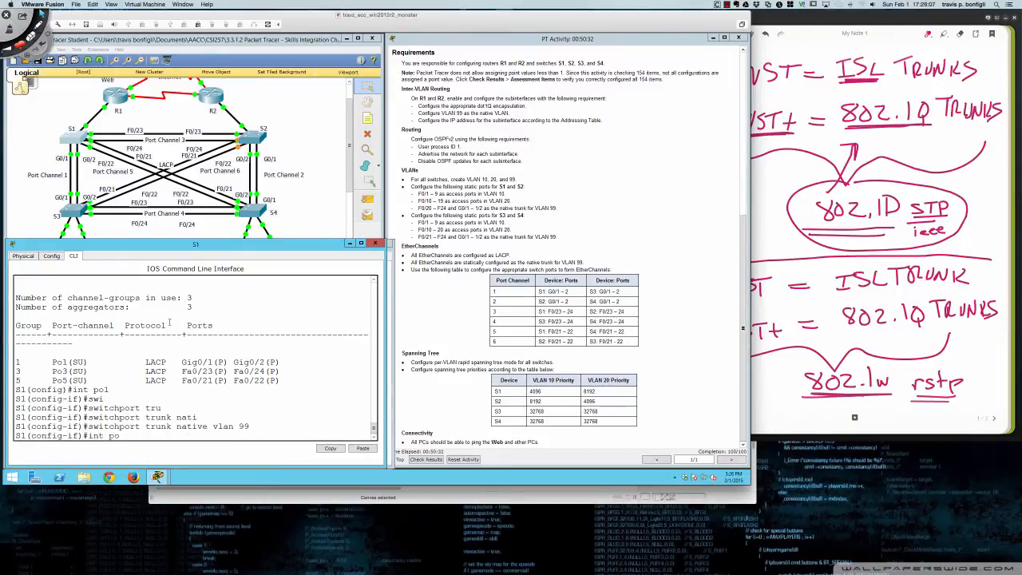
pyautogui.press('Return')
pyautogui.write('swi')
pyautogui.press('Tab')
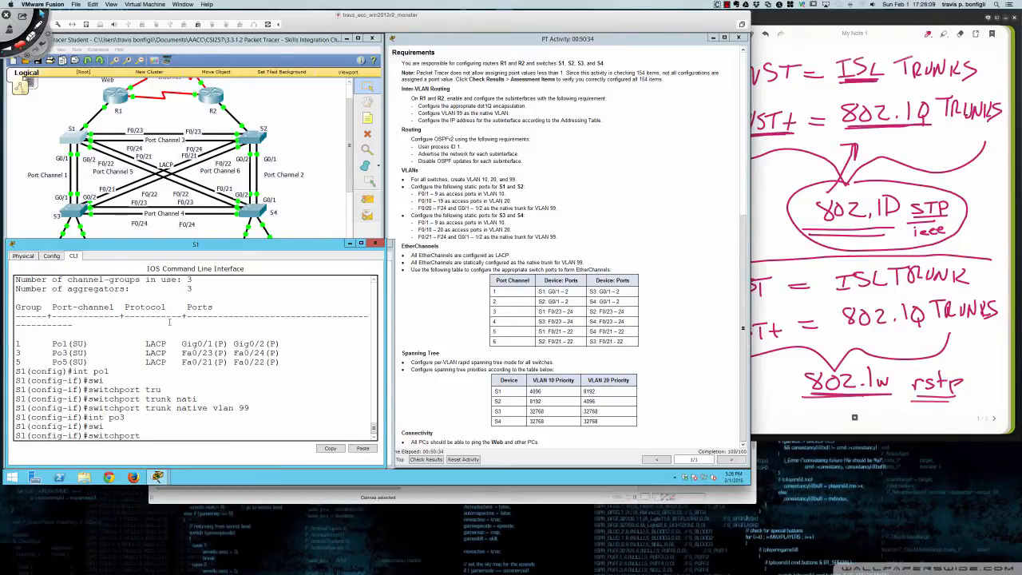
pyautogui.write('trun na vlan 99')
pyautogui.press('Return')
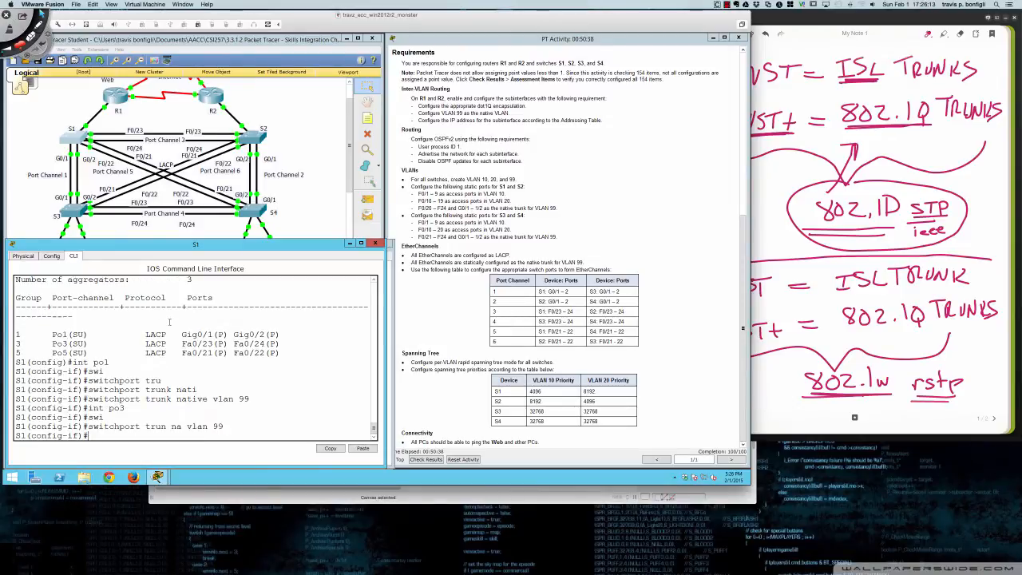
# Set the trunk native VLAN to 99 on S1's port-channel 5 interface
pyautogui.write('int po5')
pyautogui.press('Return')
pyautogui.write('swi')
pyautogui.press('Tab')
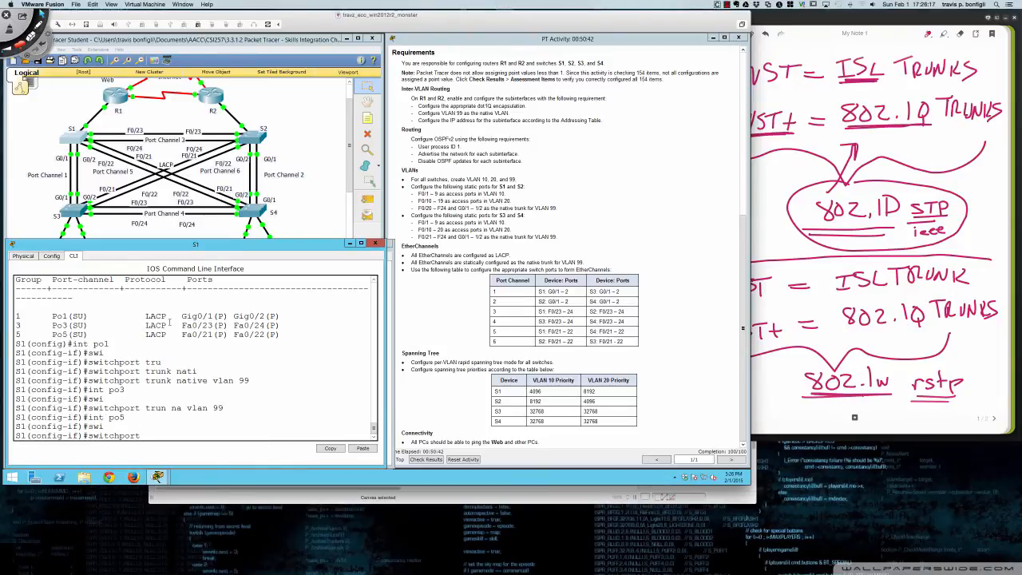
pyautogui.write('trunk nati')
pyautogui.press('Tab')
pyautogui.write('vlan ')
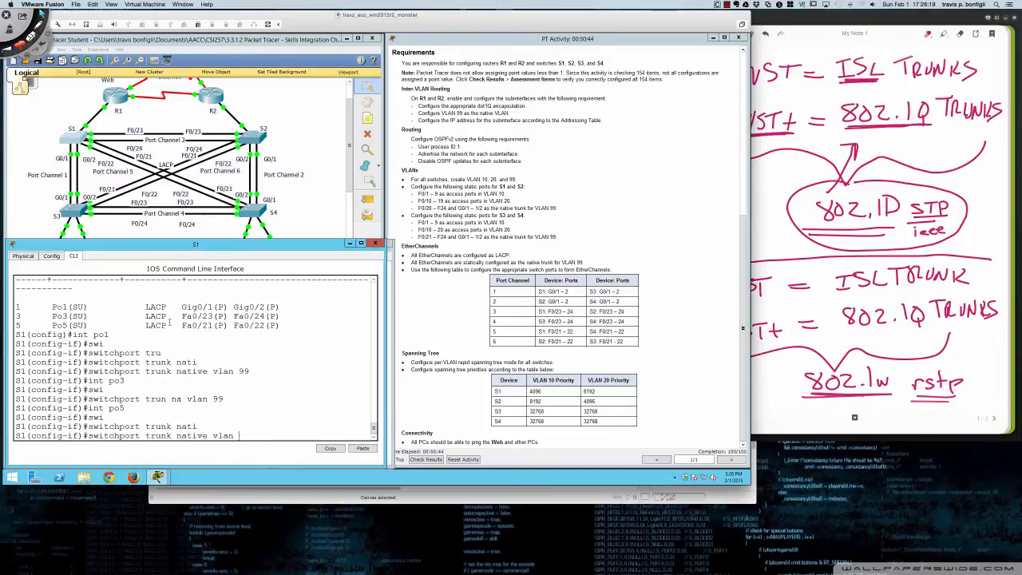
pyautogui.write('99')
pyautogui.press('Return')
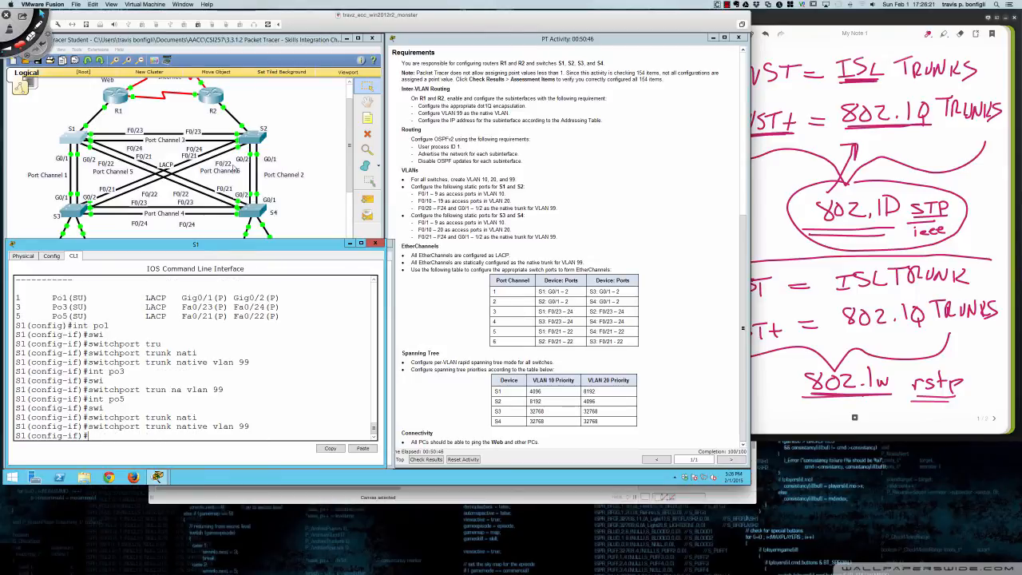
# Open S2's command line and display its EtherChannel summary with "sh ether summ"
pyautogui.click(251, 140)
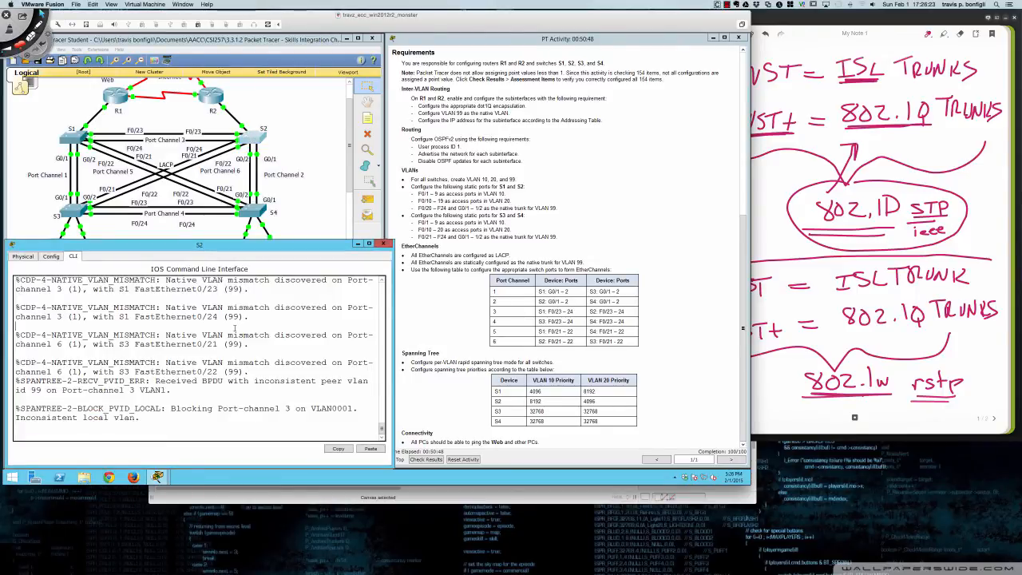
pyautogui.press('Return')
pyautogui.press('Return')
pyautogui.press('Return')
pyautogui.press('Return')
pyautogui.press('Return')
pyautogui.press('Return')
pyautogui.press('Return')
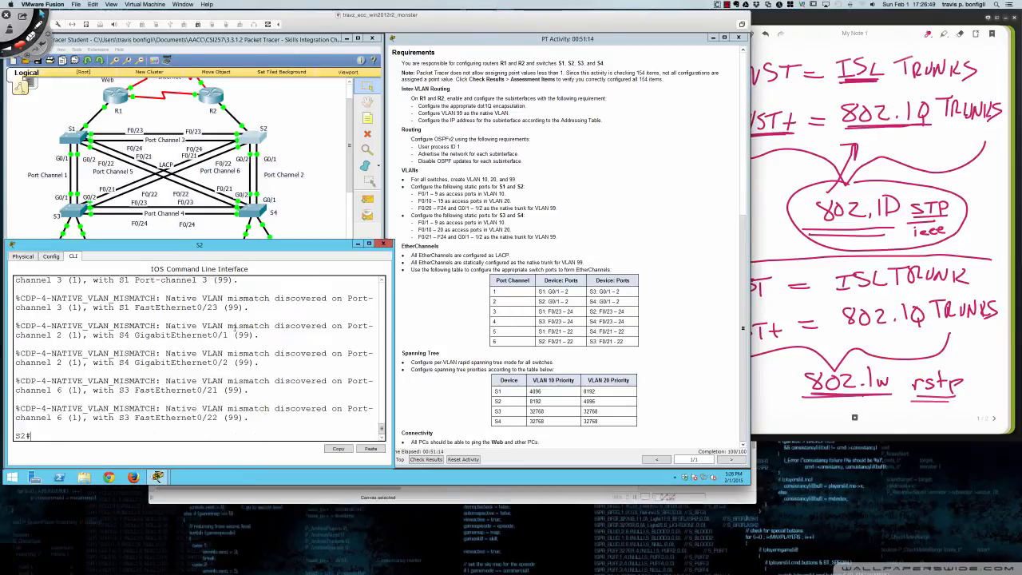
pyautogui.press('Return')
pyautogui.write('sh ether summ')
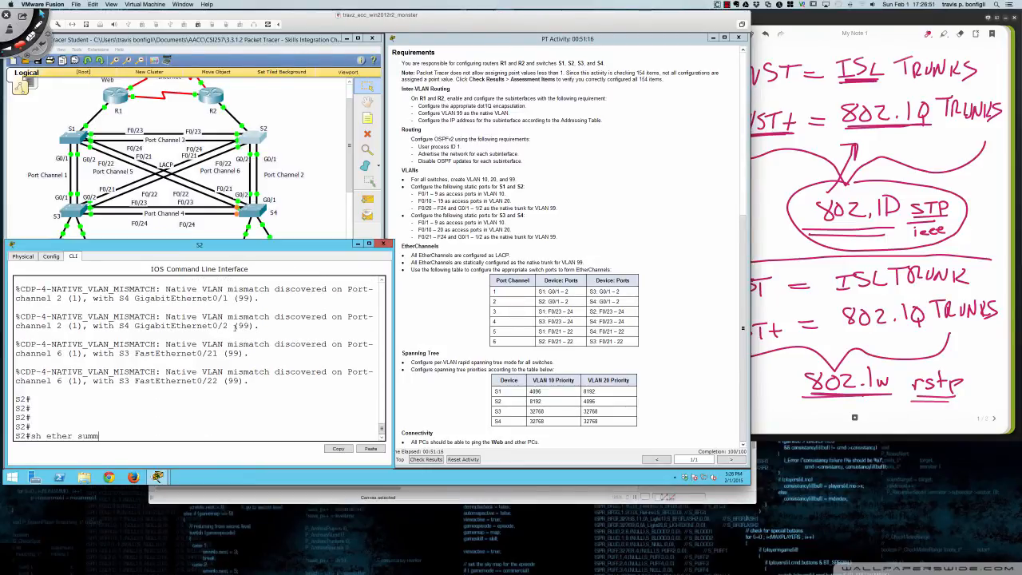
pyautogui.press('Return')
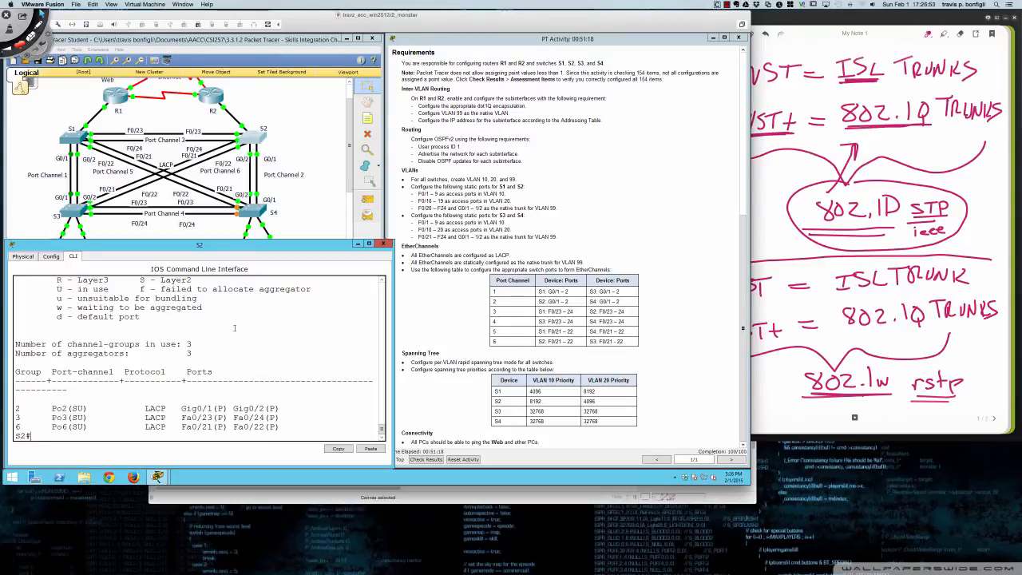
# Enter global configuration mode on S2 and set the trunk native VLAN to 99 on its port-channel 2 interface
pyautogui.write('conf t')
pyautogui.press('Return')
pyautogui.write('int po')
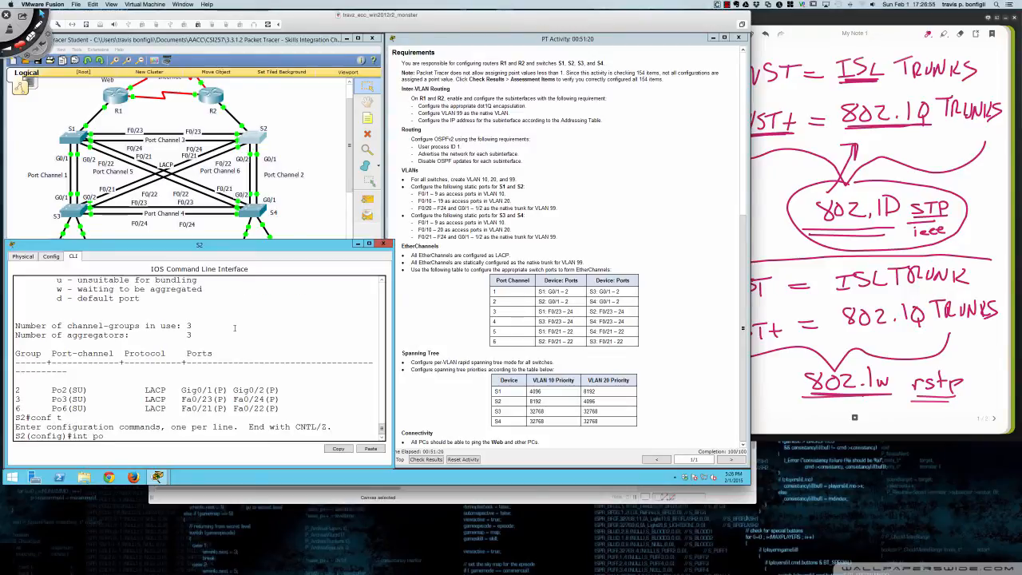
pyautogui.write('2')
pyautogui.press('Return')
pyautogui.write('swi')
pyautogui.press('Tab')
pyautogui.write('tru')
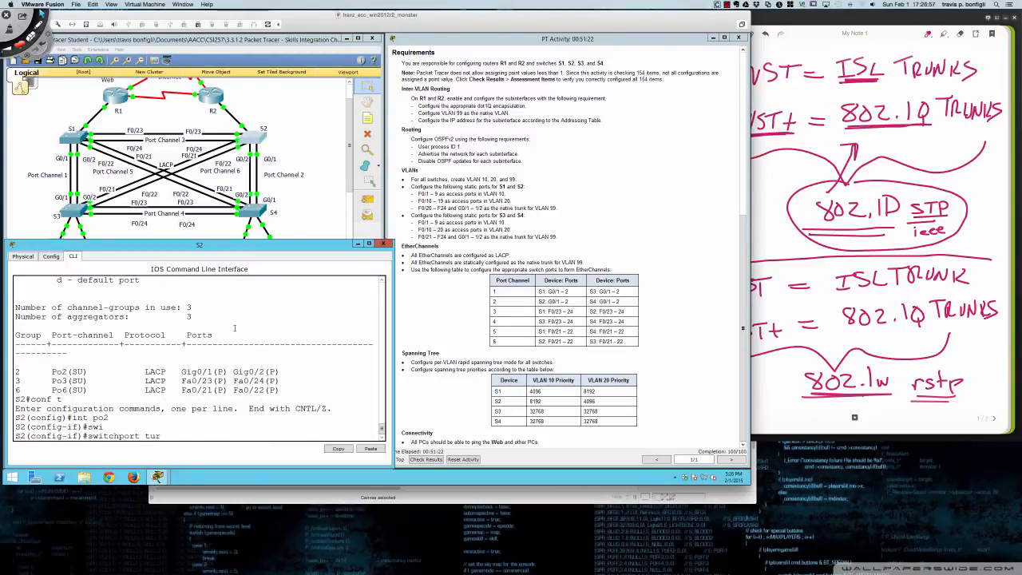
pyautogui.press('Tab')
pyautogui.write('nati')
pyautogui.press('Tab')
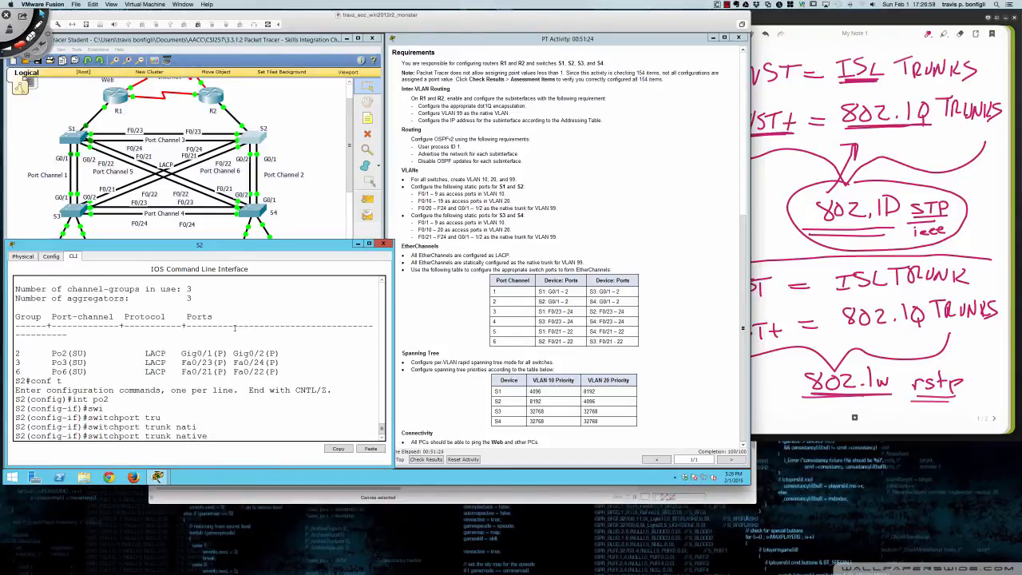
pyautogui.write('vlan 99')
pyautogui.press('Return')
# Set the trunk native VLAN to 99 on S2's port-channel 3 interface
pyautogui.write('int po3')
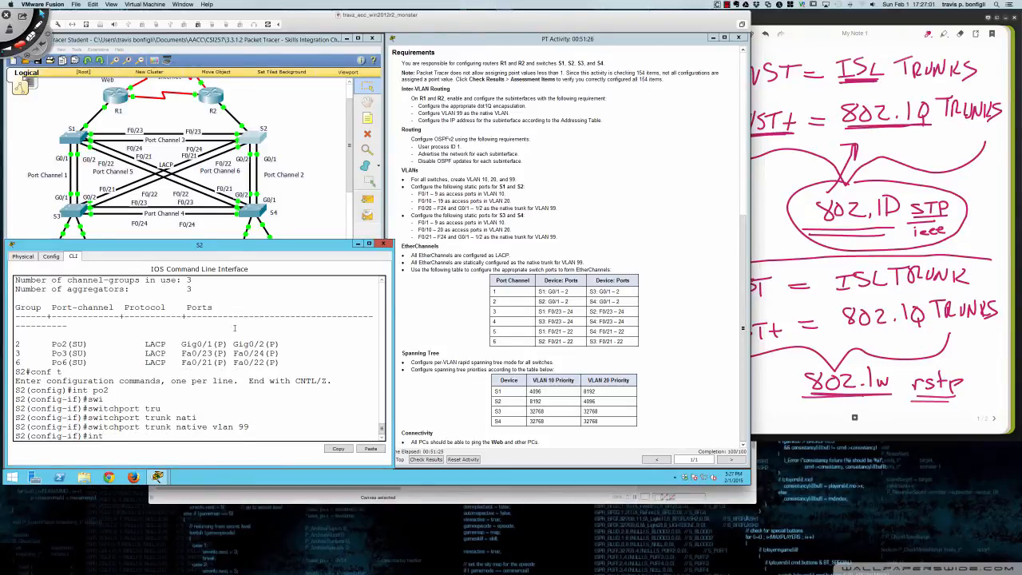
pyautogui.press('Return')
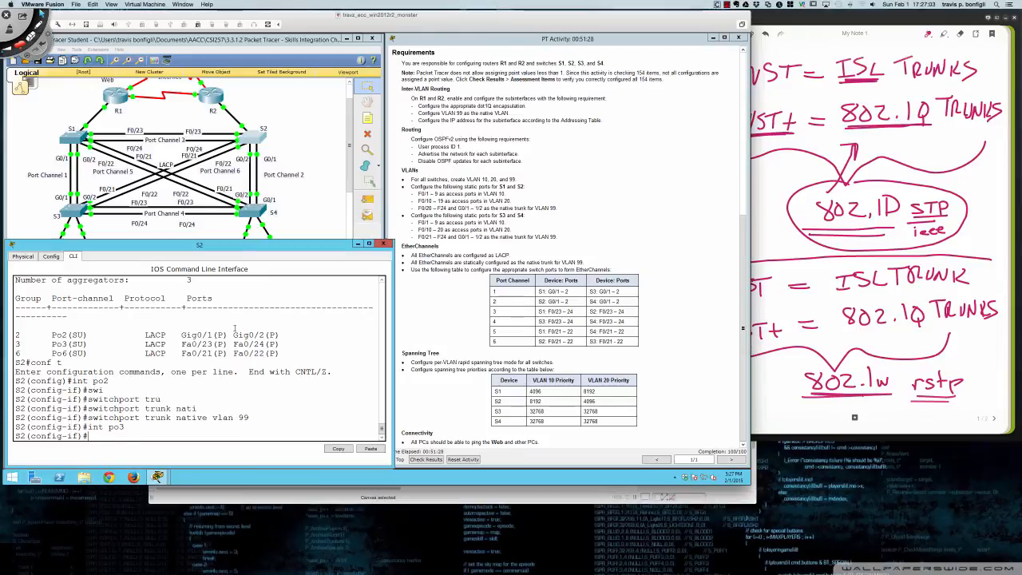
pyautogui.write('swi')
pyautogui.press('Tab')
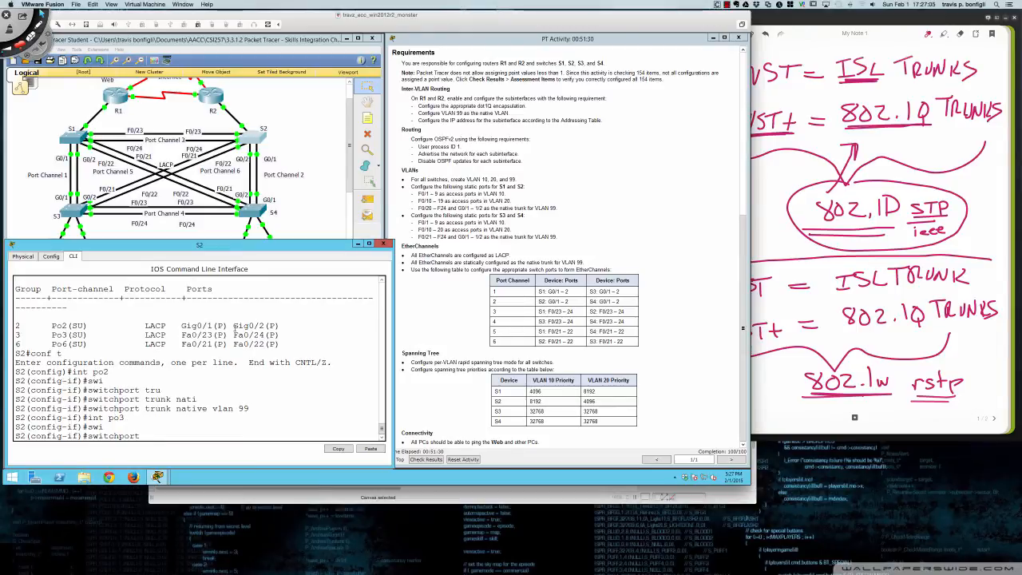
pyautogui.write('tru')
pyautogui.press('Tab')
pyautogui.write('nati')
pyautogui.press('Tab')
pyautogui.write('vl')
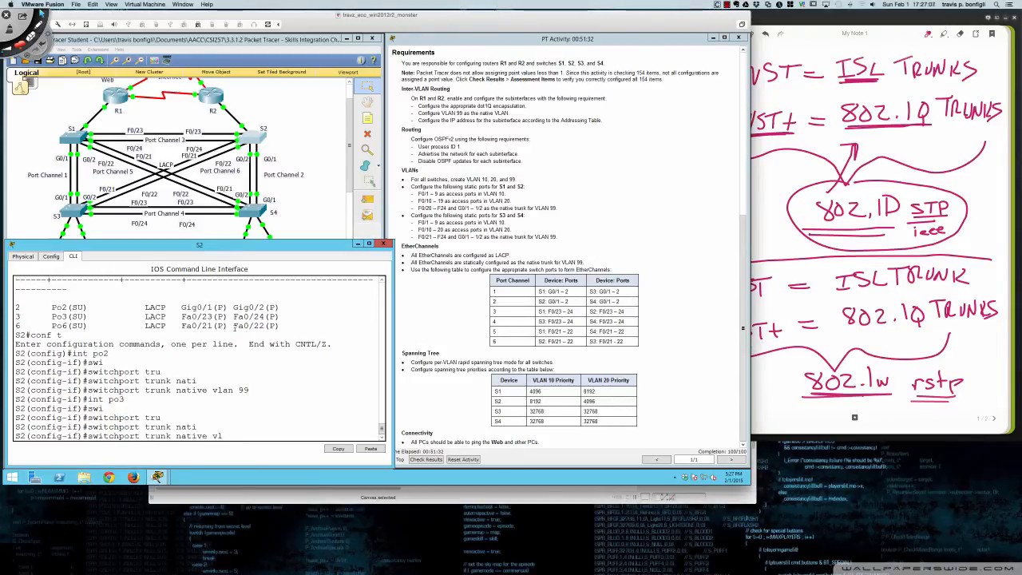
pyautogui.press('Tab')
pyautogui.write('99')
pyautogui.press('Return')
pyautogui.press('Return')
pyautogui.press('Return')
pyautogui.press('Return')
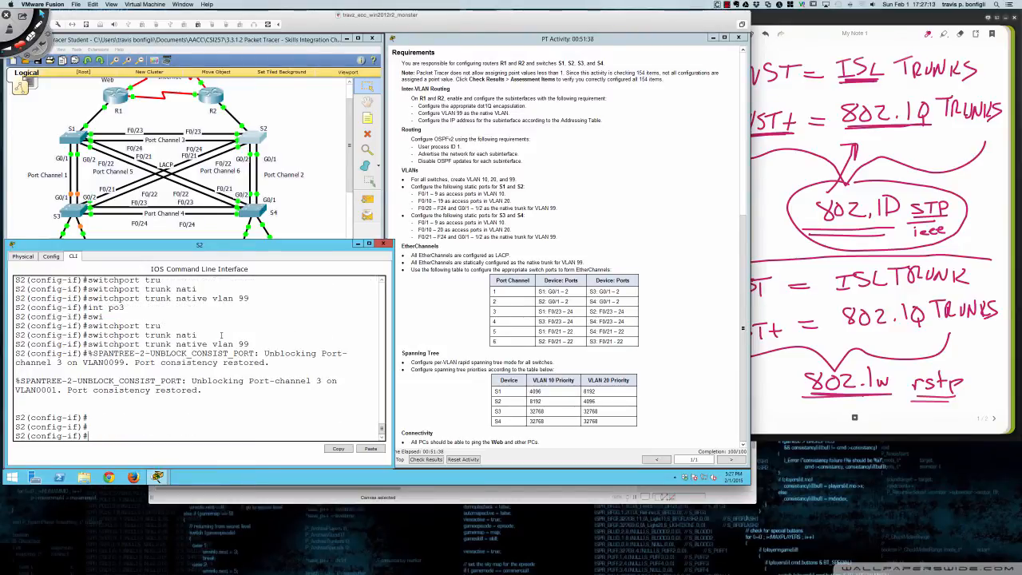
# Check S2's port-channel list and set the trunk native VLAN to 99 on its port-channel 6 interface
pyautogui.scroll(4, 221, 336)
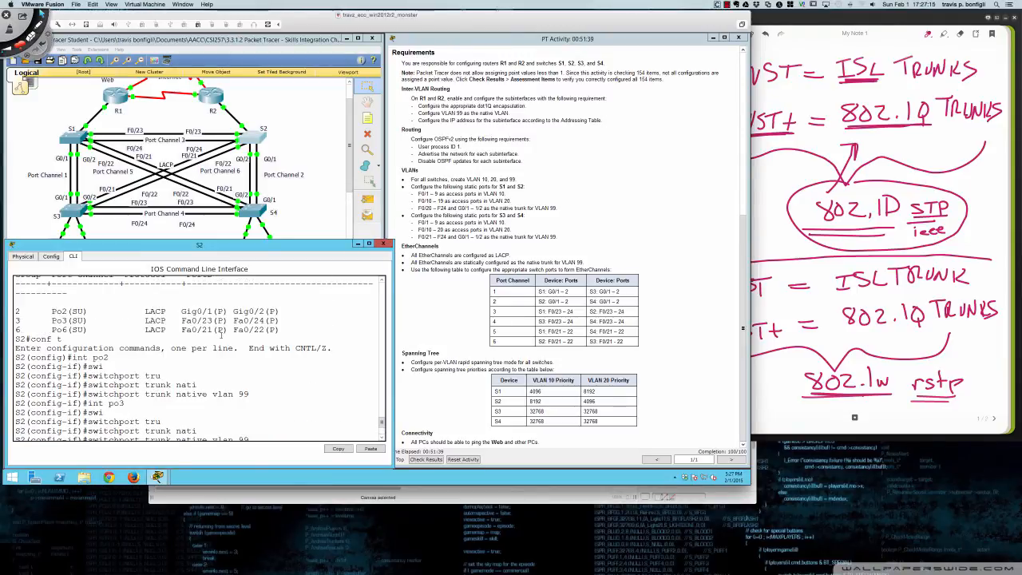
pyautogui.scroll(-4, 221, 335)
pyautogui.write('int')
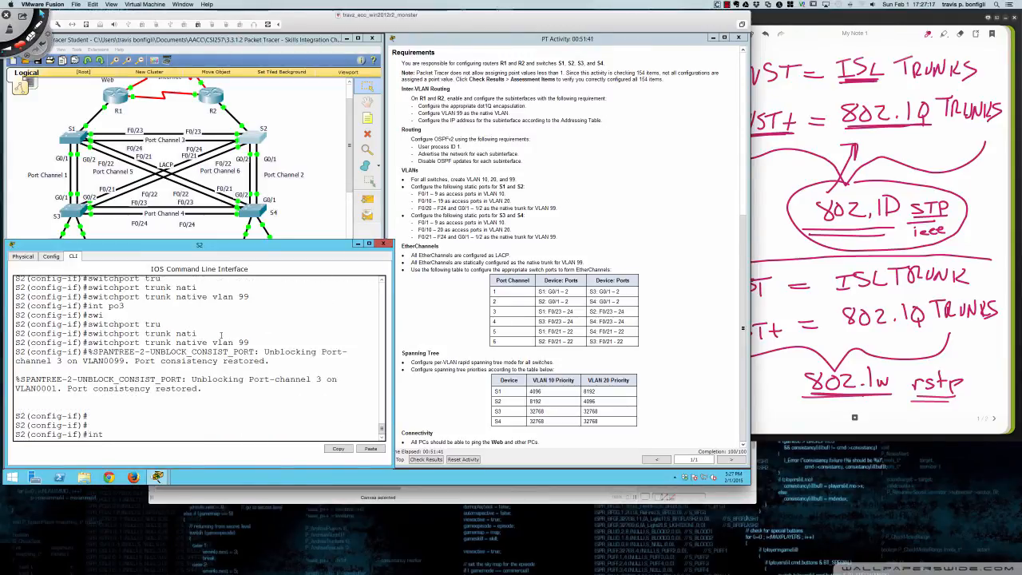
pyautogui.write(' po6')
pyautogui.press('Return')
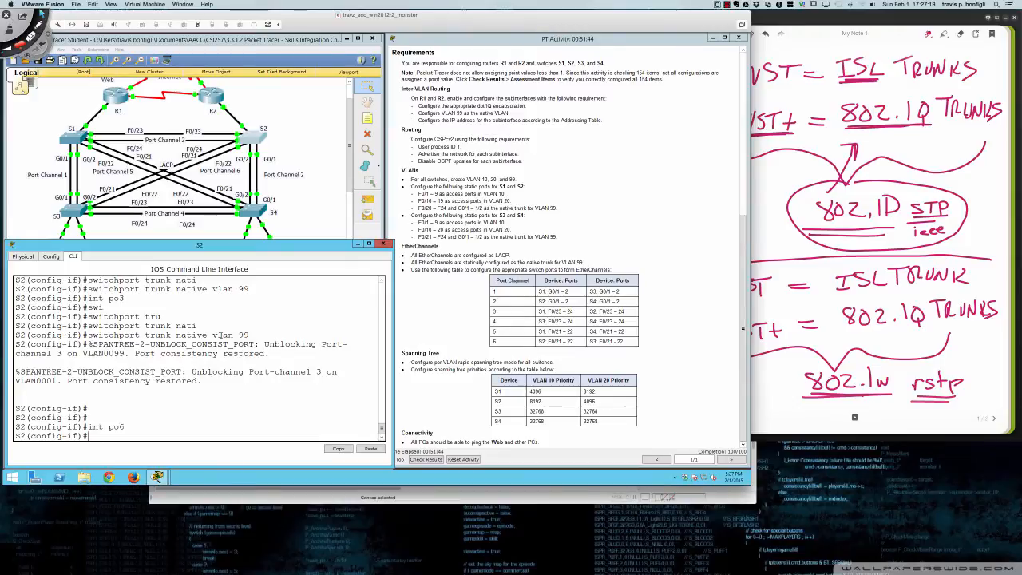
pyautogui.write('swi')
pyautogui.press('Tab')
pyautogui.write('mo')
pyautogui.press('BackSpace')
pyautogui.press('BackSpace')
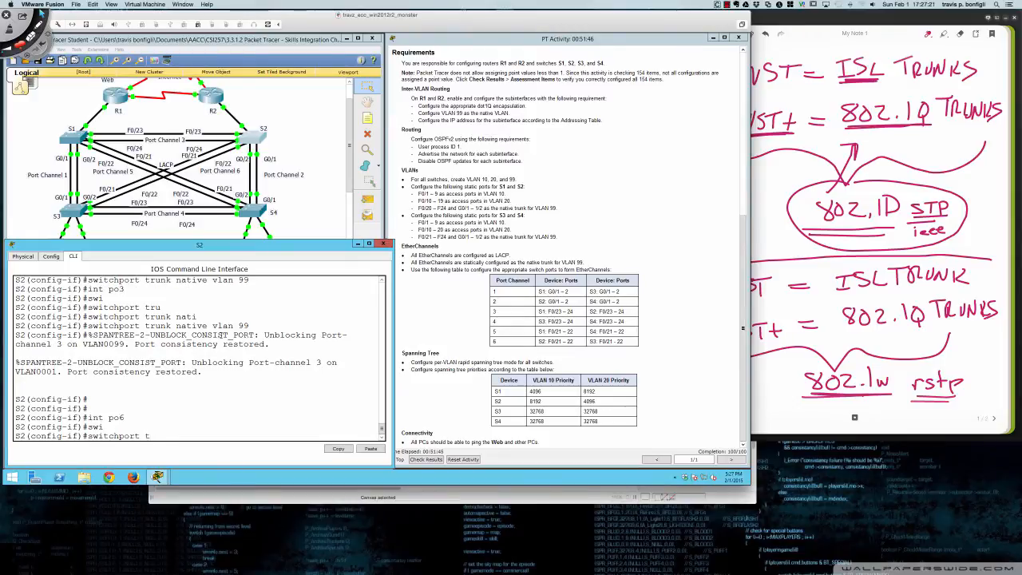
pyautogui.write('tru')
pyautogui.press('Tab')
pyautogui.write('mod')
pyautogui.press('BackSpace')
pyautogui.press('BackSpace')
pyautogui.press('BackSpace')
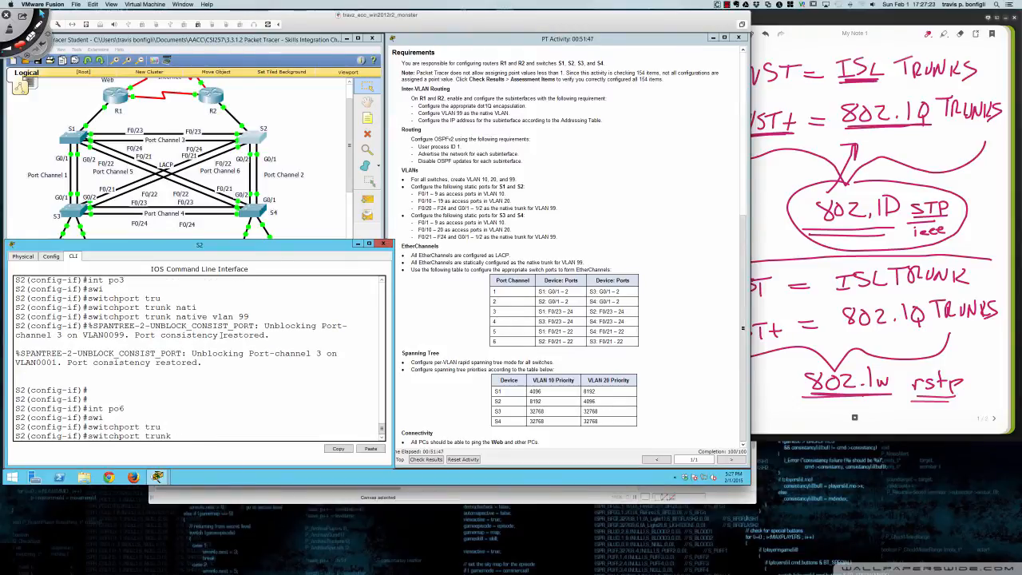
pyautogui.write('nati')
pyautogui.press('Tab')
pyautogui.write('vlan 9')
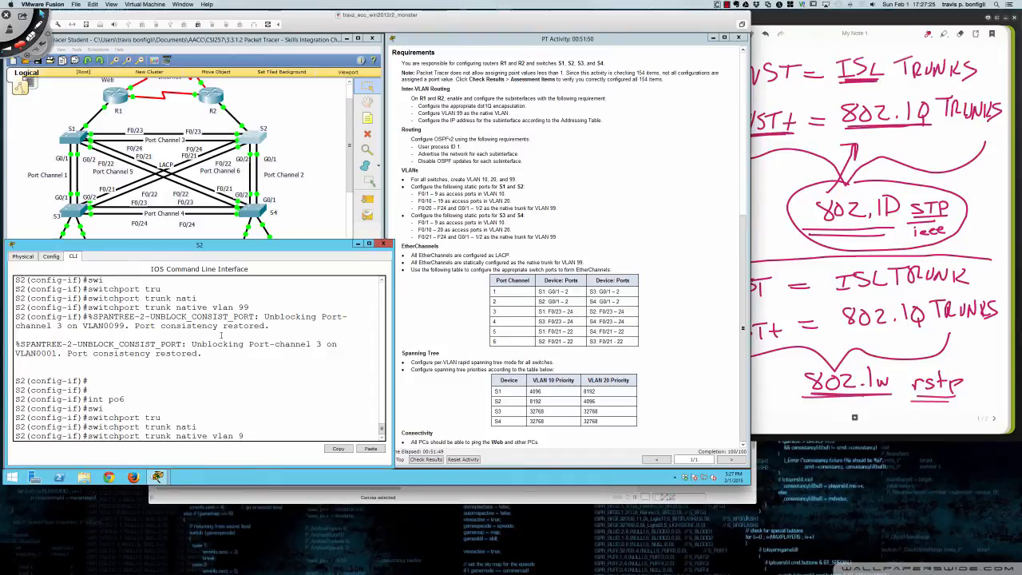
pyautogui.write('9')
pyautogui.press('Return')
# Open S3's command line and display its EtherChannel summary with "sh ether summ"
pyautogui.click(70, 207)
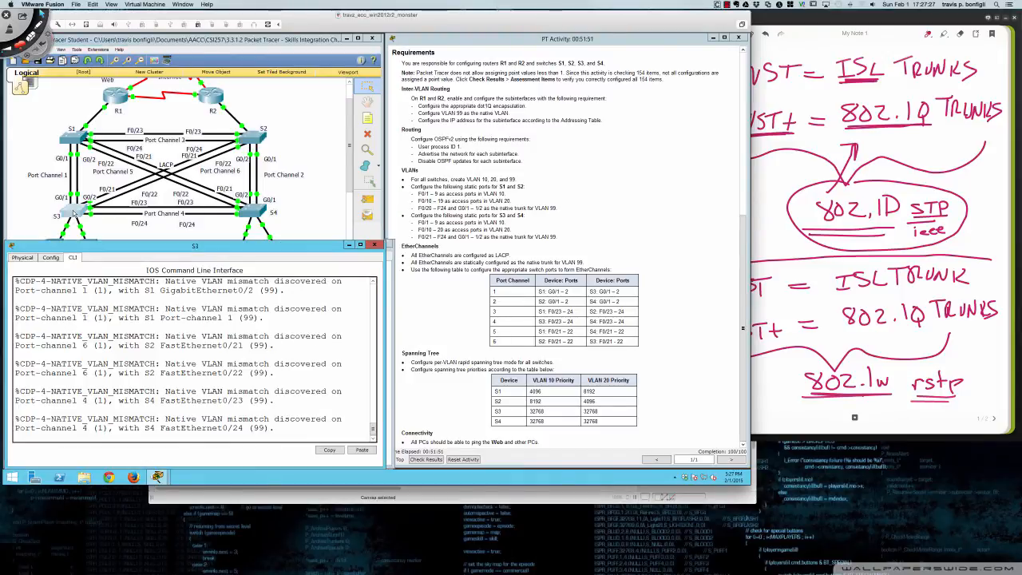
pyautogui.press('Return')
pyautogui.press('Return')
pyautogui.press('Return')
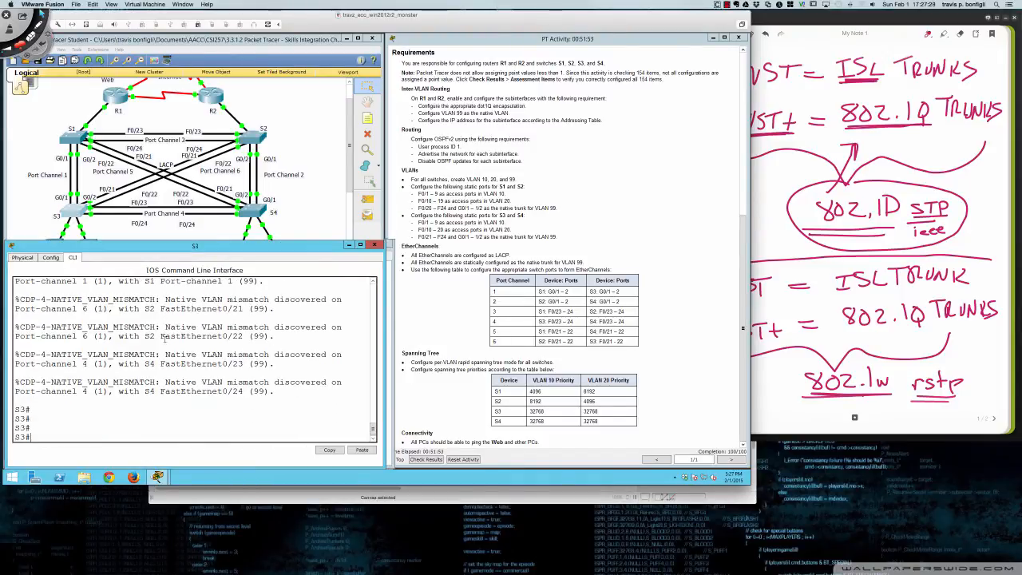
pyautogui.write('sh etherchannel summary')
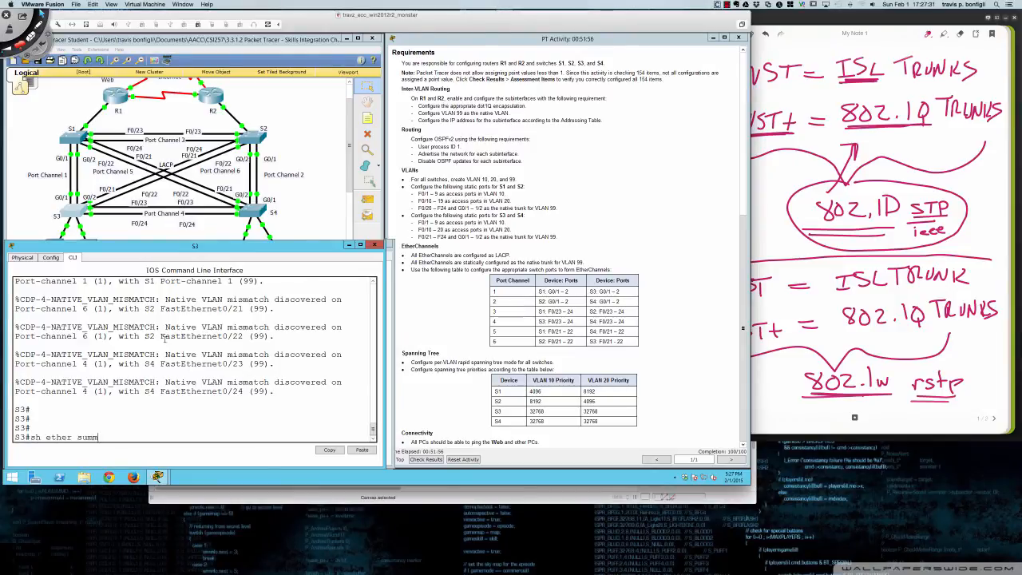
pyautogui.press('Return')
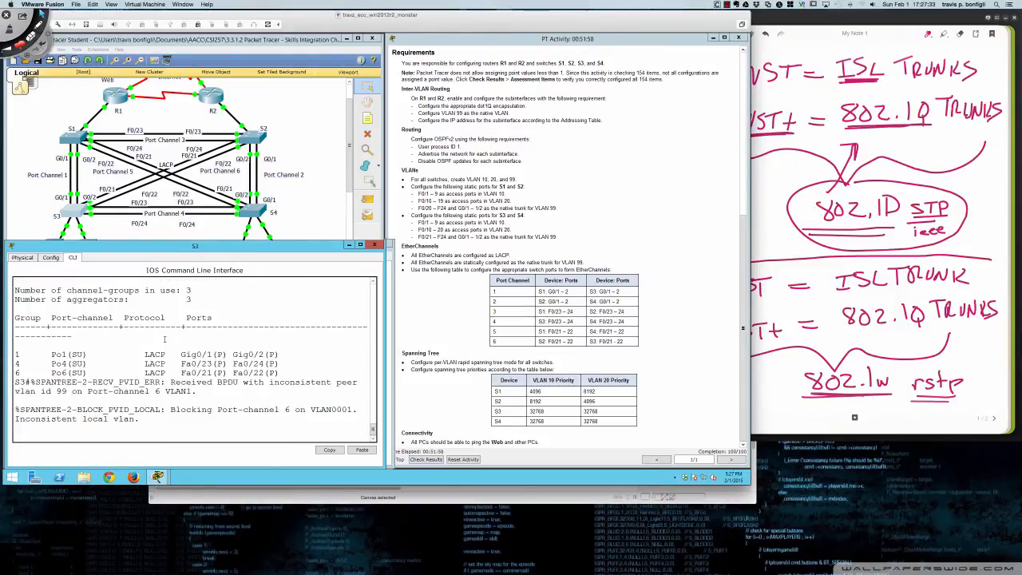
# Enter global configuration mode on S3 and set the trunk native VLAN to 99 on its port-channel 1 interface
pyautogui.press('Return')
pyautogui.write('conf t')
pyautogui.press('Return')
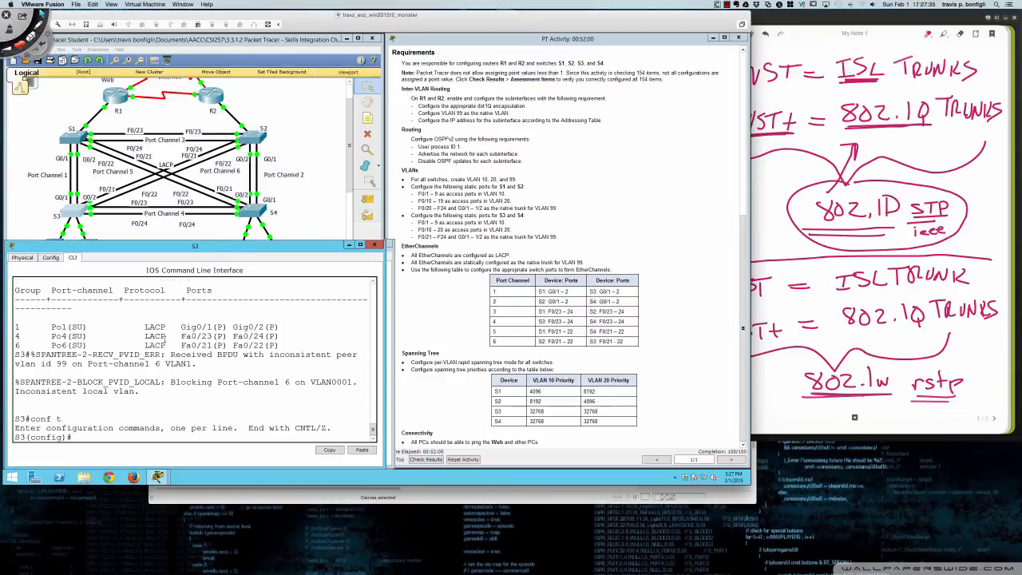
pyautogui.write('in pol')
pyautogui.press('Return')
pyautogui.write('swi tru')
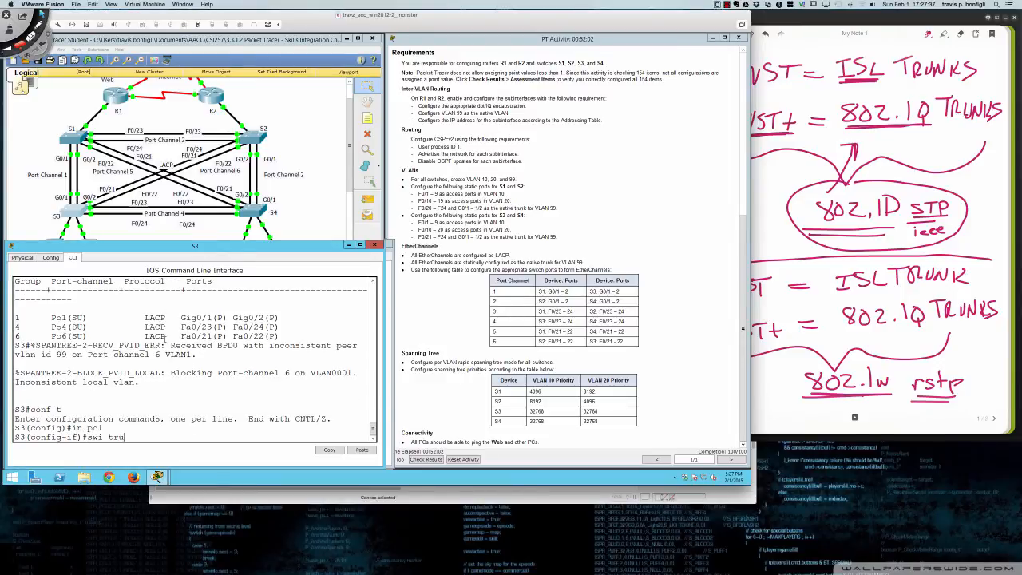
pyautogui.press('Tab')
pyautogui.write('nati')
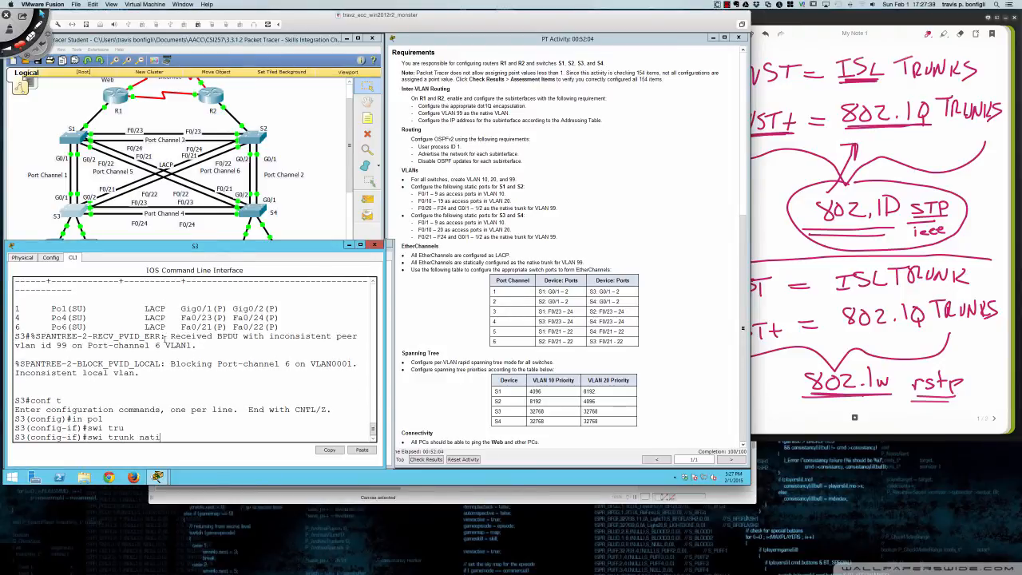
pyautogui.press('Tab')
pyautogui.write('vlan 99')
pyautogui.press('Return')
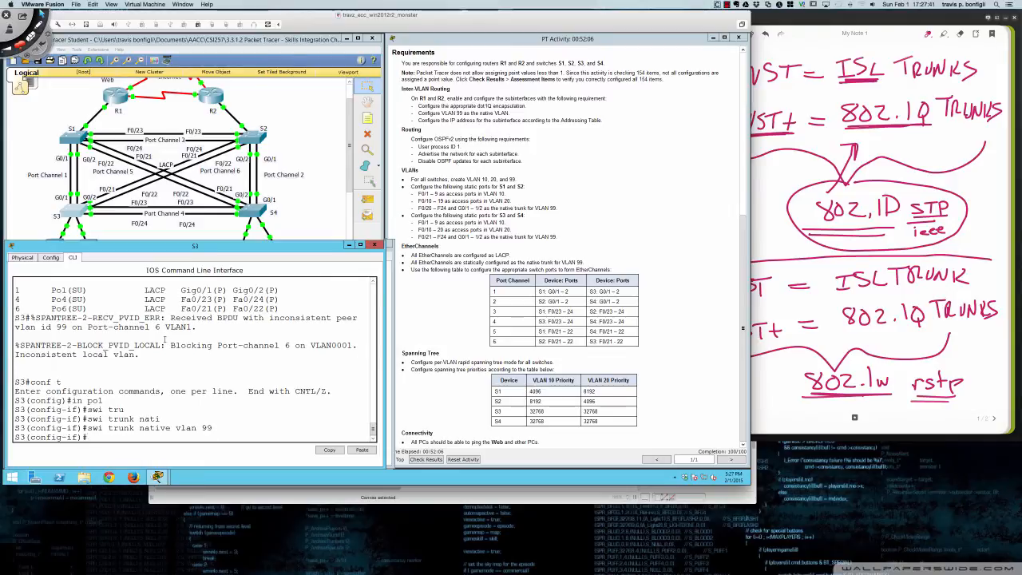
# Set the trunk native VLAN to 99 on S3's port-channel 4 interface
pyautogui.write('int po')
pyautogui.write('4')
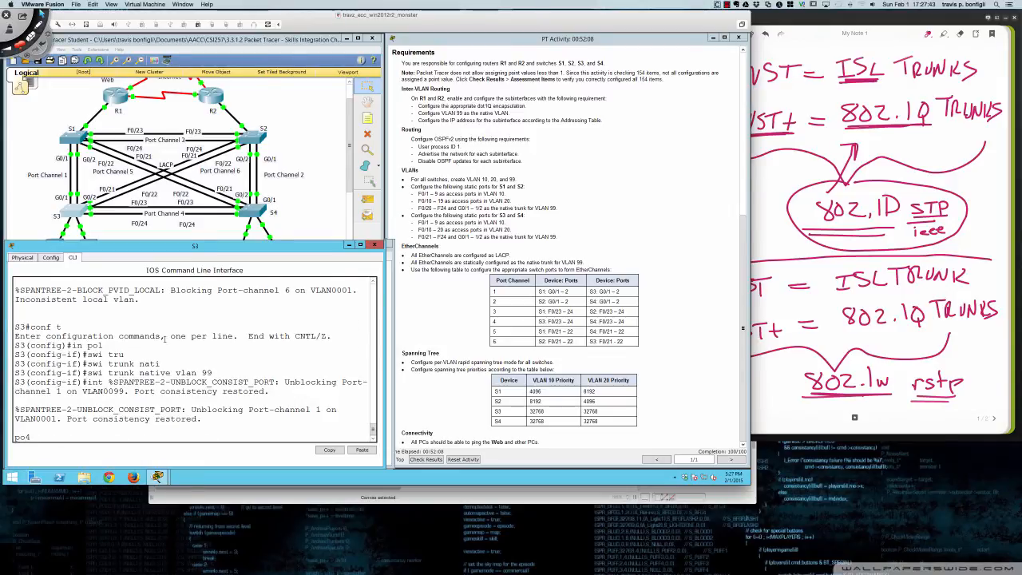
pyautogui.press('Return')
pyautogui.write('swi')
pyautogui.press('Tab')
pyautogui.write('tru')
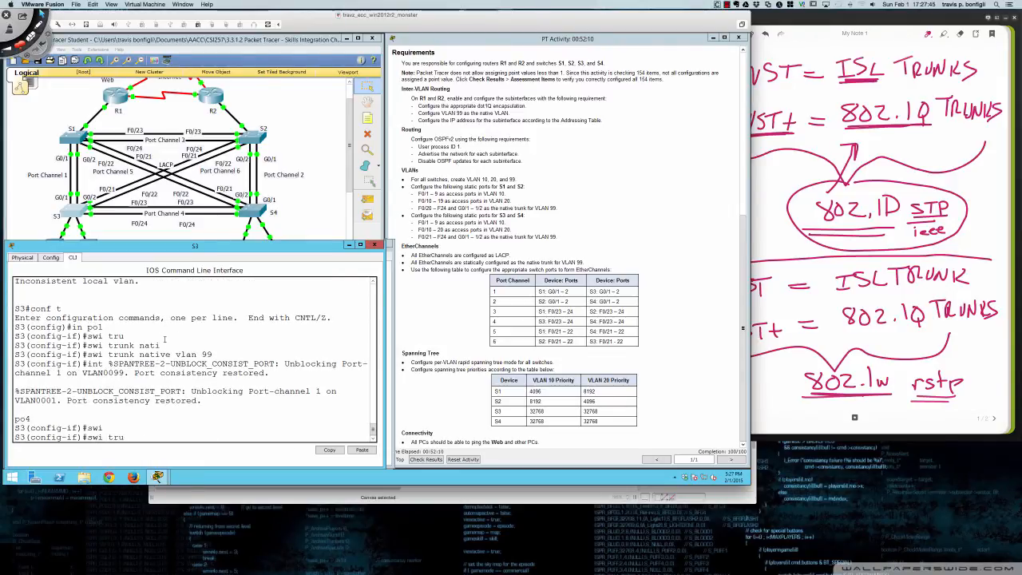
pyautogui.press('Tab')
pyautogui.write('nati')
pyautogui.press('Tab')
pyautogui.write('vla')
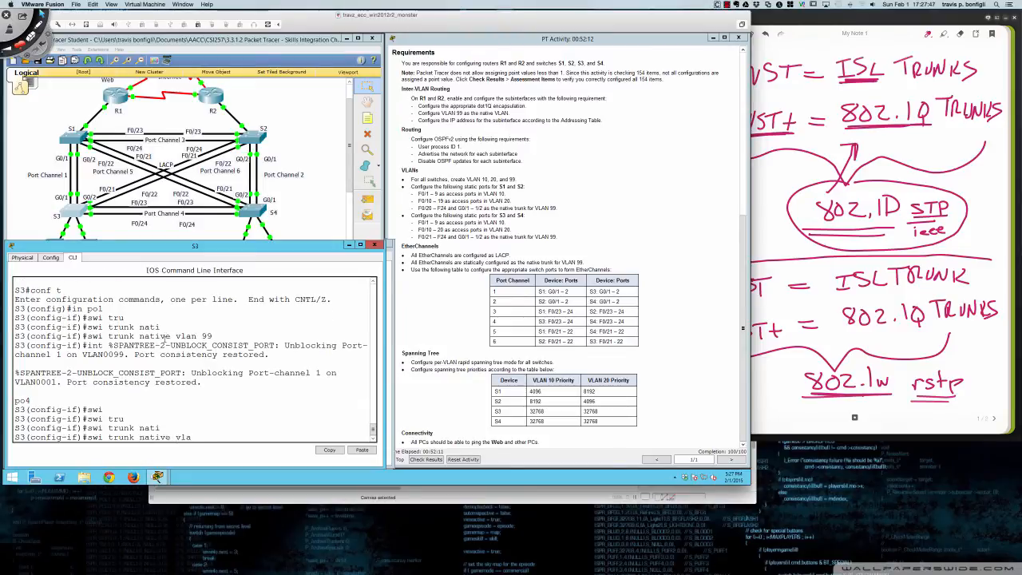
pyautogui.write('n 99')
pyautogui.press('Return')
# Set the trunk native VLAN to 99 on S3's port-channel 6 interface
pyautogui.write('int')
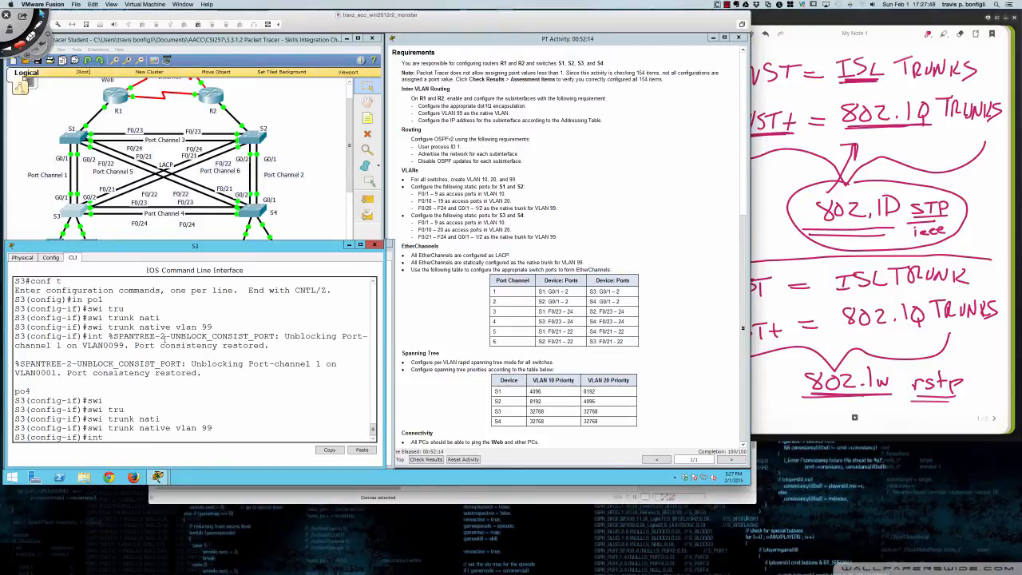
pyautogui.write(' po6')
pyautogui.press('Return')
pyautogui.write('swi')
pyautogui.press('Tab')
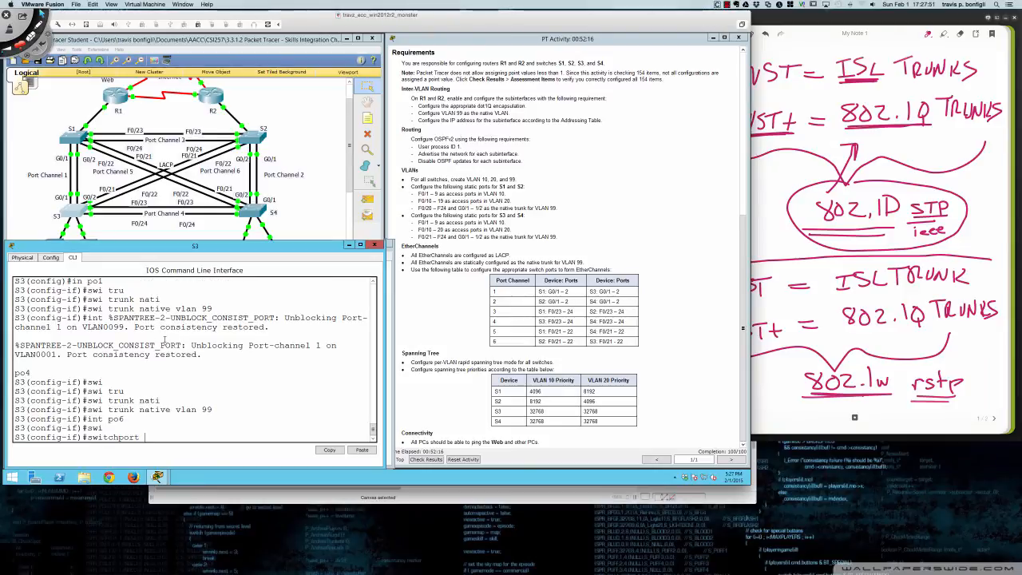
pyautogui.write('tru')
pyautogui.press('Tab')
pyautogui.write('nat')
pyautogui.press('Tab')
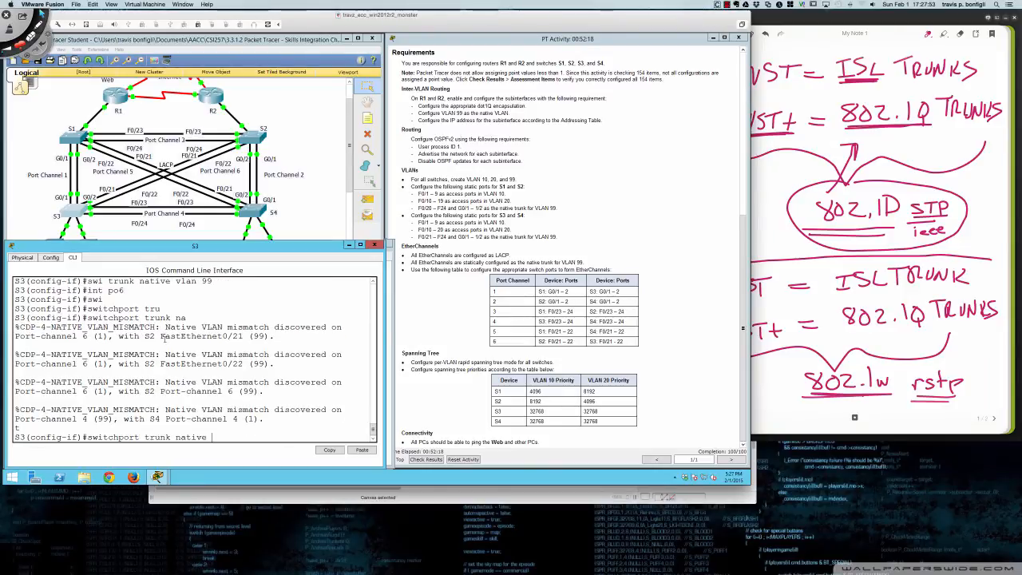
pyautogui.write('vl')
pyautogui.press('Tab')
pyautogui.write('99')
pyautogui.press('Return')
pyautogui.press('Return')
pyautogui.press('Return')
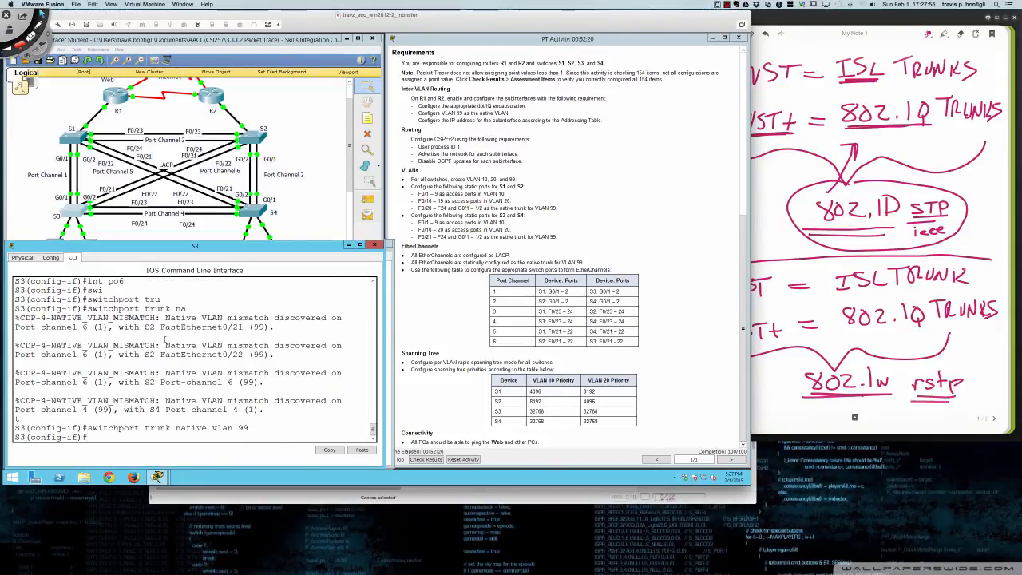
# Open S4's command line and enter privileged mode, followed by global configuration mode
pyautogui.click(254, 214)
pyautogui.press('Return')
pyautogui.press('Return')
pyautogui.press('Return')
pyautogui.press('Return')
pyautogui.press('Return')
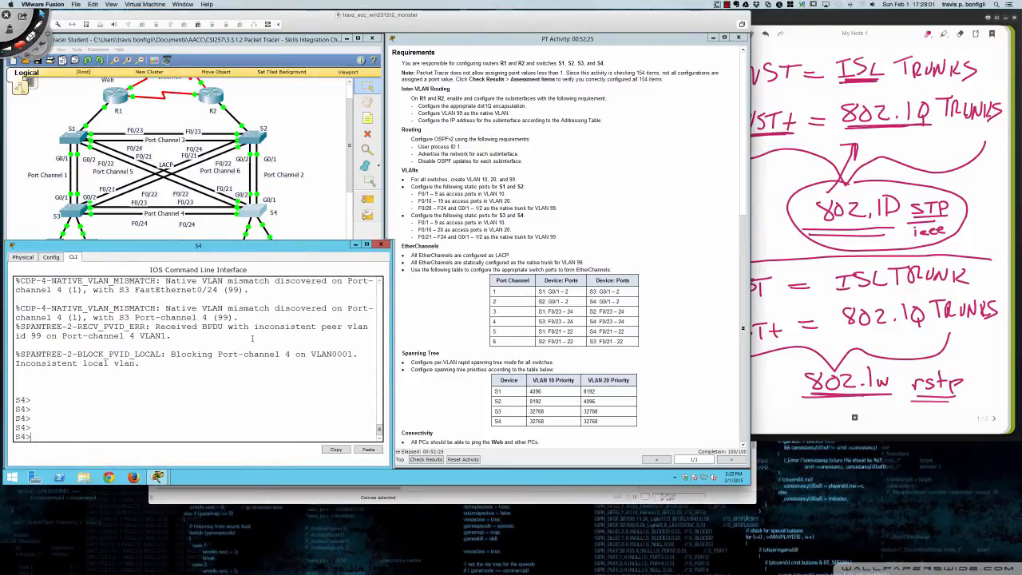
pyautogui.write('en')
pyautogui.press('Return')
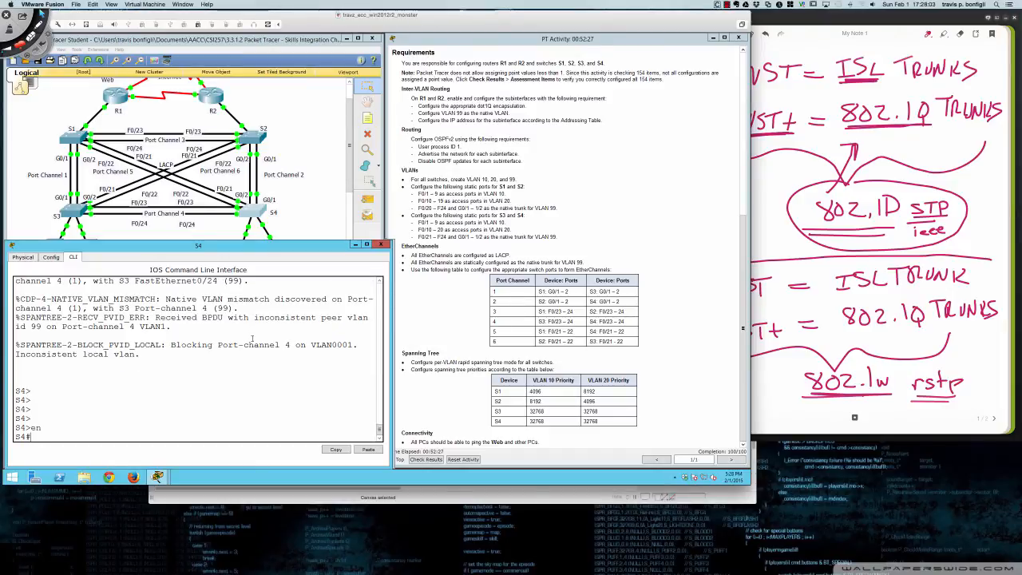
pyautogui.write('conf t')
pyautogui.press('Return')
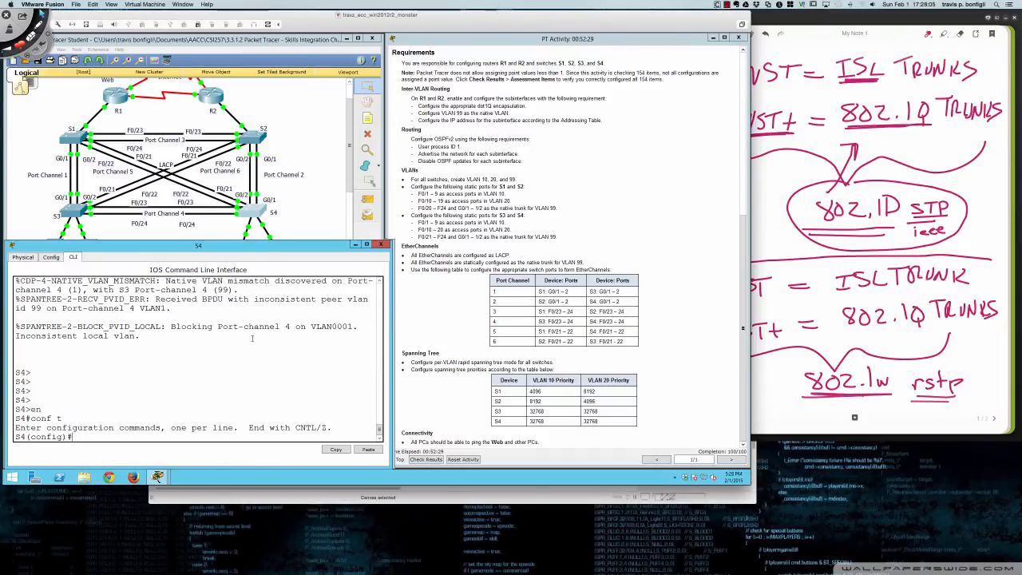
# Display S4's EtherChannel summary from configuration mode with "do sh ethe summ"
pyautogui.write('do sh et')
pyautogui.write('he s')
pyautogui.write('summ')
pyautogui.press('Return')
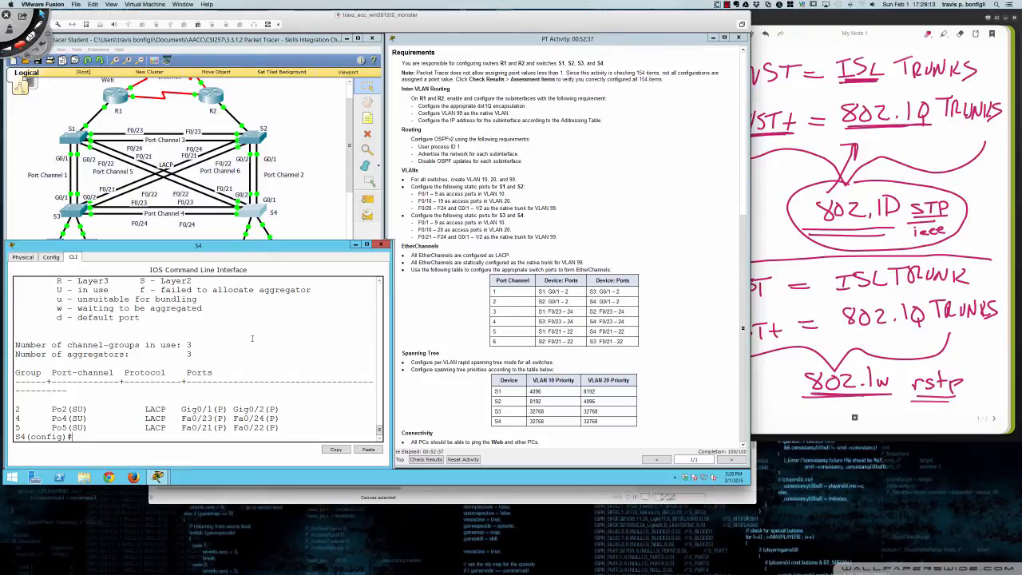
# Set the trunk native VLAN to 99 on S4's port-channel 2 interface
pyautogui.write('int po2')
pyautogui.press('Return')
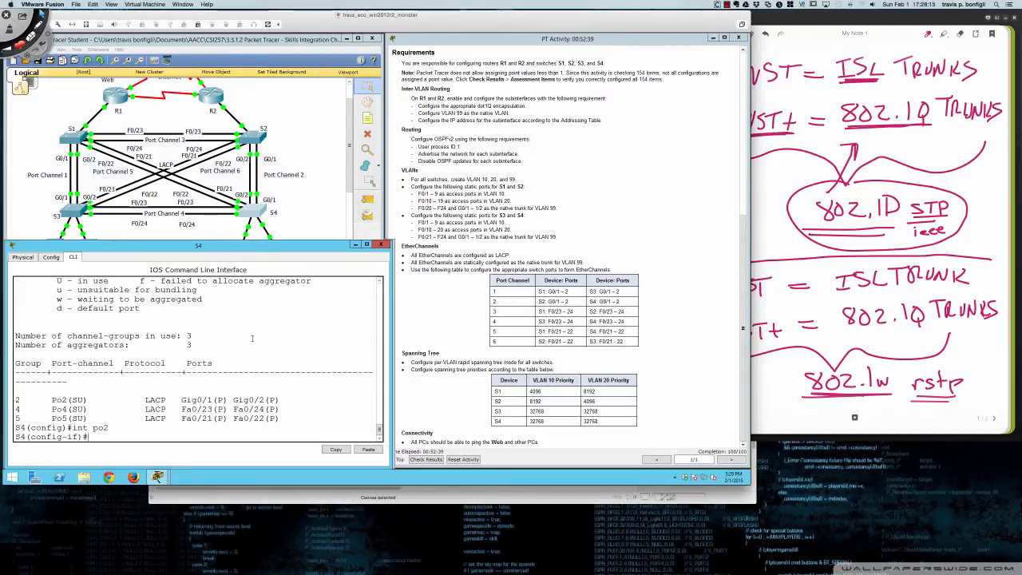
pyautogui.write('swi')
pyautogui.press('Tab')
pyautogui.write('tru')
pyautogui.press('Tab')
pyautogui.write('nati')
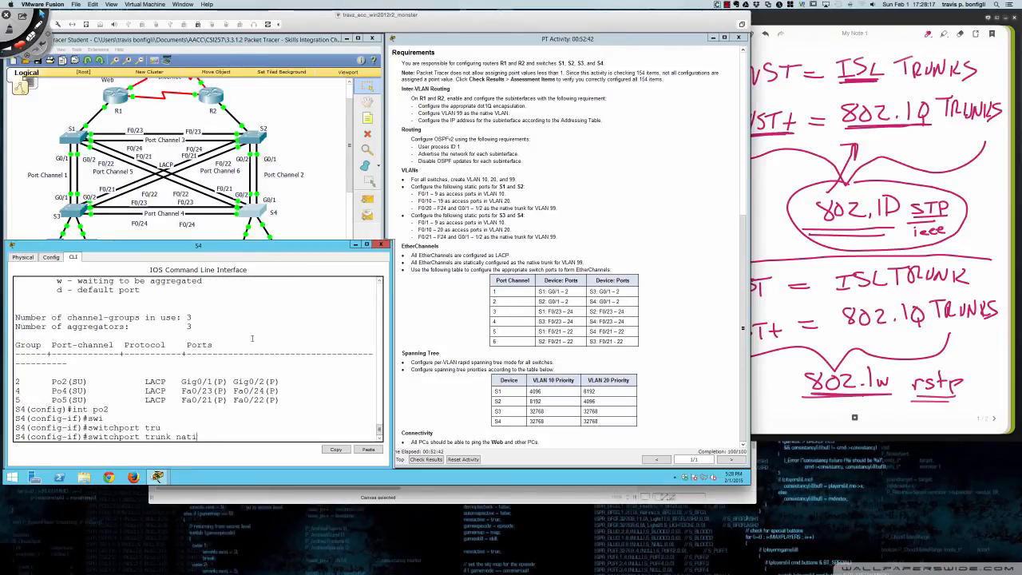
pyautogui.press('Tab')
pyautogui.write('vlan 99')
pyautogui.press('Return')
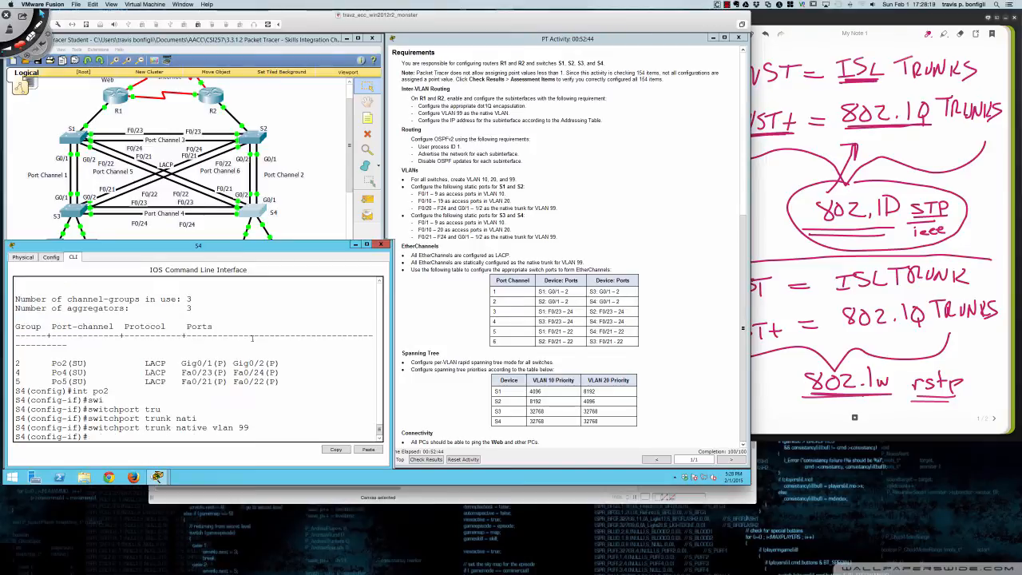
pyautogui.press('Return')
pyautogui.press('Return')
pyautogui.press('Return')
pyautogui.write('swi')
pyautogui.press('Tab')
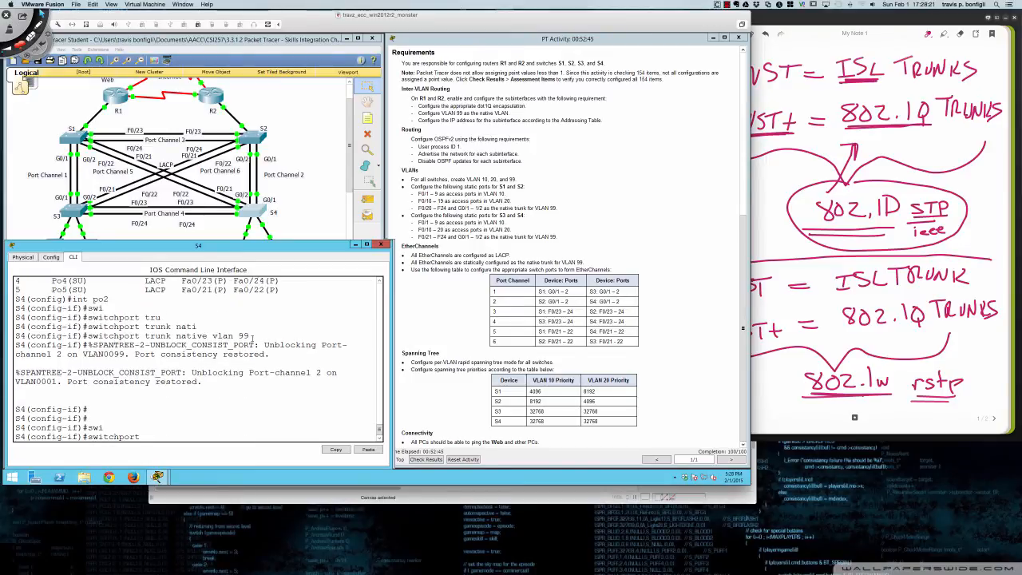
pyautogui.press('BackSpace')
pyautogui.press('BackSpace')
pyautogui.press('BackSpace')
pyautogui.press('BackSpace')
pyautogui.press('BackSpace')
pyautogui.press('BackSpace')
pyautogui.press('BackSpace')
pyautogui.press('BackSpace')
pyautogui.press('BackSpace')
pyautogui.press('BackSpace')
# Set the trunk native VLAN to 99 on S4's port-channel 4 interface
pyautogui.write('int po4')
pyautogui.press('Return')
pyautogui.write('swi')
pyautogui.press('Tab')
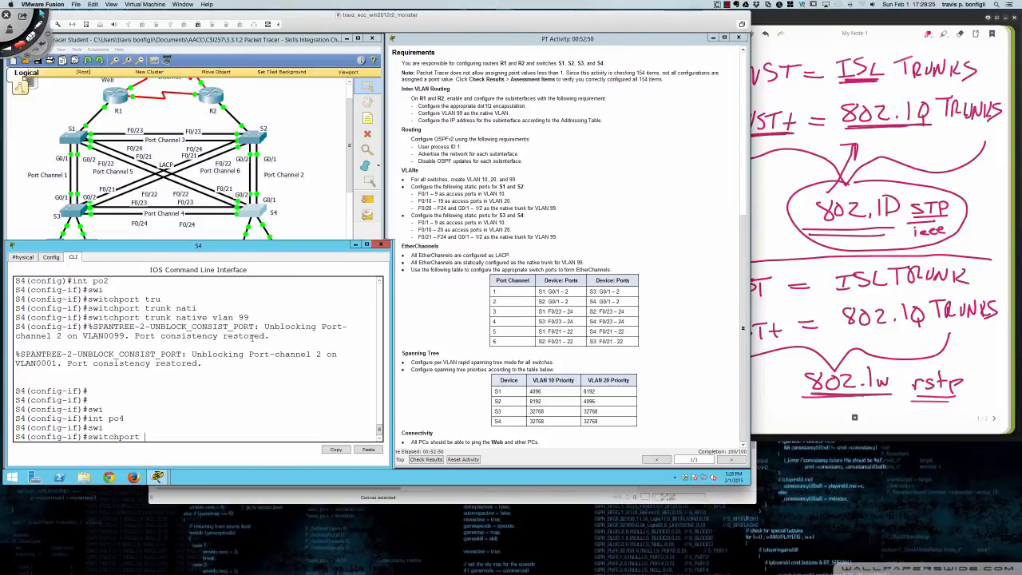
pyautogui.write('tru')
pyautogui.press('Tab')
pyautogui.write('nati')
pyautogui.press('Tab')
pyautogui.write('vlan ')
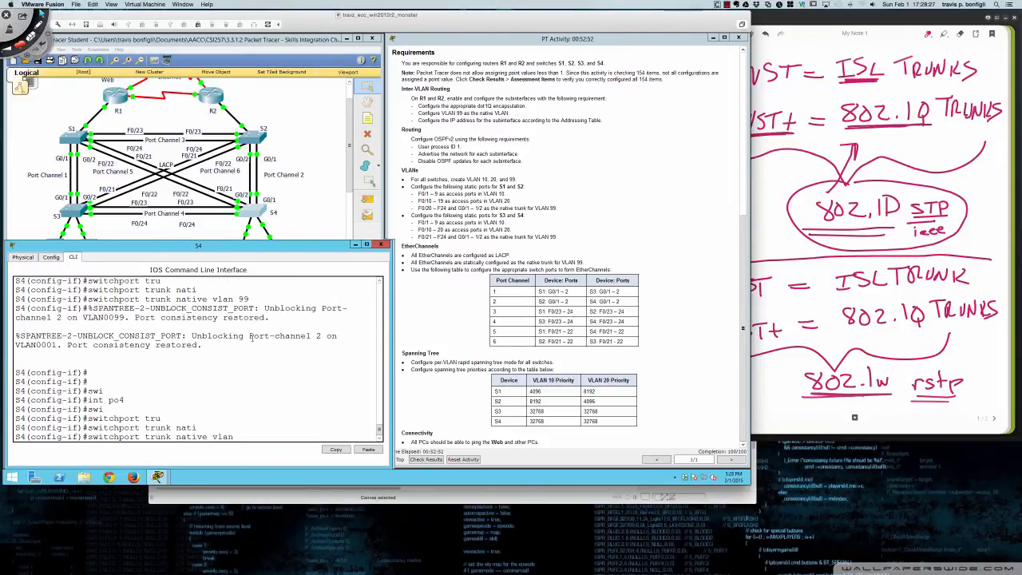
pyautogui.write('99')
pyautogui.press('Return')
# Set the trunk native VLAN to 99 on S4's port-channel 5 interface
pyautogui.write('int ')
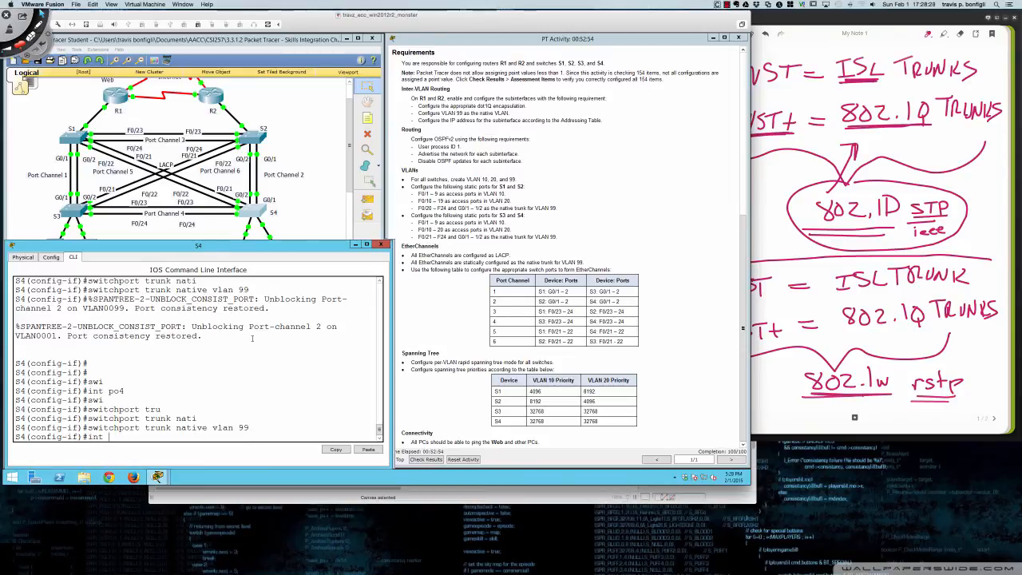
pyautogui.write('po5')
pyautogui.press('Return')
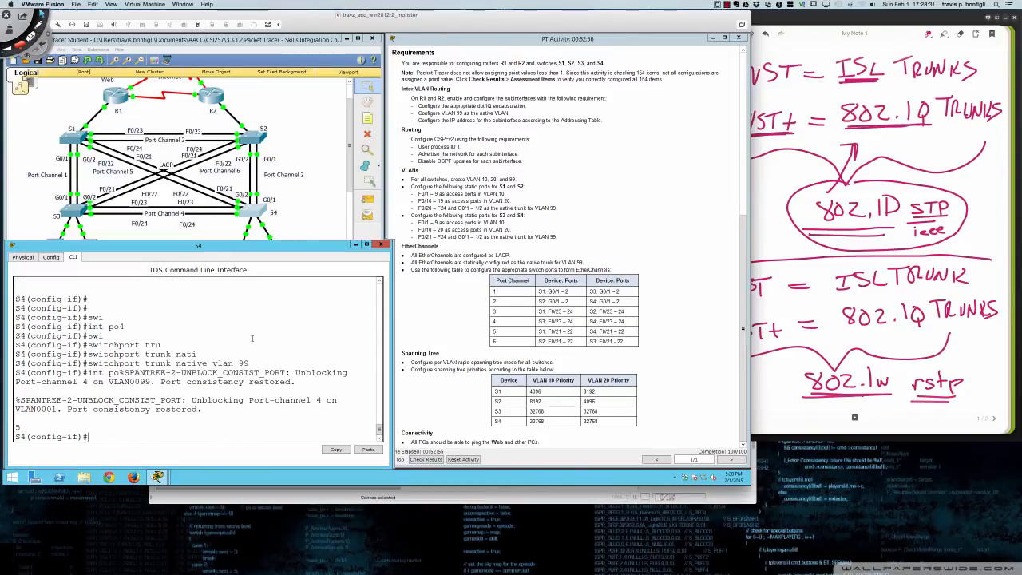
pyautogui.write('swi')
pyautogui.press('Tab')
pyautogui.write('tru')
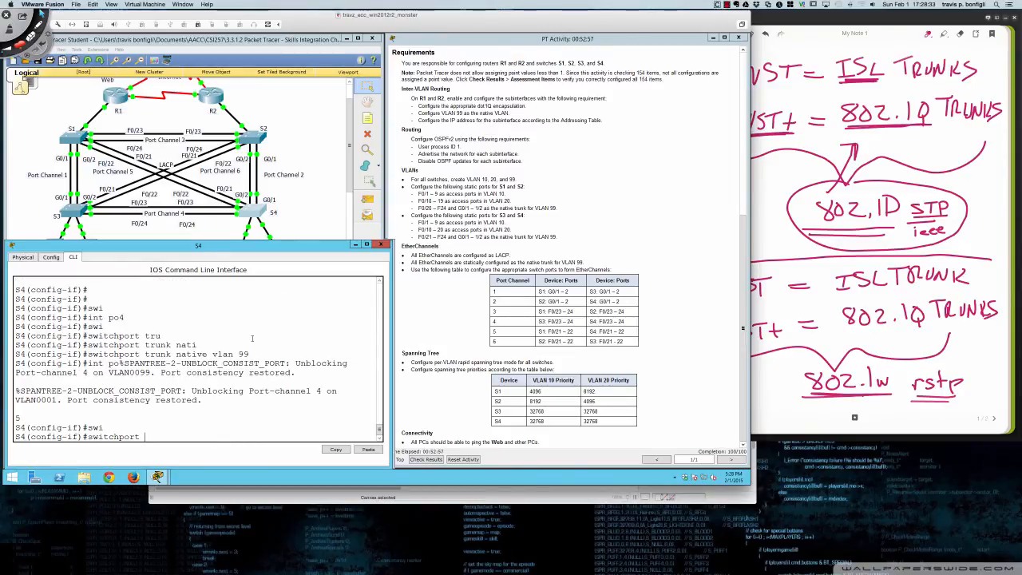
pyautogui.press('Tab')
pyautogui.write('nati')
pyautogui.press('Tab')
pyautogui.write('vlan')
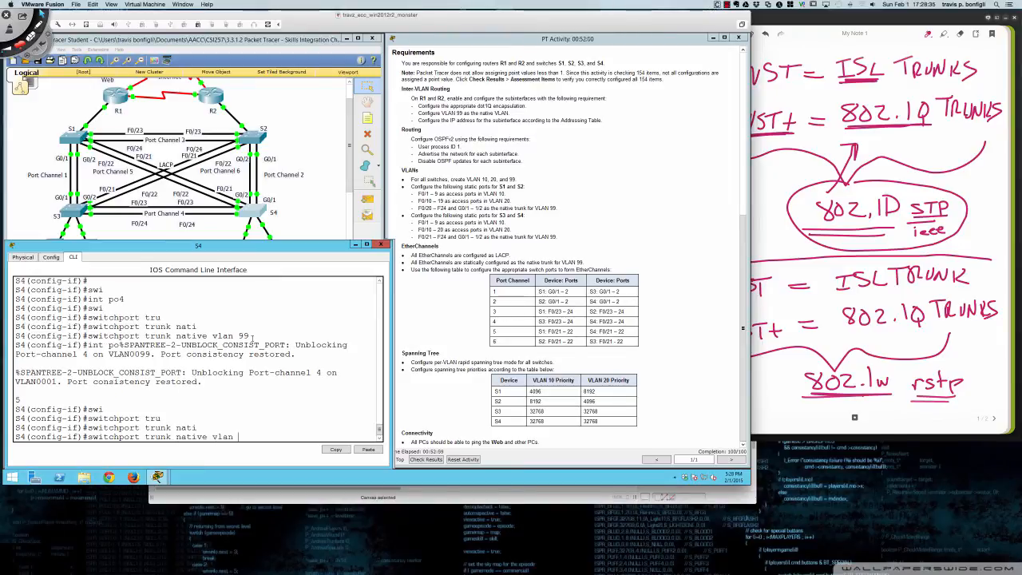
pyautogui.write(' 99')
pyautogui.press('Return')
pyautogui.press('Return')
pyautogui.press('Return')
pyautogui.press('Return')
pyautogui.press('Return')
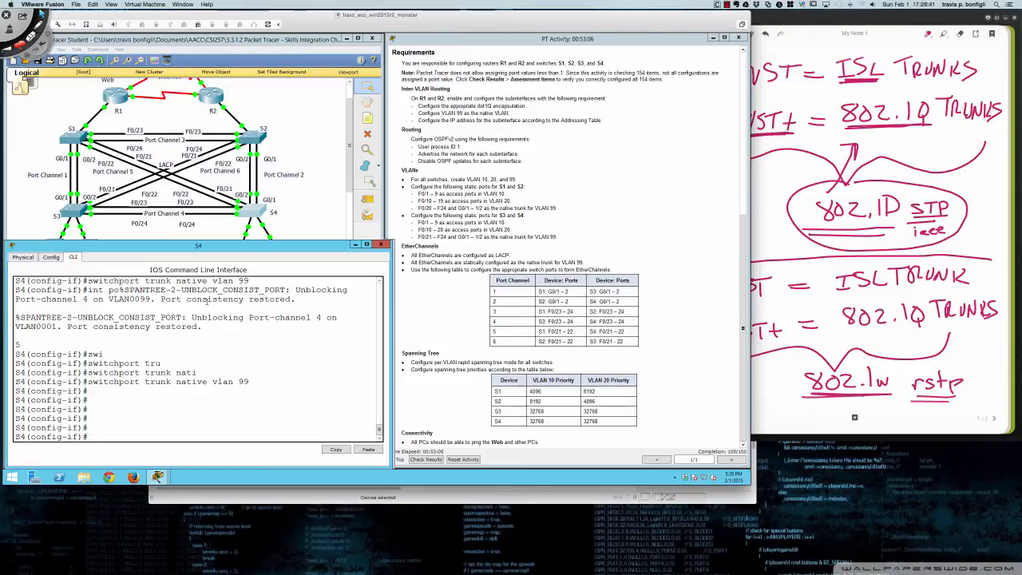
# Check the consoles of S1 and S3 for new native VLAN mismatch messages
pyautogui.click(77, 142)
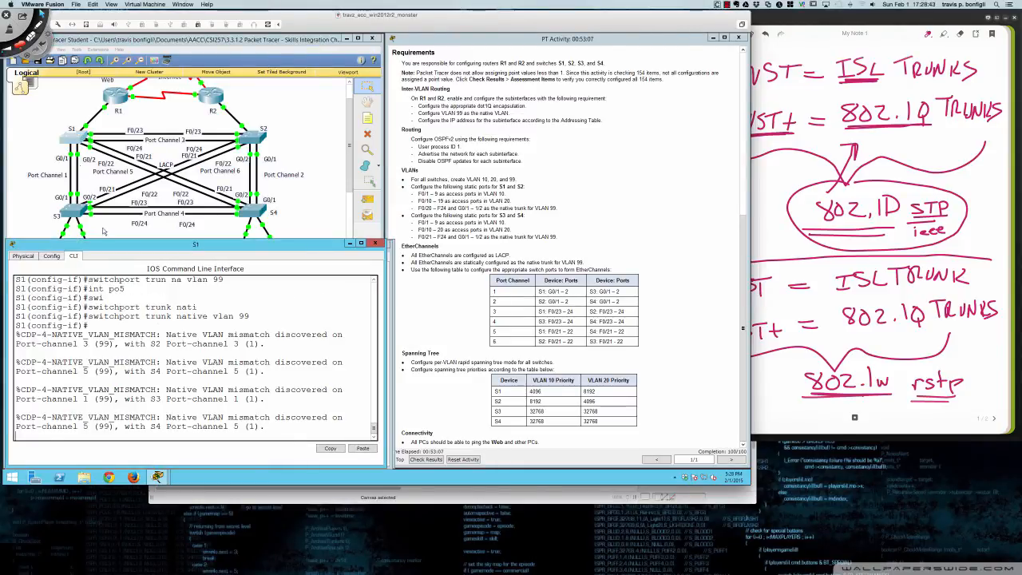
pyautogui.press('Return')
pyautogui.press('Return')
pyautogui.press('Return')
pyautogui.press('Return')
pyautogui.press('Return')
pyautogui.press('Return')
pyautogui.press('Return')
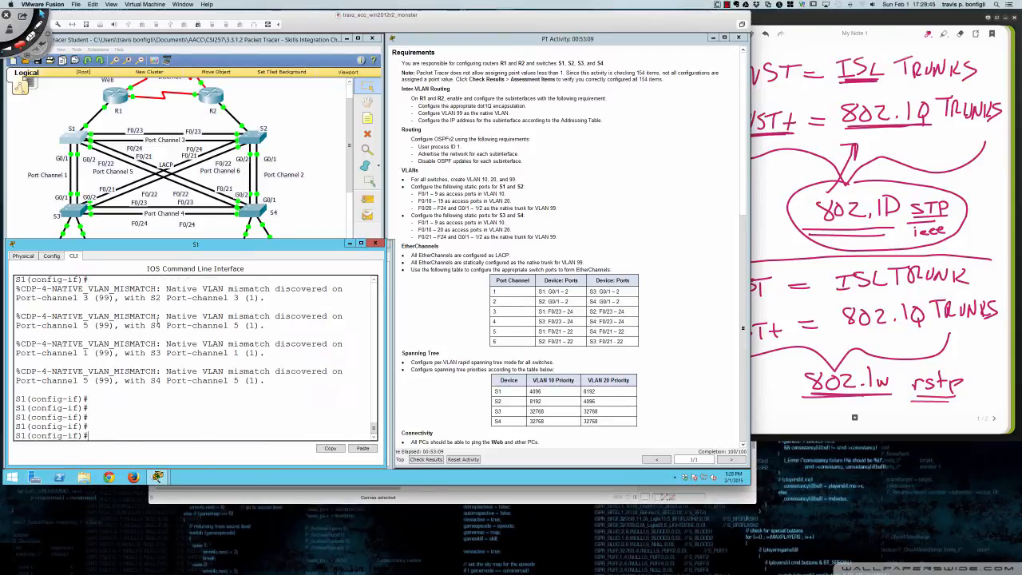
pyautogui.click(74, 213)
pyautogui.press('Return')
pyautogui.press('Return')
pyautogui.press('Return')
pyautogui.press('Return')
pyautogui.press('Return')
pyautogui.press('Return')
pyautogui.press('Return')
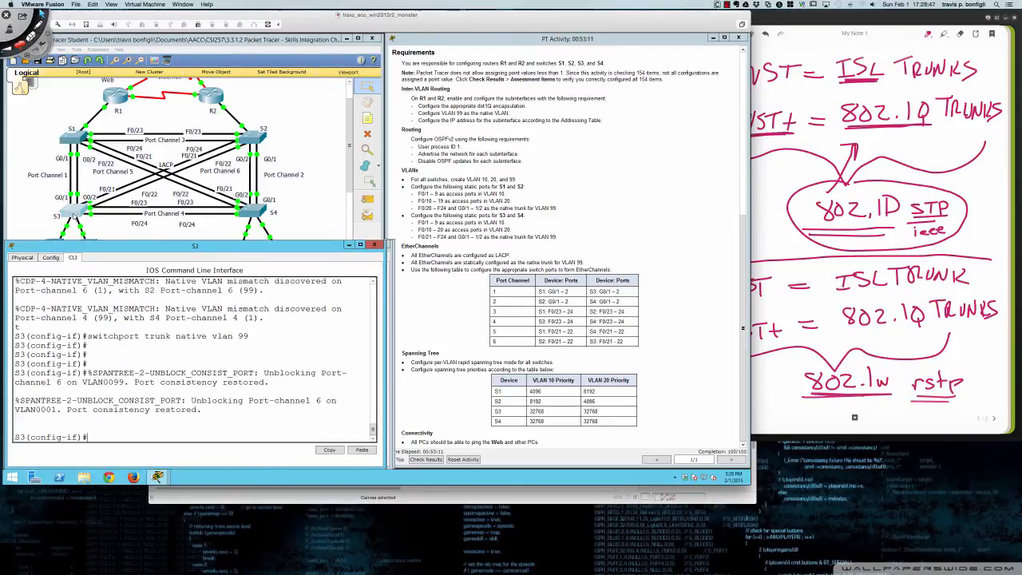
# Check the consoles of S4 and S2 for new native VLAN mismatch messages
pyautogui.click(256, 210)
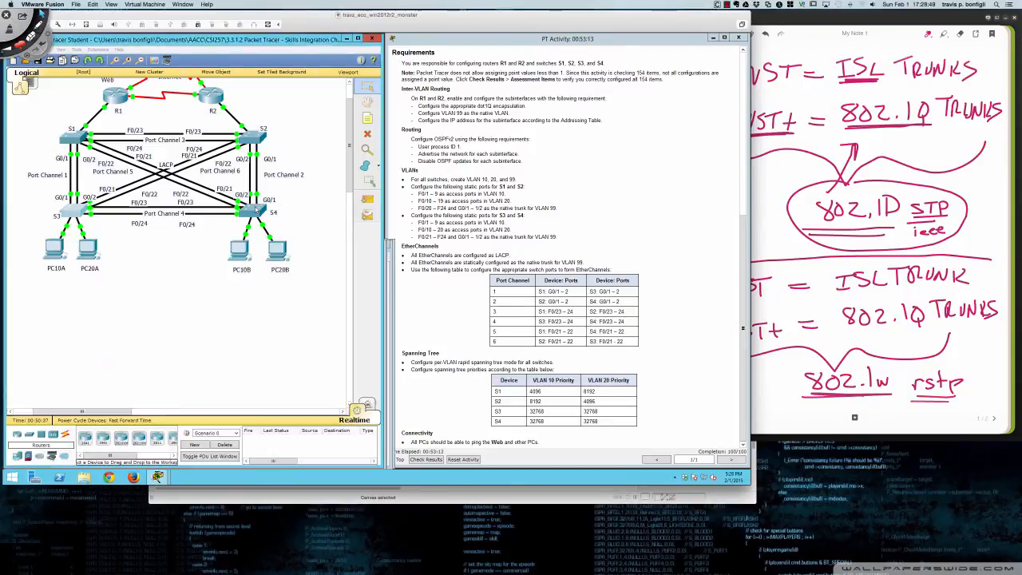
pyautogui.press('Return')
pyautogui.press('Return')
pyautogui.press('Return')
pyautogui.press('Return')
pyautogui.click(255, 139)
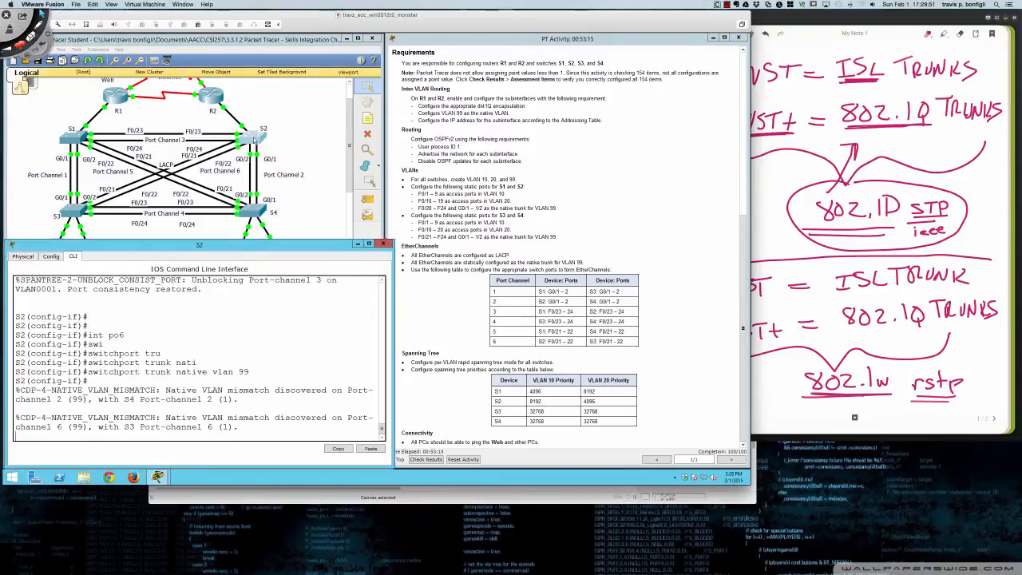
pyautogui.press('Return')
pyautogui.press('Return')
pyautogui.press('Return')
pyautogui.press('Return')
pyautogui.press('Return')
pyautogui.press('Return')
pyautogui.press('Return')
pyautogui.press('Return')
pyautogui.press('Return')
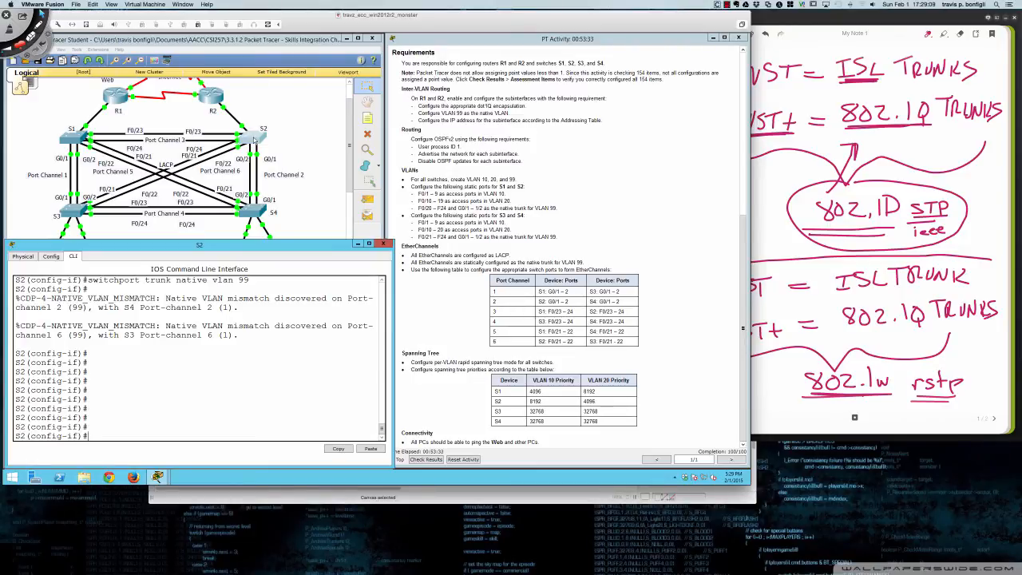
# Recheck all four switch consoles for native VLAN errors, ending on S1, and review the activity requirements
pyautogui.click(254, 206)
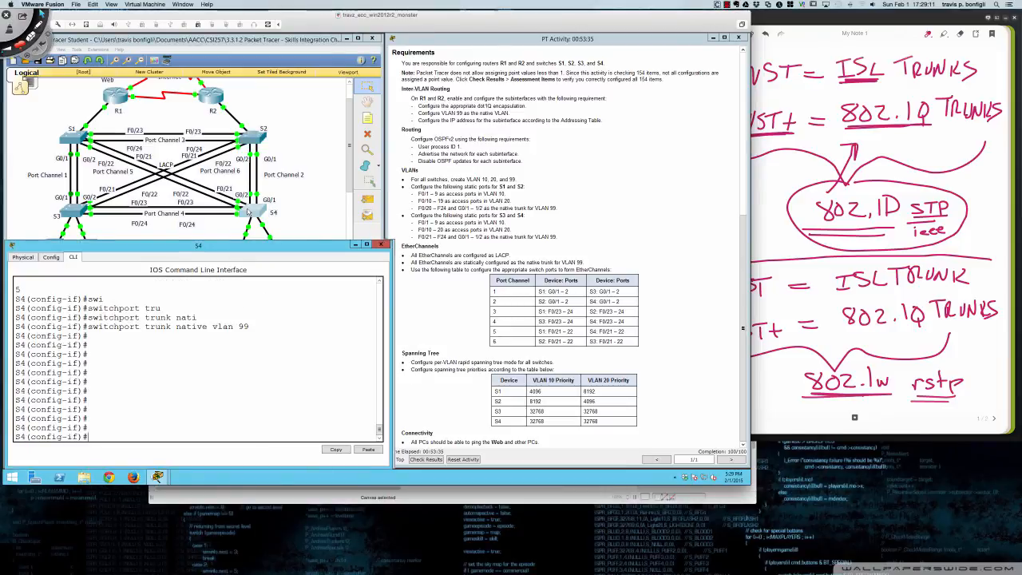
pyautogui.click(72, 209)
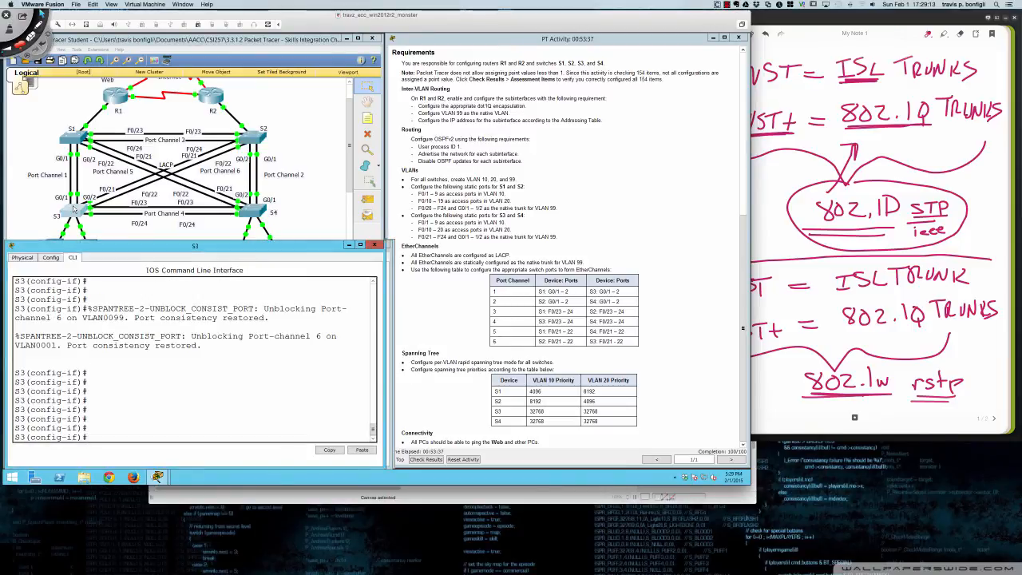
pyautogui.click(73, 142)
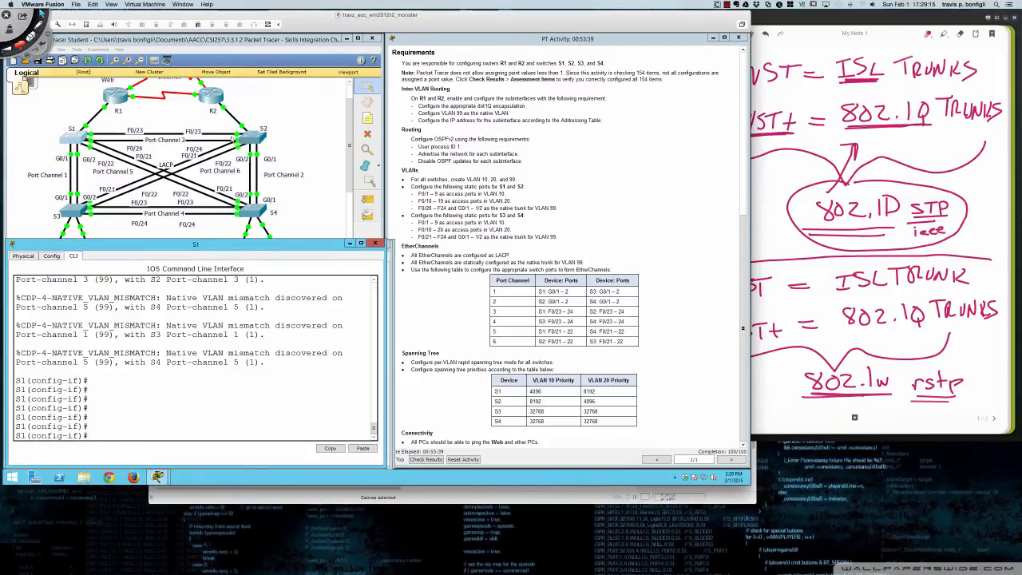
pyautogui.click(254, 137)
pyautogui.click(255, 206)
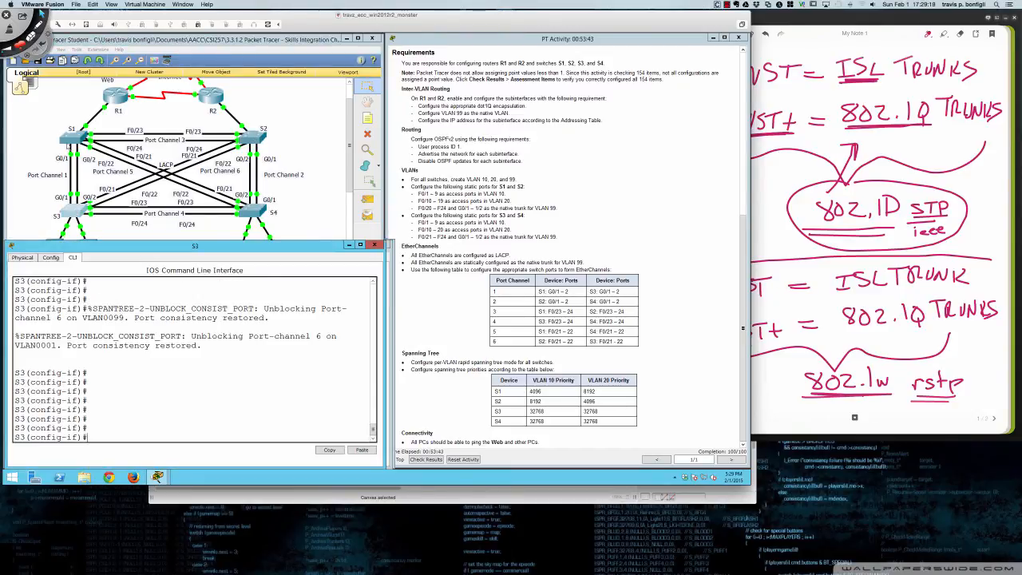
pyautogui.click(70, 139)
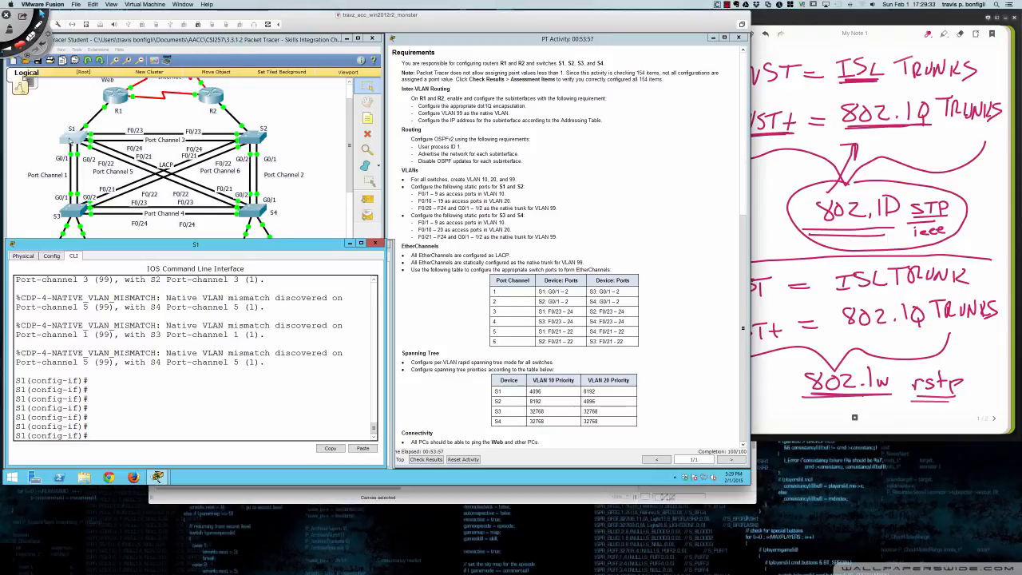
pyautogui.scroll(6, 467, 199)
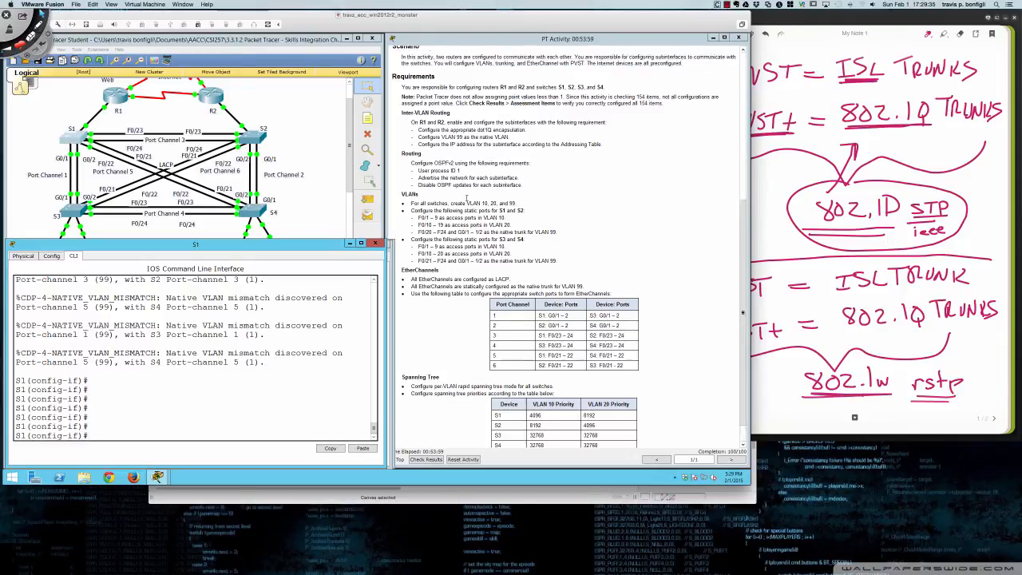